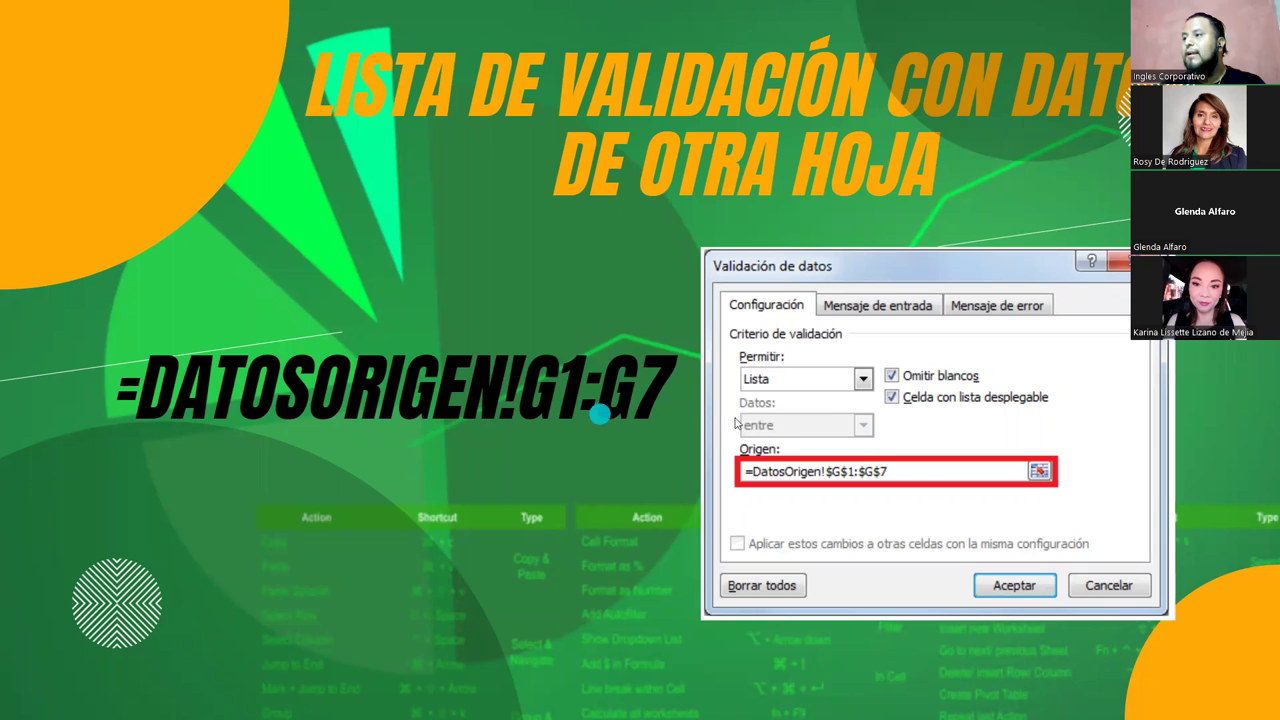
left_click(777, 420)
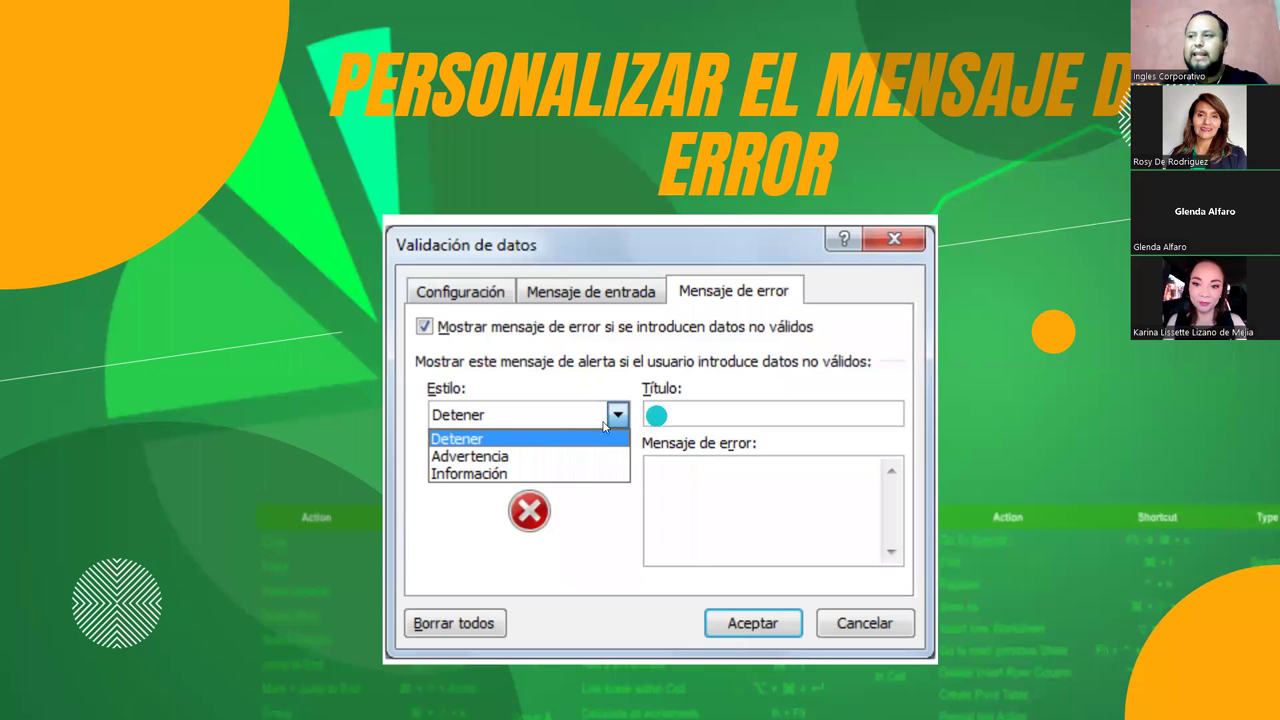
left_click(341, 414)
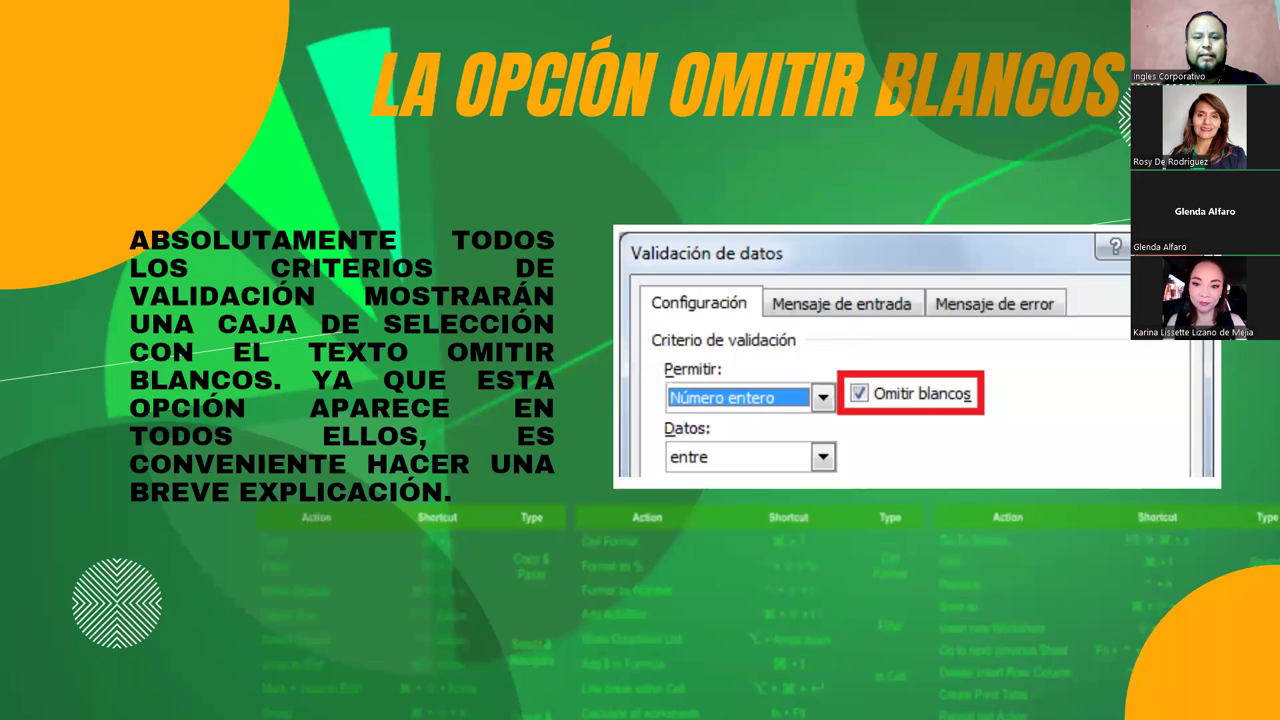
left_click(1052, 333)
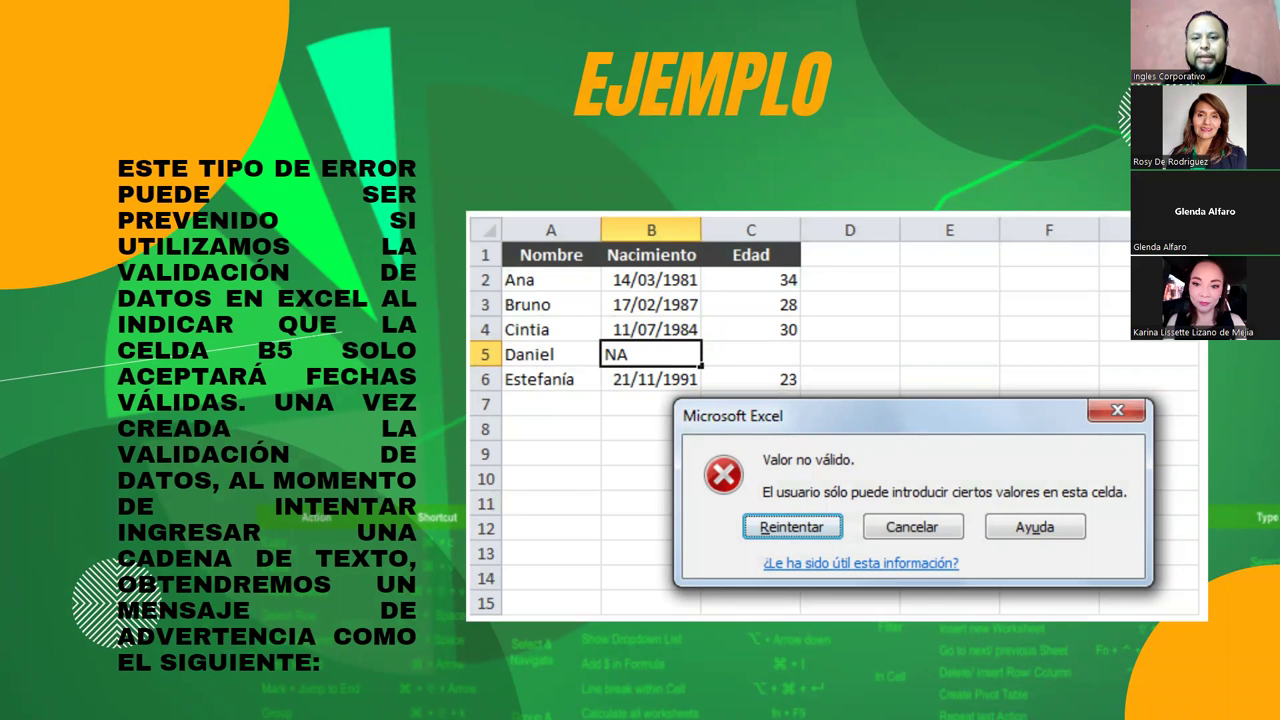
key("Right")
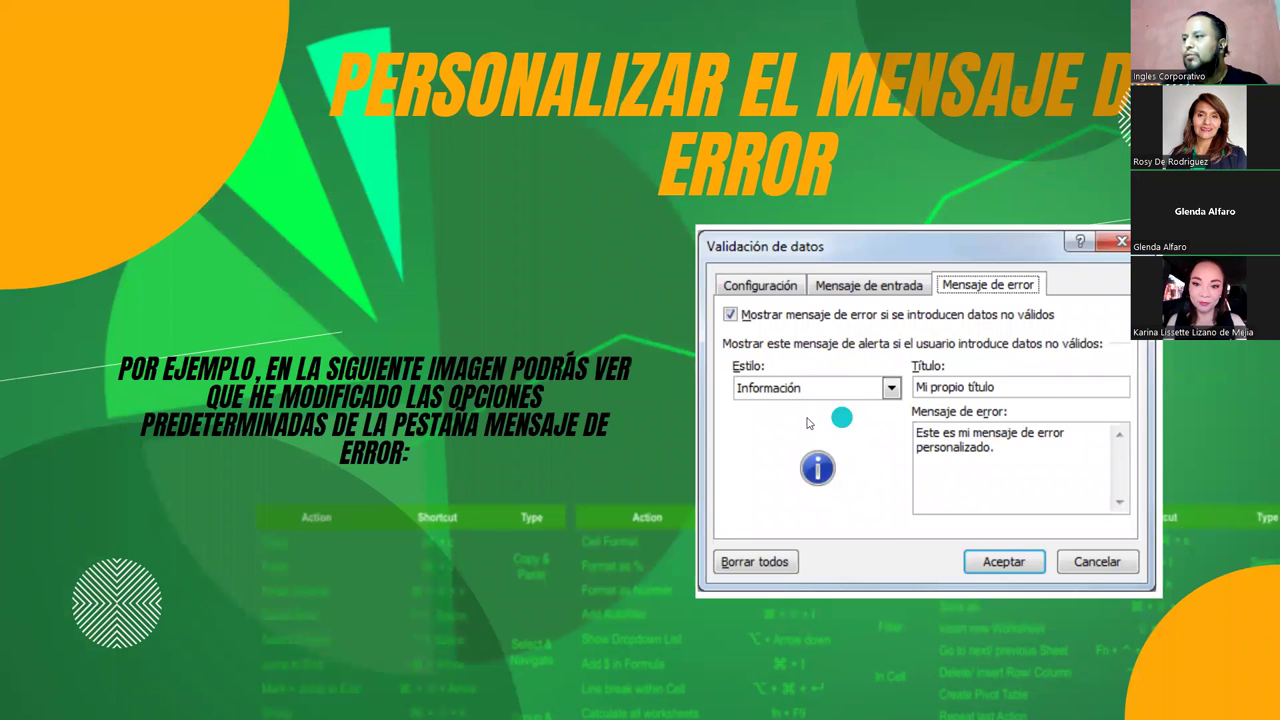
left_click(780, 482)
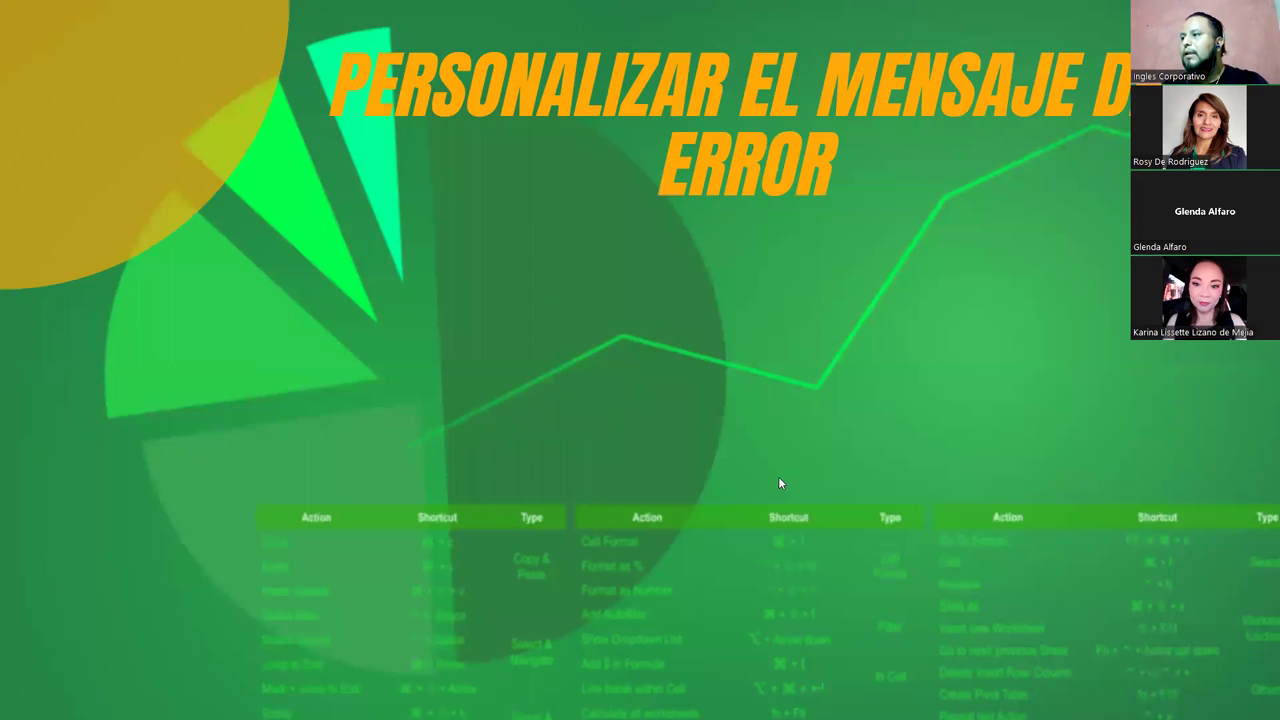
left_click(546, 537)
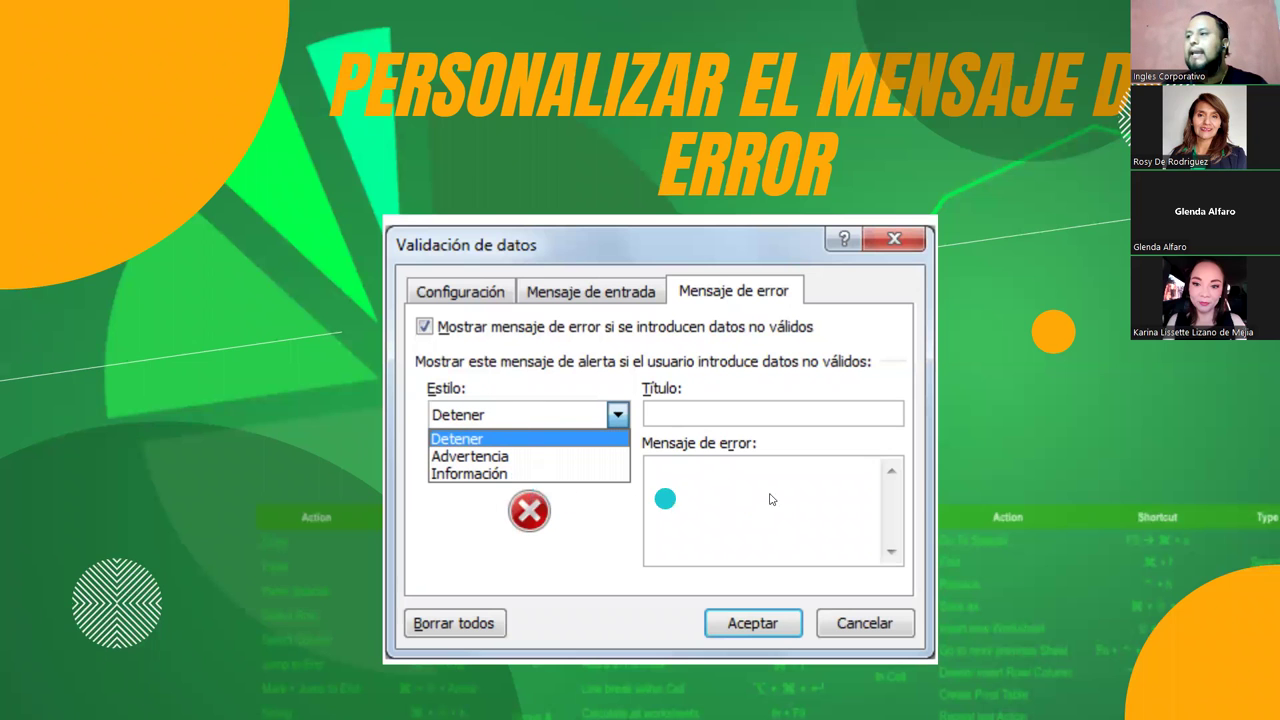
left_click(997, 446)
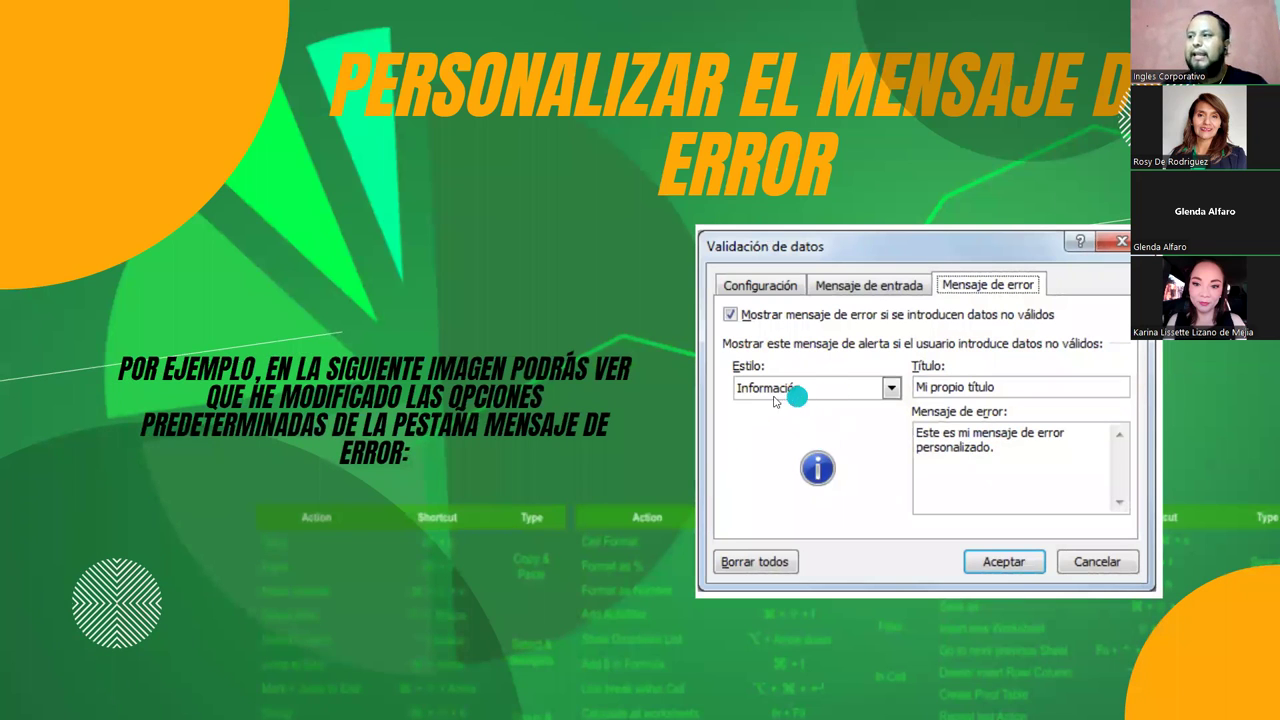
left_click(903, 428)
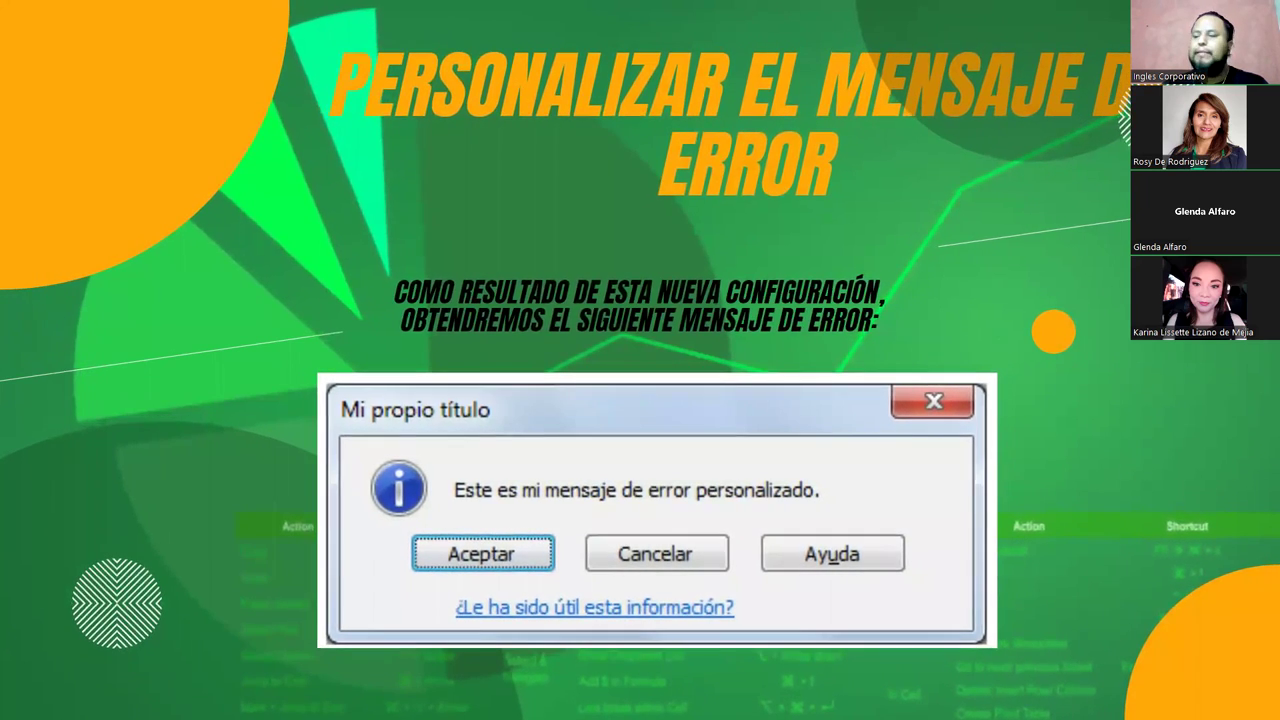
key("Right")
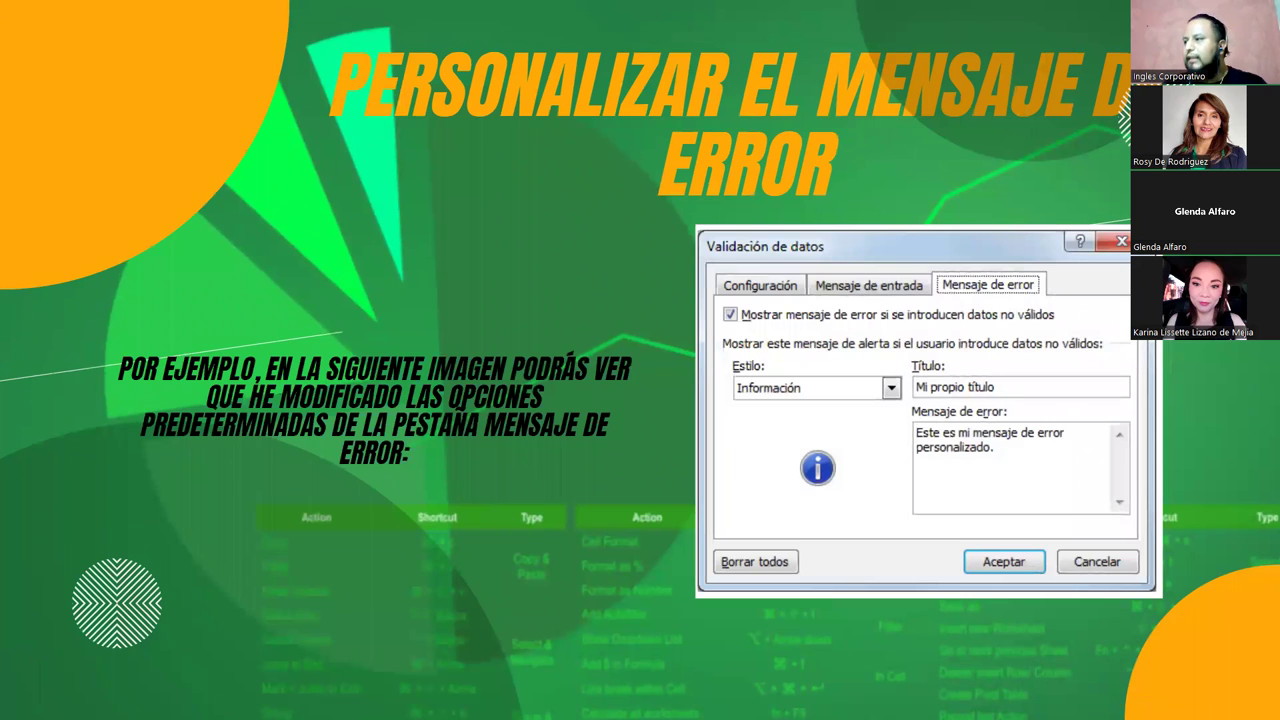
left_click(967, 469)
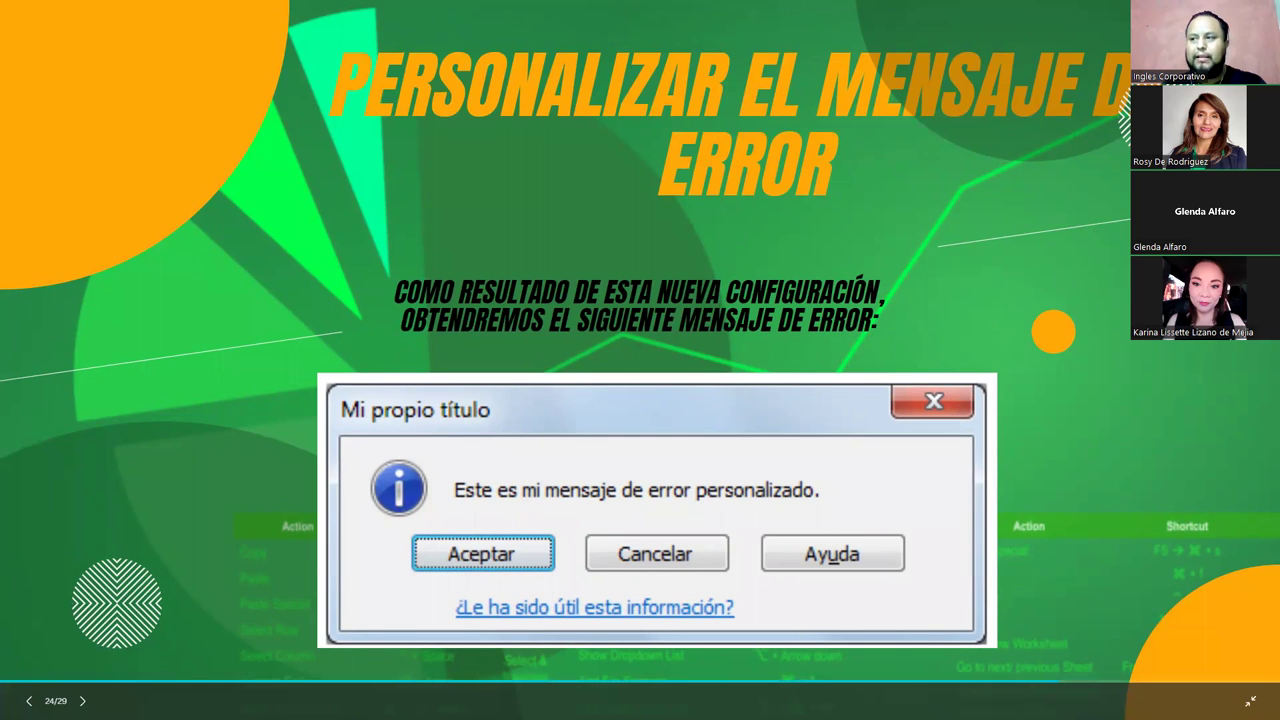
key("Left")
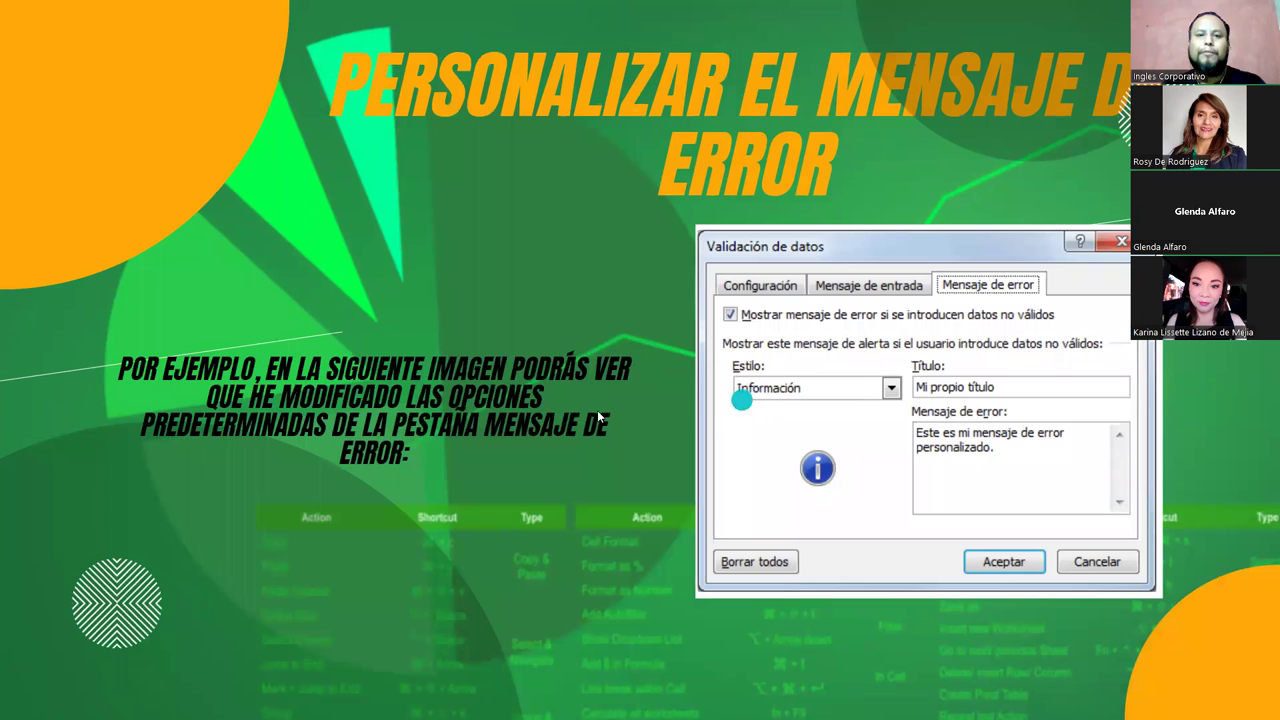
key("Right")
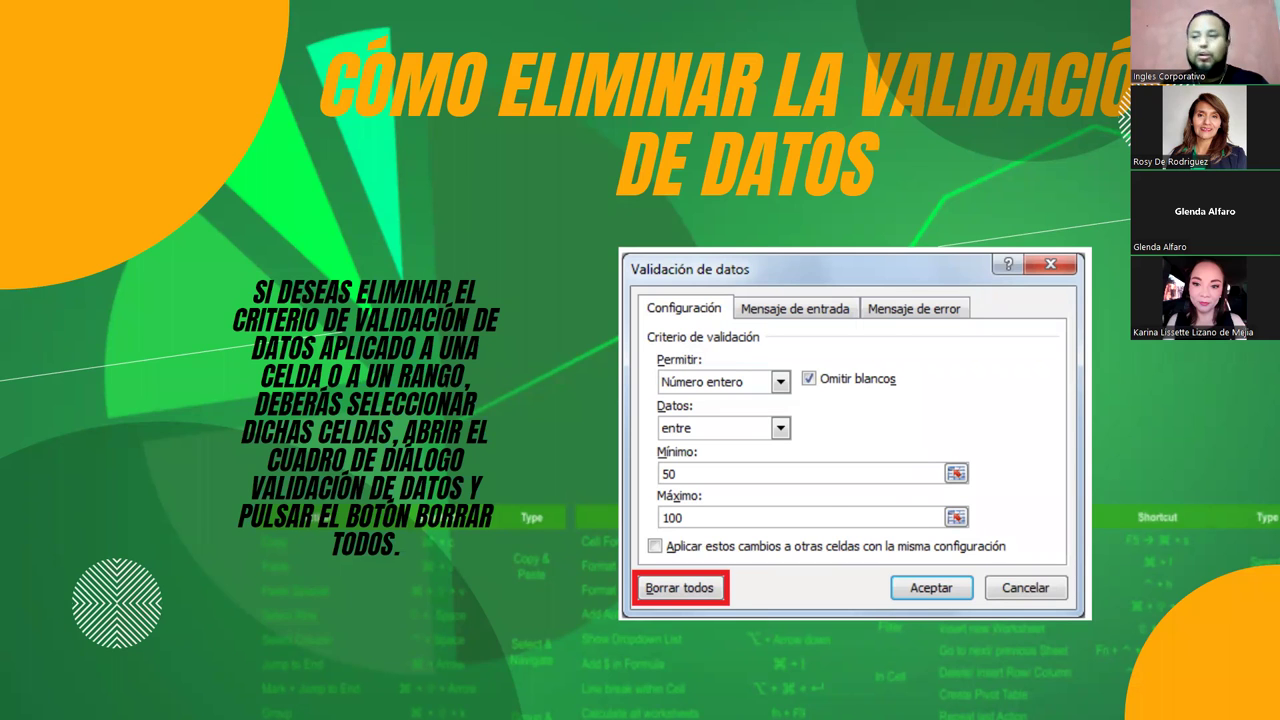
left_click(918, 504)
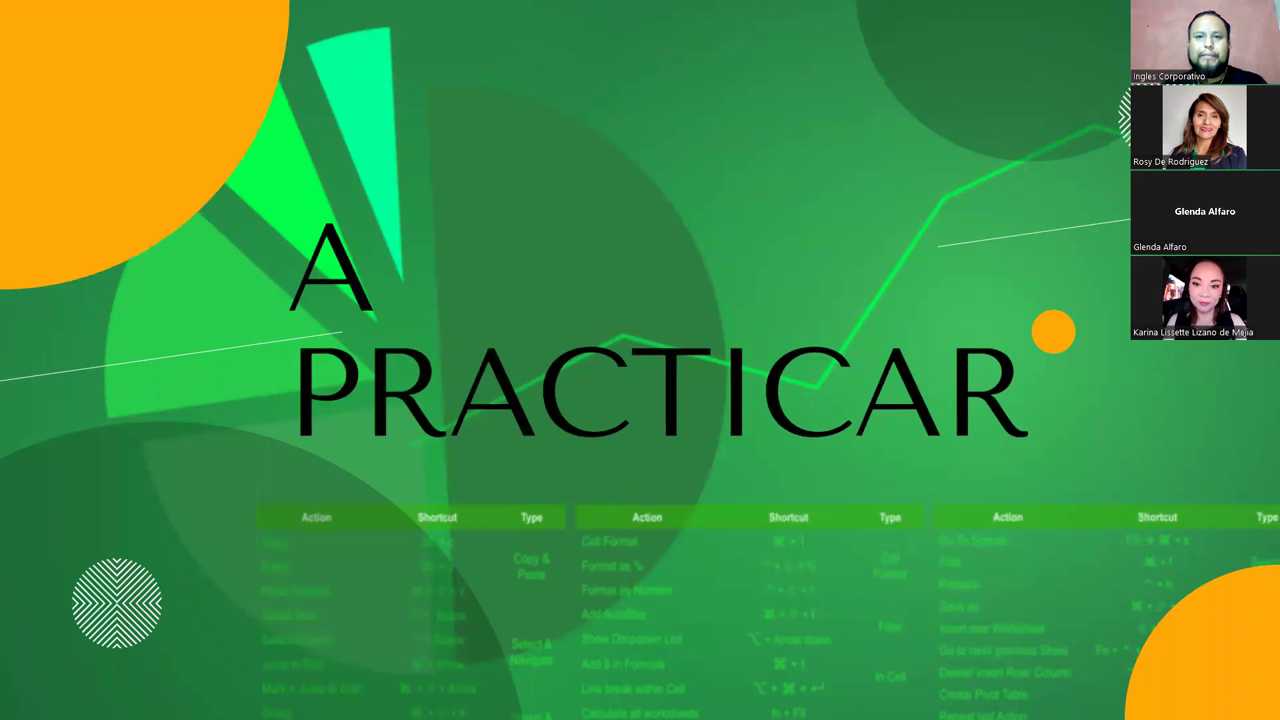
Step: Switch to Excel with the Validacion de datos workbook on the empty sheet Hoja2 and enlarge the grid
key("alt+Tab")
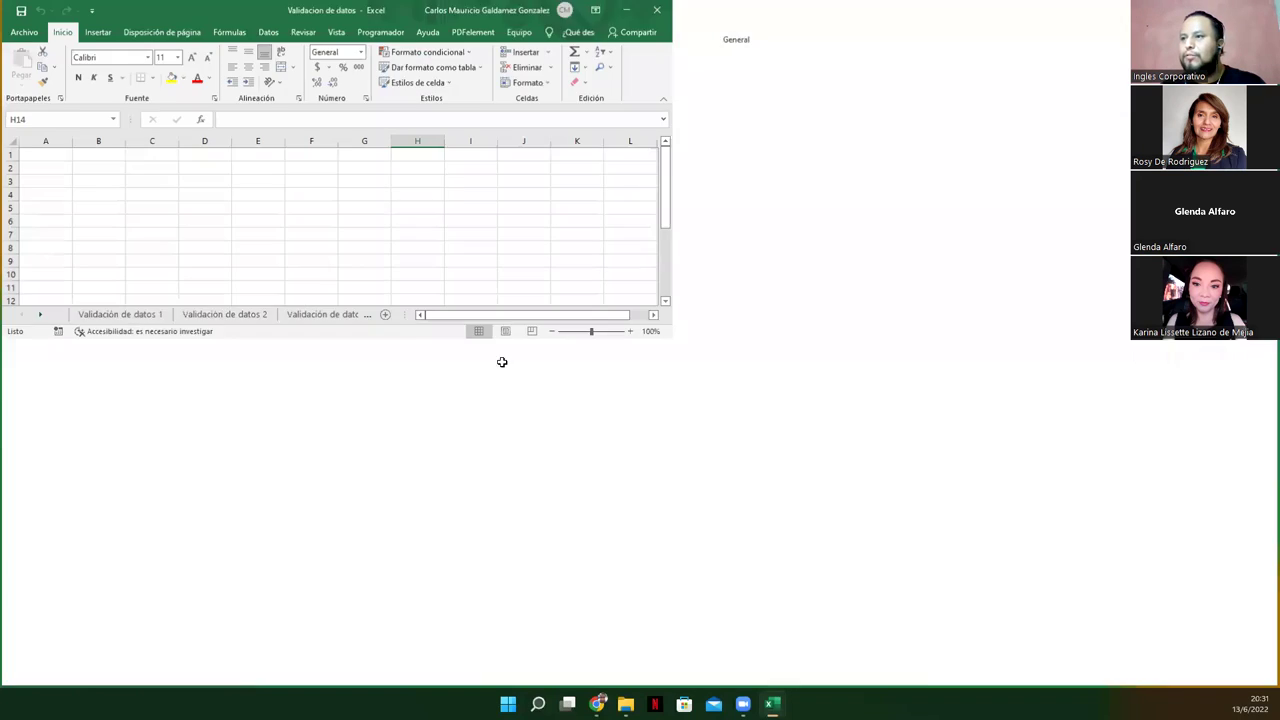
scroll(396, 374, "up", 1, "ctrl")
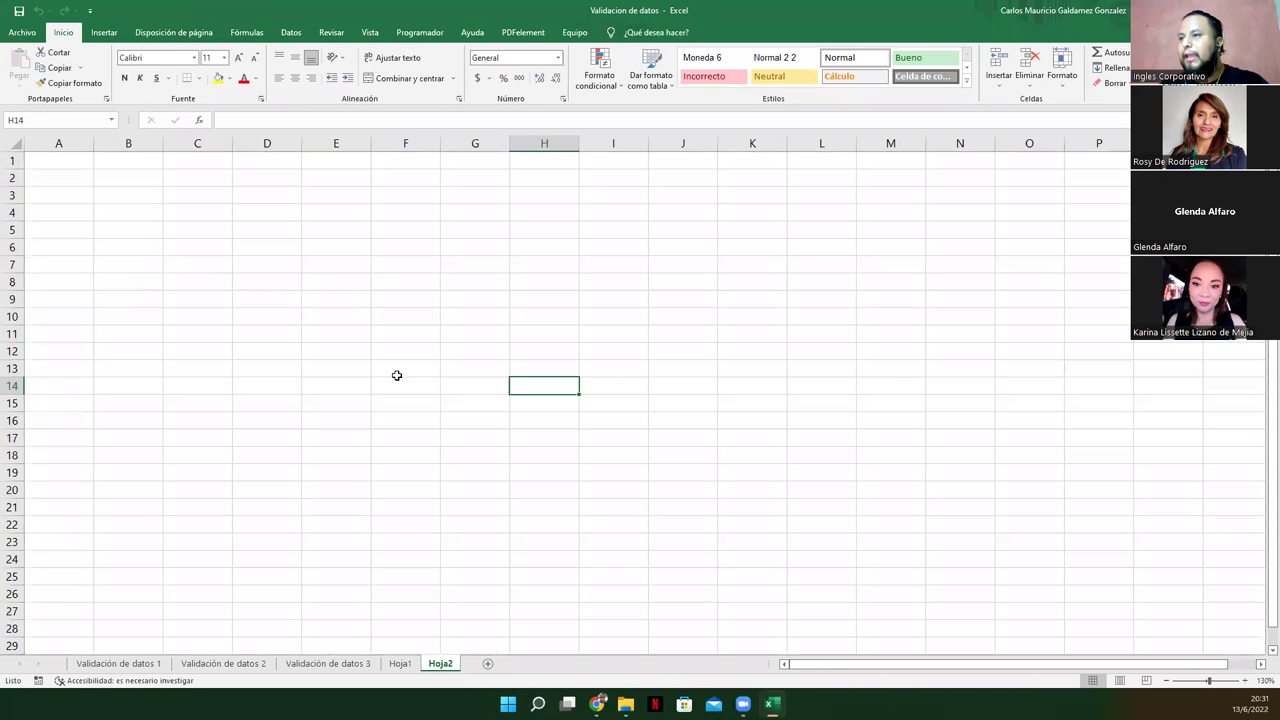
scroll(396, 375, "up", 1)
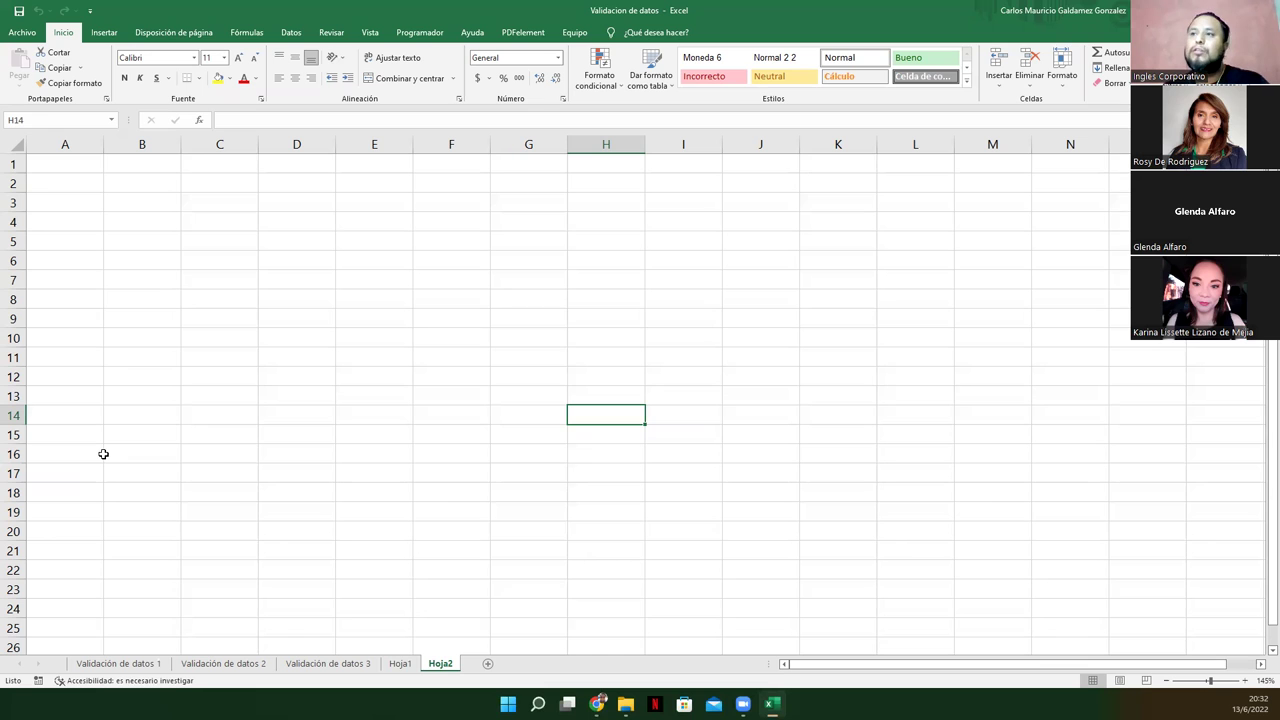
left_click(291, 34)
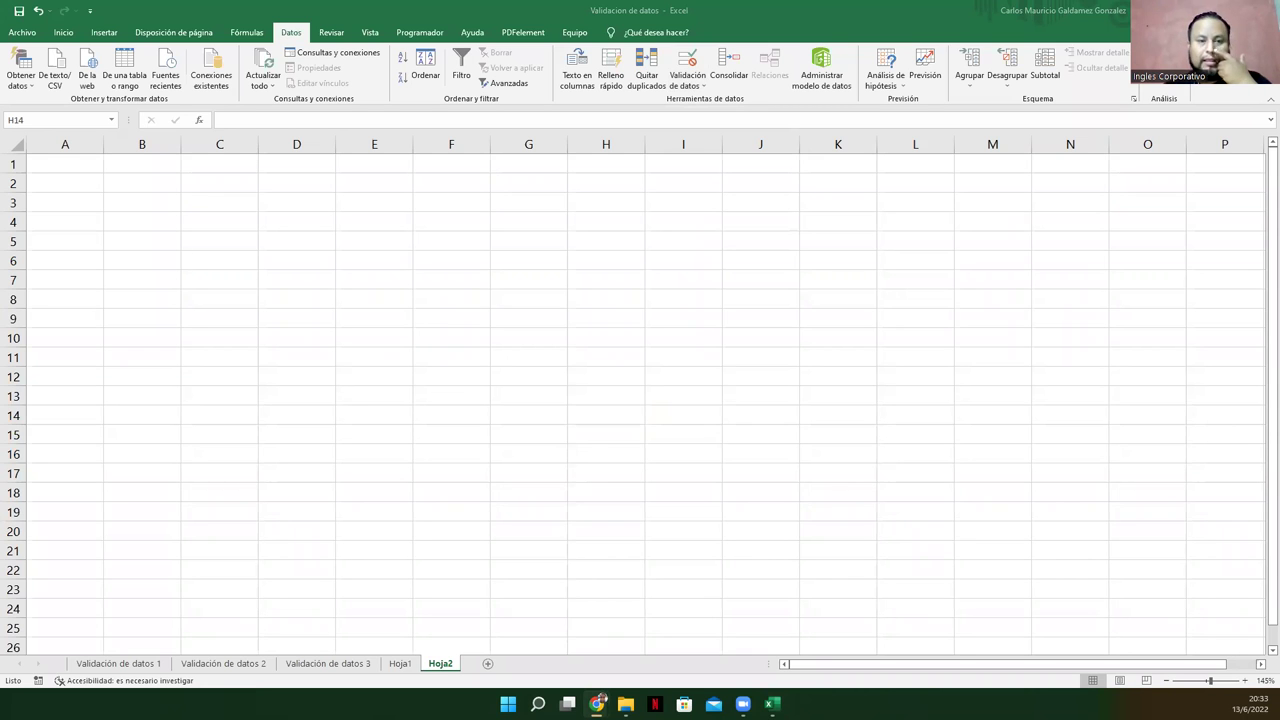
Step: Enter the column headers Nombre, Nacimiento and Edad in cells A1 to C1 of Hoja2
left_click(52, 168)
scroll(259, 245, "up", 3)
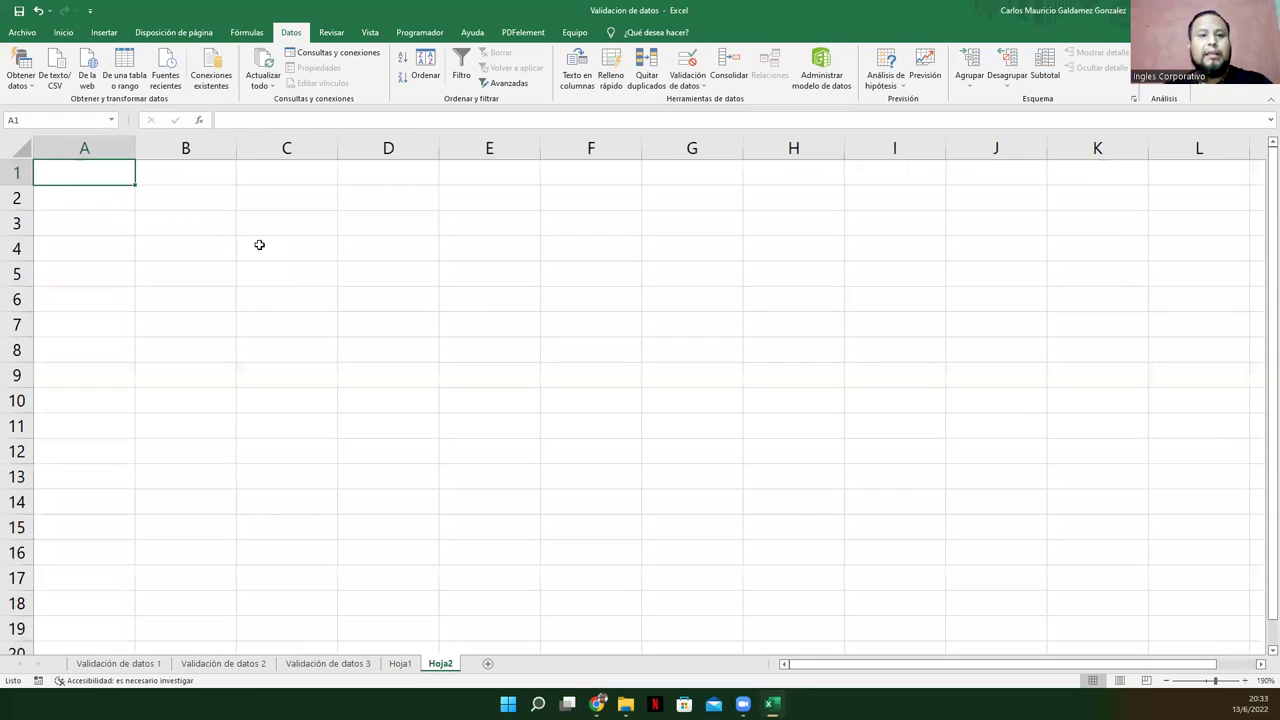
type("Nombre")
key("Tab")
type("E")
key("BackSpace")
type("Naci")
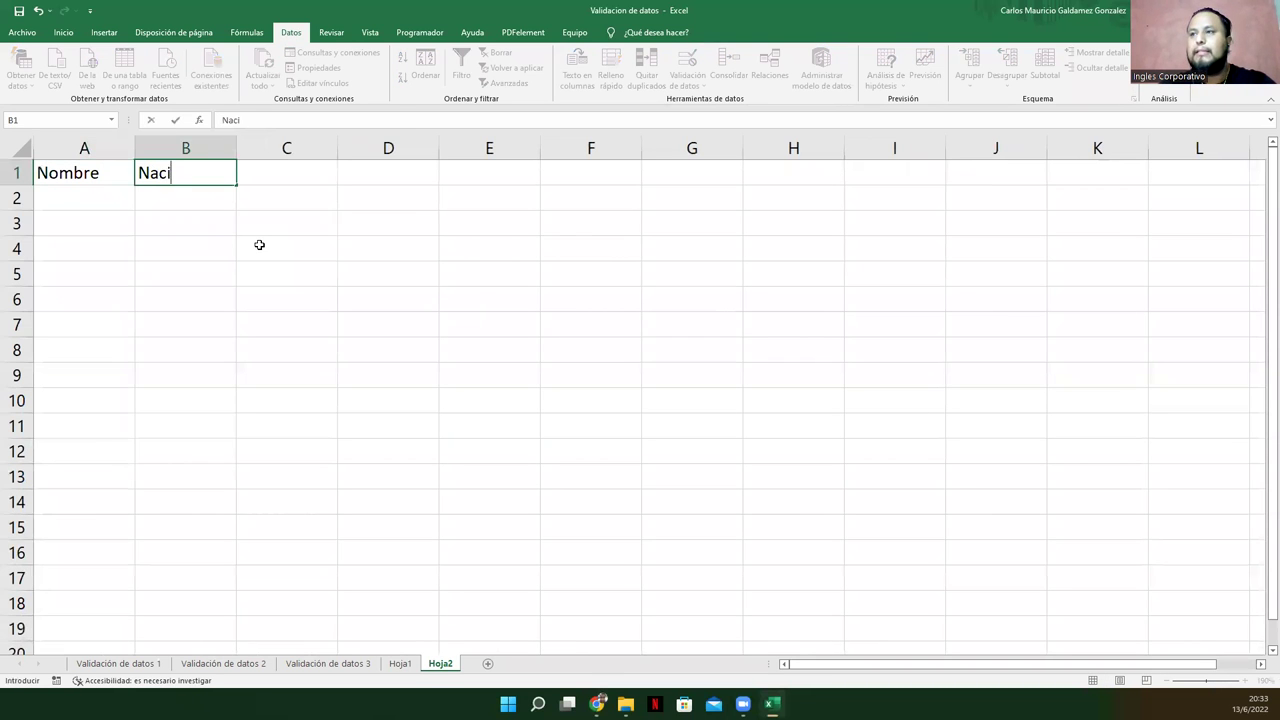
type("miento")
key("Tab")
type("Edad")
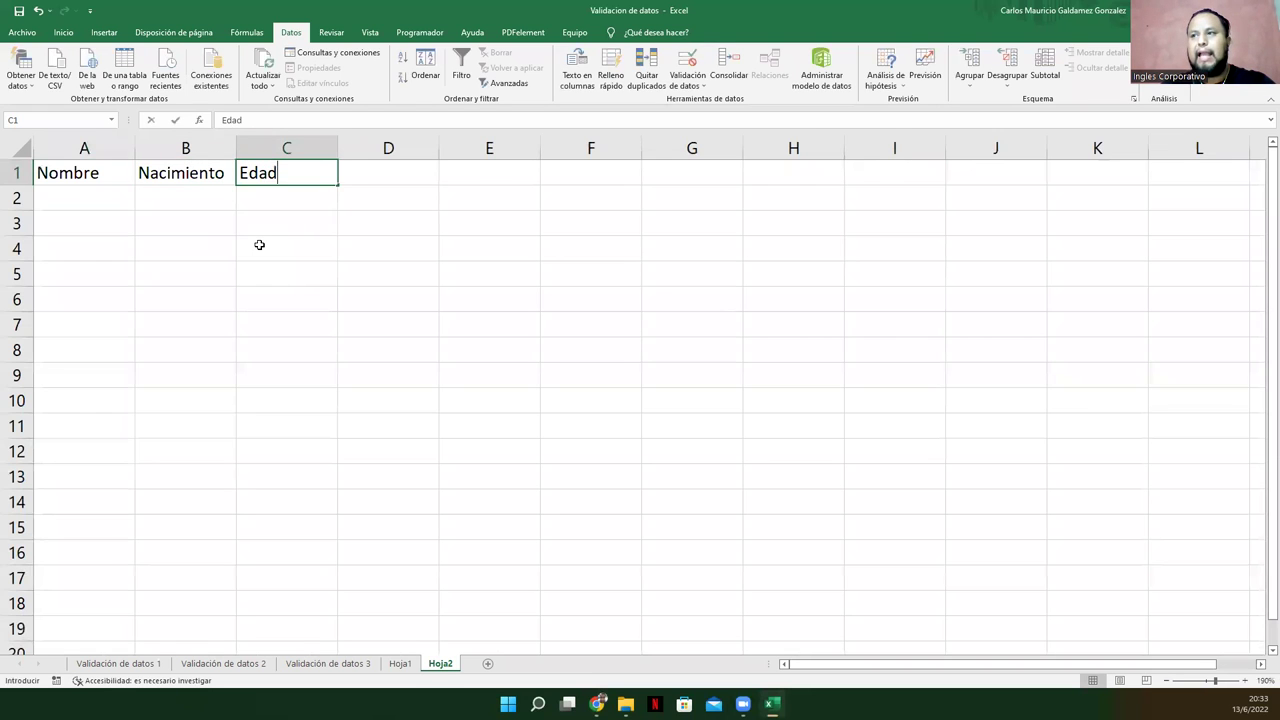
key("Return")
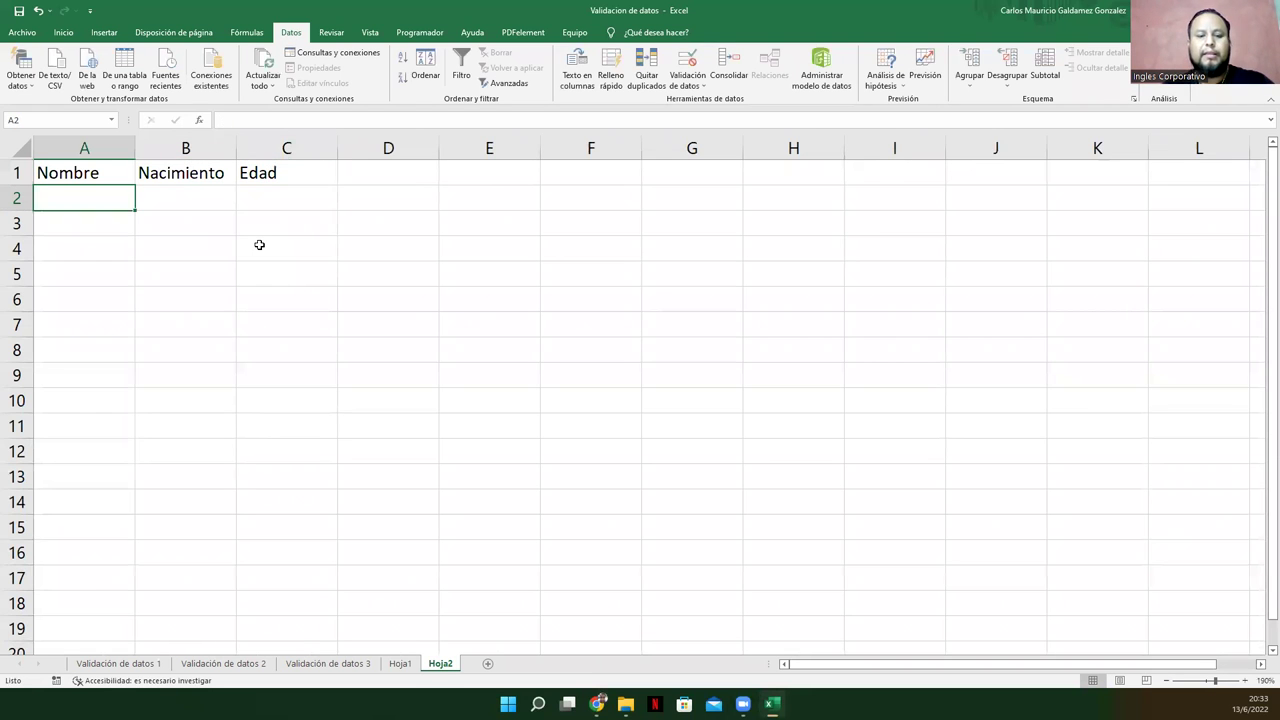
Step: Fill cells A2 to A6 of the Nombre column with five people's first names
type("Ana")
key("Return")
type("Bruno")
key("Return")
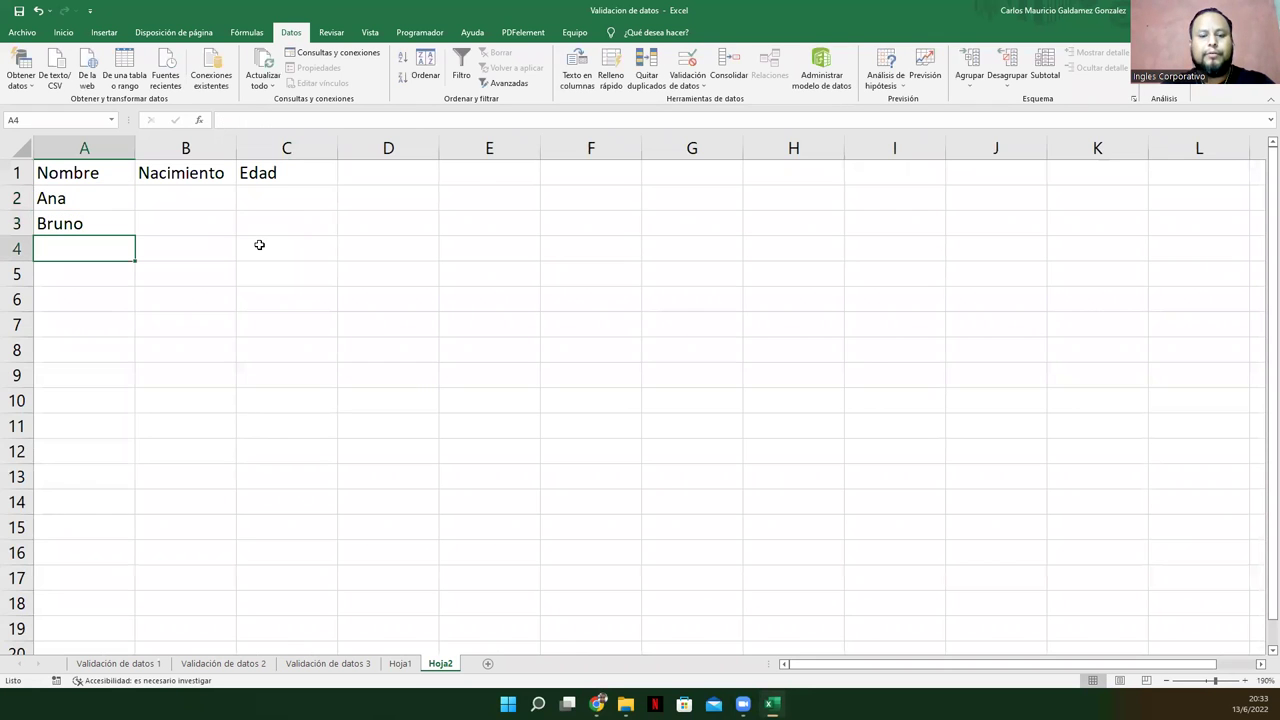
type("Cintia")
key("Return")
type("Dani")
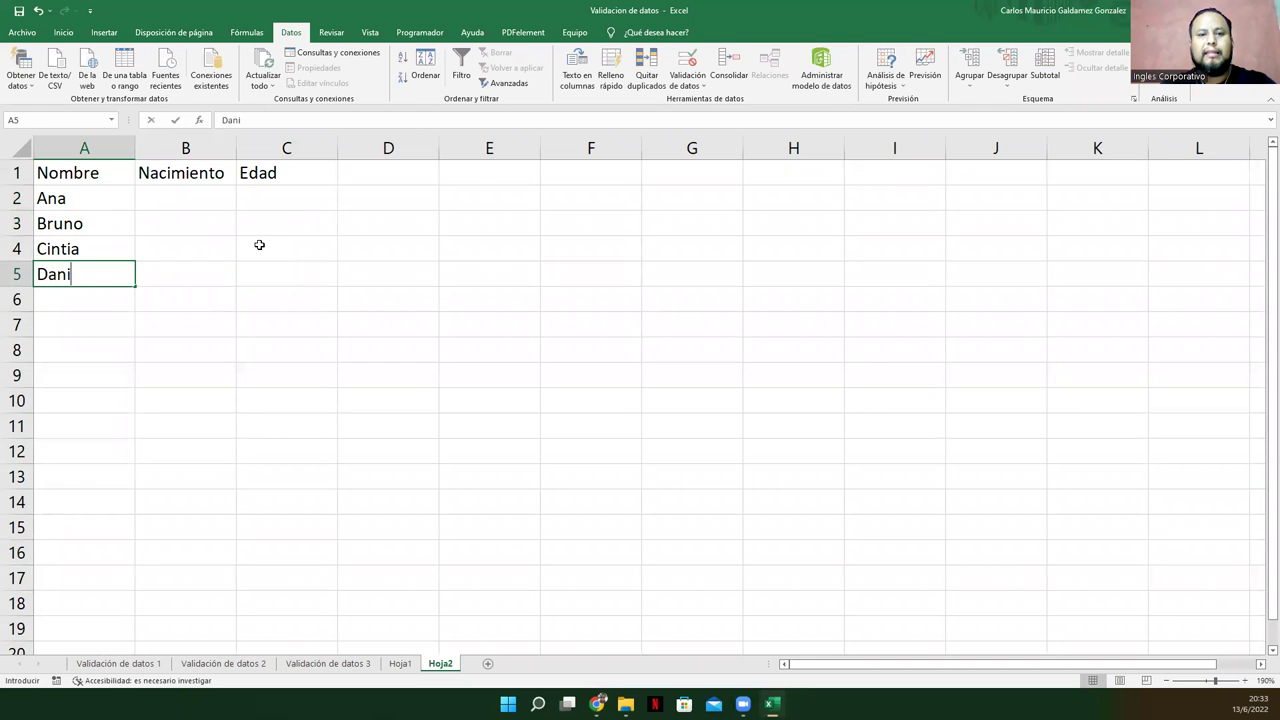
type("el")
key("Return")
type("Estefanía")
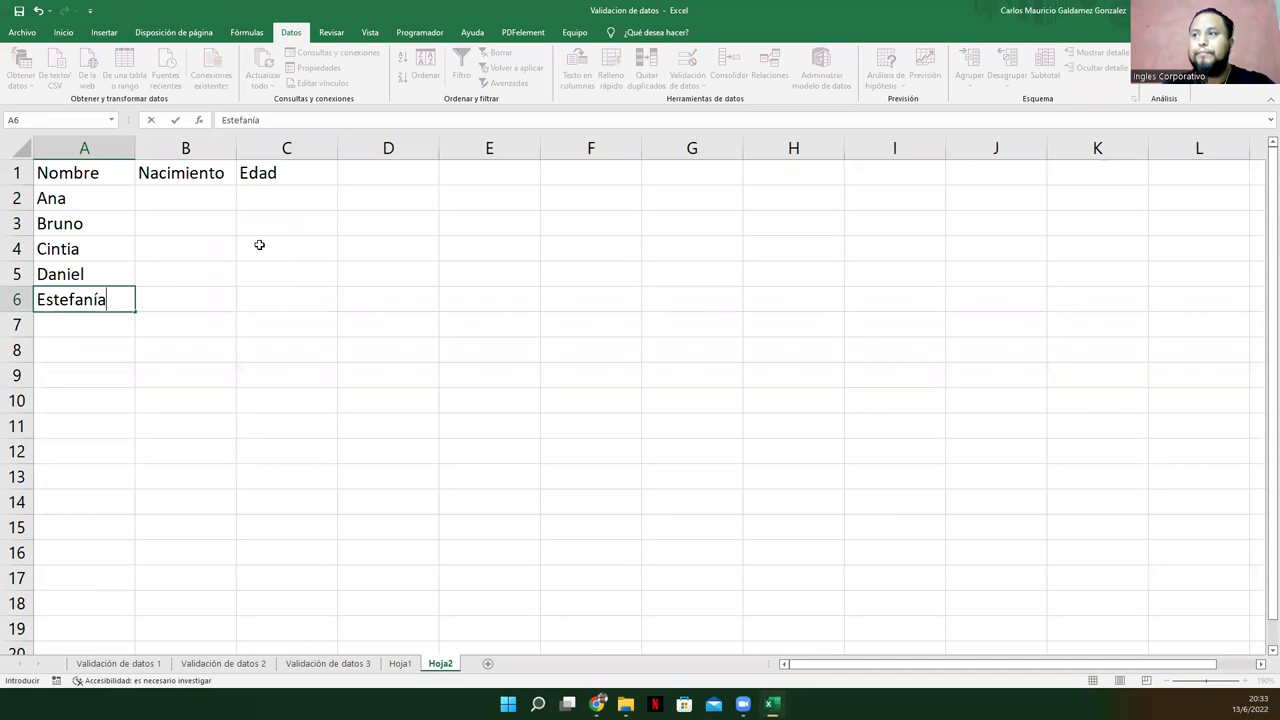
key("Right")
Step: Enter the first person's date of birth in cell B2 under Nacimiento, in day/month/year form
key("Right")
key("Up")
key("Left")
key("Up")
key("Left")
key("Up")
key("Up")
key("Right")
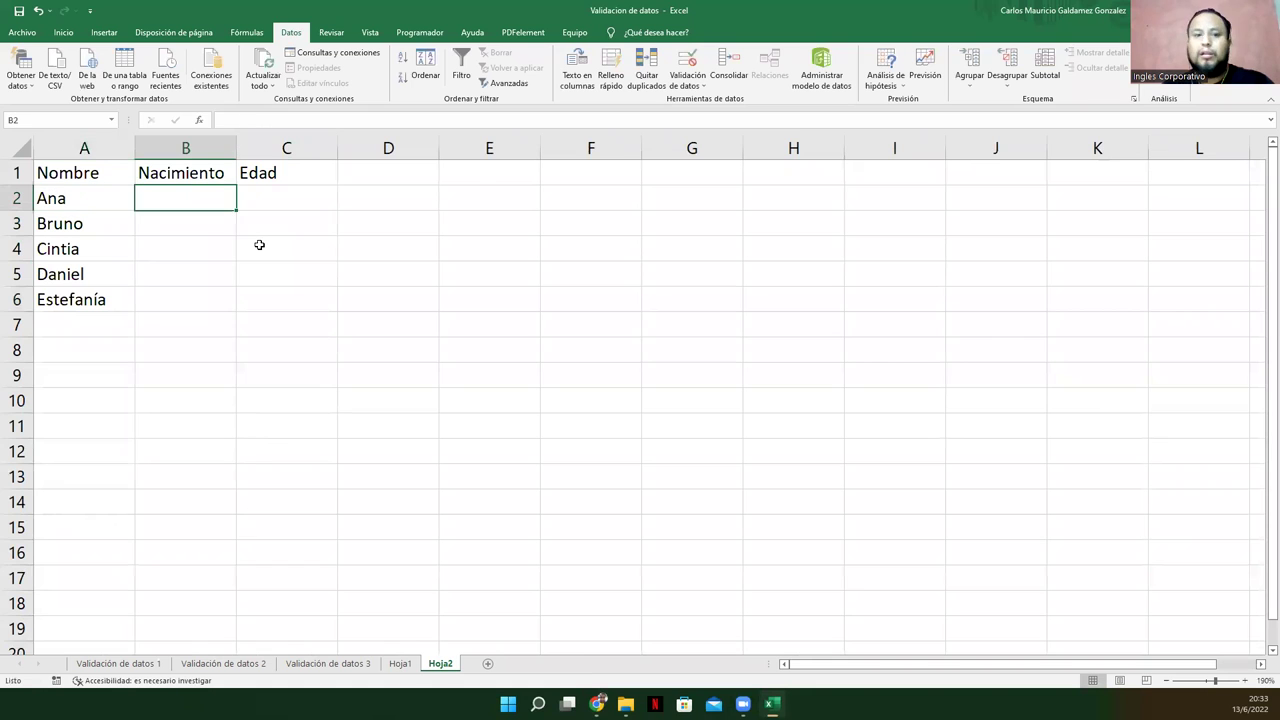
type("1")
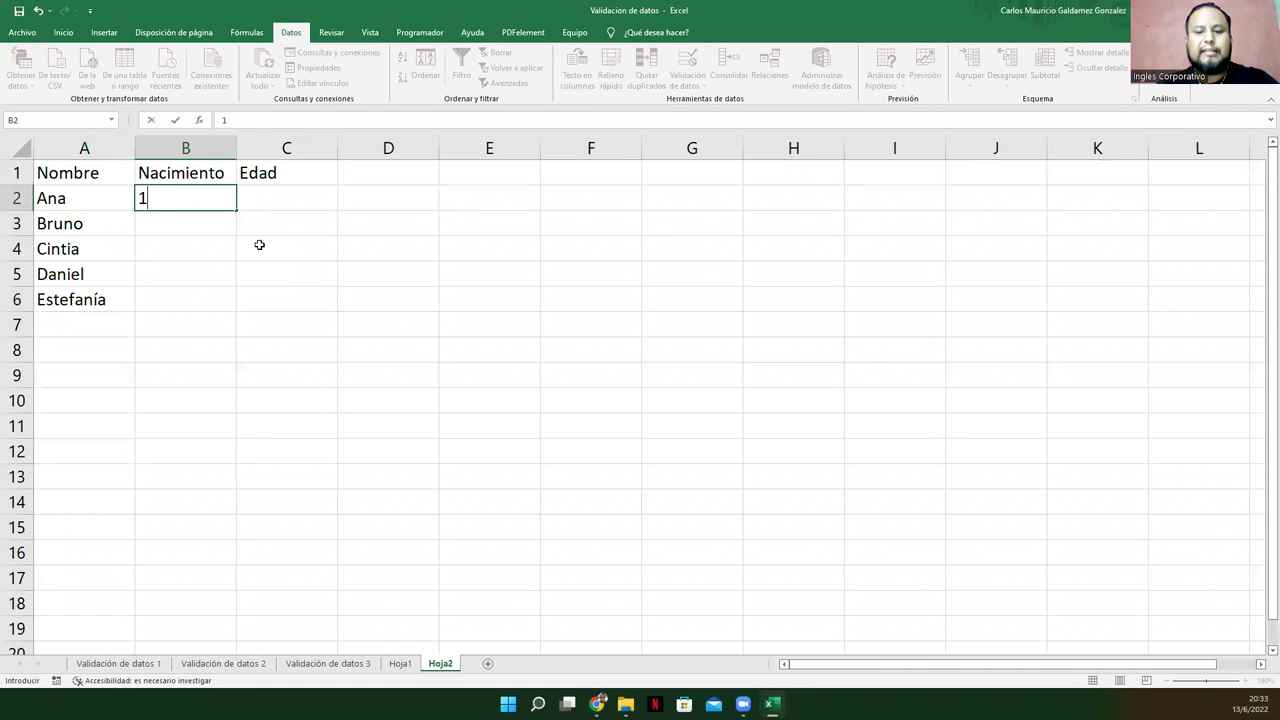
type("4&")
key("BackSpace")
type("/03/1981")
key("Return")
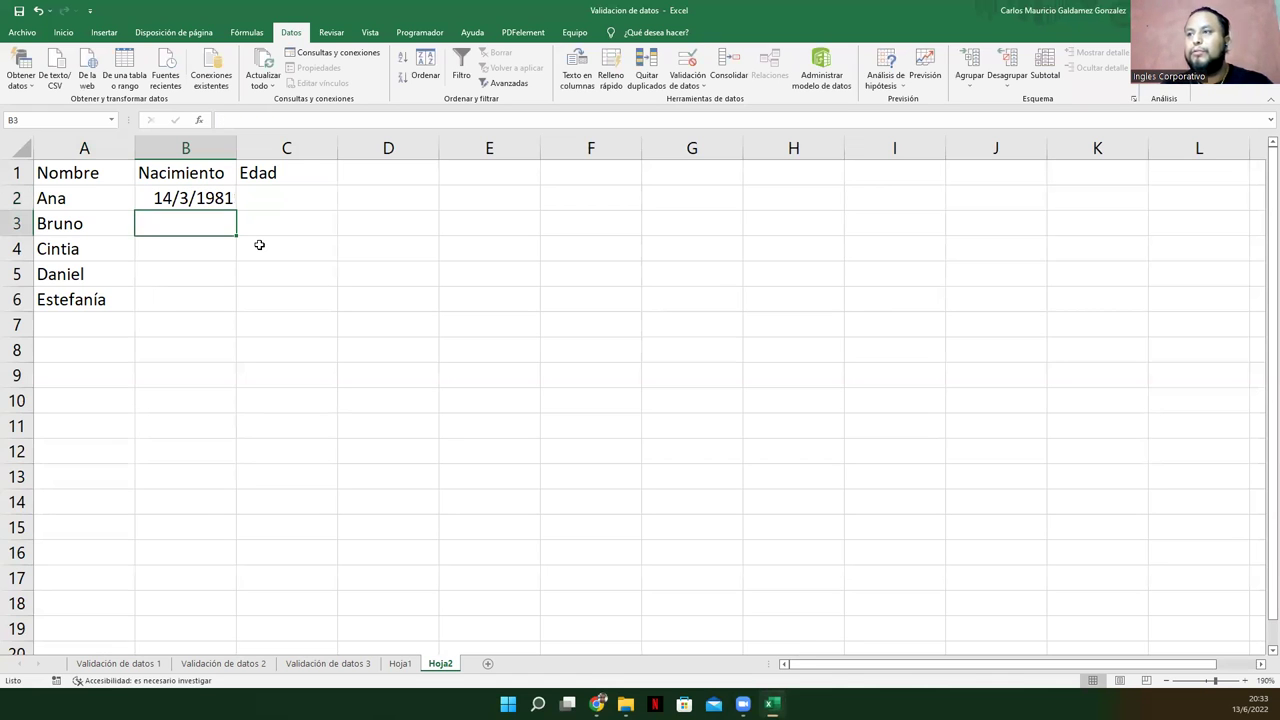
Step: Enter the formula =13/06/2022-B2 in cell C2 under Edad and autofit the width of column C
left_click(263, 200)
type("=")
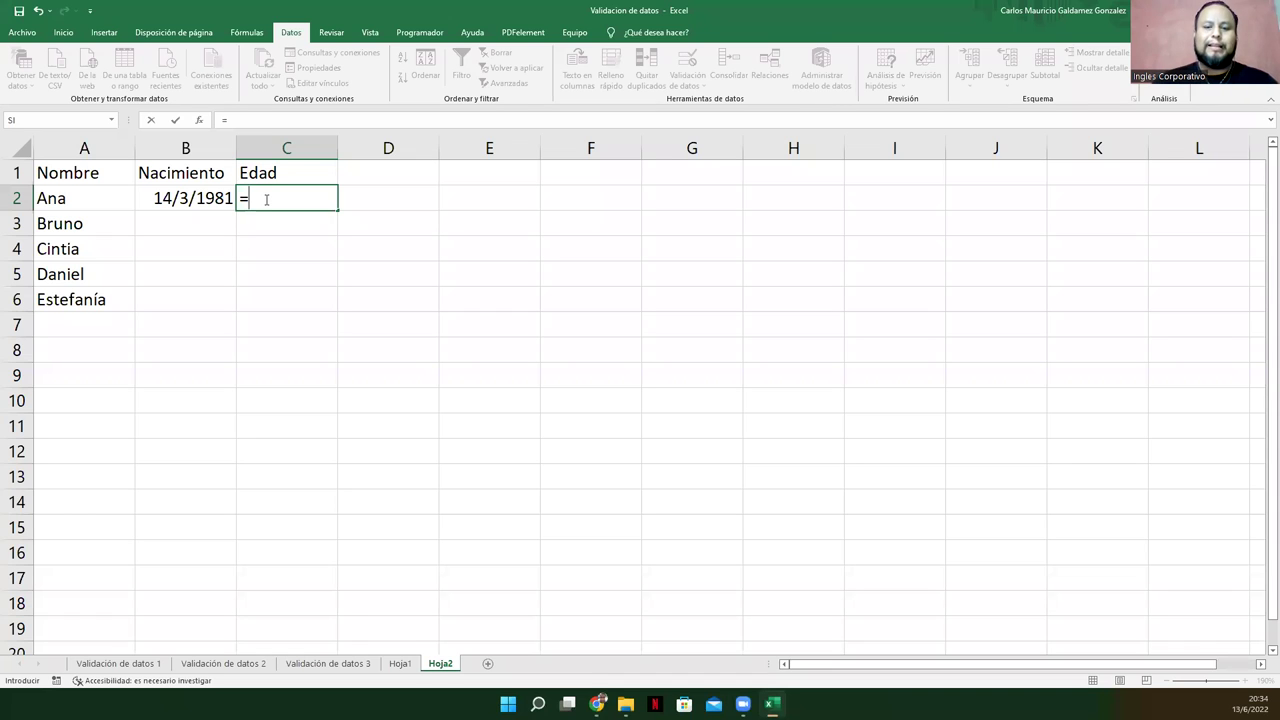
type("(")
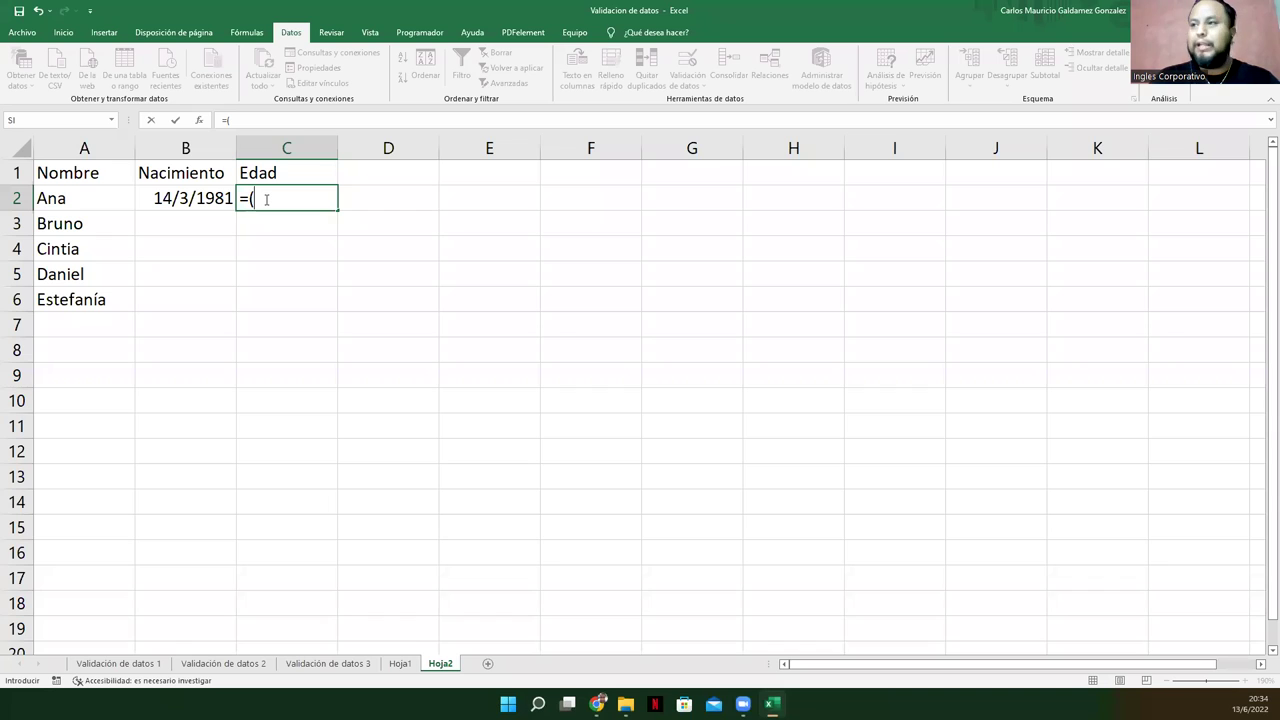
key("BackSpace")
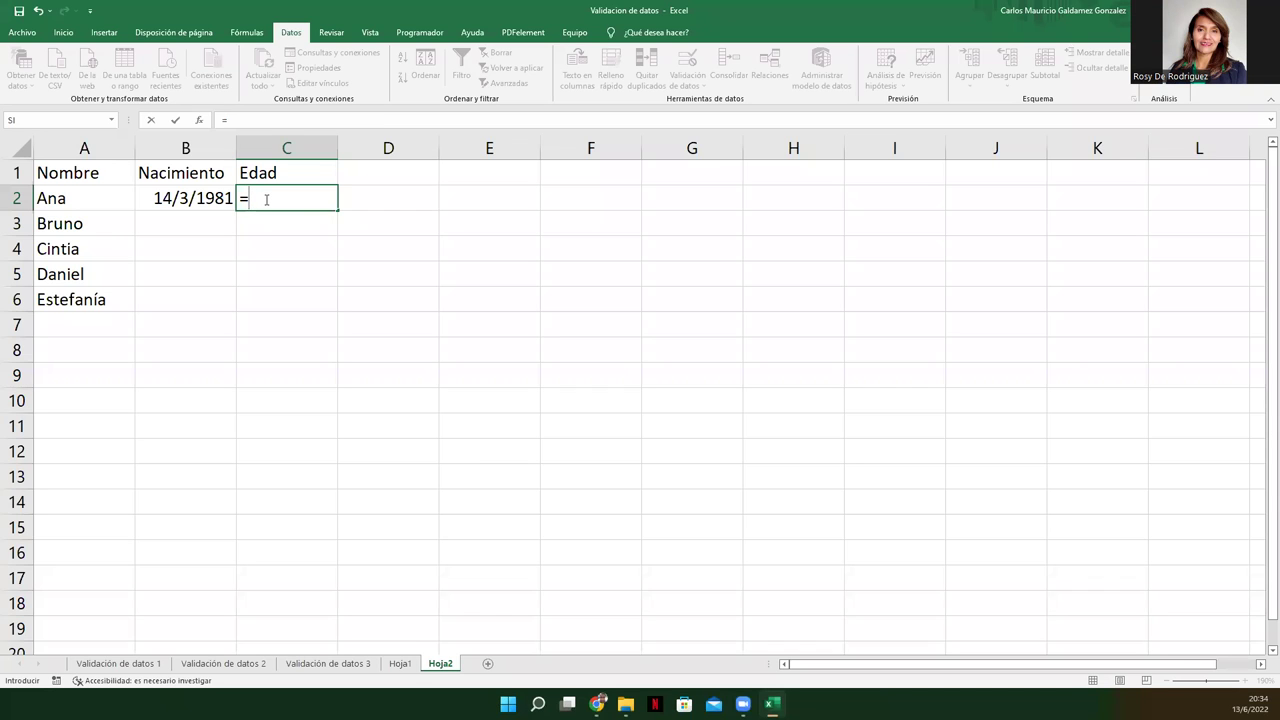
type("13/06/2022-")
left_click(183, 205)
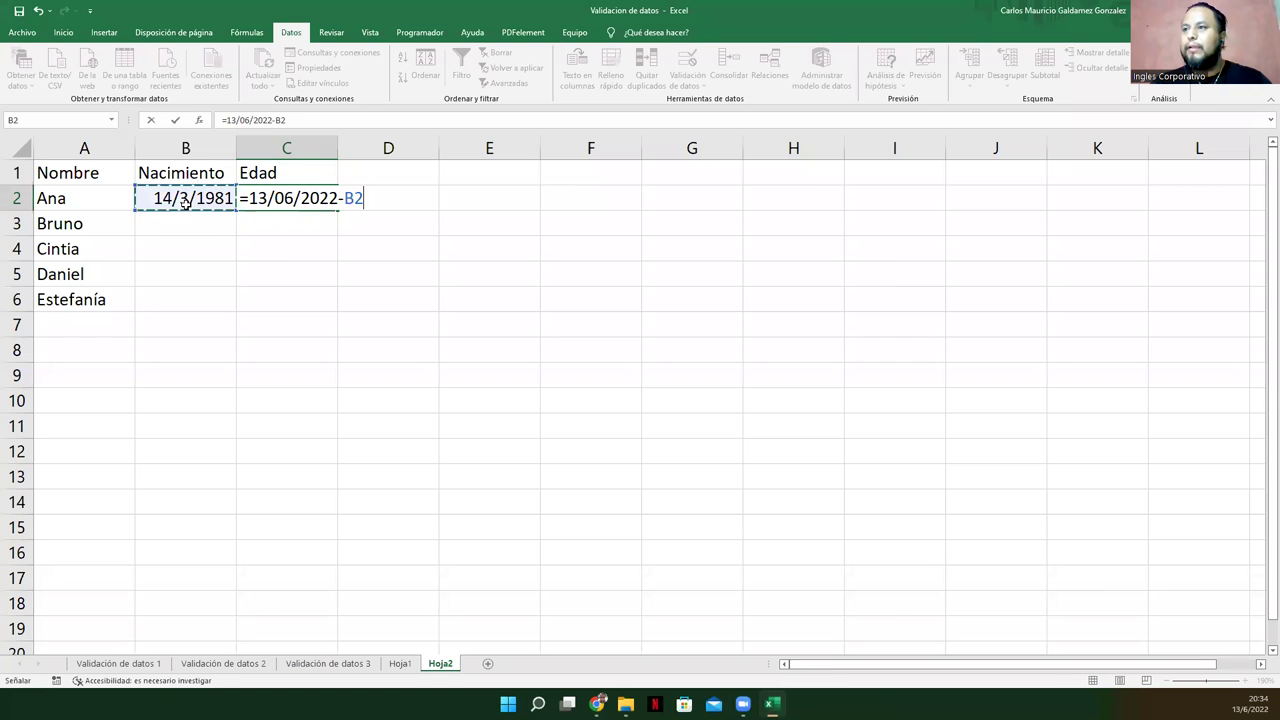
key("Return")
key("Up")
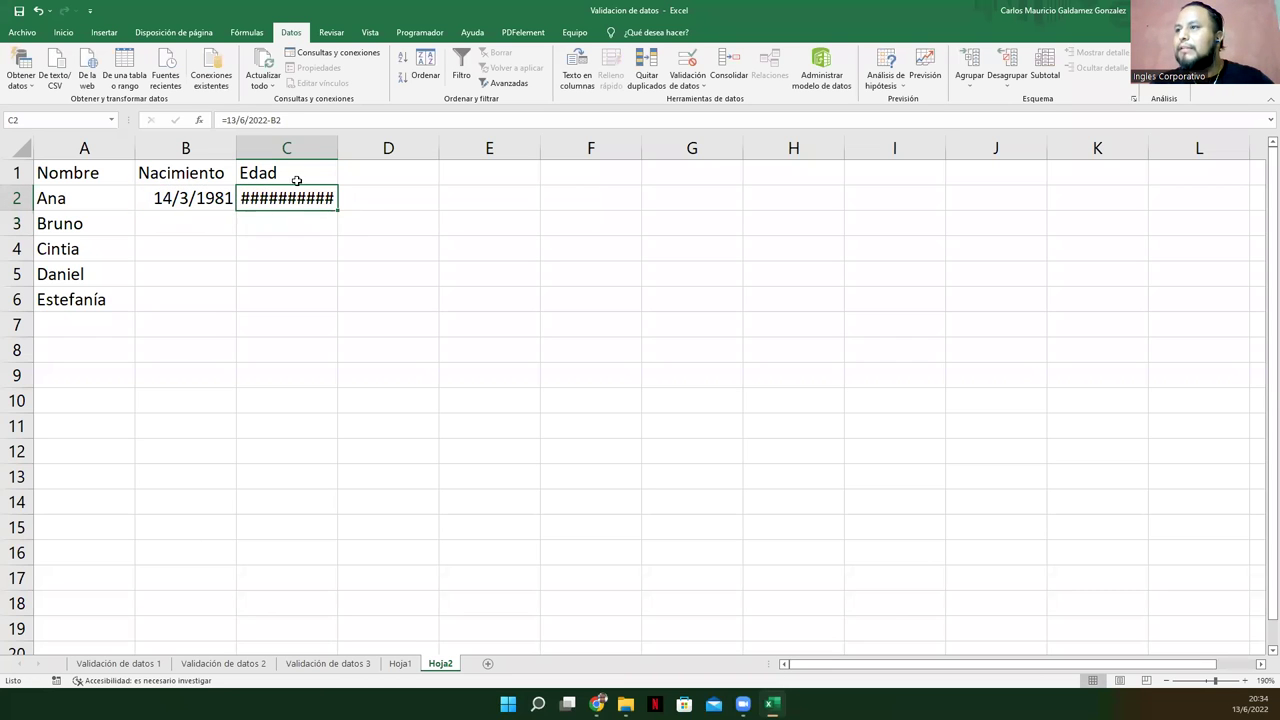
double_click(337, 147)
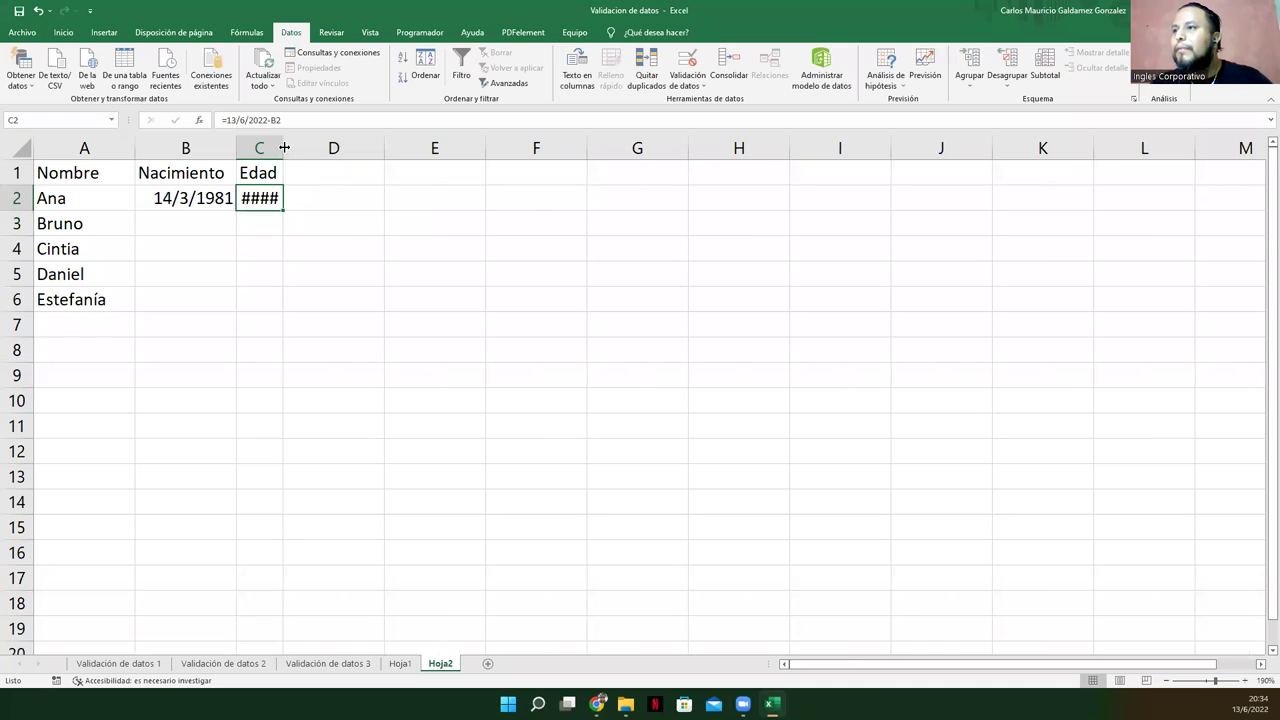
Step: Try to rework the formula in C2 as =AÑO(B2))-B2, replacing the fixed date with the AÑO function
double_click(268, 201)
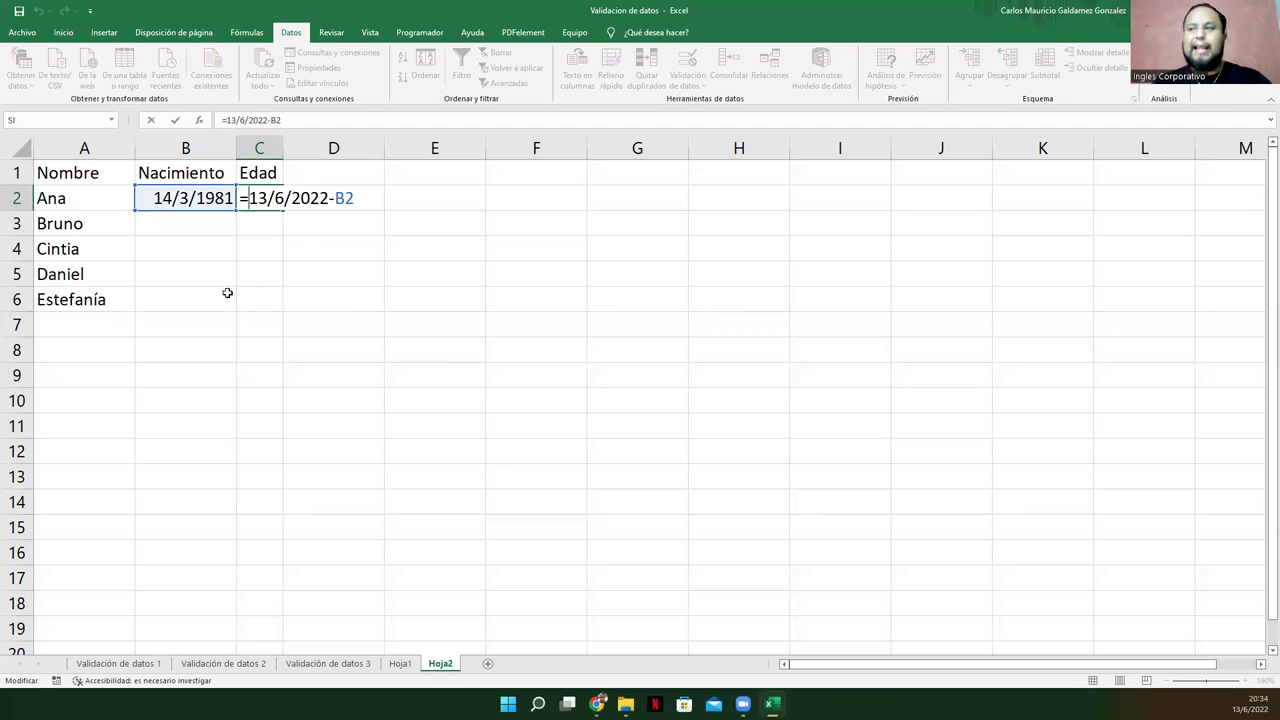
double_click(330, 198)
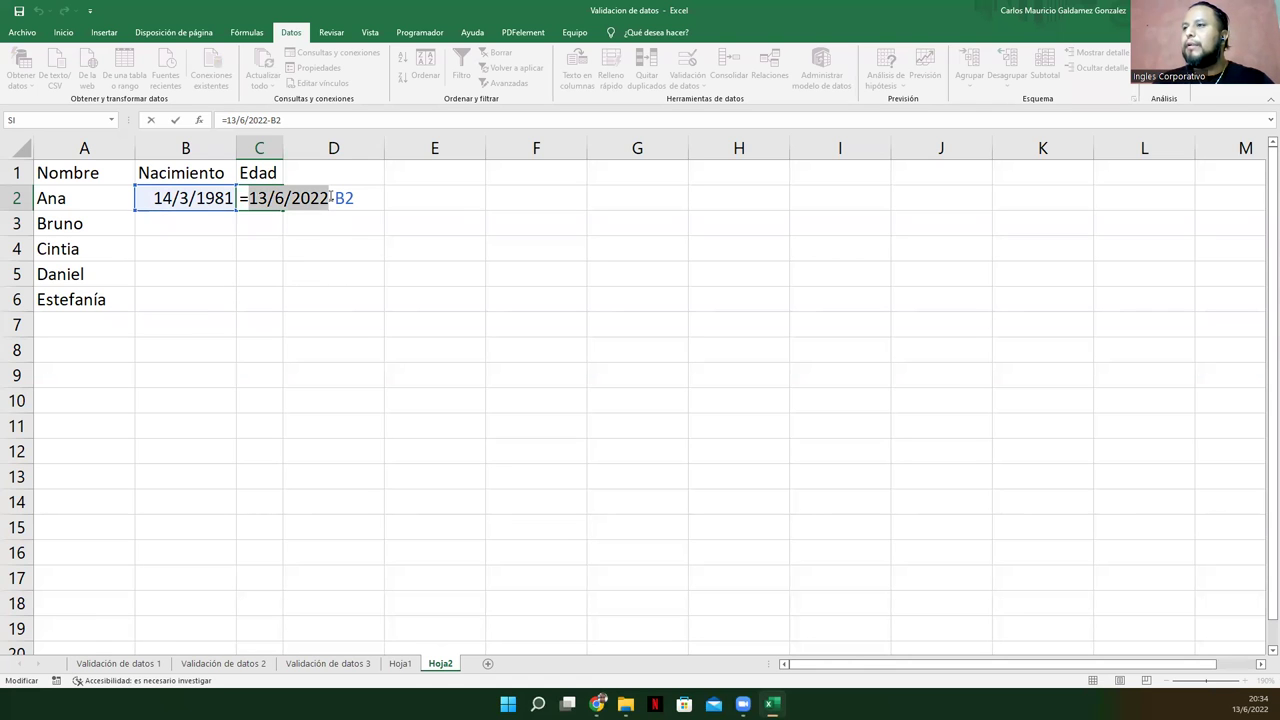
key("BackSpace")
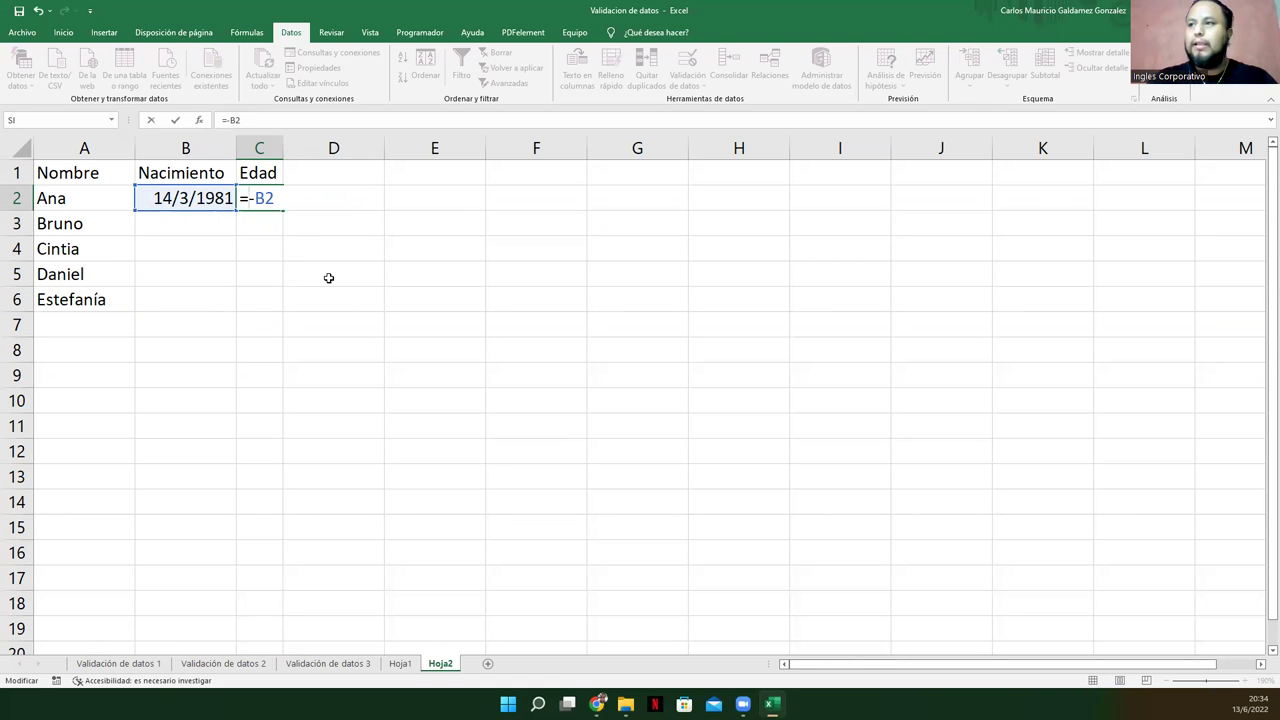
type("añ")
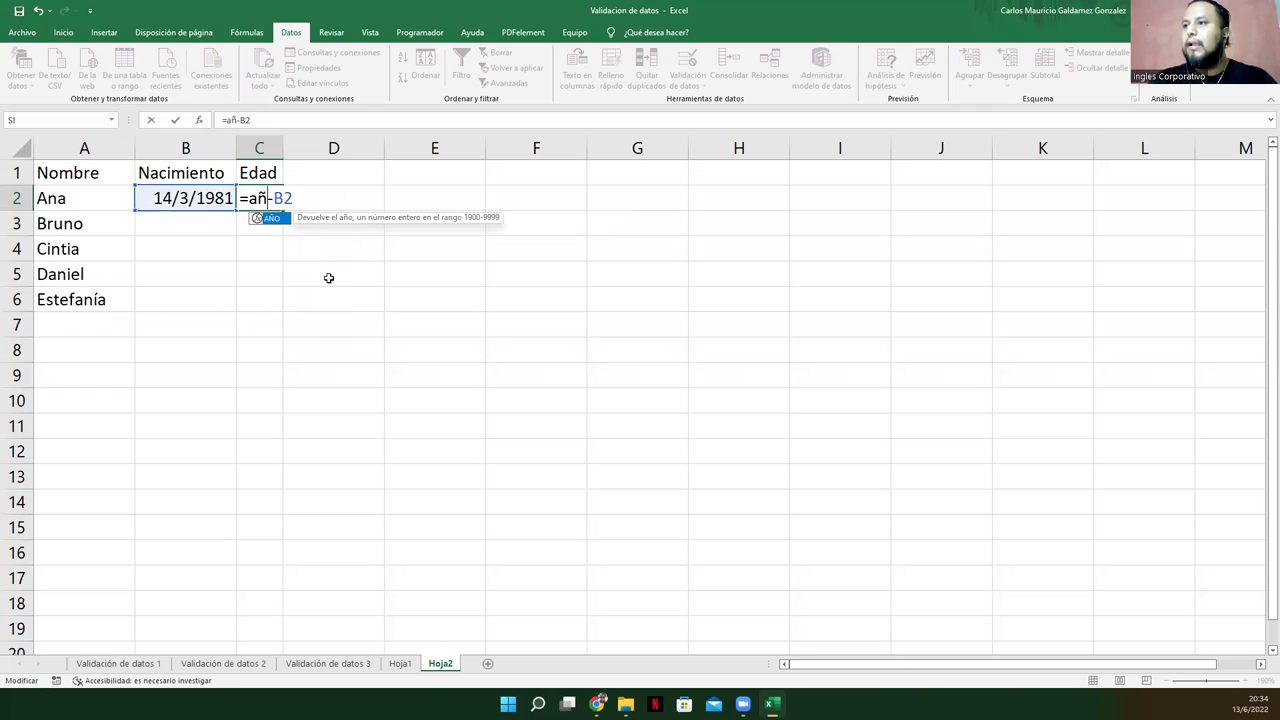
key("Tab")
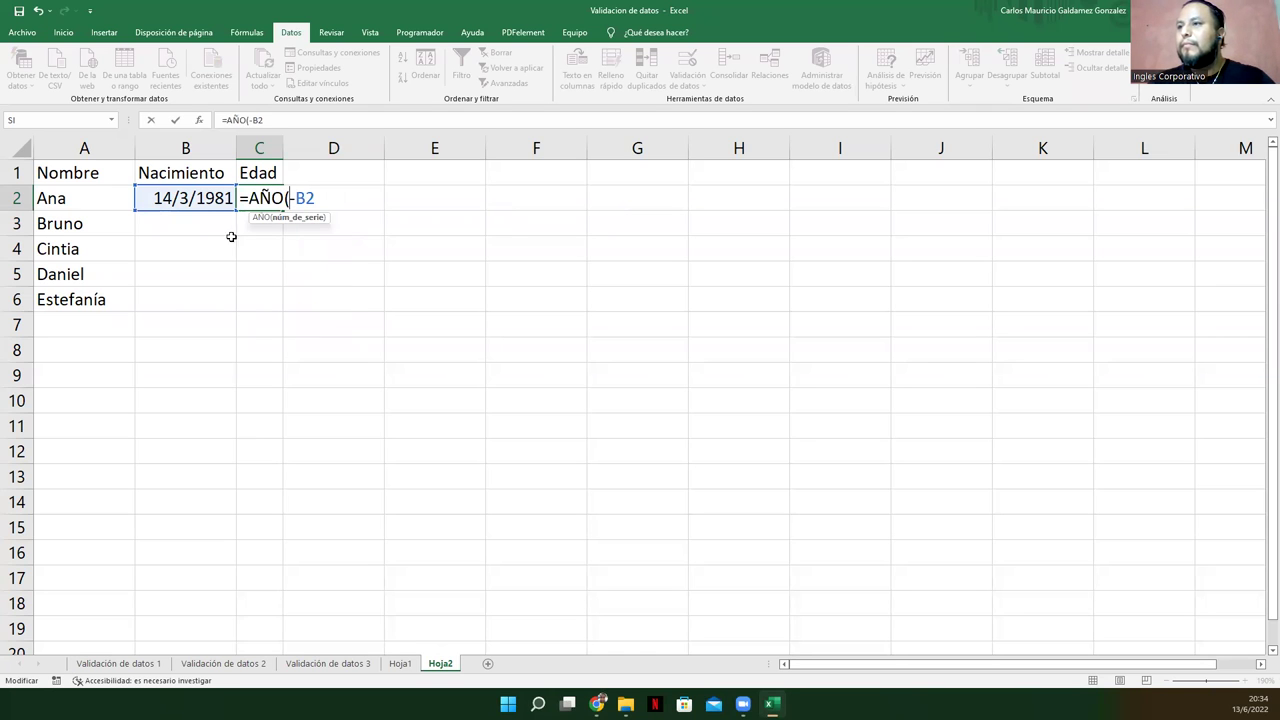
left_click(188, 198)
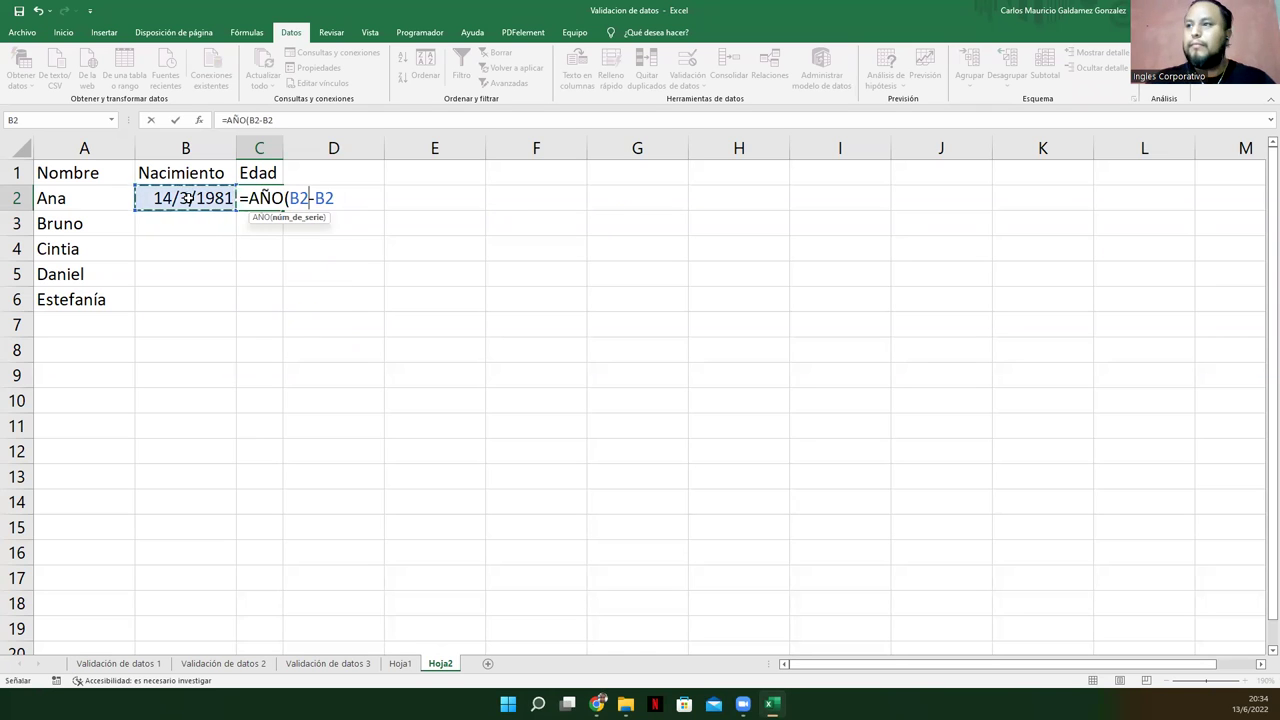
type("))")
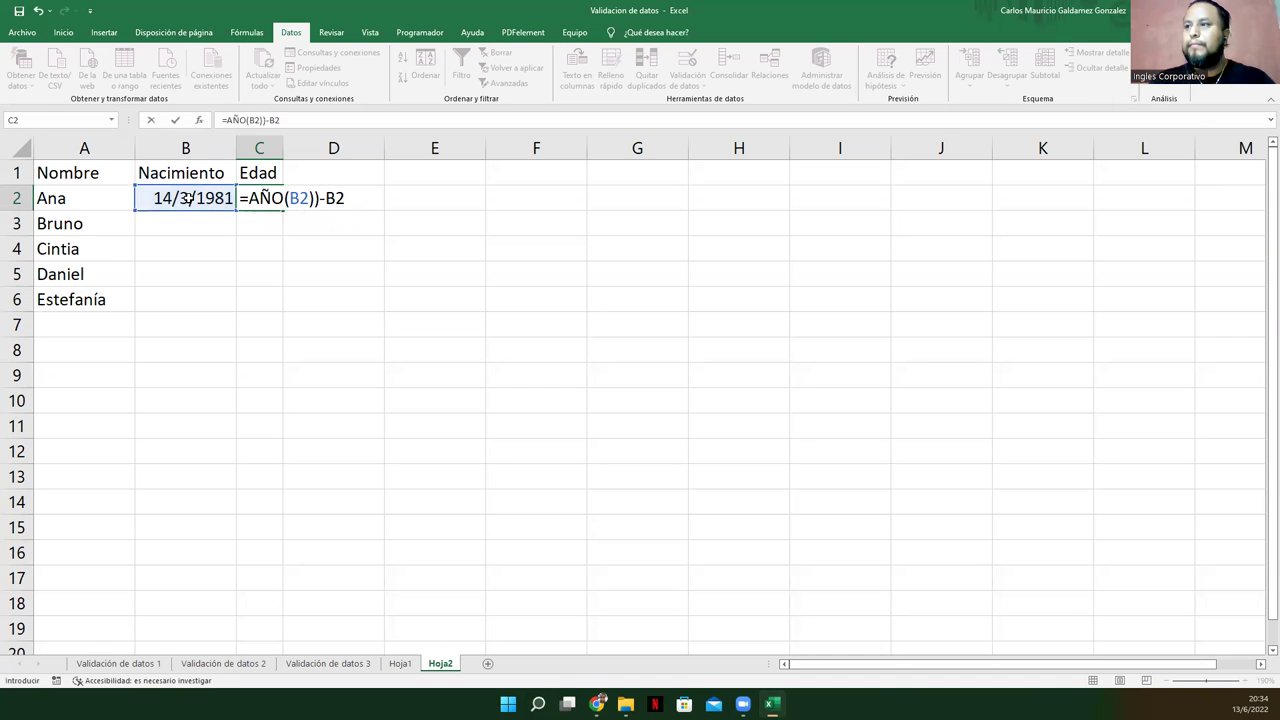
key("Return")
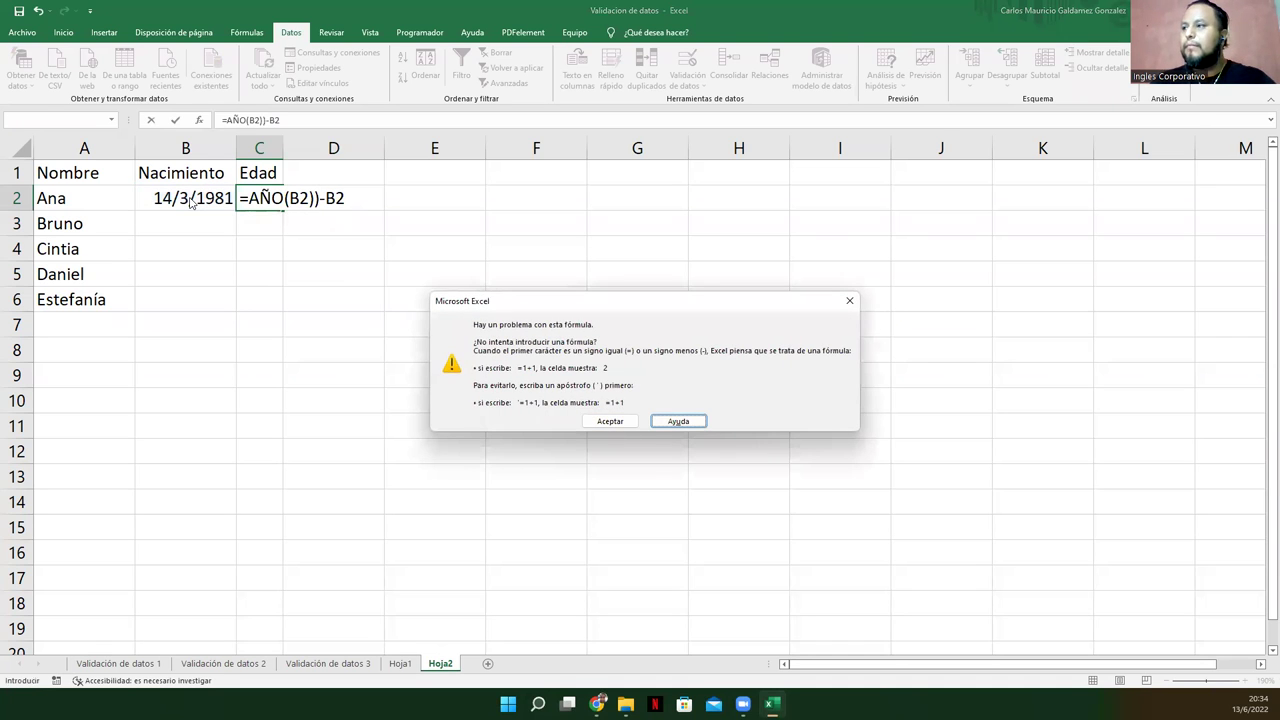
key("Escape")
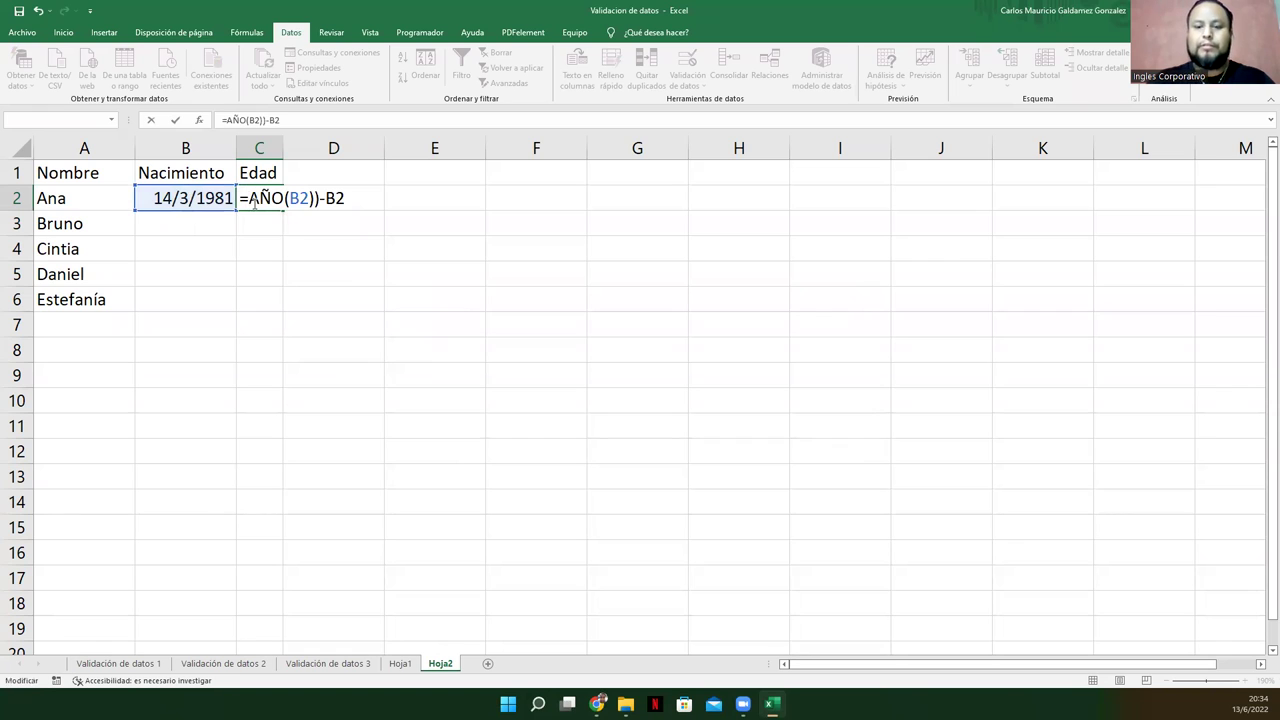
Step: Rearrange the formula in C2 to =b2-(AÑO(B2)), removing the trailing subtraction of B2
type("(")
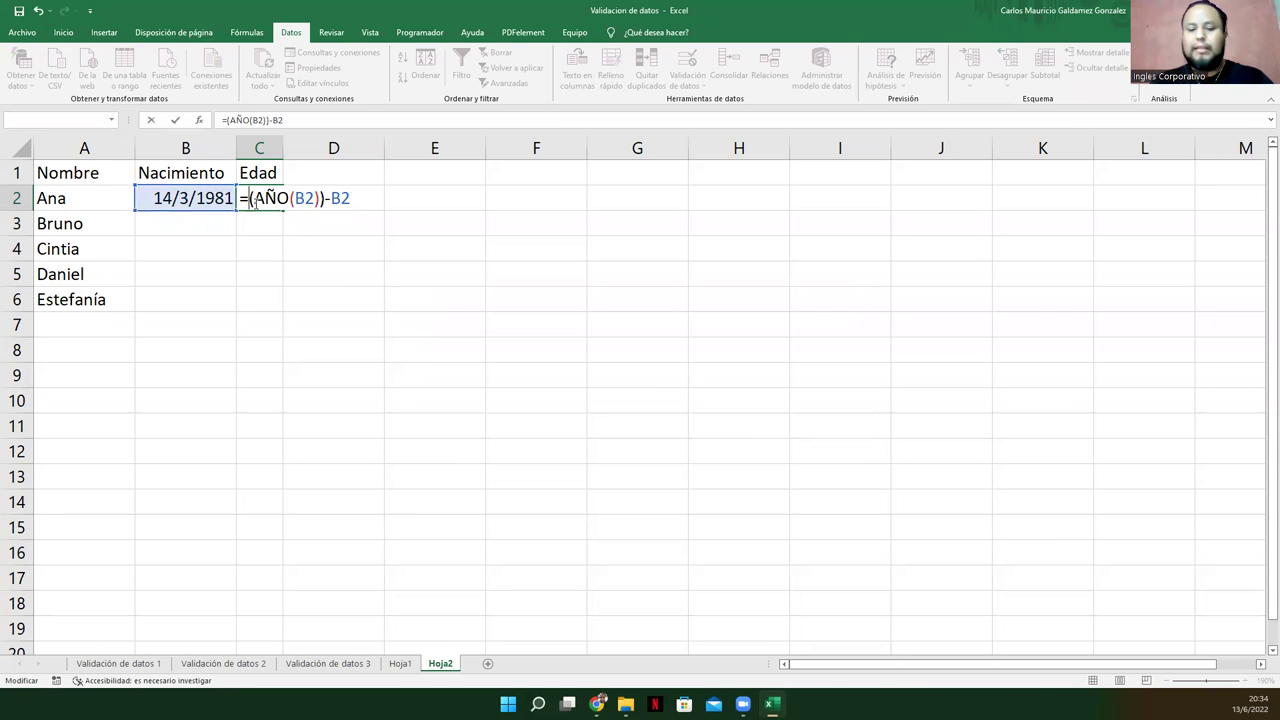
type("b2-")
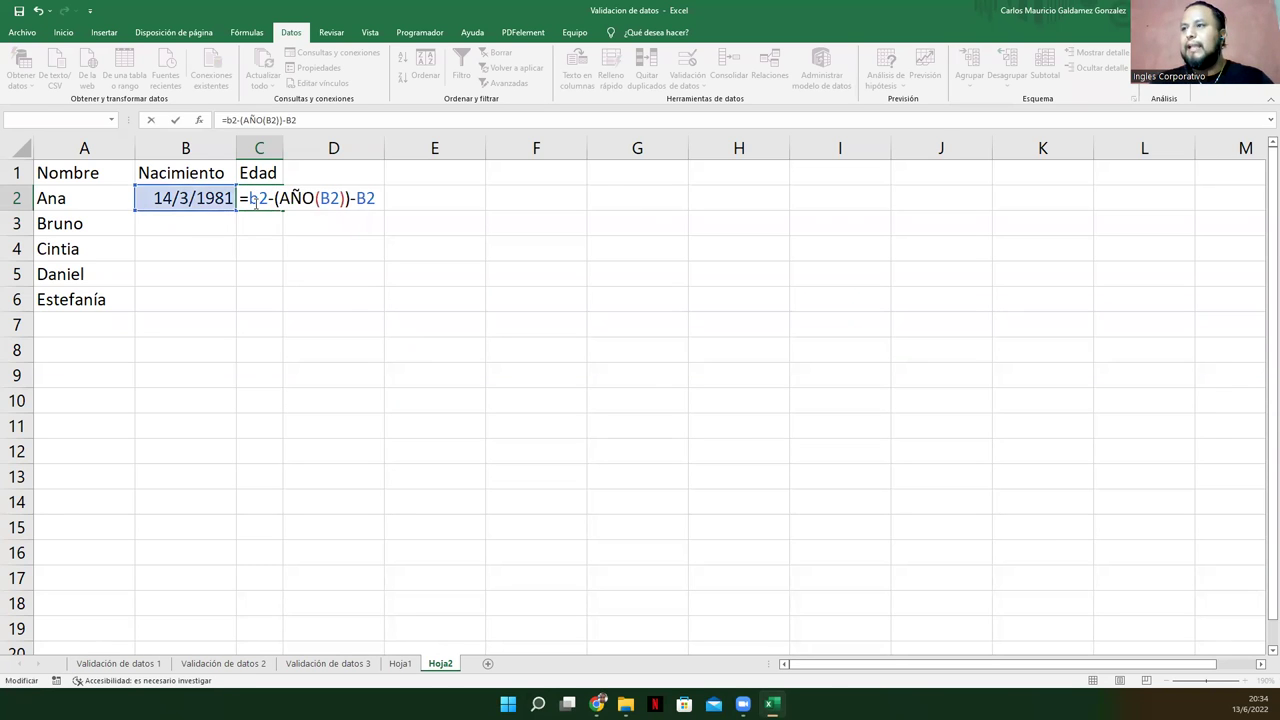
key("Right")
key("Right")
key("Right")
key("Right")
key("Right")
key("Right")
key("Right")
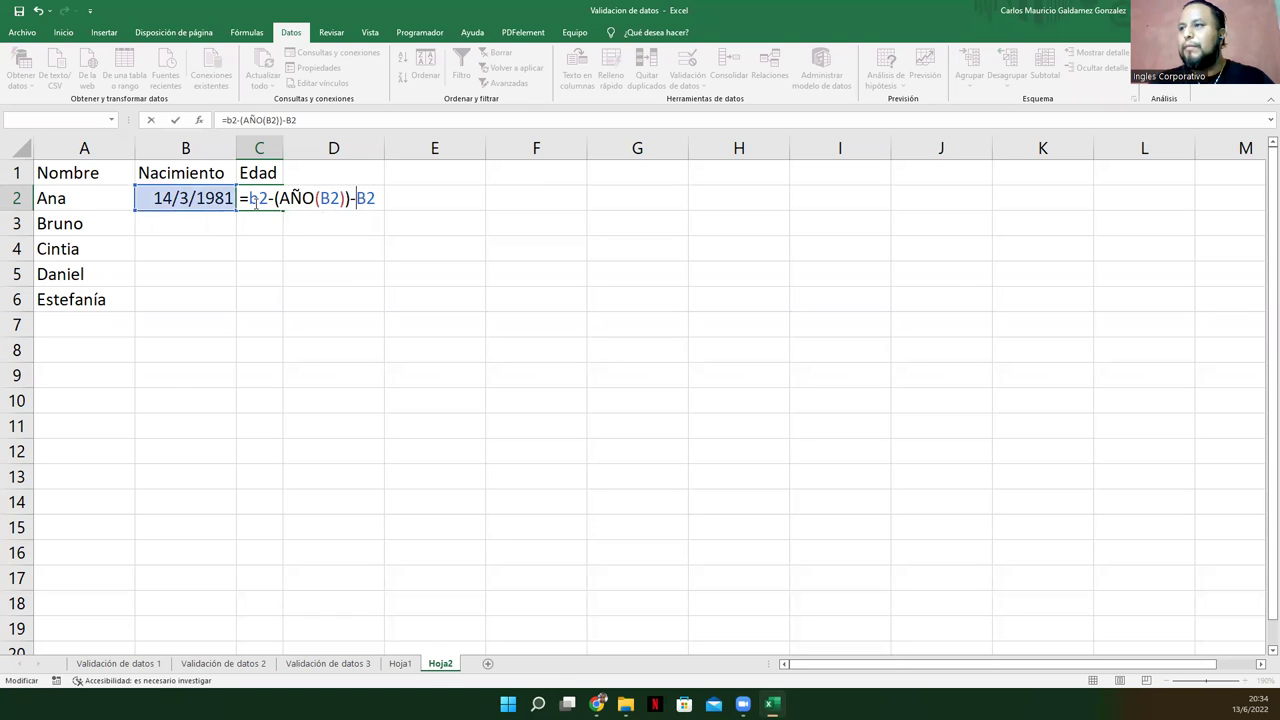
key("Delete")
key("Delete")
key("BackSpace")
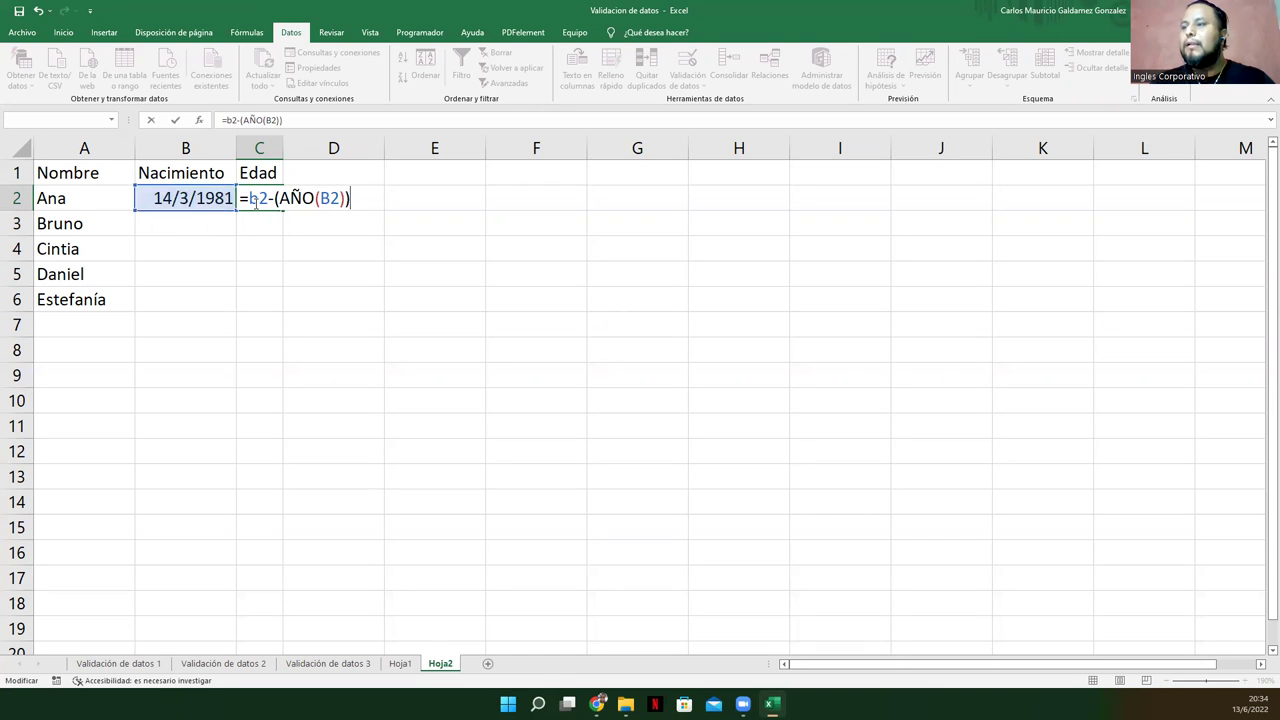
Step: Copy the (AÑO(B2)) term over the leading b2 so the C2 formula reads =(AÑO(B2))-(AÑO(B2))
left_click(249, 199)
left_click_drag(273, 200, 351, 200)
key("ctrl+c")
left_click(251, 199)
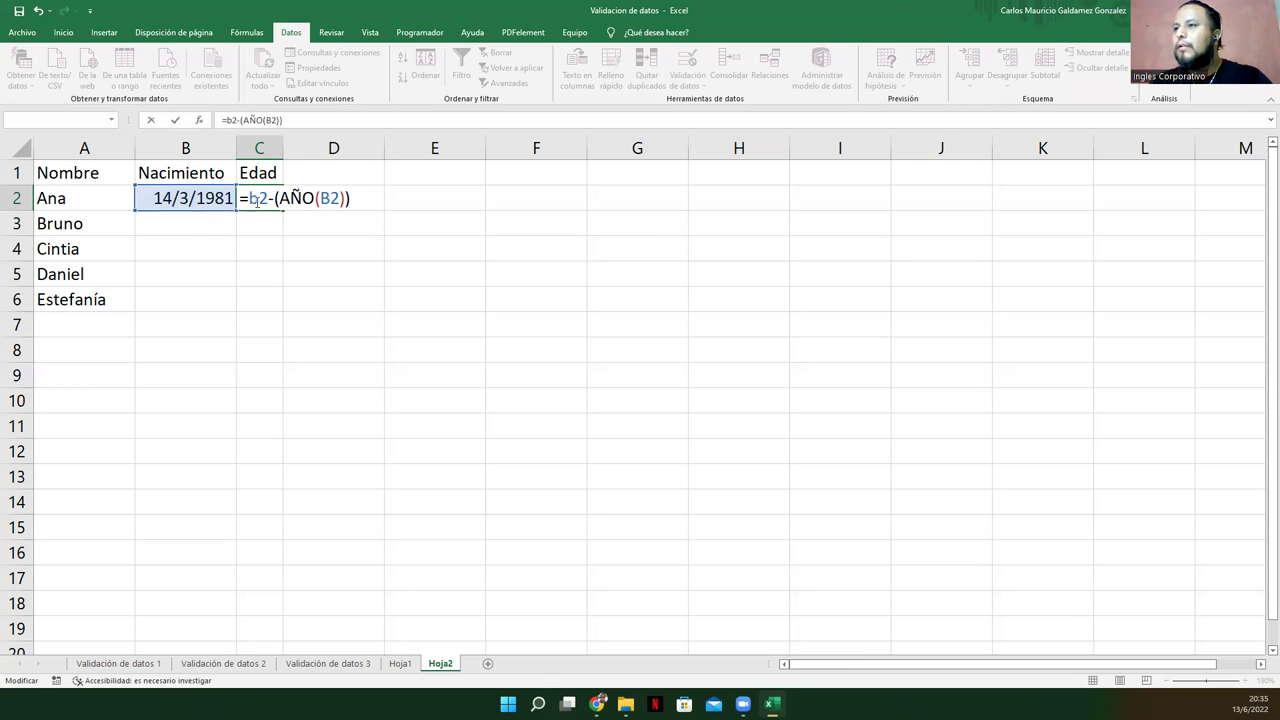
key("ctrl+v")
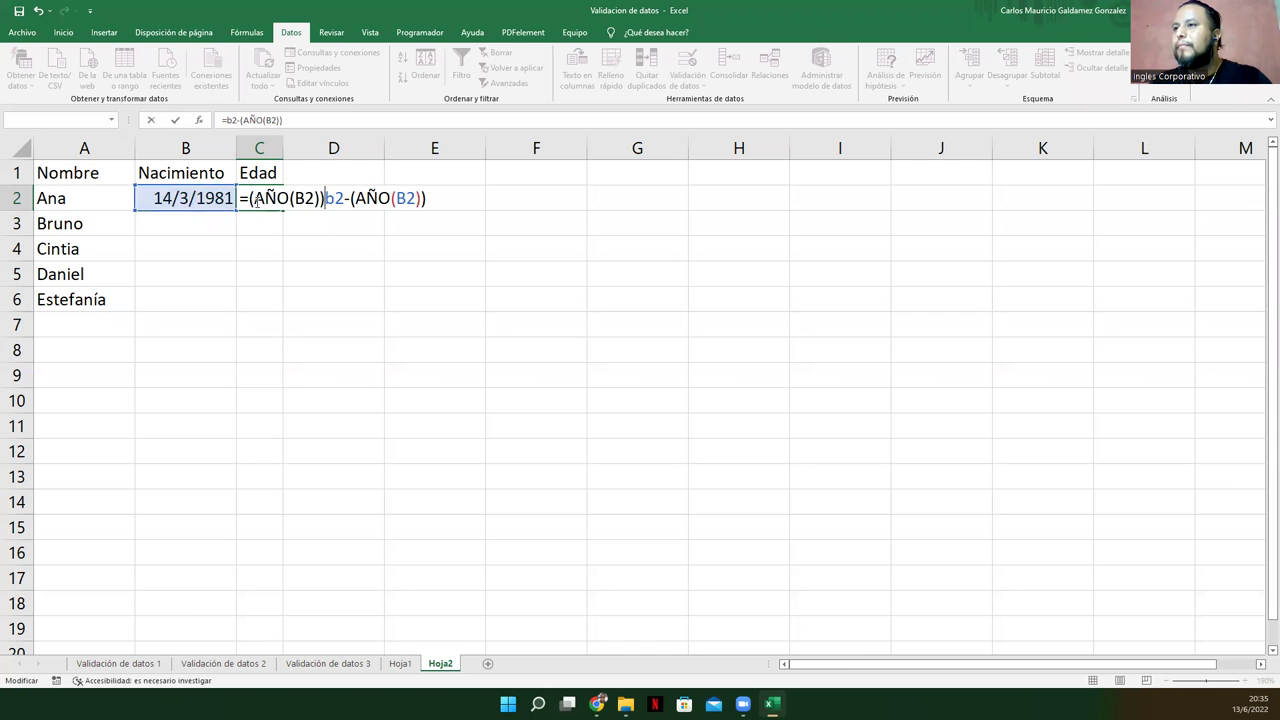
double_click(306, 201)
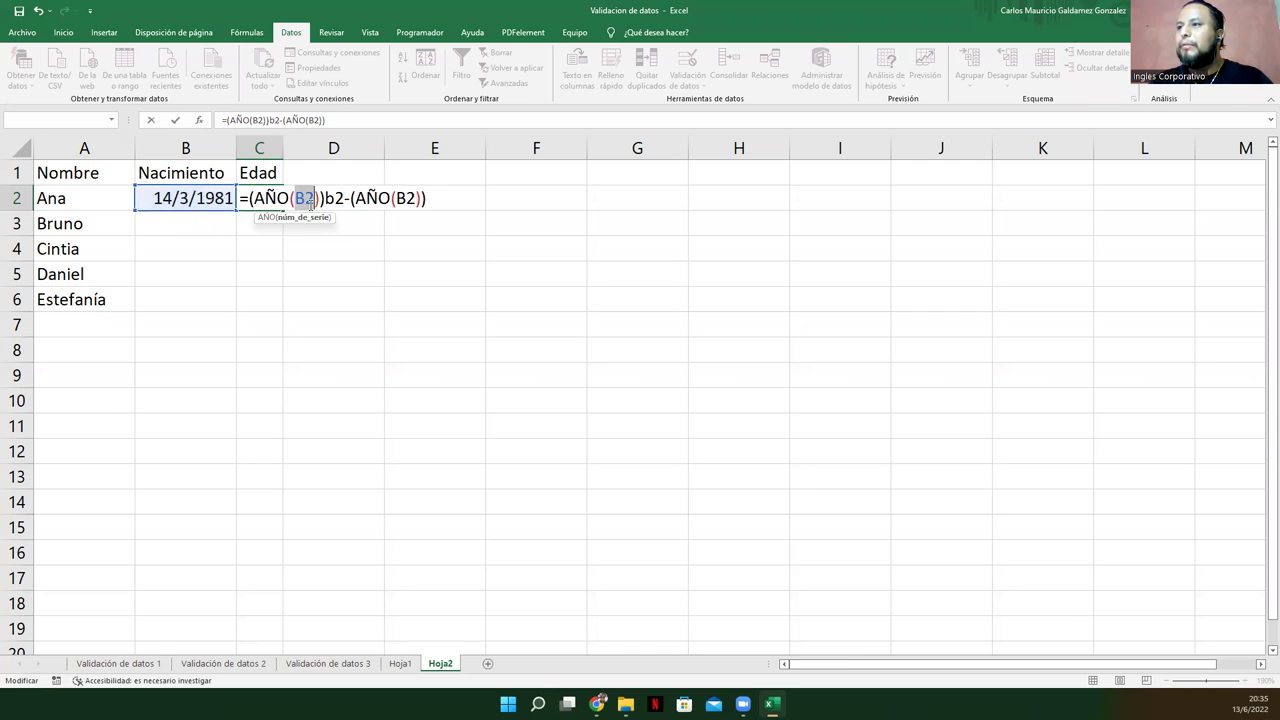
left_click(328, 197)
key("Delete")
key("Delete")
Step: Replace the first B2 reference with 13/06/2022 and enter the formula =(AÑO(13/06/2022))-(AÑO(B2)) in C2
double_click(304, 199)
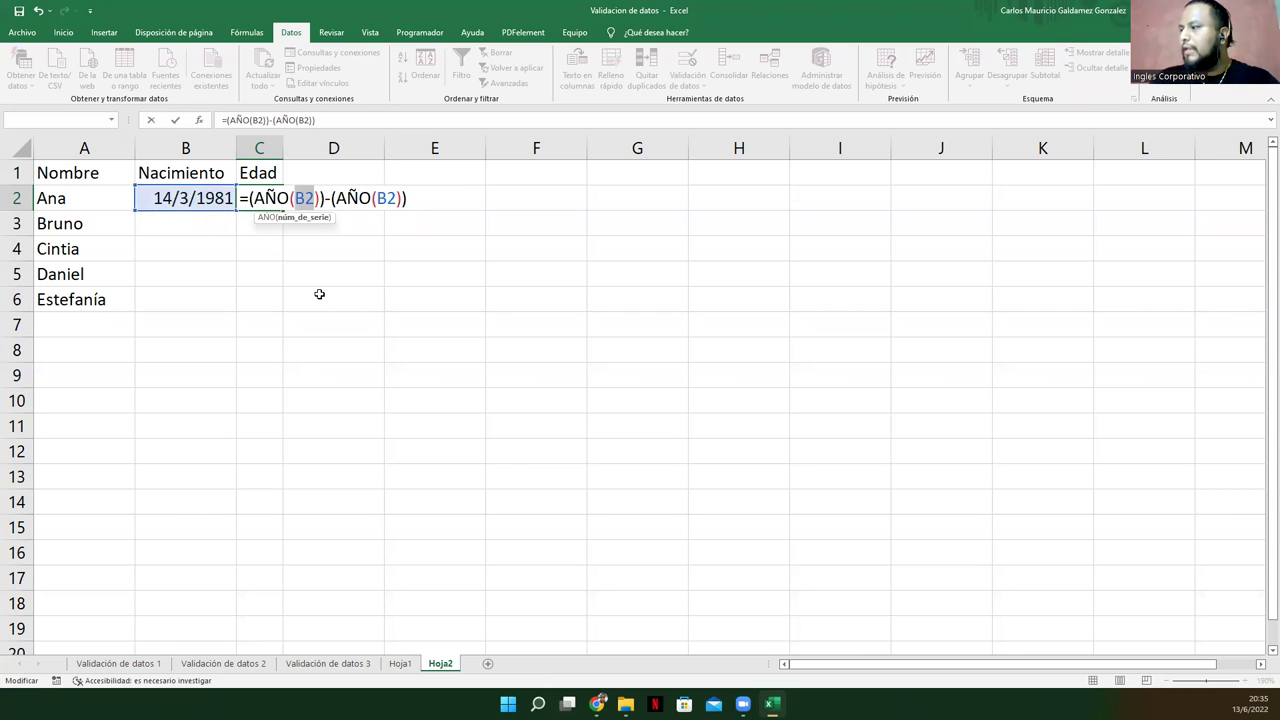
type("13")
type("/0")
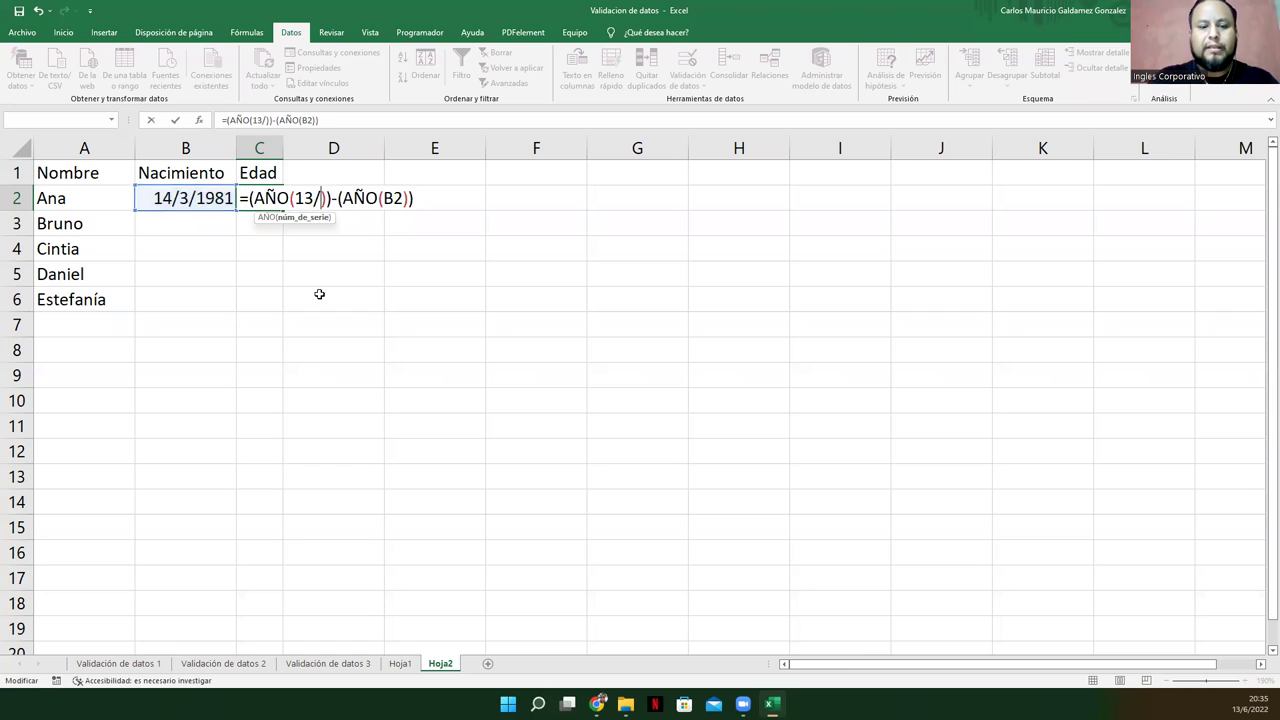
type("6&20")
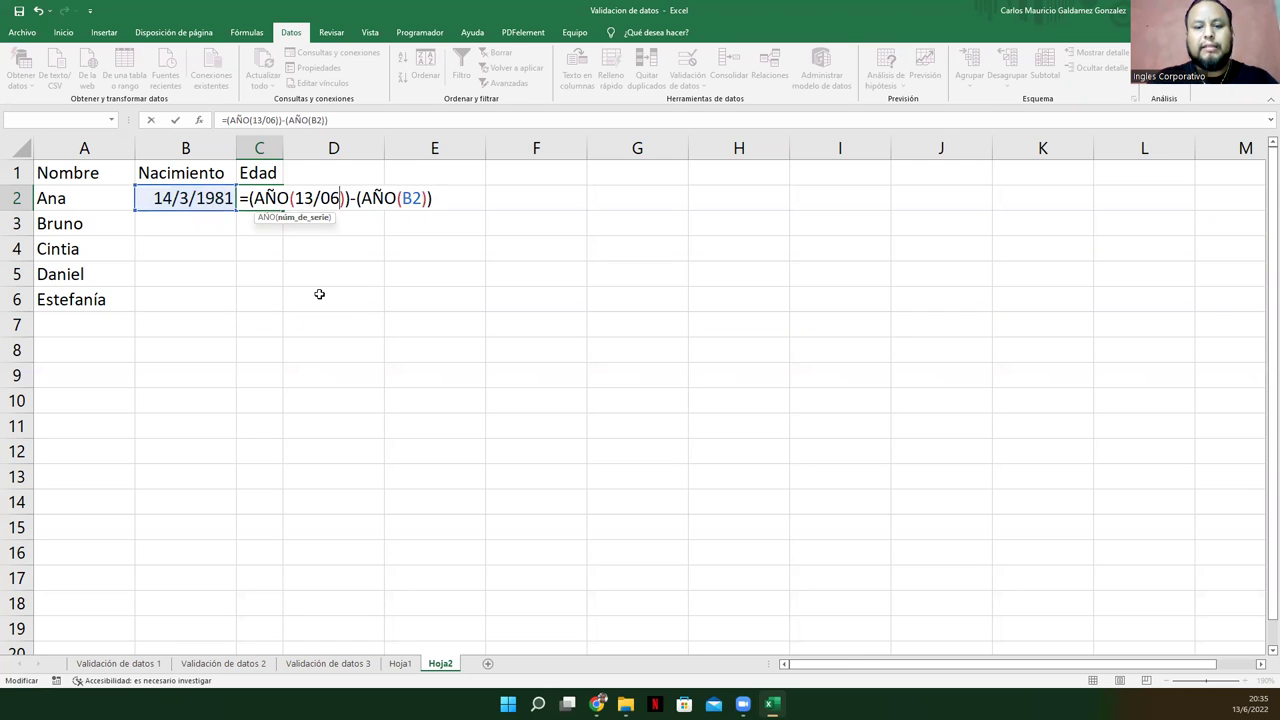
type("22")
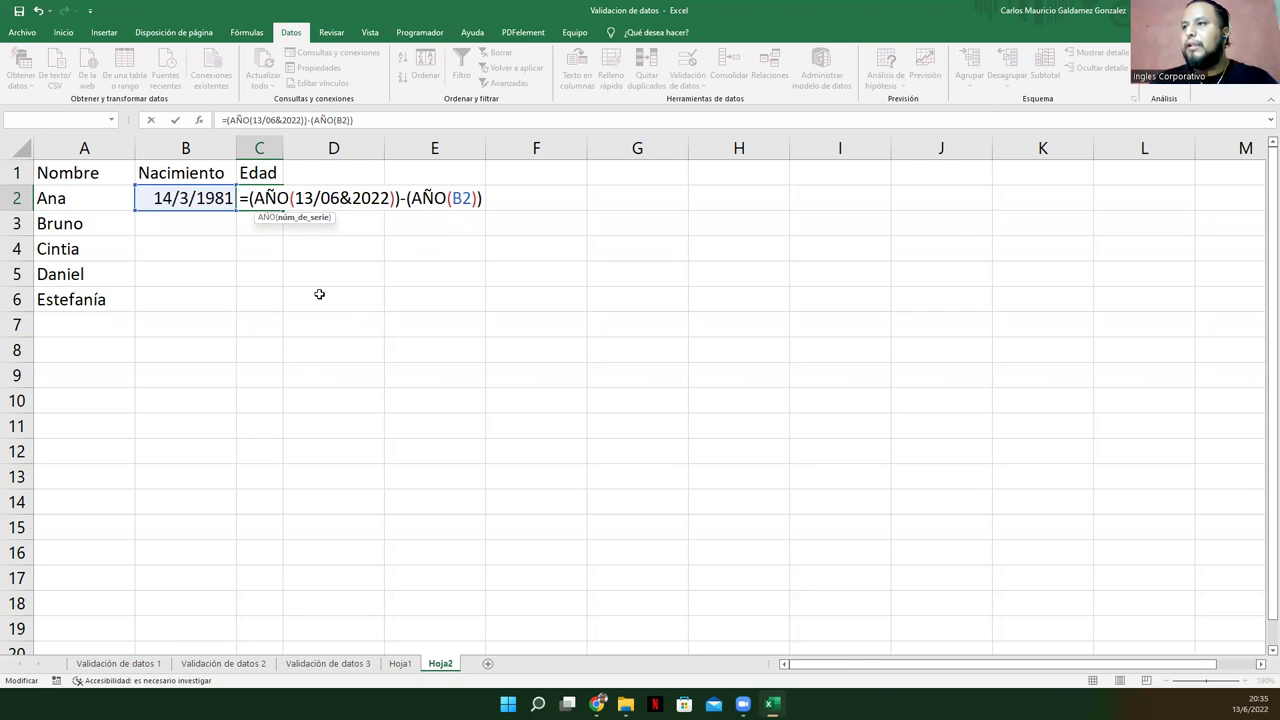
left_click(277, 119)
key("BackSpace")
type("/")
key("Return")
Step: Check the width of column C and the explanation Excel gives for the display in C2
key("Up")
left_click(288, 148)
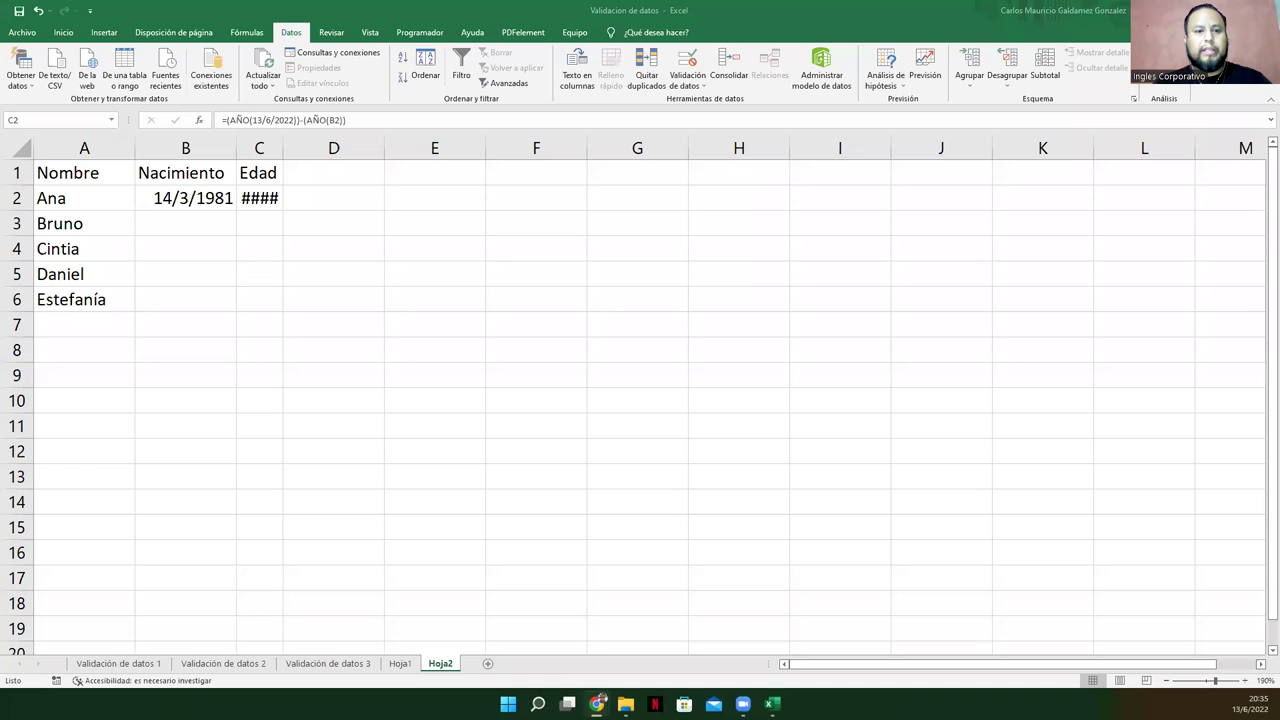
left_click(250, 205)
left_click_drag(282, 152, 282, 152)
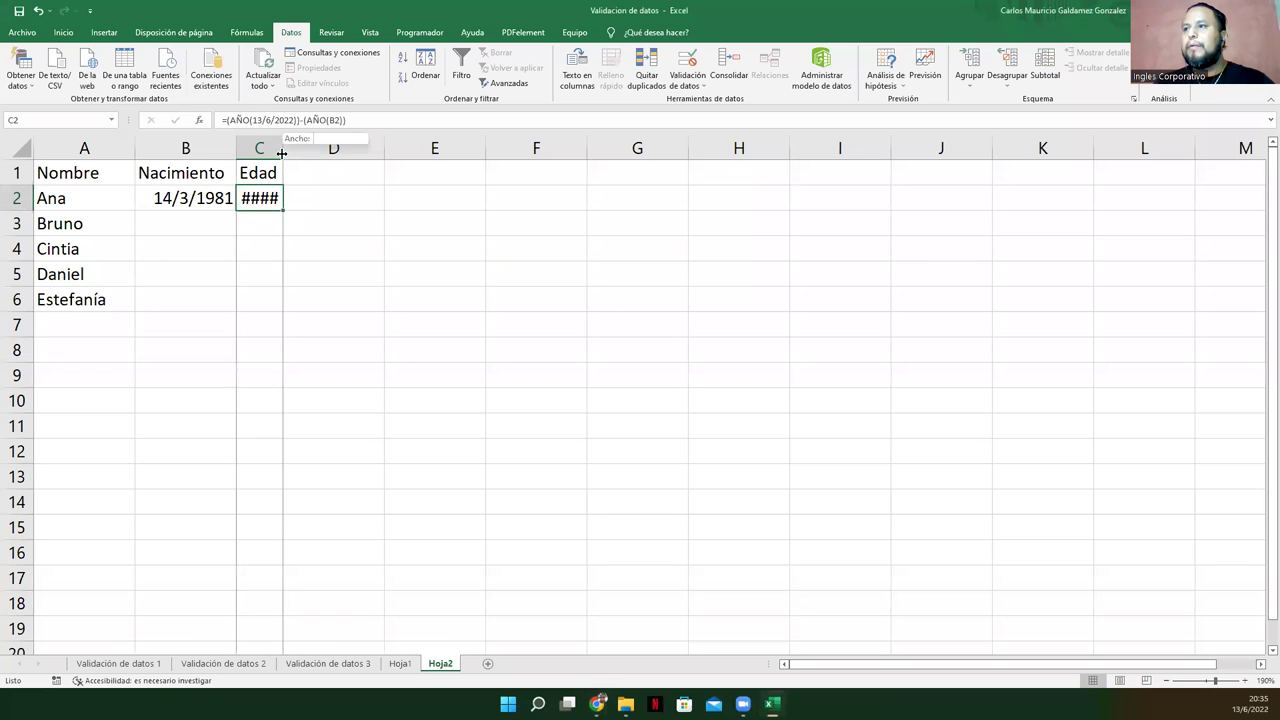
mouse_move(262, 199)
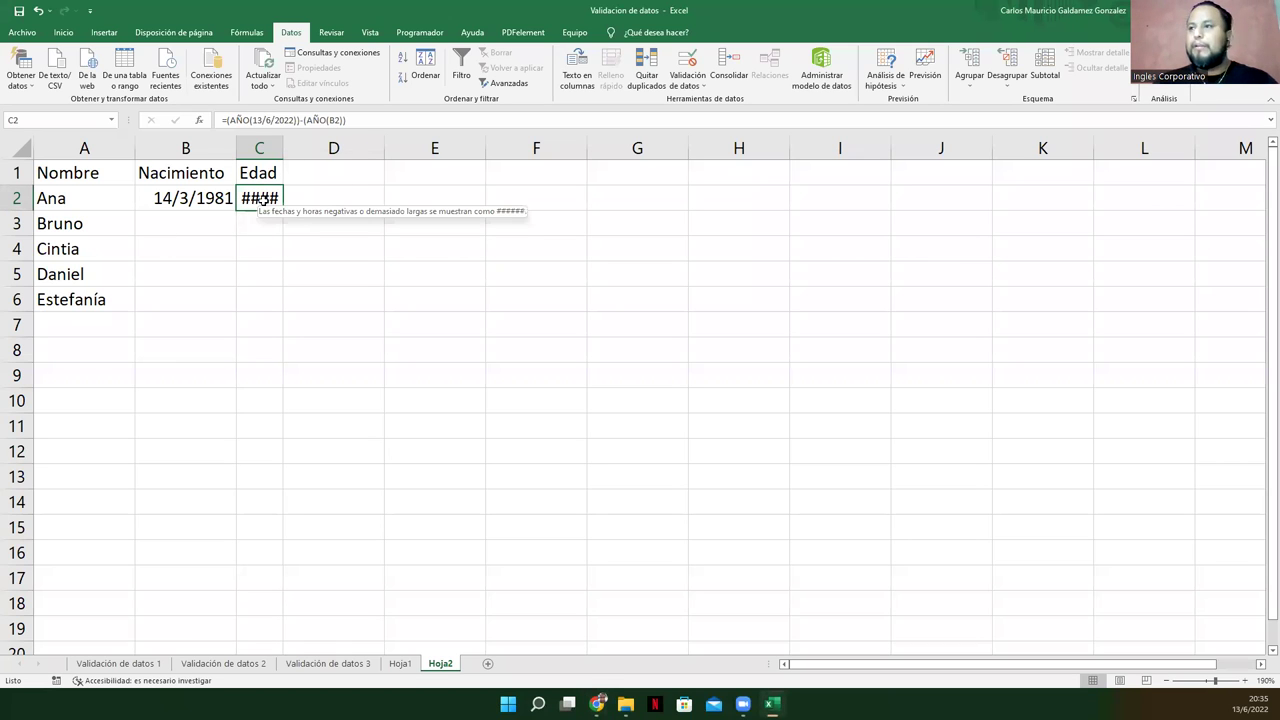
Step: Replace the formula in C2 with =AÑO(AHORA())-AÑO(B2), accepting the suggested correction of the extra parenthesis
type("=")
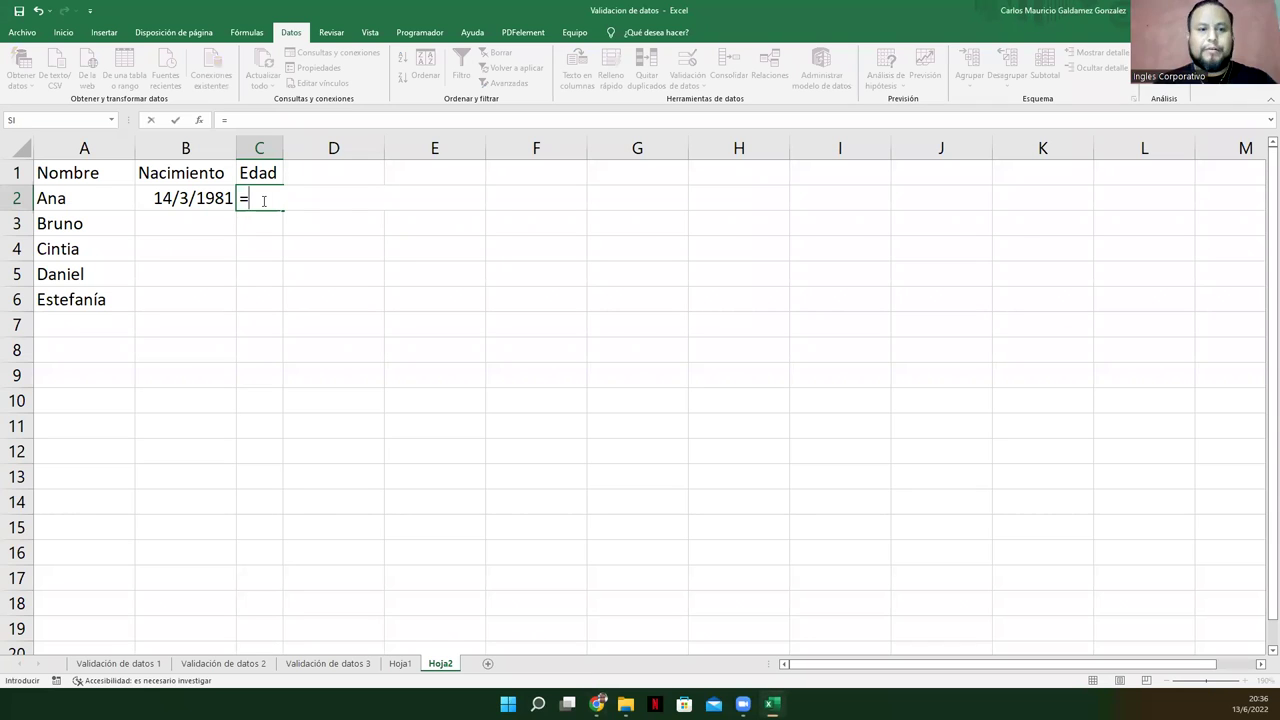
type("año(")
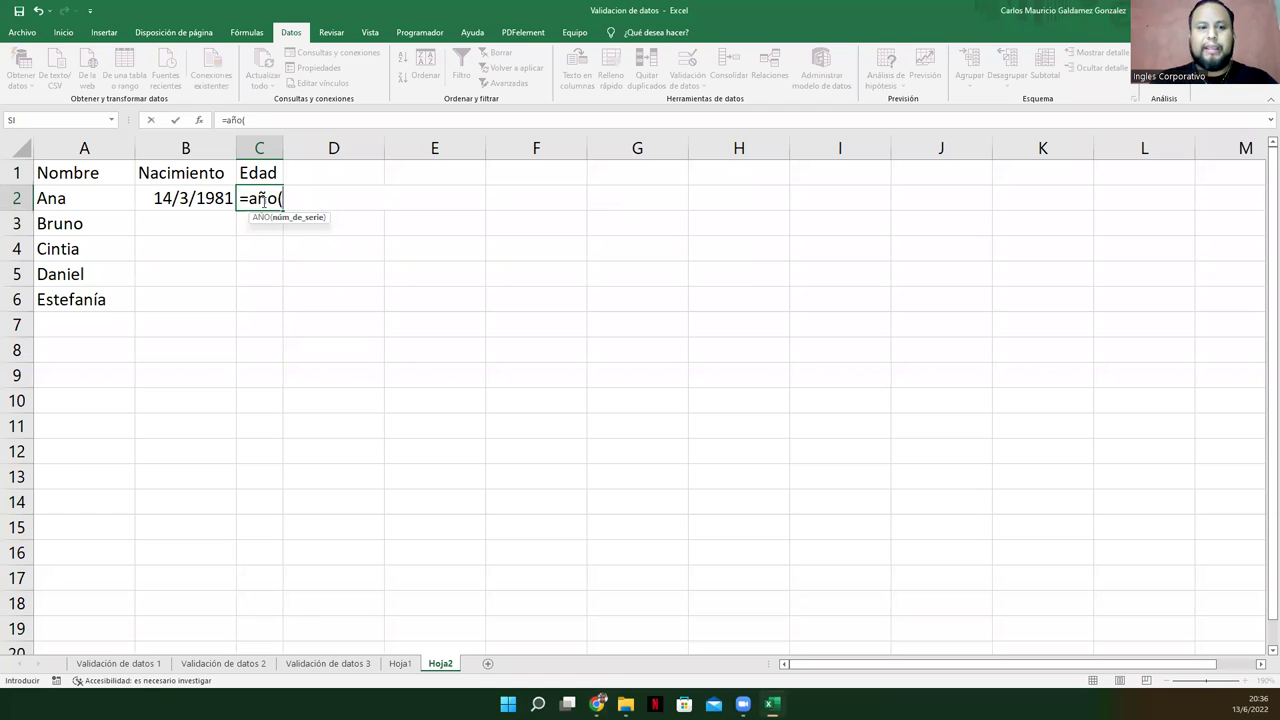
type("Ahor")
key("Tab")
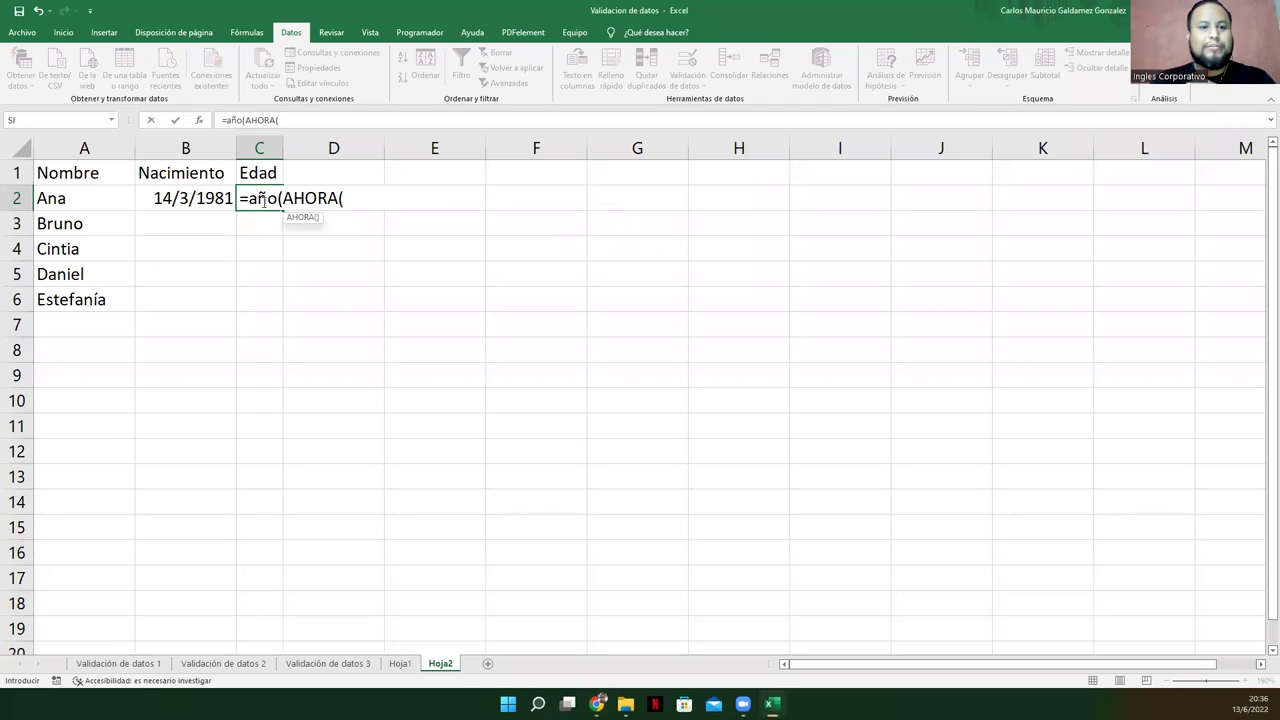
type(")")
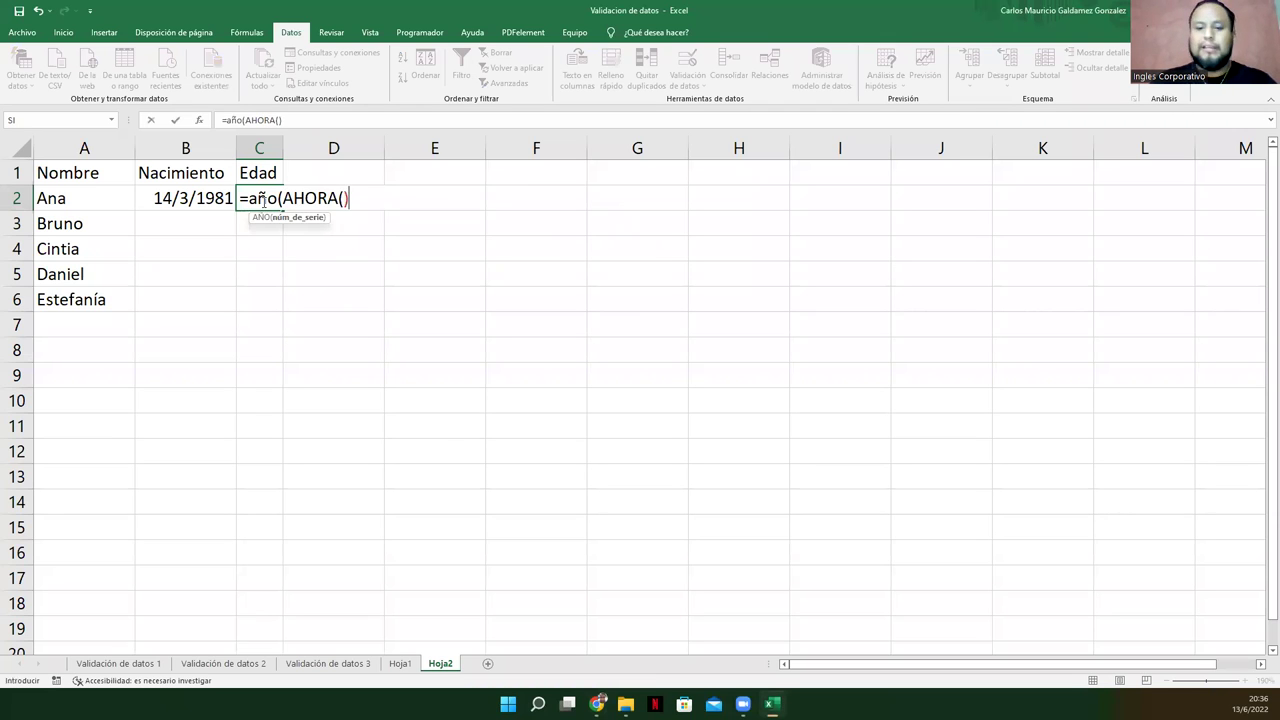
type(")-")
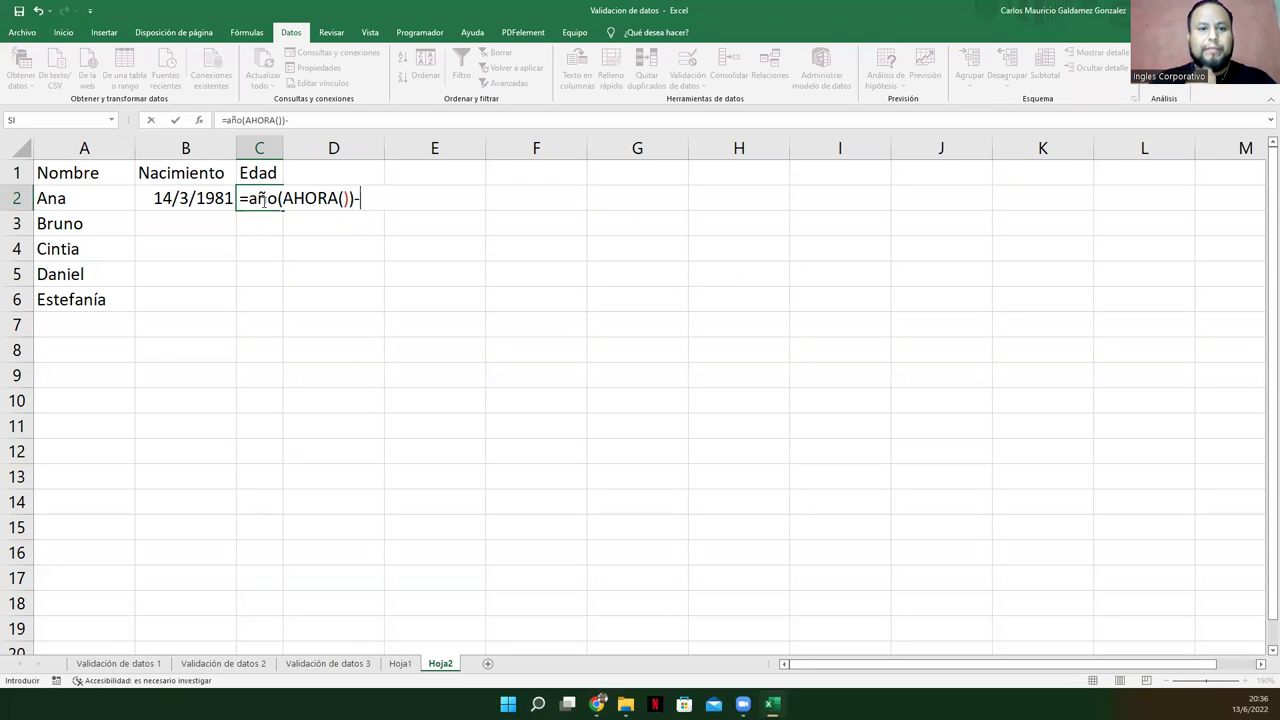
type("Año")
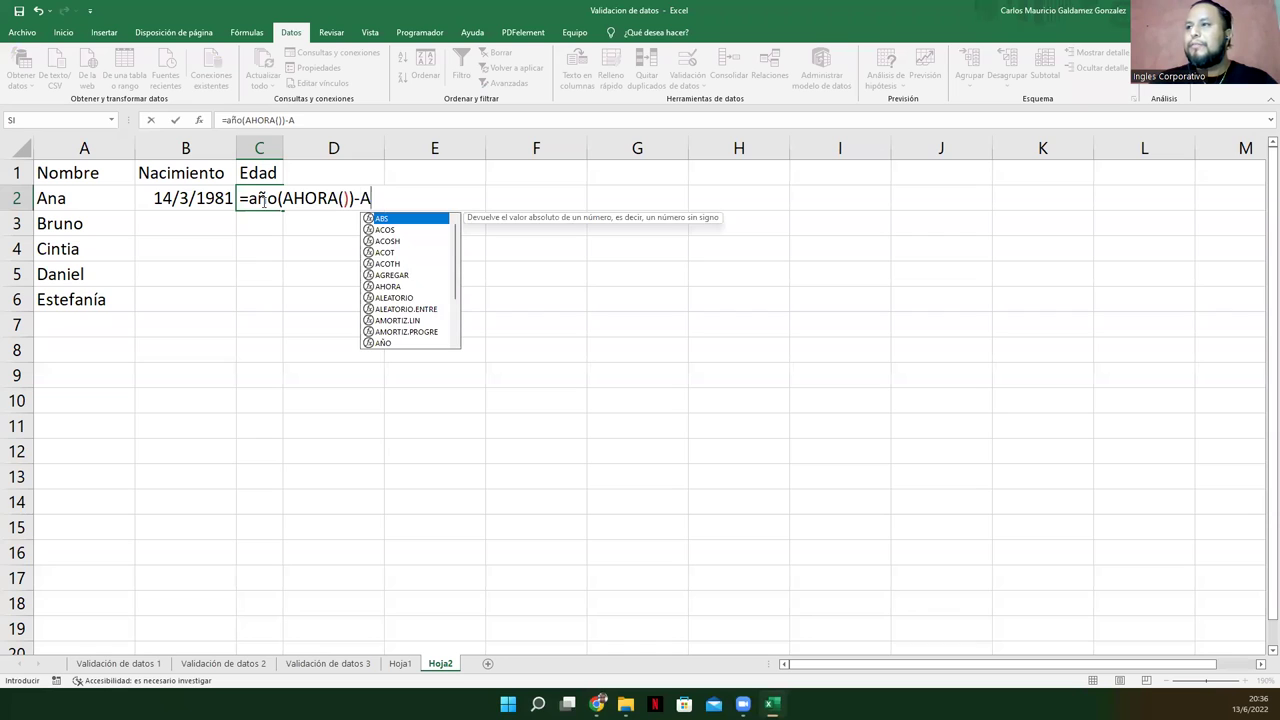
key("Tab")
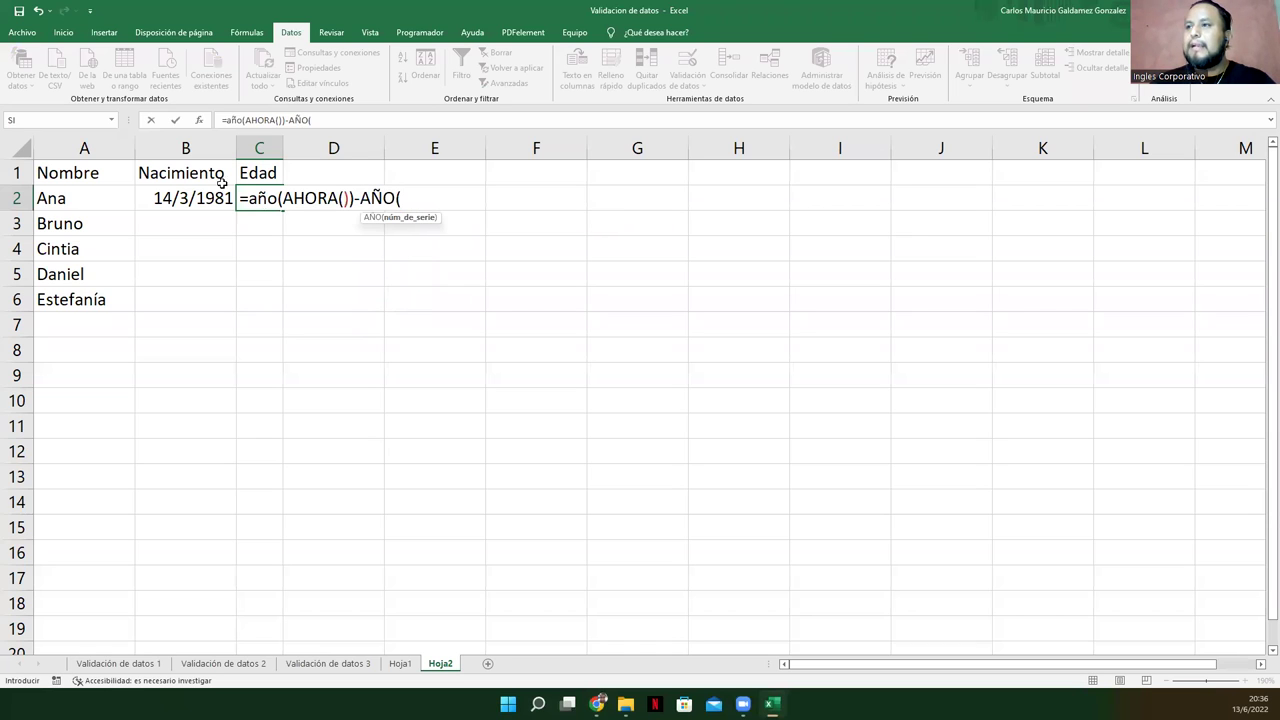
left_click(192, 198)
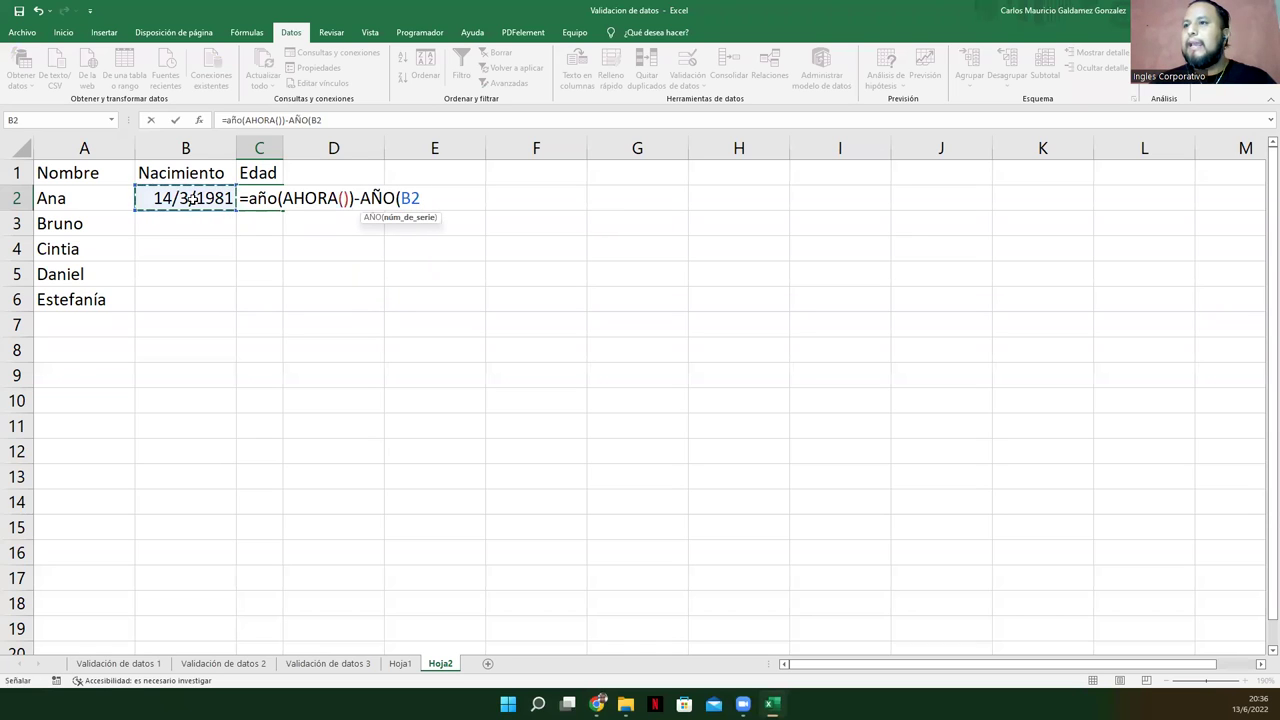
type(")")
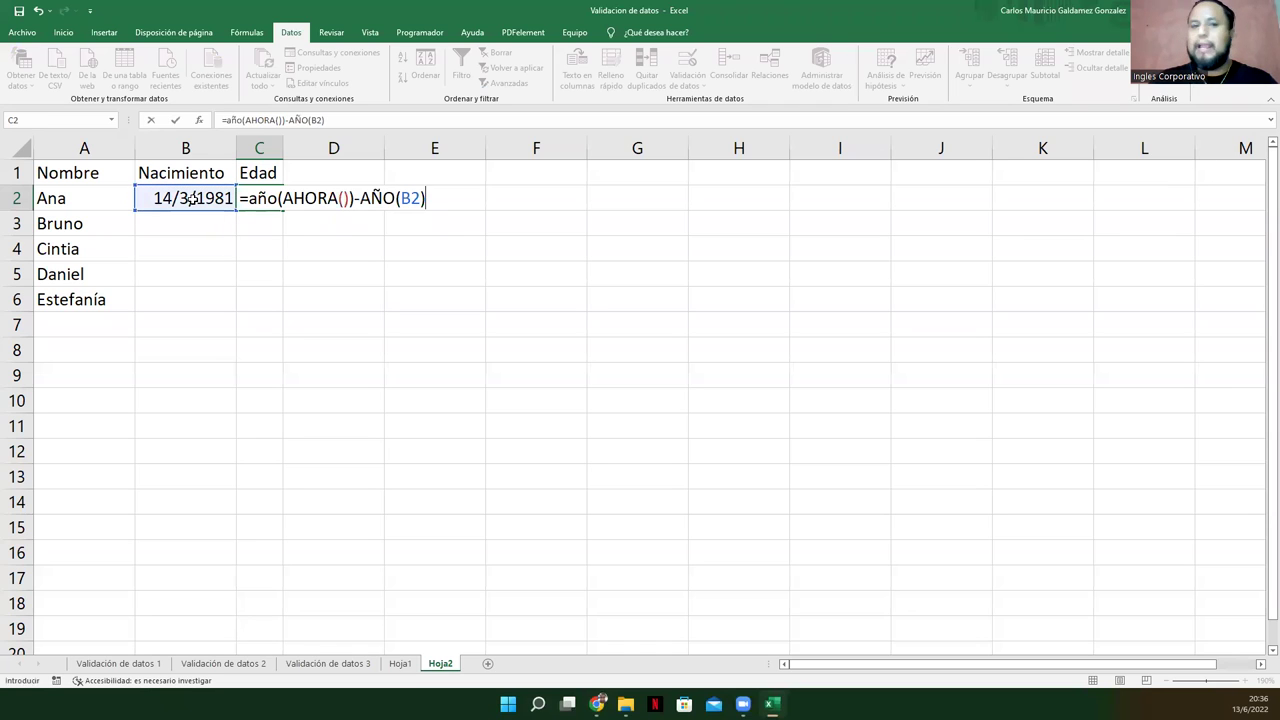
type(")")
key("Return")
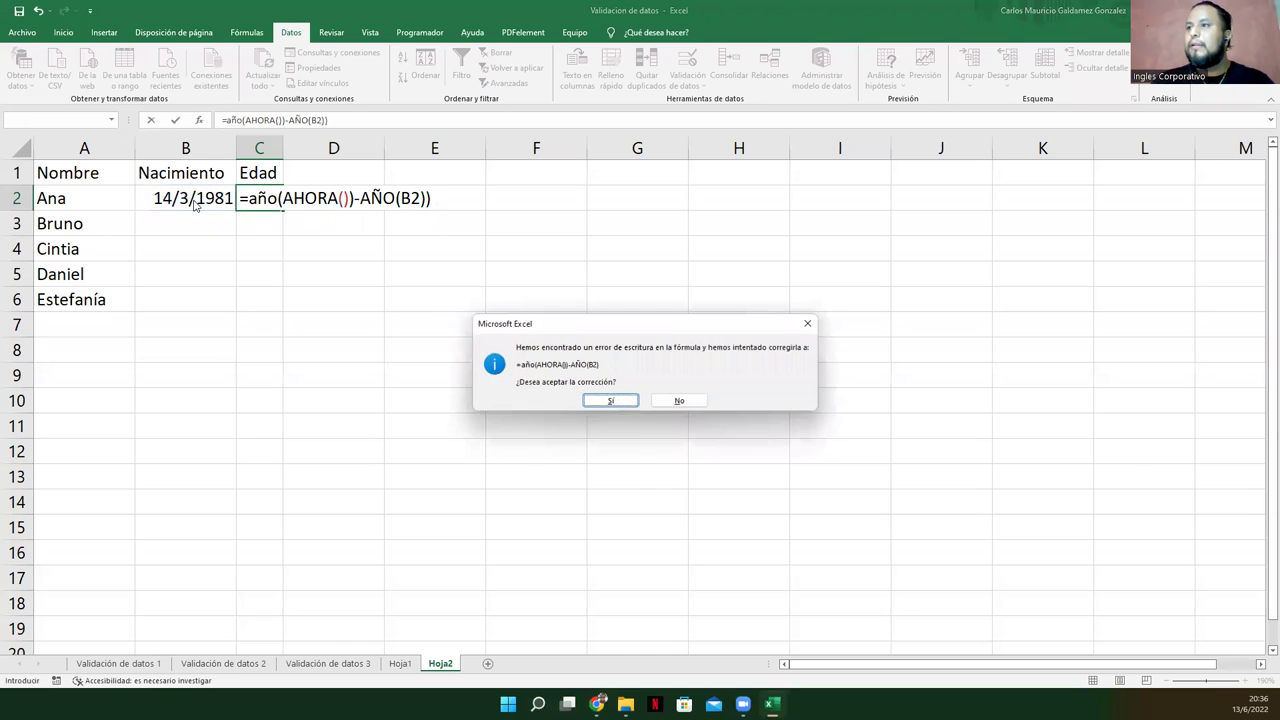
key("Return")
key("Up")
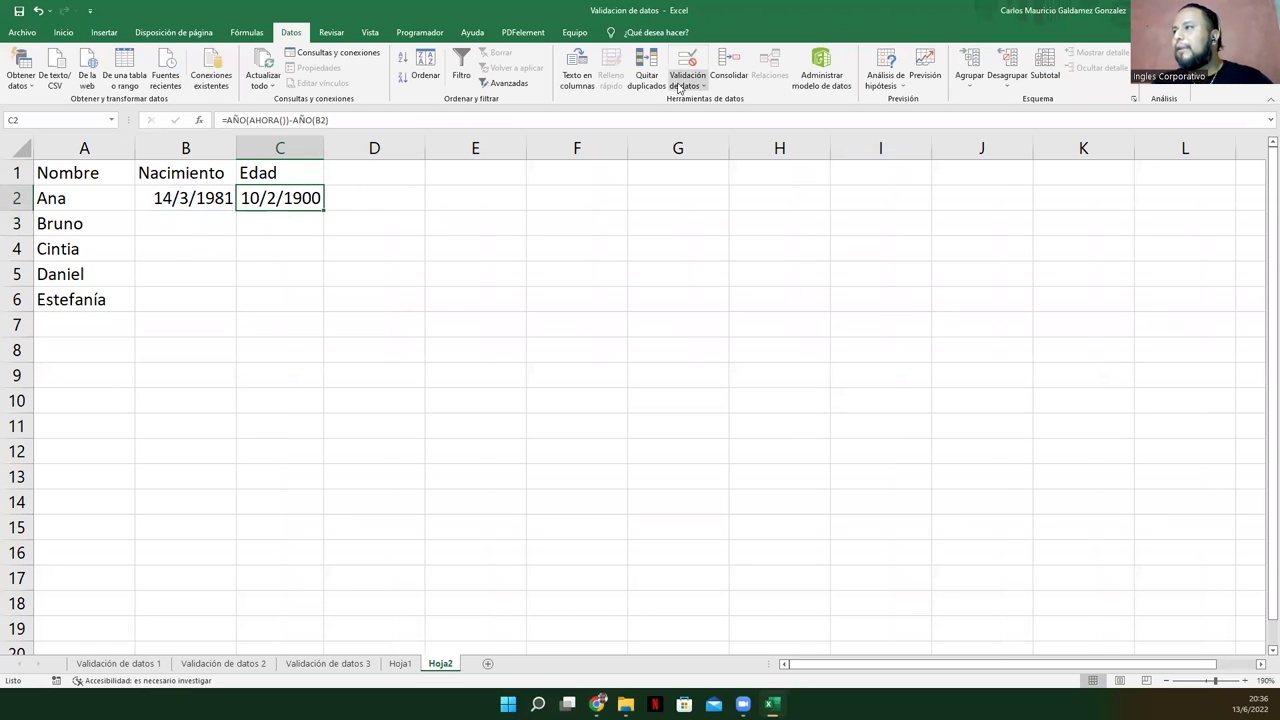
Step: Change the number format of the age result in C2 to General
left_click(63, 32)
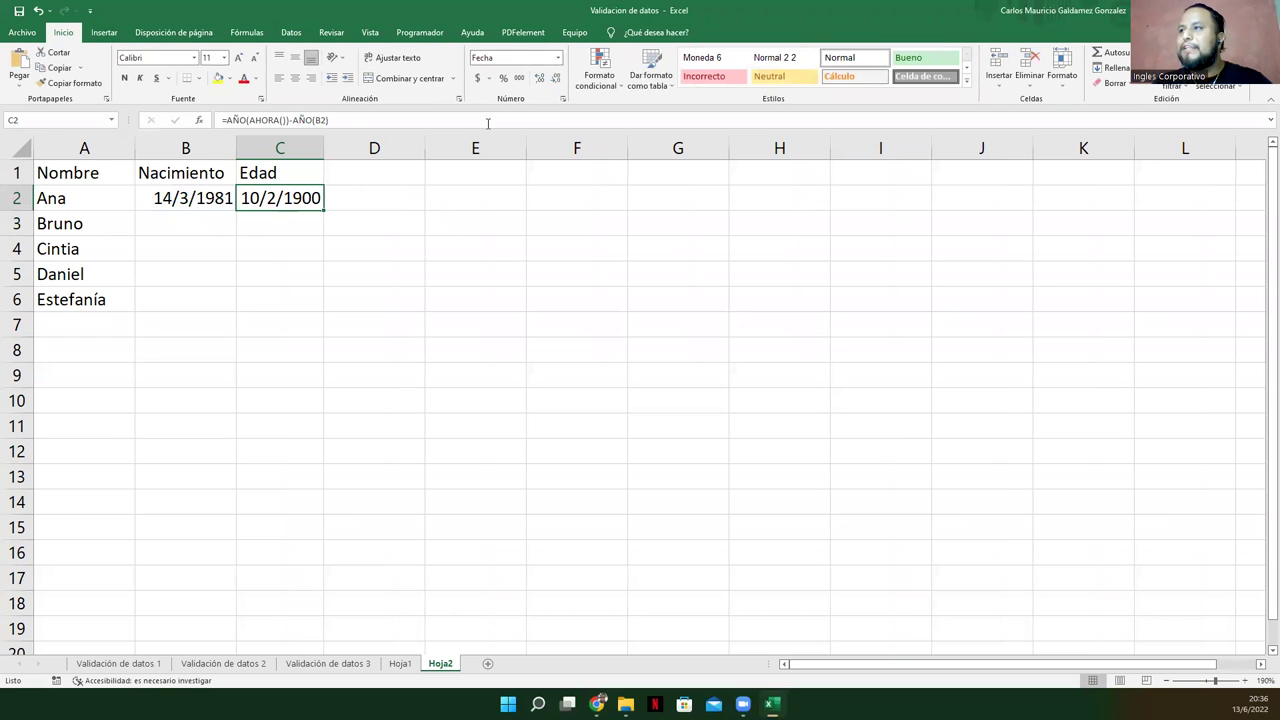
left_click(558, 58)
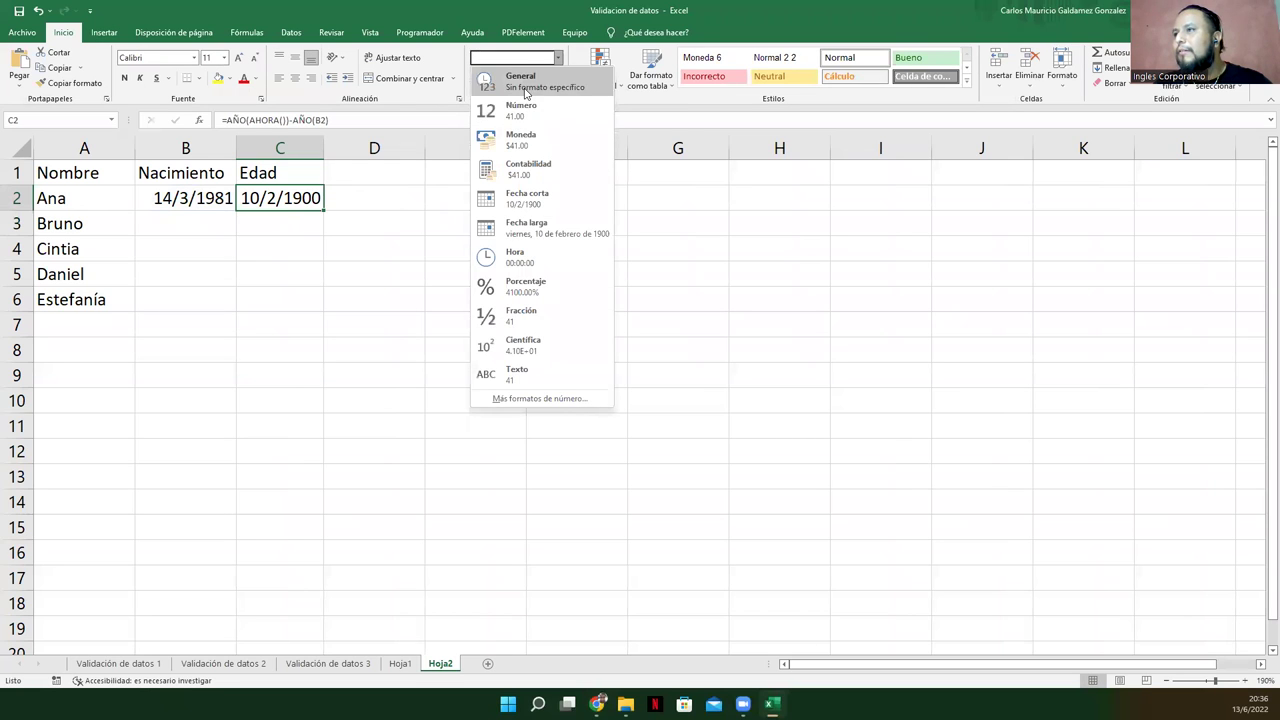
left_click(526, 88)
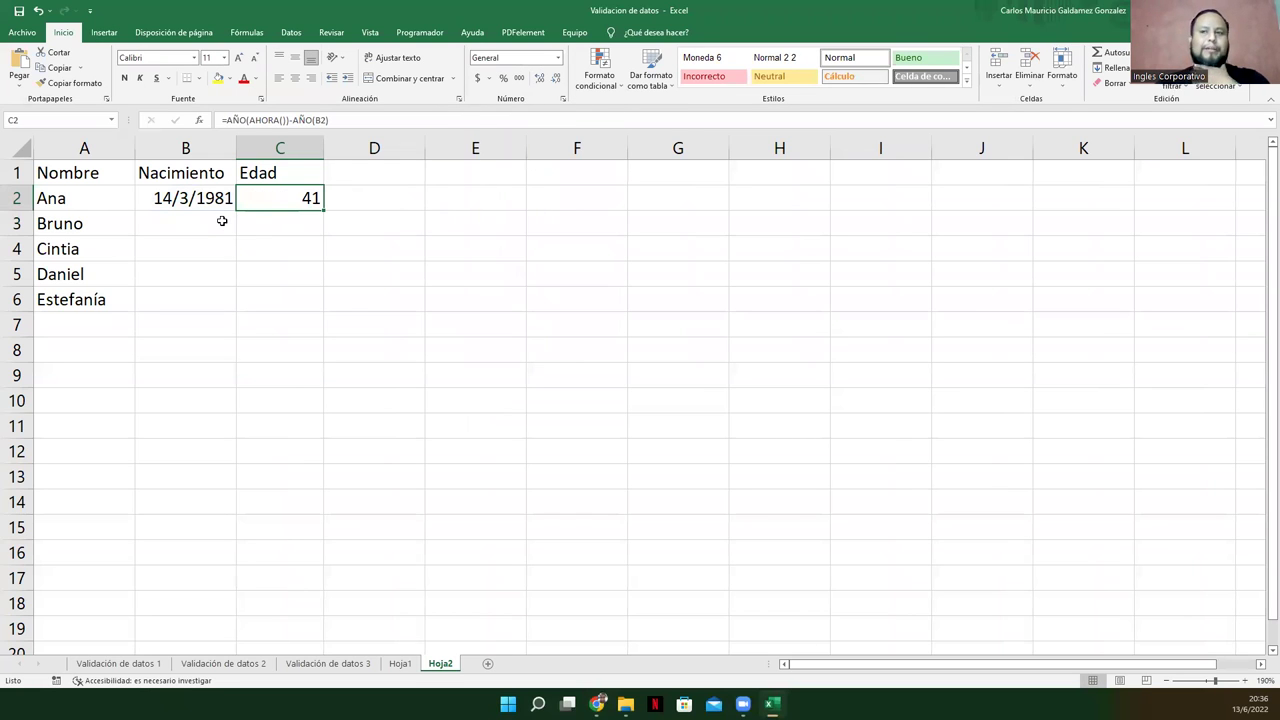
Step: Fill the age formula in C2 down to C6 and check the cell reference used in C3
left_click_drag(322, 211, 309, 312)
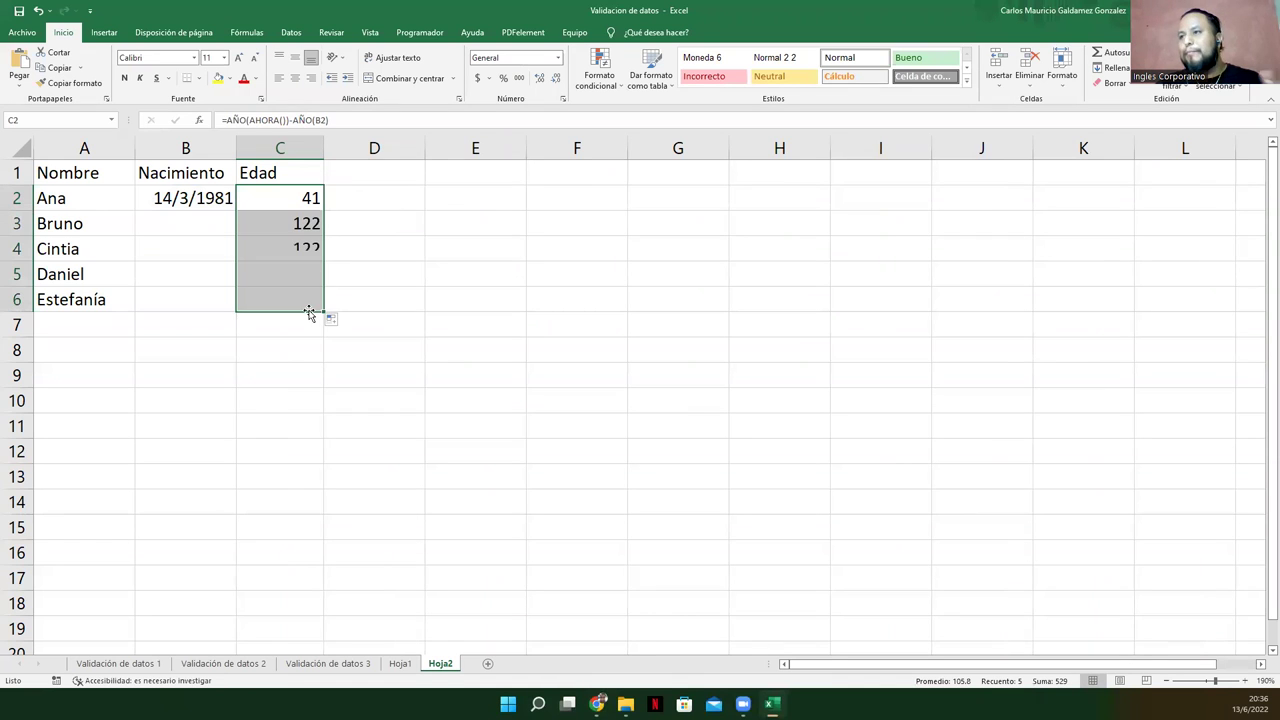
left_click(263, 203)
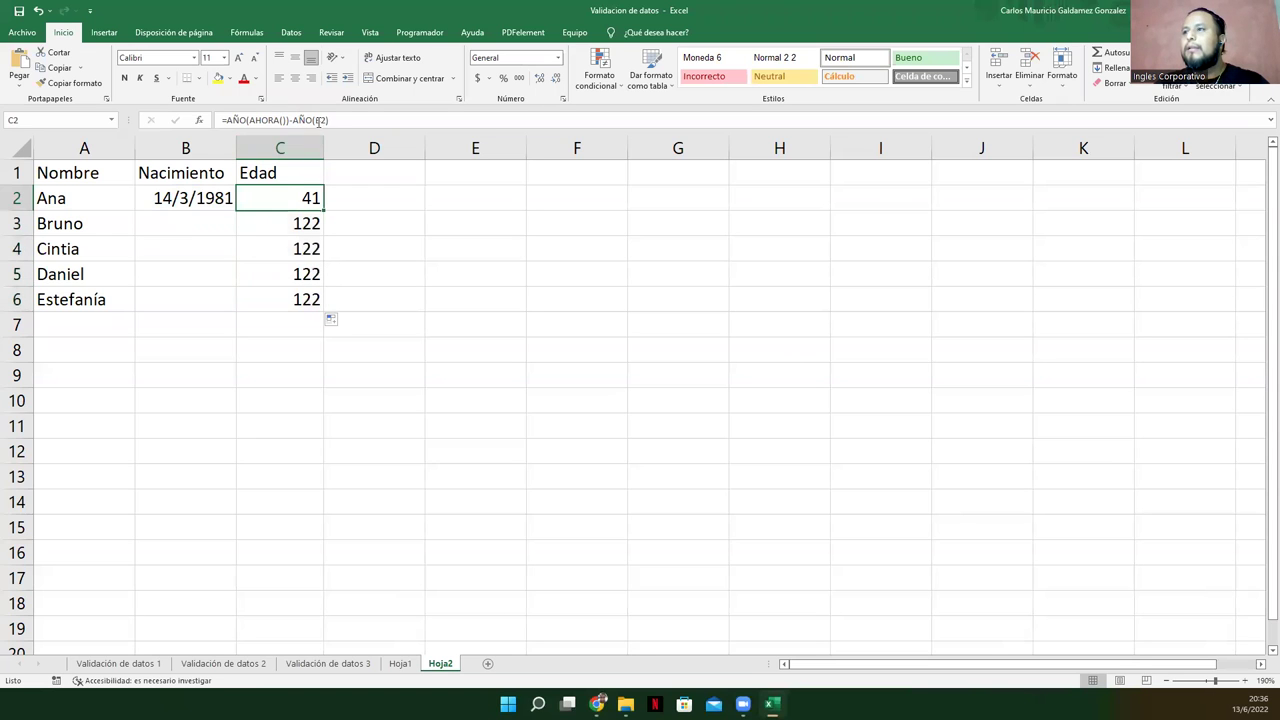
double_click(268, 218)
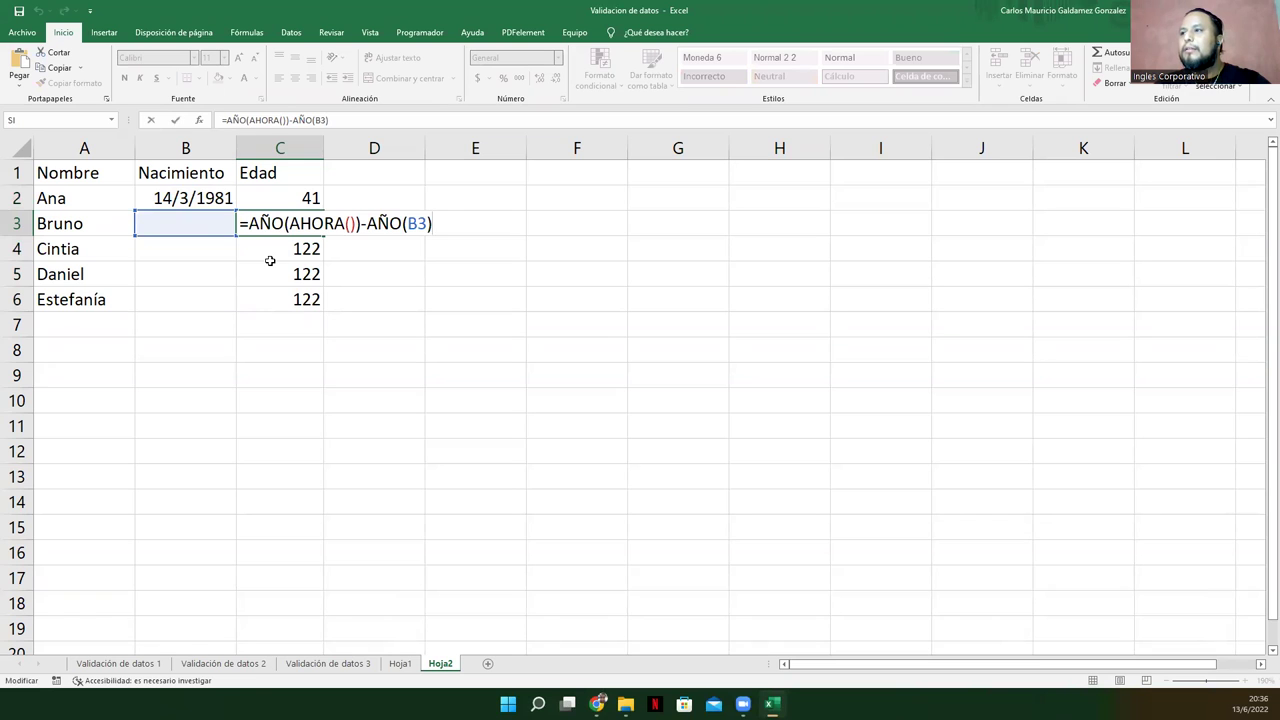
key("Escape")
Step: Enter the birth dates of the second and third people in B3 and B4
left_click(200, 223)
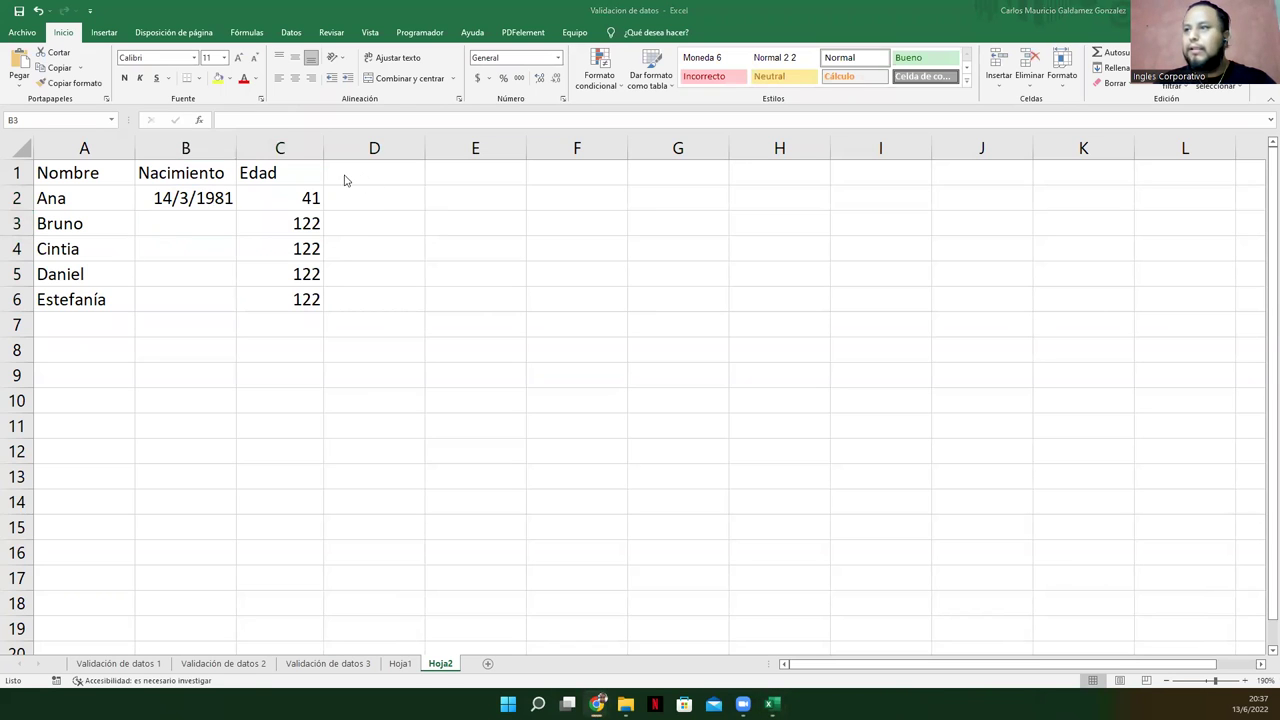
left_click(193, 214)
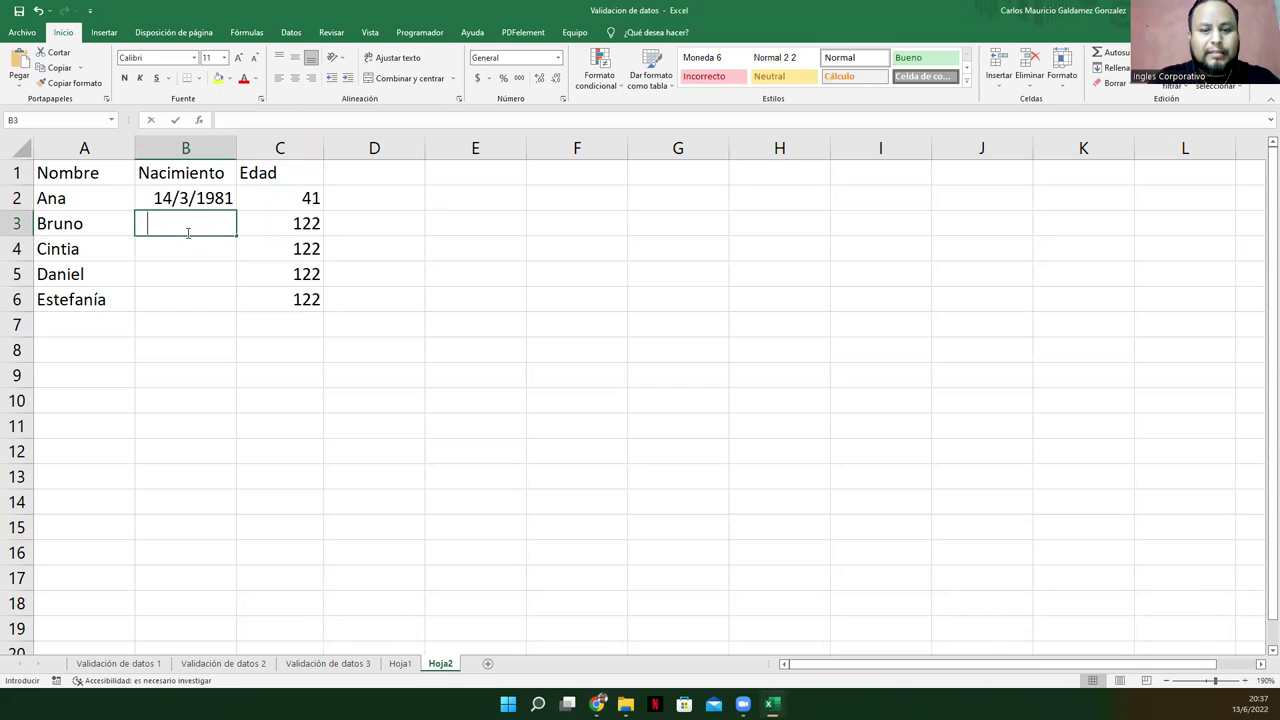
type("17/")
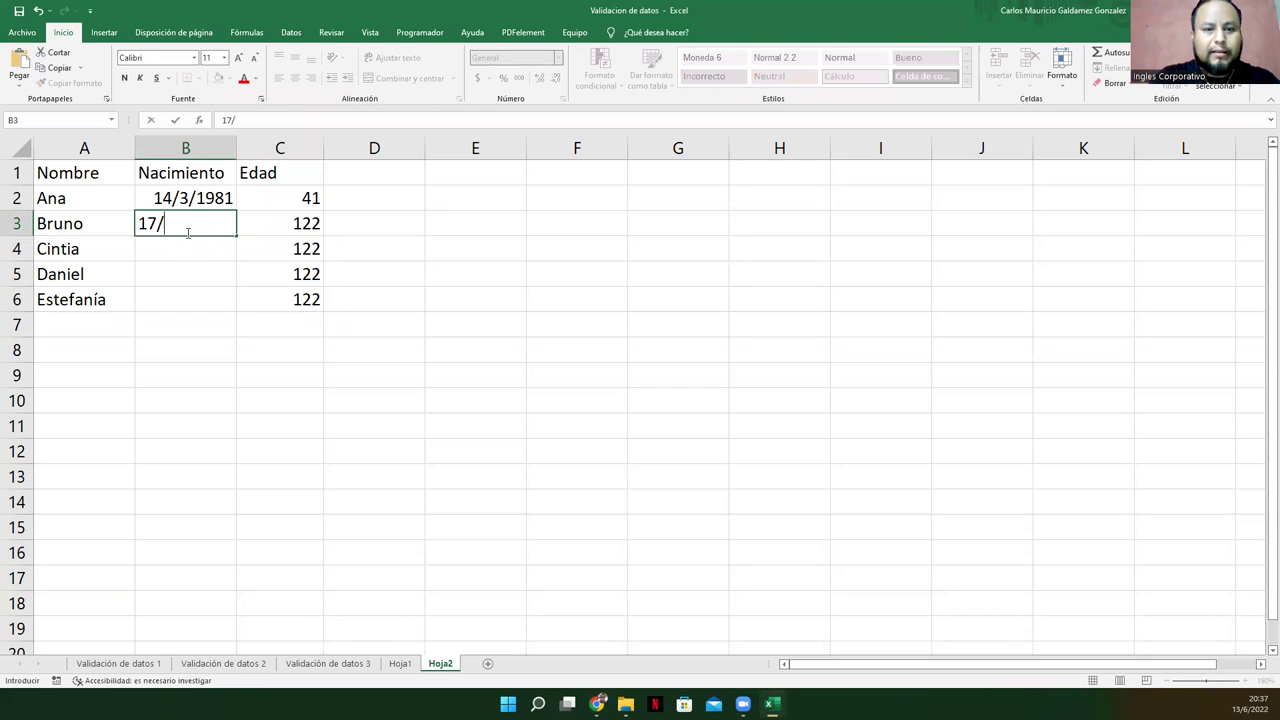
type("02/1987")
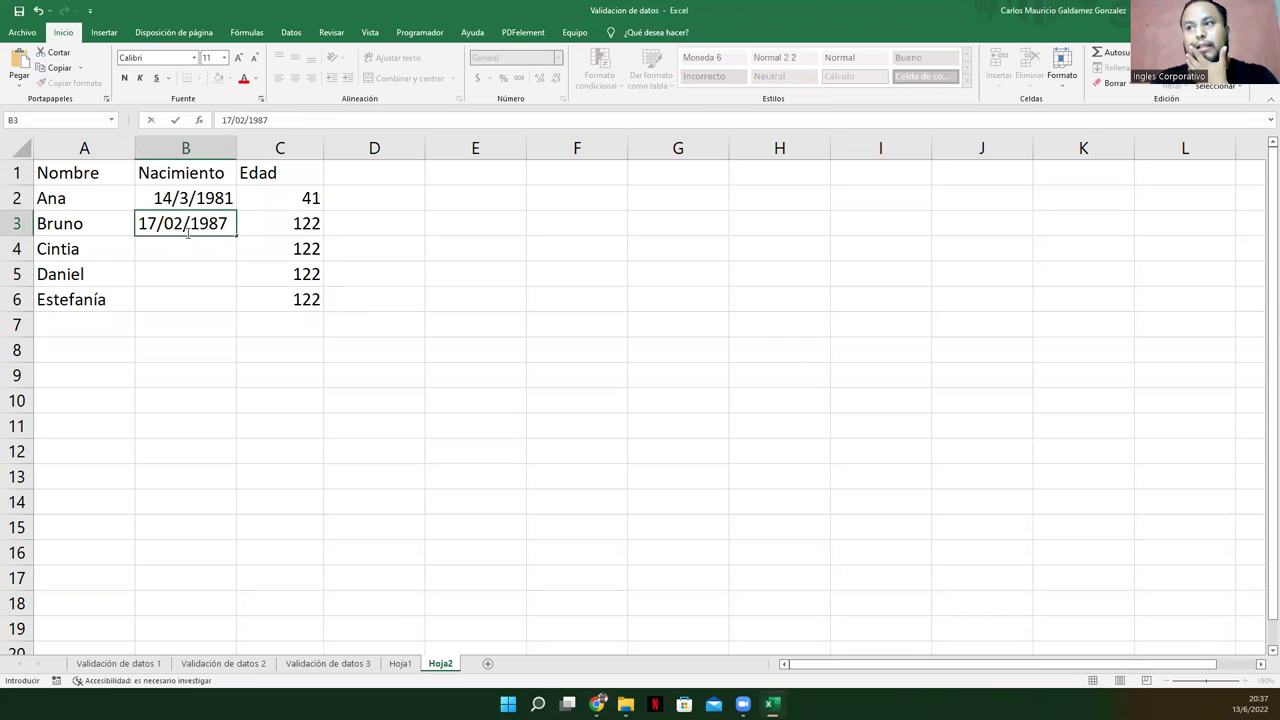
key("Return")
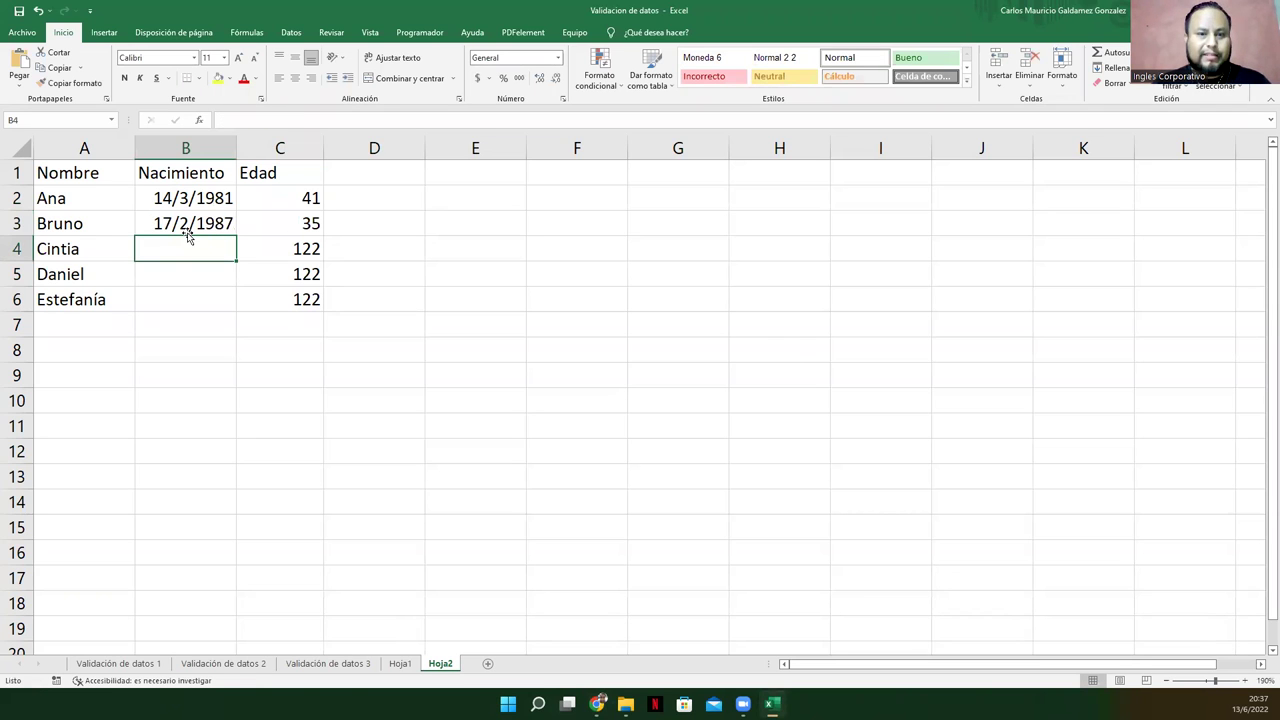
type("11/")
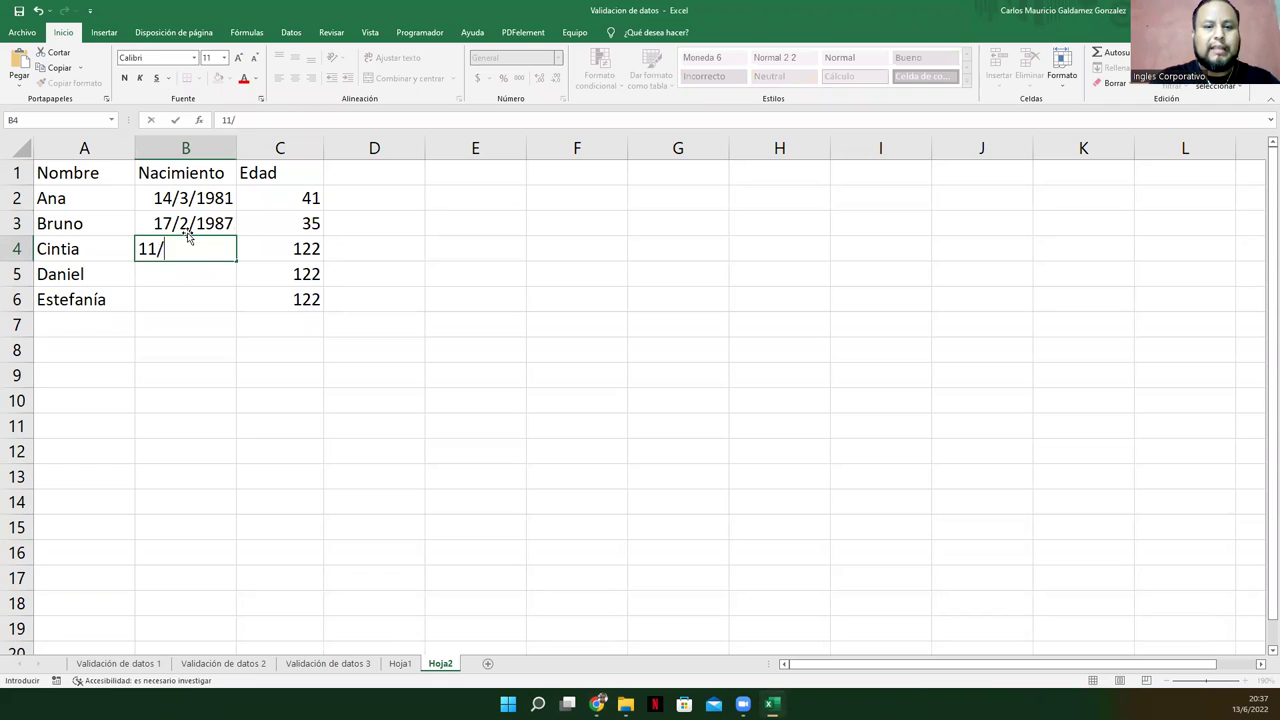
type("07/1984")
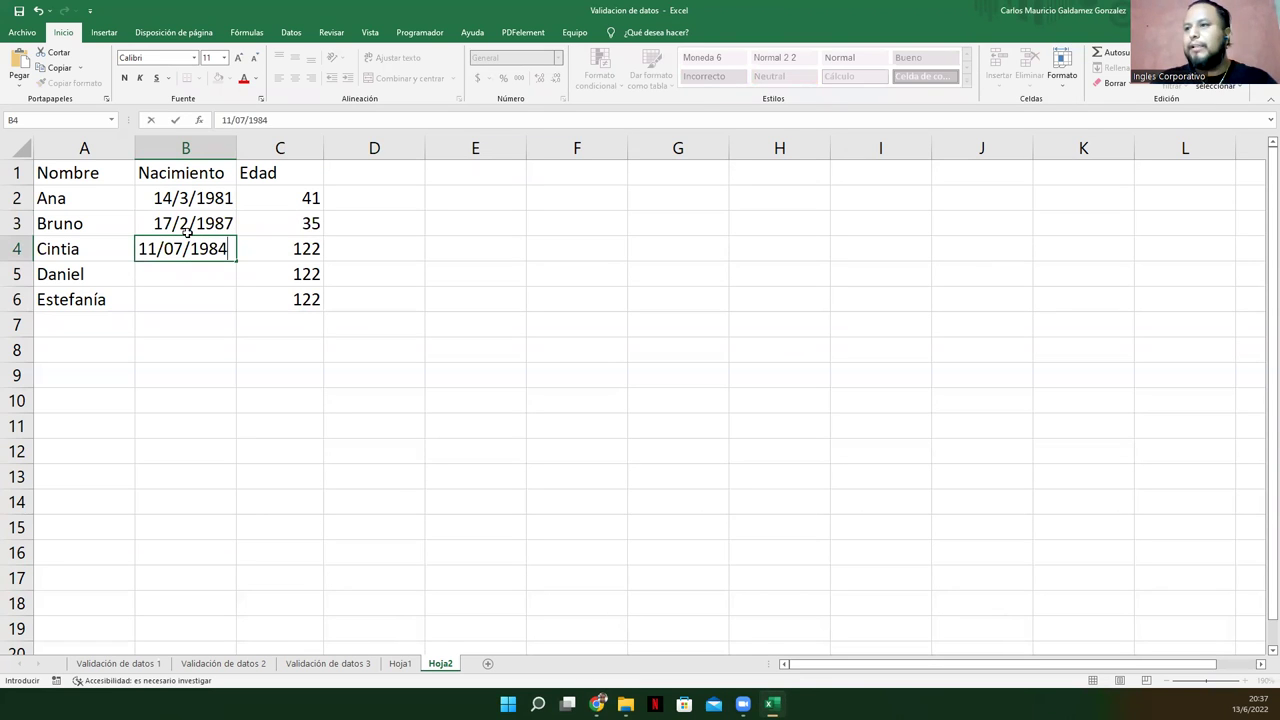
key("Return")
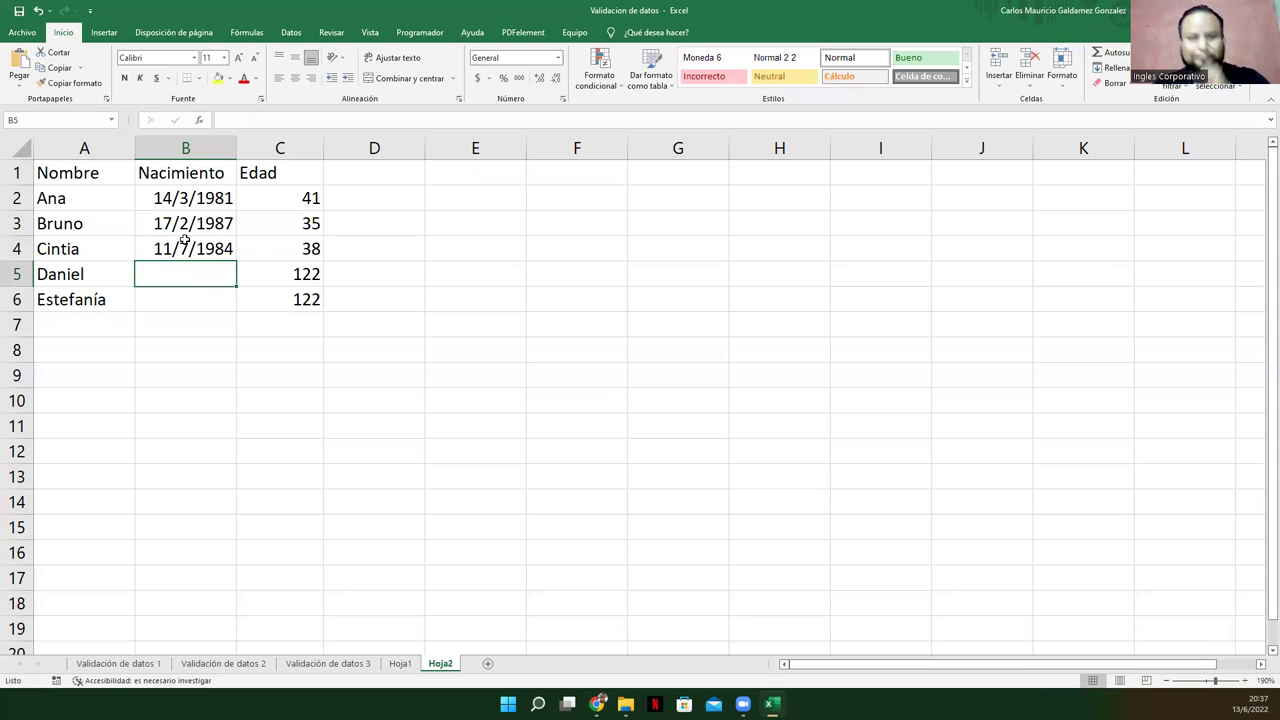
Step: Enter NA in B5 instead of a birth date, and enter the last person's birth date in B6
type("NA")
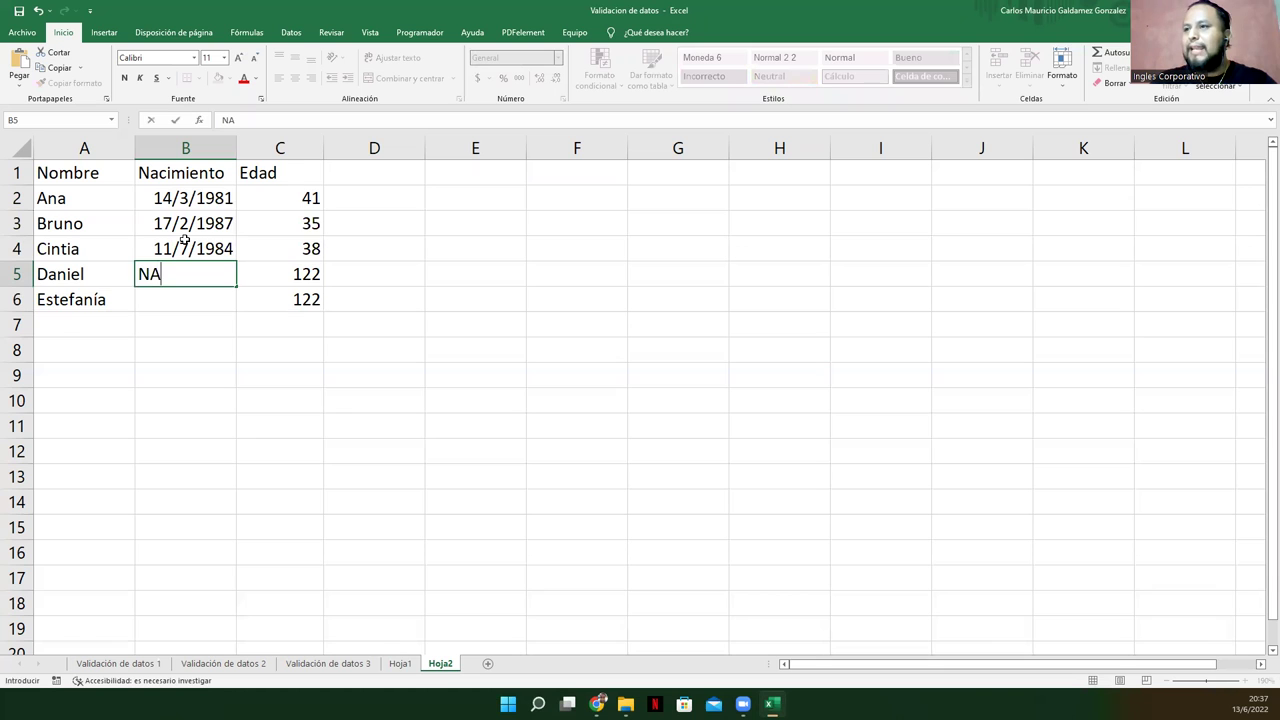
key("Return")
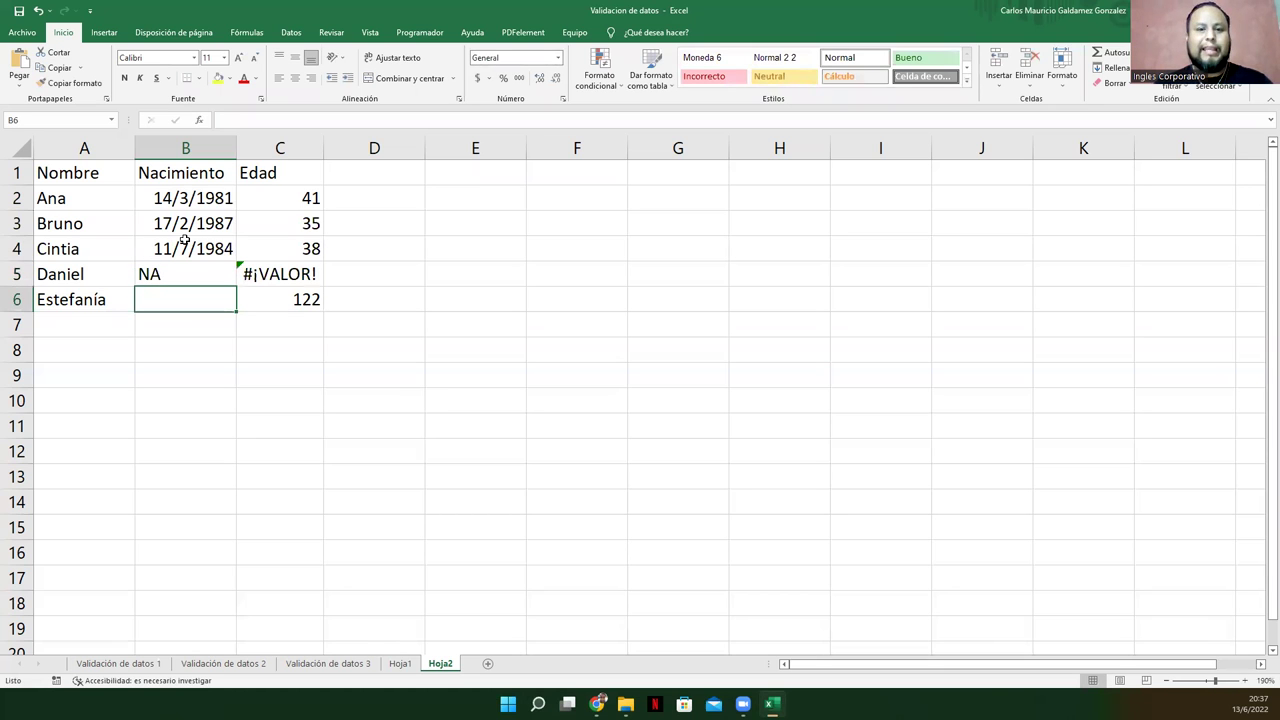
type("21")
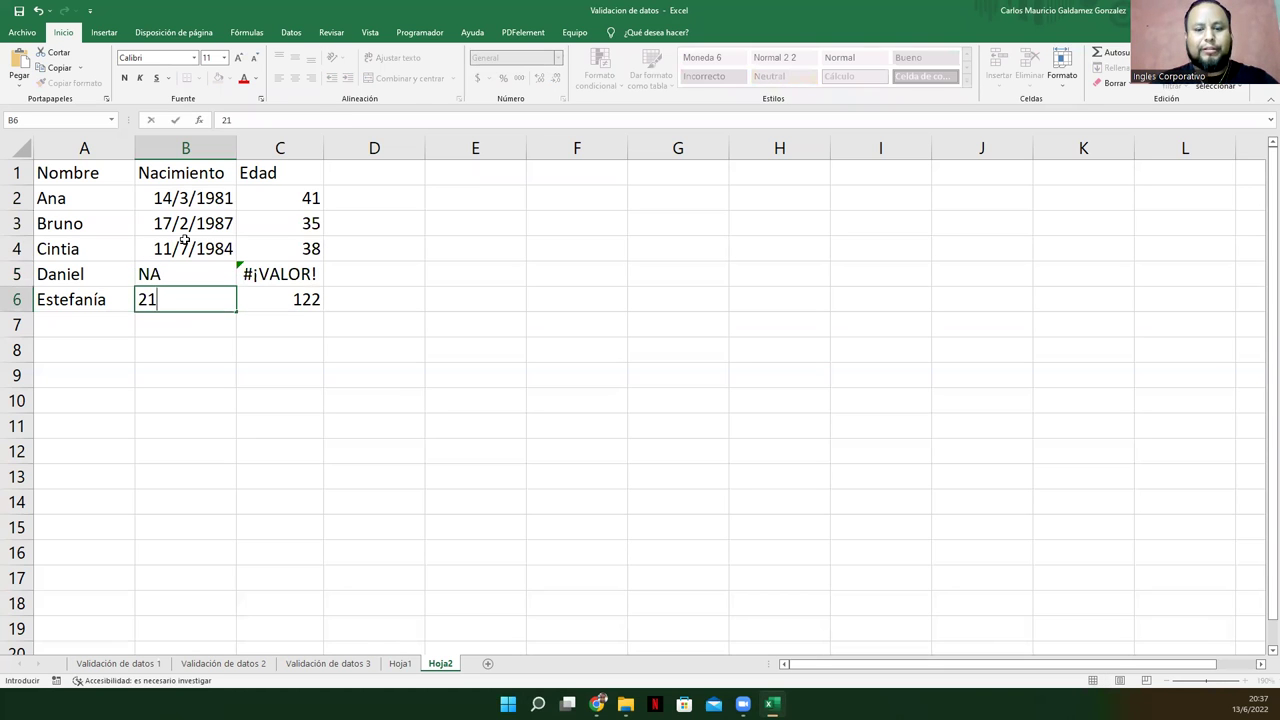
type("/ 11")
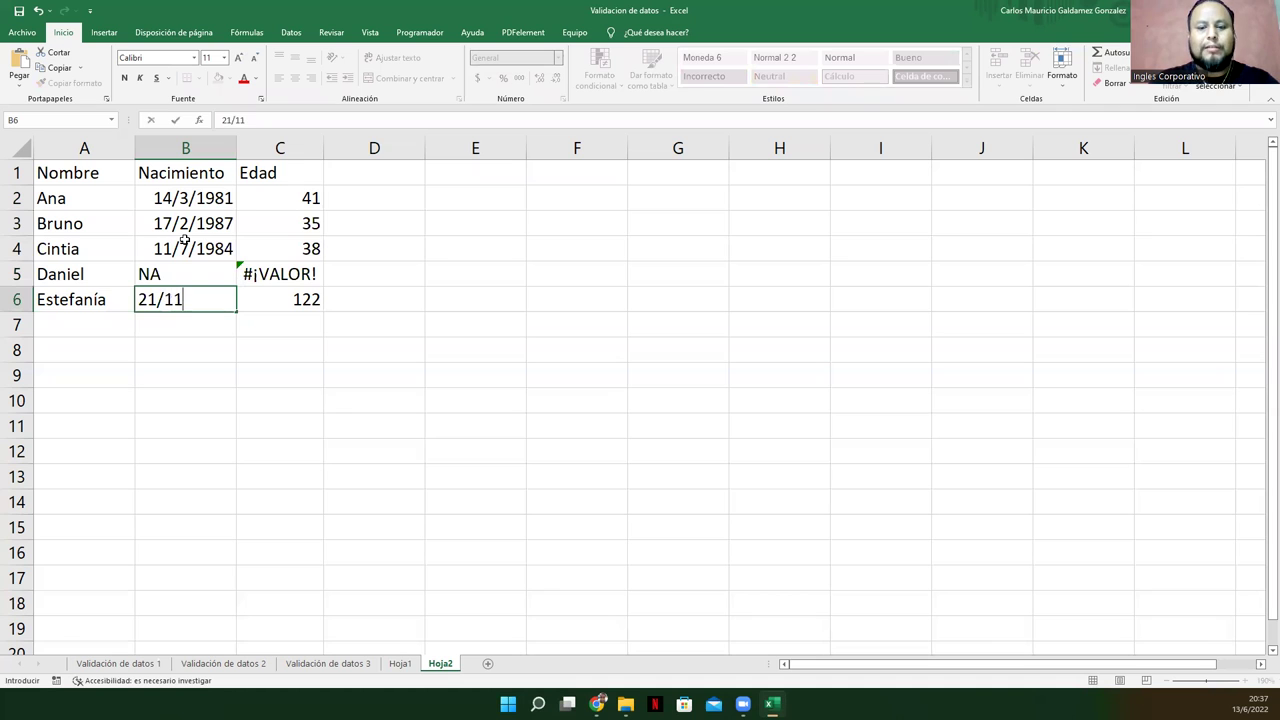
type("/1991")
key("Return")
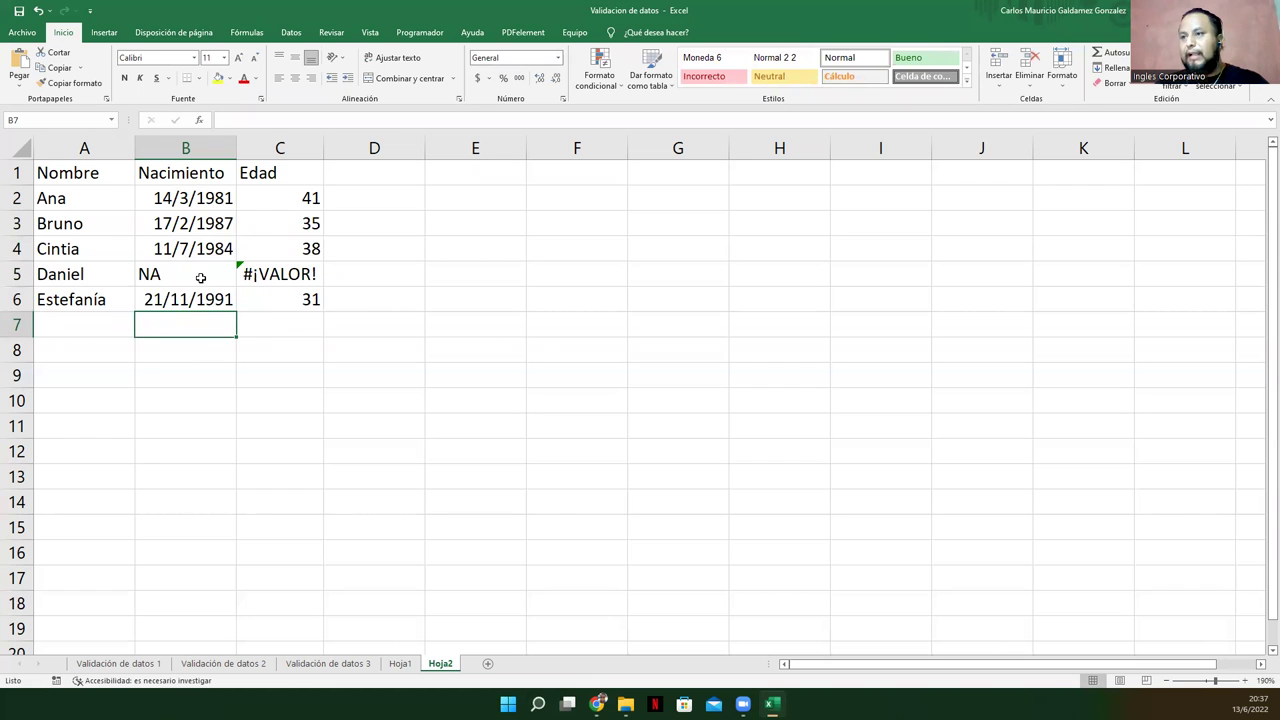
Step: Try the number 67 as the birth value in B5 and examine how the formula in C5 uses it
scroll(200, 278, "up", 3)
left_click_drag(250, 300, 300, 308)
left_click(263, 304)
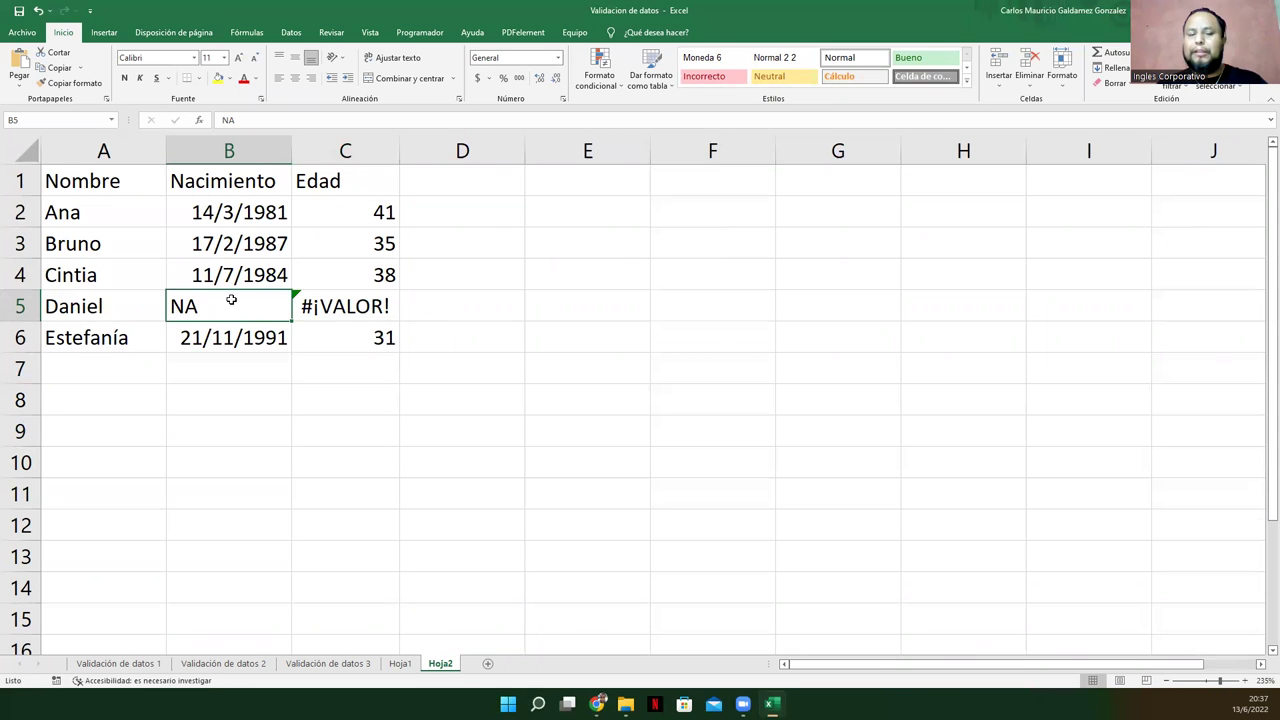
type("67")
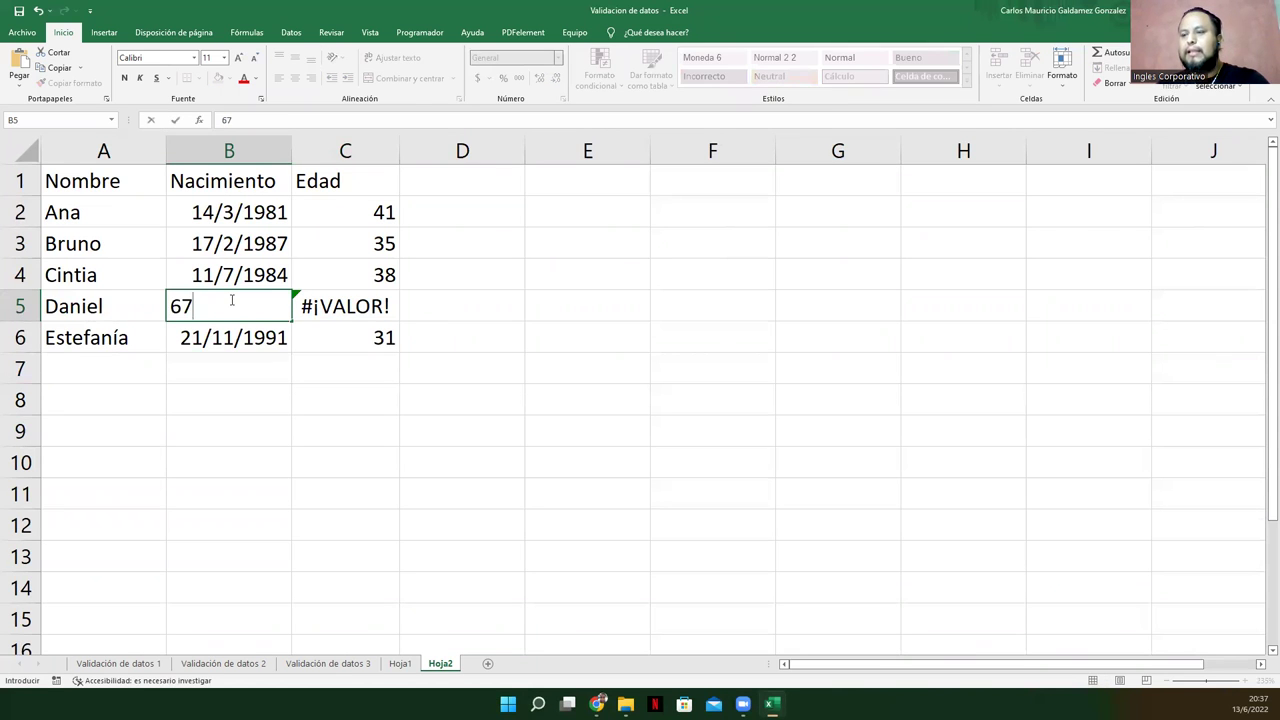
key("Return")
left_click(235, 308)
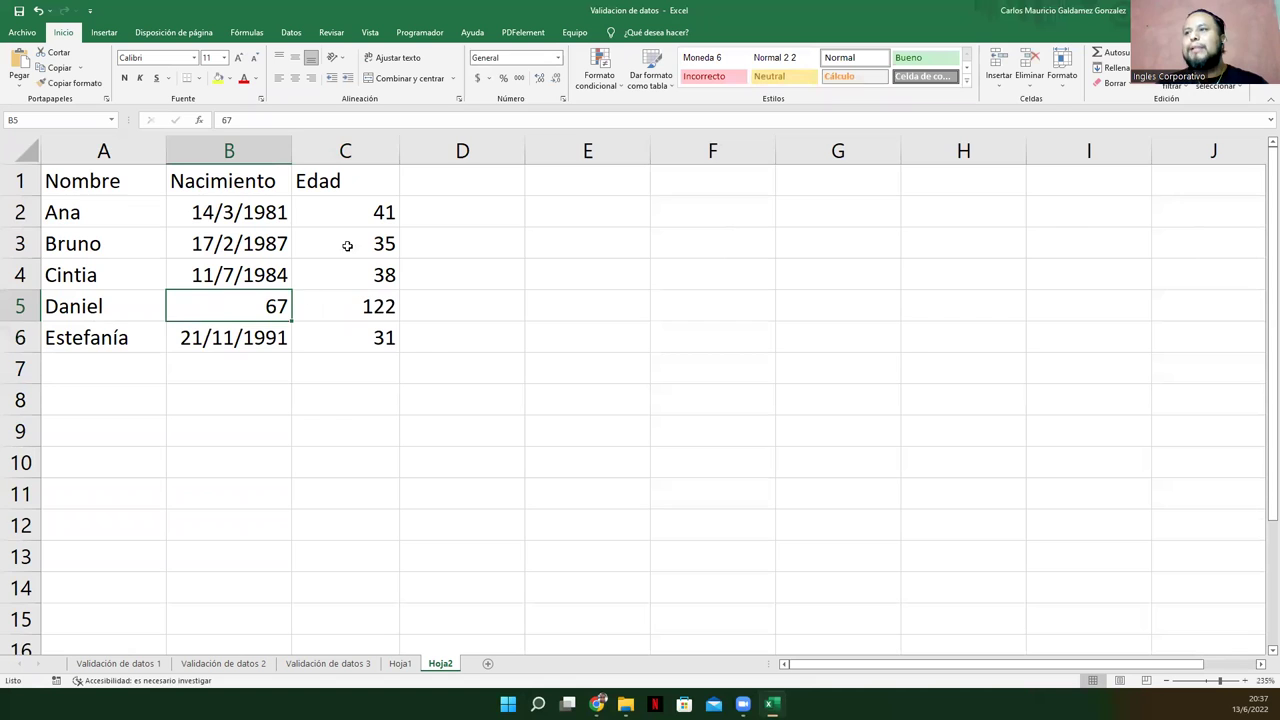
left_click(332, 310)
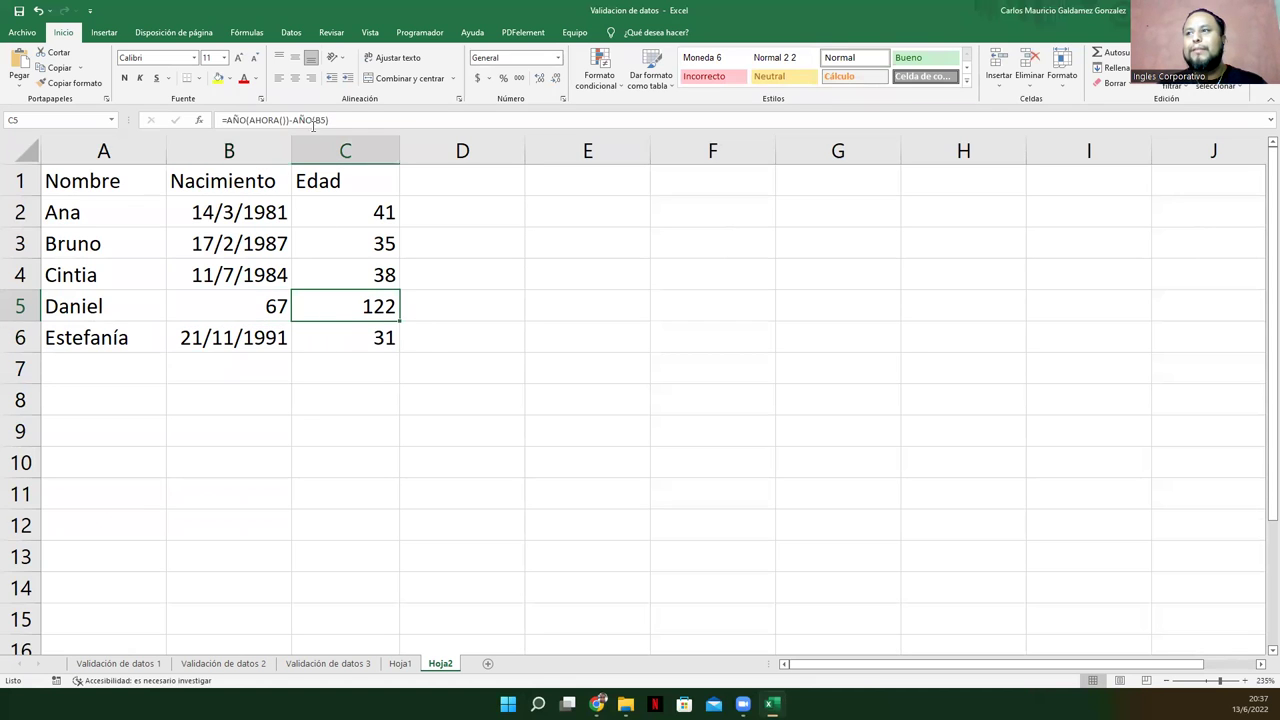
left_click(254, 302)
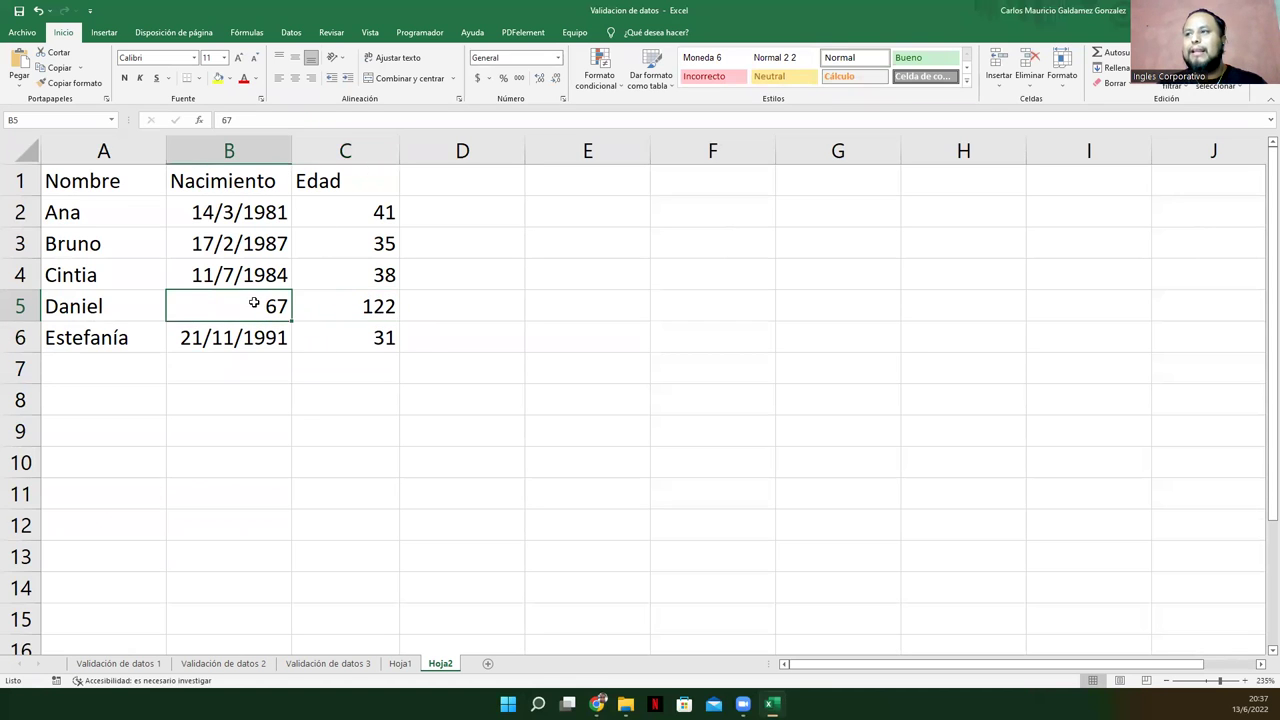
left_click(350, 310)
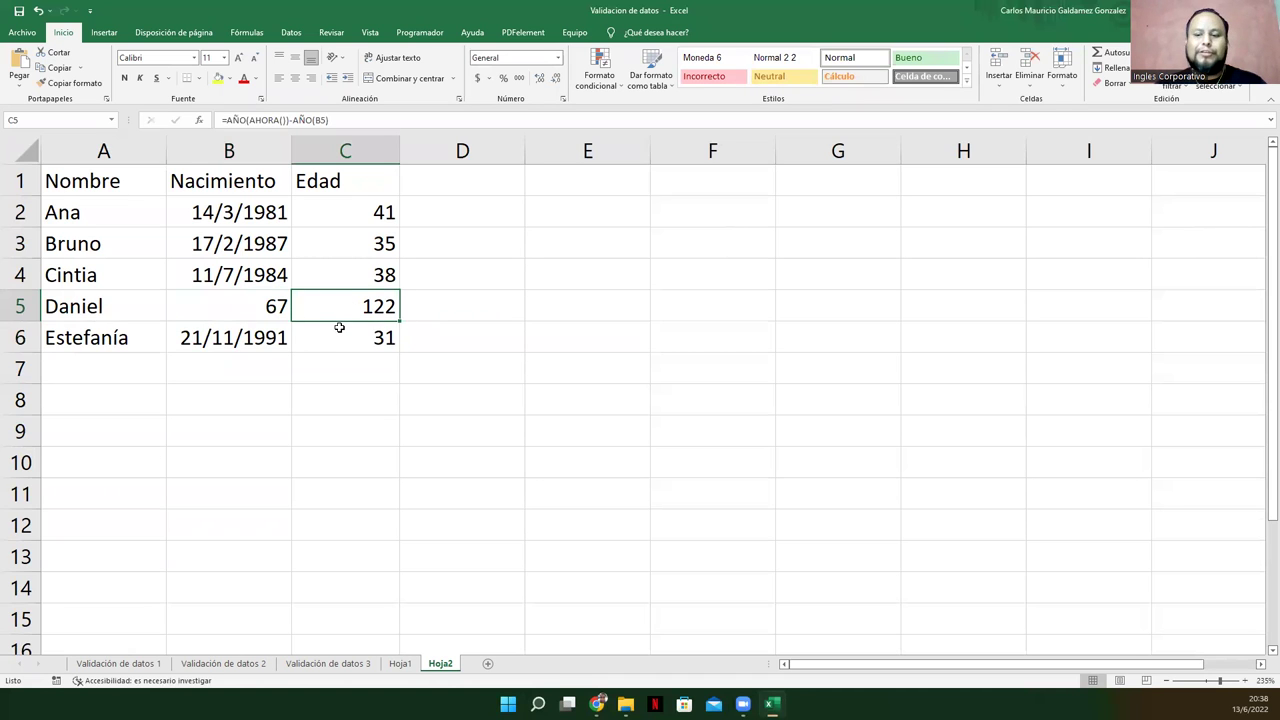
Step: Clear the number from B5 and enter NA in its place
key("Left")
key("Delete")
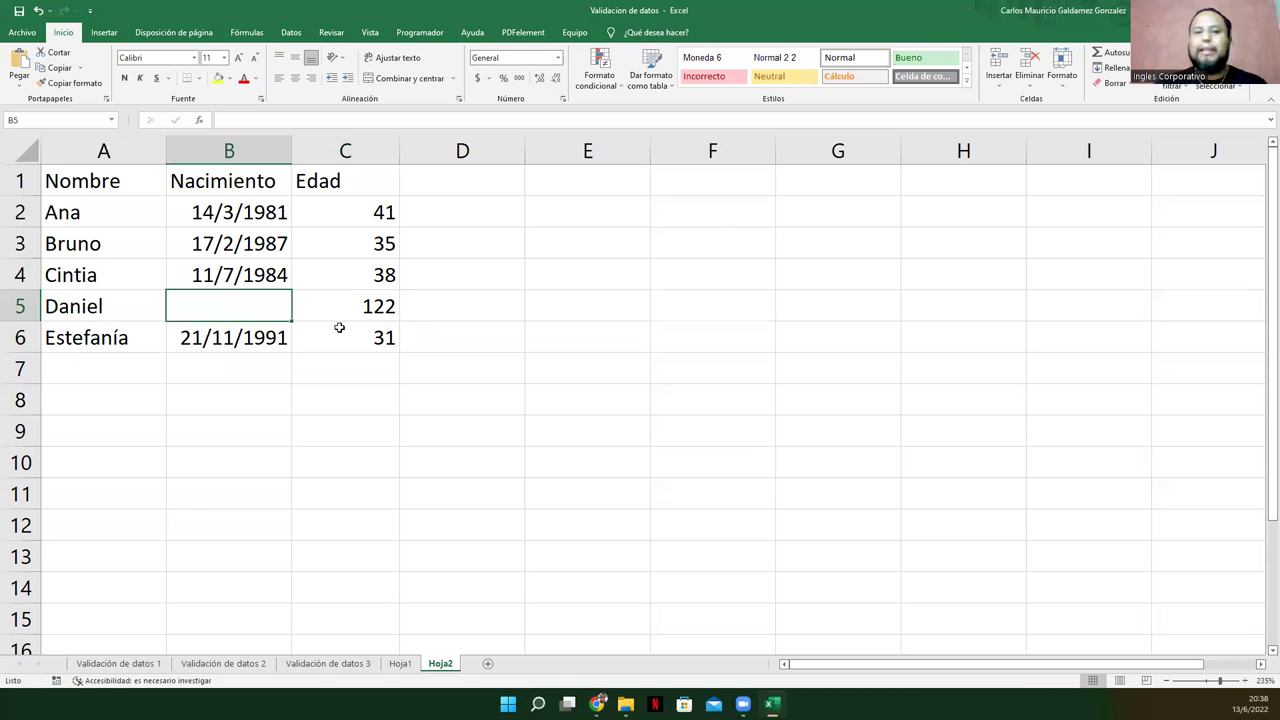
type("NA")
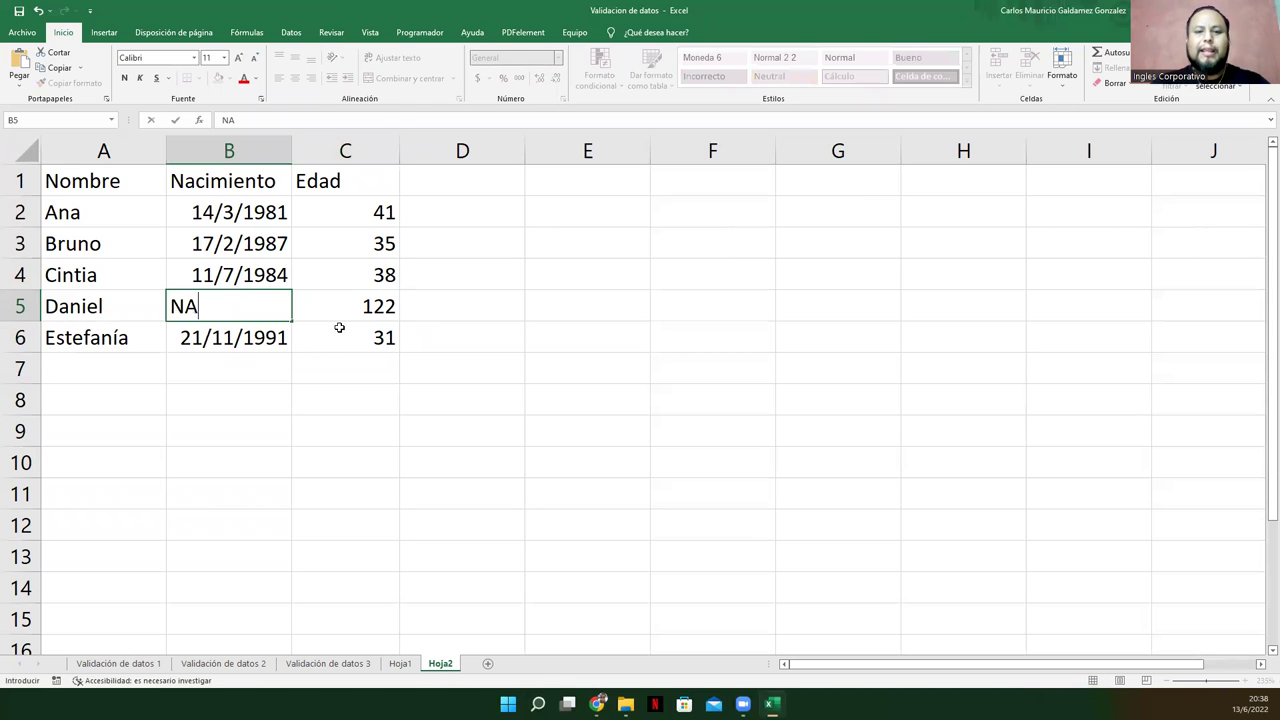
key("Return")
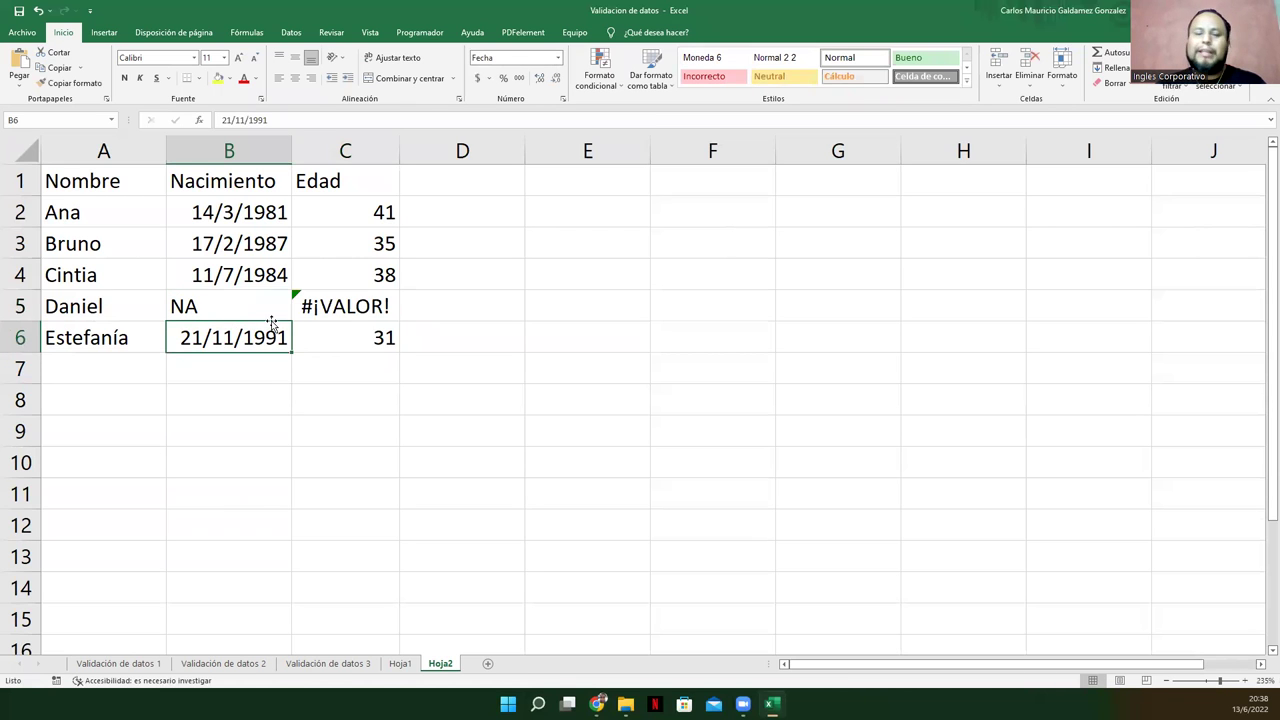
Step: Copy the table in A1:C6, paste it starting at E1, and end copy mode
left_click_drag(87, 178, 325, 344)
key("ctrl+c")
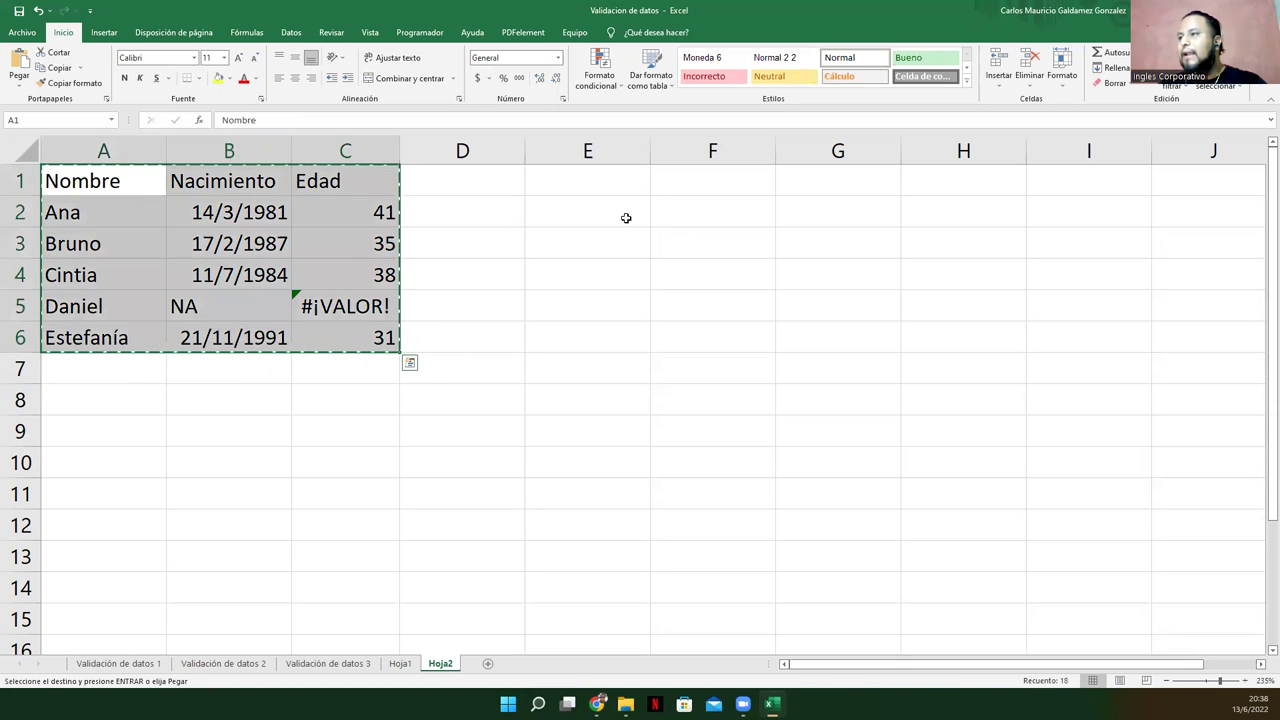
left_click(586, 183)
key("ctrl+v")
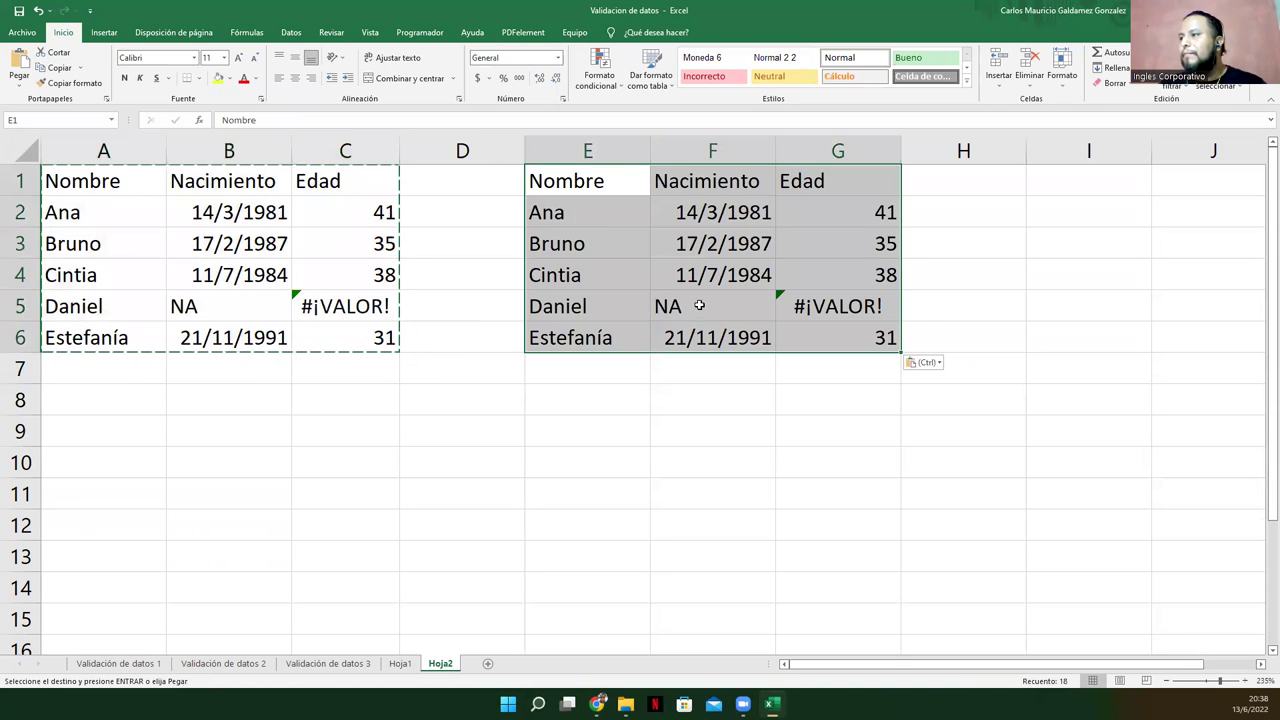
left_click(666, 305)
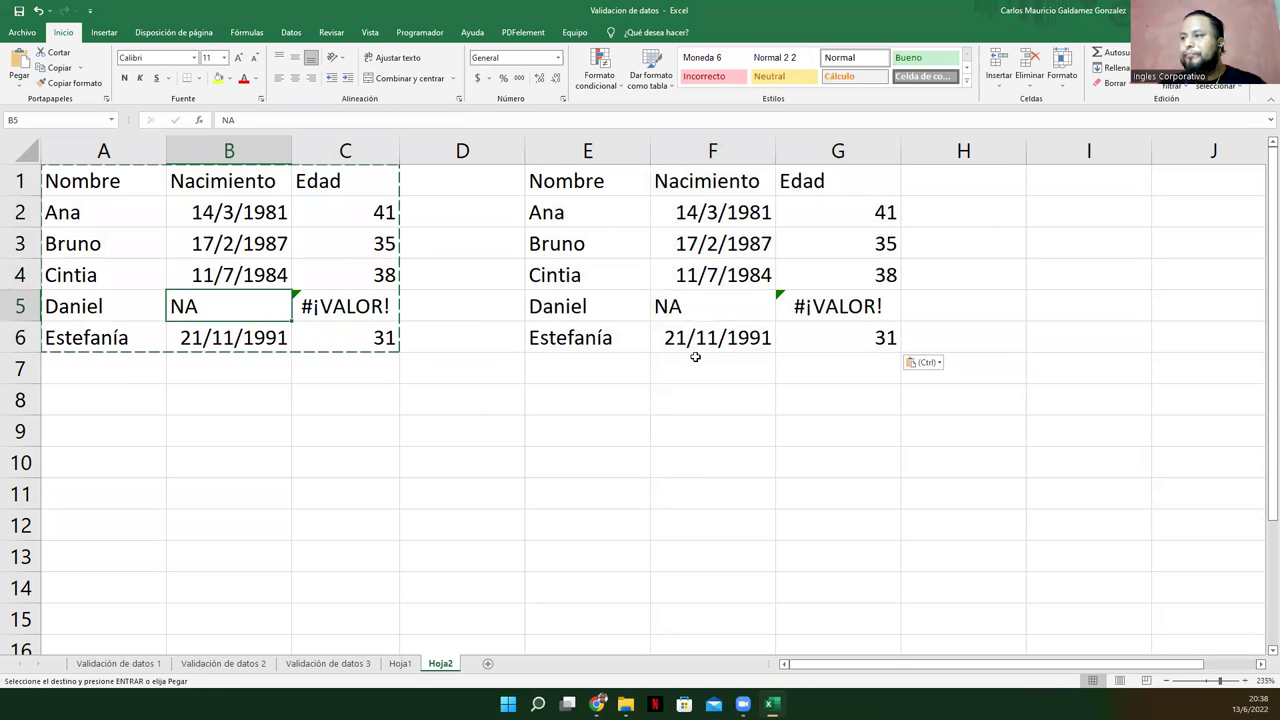
key("Escape")
Step: Clear the birth dates in F2:F6 of the copied table
left_click_drag(693, 212, 698, 340)
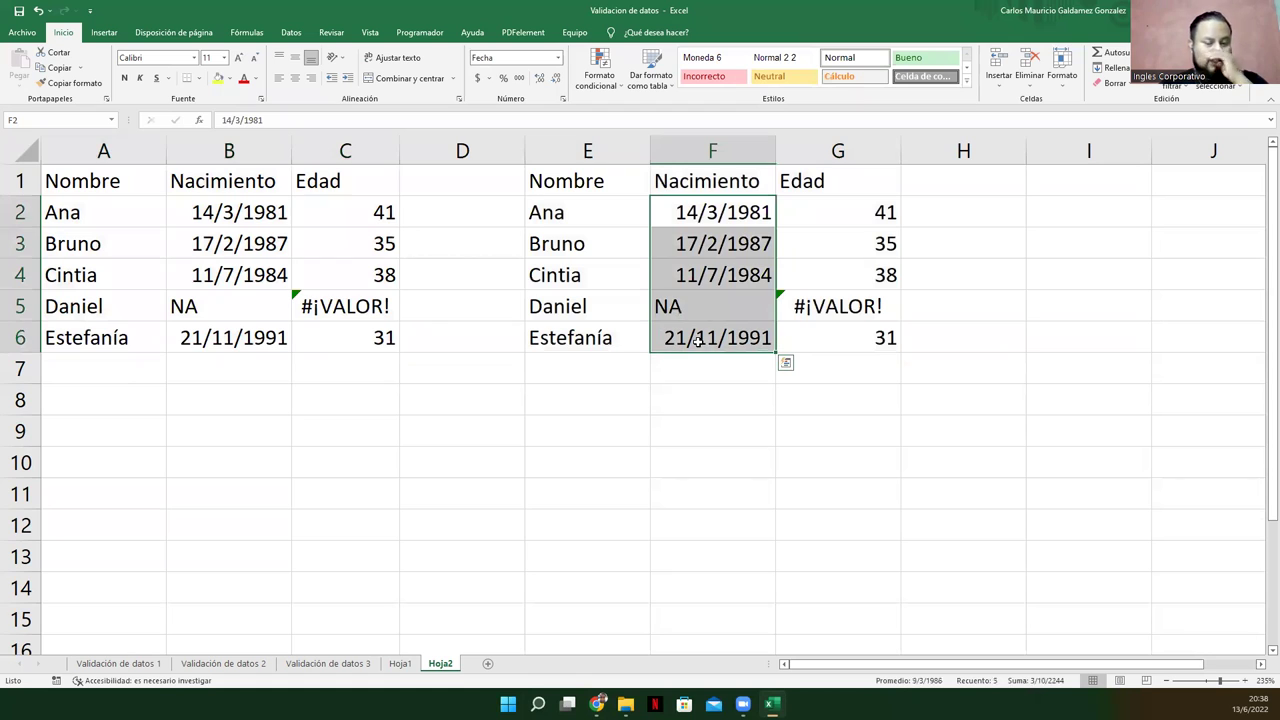
left_click(700, 236)
left_click_drag(688, 210, 683, 334)
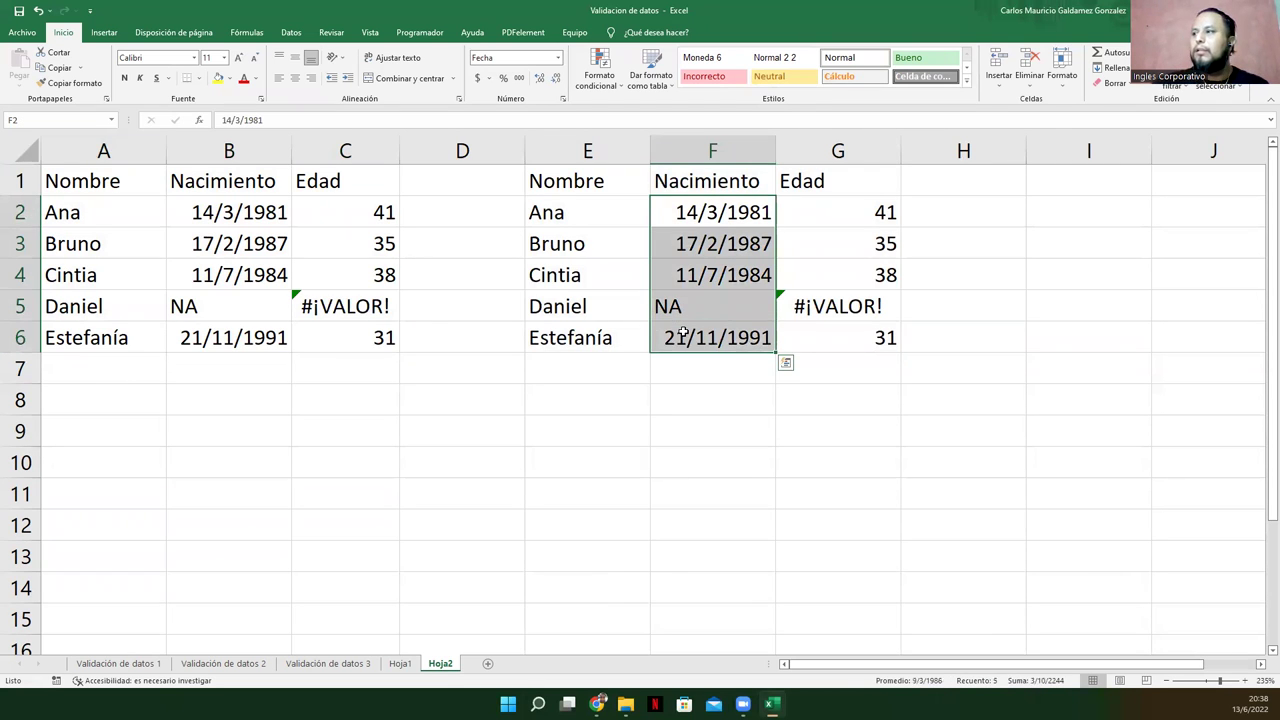
key("Delete")
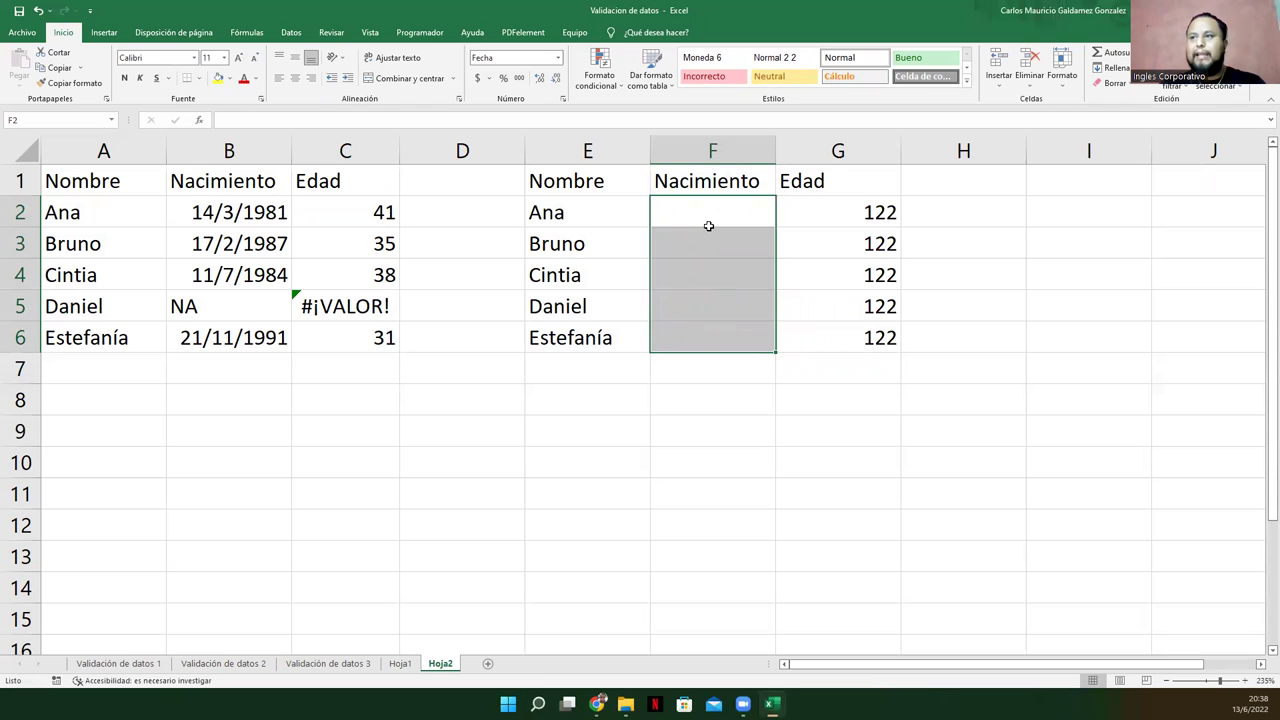
Step: Apply all borders to the original table in A1:C6 and to the copied table in E1:G6
left_click_drag(98, 186, 301, 337)
left_click(198, 78)
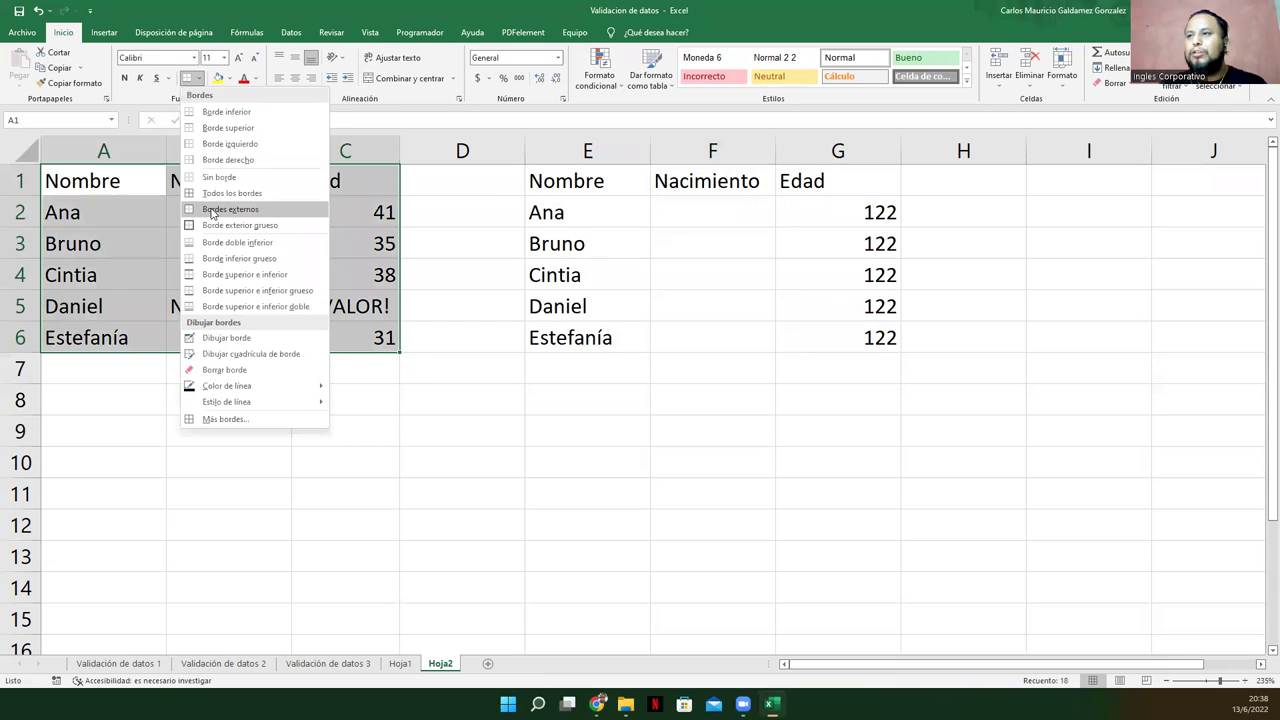
left_click(213, 193)
left_click_drag(594, 184, 832, 338)
left_click(188, 78)
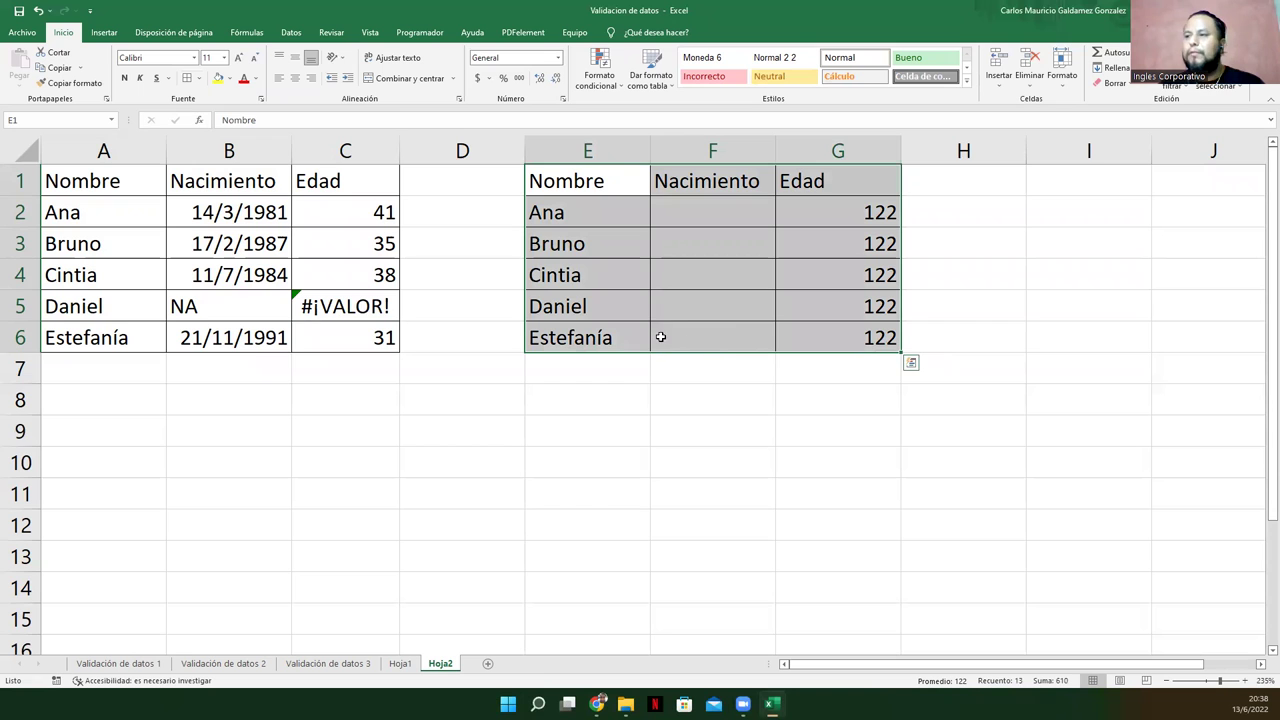
Step: Start a data validation rule for the empty Nacimiento cells F2:F6 that allows only the Fecha type
scroll(734, 349, "up", 5)
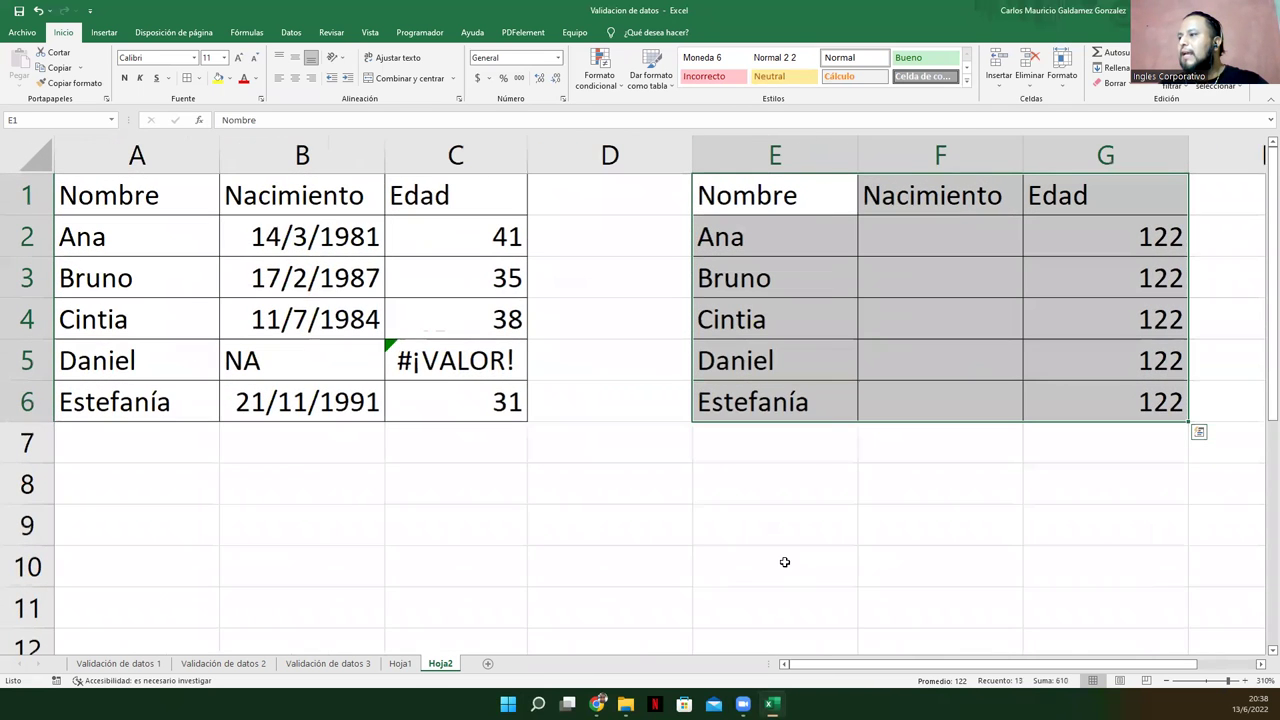
left_click_drag(971, 665, 1031, 667)
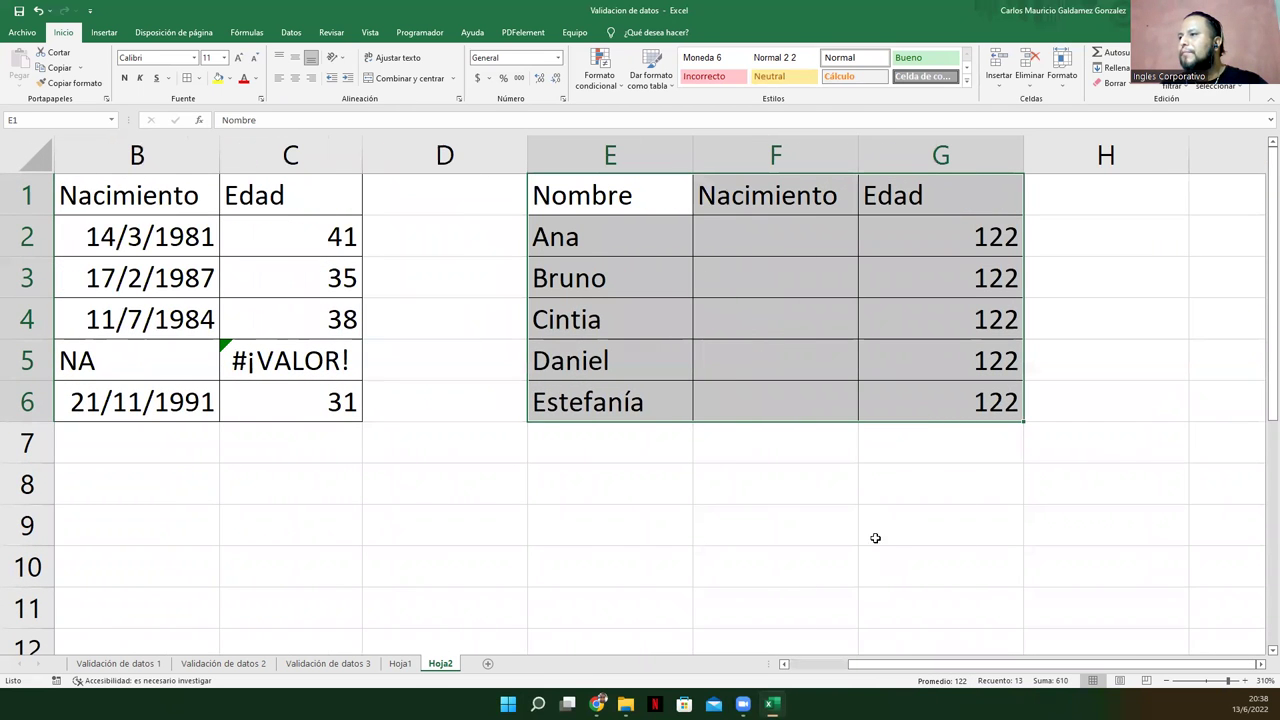
left_click(716, 224)
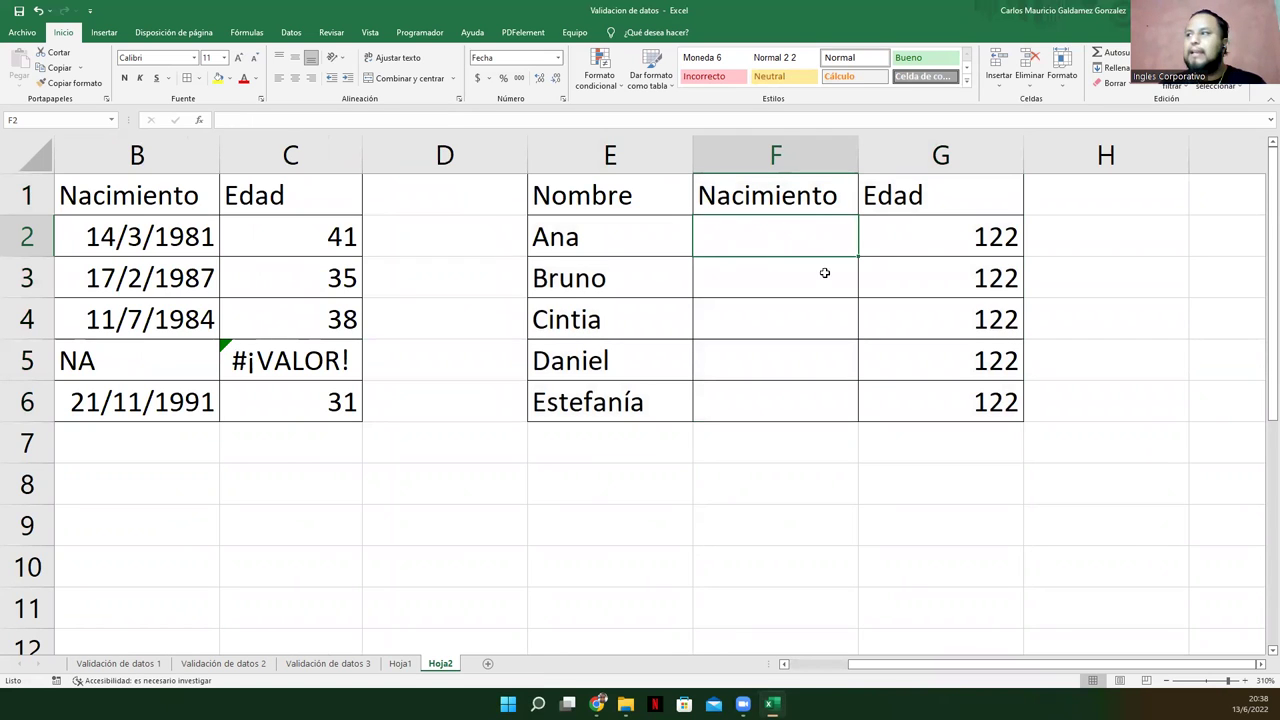
mouse_move(857, 257)
left_mouse_down()
mouse_move(834, 431)
mouse_move(823, 399)
mouse_move(783, 369)
left_mouse_up()
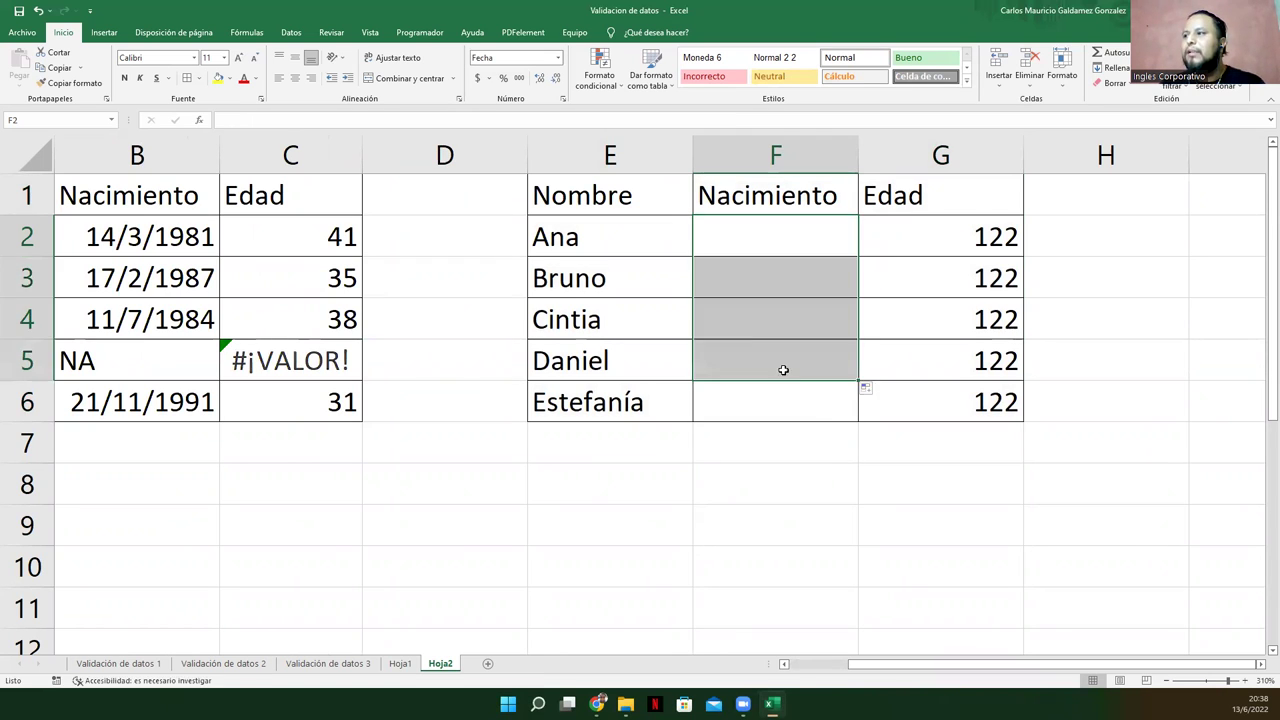
left_click_drag(749, 234, 751, 408)
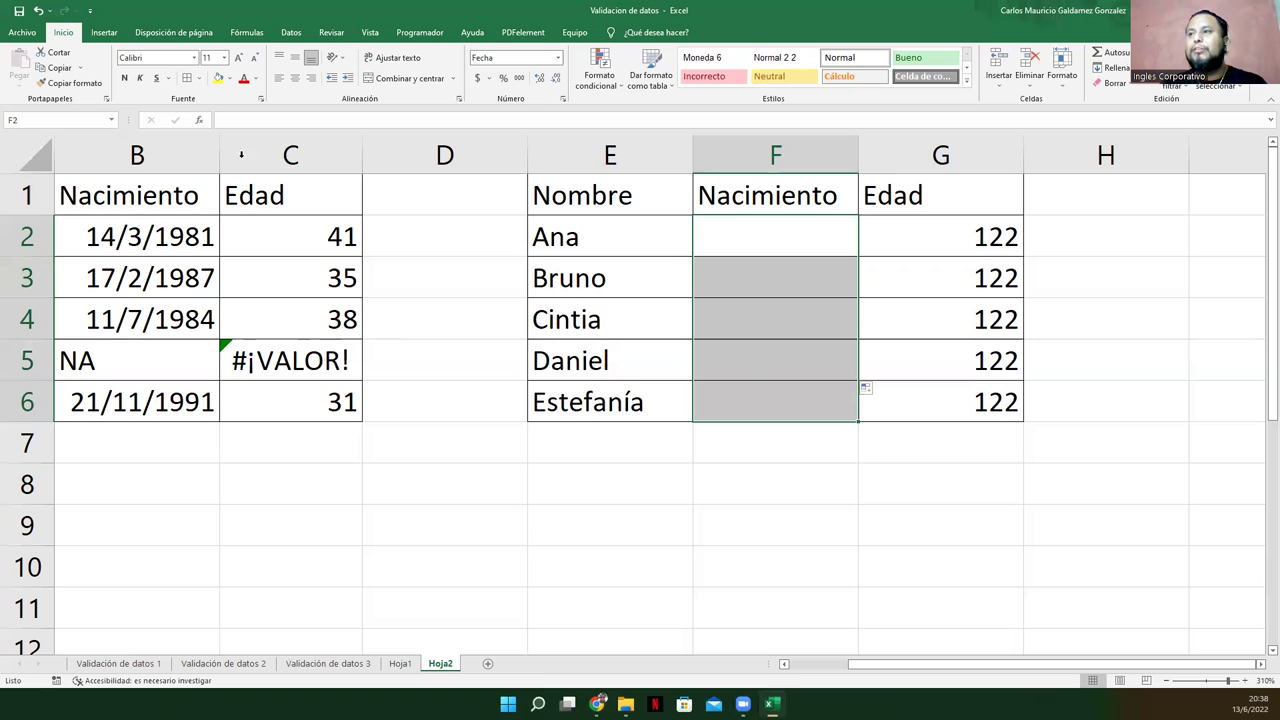
left_click(291, 33)
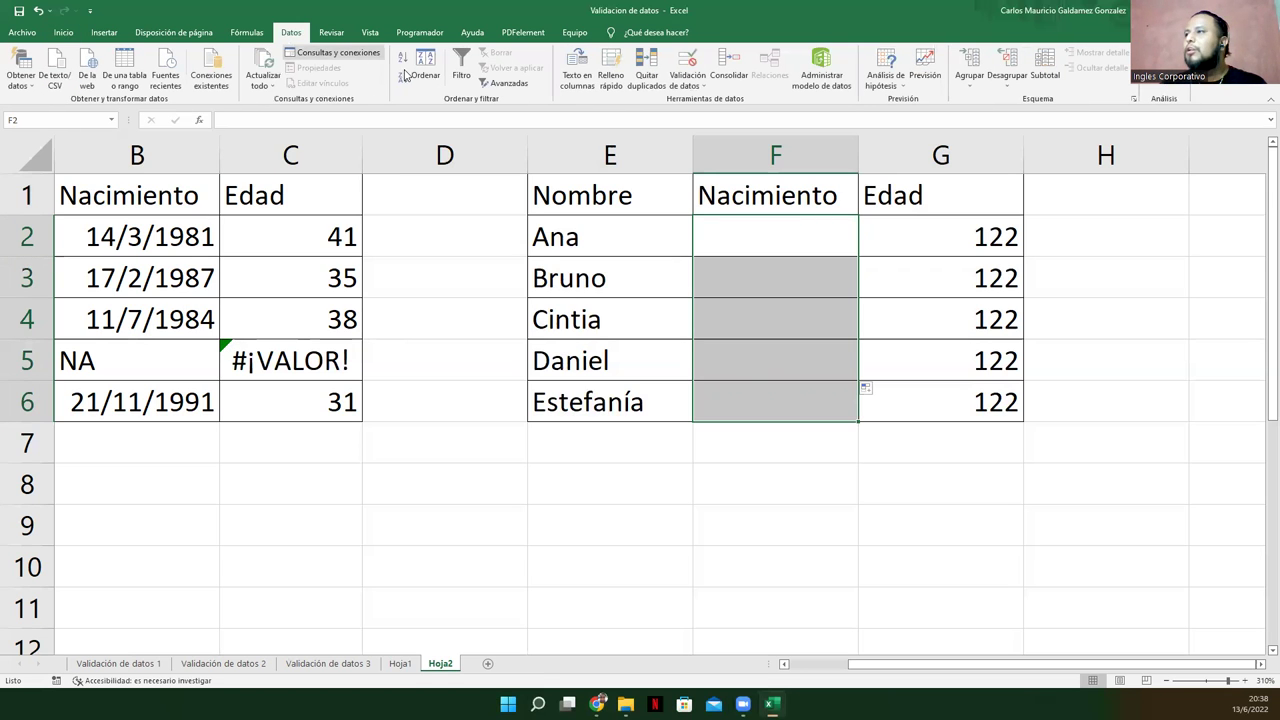
left_click(682, 85)
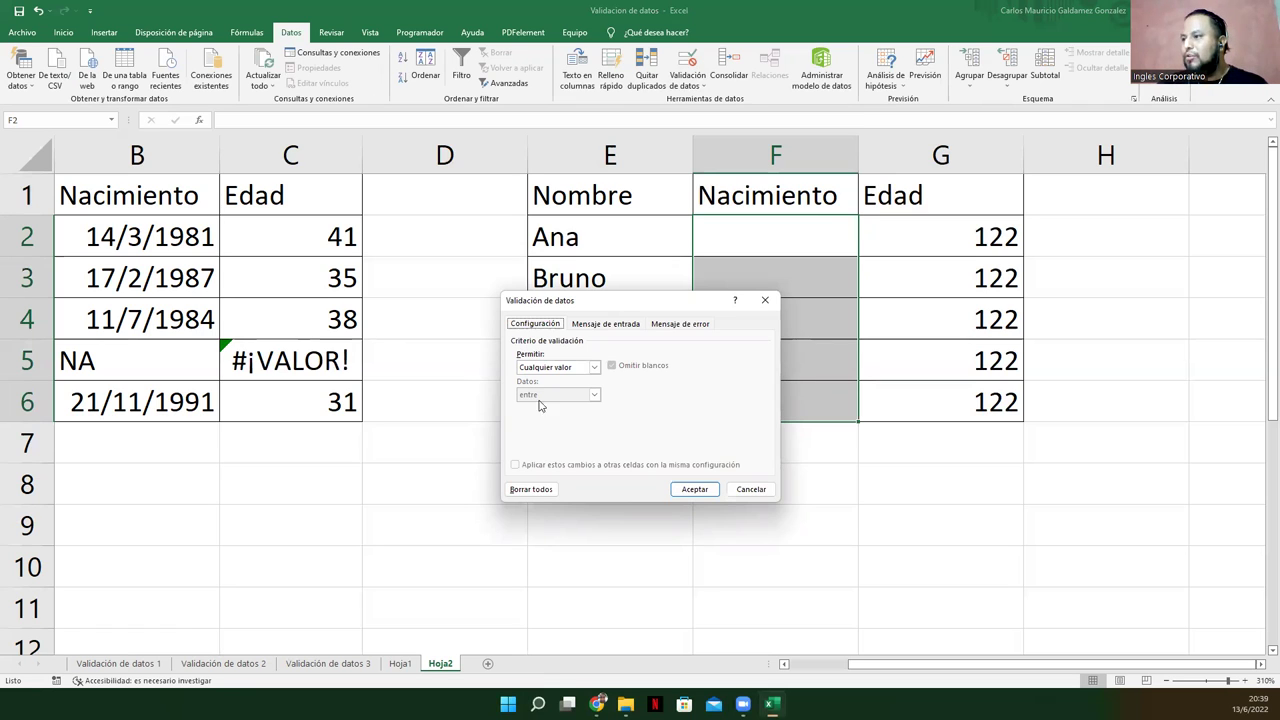
left_click(593, 368)
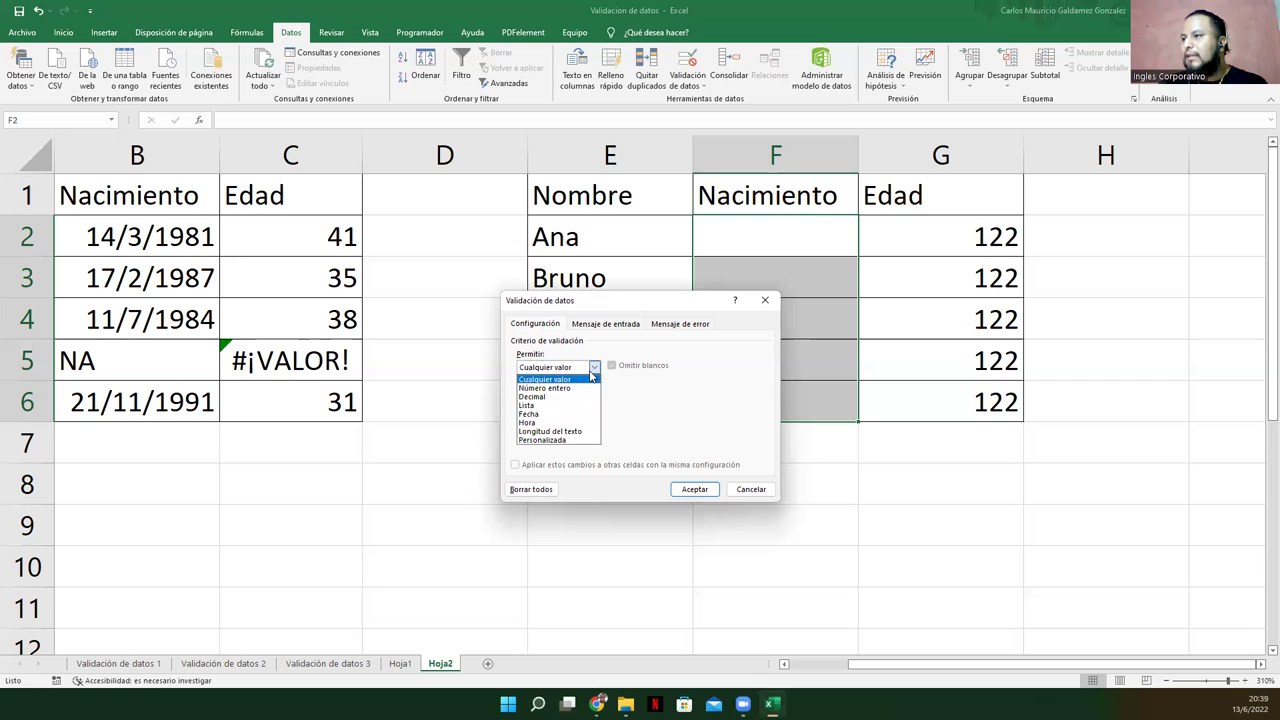
left_click(560, 418)
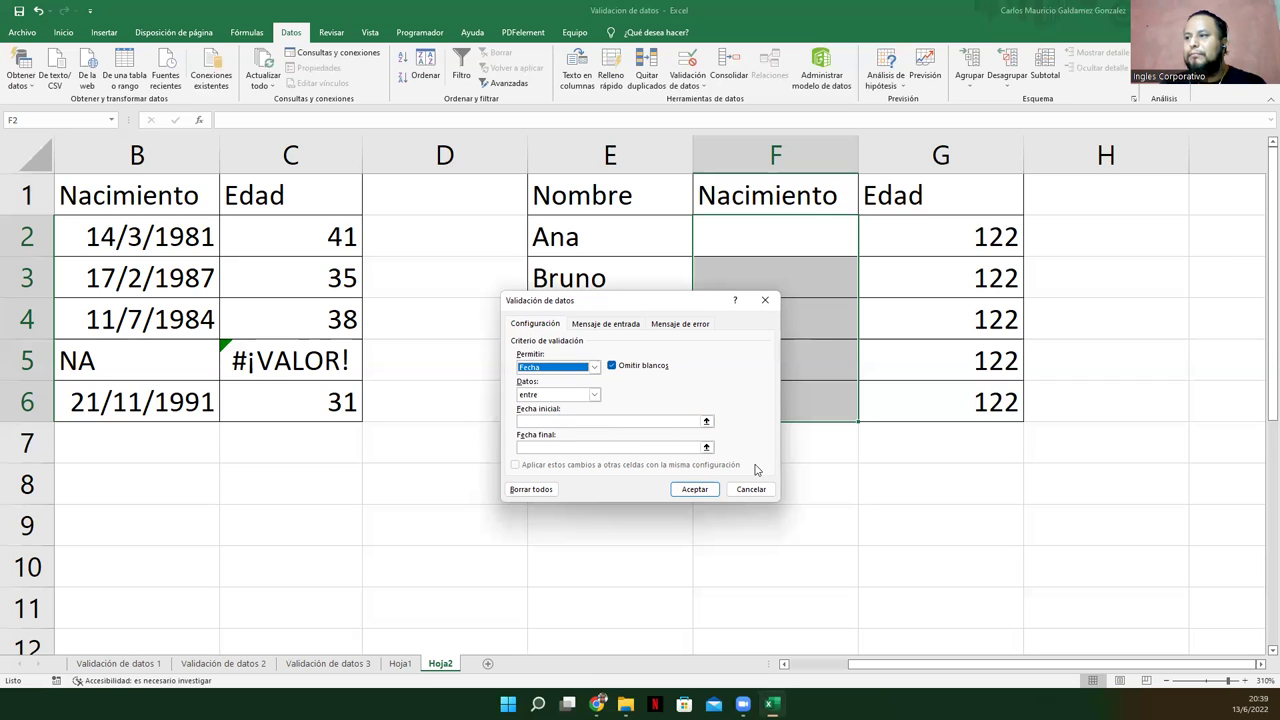
Step: Review the comparison conditions, keep entre, and try to apply the rule without start and end dates
left_click(594, 396)
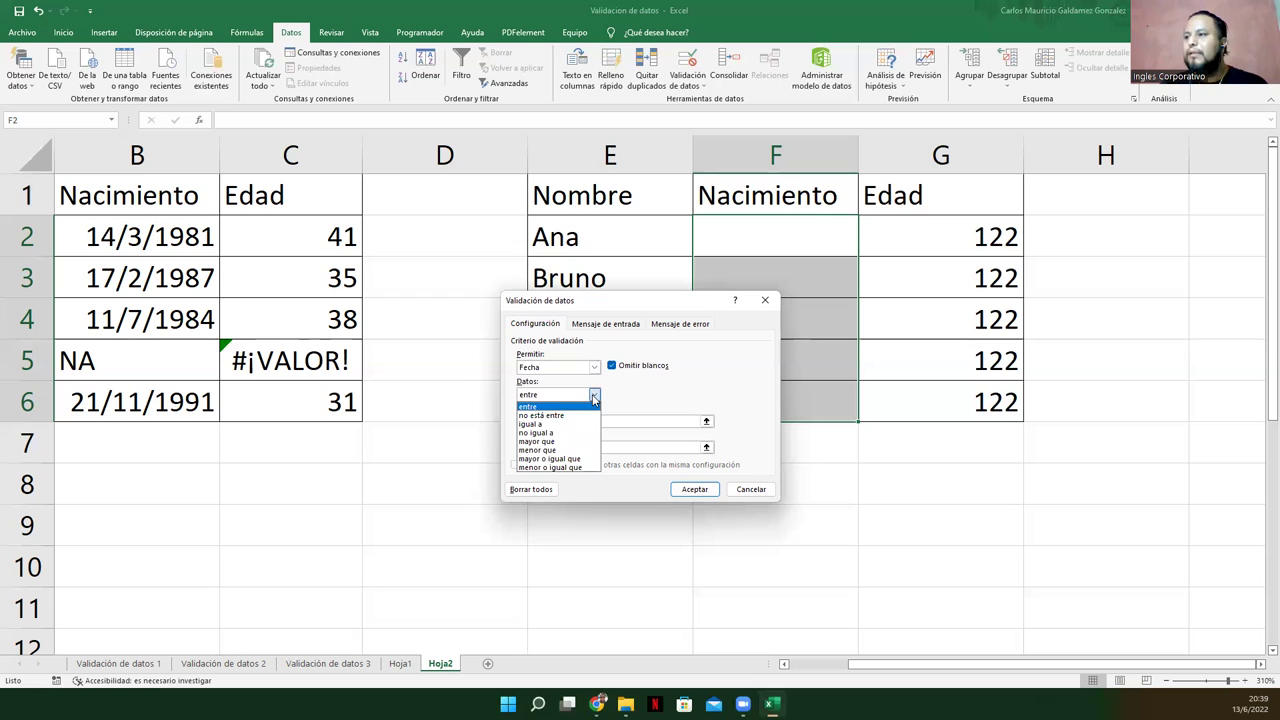
left_click(594, 397)
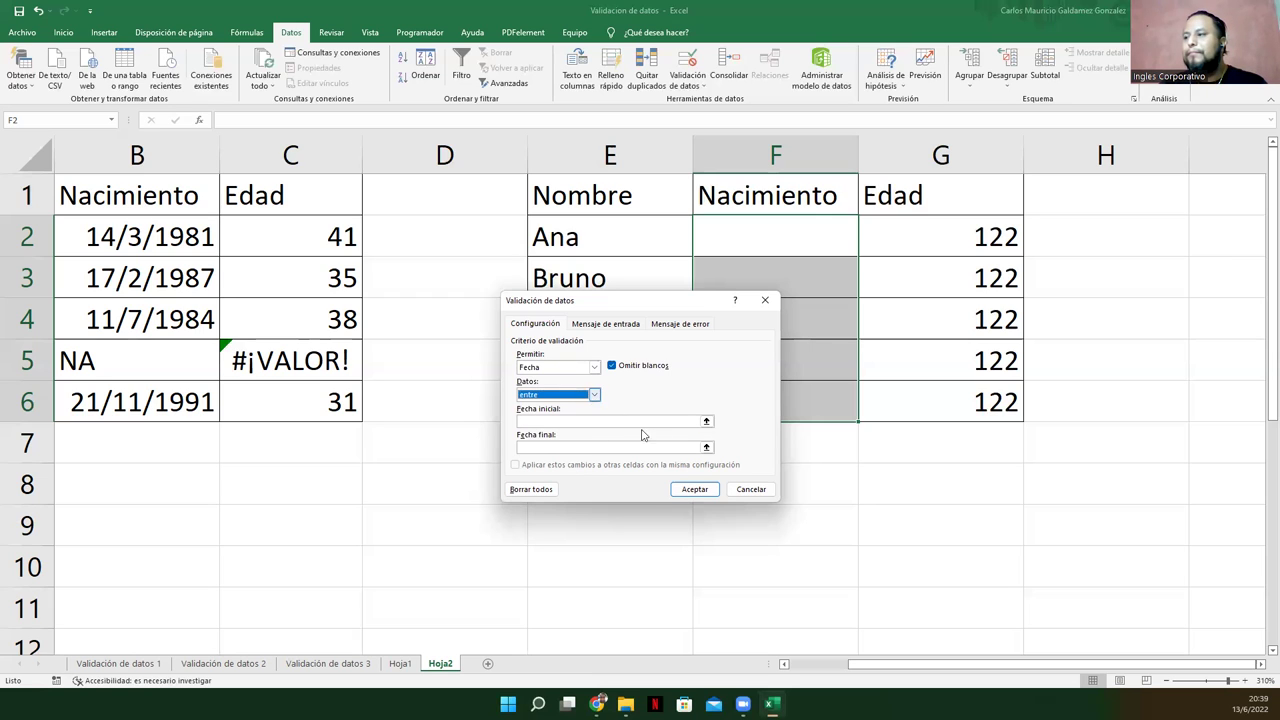
left_click(684, 493)
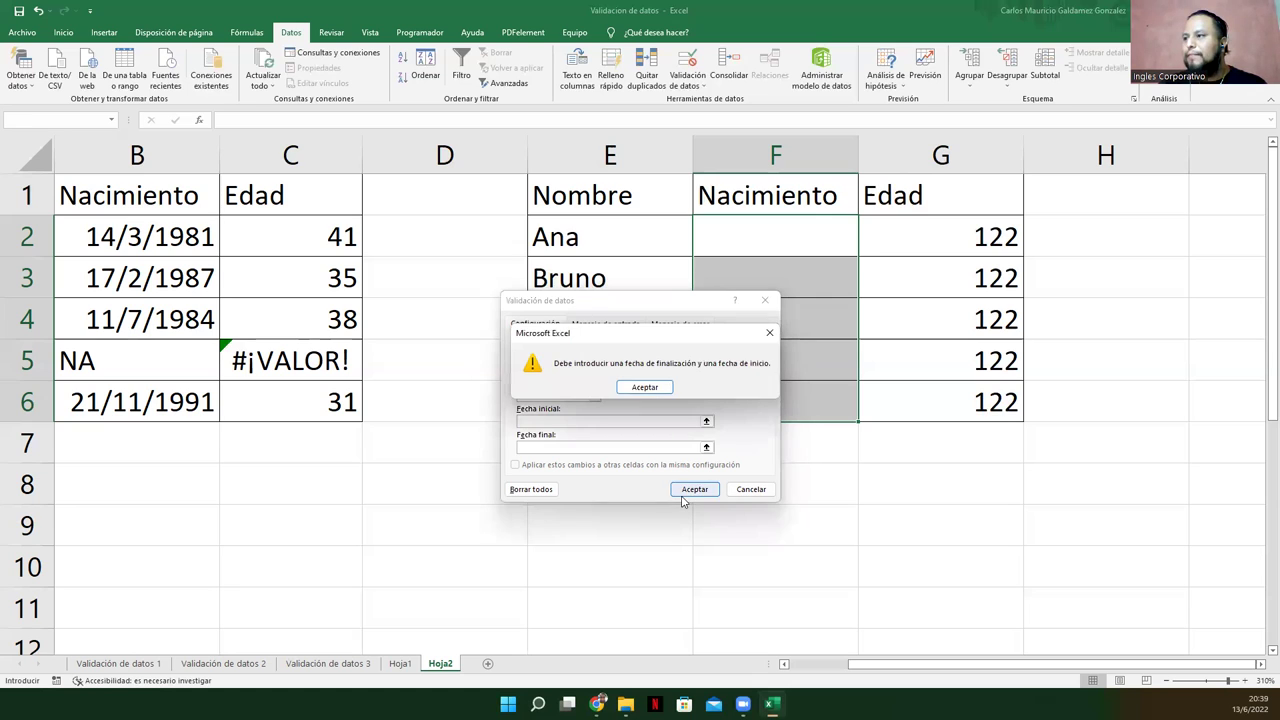
left_click(661, 391)
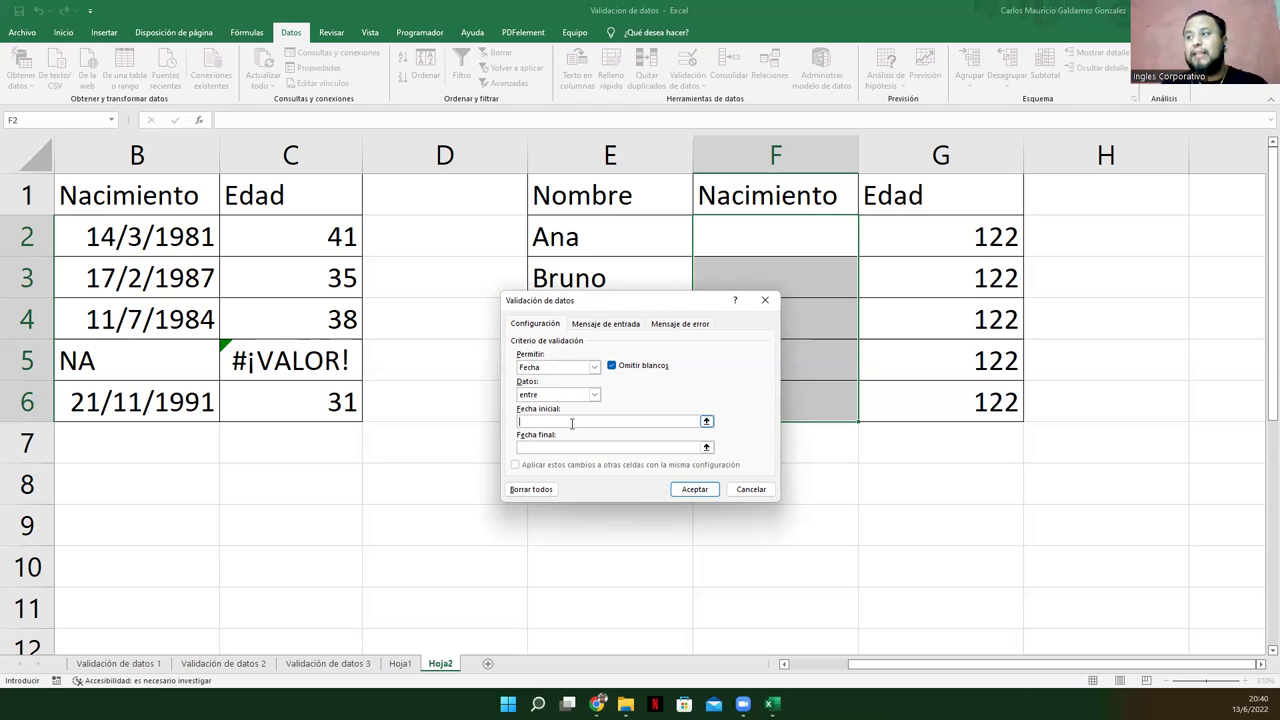
Step: Set the start date (Fecha inicial) of the validation rule to 01/01/1960
type("01")
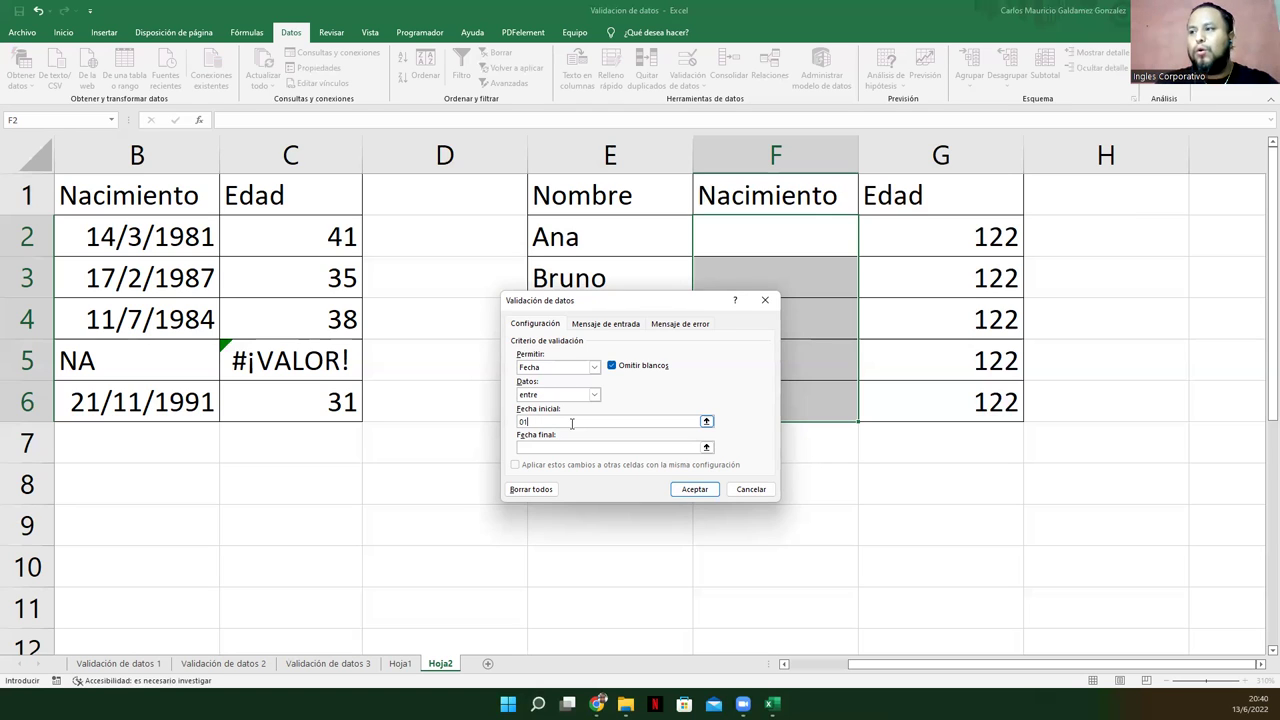
type("/")
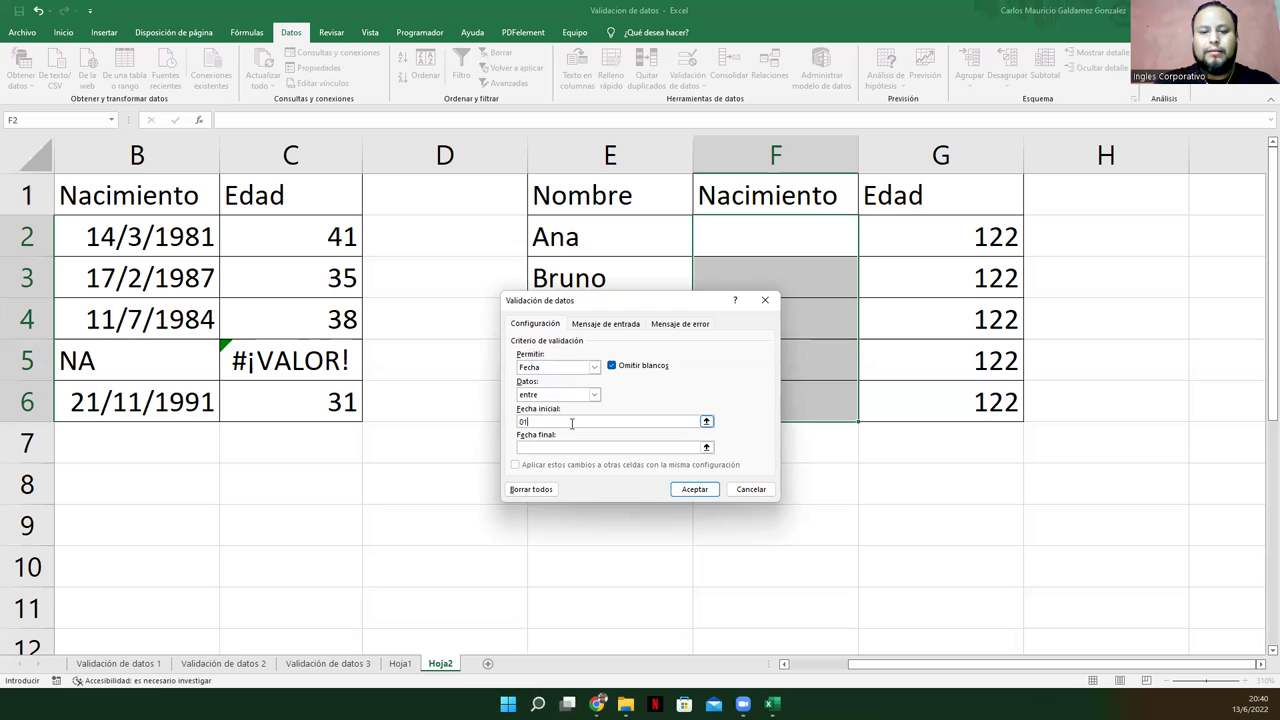
type("01/1960")
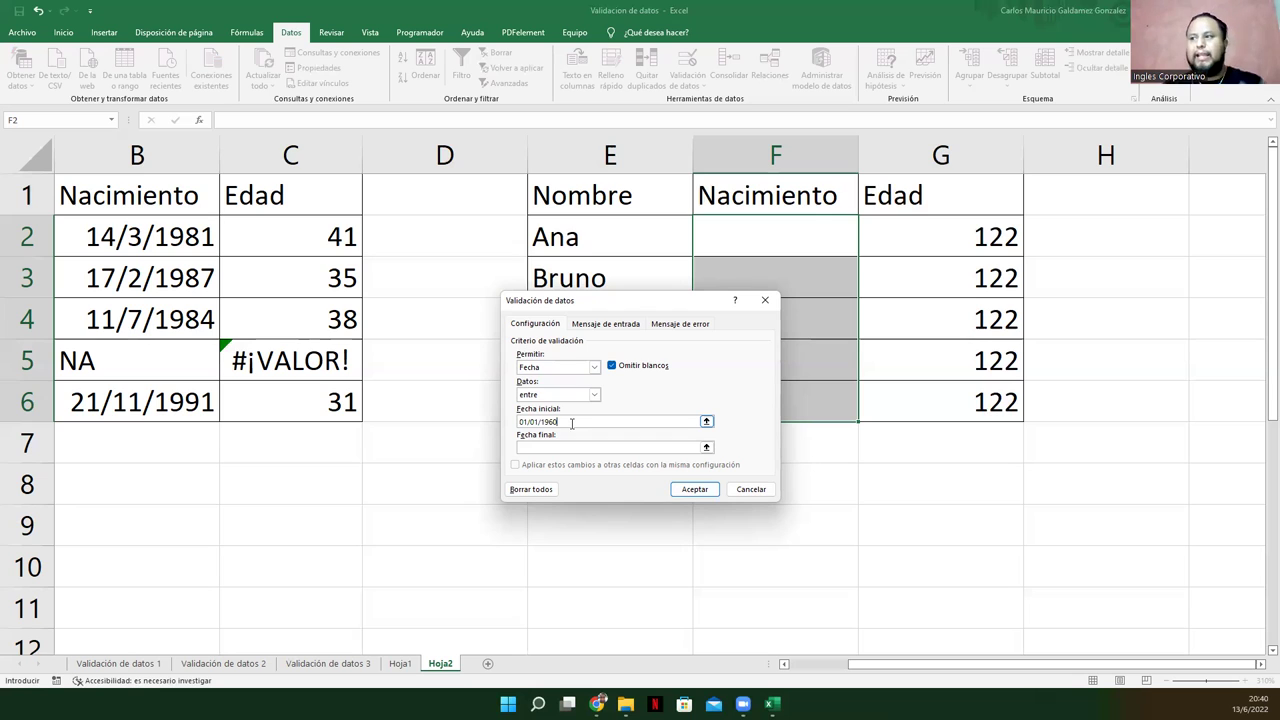
left_click_drag(572, 423, 510, 421)
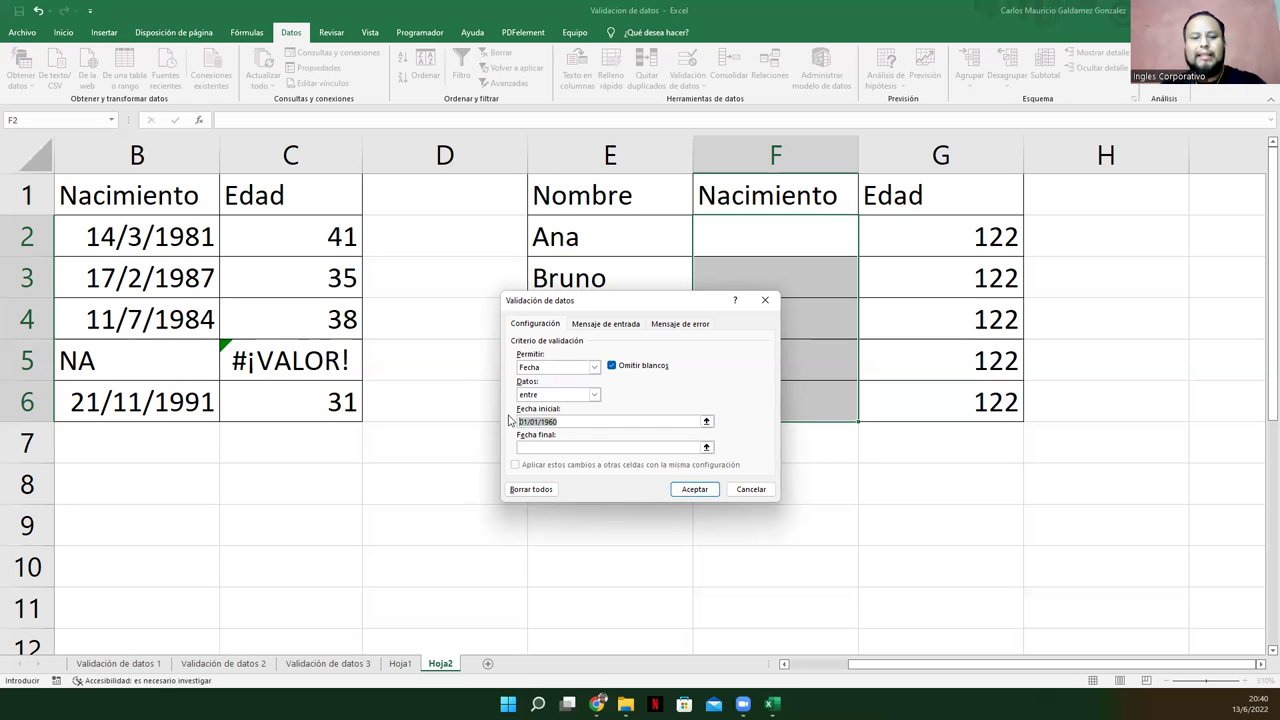
Step: Set the end date (Fecha final) of the rule to =ahora() and apply the validation to F2:F6
left_click(542, 447)
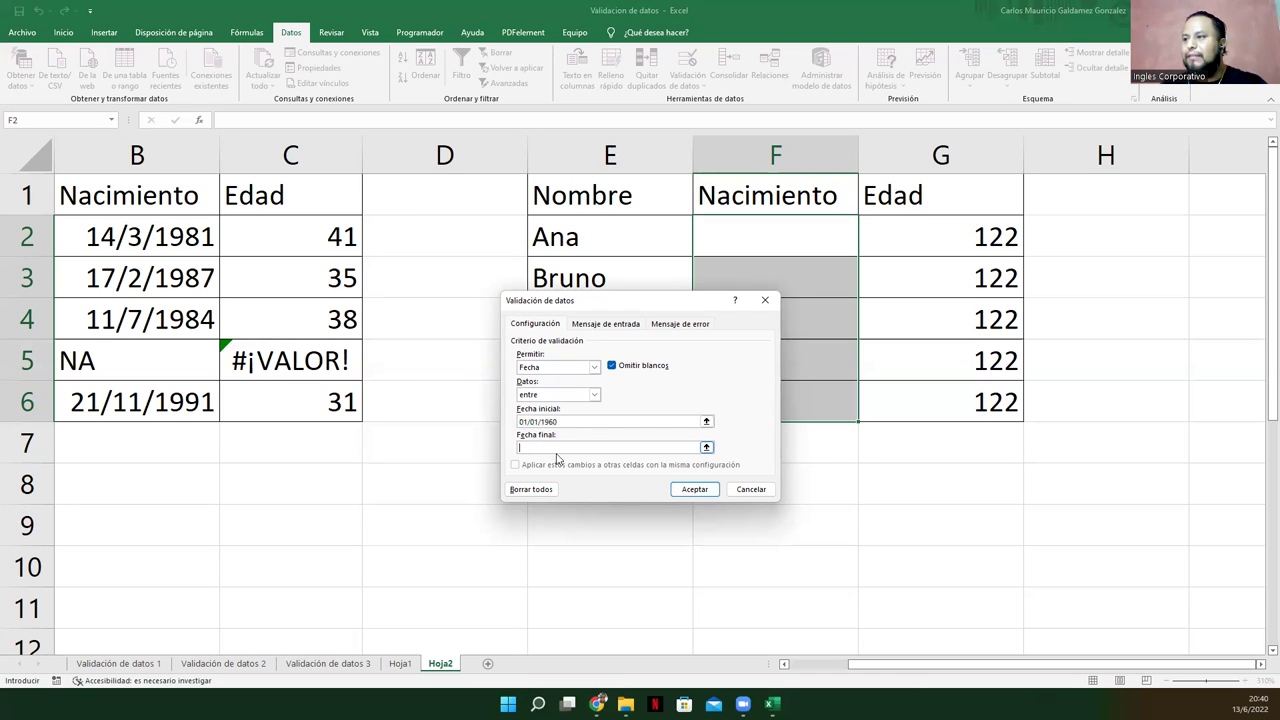
type("=")
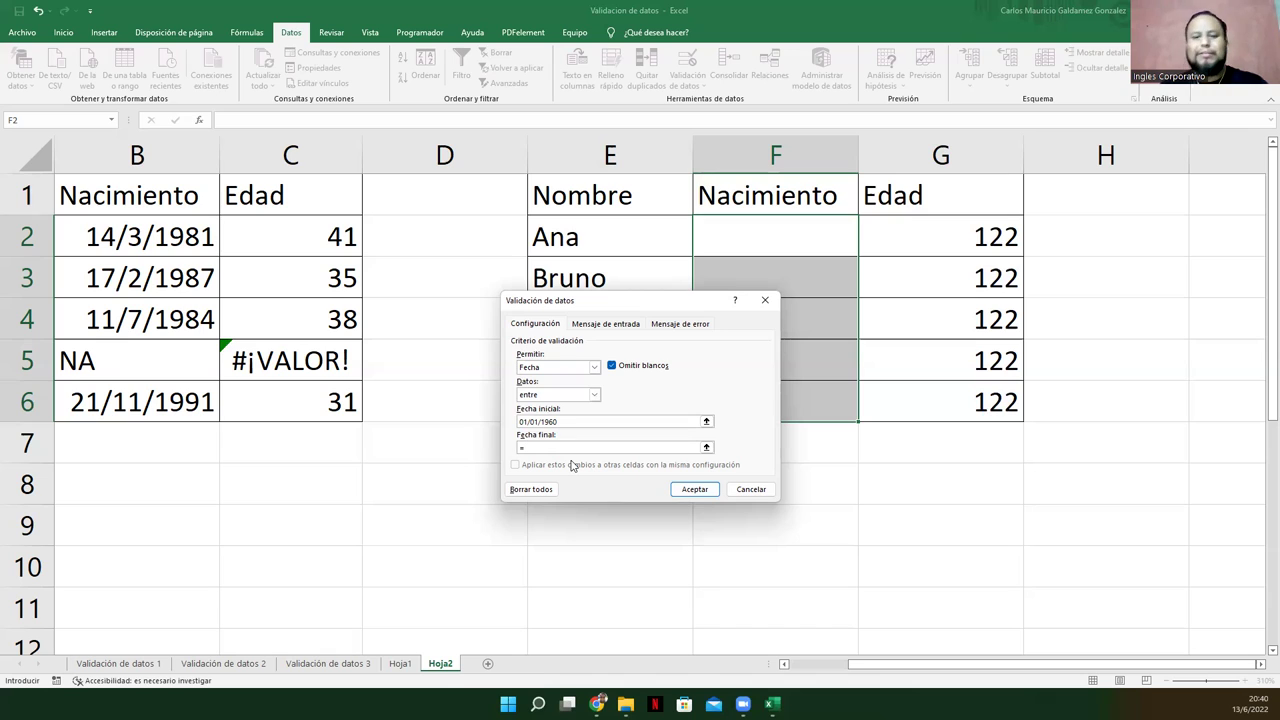
type("ahor")
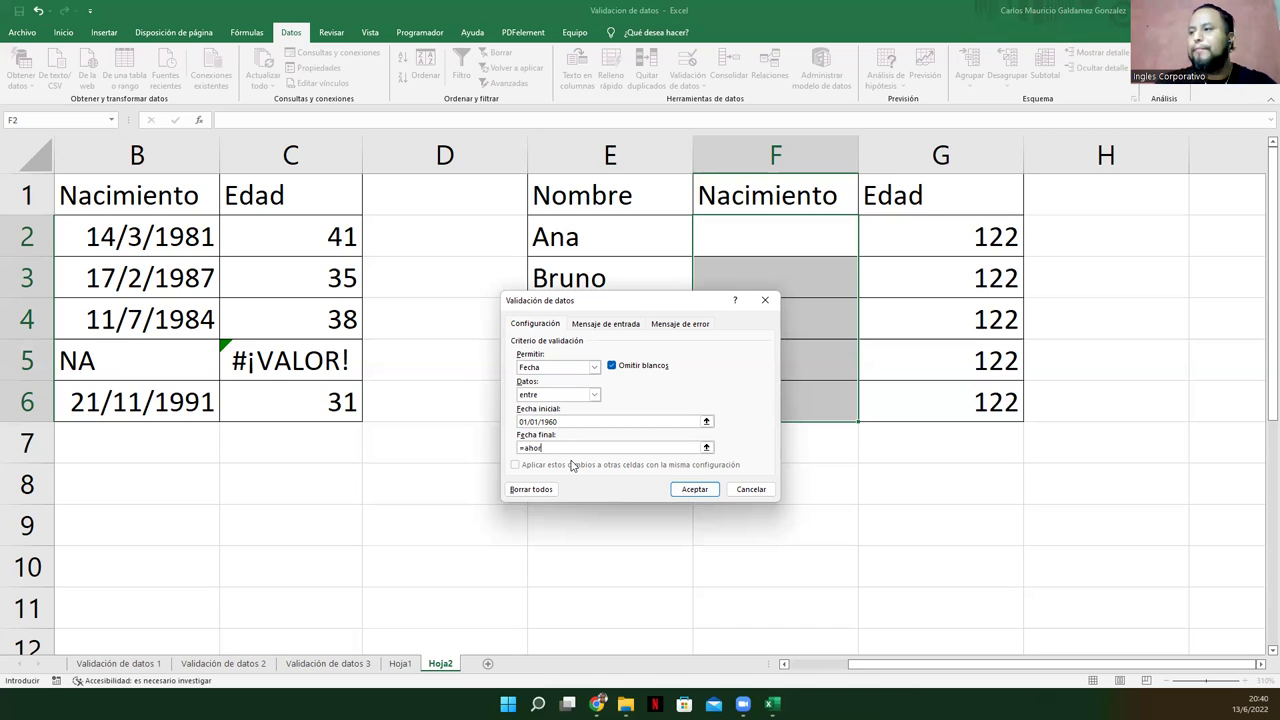
type("a")
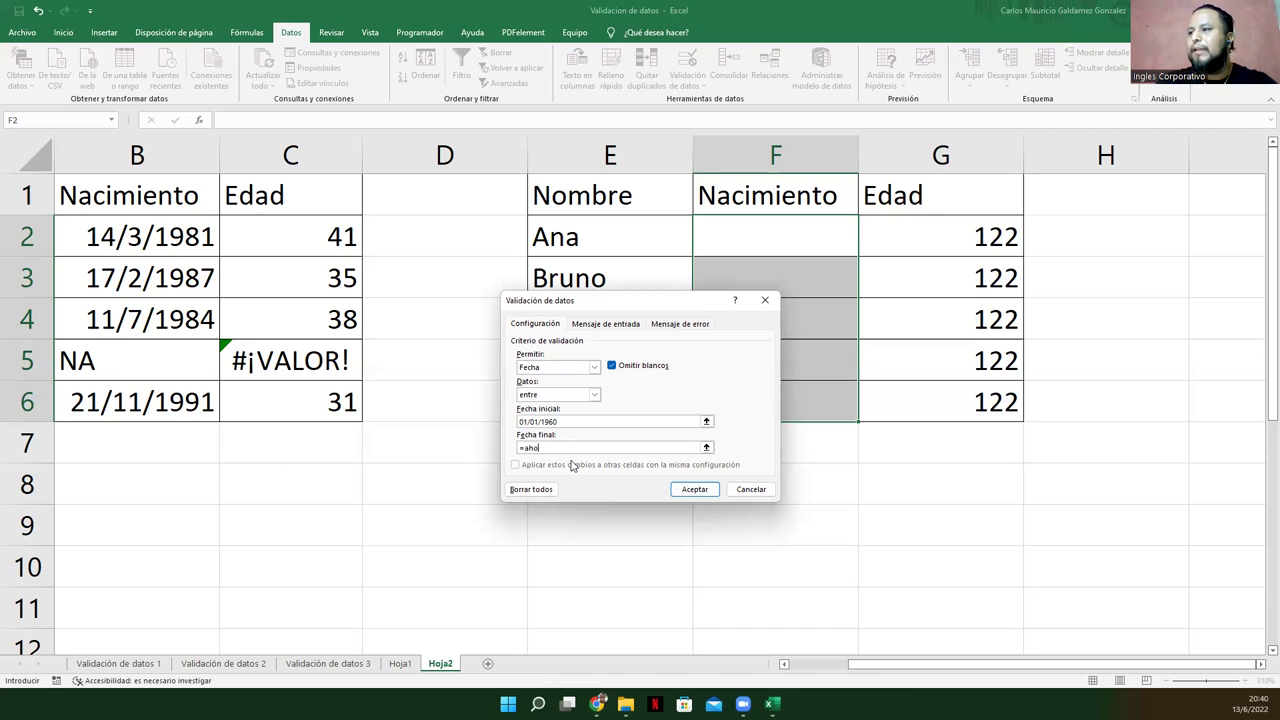
key("BackSpace")
key("BackSpace")
type("ra(")
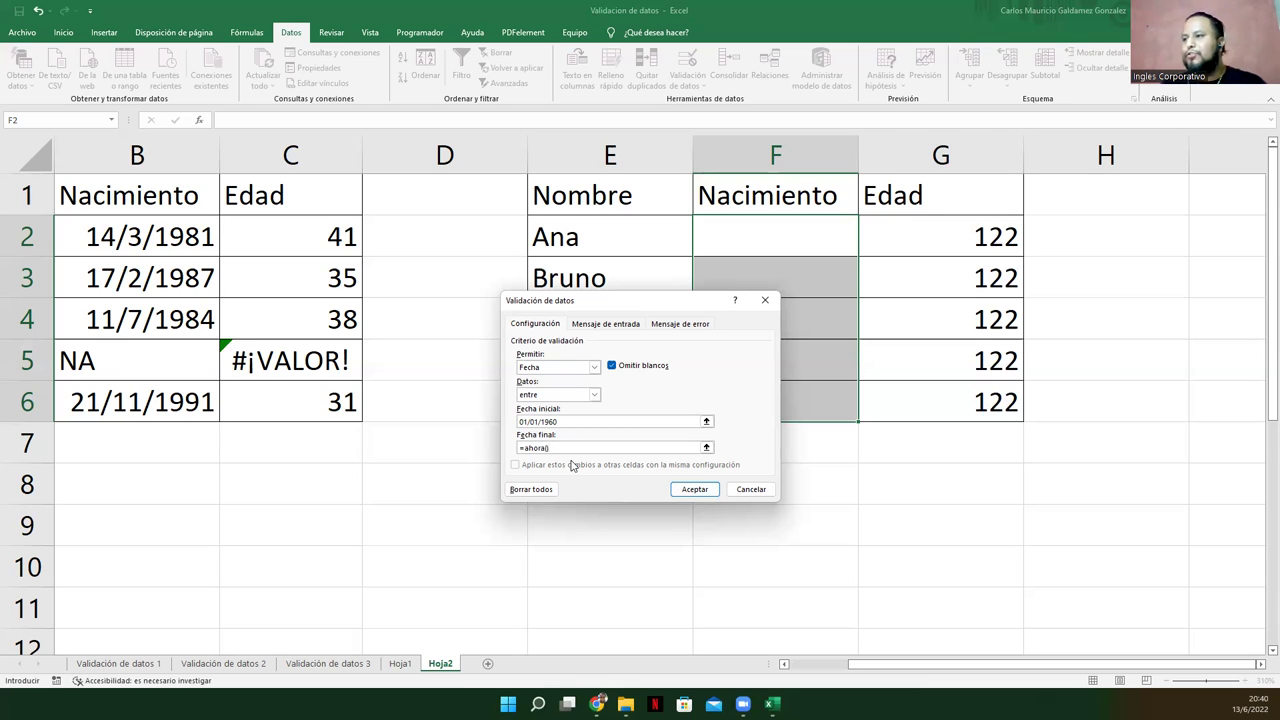
left_click(706, 489)
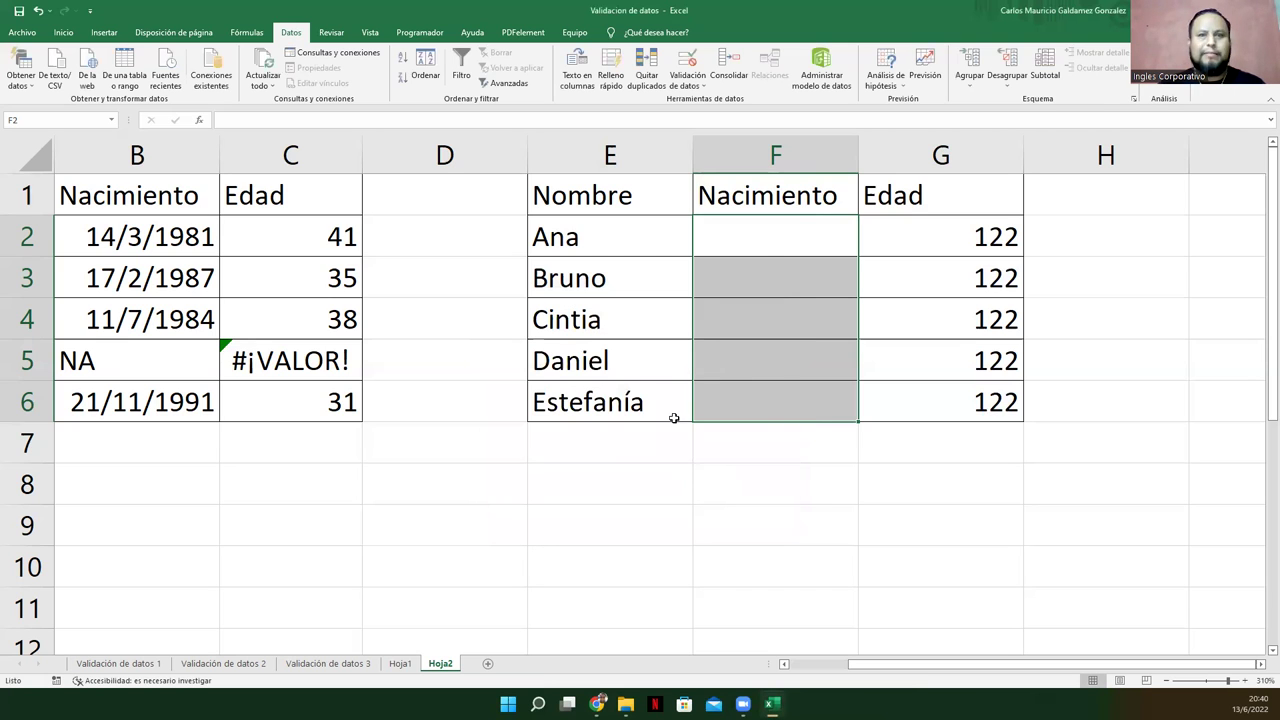
Step: Test the rule by trying a birth date with the year 1959 in F2, before the permitted start date
left_click(772, 240)
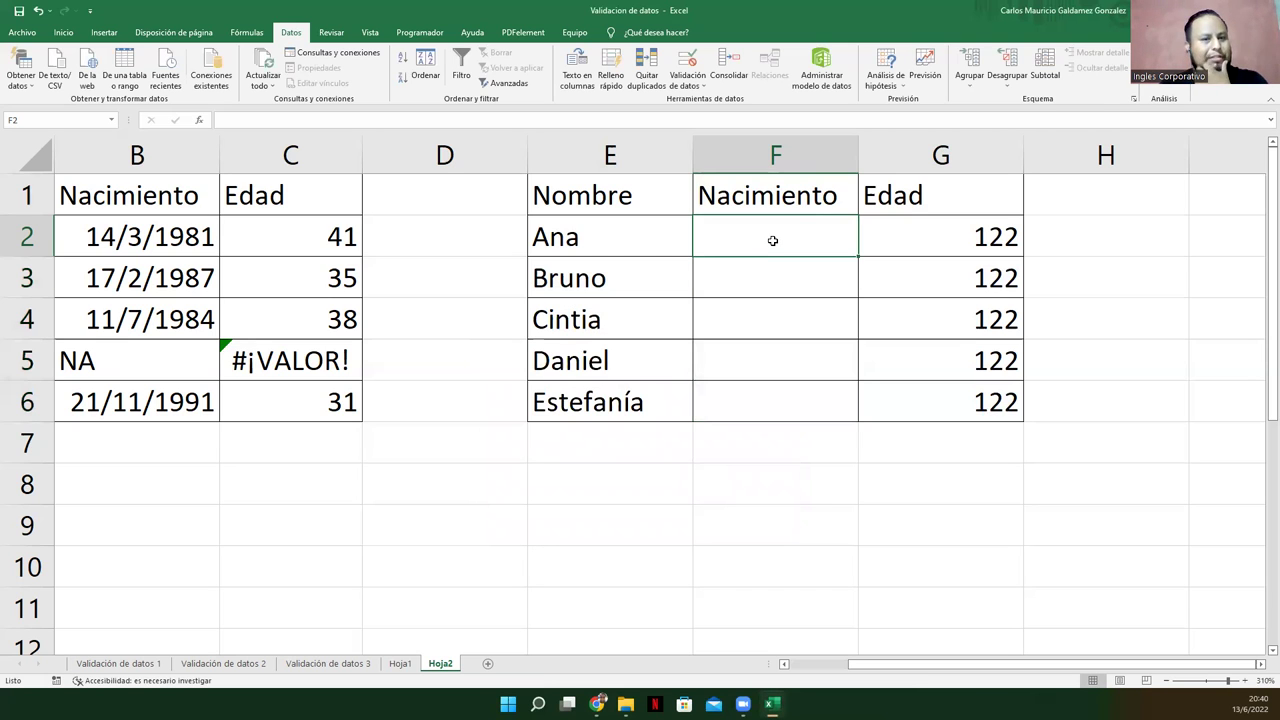
type("14")
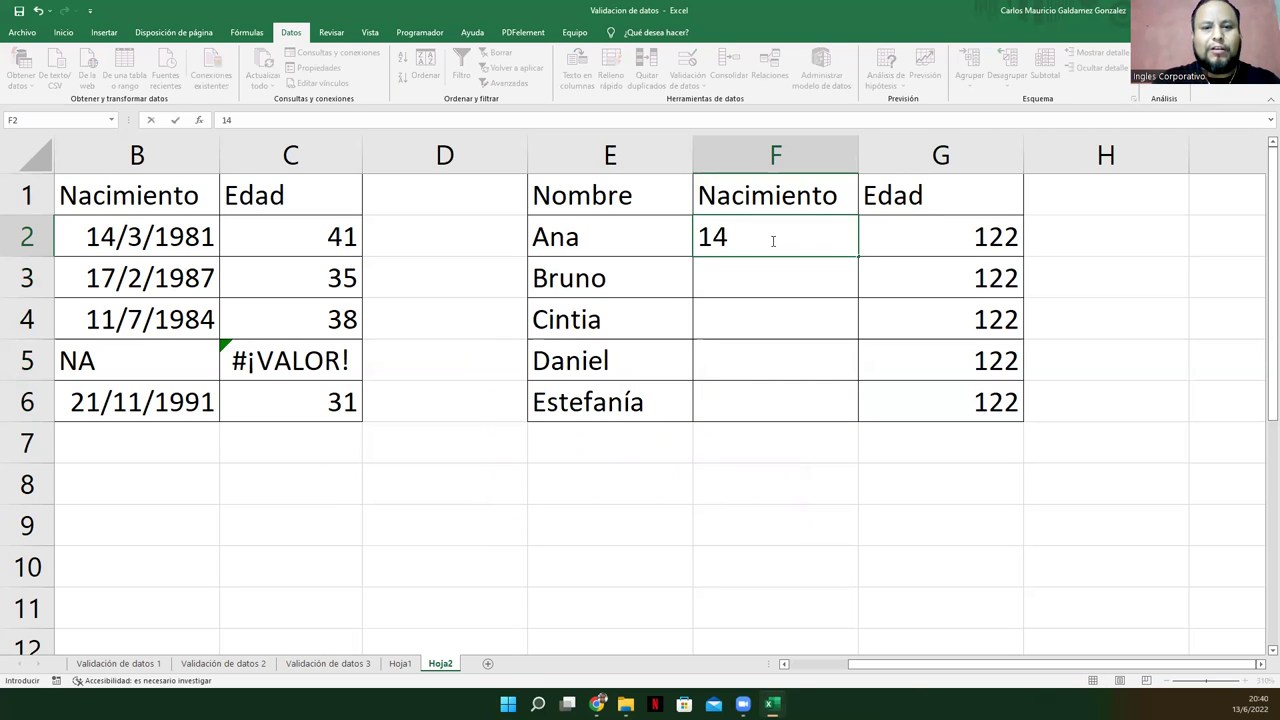
type("/03/")
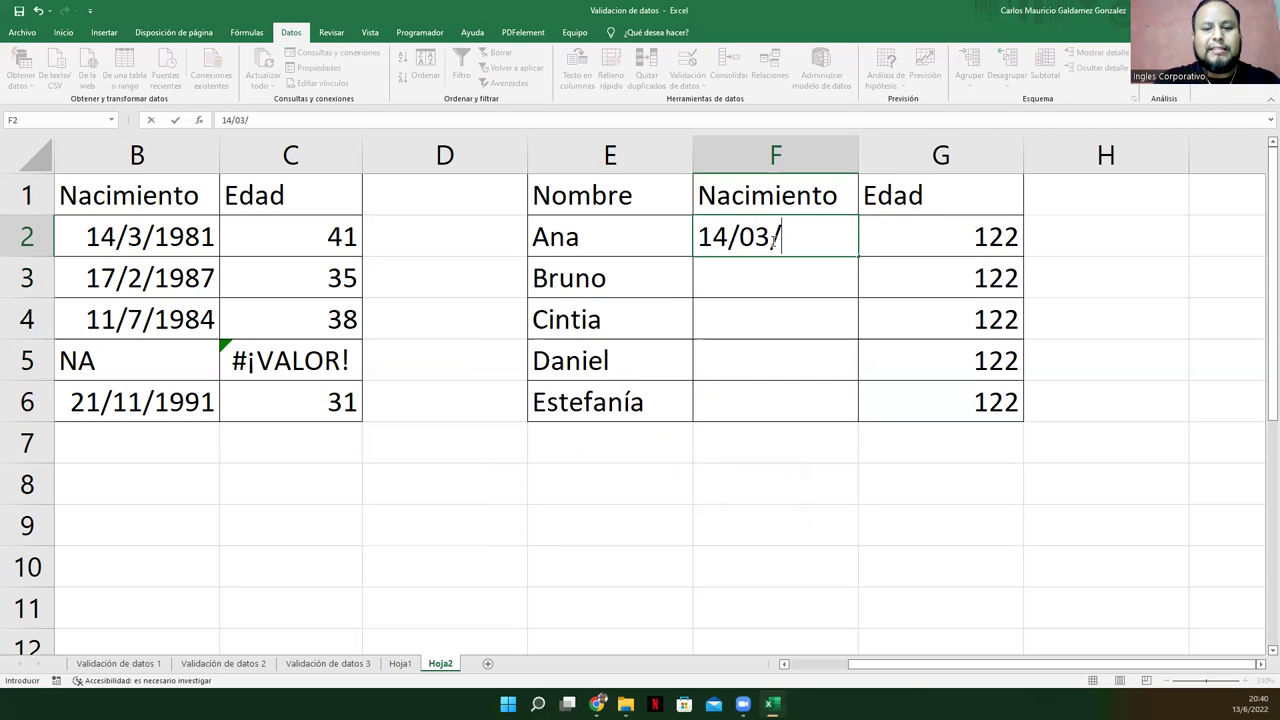
type("19")
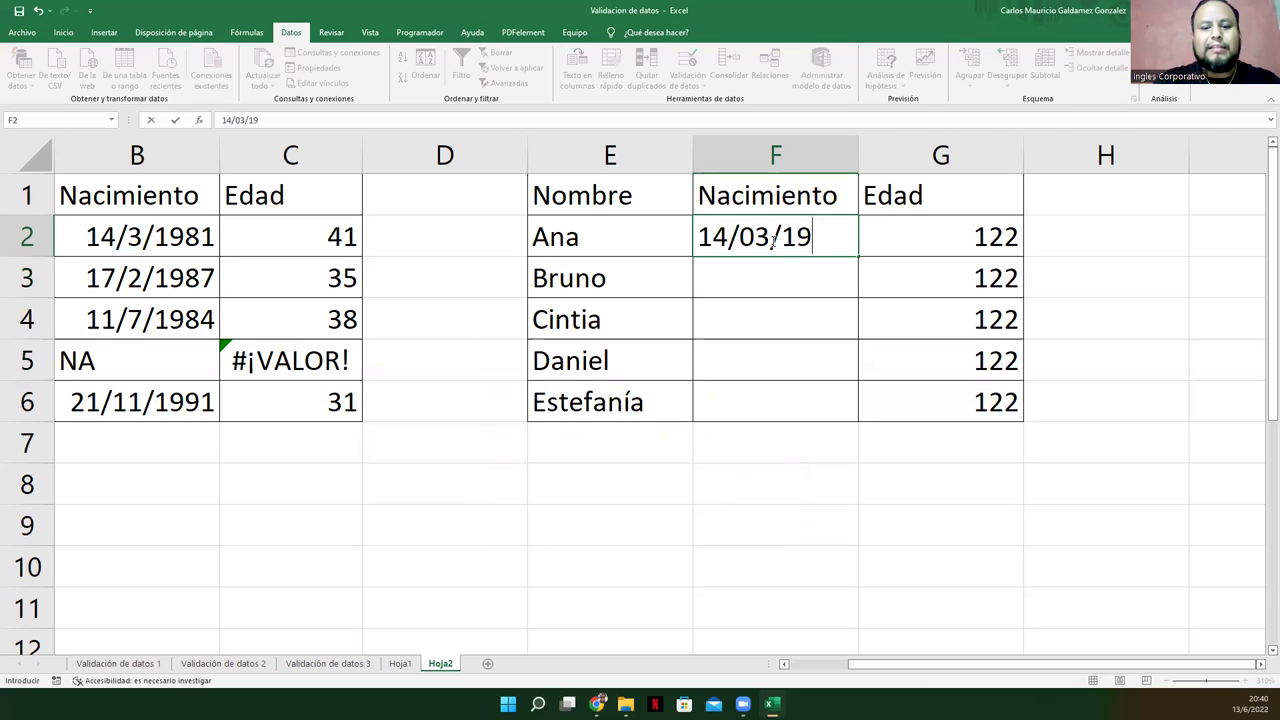
type("59")
key("Return")
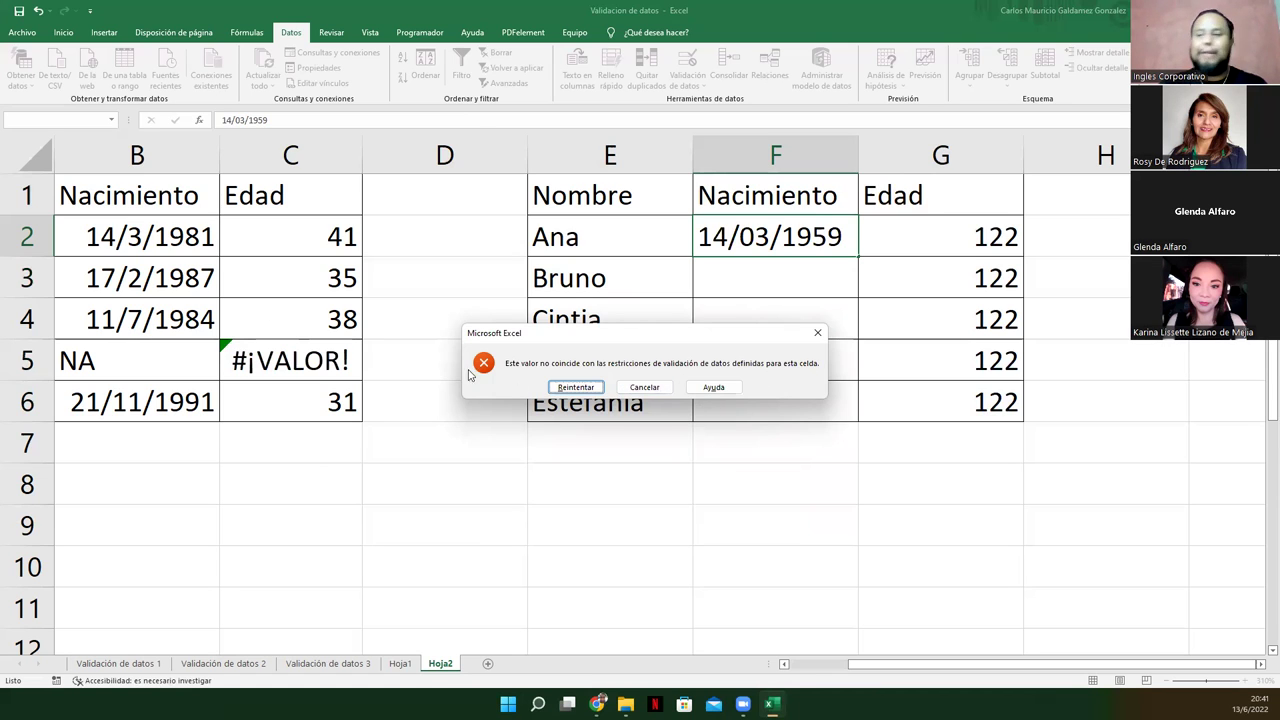
Step: Retry the entry in F2 with the year of the birth date changed to 1960
left_click(576, 387)
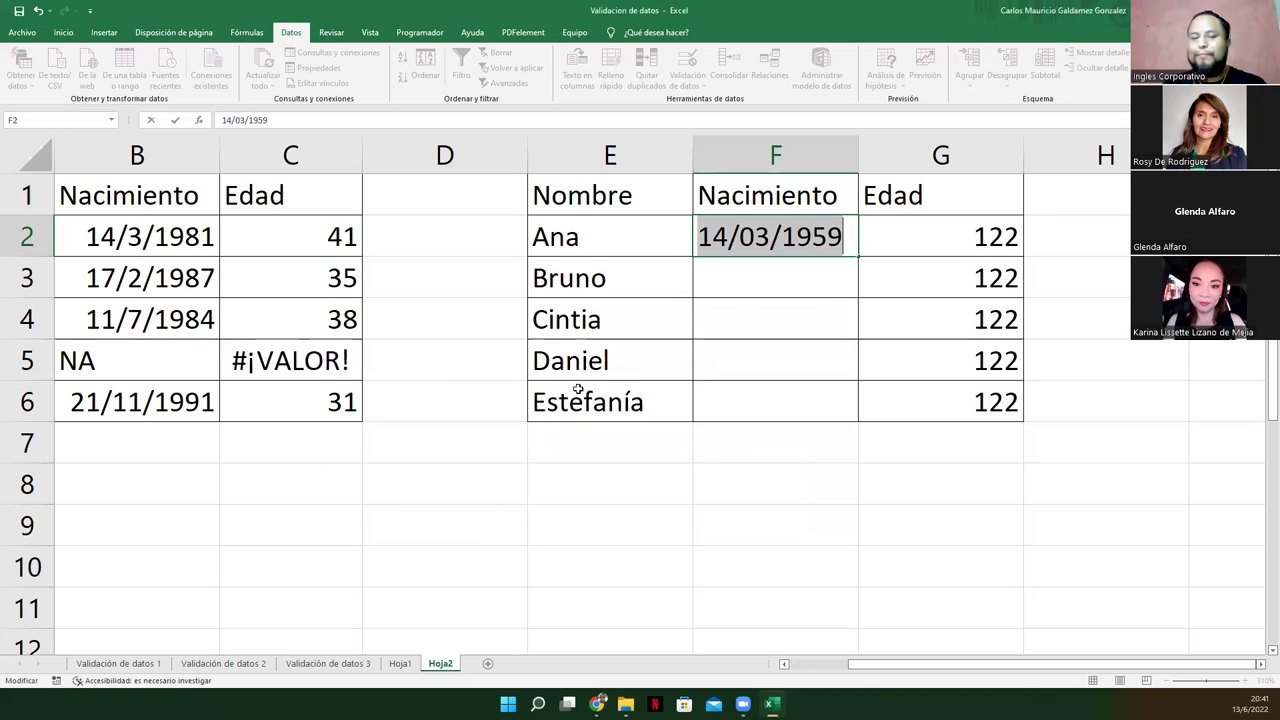
left_click(826, 244)
key("Delete")
key("BackSpace")
type("60")
key("Return")
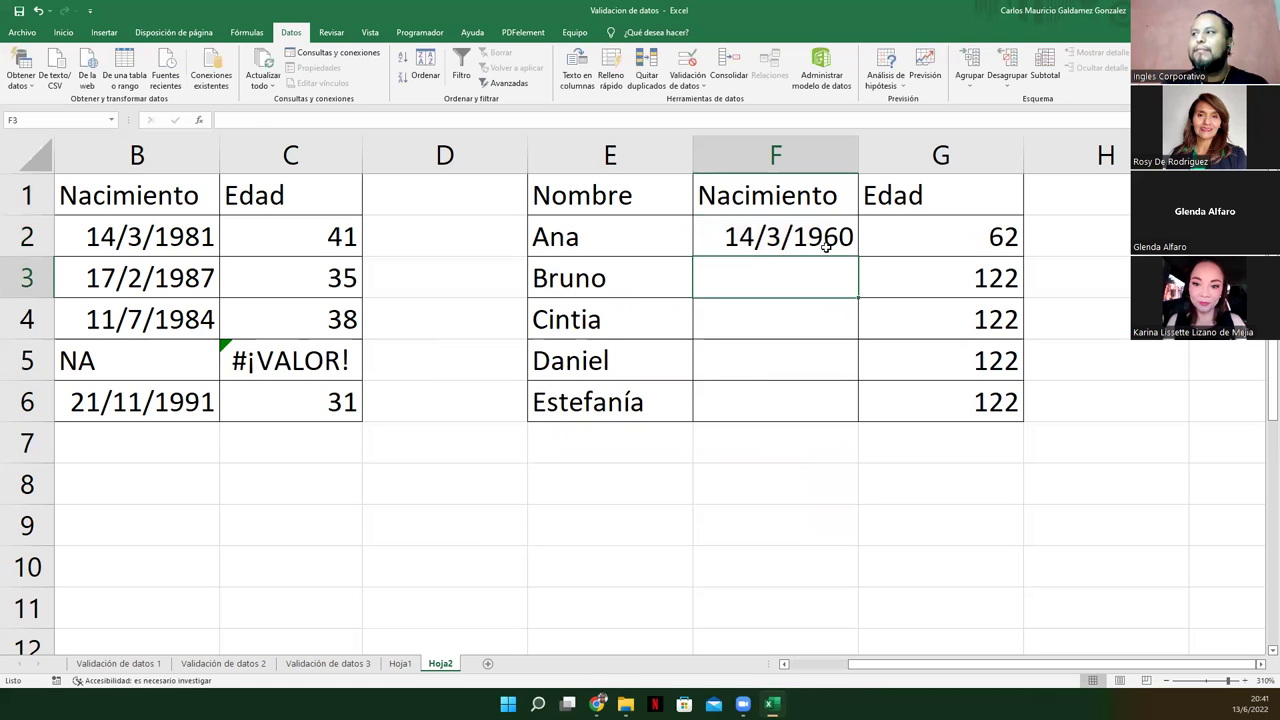
left_click(826, 247)
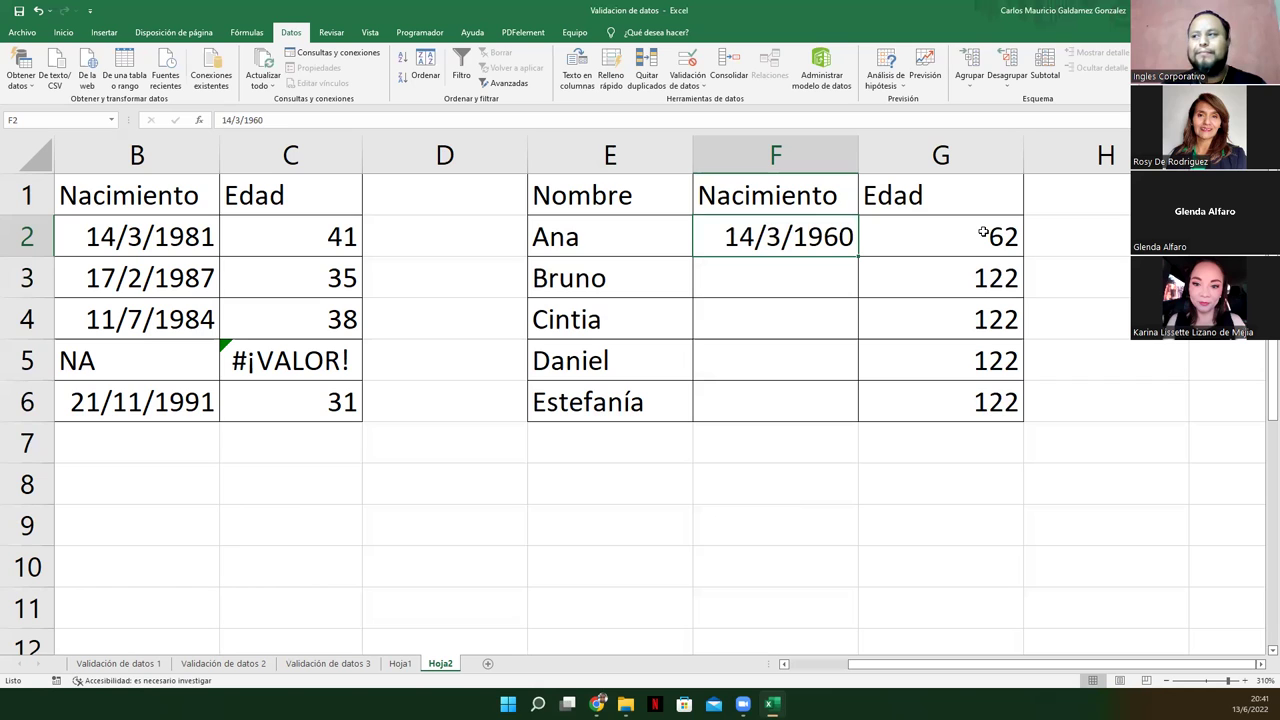
Step: Test the rule with non-date content by trying the text Na in F3
left_click(790, 275)
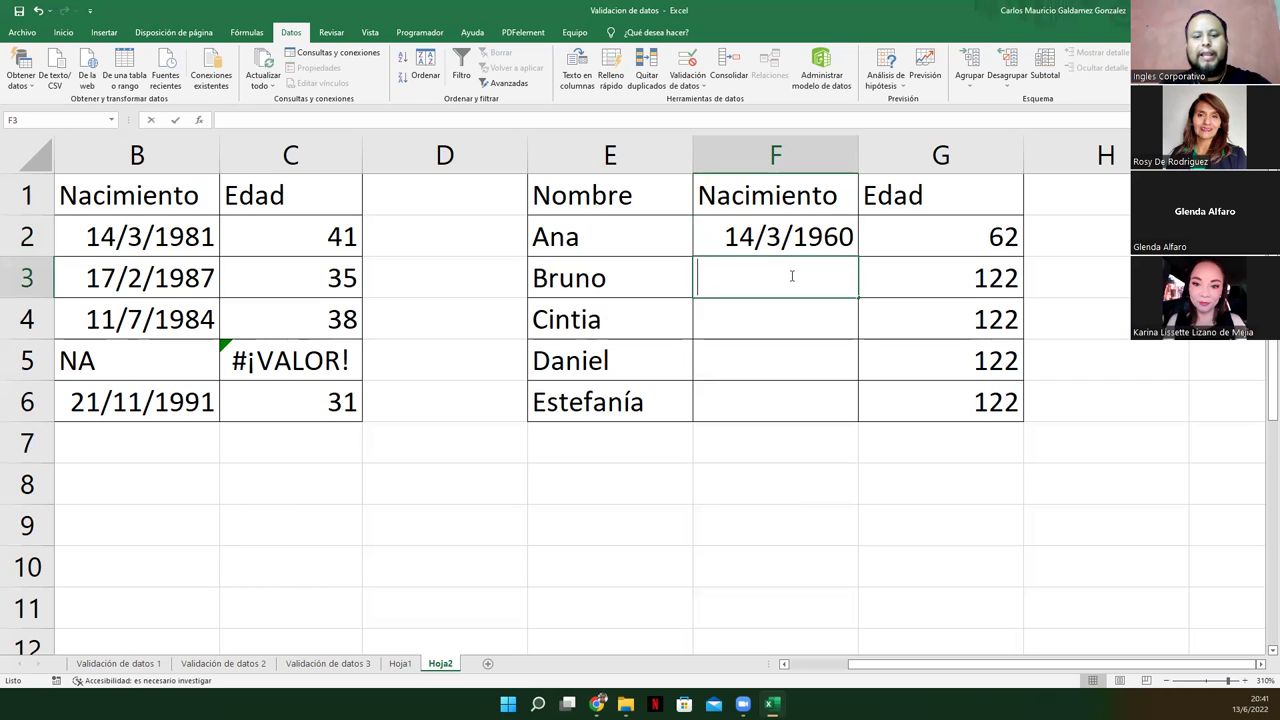
type("Na")
key("Return")
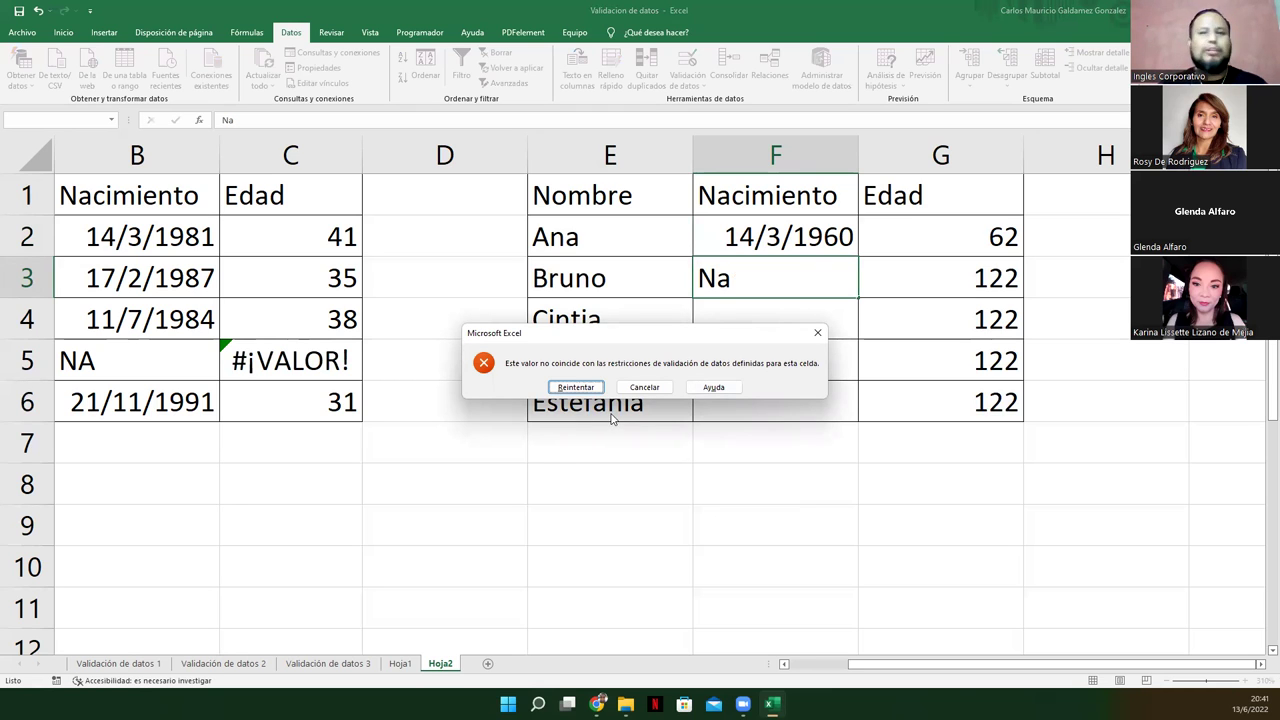
Step: Discard the rejected text in F3 and give the validation of F2:F6 an input message titled "Coloque fecha"
left_click(637, 388)
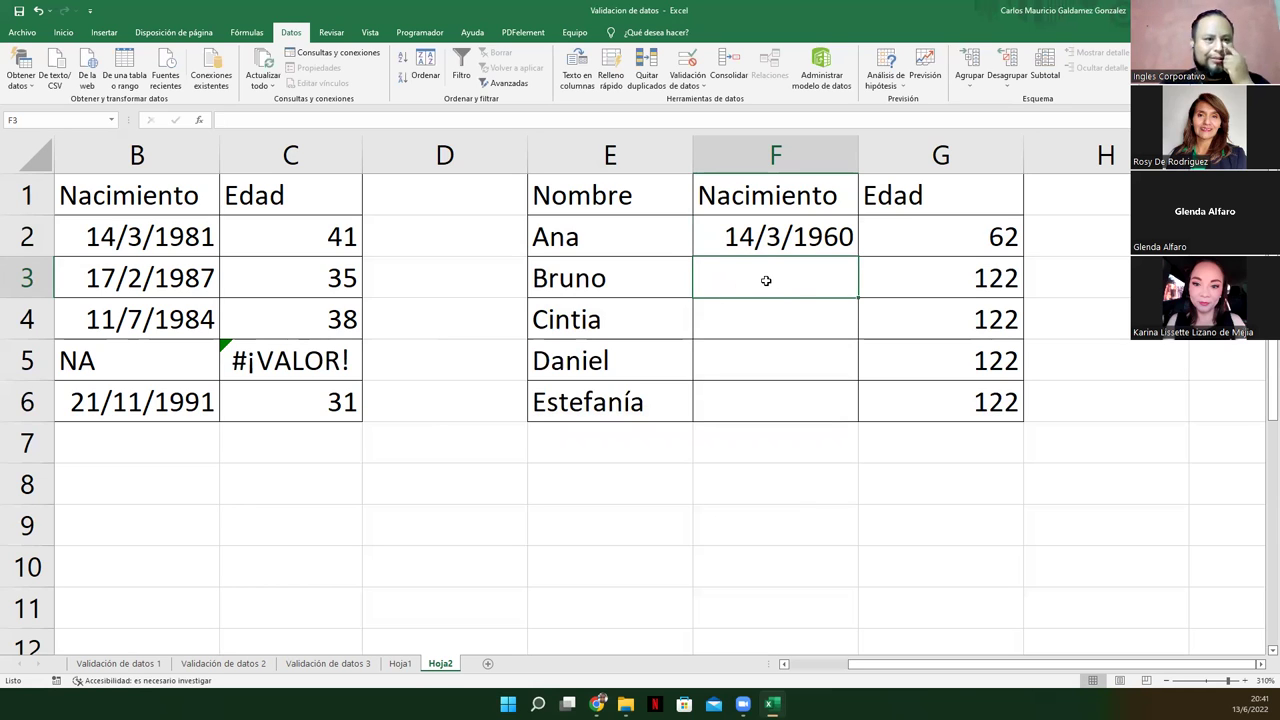
left_click_drag(731, 236, 749, 402)
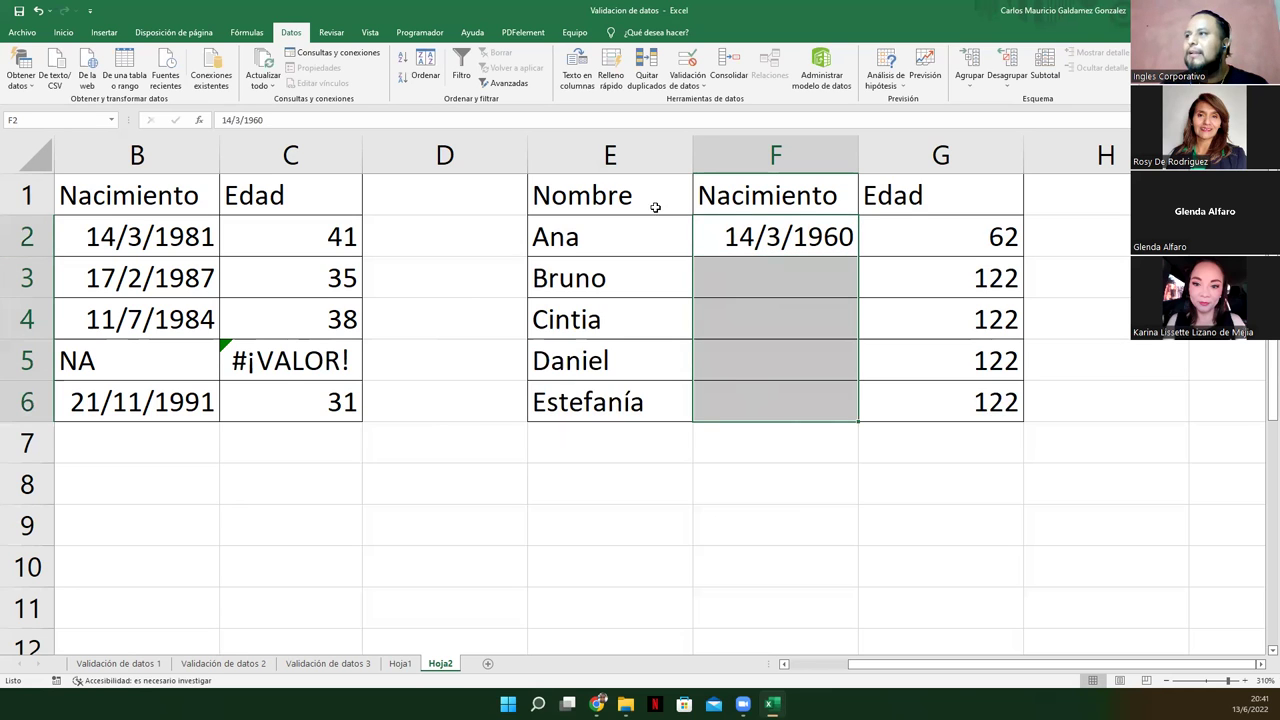
left_click(688, 66)
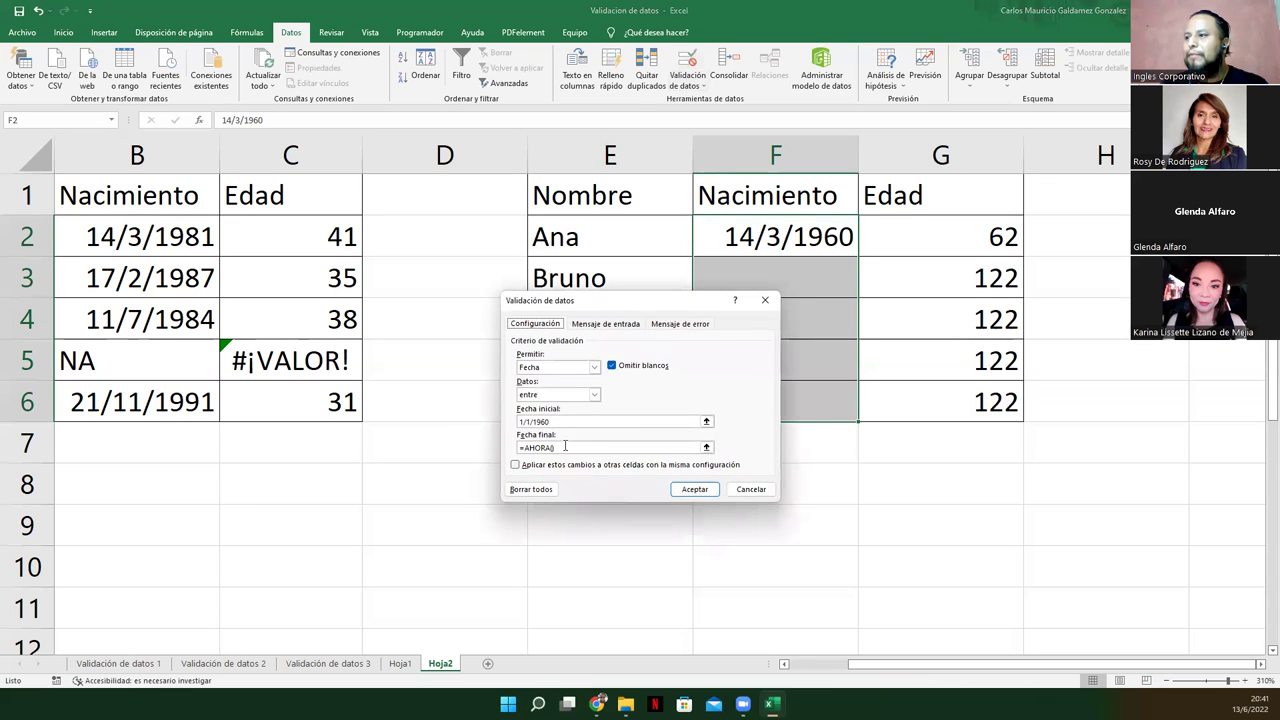
left_click(593, 325)
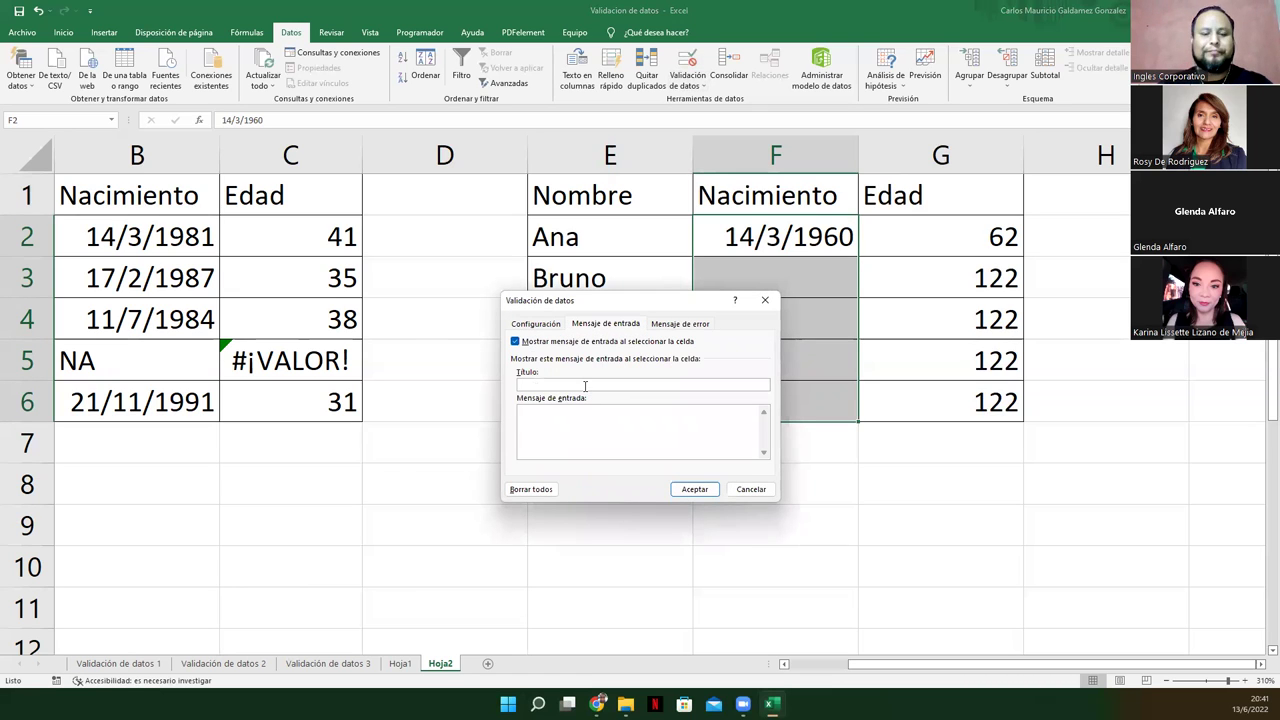
type("Coloque u")
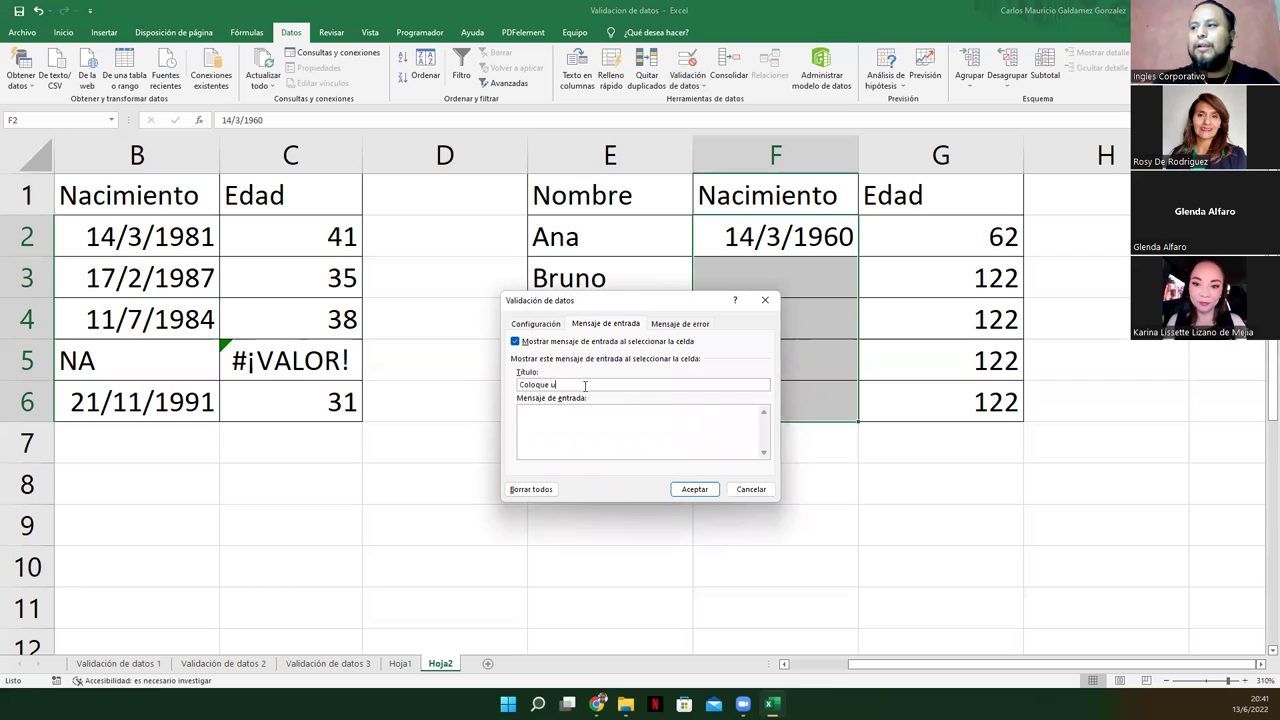
key("BackSpace")
type("fecha")
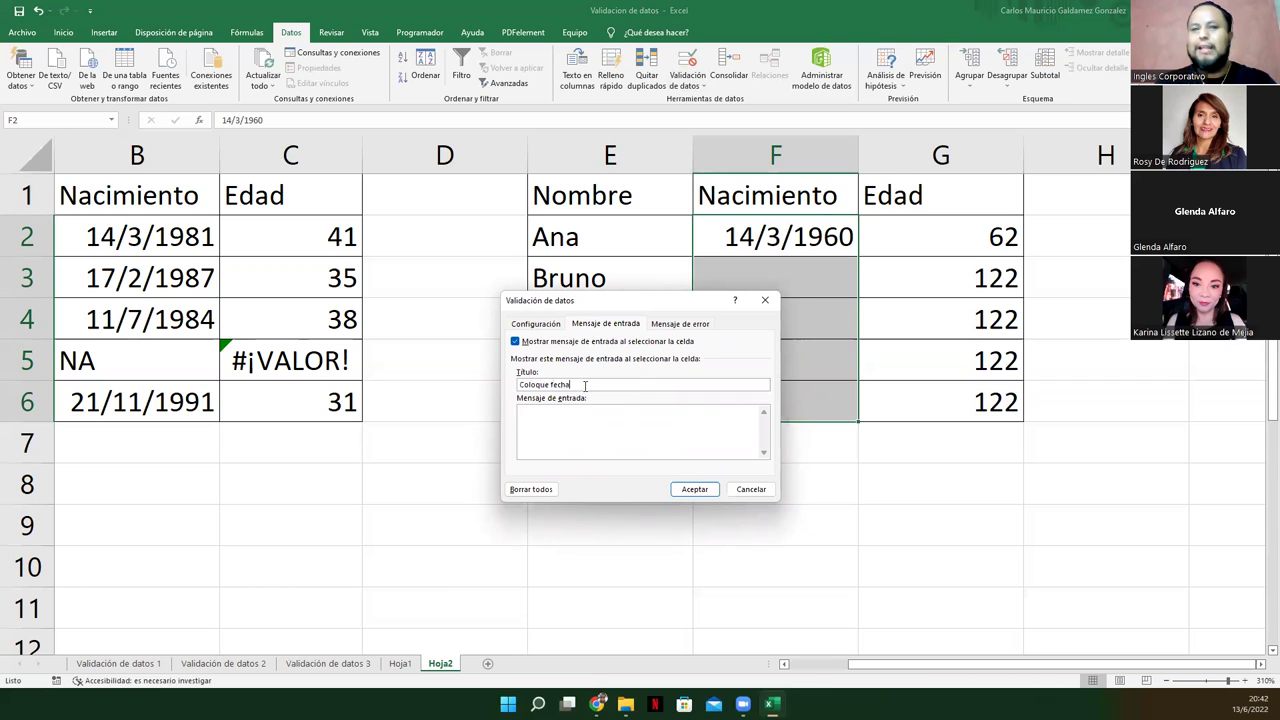
Step: Set the input message text to "La fecha debe coincidir entre 01/01/1960 hasta la fecha actual." and apply the validation
left_click(573, 413)
type("La fe")
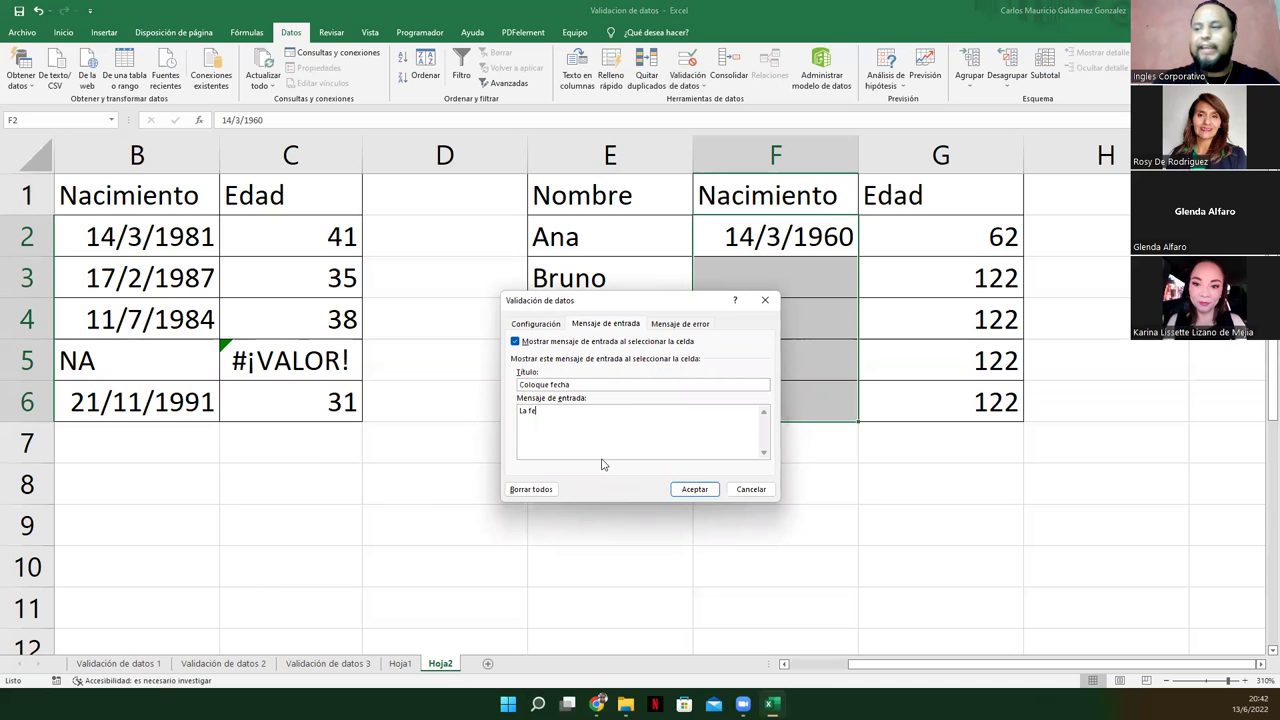
type("cha debe coi")
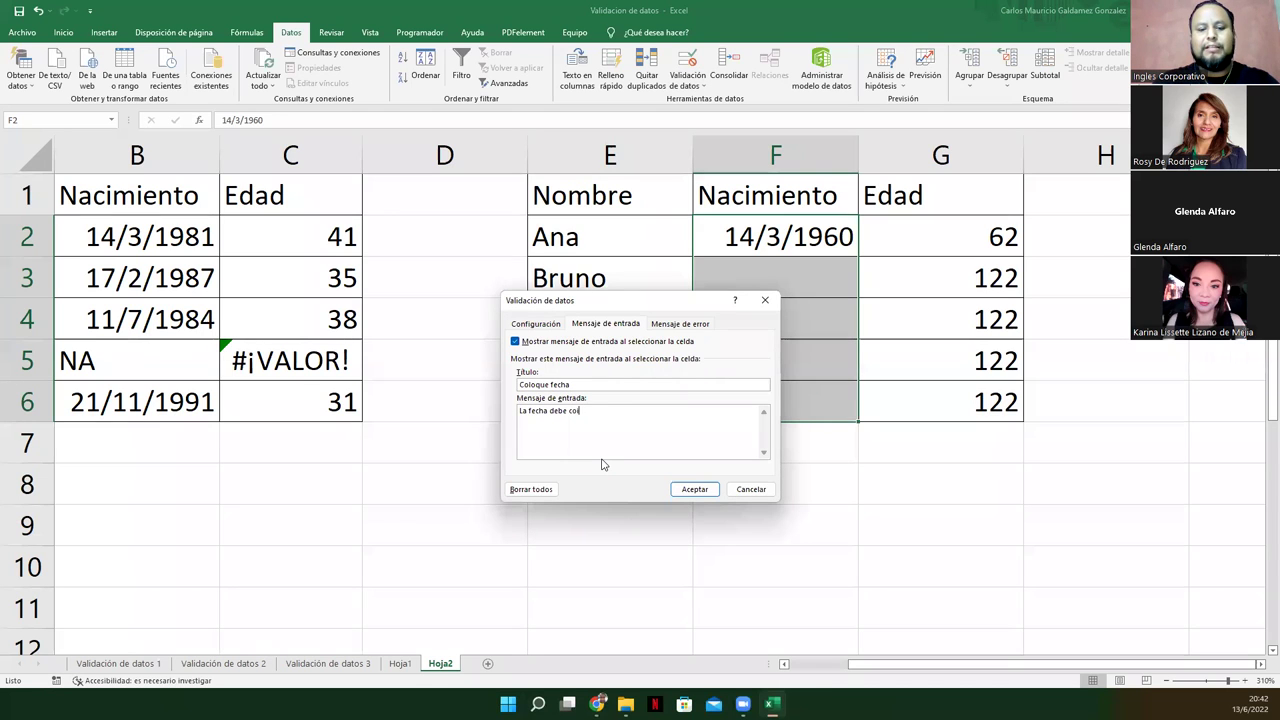
type("ncidir entre ")
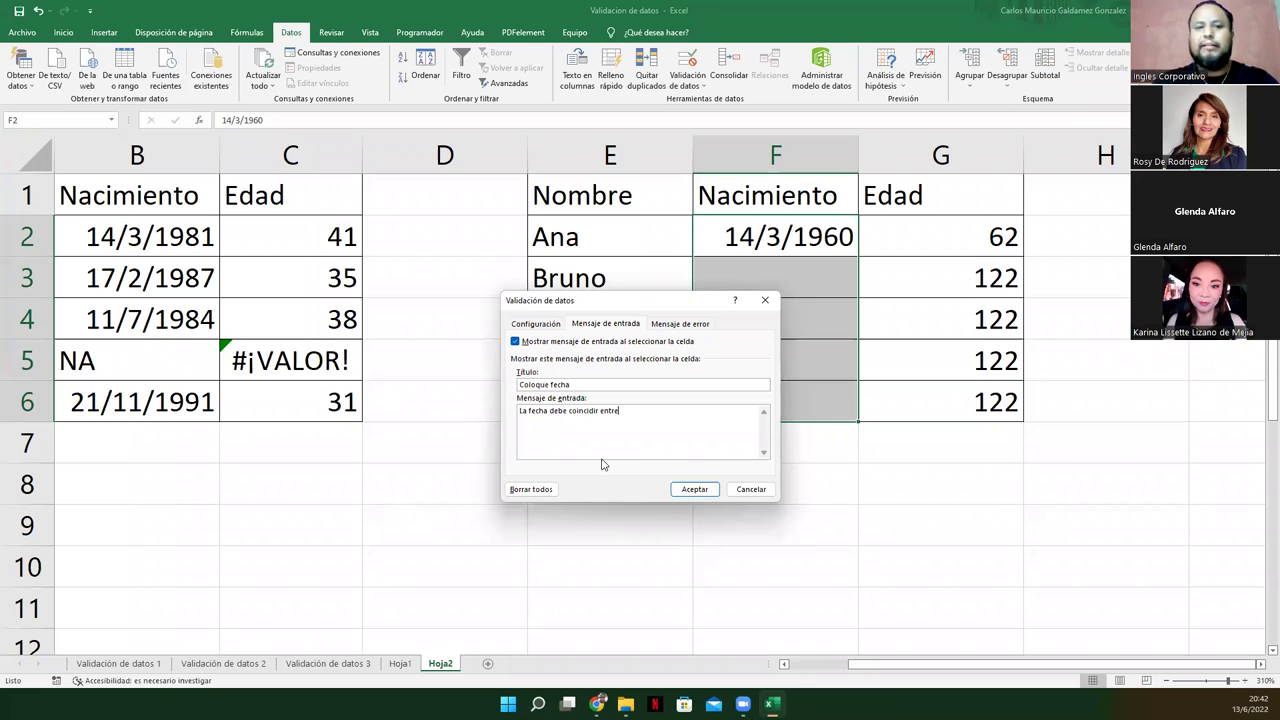
type("01/")
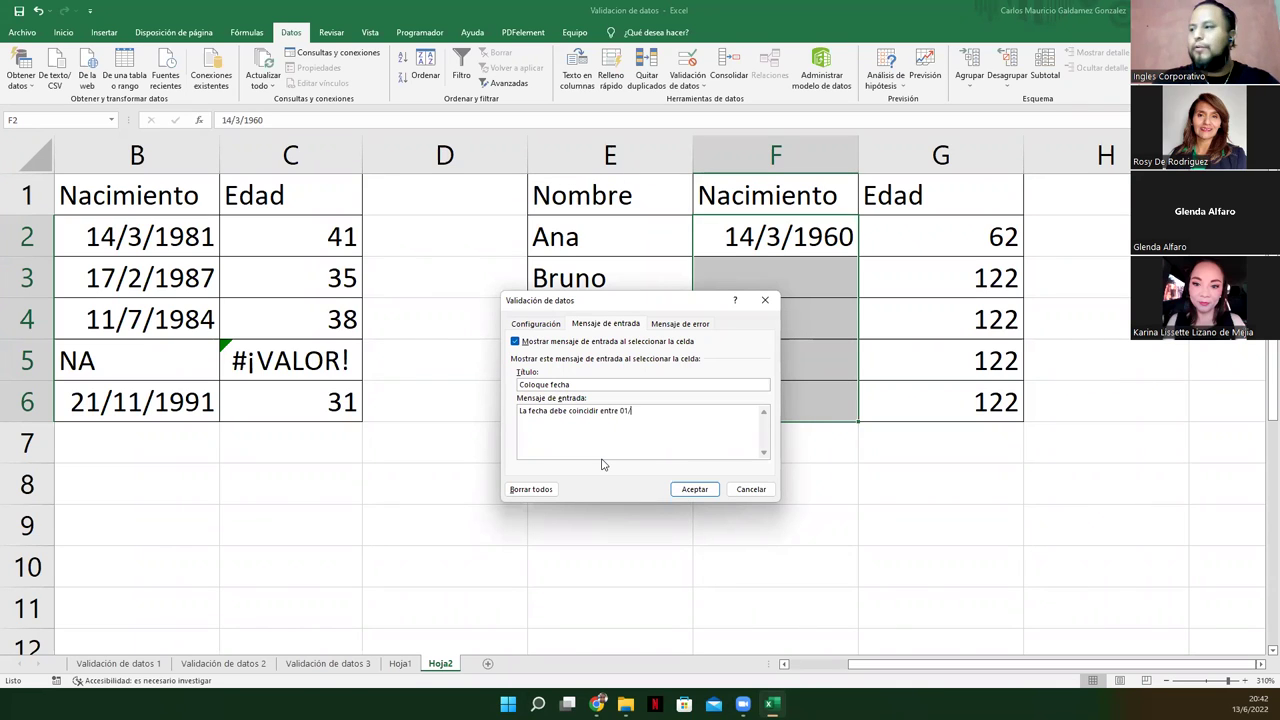
type("01/199")
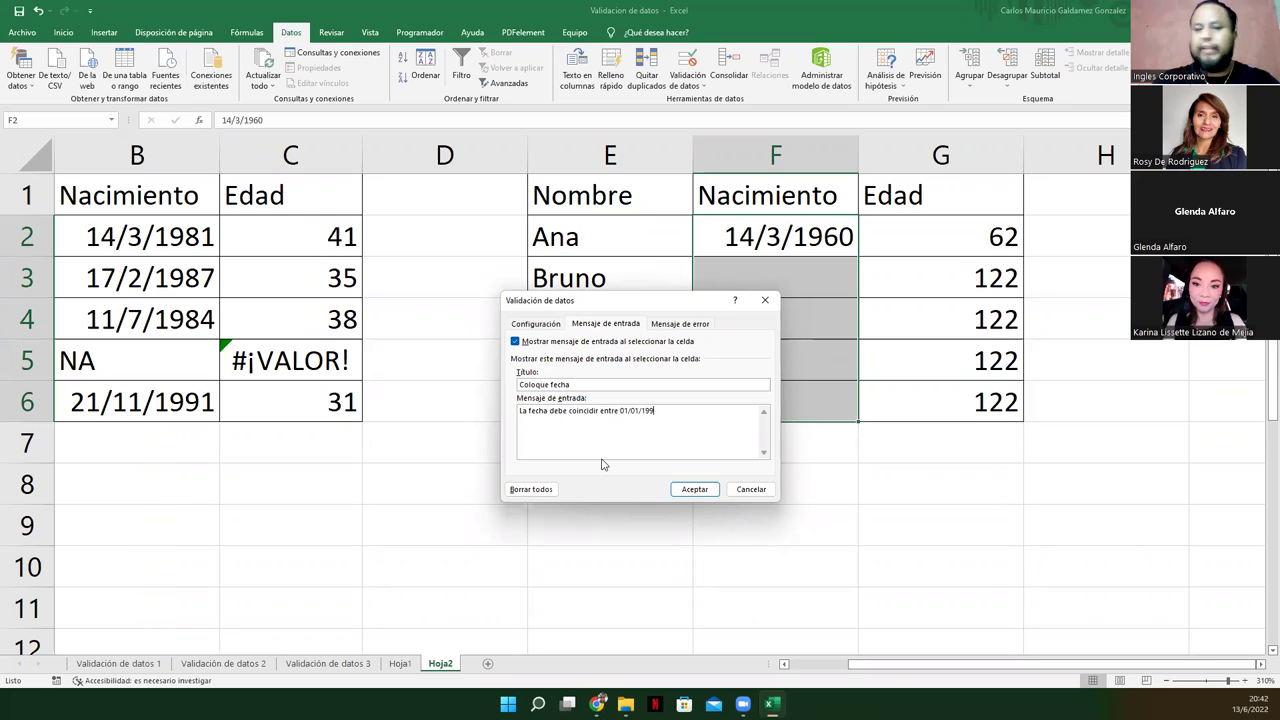
key("BackSpace")
type("960 ha")
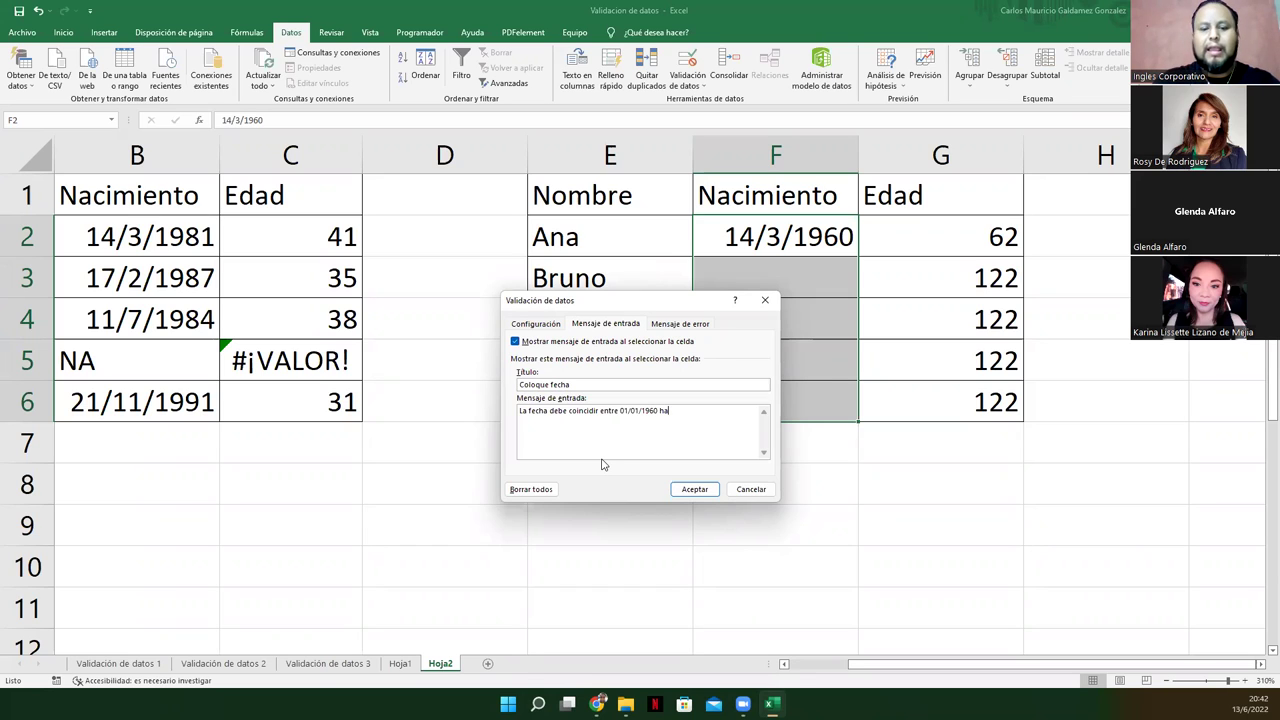
type("sta la fecha actual.")
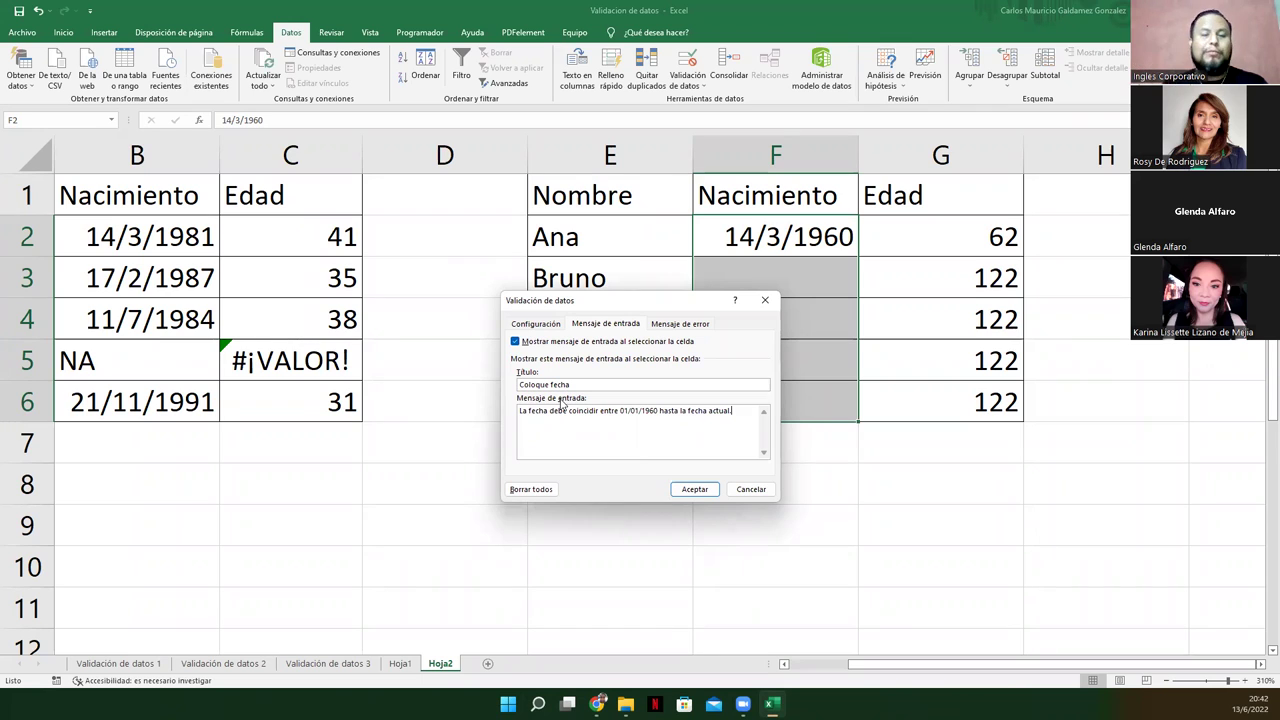
left_click(690, 489)
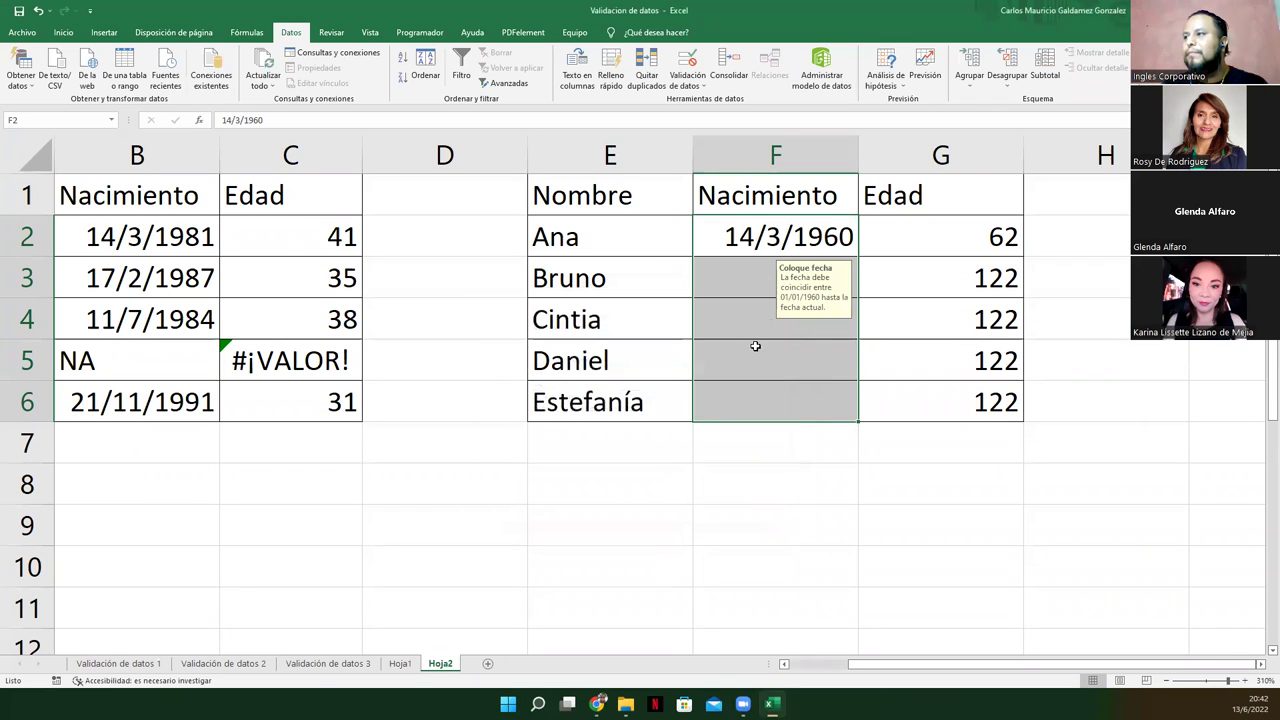
Step: Check the input message on each of the empty birth date cells F3 to F6
left_click(735, 278)
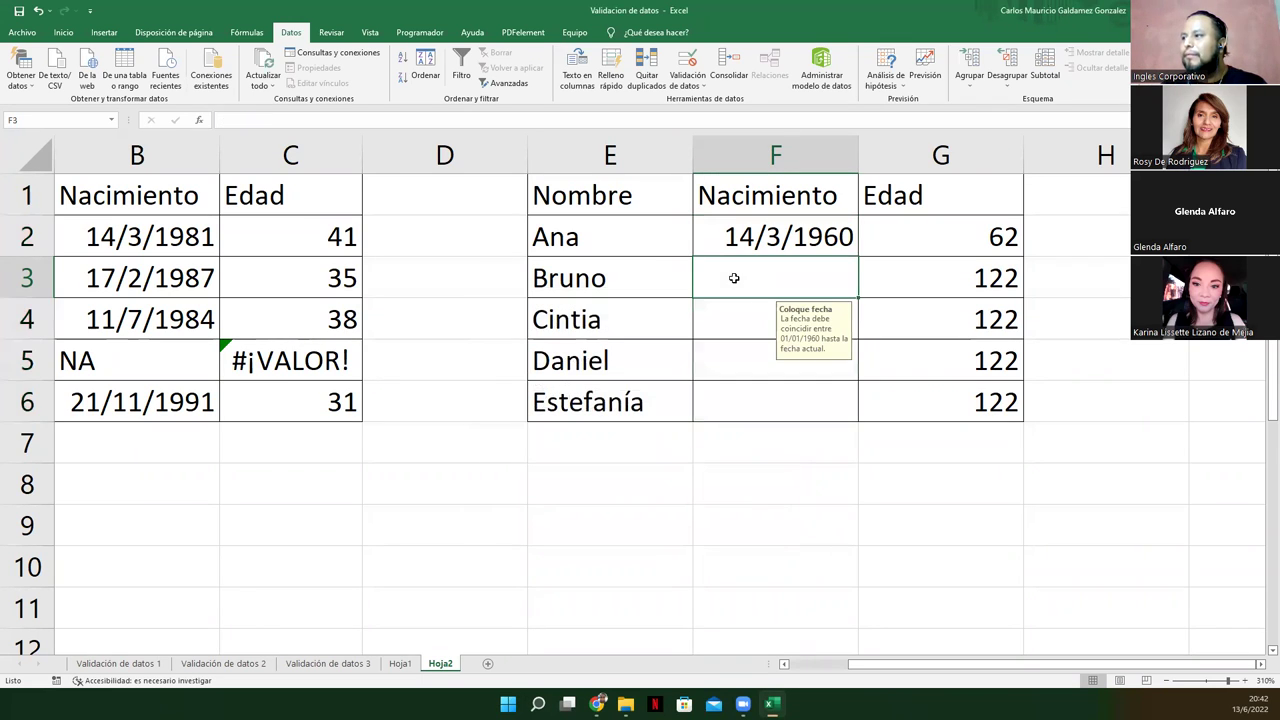
left_click(736, 319)
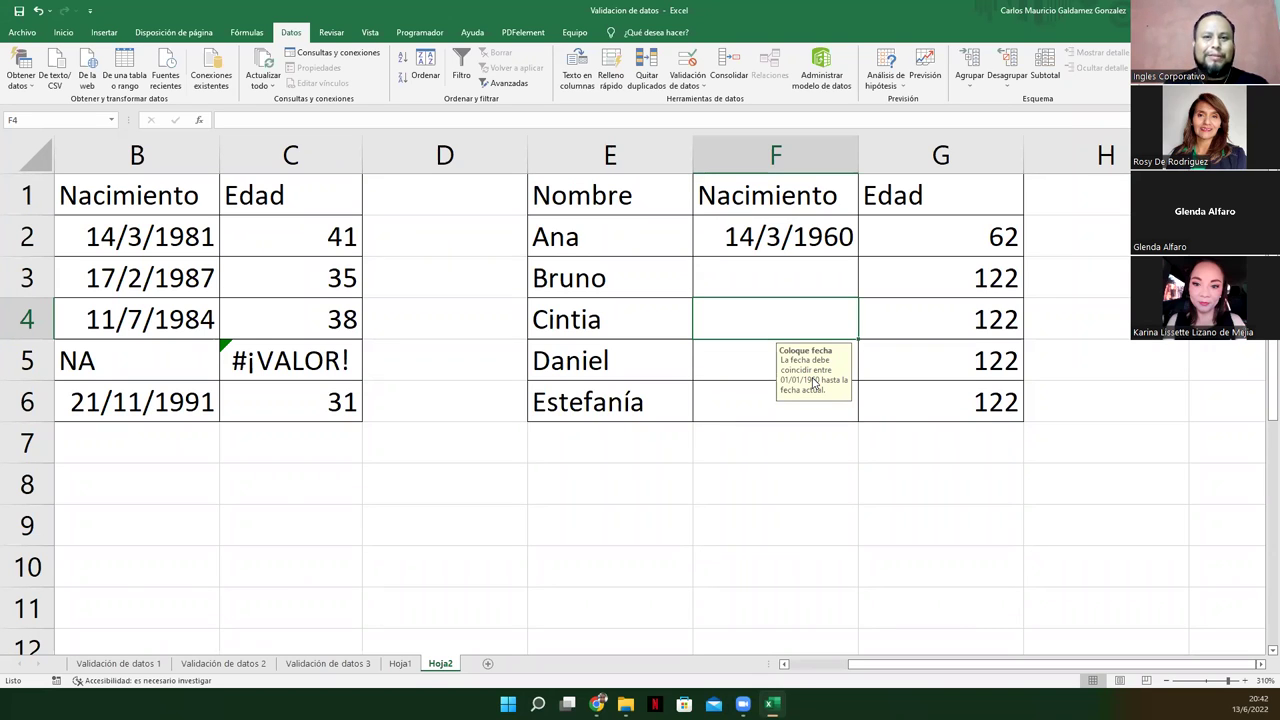
left_click(739, 366)
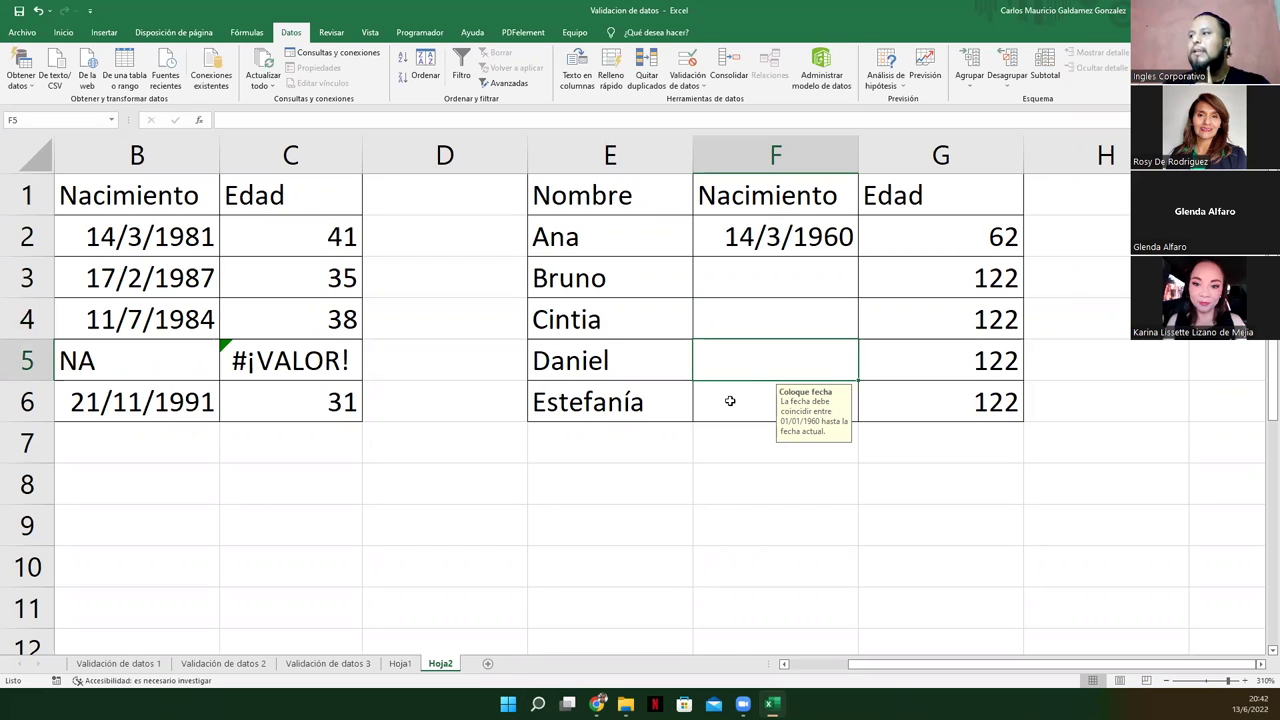
left_click(730, 400)
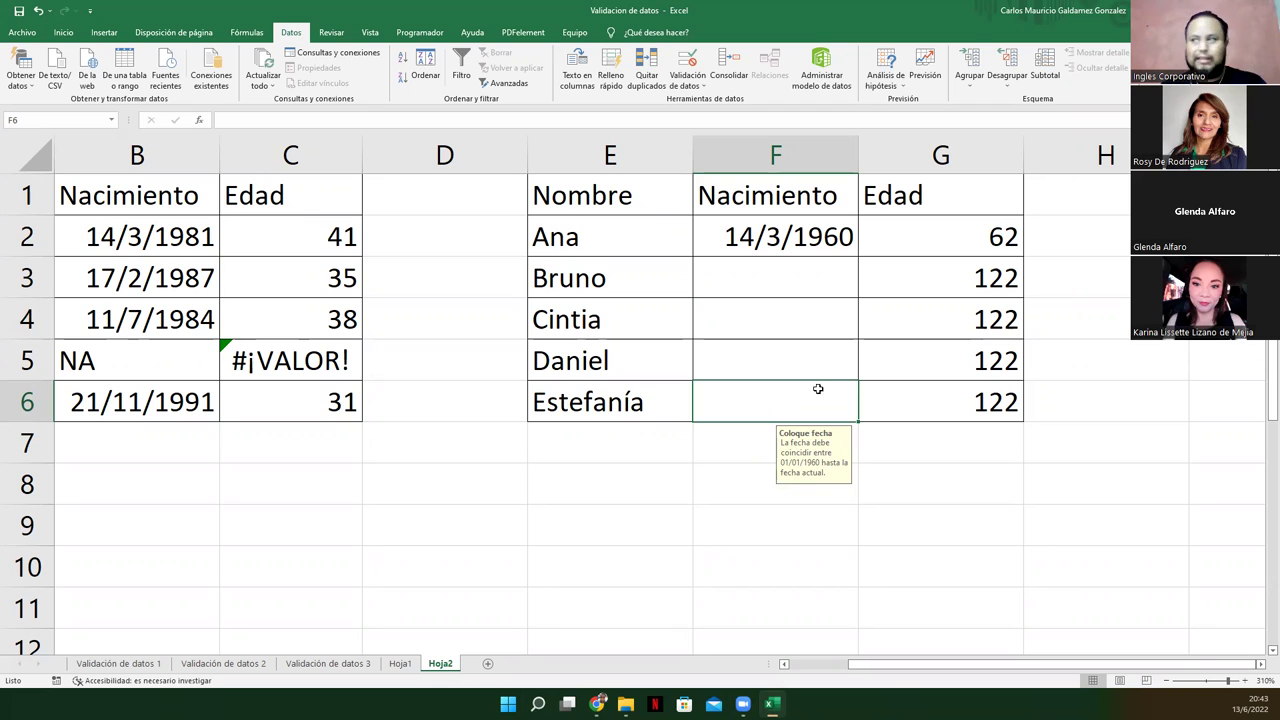
Step: Test the rule by trying a birth date with the year 2025 in F3, after the permitted end date, and cancel the entry
left_click(798, 290)
type("14&")
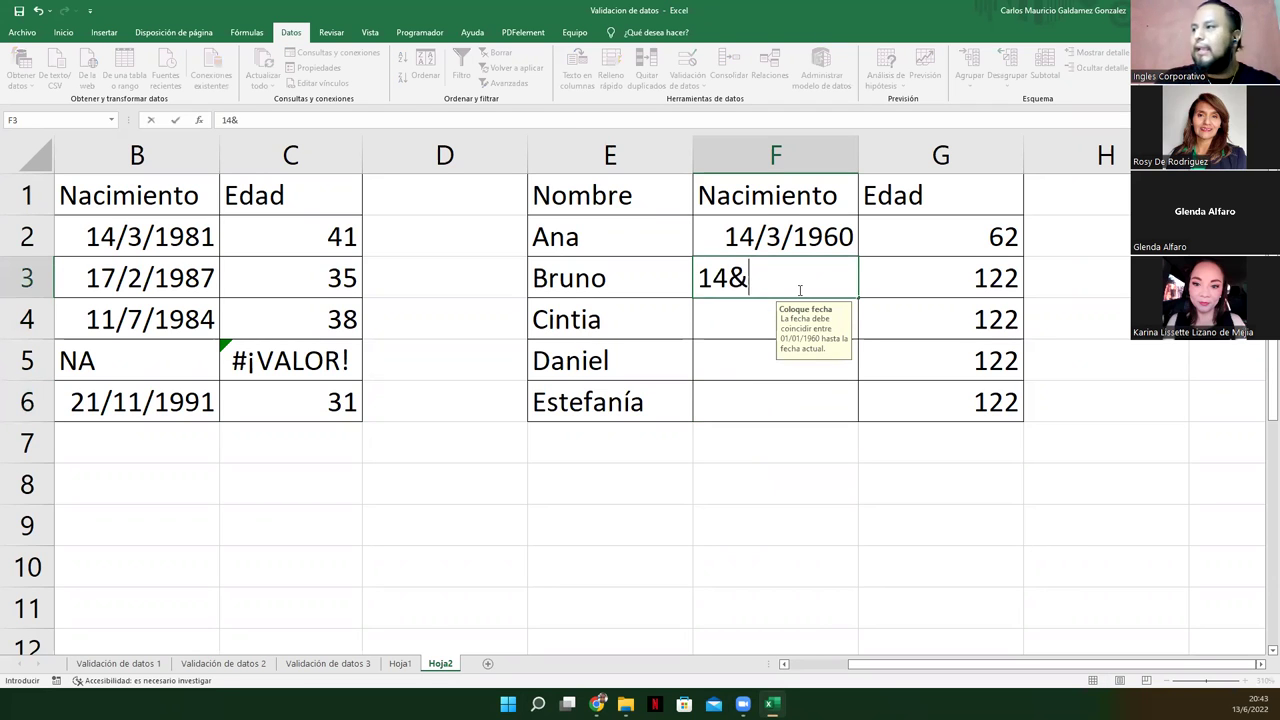
key("BackSpace")
type("/")
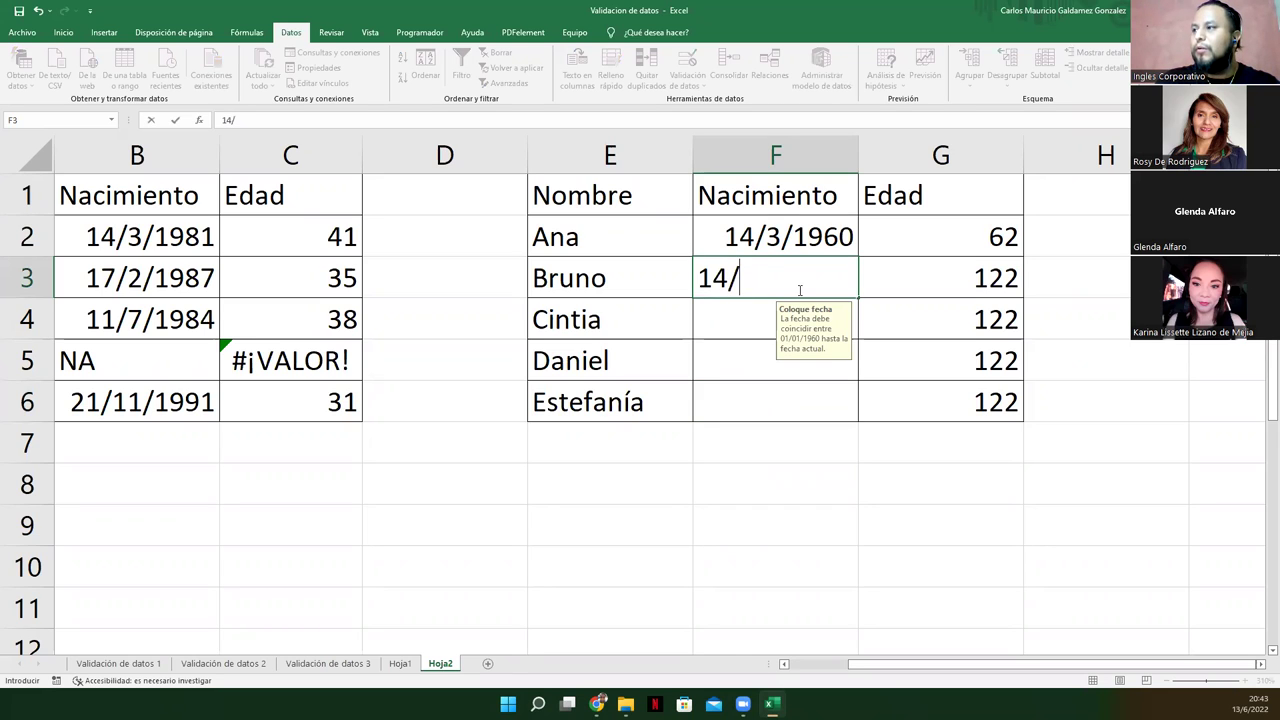
type("6/")
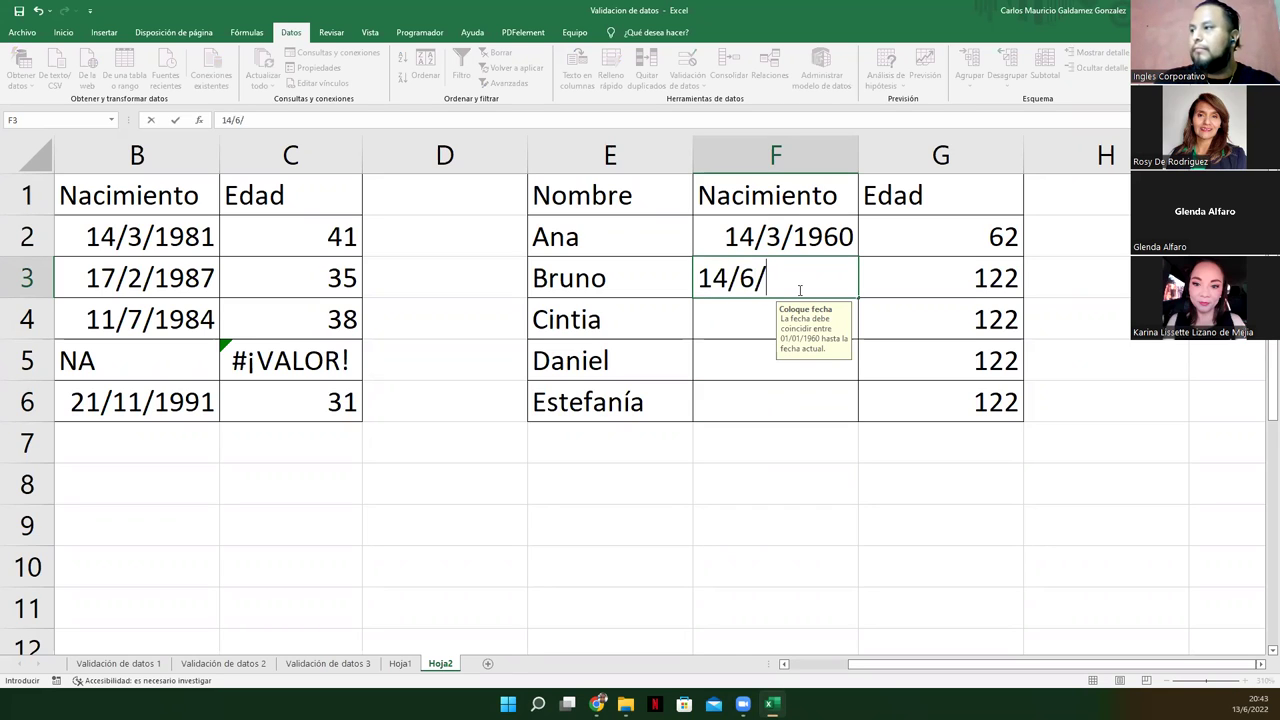
type("2025")
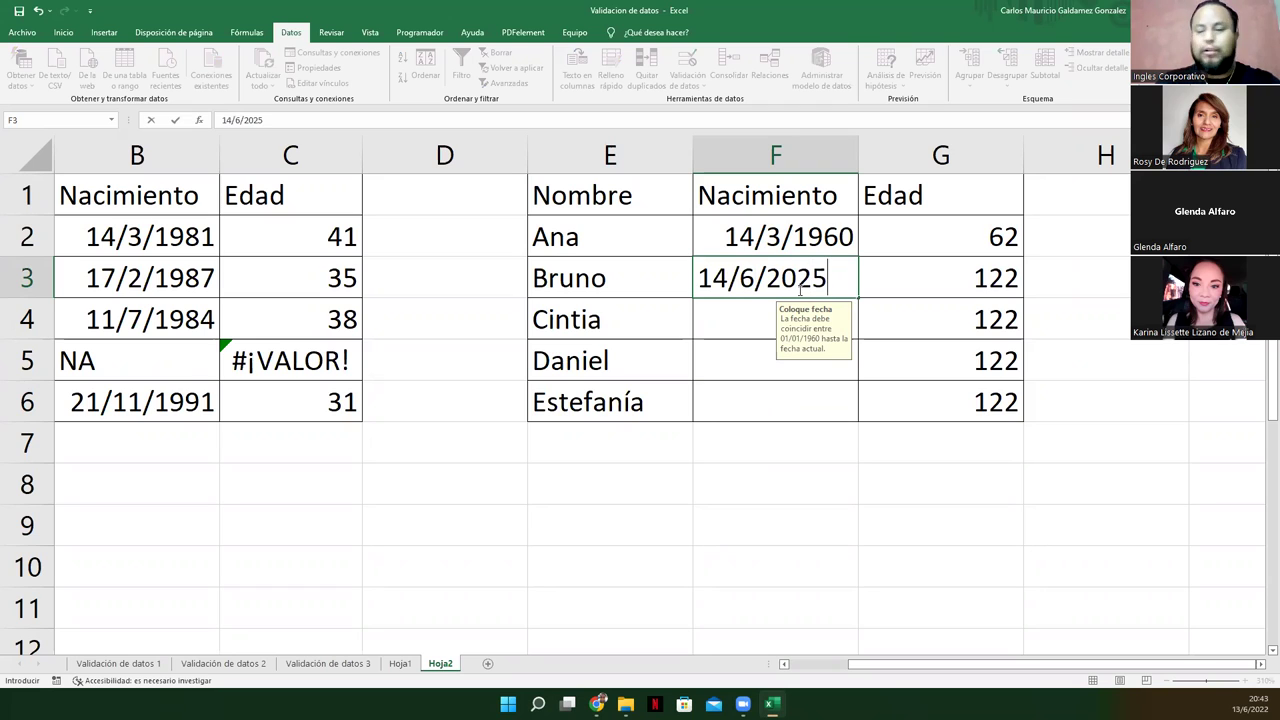
key("Return")
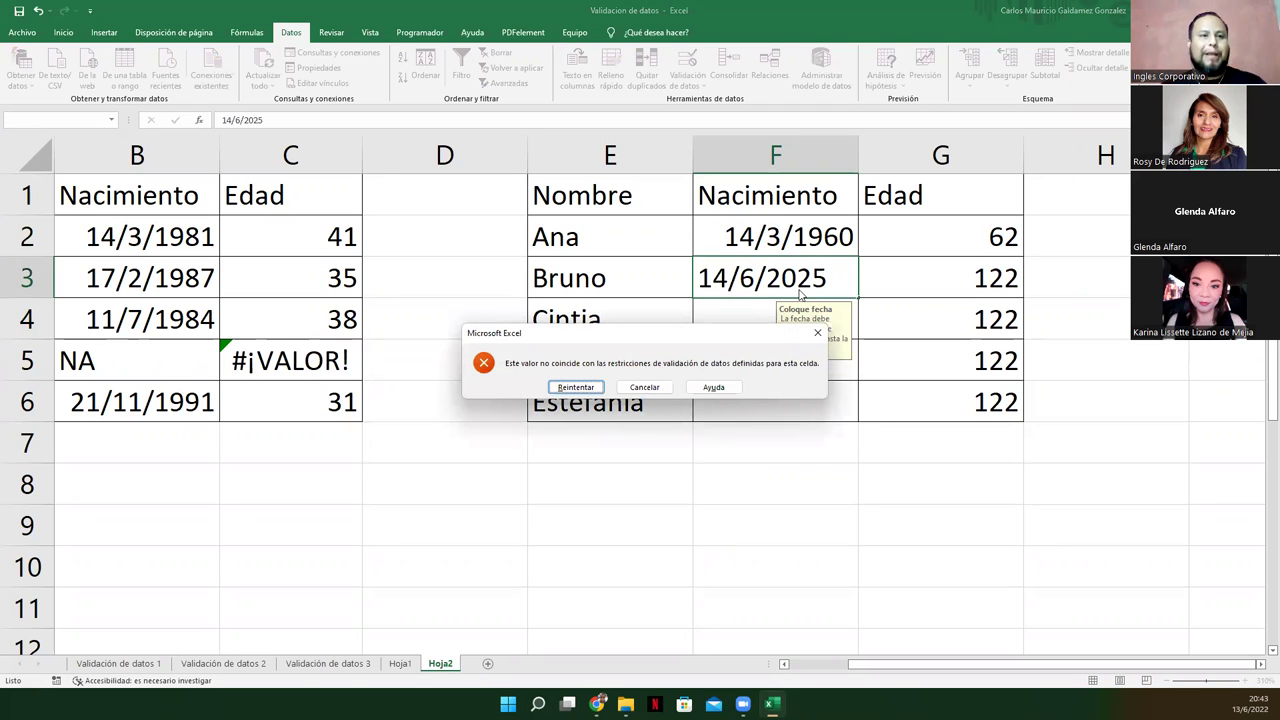
left_click(644, 387)
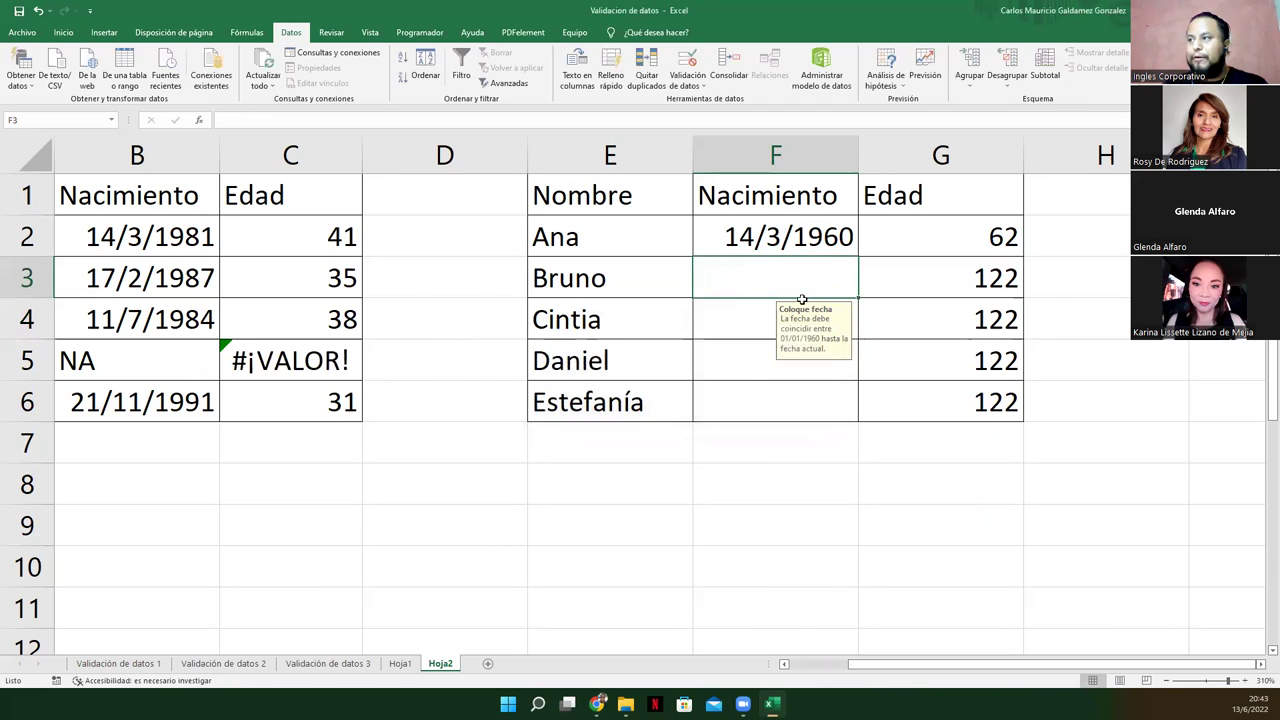
Step: Review the error alert styles in the validation of F2:F6 and choose the Alto style
left_click_drag(776, 240, 754, 396)
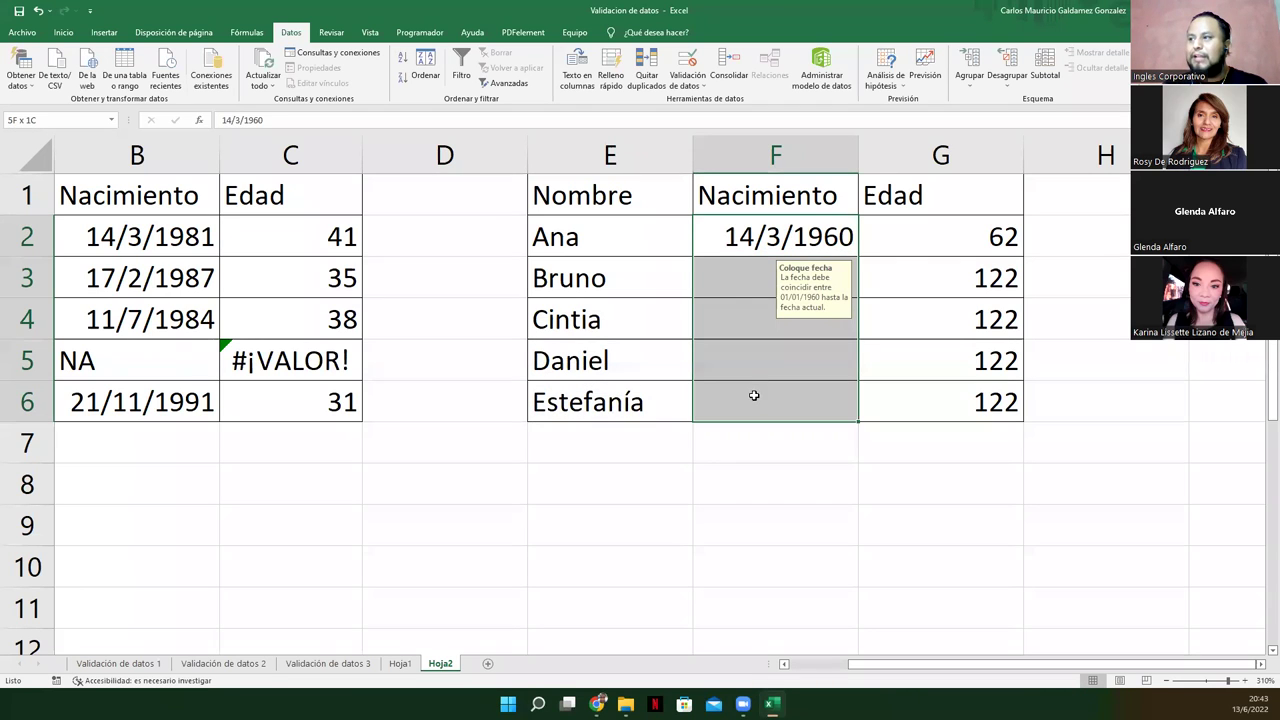
left_click(679, 65)
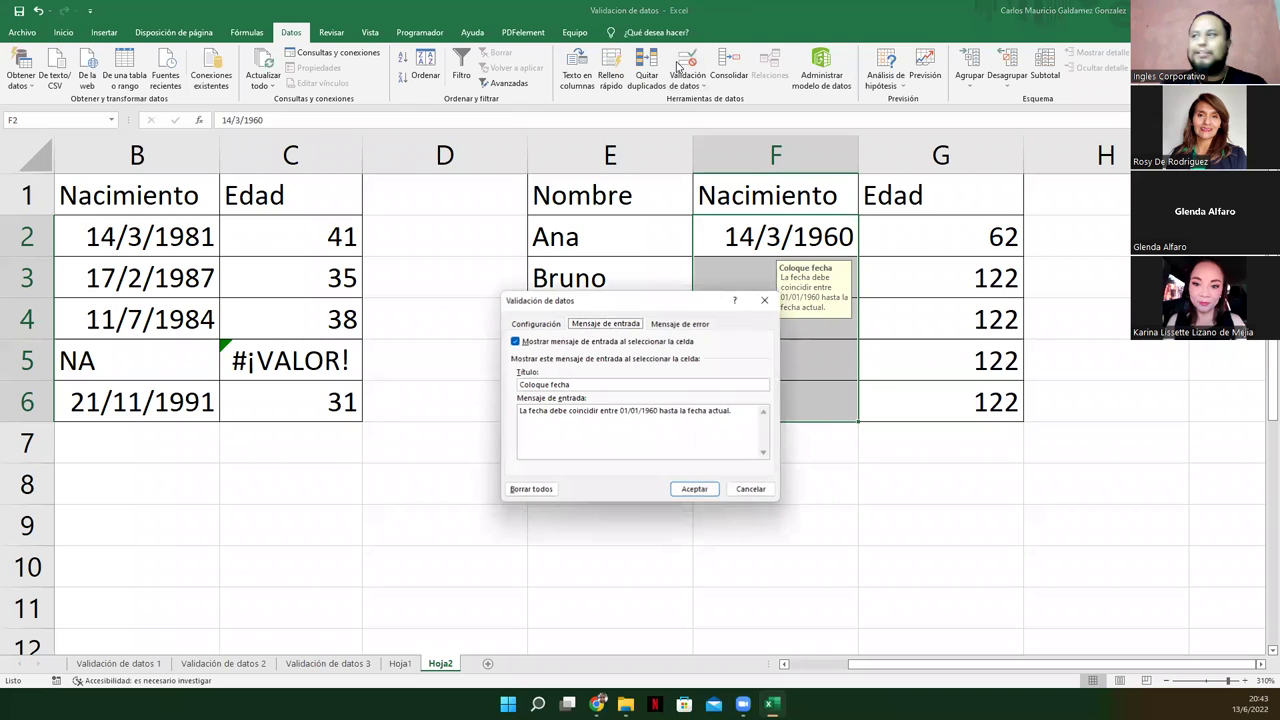
left_click(676, 325)
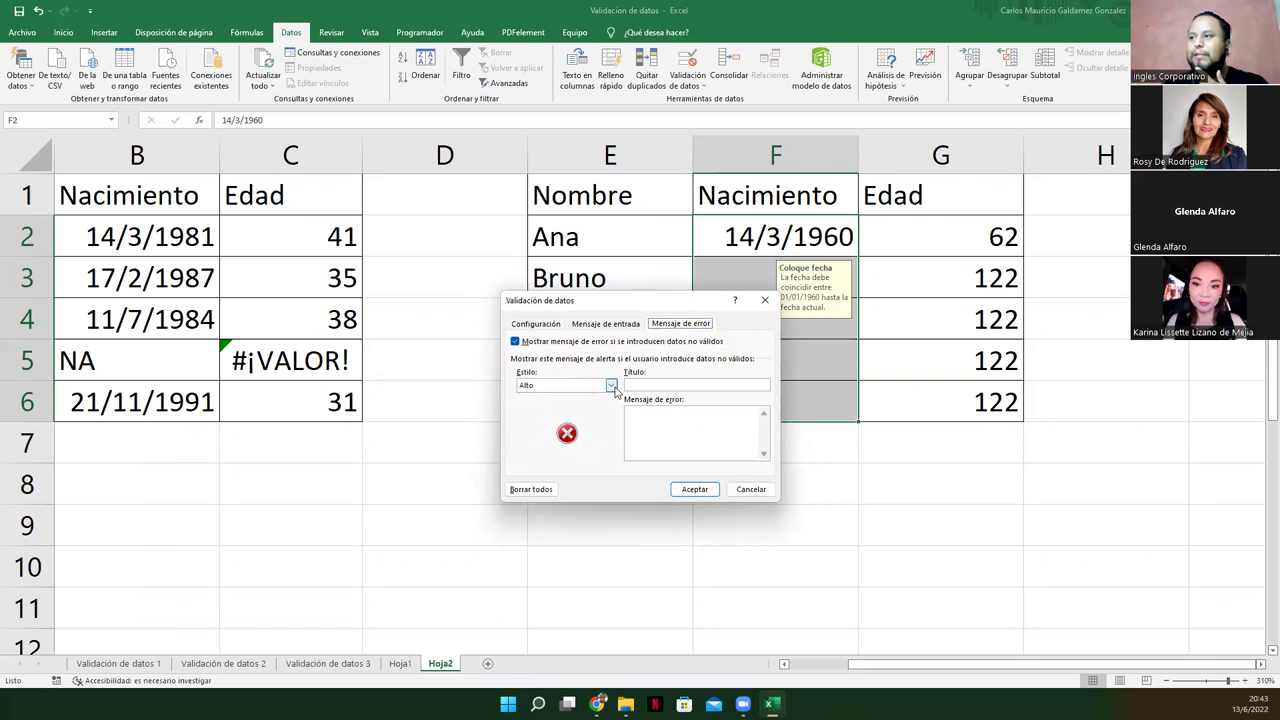
left_click(537, 387)
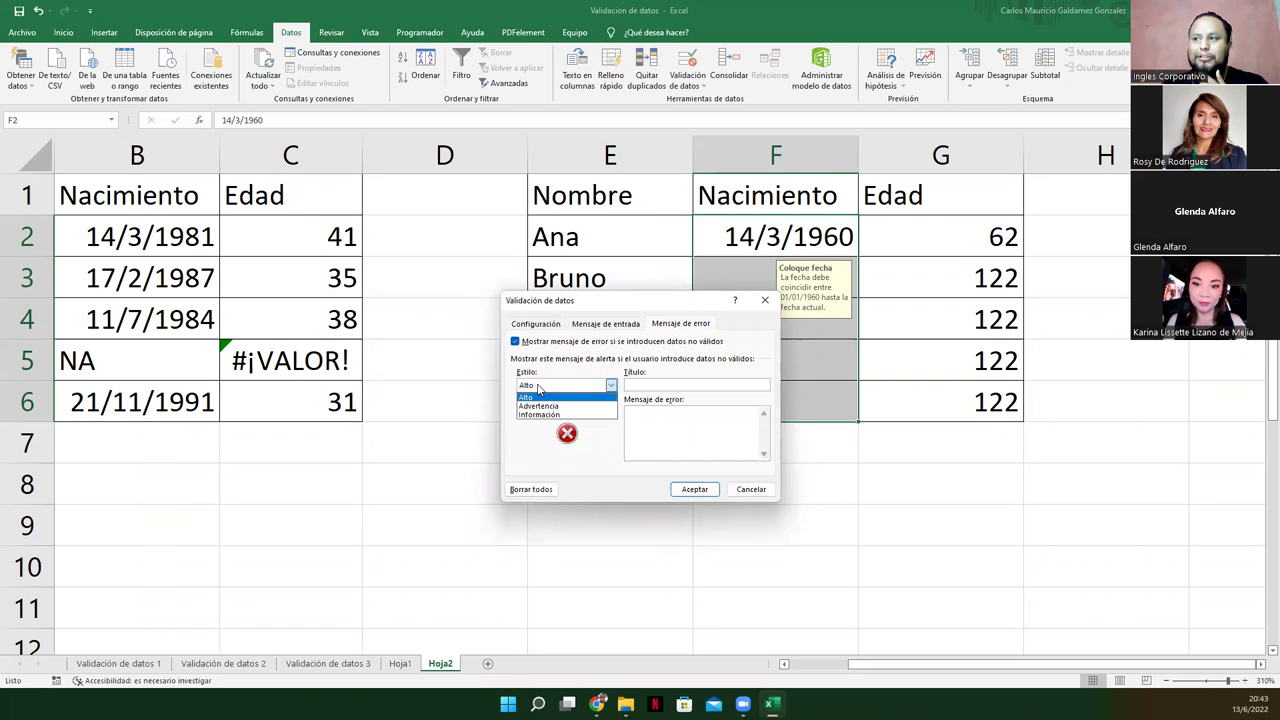
left_click(570, 440)
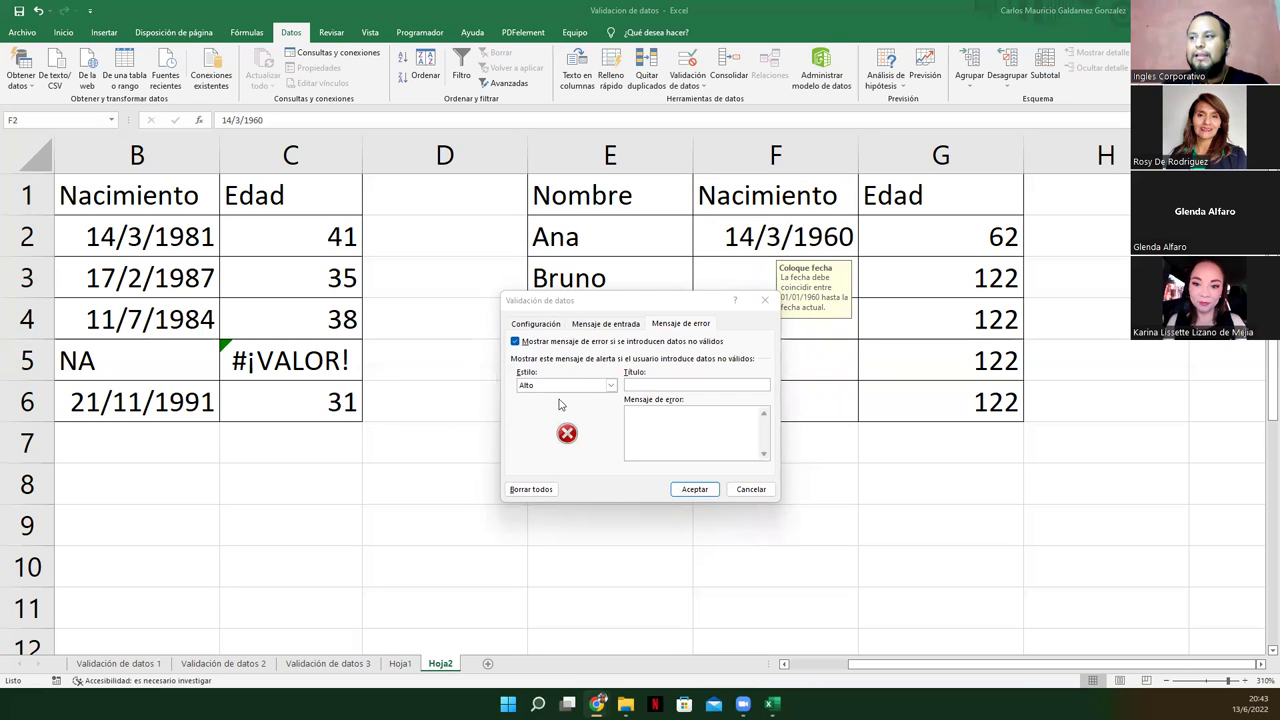
left_click(603, 386)
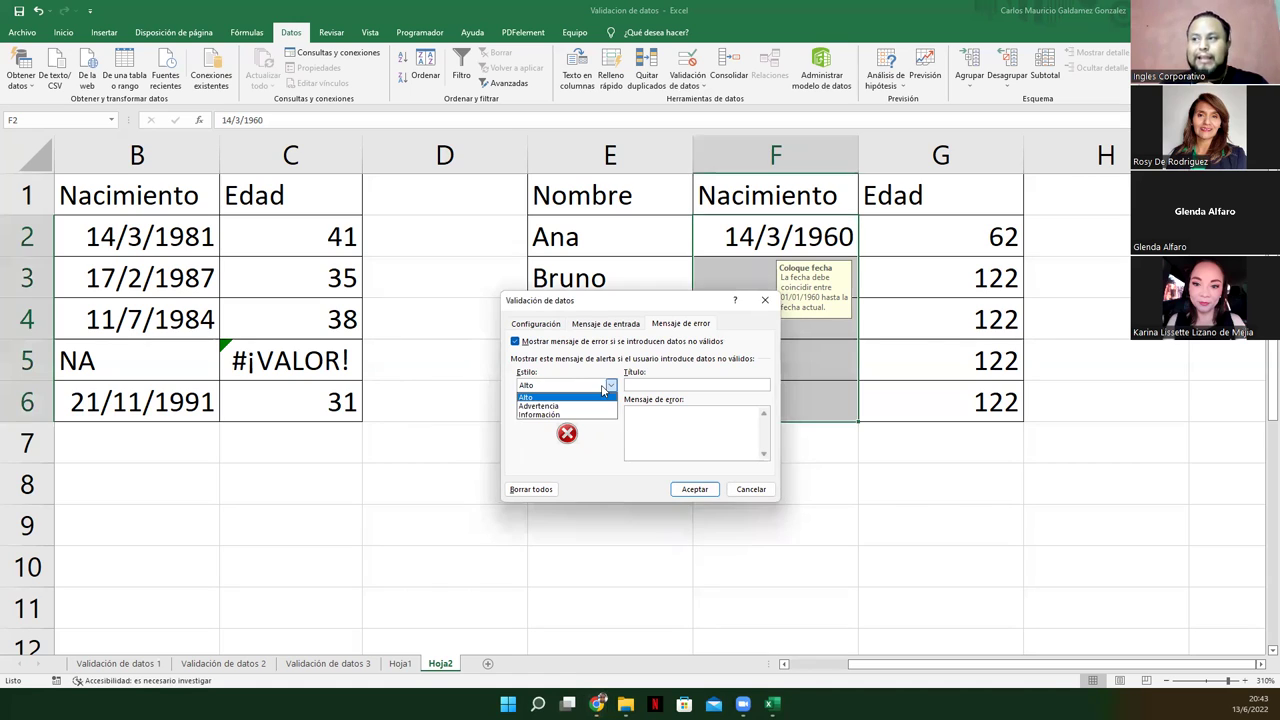
left_click(546, 399)
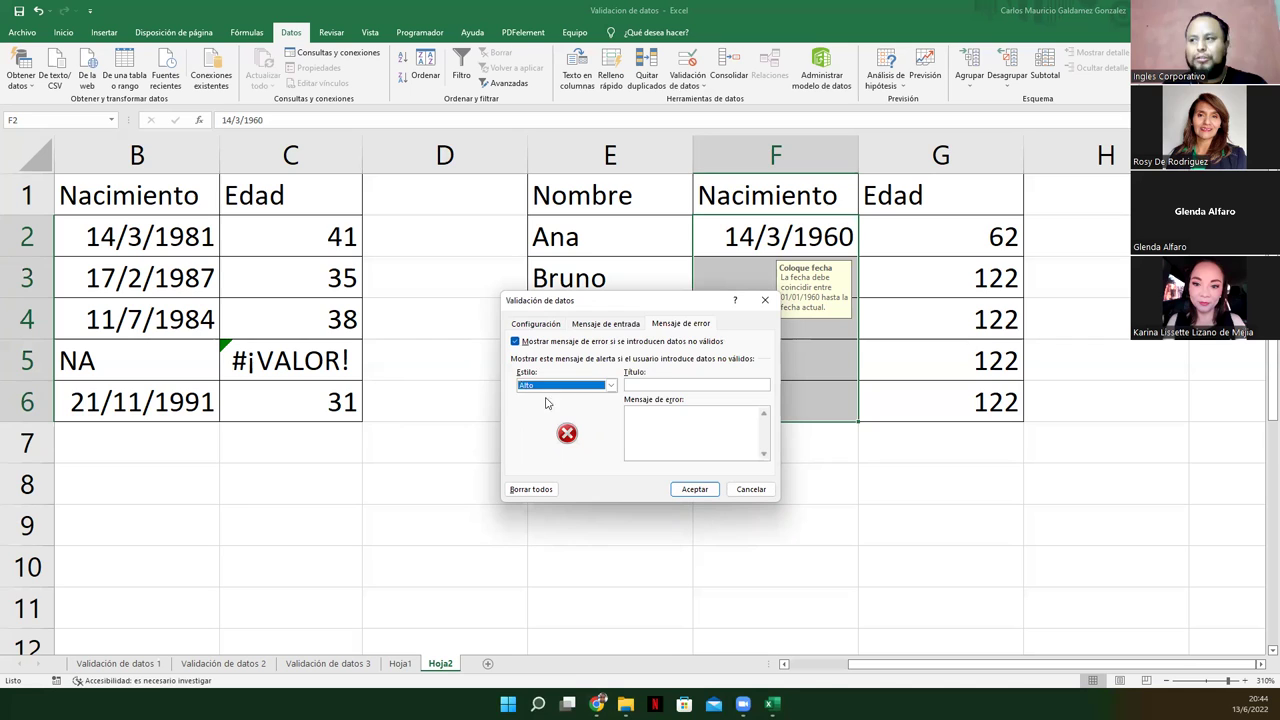
Step: Title the error alert "Error" and set its message to "La fecha ingresada es invalida."
left_click(669, 385)
type("Error")
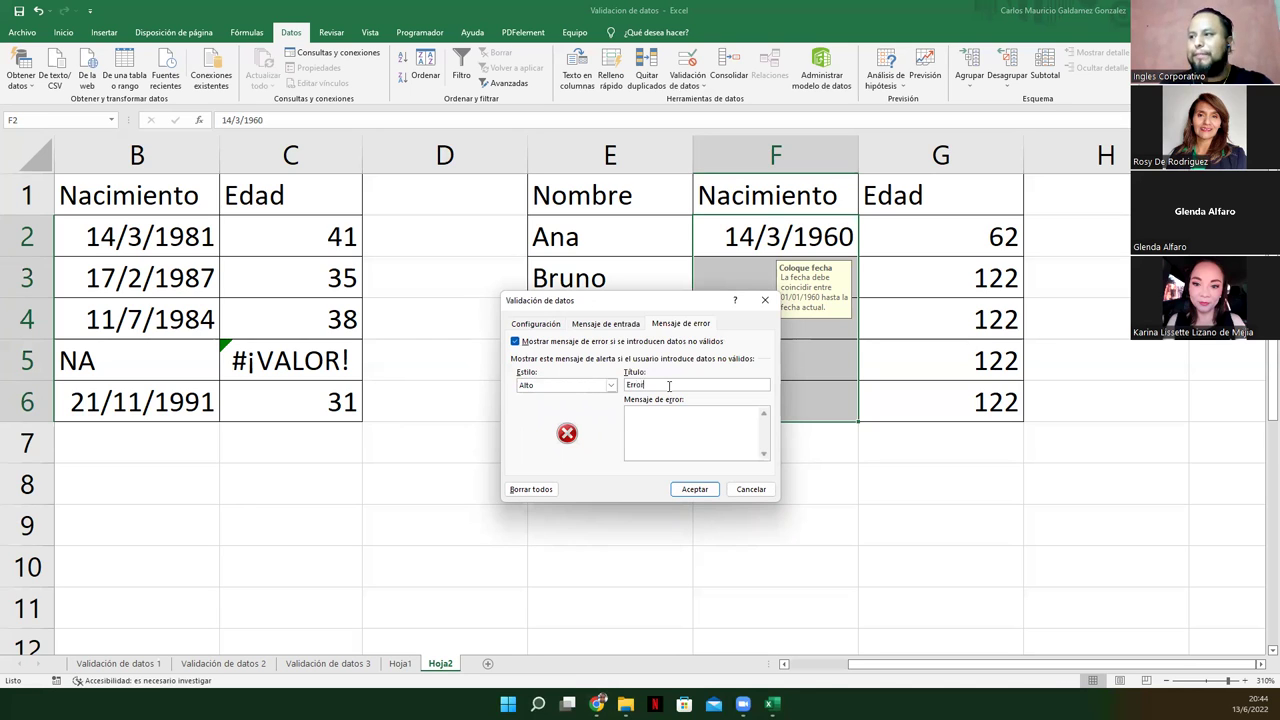
key("Tab")
type("La fech")
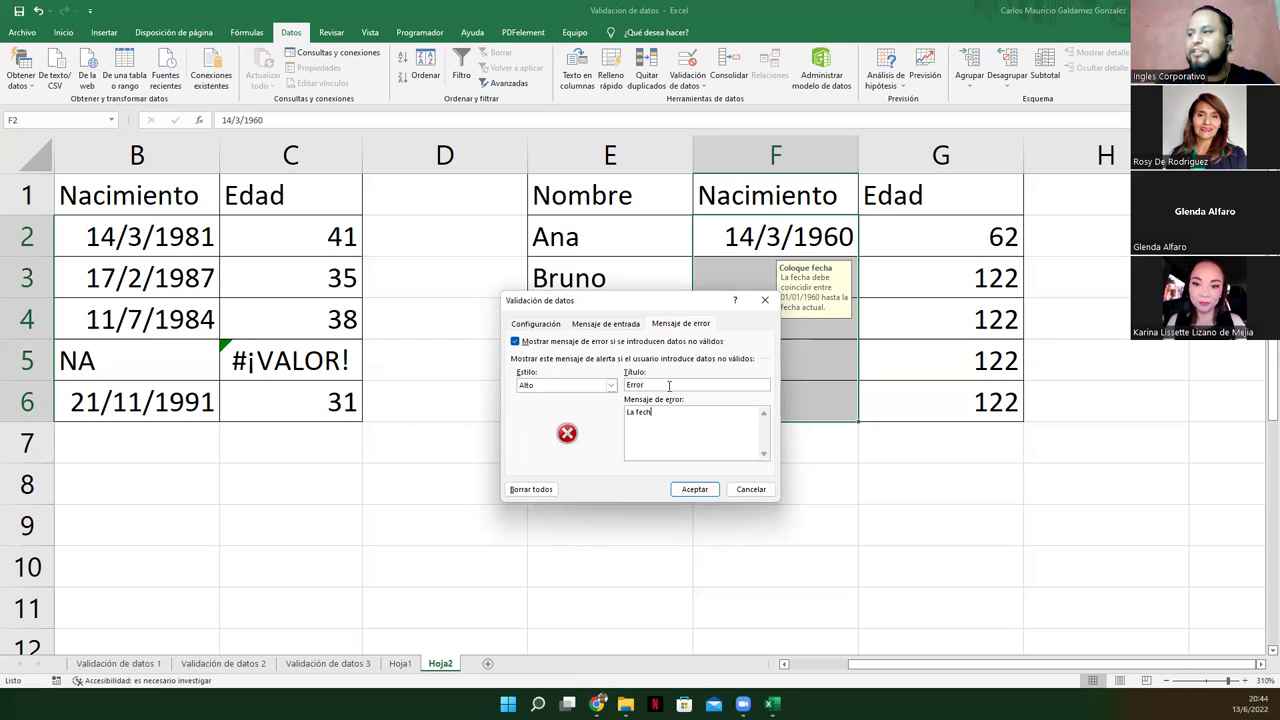
type("a ingresada es")
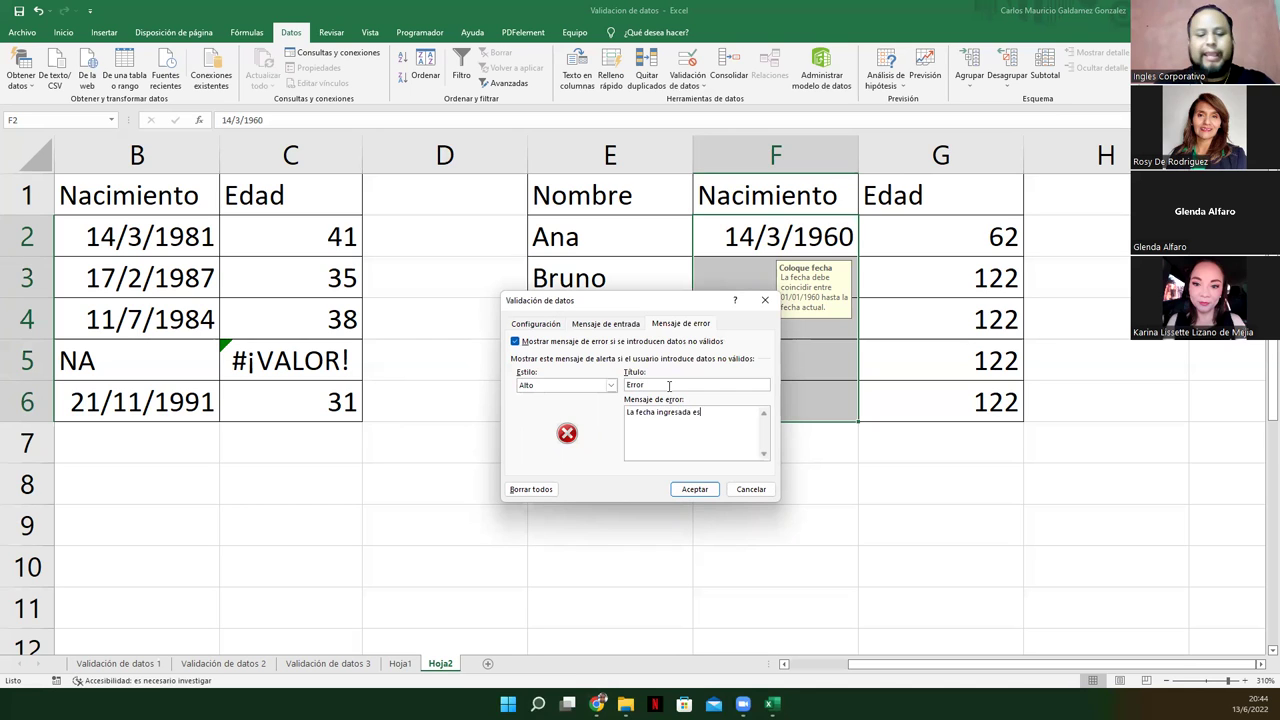
type(" invalida.")
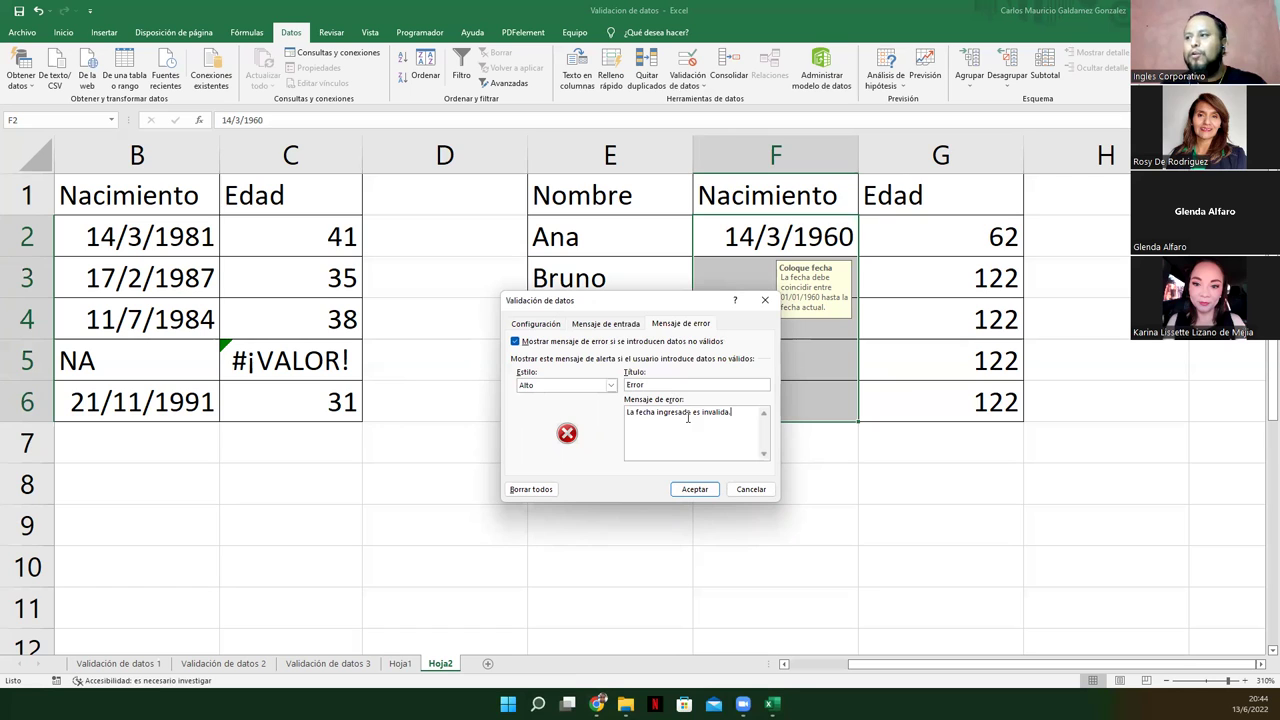
Step: Reword the error message as "La fecha ingresada es No valida." and apply the validation to F2:F6
type("No")
key("Delete")
key("Delete")
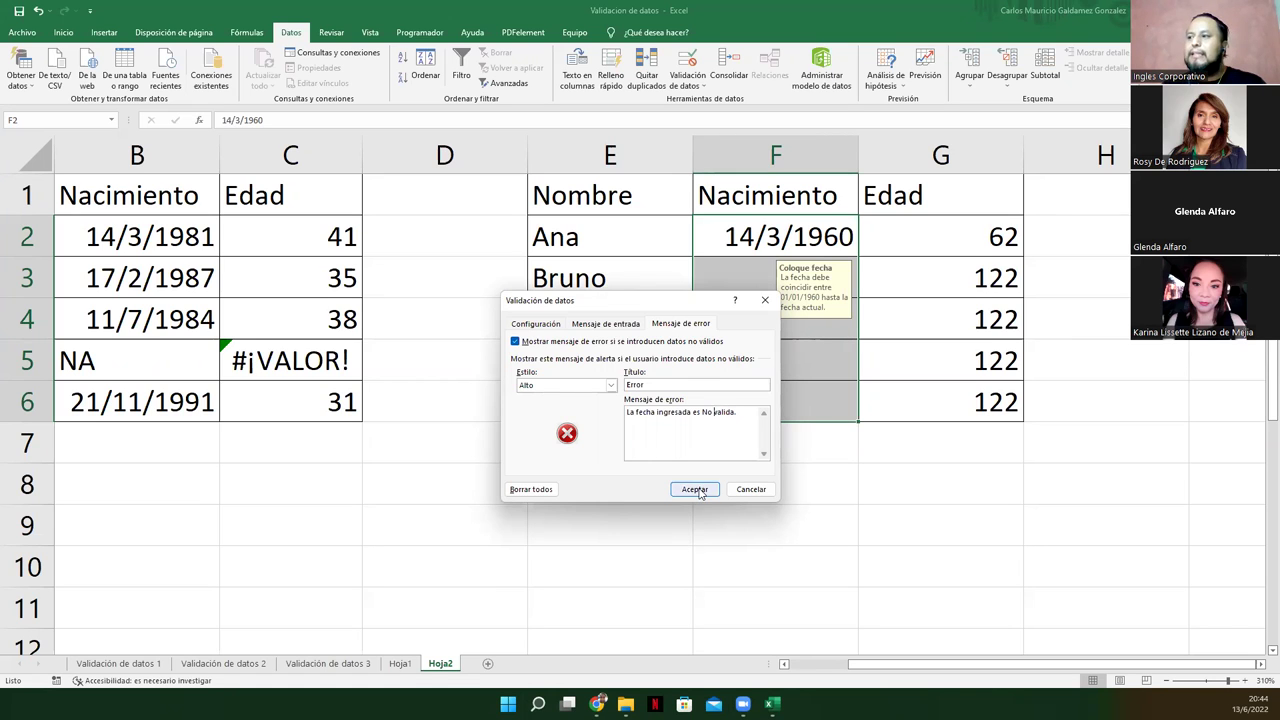
left_click(695, 489)
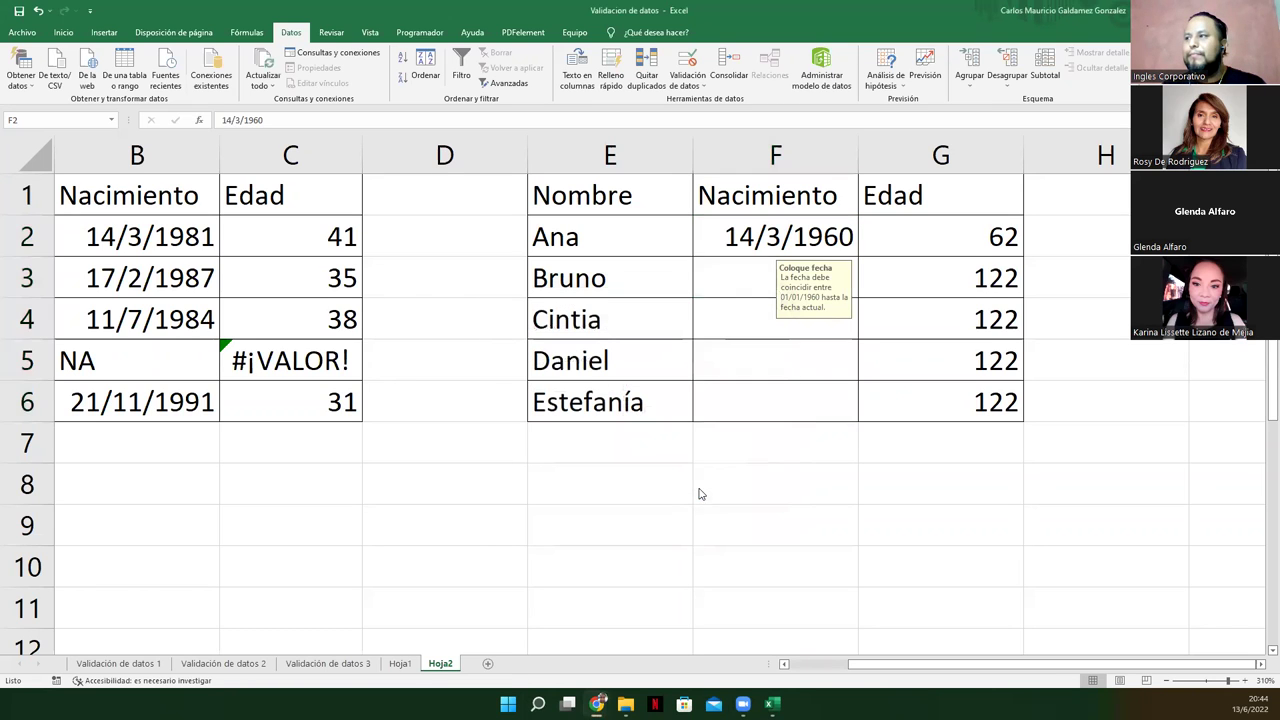
Step: Test the stop alert by entering "Na" as the birth date in F3 and choose to retry
left_click(727, 280)
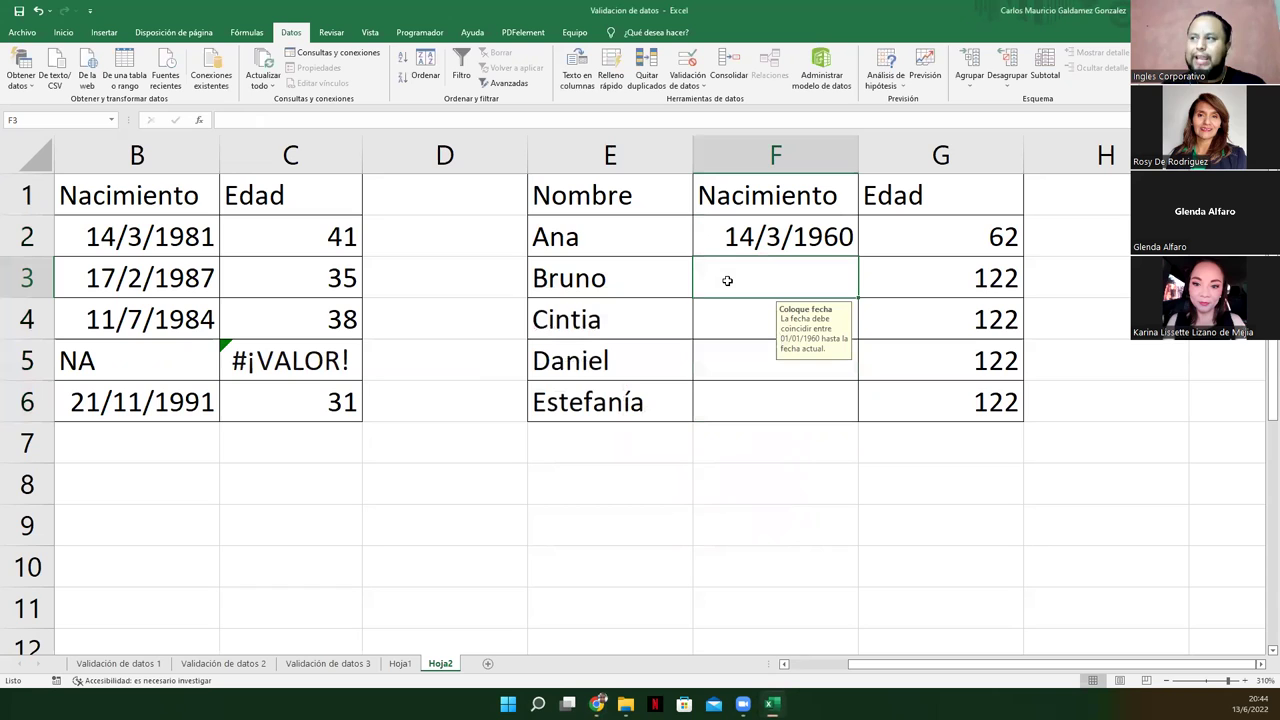
type("Na")
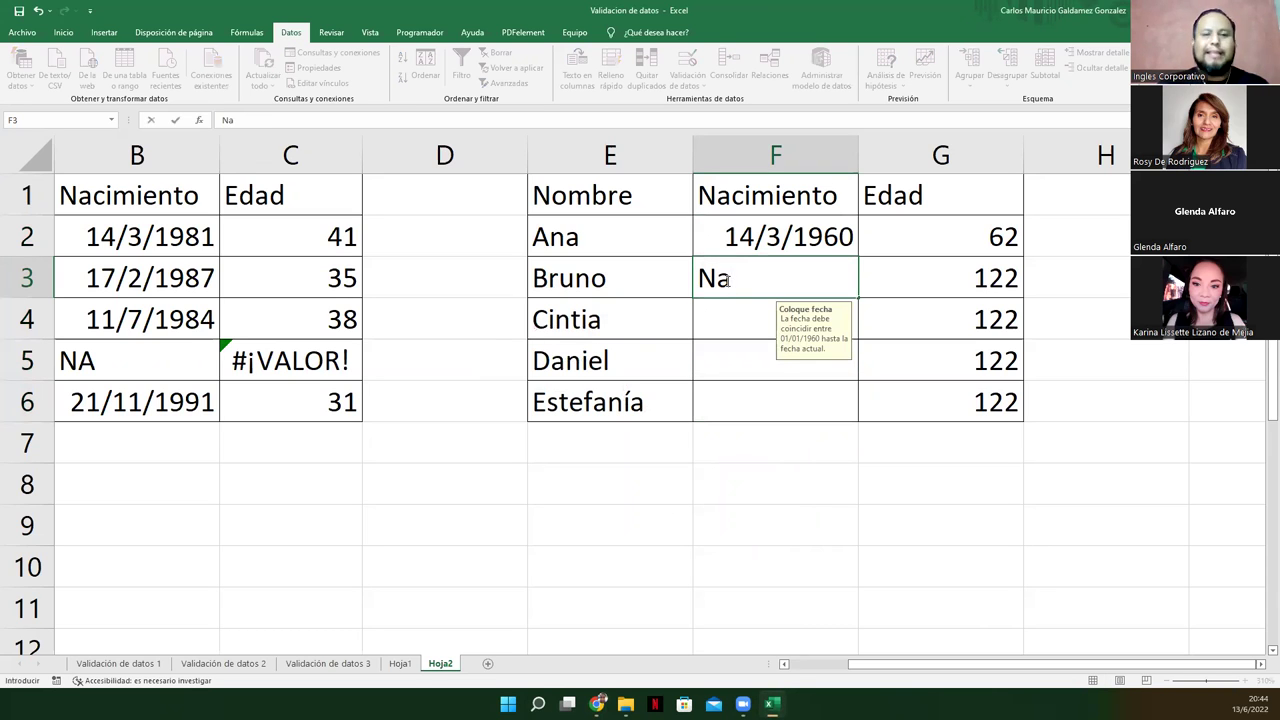
key("Return")
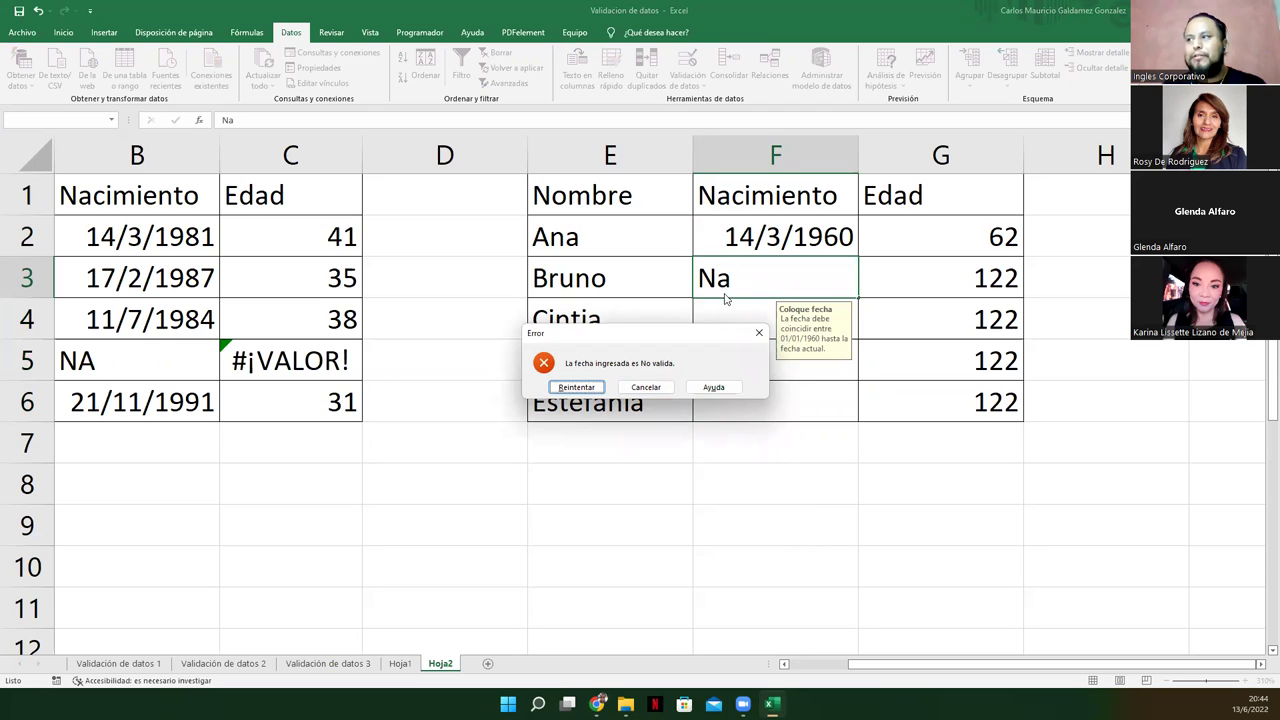
left_click(577, 387)
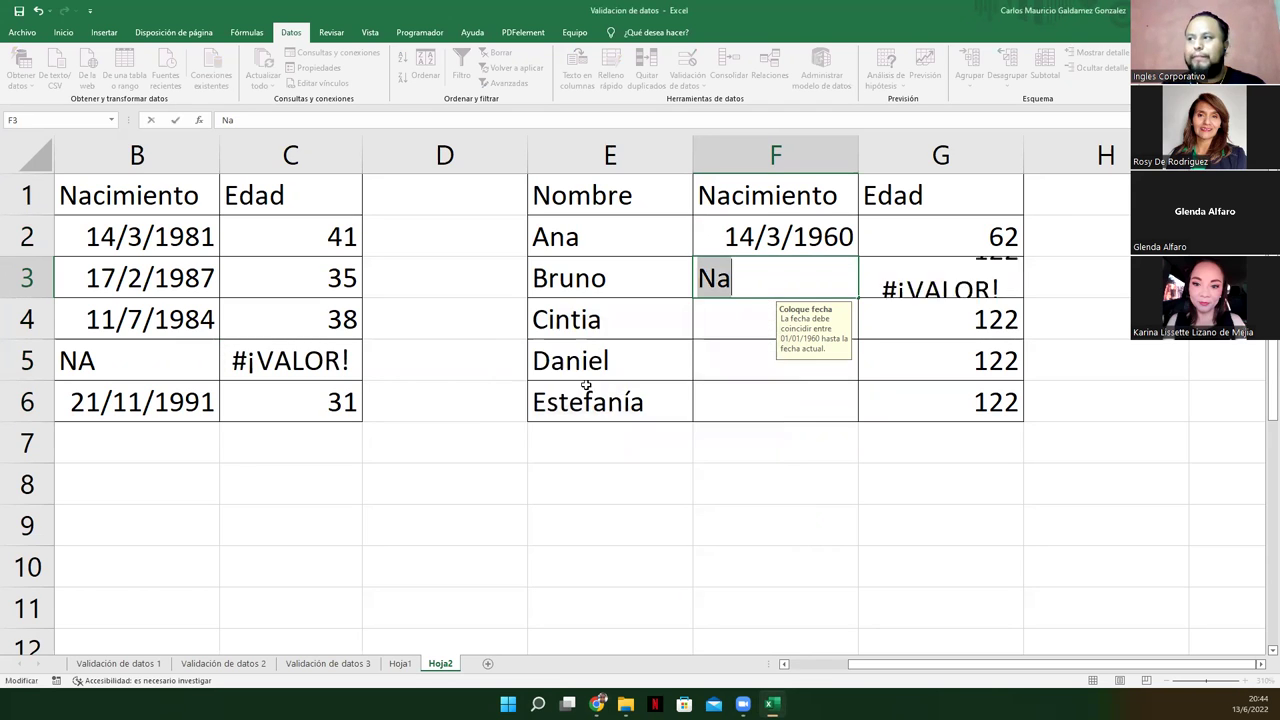
Step: Replace the entry in F3 with a valid birth date from 1999
type("1")
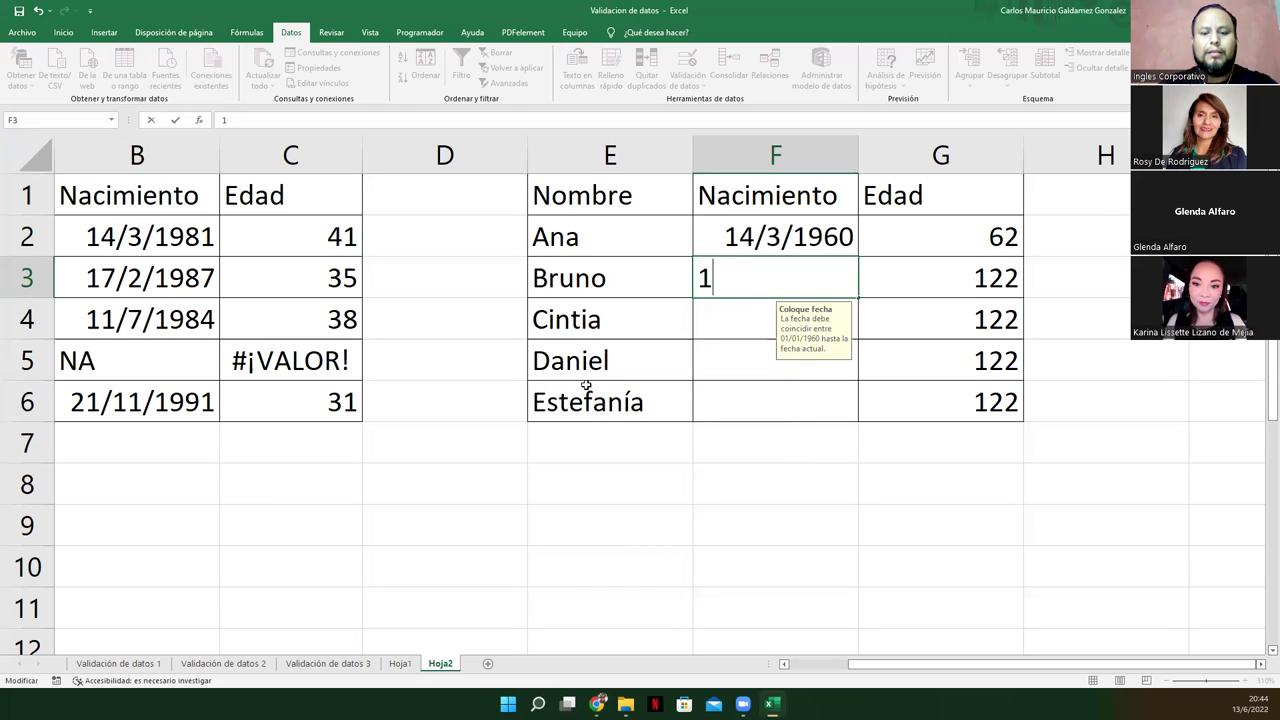
type("3-4-")
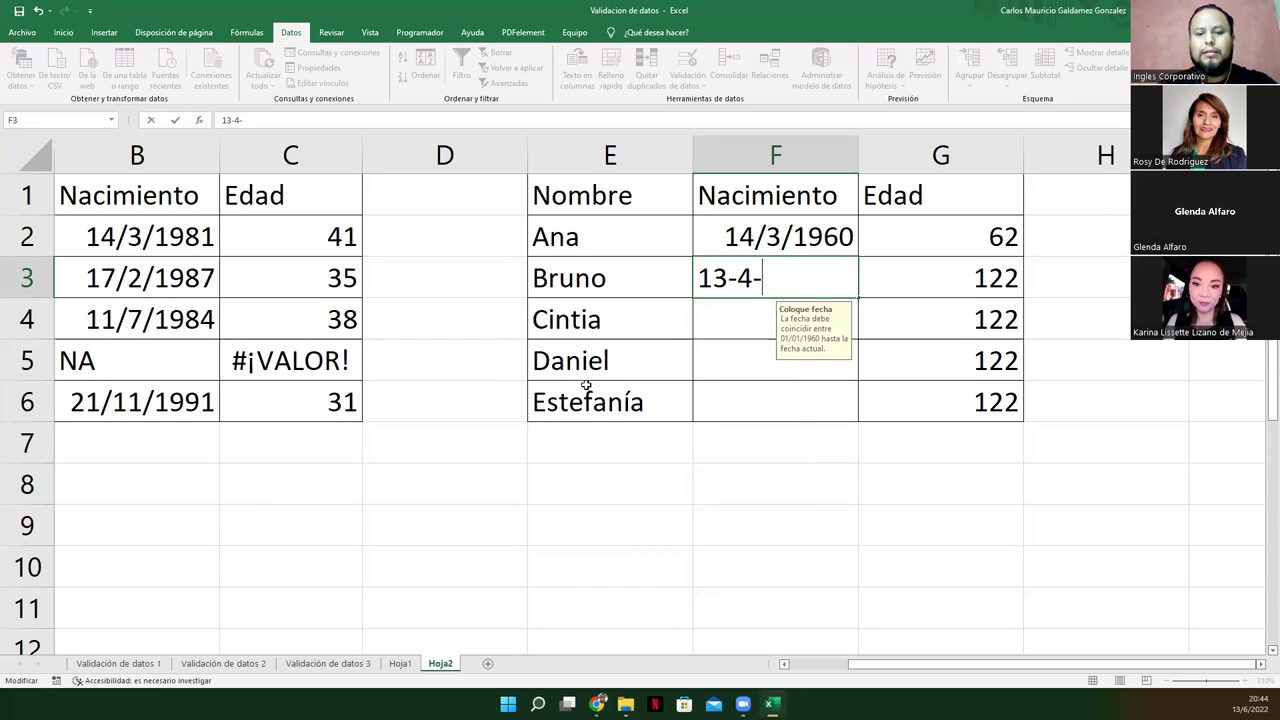
type("99")
key("Return")
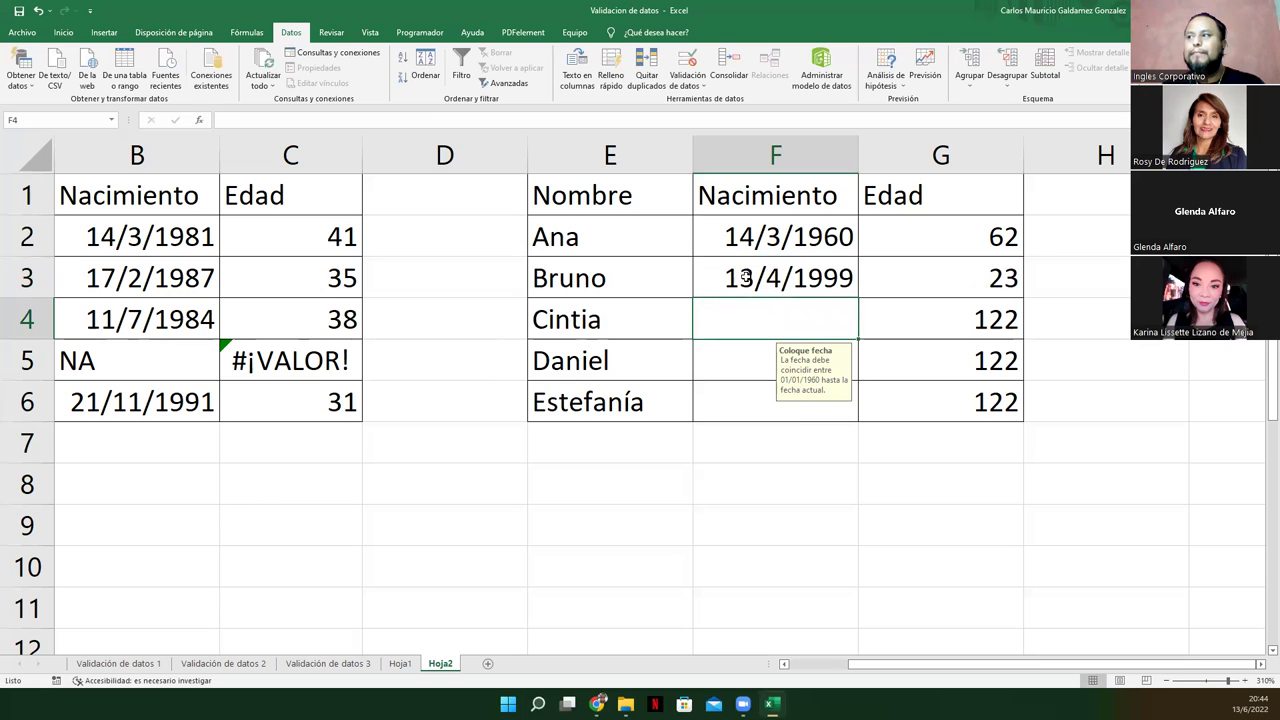
Step: Change the error alert style of the birth date cells F2:F6 to Advertencia
left_click(744, 277)
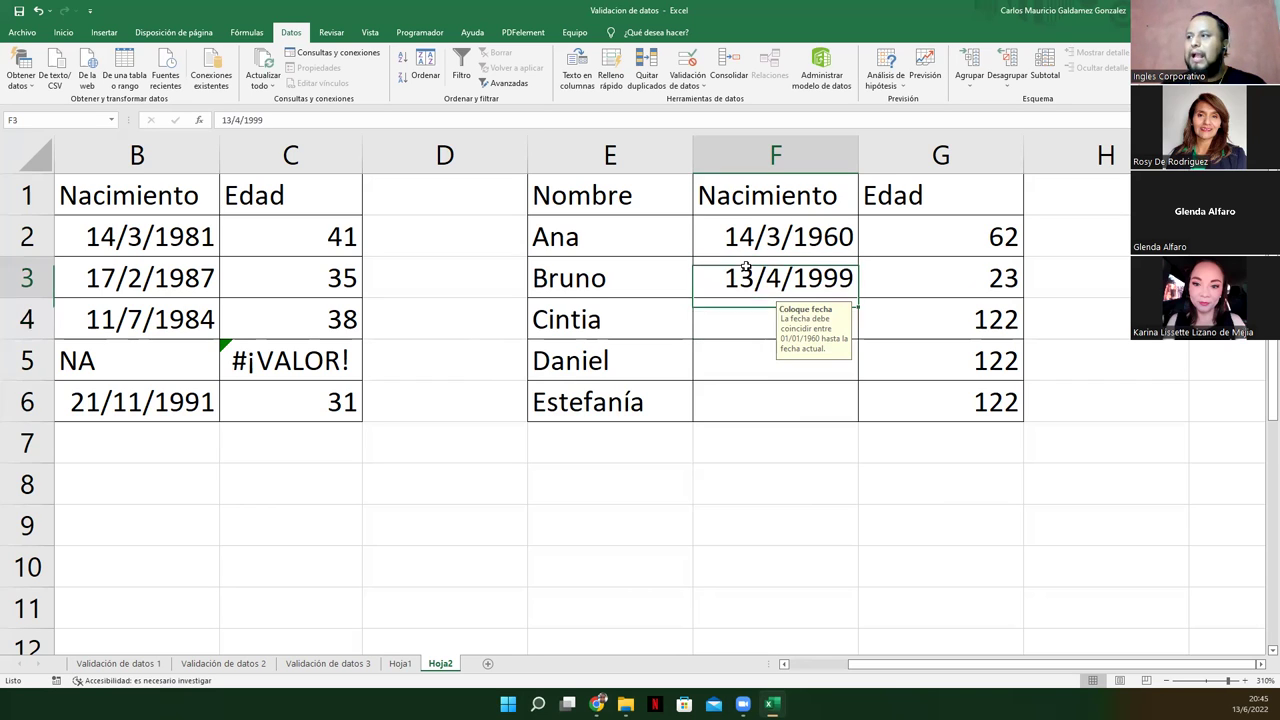
left_click_drag(717, 233, 722, 408)
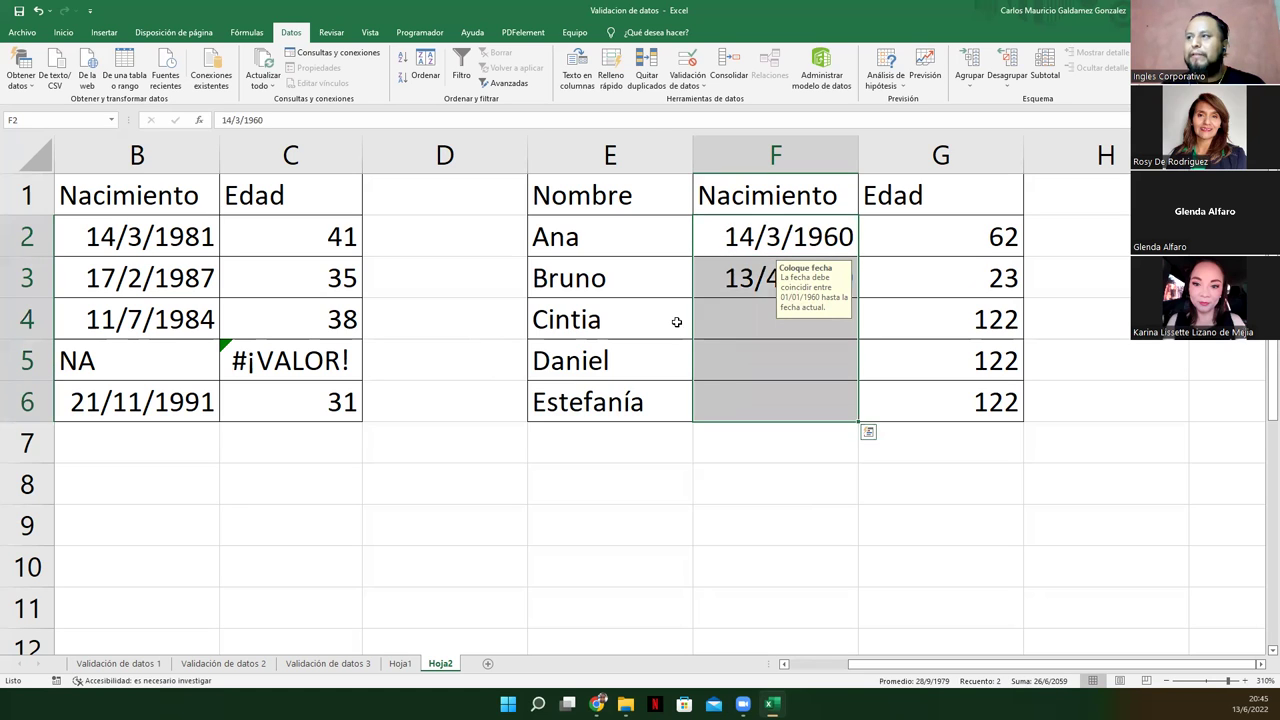
left_click(694, 66)
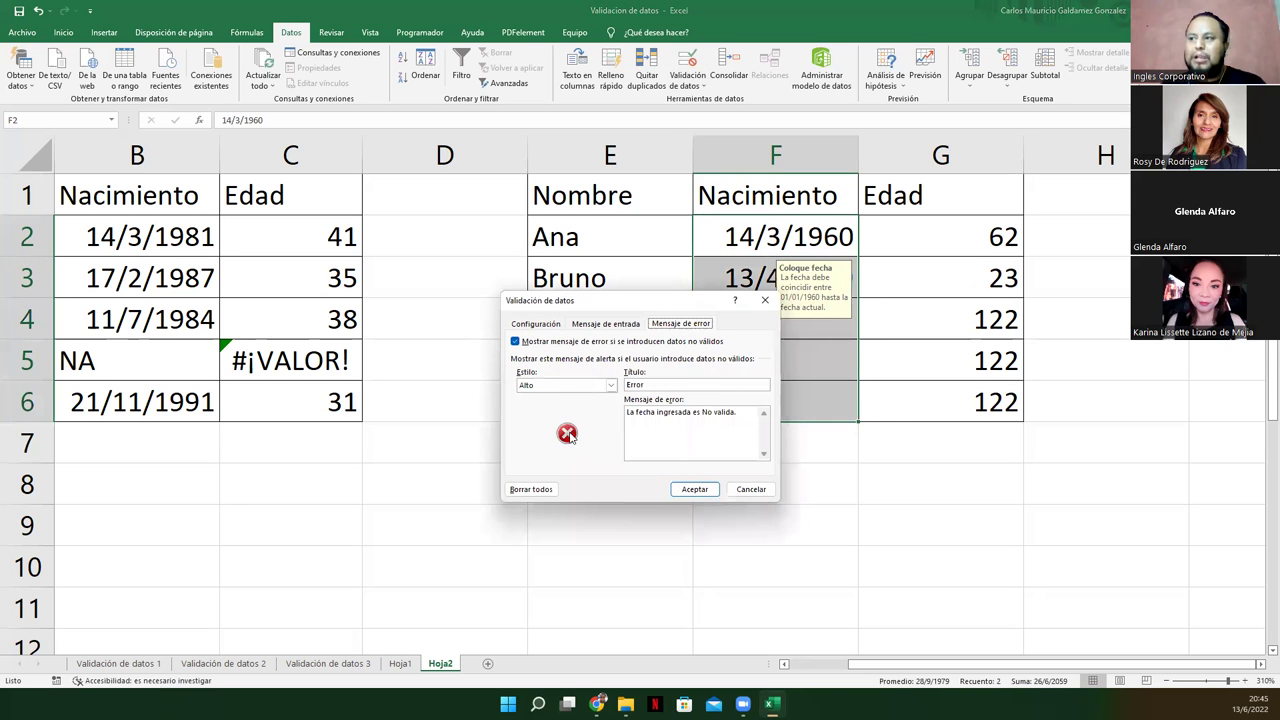
left_click(559, 392)
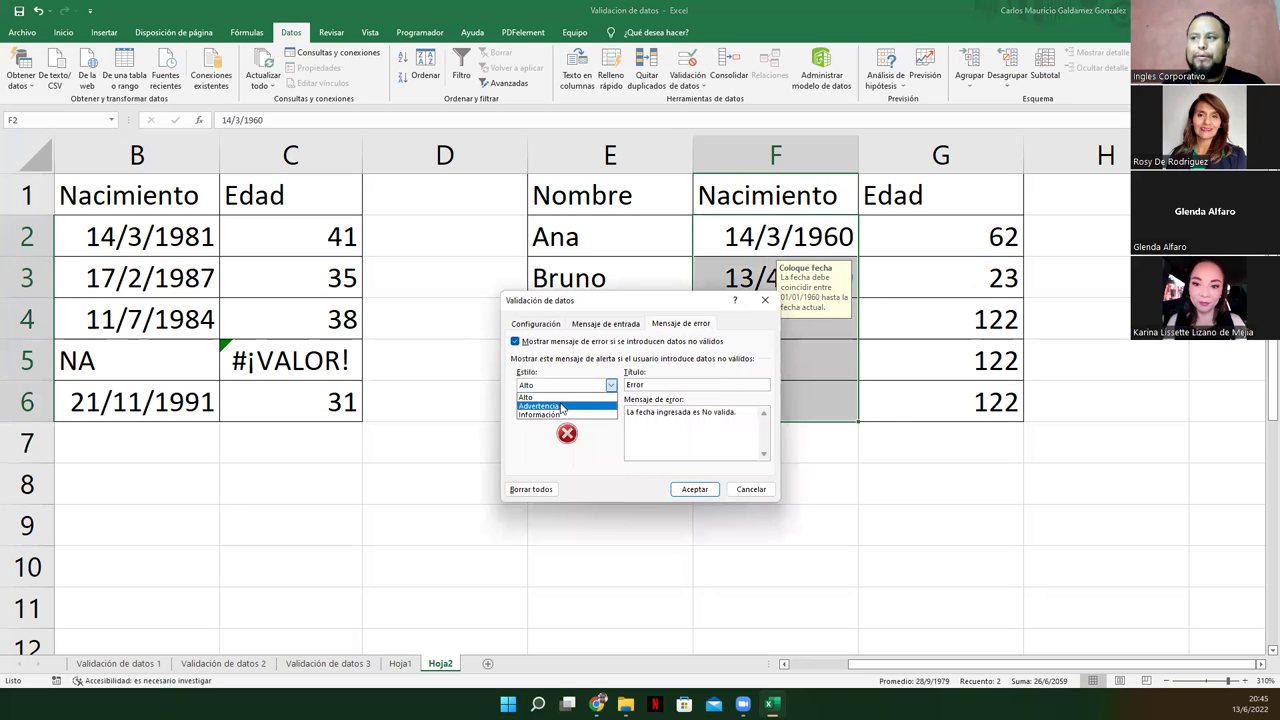
left_click(562, 403)
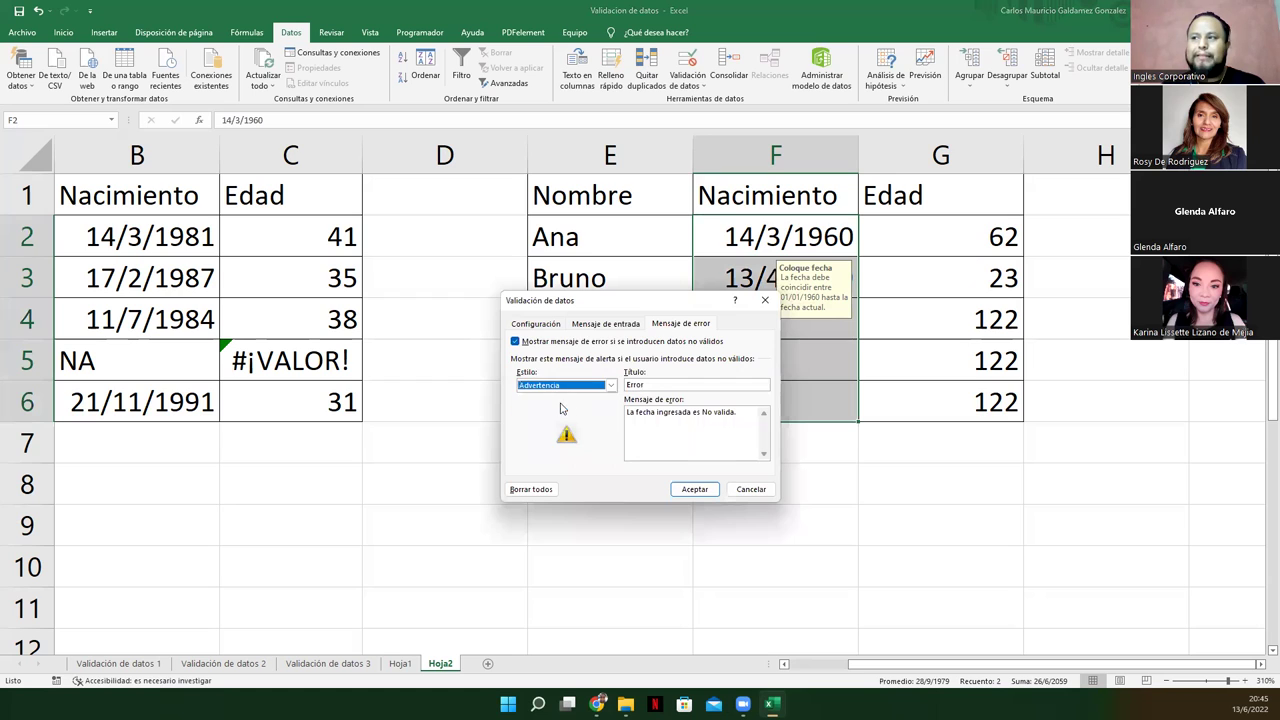
left_click(697, 488)
Step: Enter "Na" as the birth date in F4 and accept the invalid value despite the warning
left_click(731, 339)
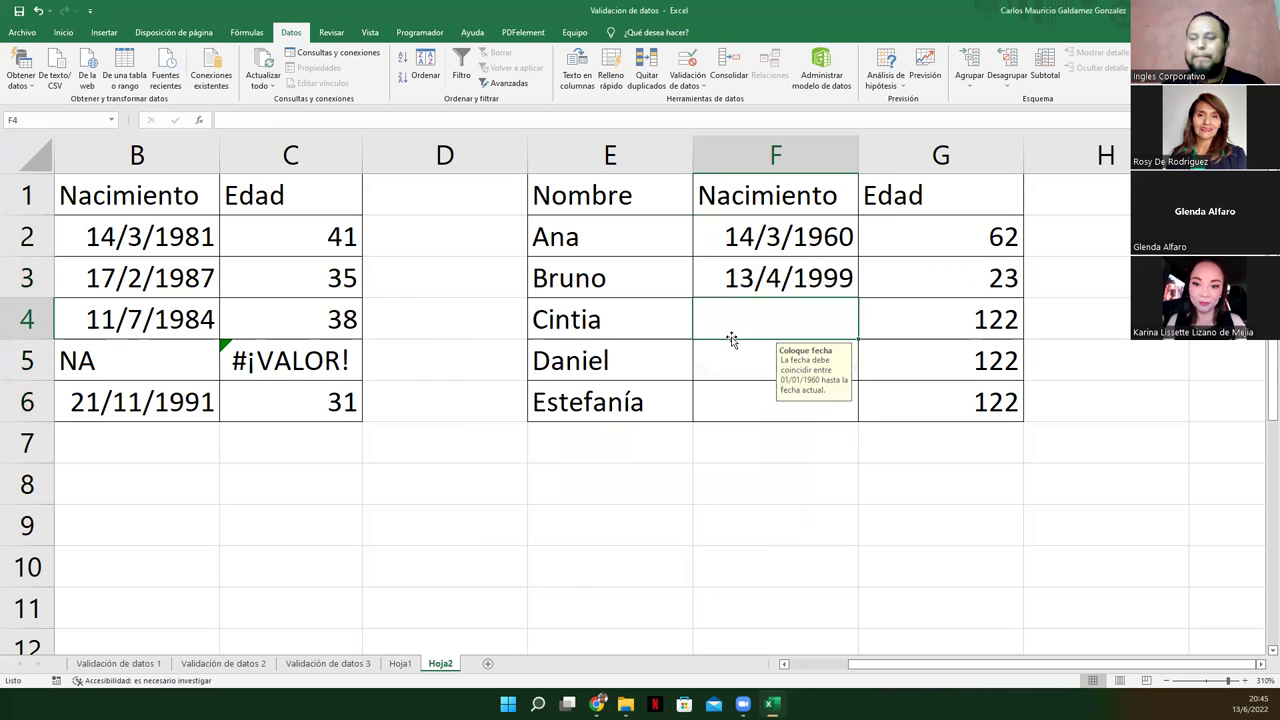
type("Na")
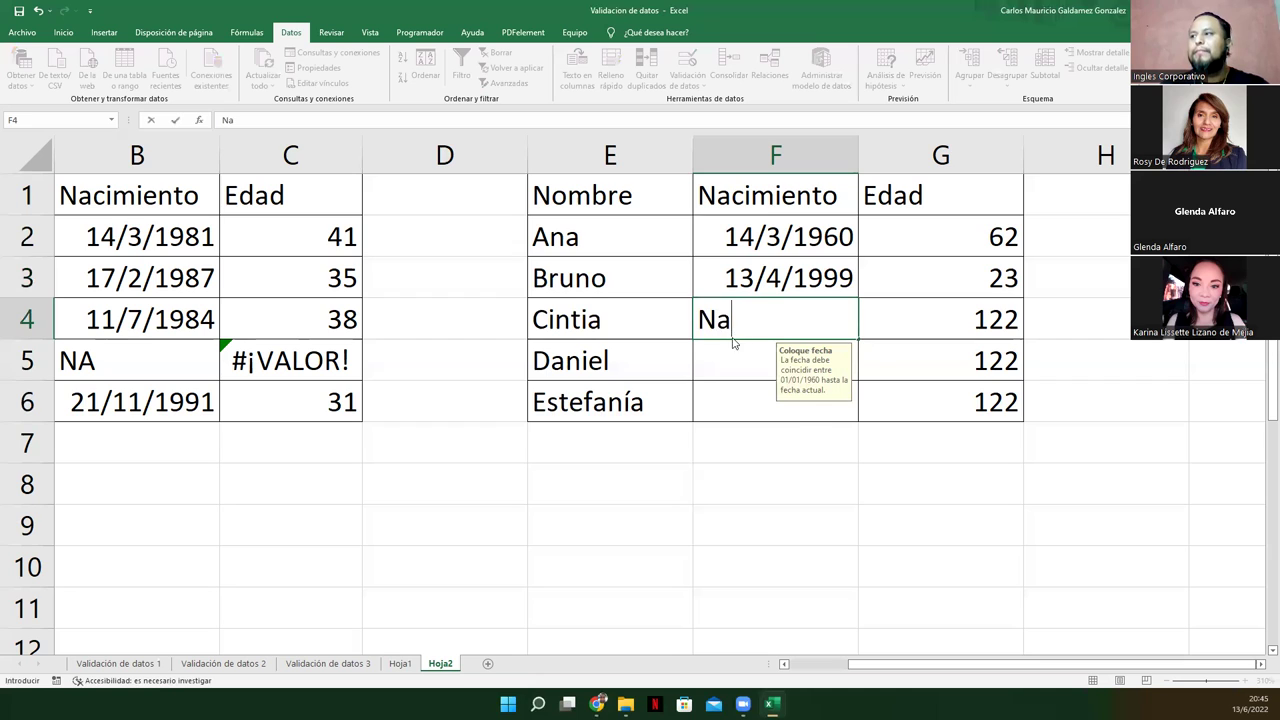
key("Return")
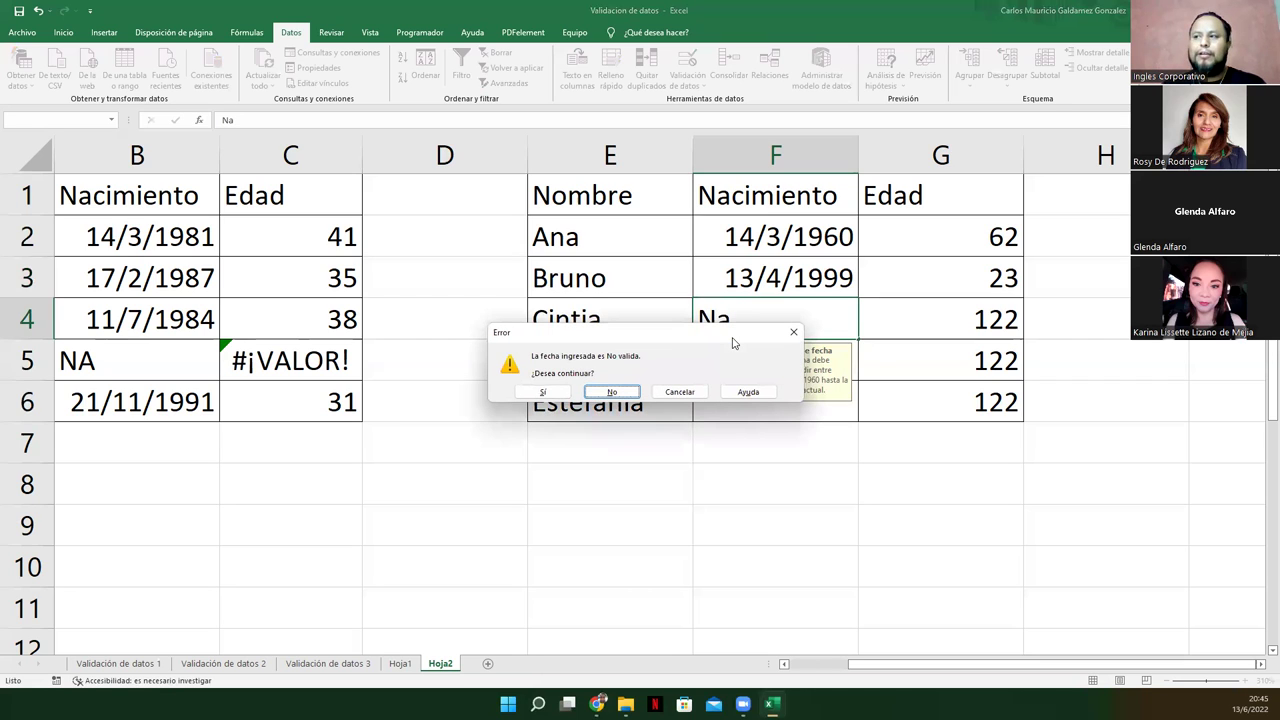
left_click(538, 392)
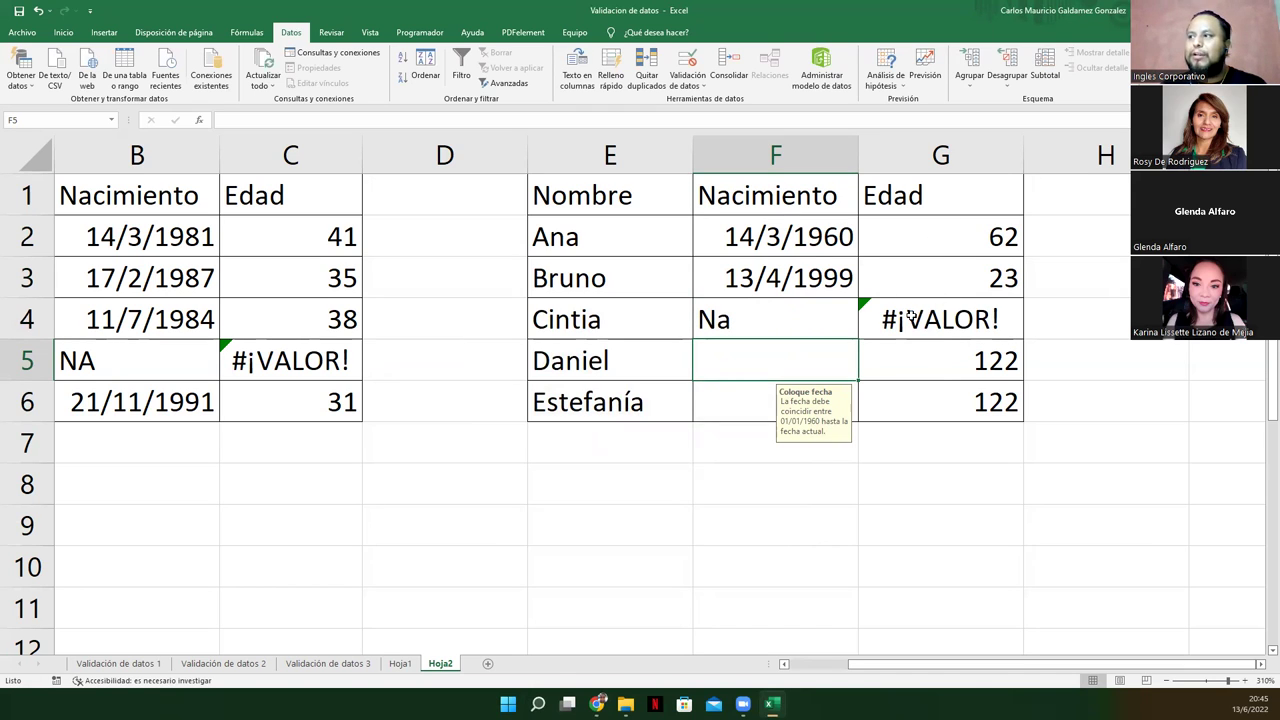
Step: Inspect the text entry in F4 and the age formula in G3
left_click(762, 318)
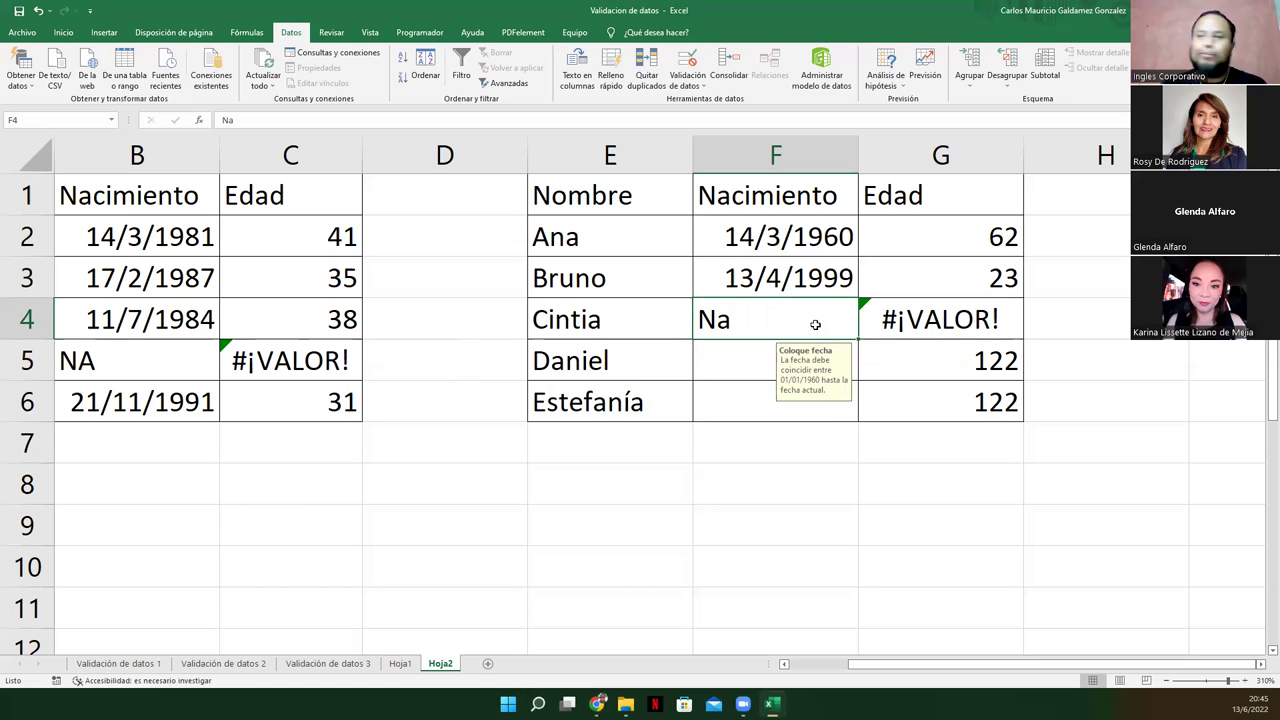
left_click(954, 282)
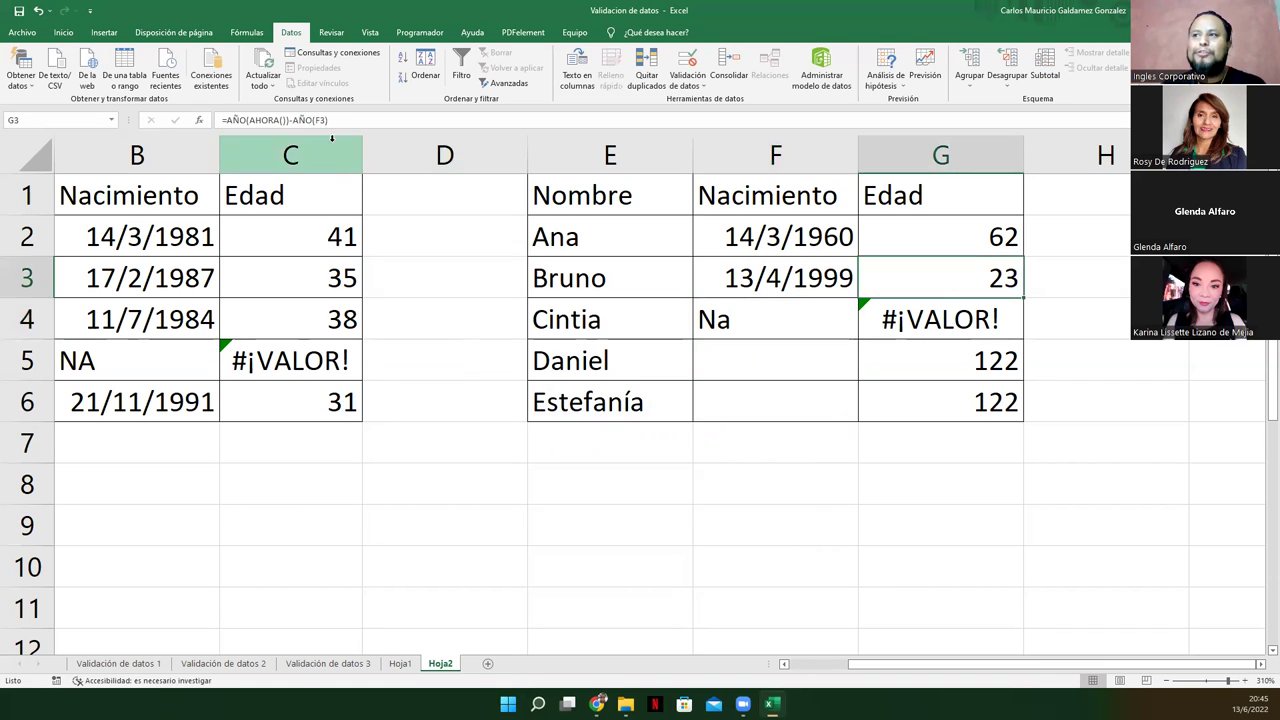
key("F2")
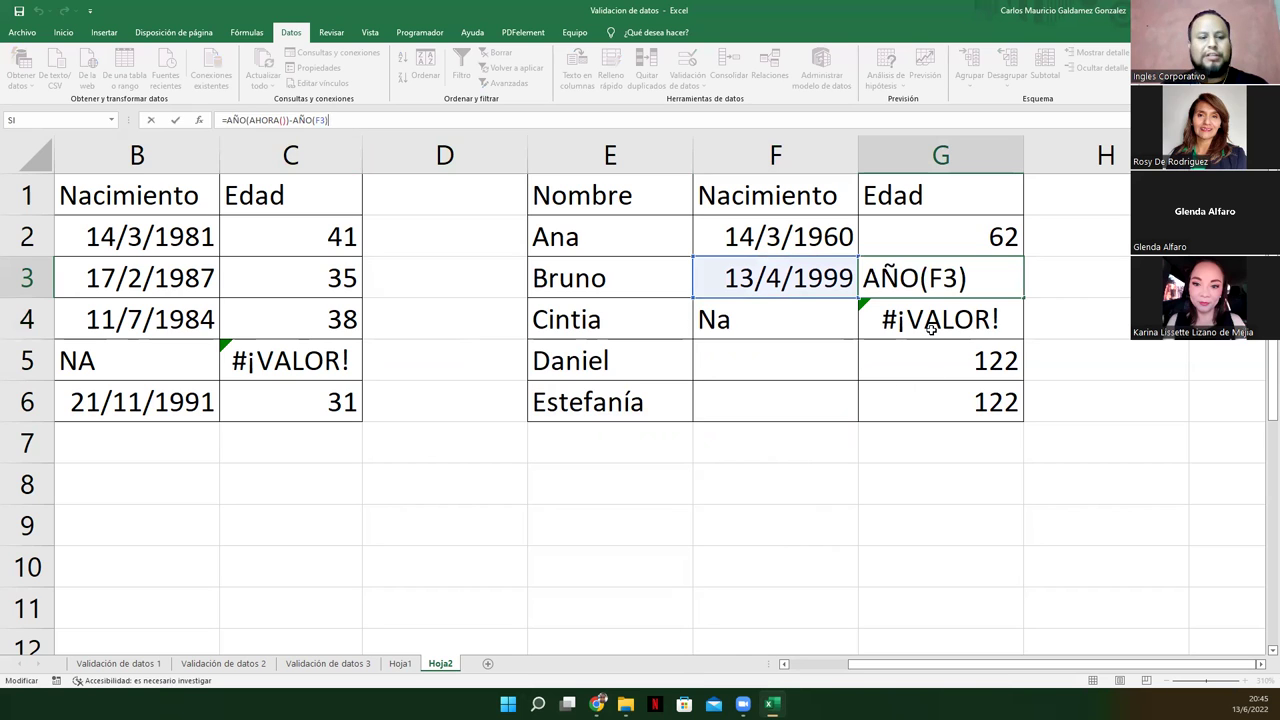
key("Return")
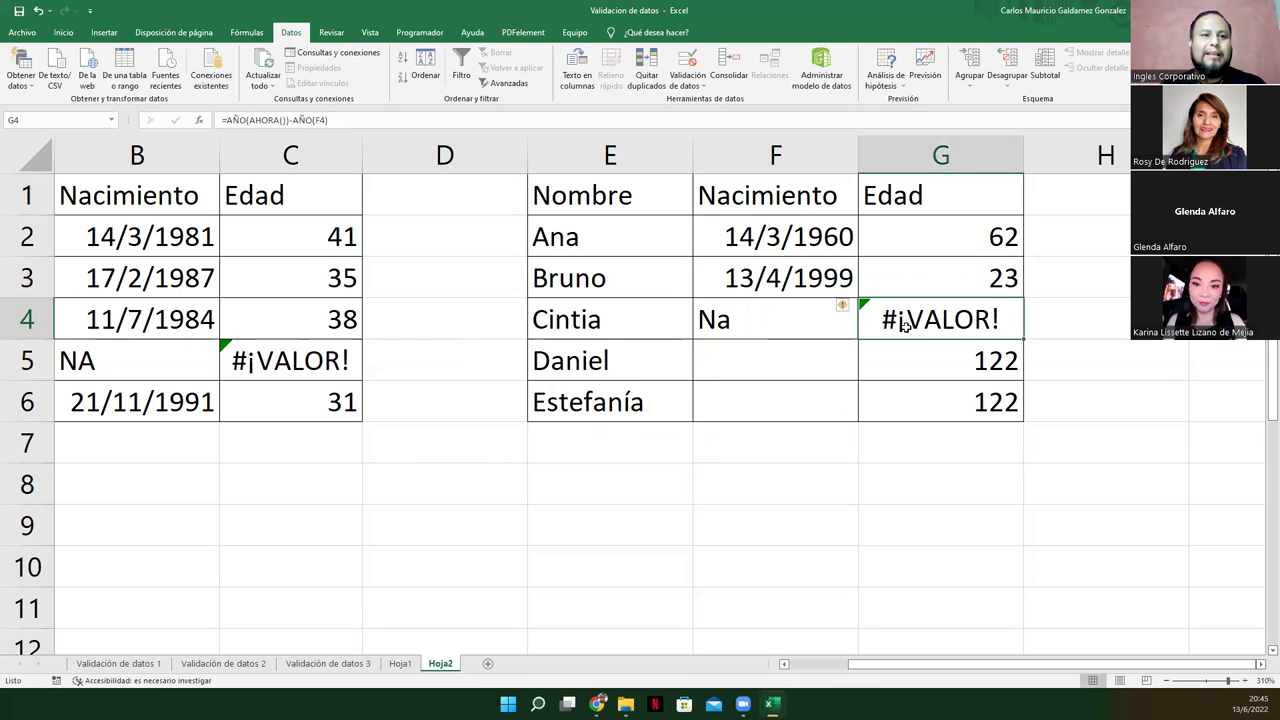
Step: Open the help on the error in G4 and compare that cell with its source value in F4
left_click(846, 306)
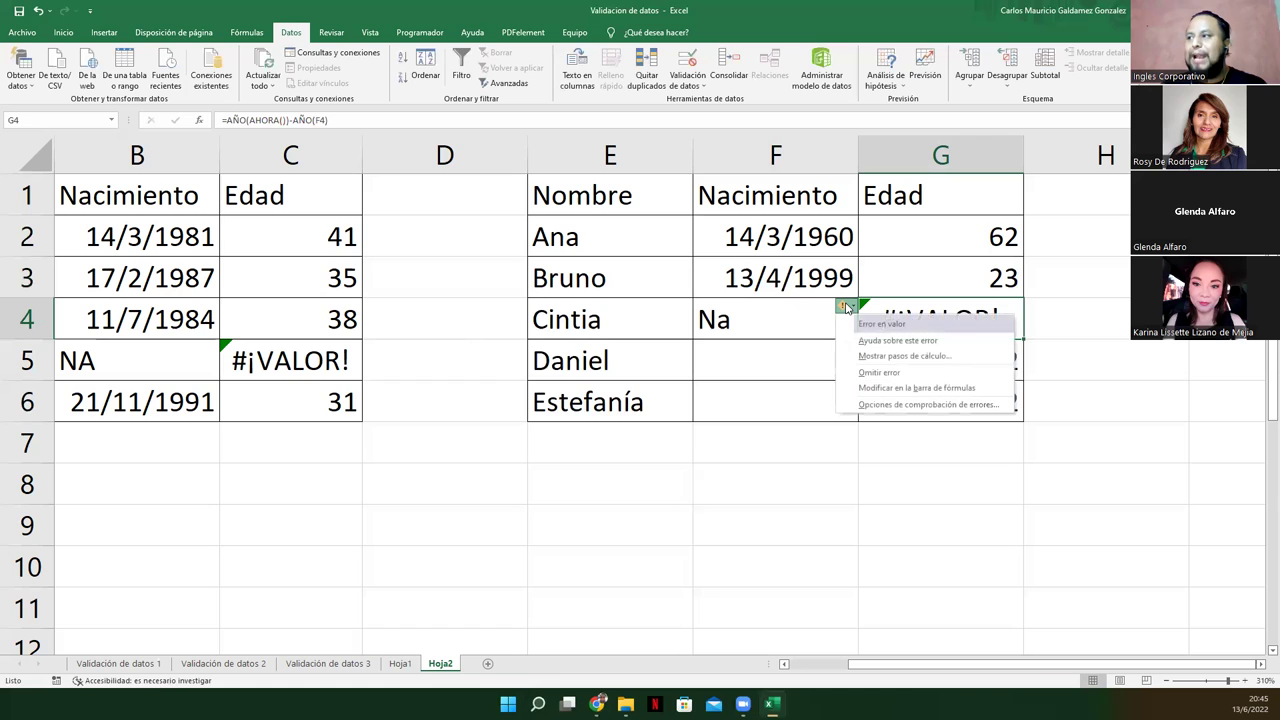
left_click(897, 341)
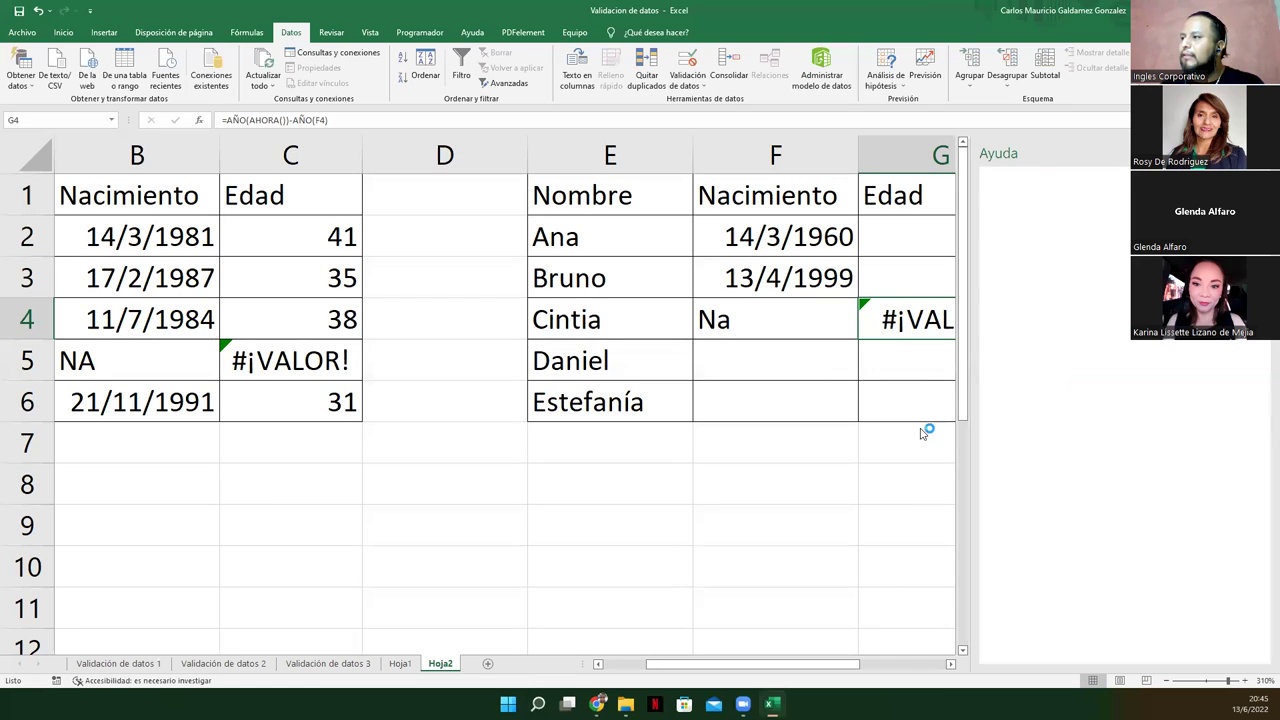
left_click(949, 665)
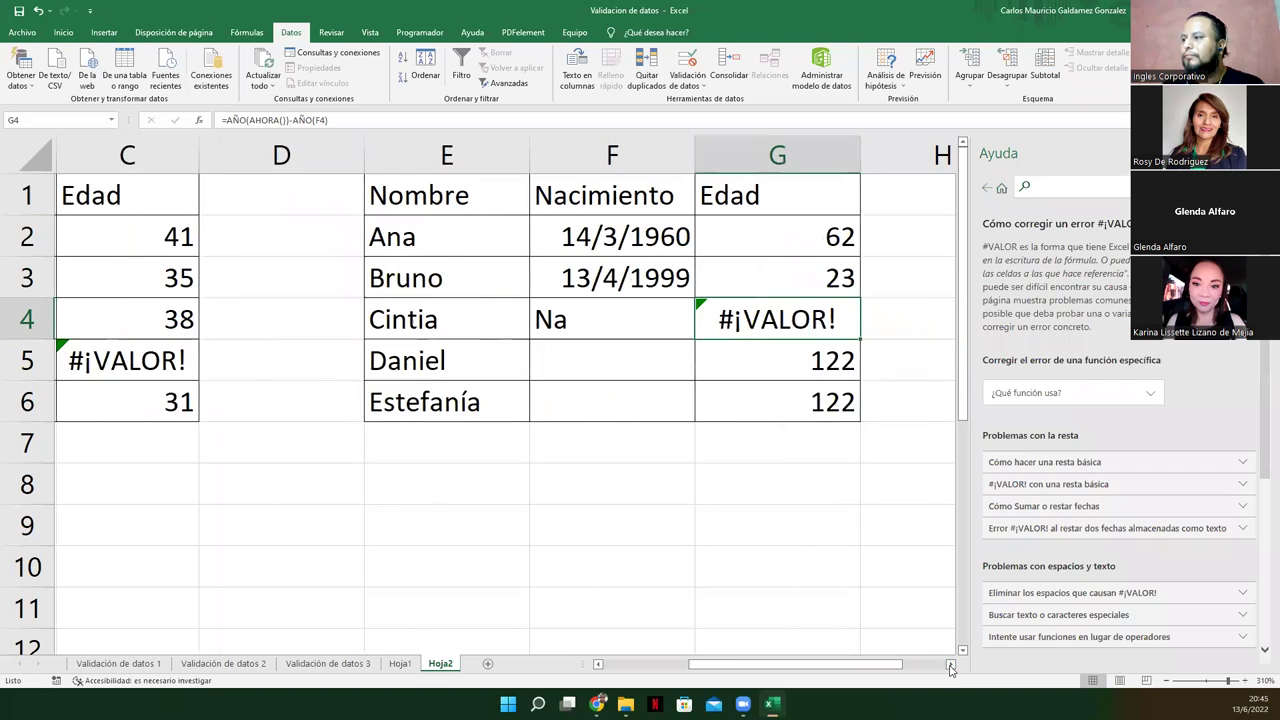
left_click(949, 665)
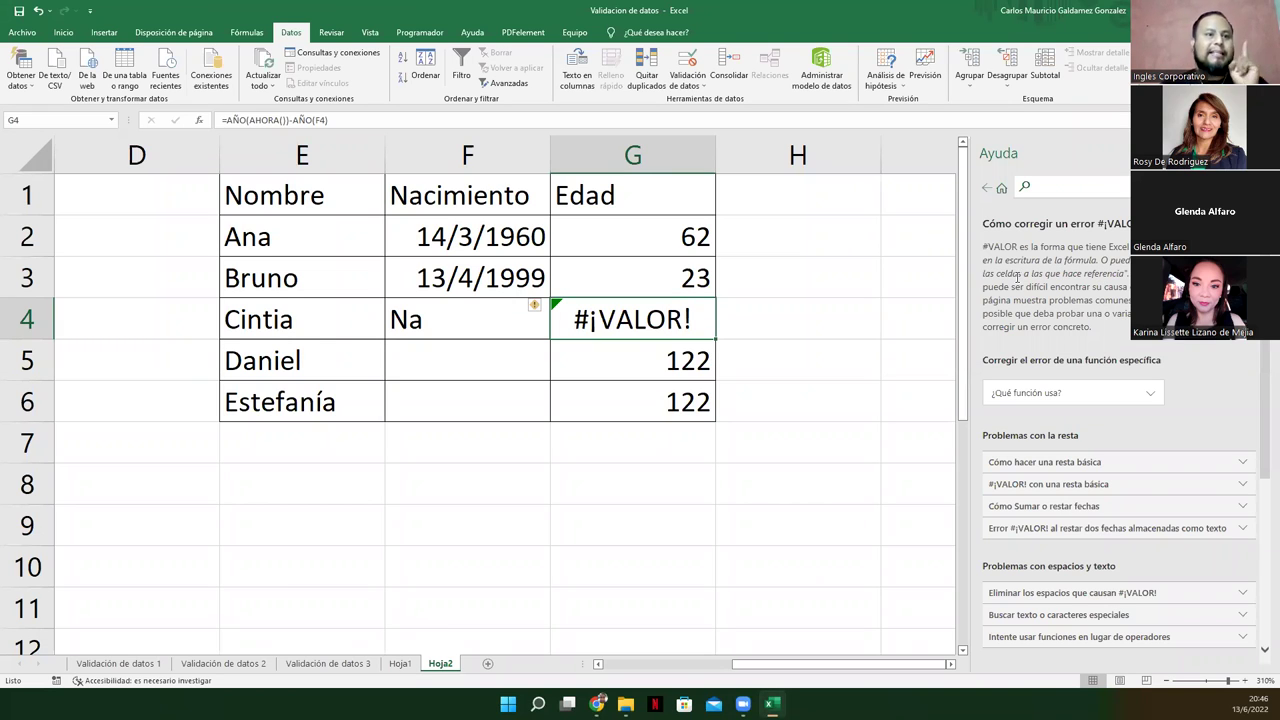
left_click(454, 327)
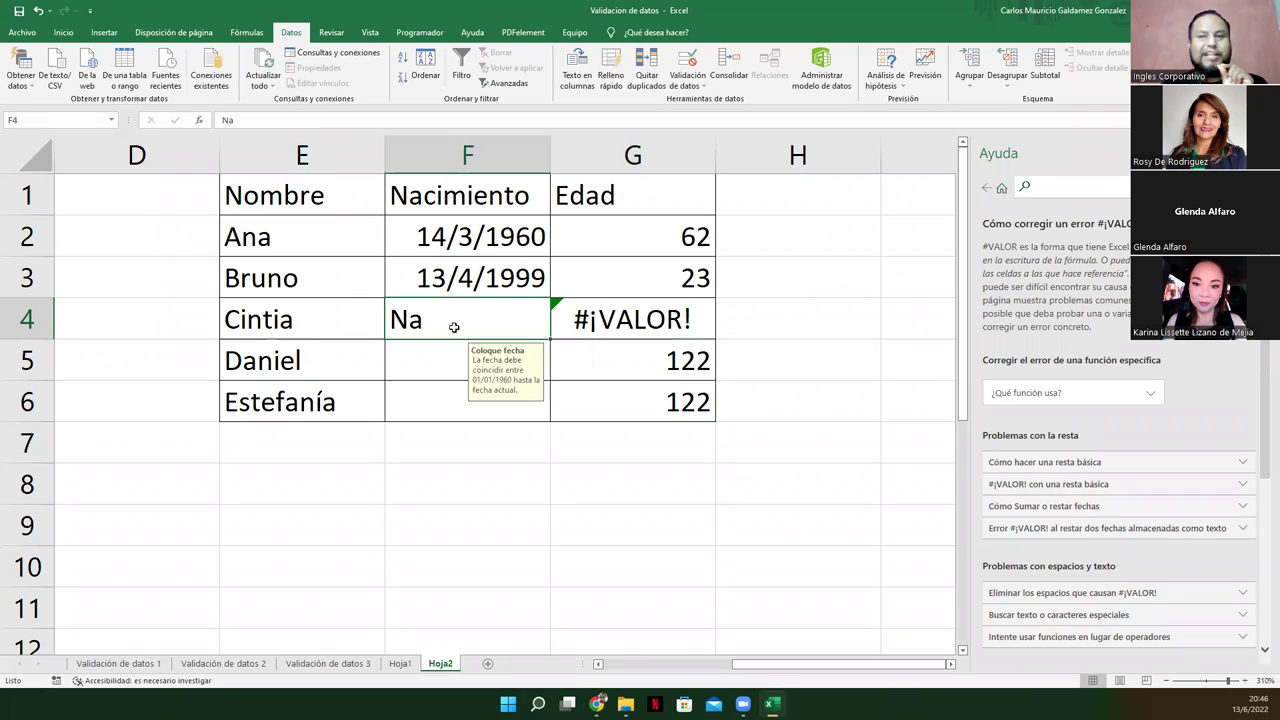
left_click(668, 326)
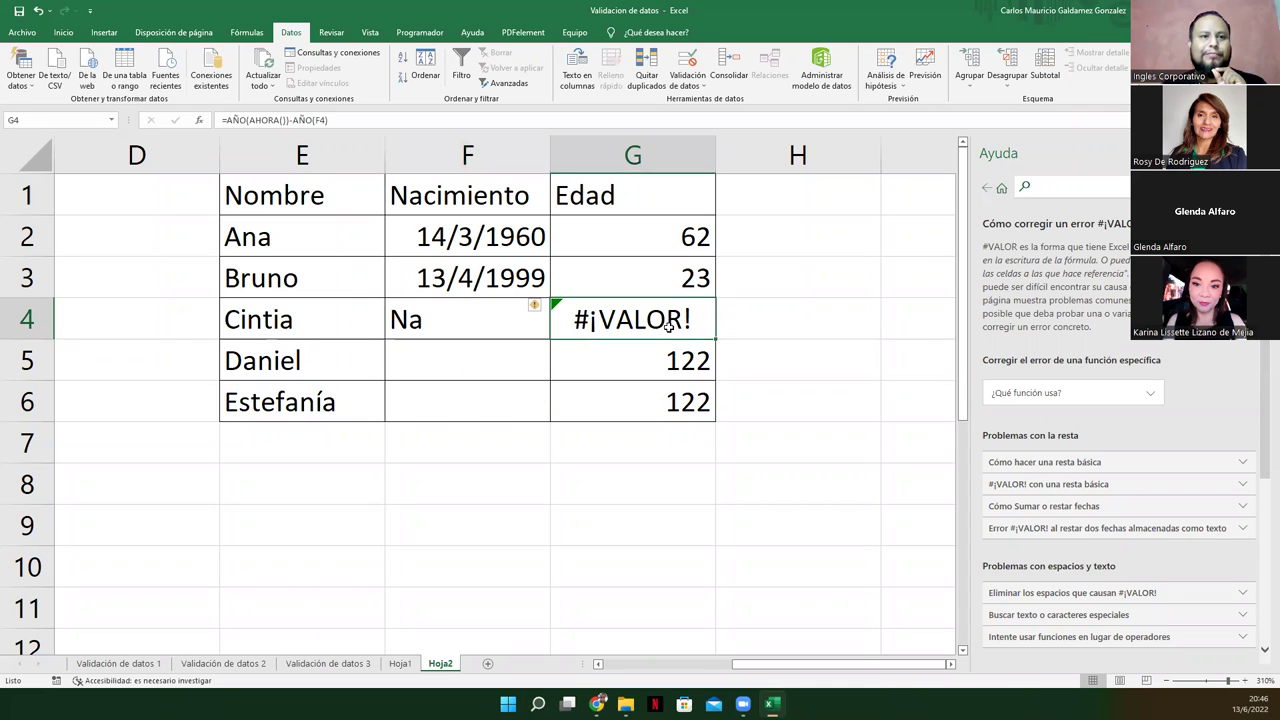
Step: Test the warning in F4 by entering 45 and declining to continue, and cancel a second attempt with "Na"
left_click(486, 327)
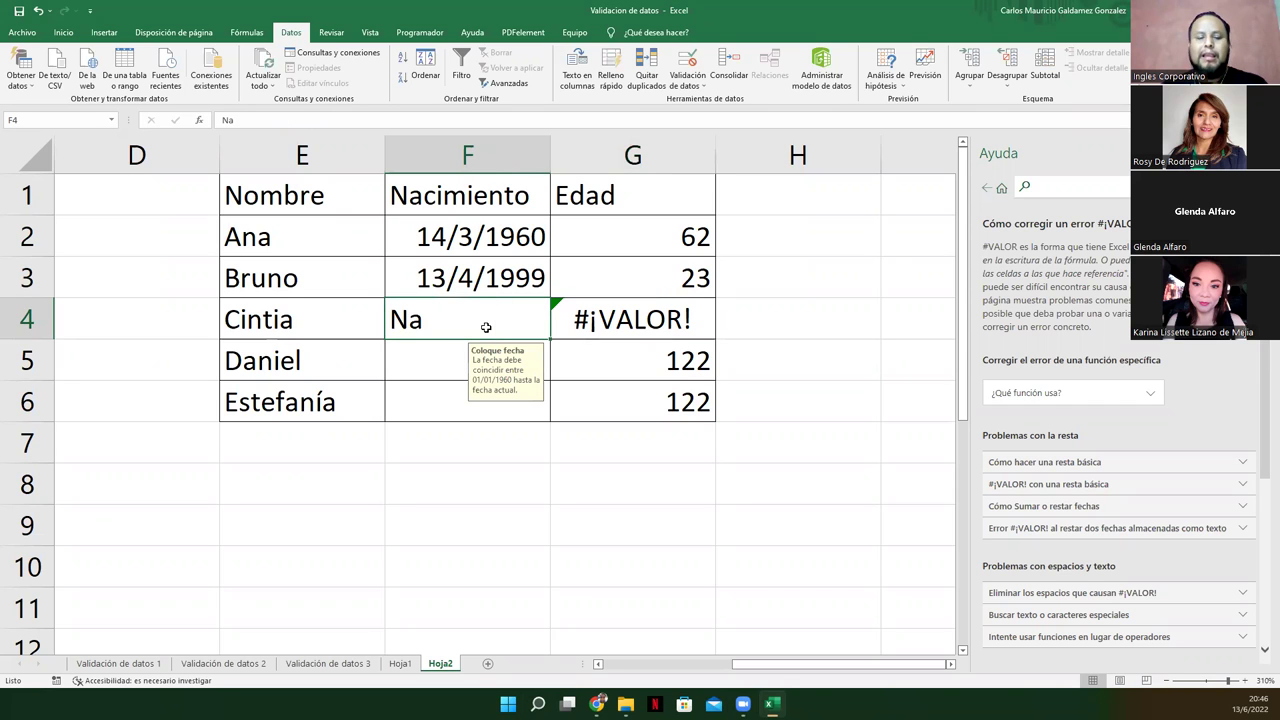
type("45")
key("Return")
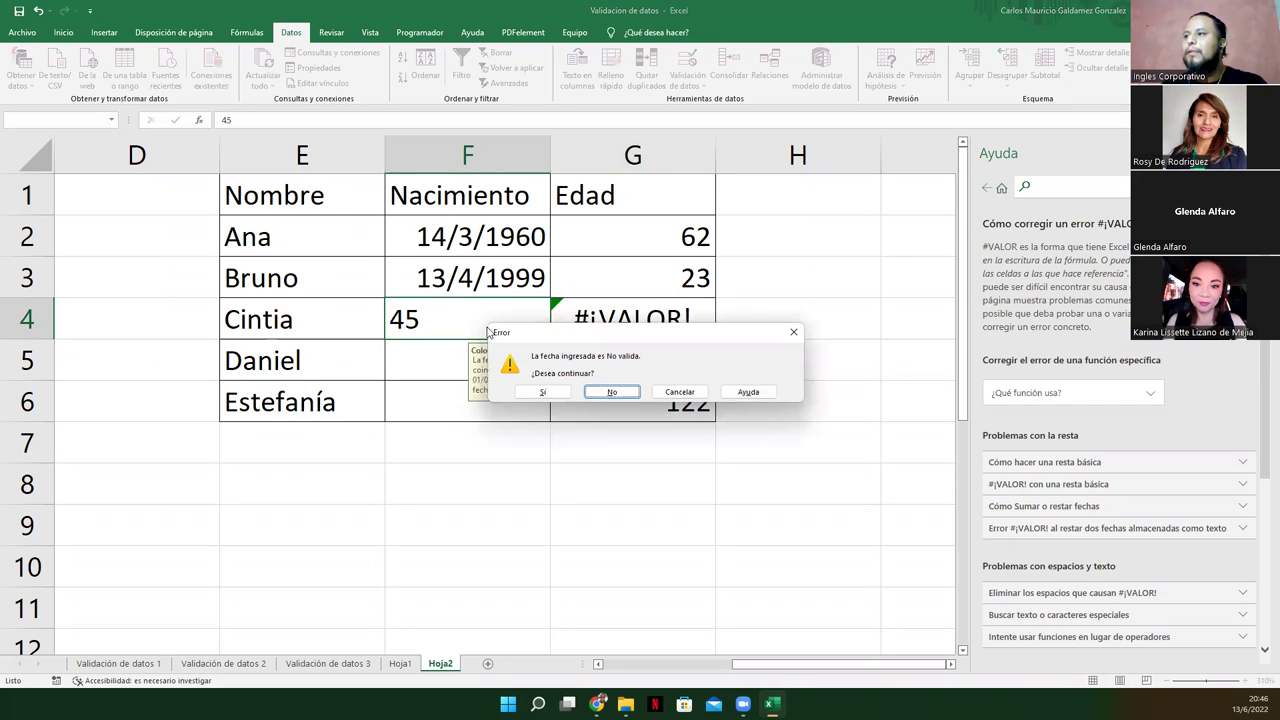
left_click(612, 392)
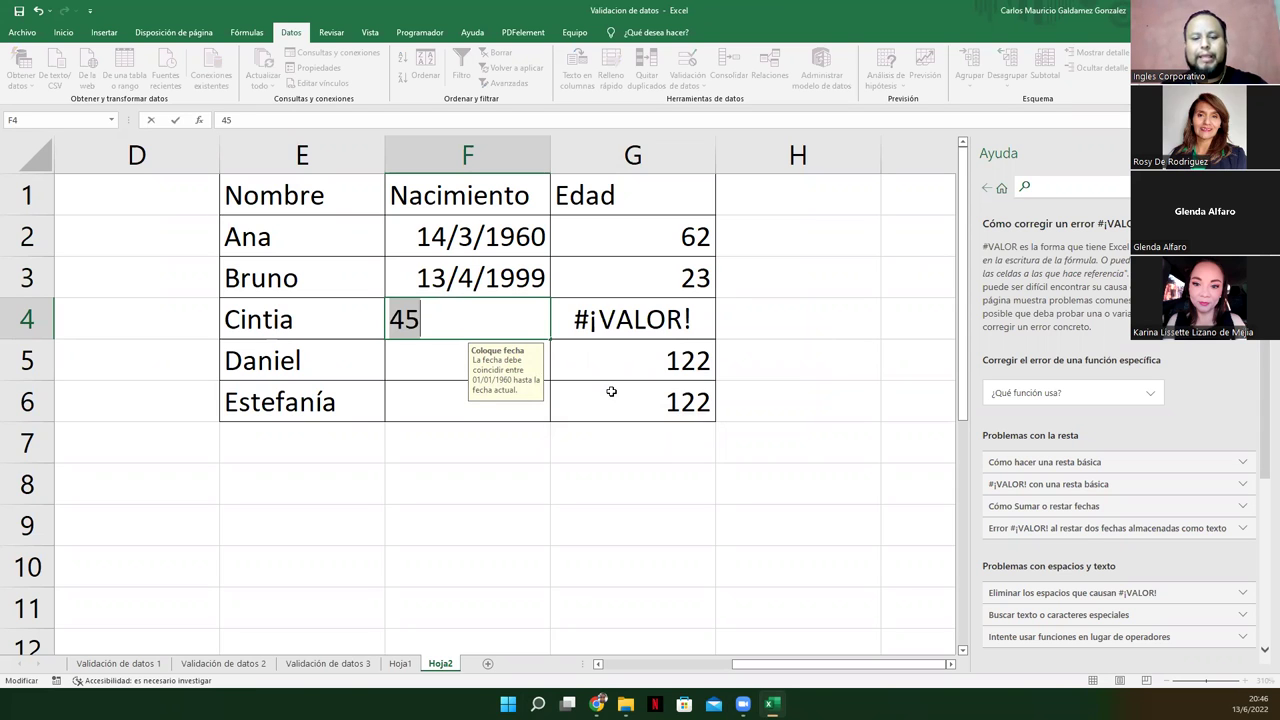
type("Na")
key("Return")
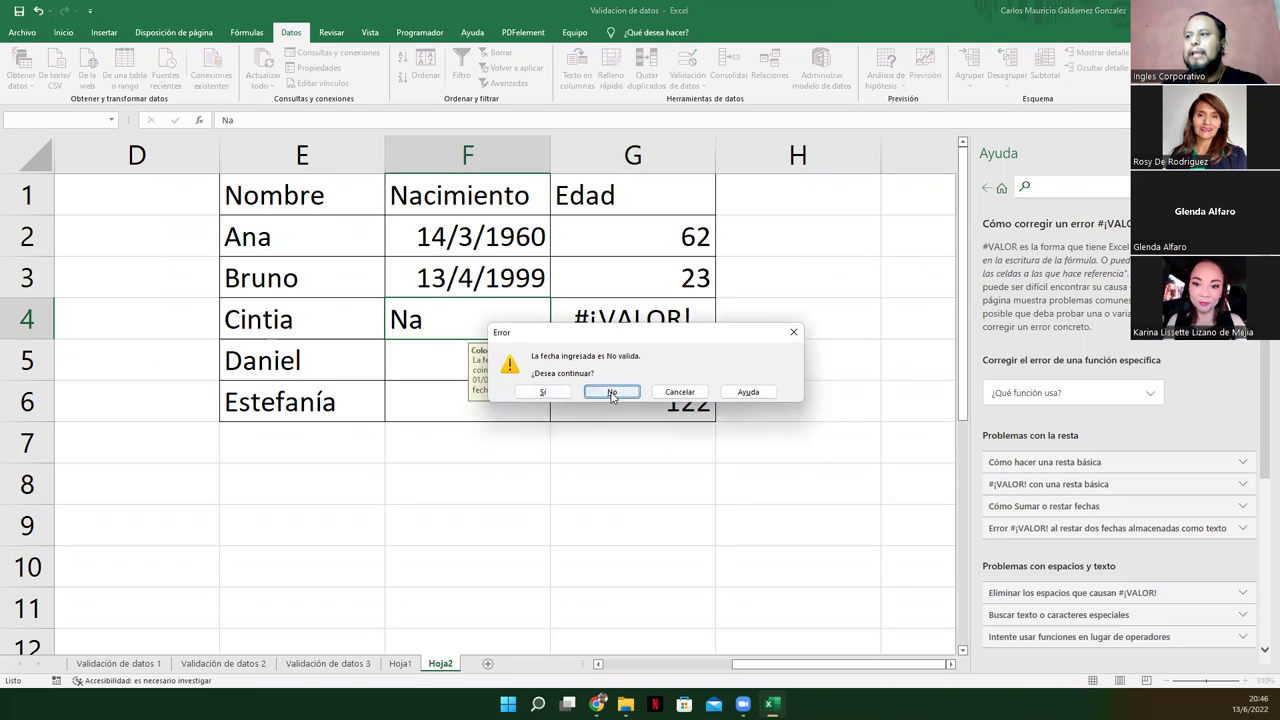
left_click(694, 396)
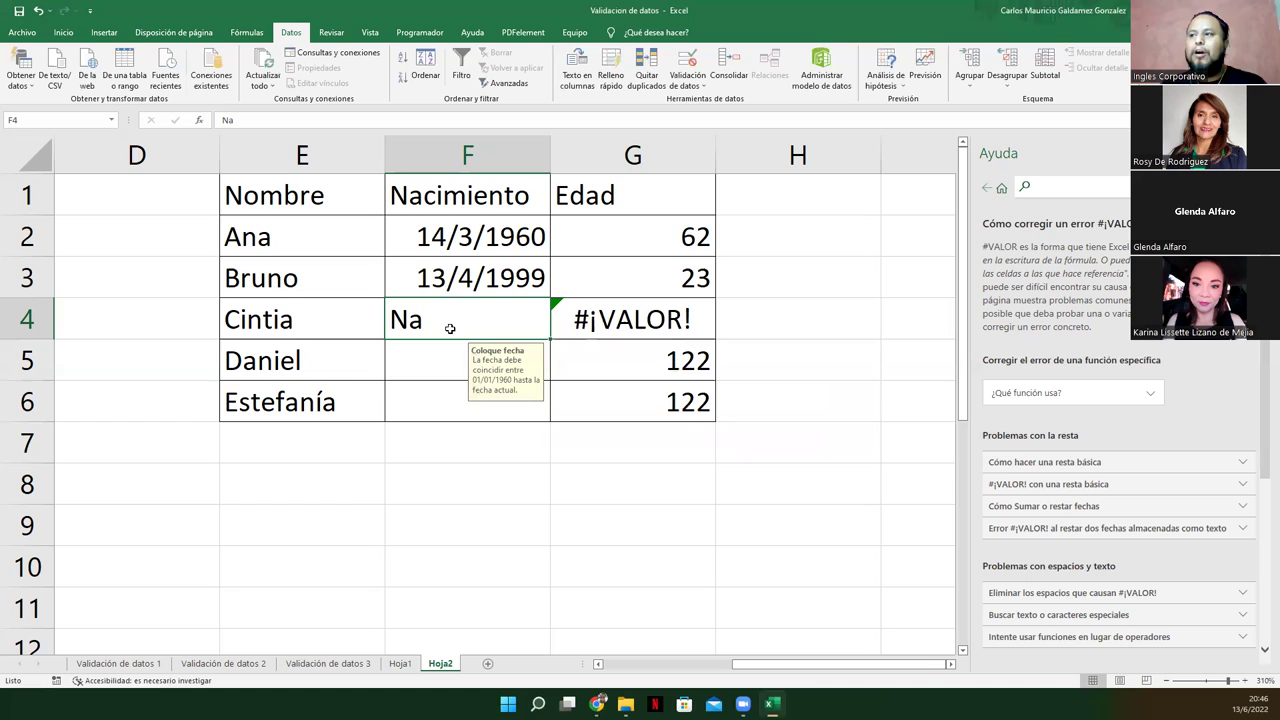
Step: Compare the age formula in G4 with the birth date entry in F4 again
left_click(607, 322)
left_click(512, 335)
left_click(607, 335)
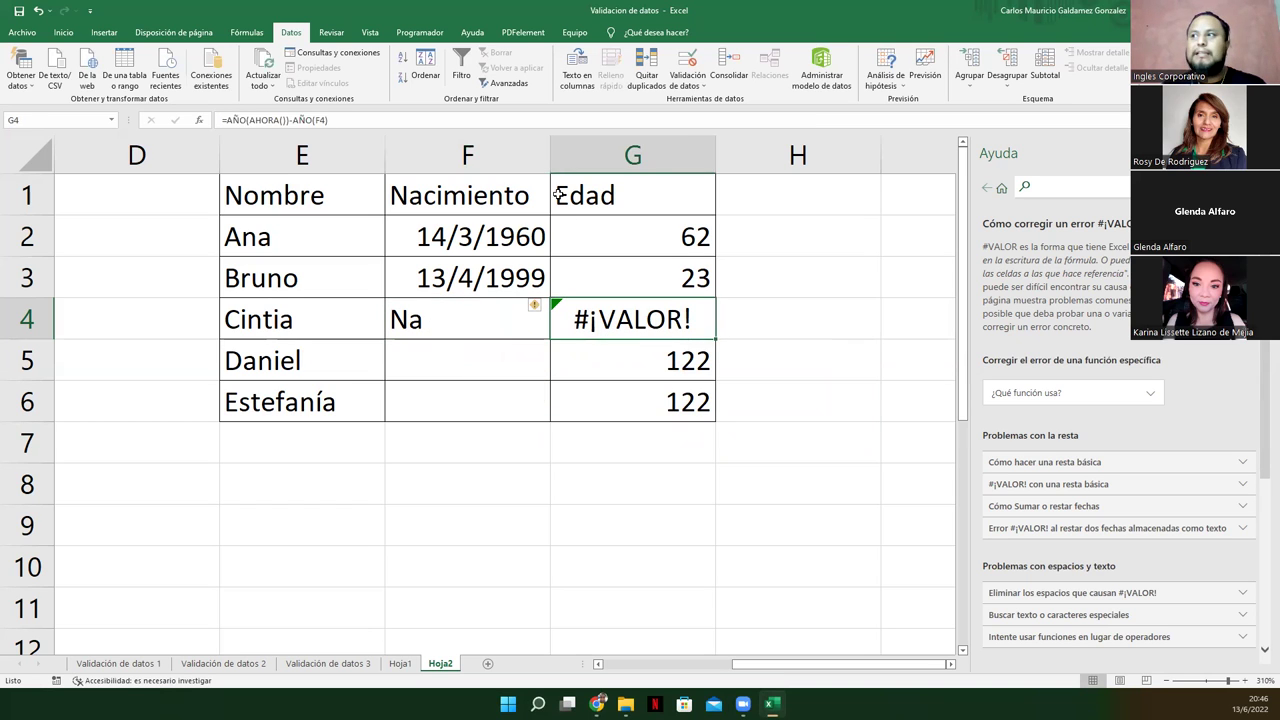
Step: Change the error alert style of the birth date validation in F2:F6 to Información
left_click_drag(480, 242, 492, 402)
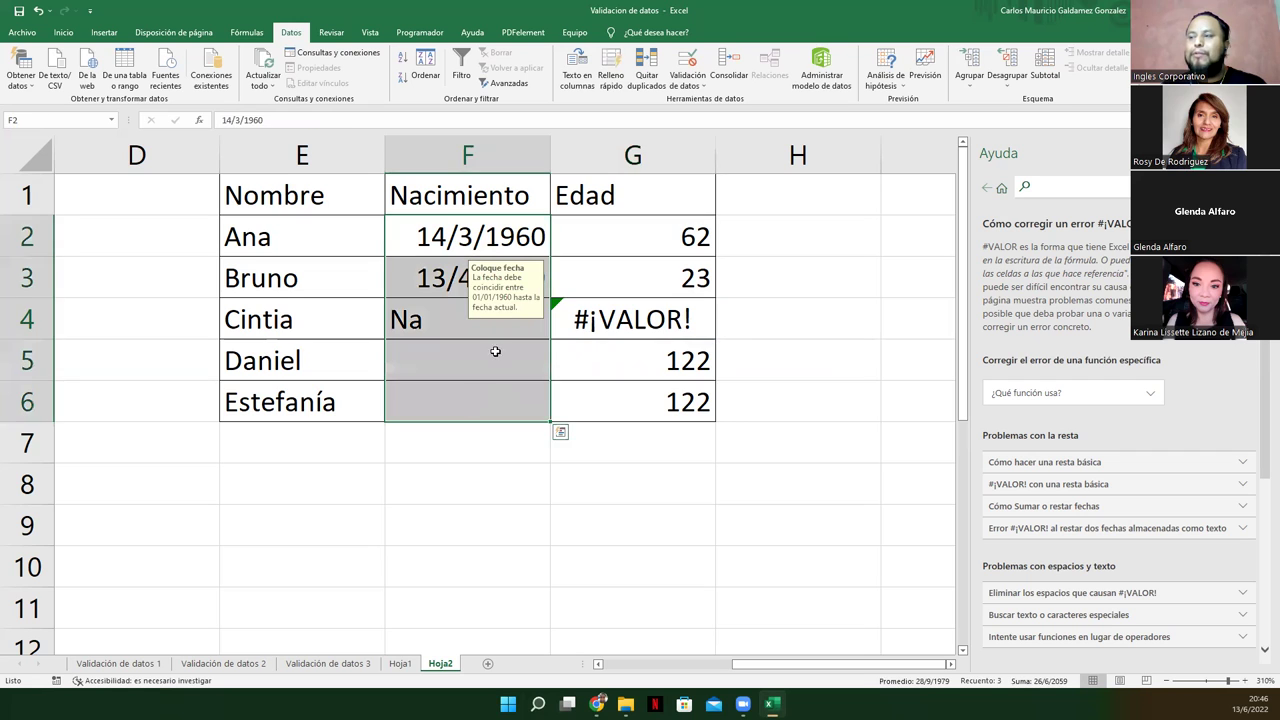
left_click(686, 76)
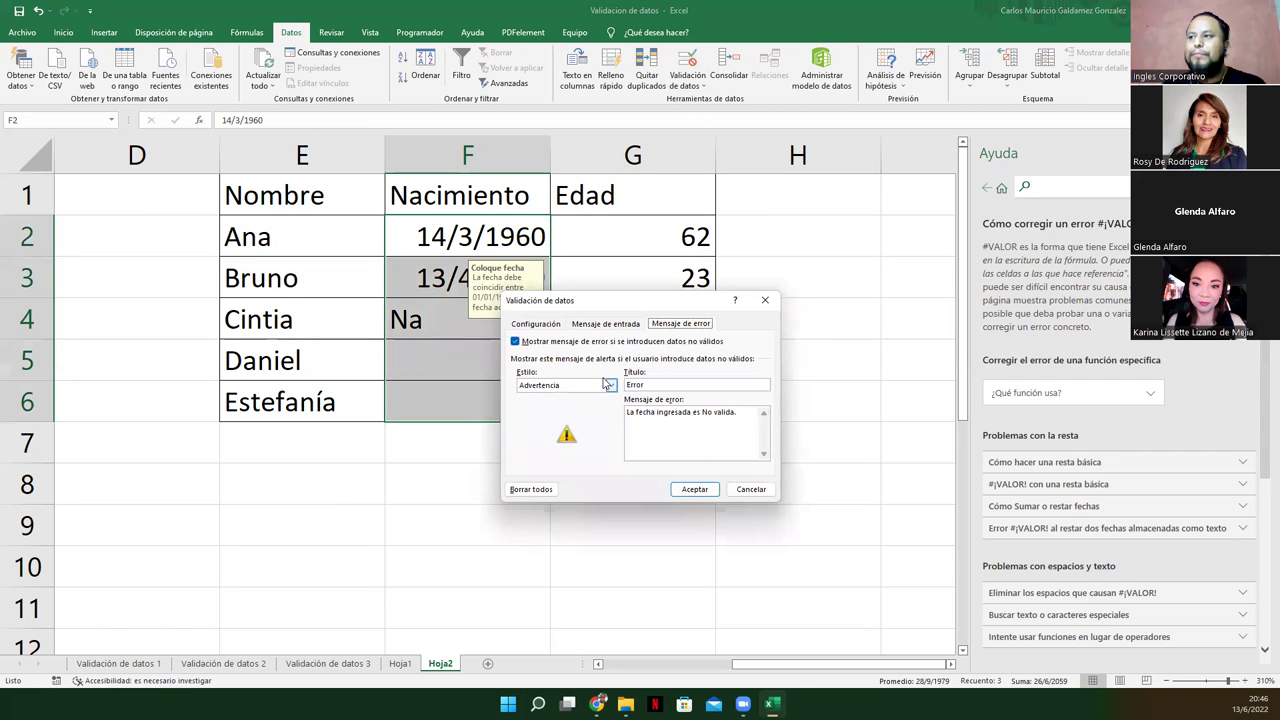
left_click(609, 387)
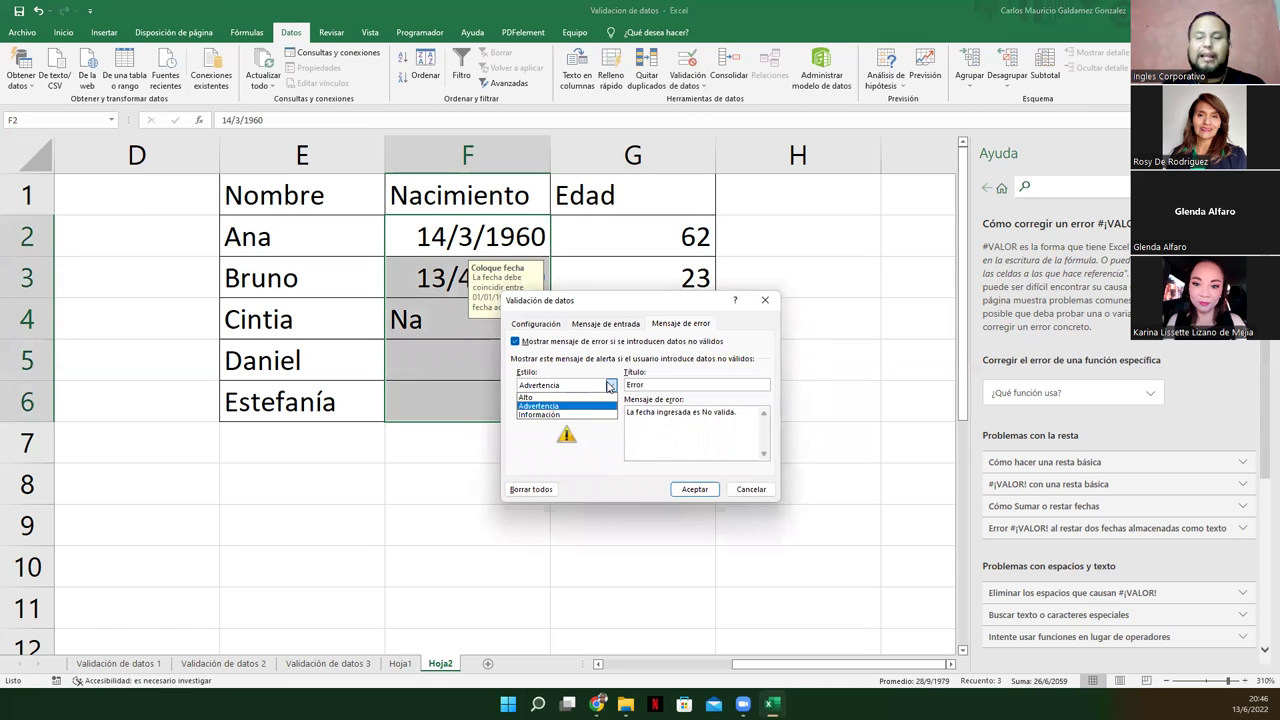
left_click(574, 419)
left_click(695, 489)
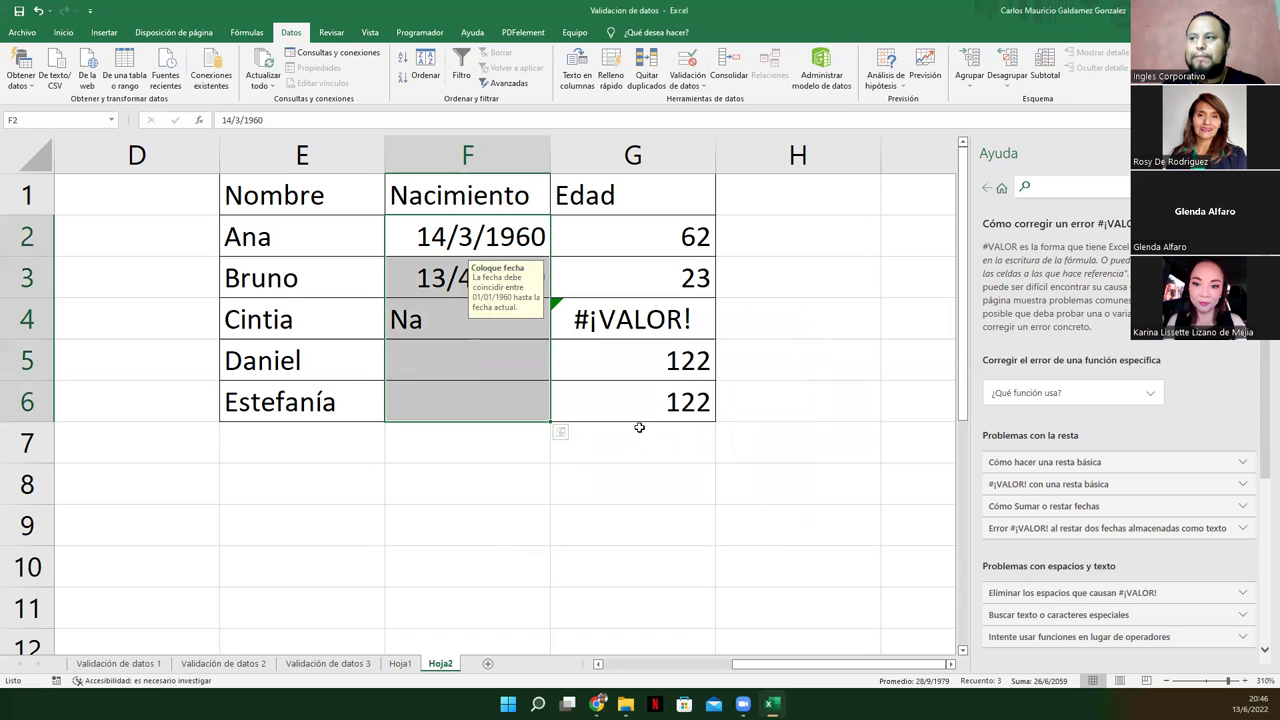
Step: Clear cell F4, test the information alert there by entering 36, and cancel the entry
left_click(476, 337)
key("Delete")
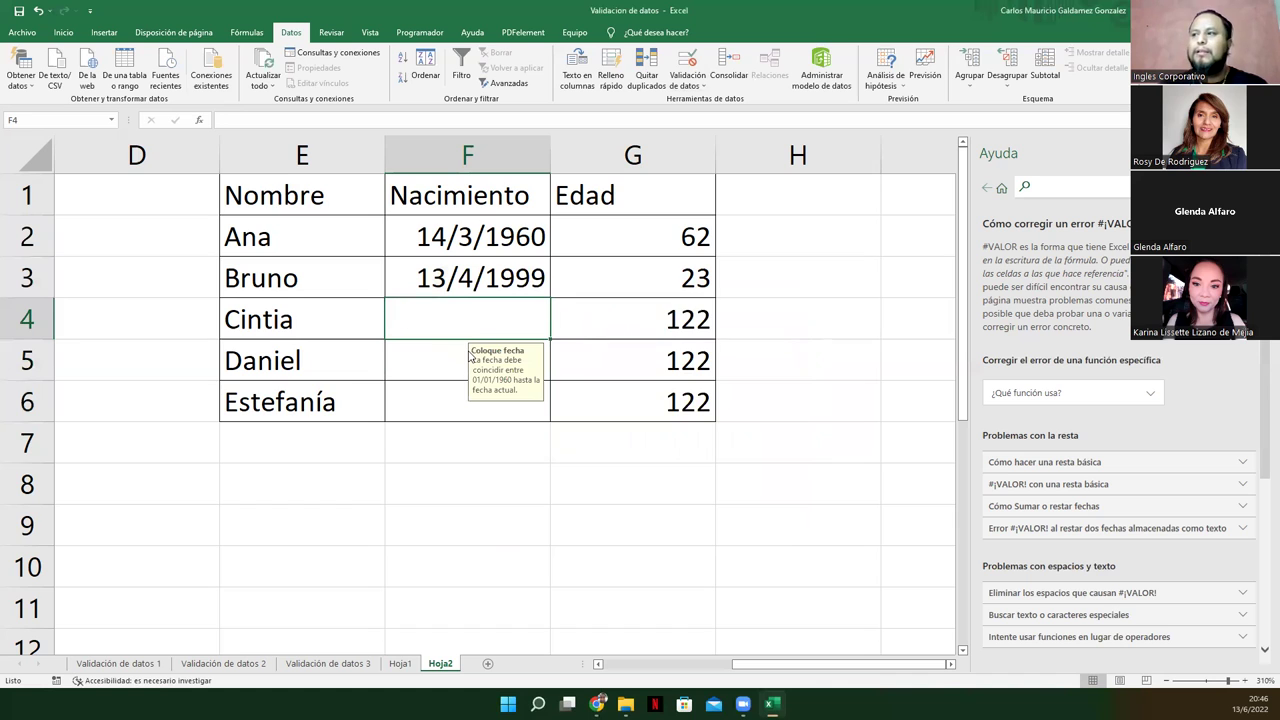
type("36")
key("Return")
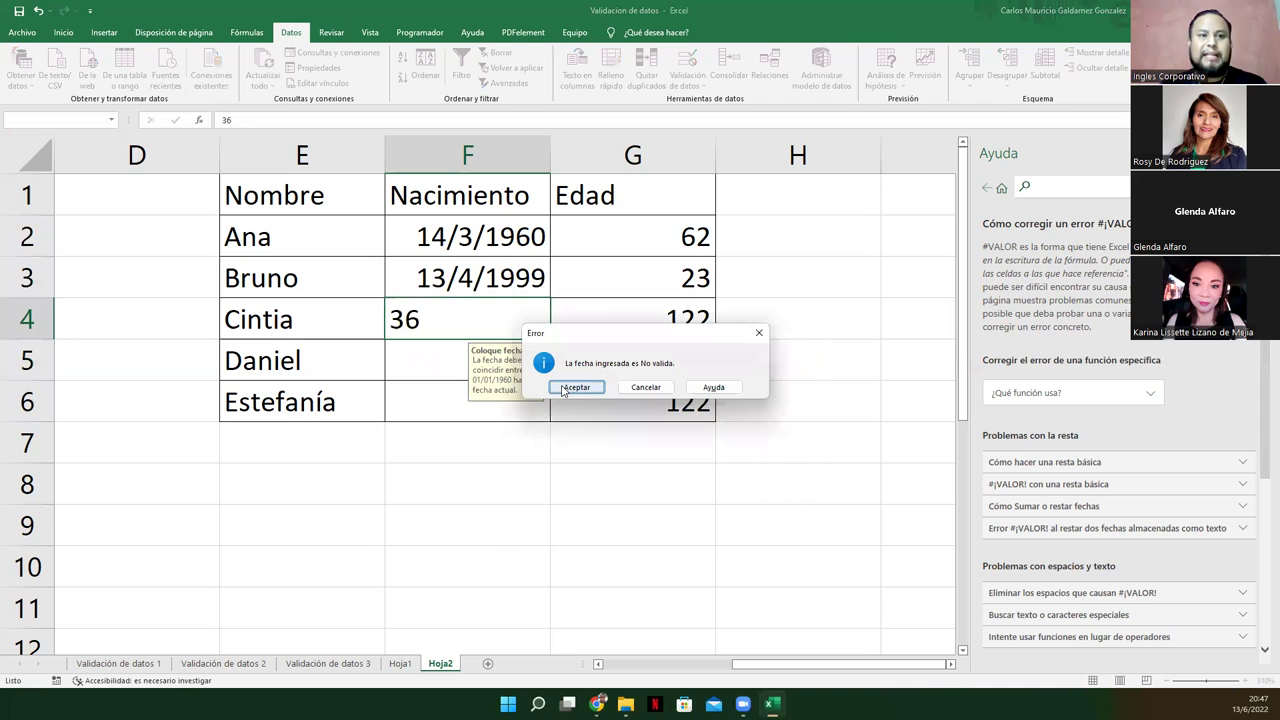
left_click(646, 387)
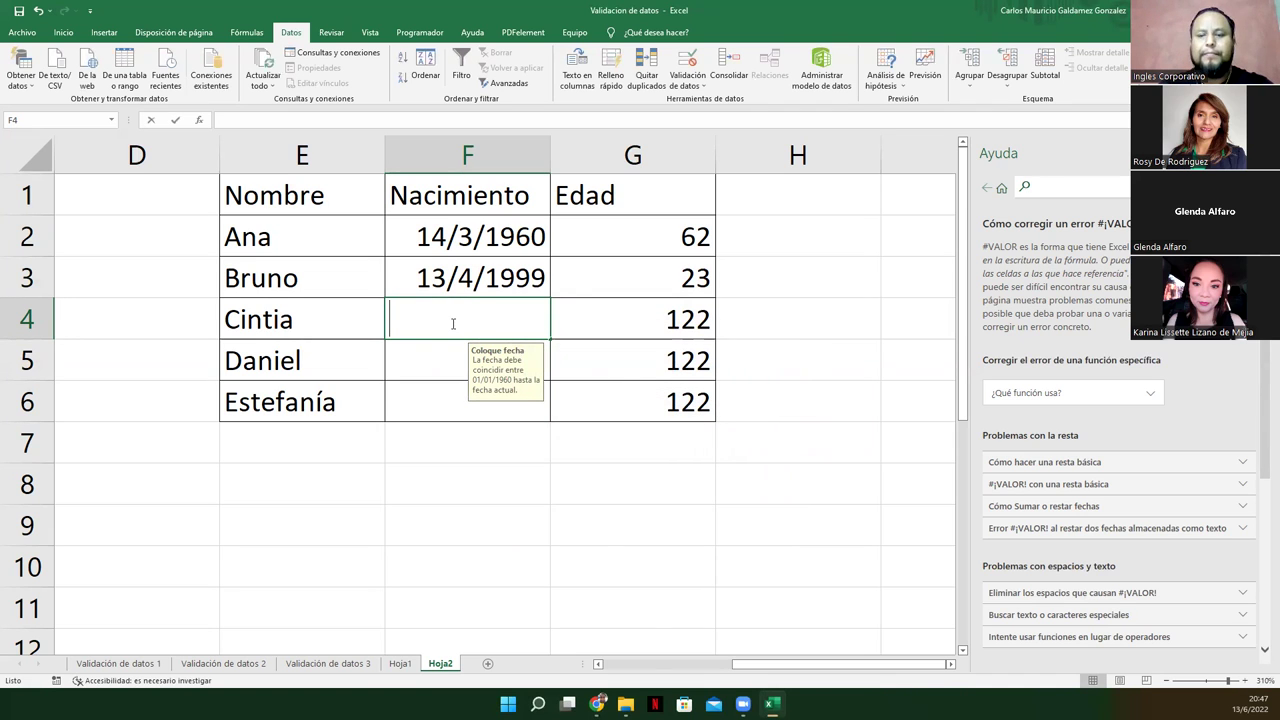
Step: Enter 45 in F4, accept it despite the information alert, and inspect the stored value
type("45")
key("Return")
left_click(576, 387)
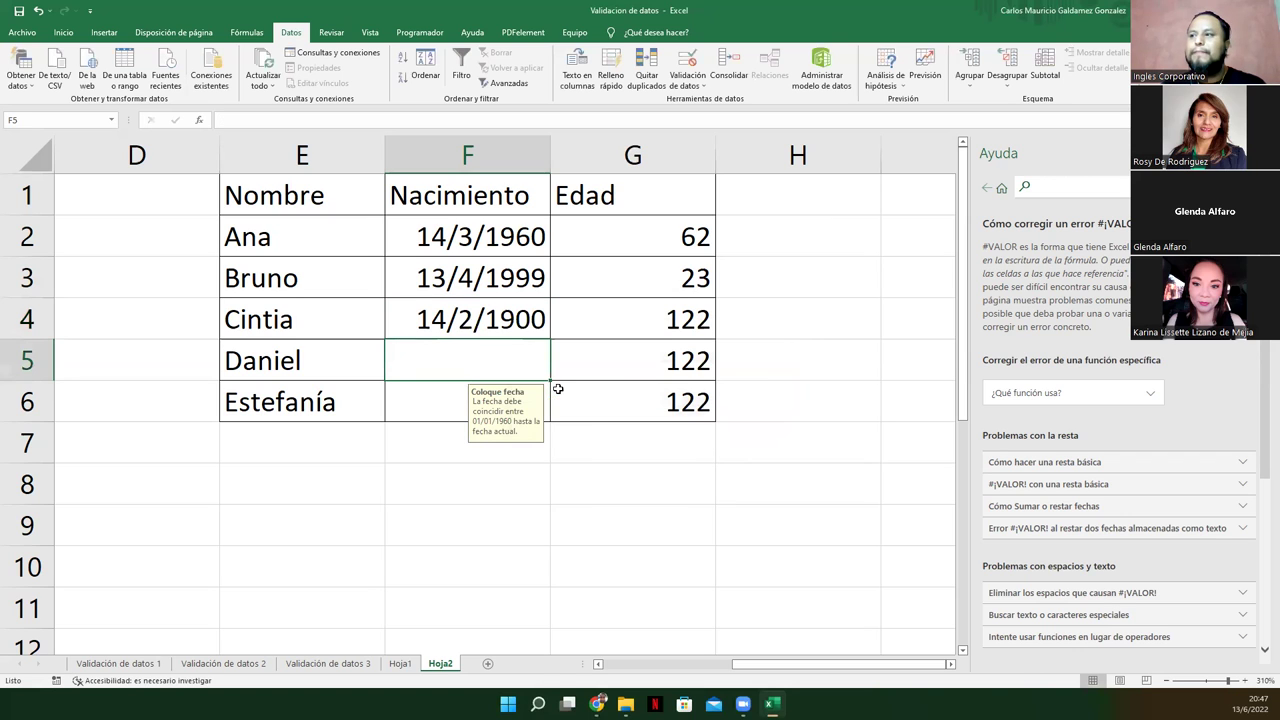
left_click(394, 324)
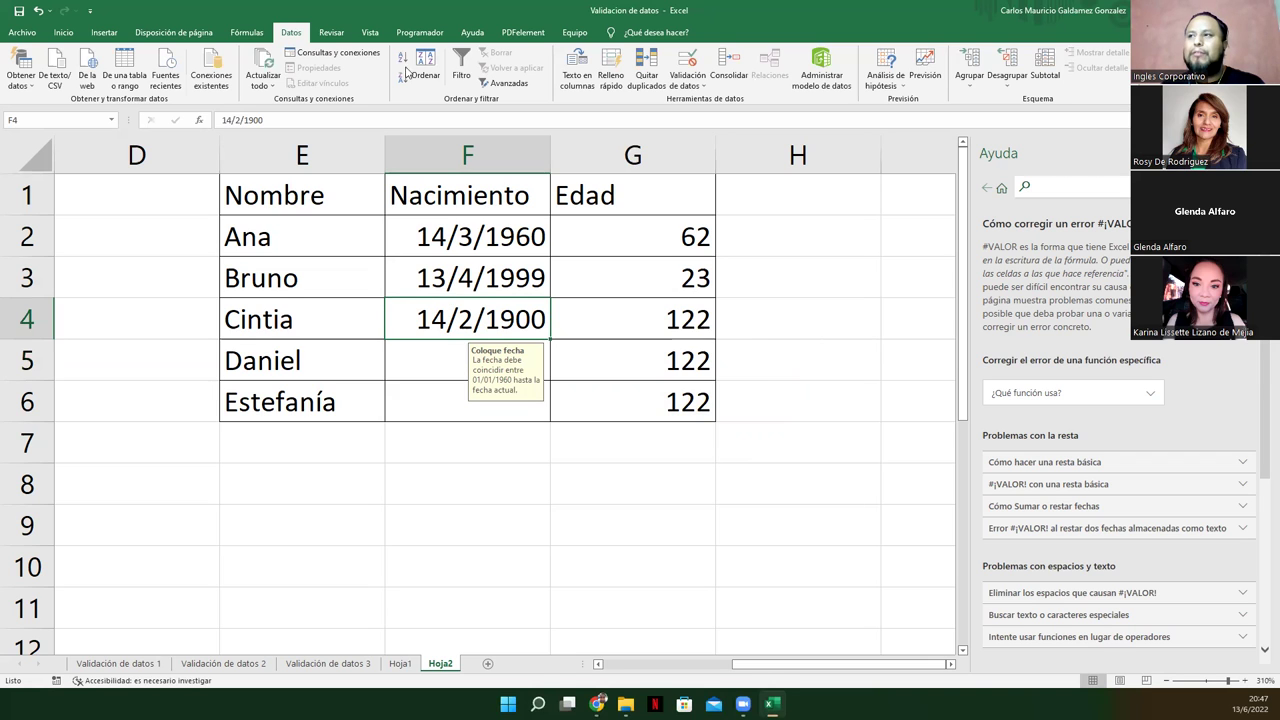
Step: Apply the Número format to the birth date in cell F4
scroll(100, 35, "up", 4)
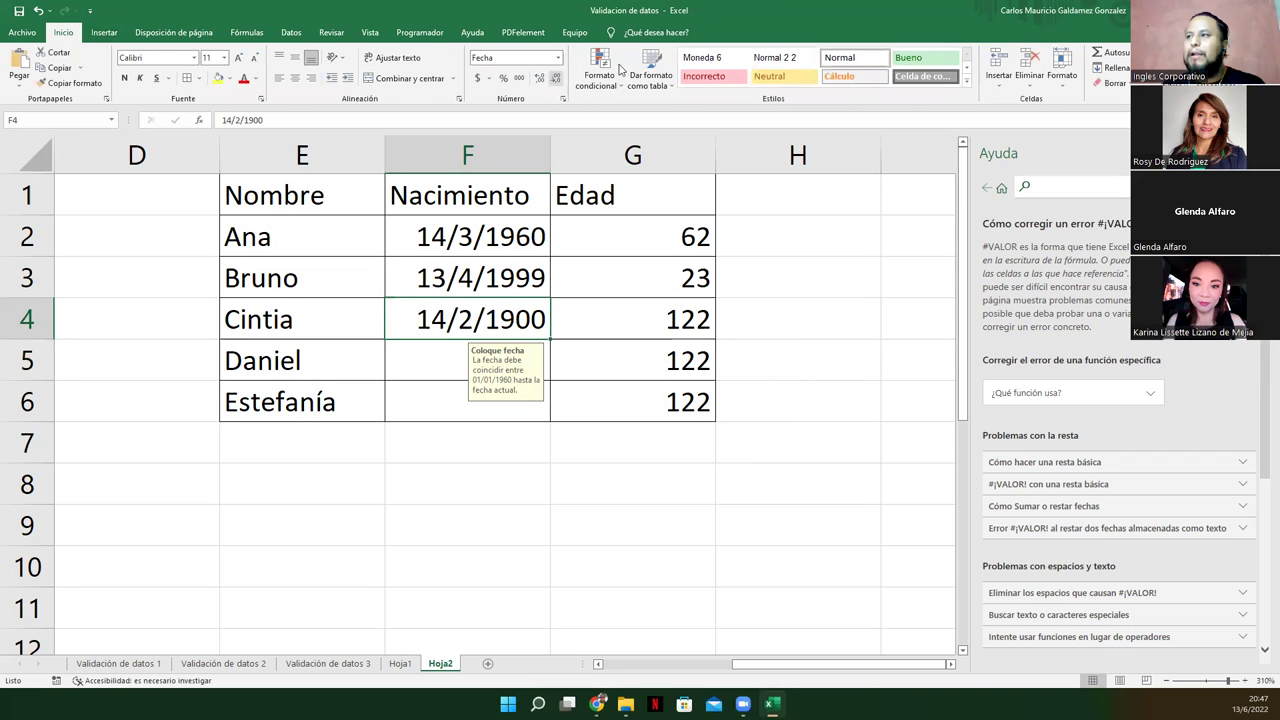
left_click(558, 59)
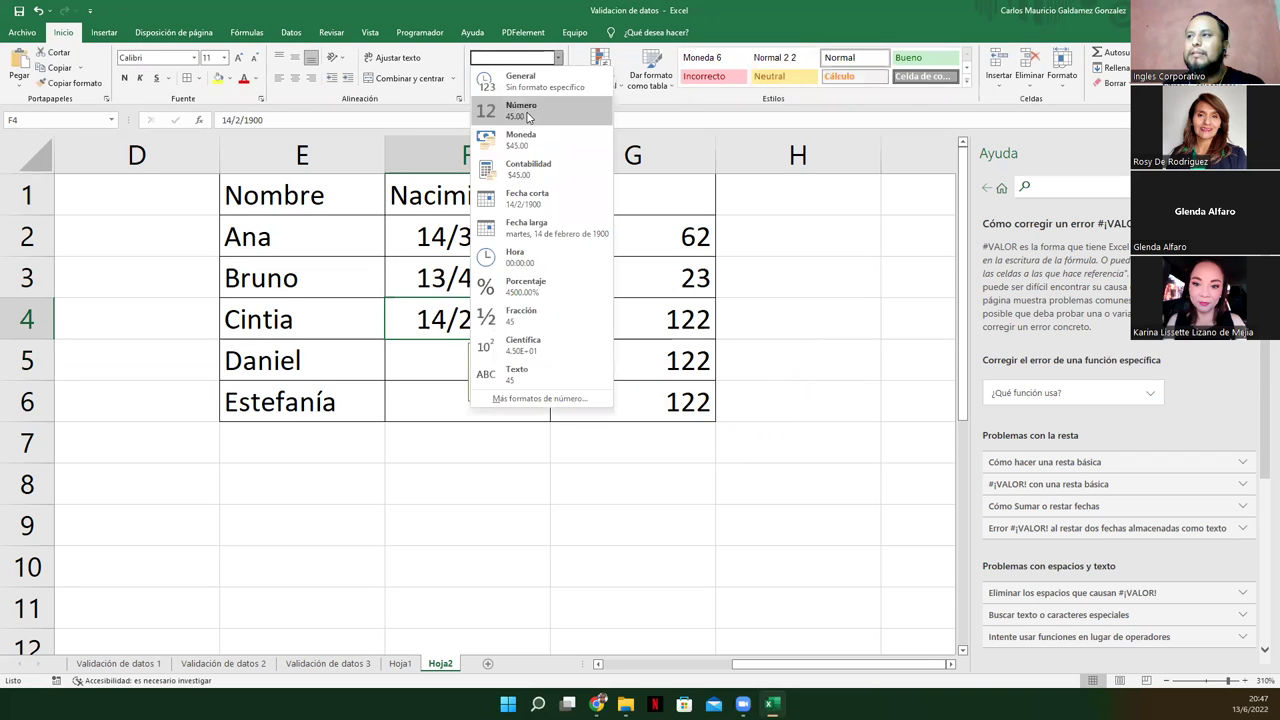
left_click(528, 112)
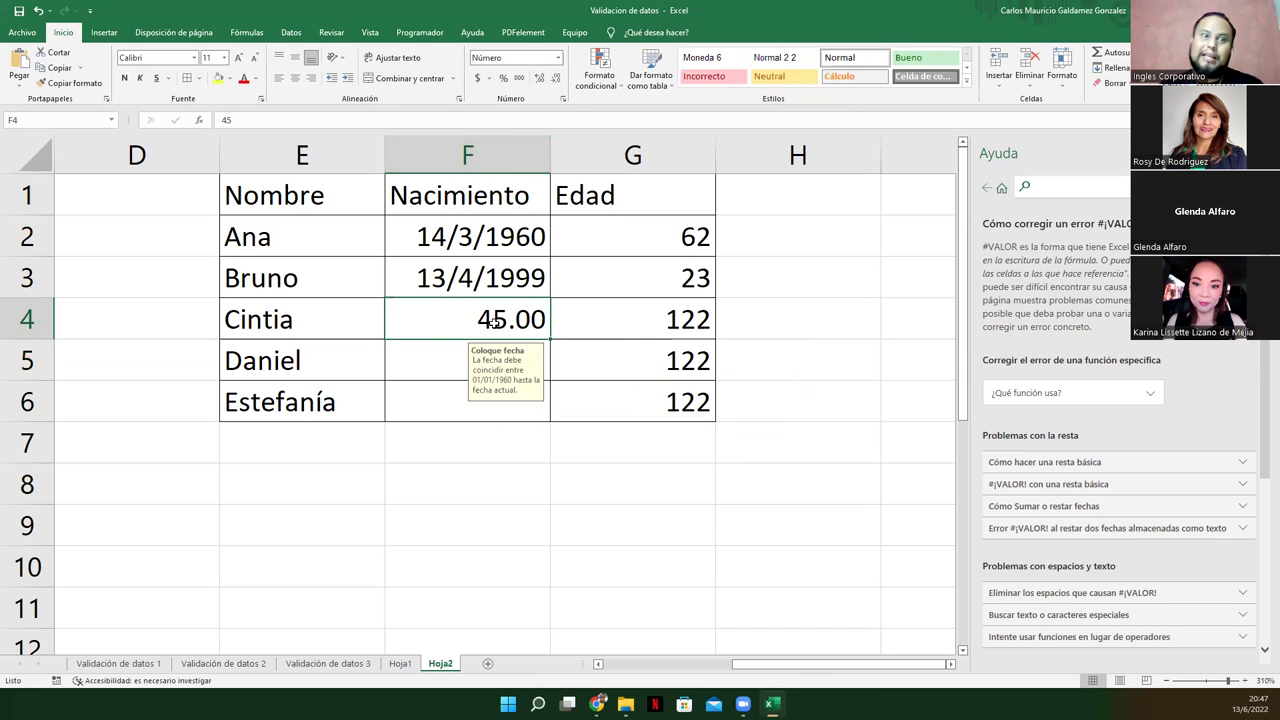
Step: Clear the value in F4 and restore its date format by filling from the empty cell below it
left_click(460, 360)
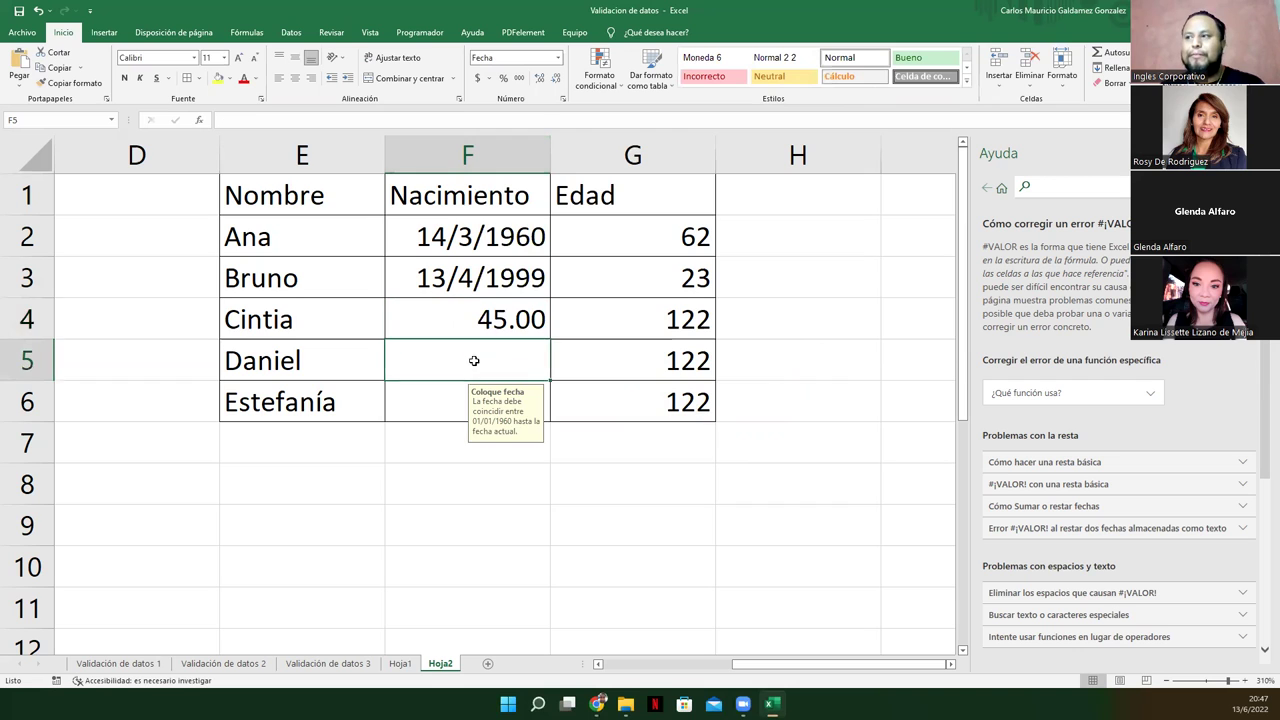
left_click(541, 334)
left_click_drag(549, 339, 471, 320)
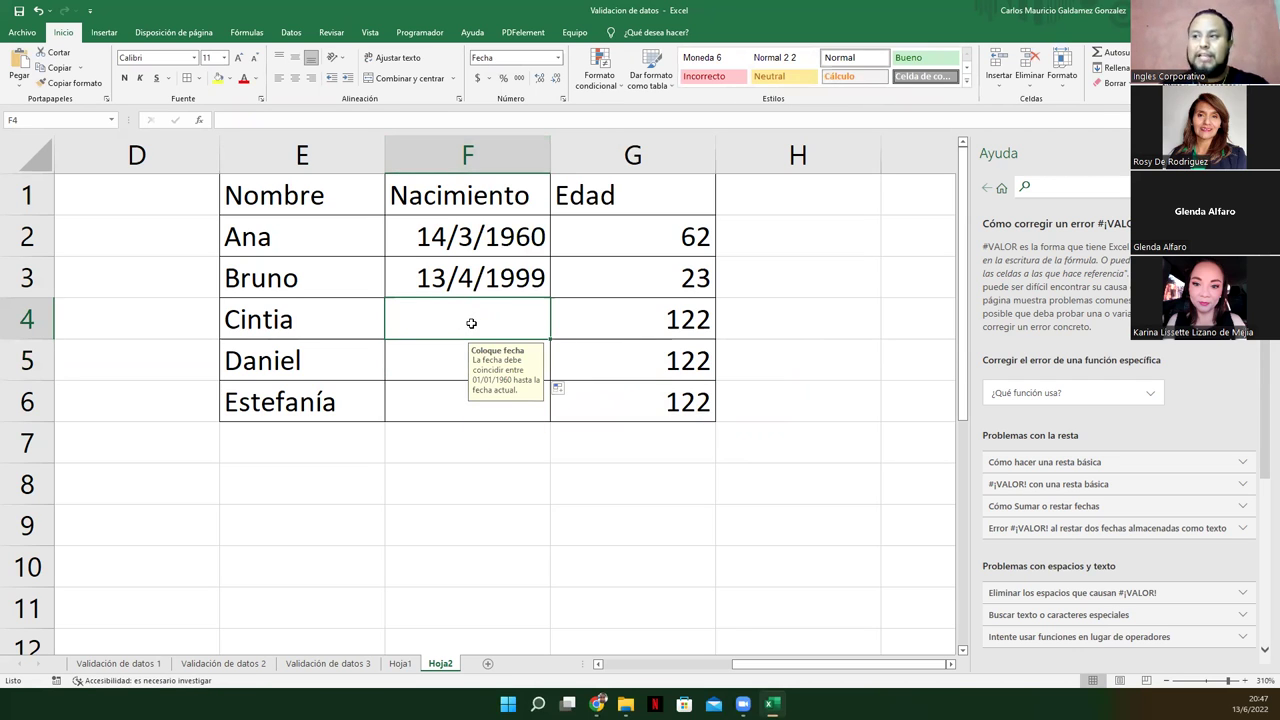
Step: Change the data validation error alert style for F2:F6 to Alto
left_click_drag(448, 245, 455, 408)
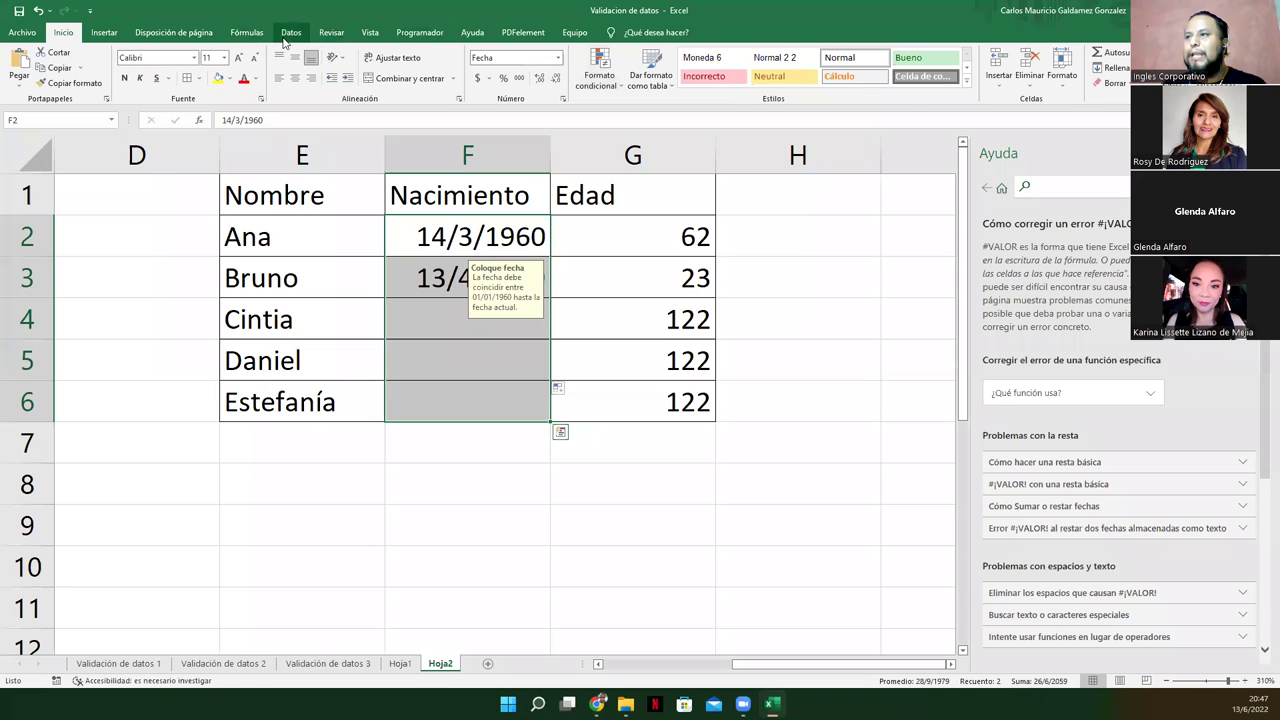
left_click(291, 32)
left_click(687, 64)
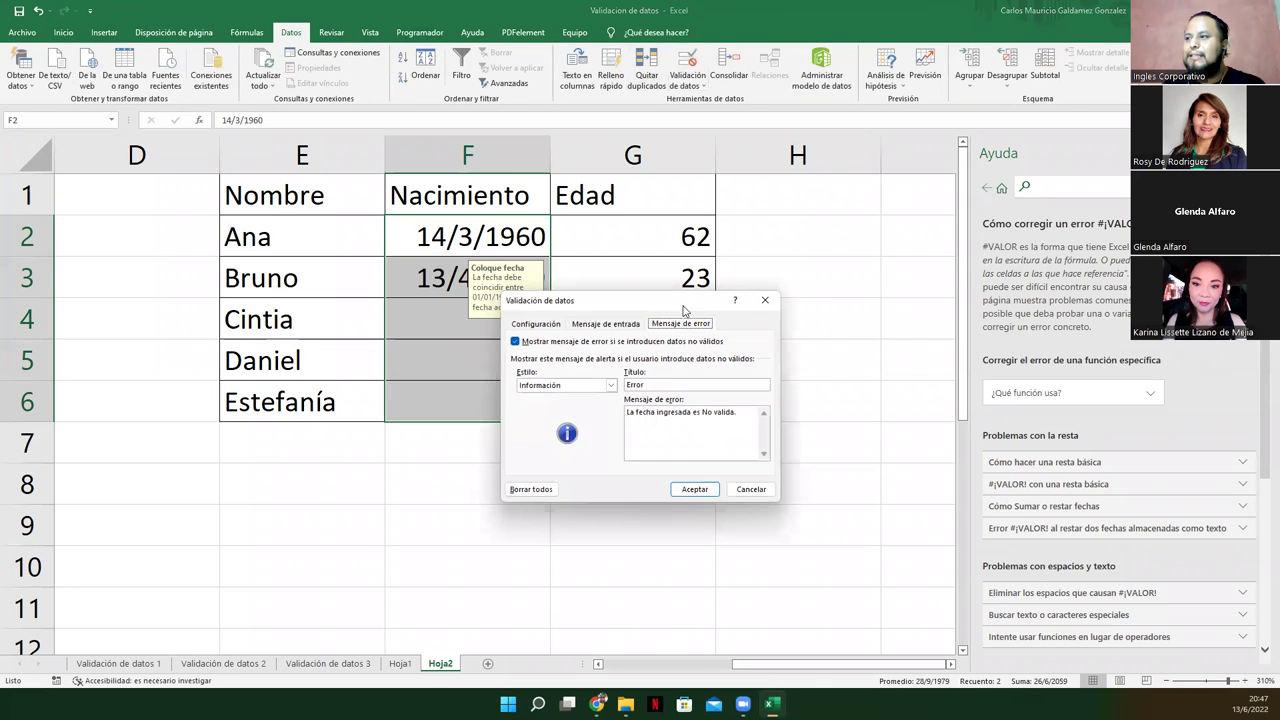
left_click(610, 385)
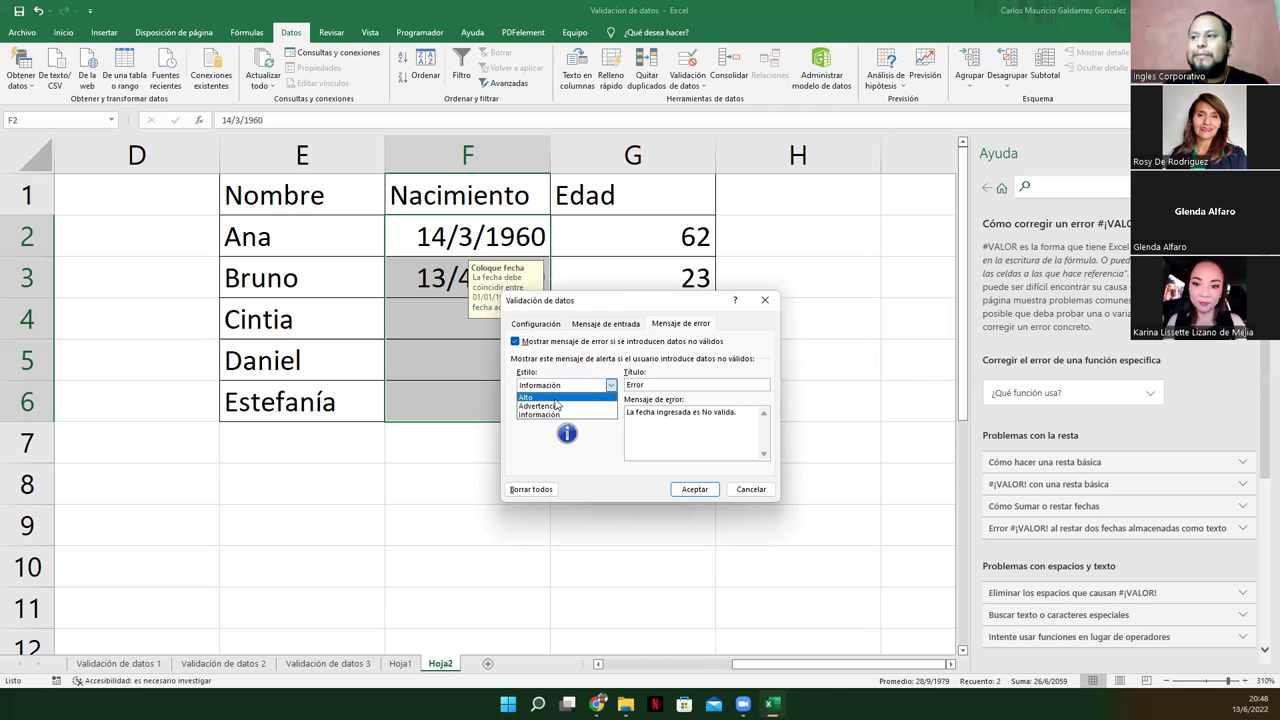
left_click(555, 399)
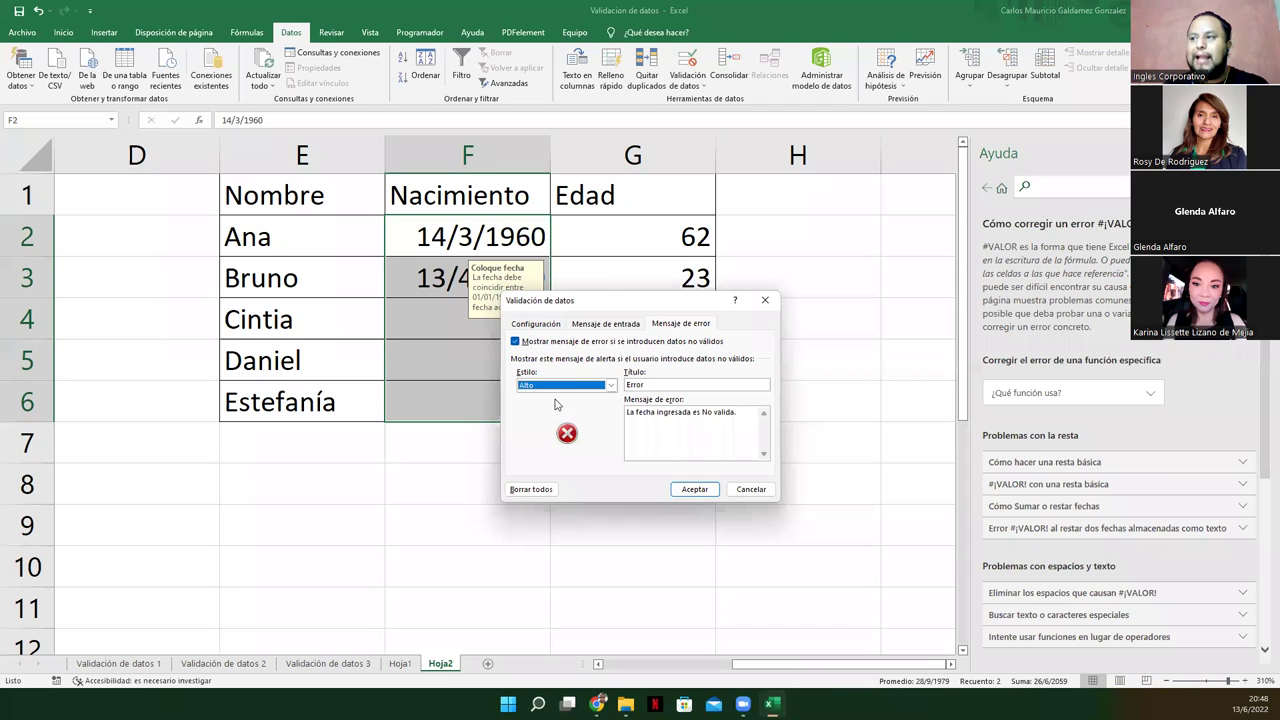
left_click(695, 490)
Step: Test the date validation by entering the text "kj" in F5, and choose to retry the entry
left_click(457, 390)
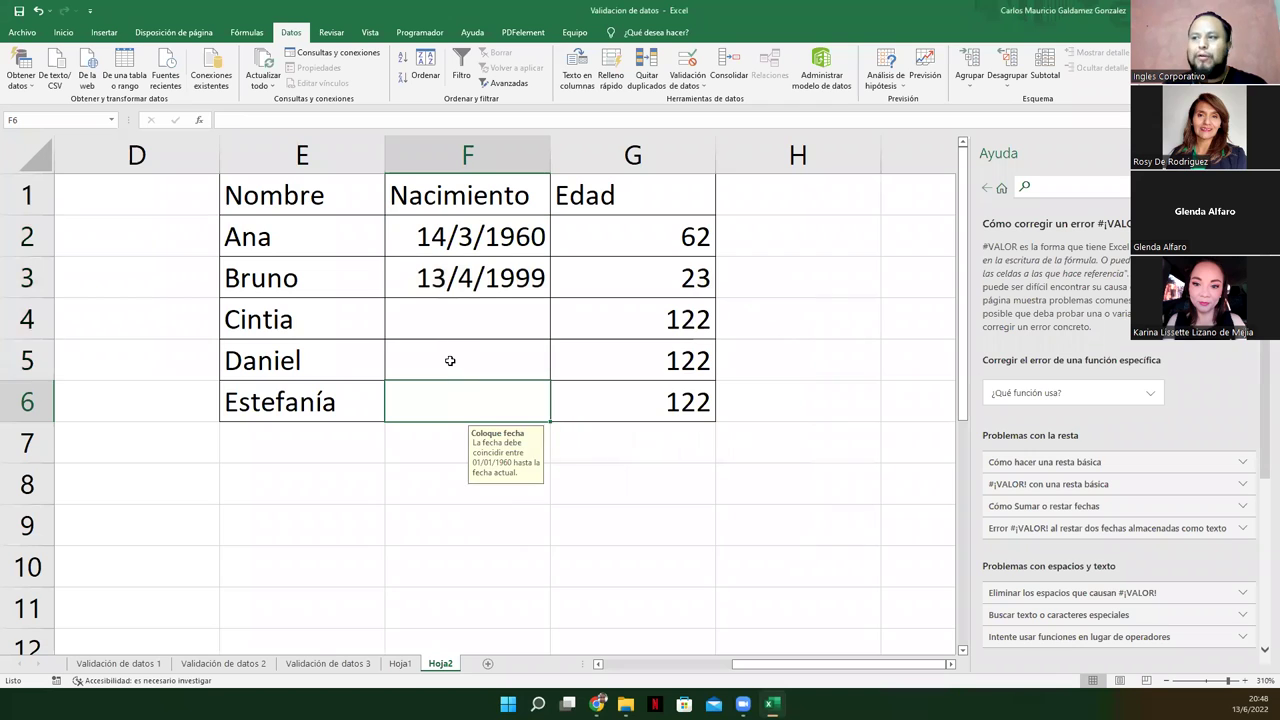
double_click(450, 360)
key("Return")
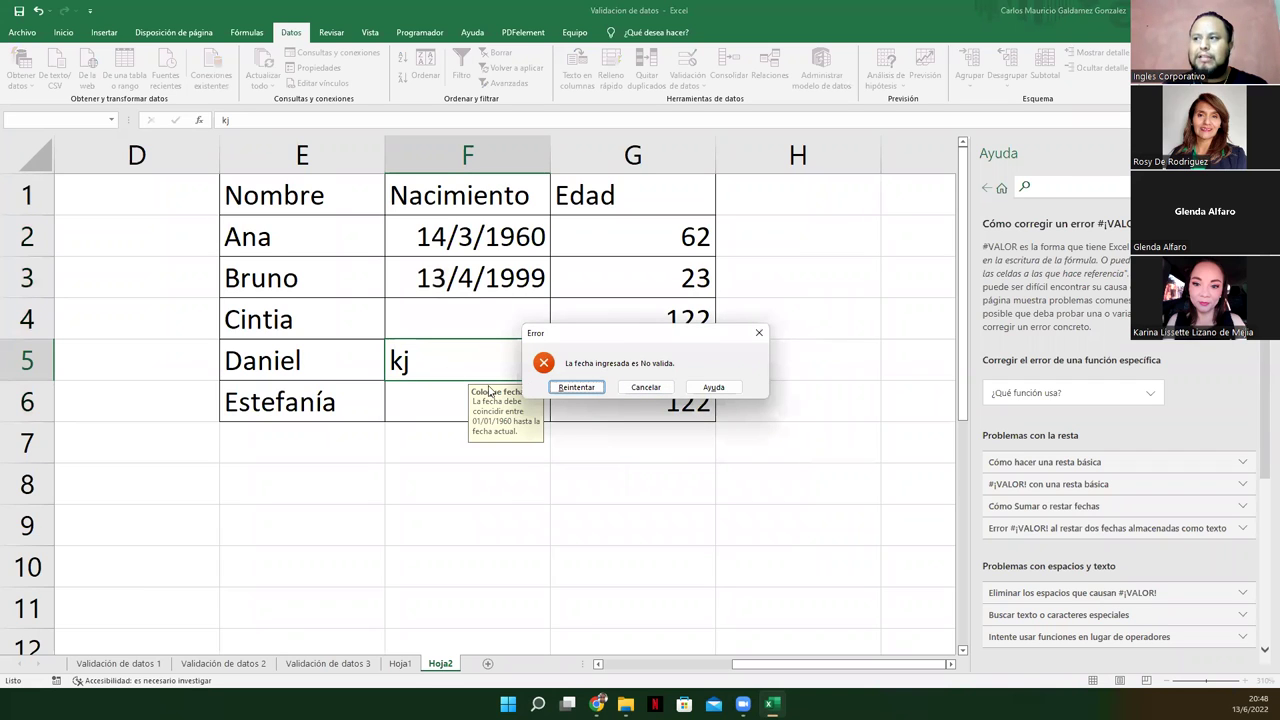
left_click(561, 388)
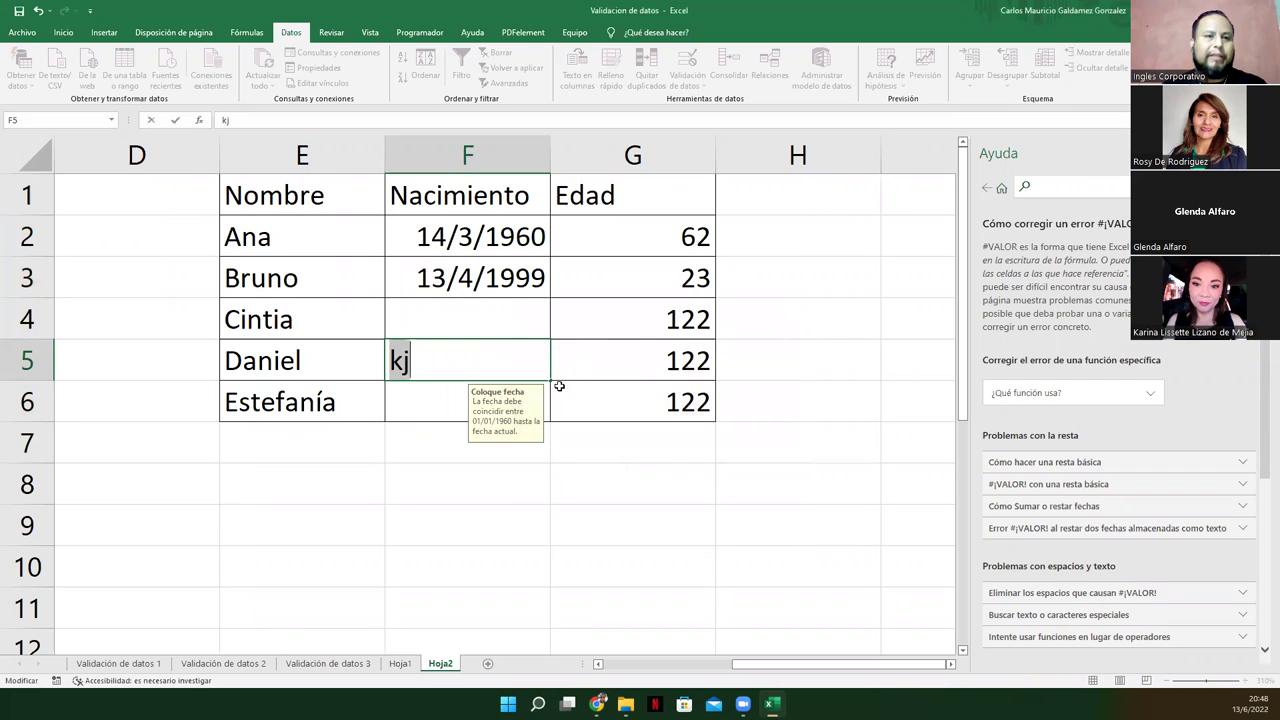
Step: Replace the rejected text in F5 with a valid date of birth
type("4-5")
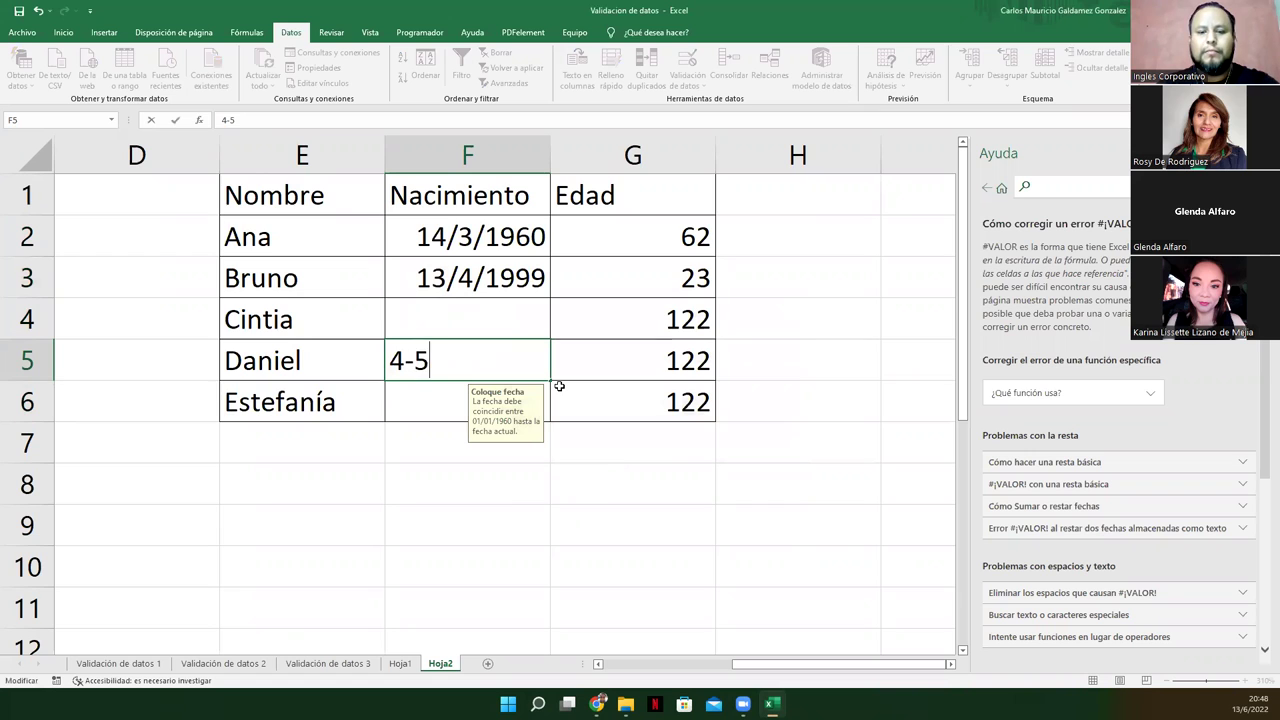
type("-99")
key("Return")
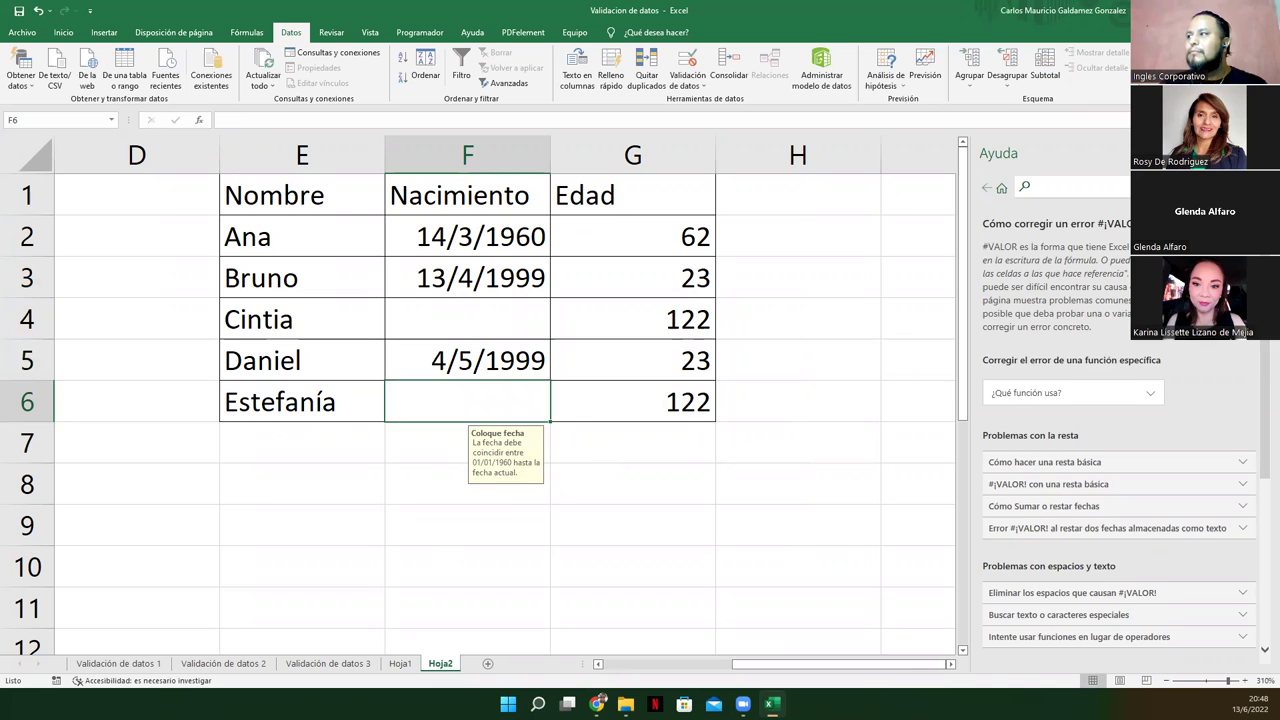
Step: Close the help pane and add a new blank worksheet after Hoja2
left_click(1262, 153)
scroll(823, 670, "left", 3)
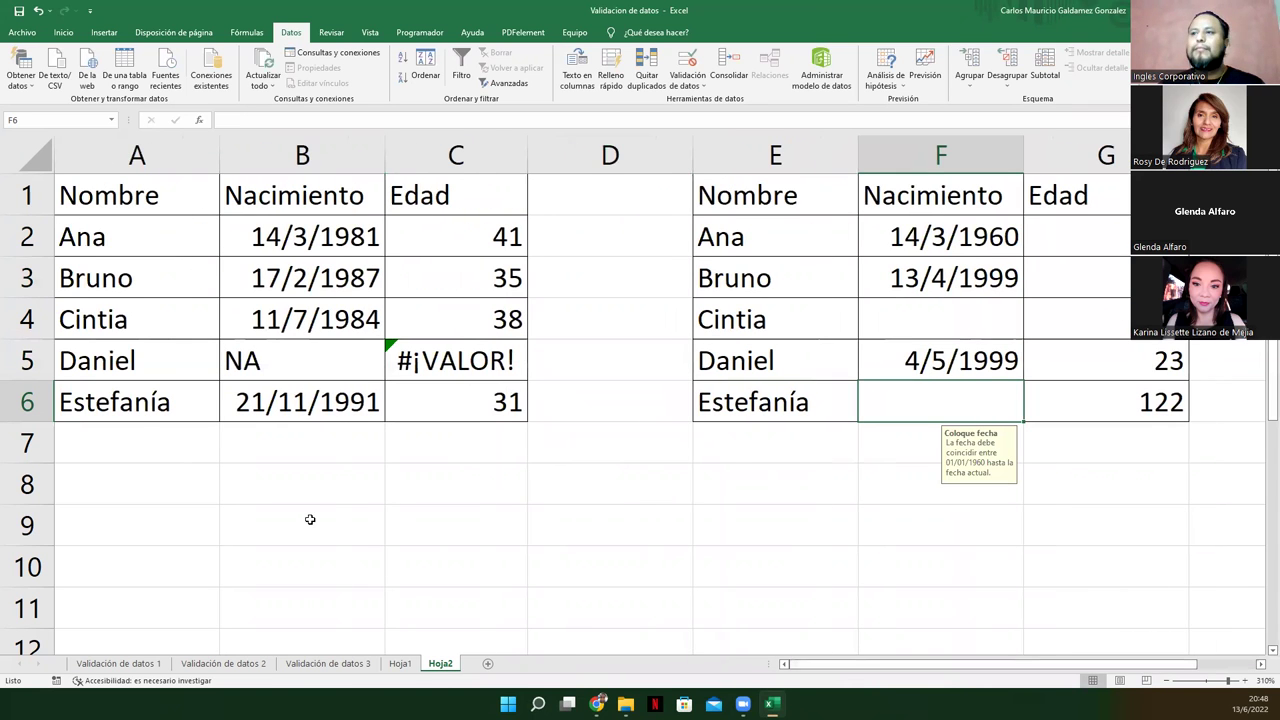
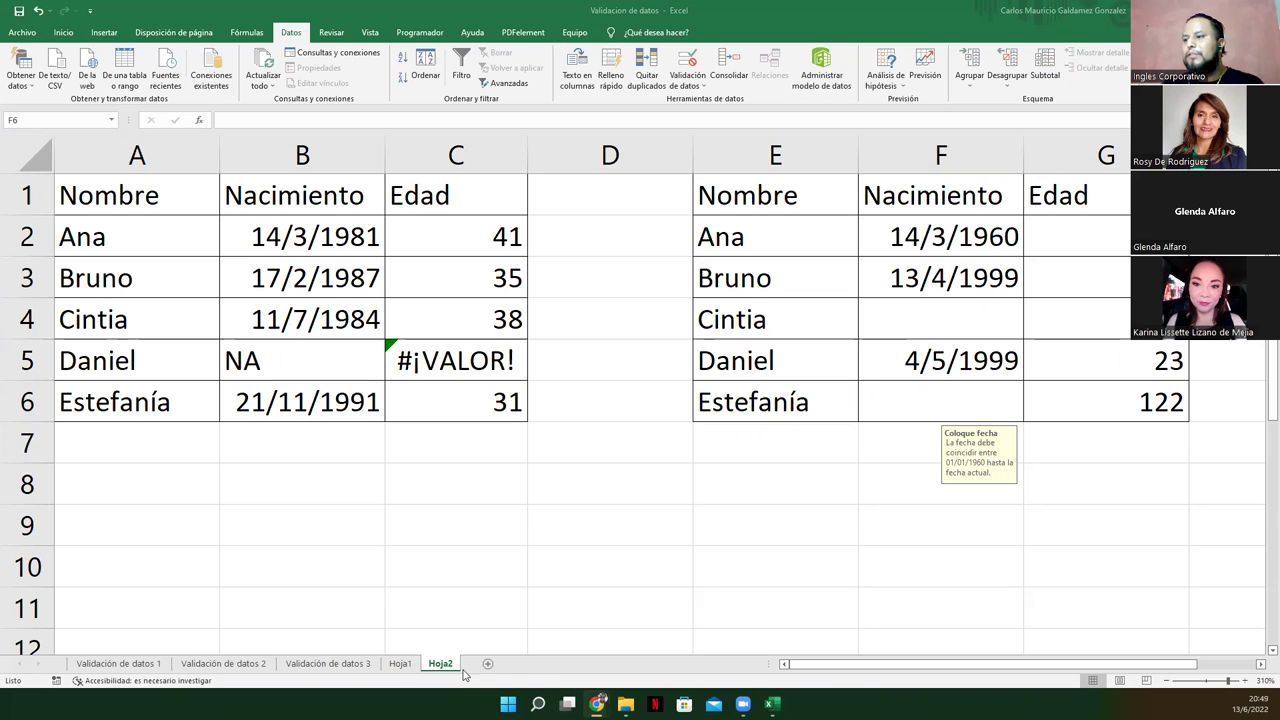
left_click(490, 668)
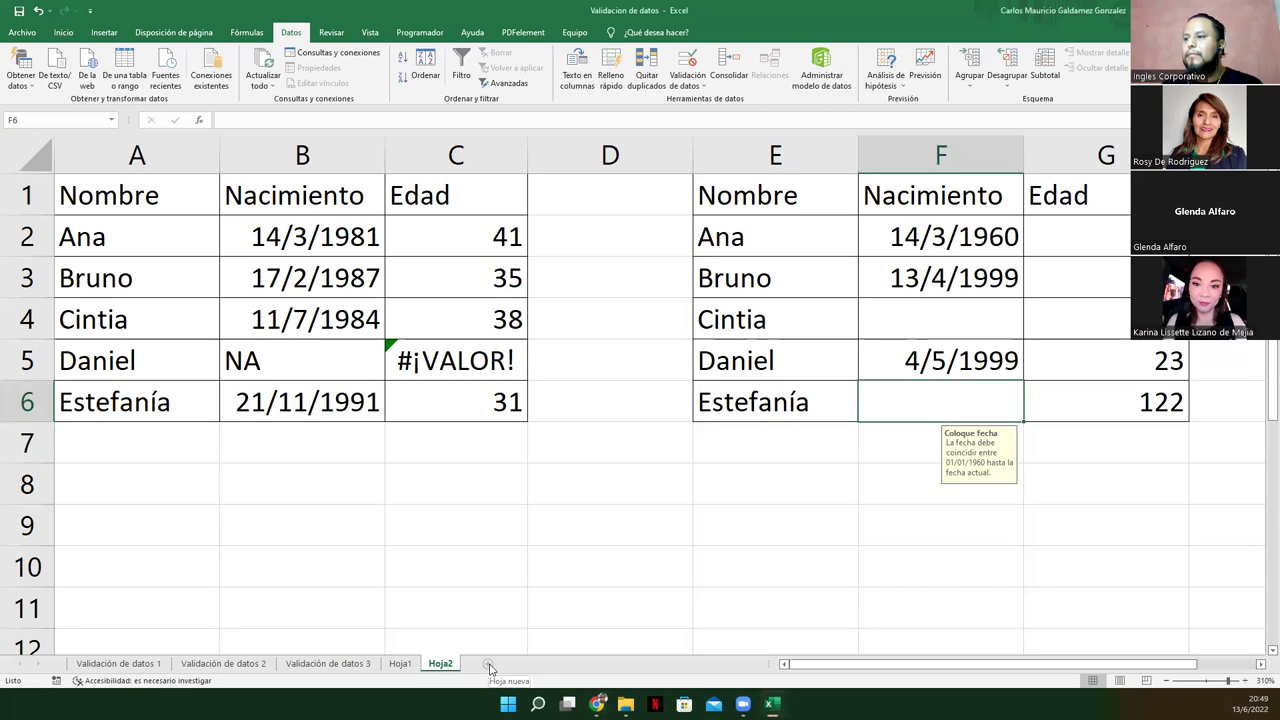
left_click(488, 665)
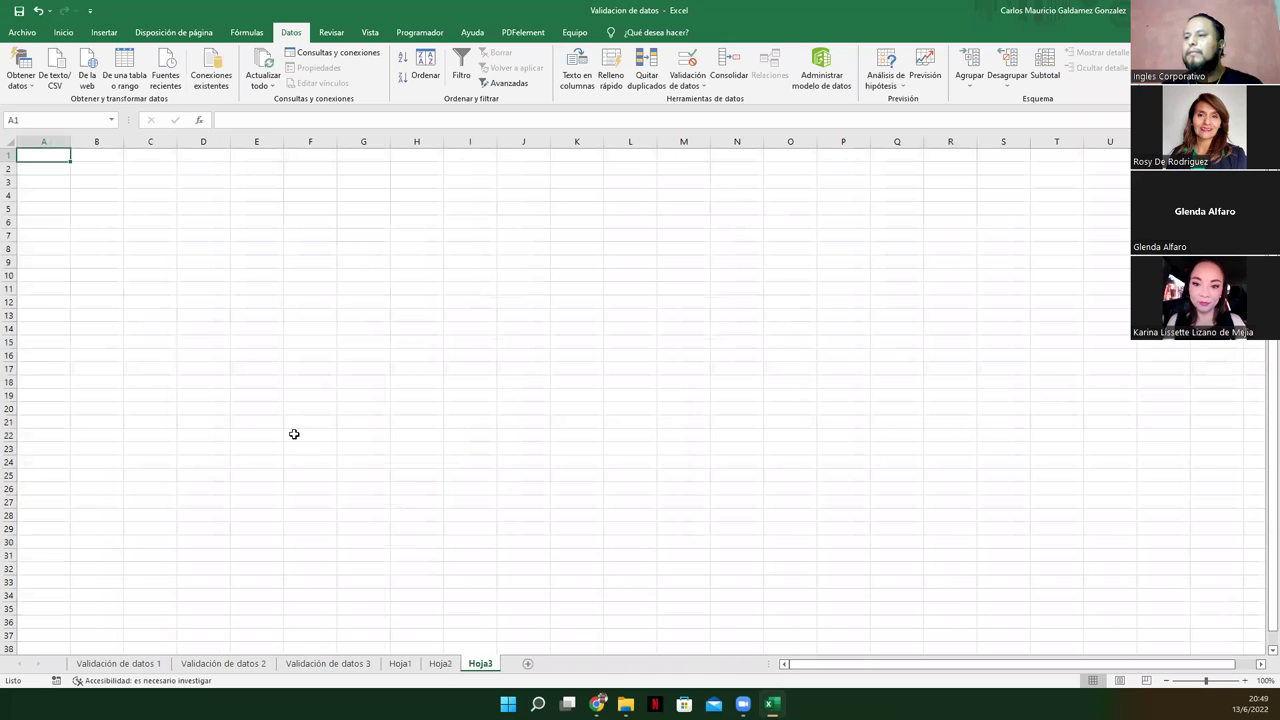
Step: Enter the form labels "Escriba su edad" in C3 and "Escriba su nombre" in C4
scroll(291, 323, "up", 1)
scroll(291, 323, "up", 4)
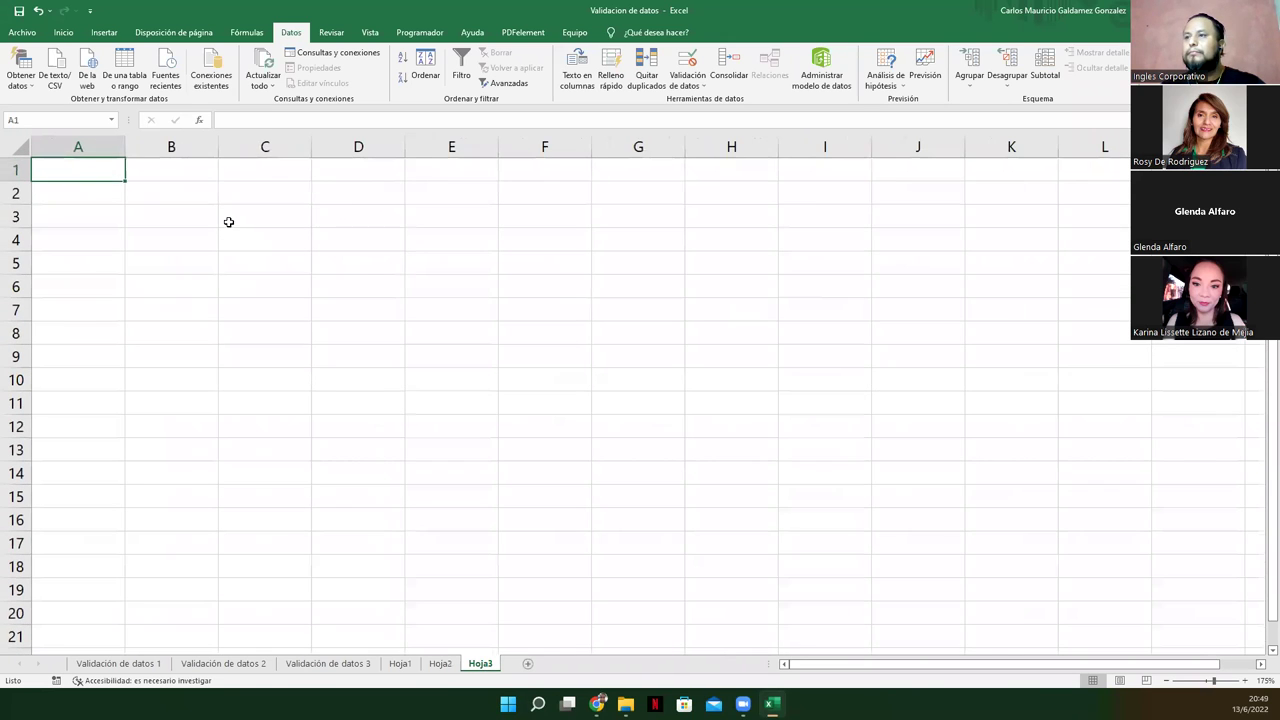
left_click(226, 220)
type("Esc")
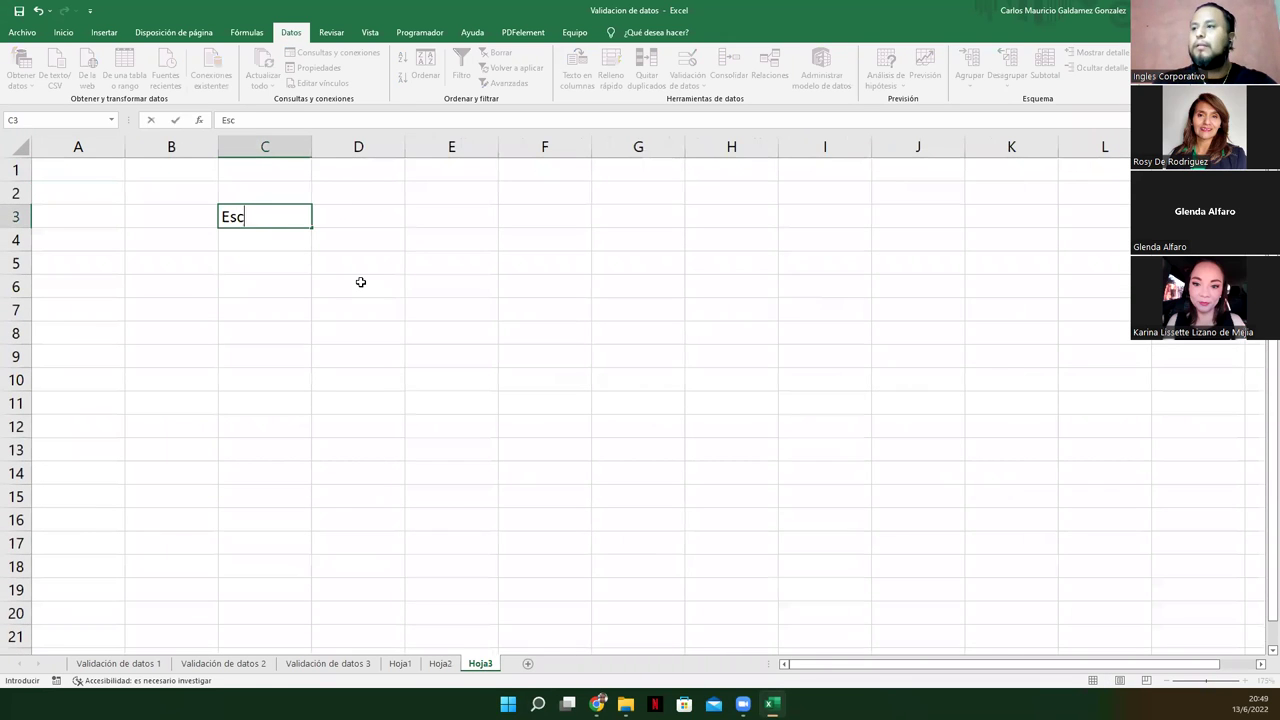
type("riba su edad")
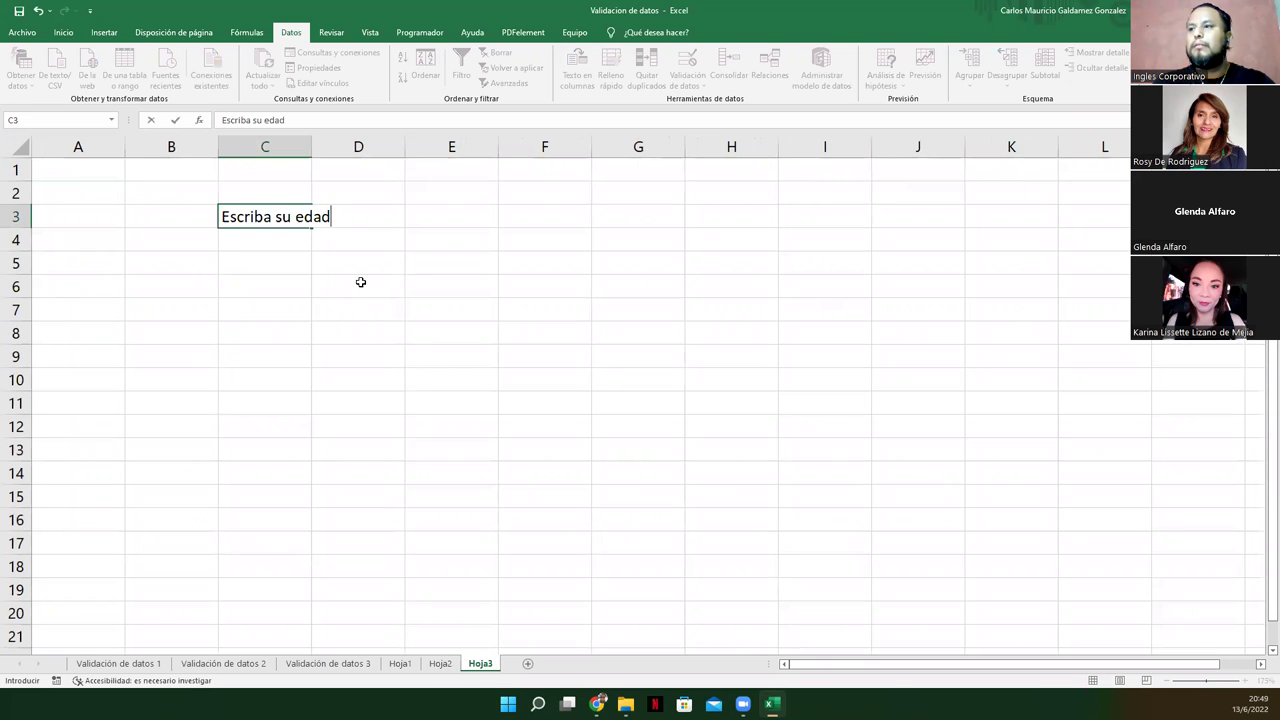
key("Return")
type("Escriba ")
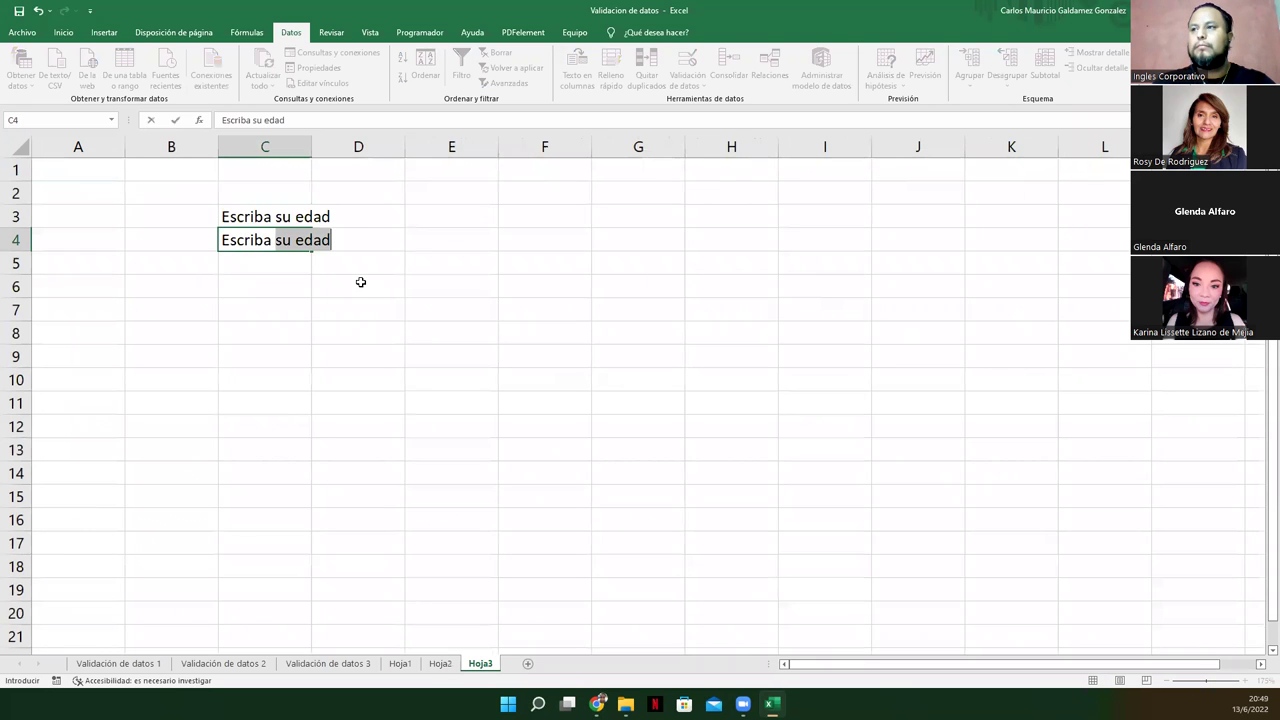
type("su nombre")
key("Return")
Step: Enter the labels "Escriba su Fecha de nacimiento" in C5 and "Escriba su telefono:" in C6
type("E")
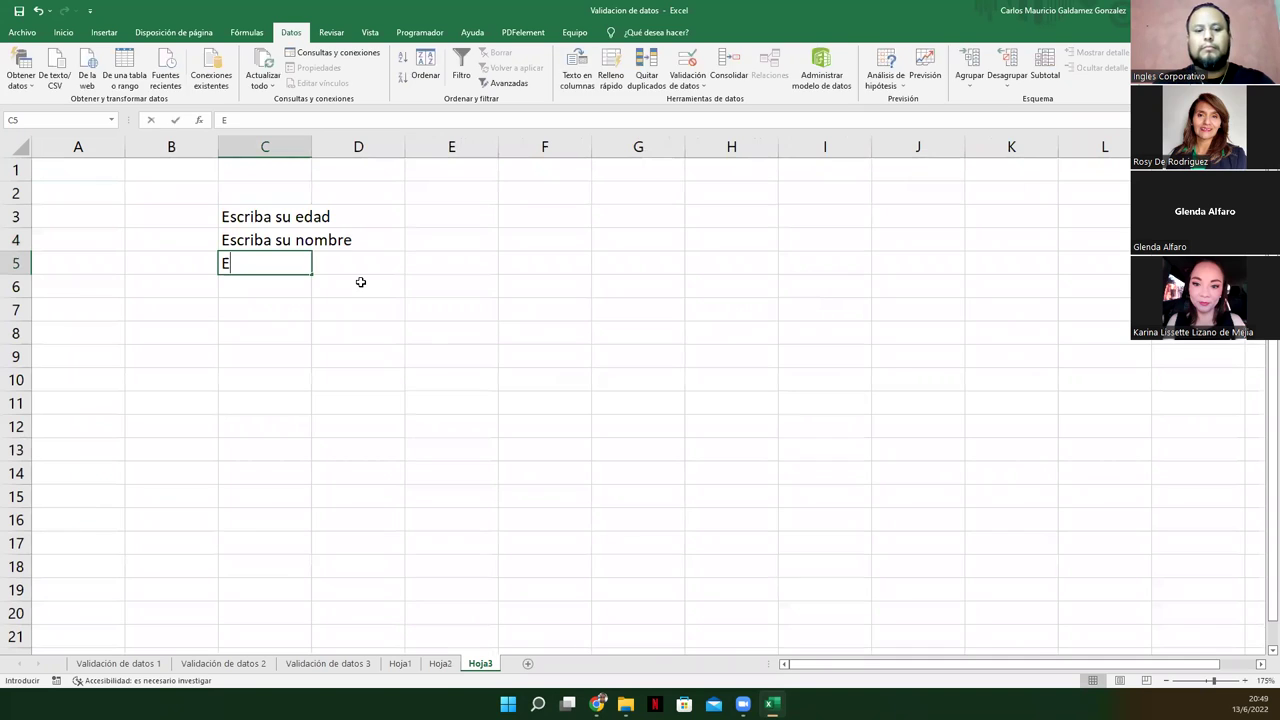
type("scriba su ")
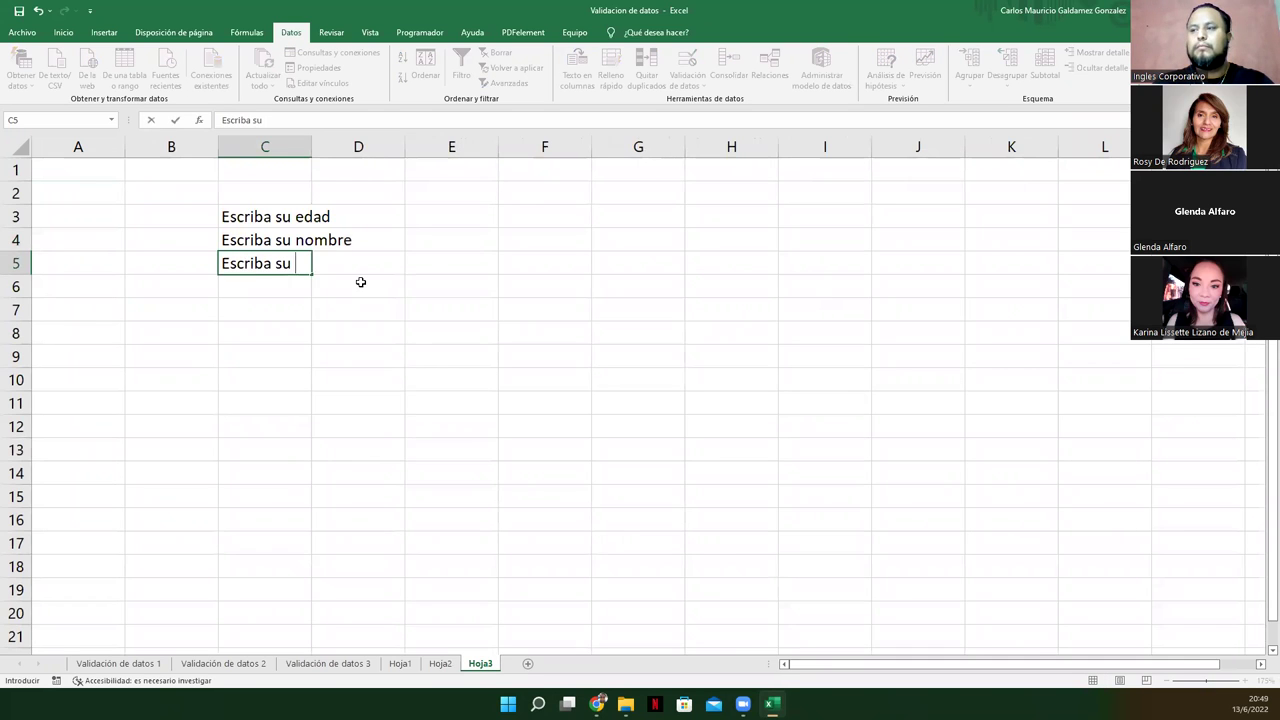
type("Fecha de nacimiento")
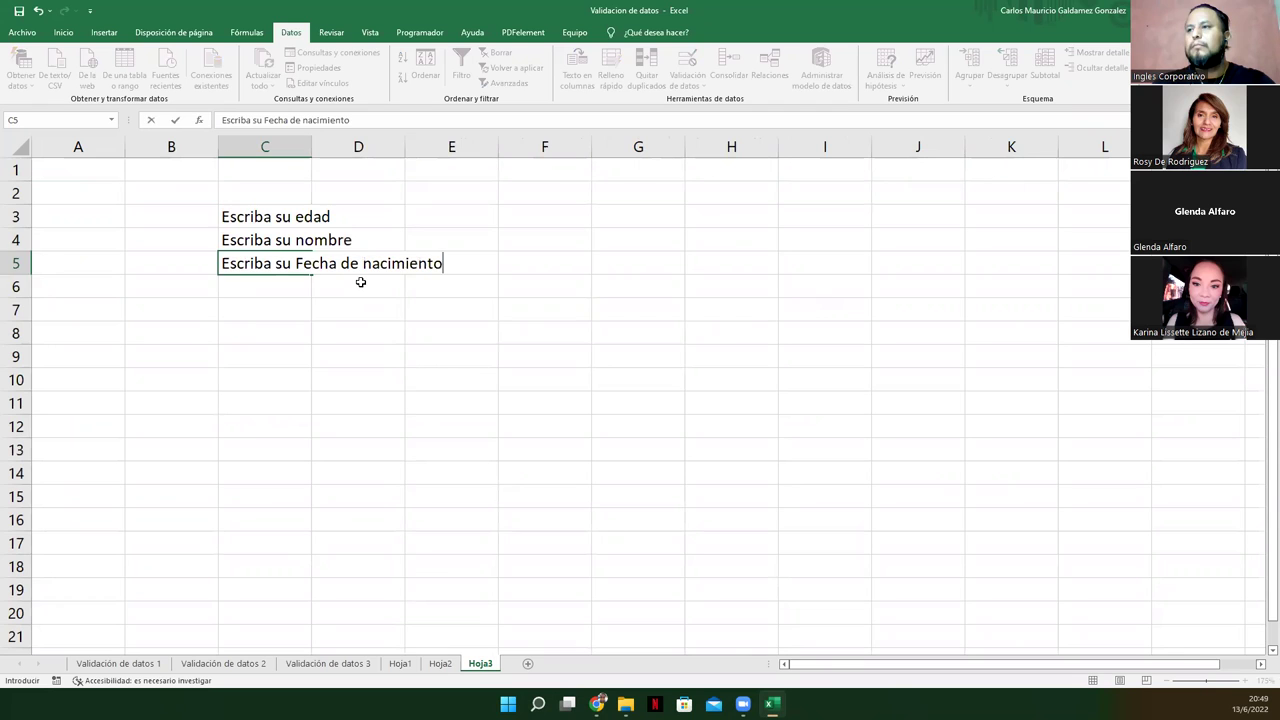
key("Return")
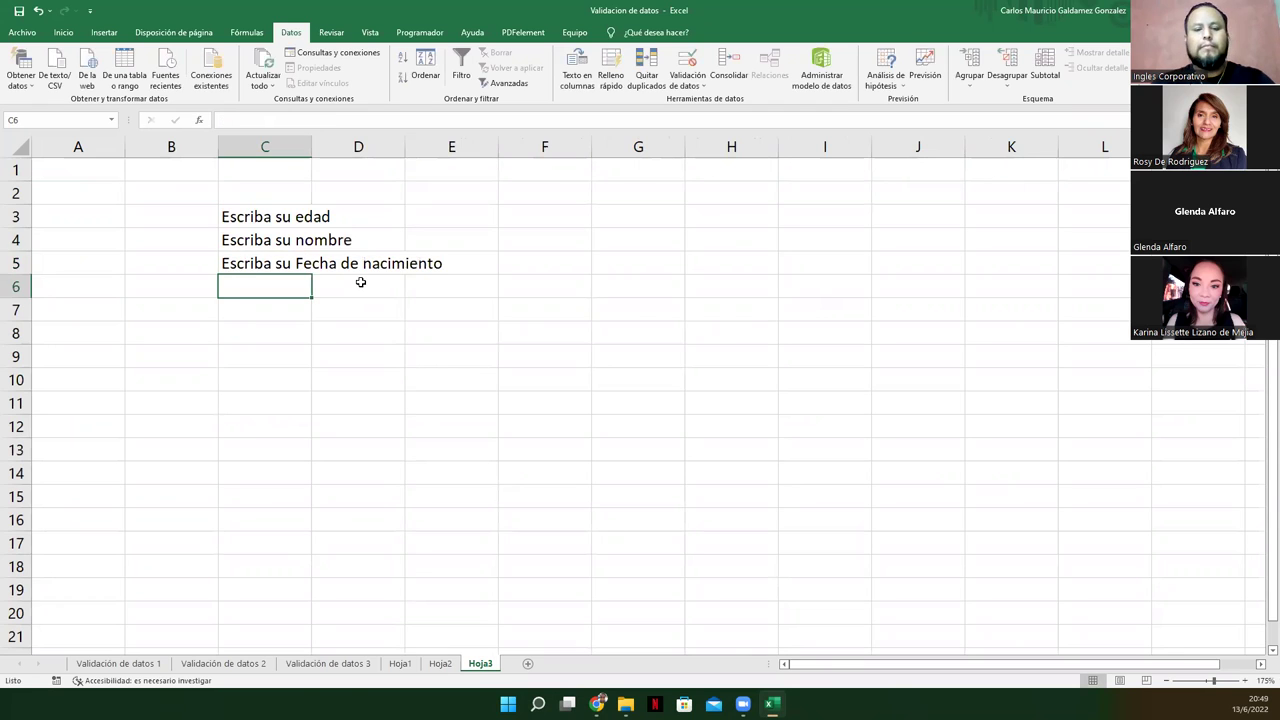
type("Escriba su telefono")
key("Return")
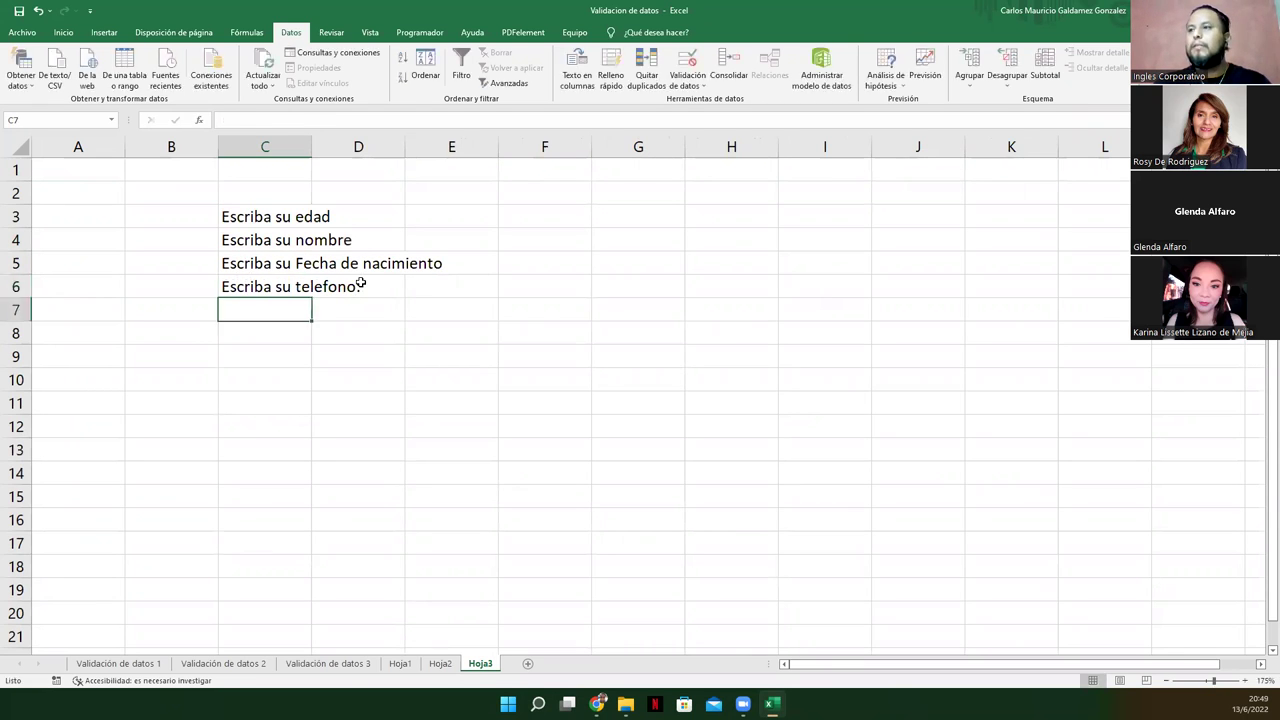
Step: Autofit column C to its labels and add a colon at the end of the labels in C3, C4 and C5
double_click(311, 146)
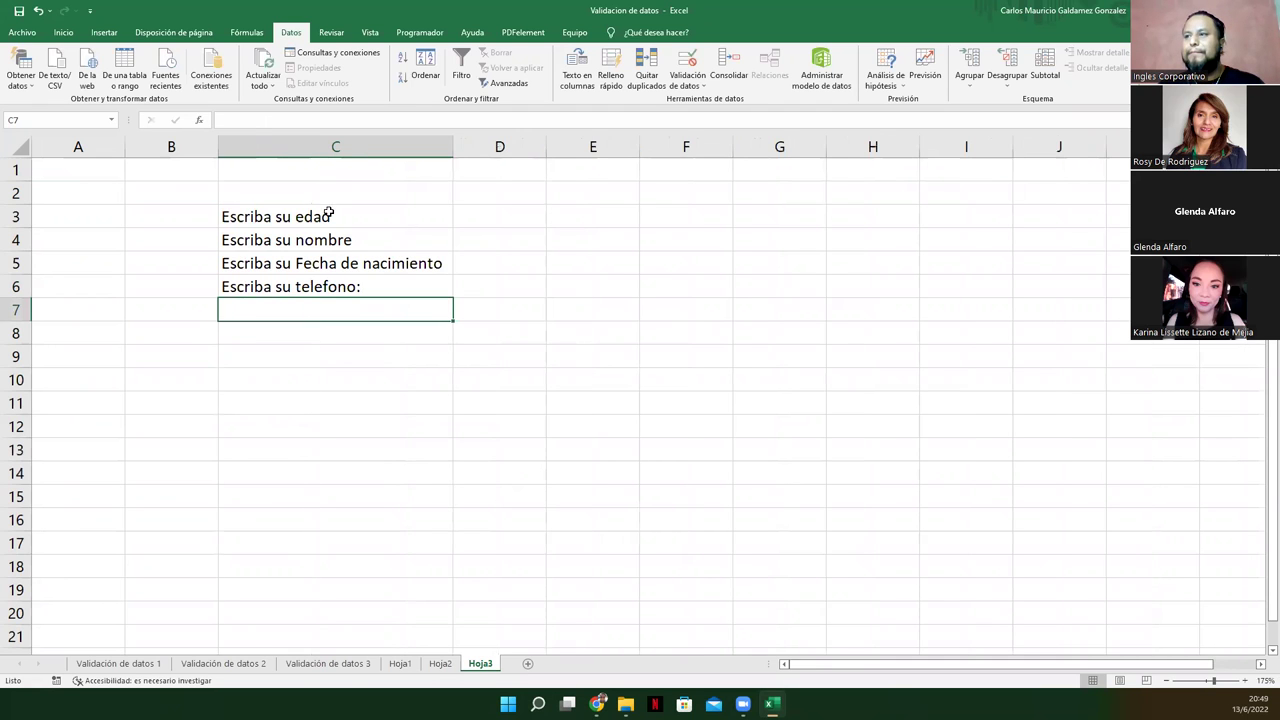
double_click(349, 217)
type(":")
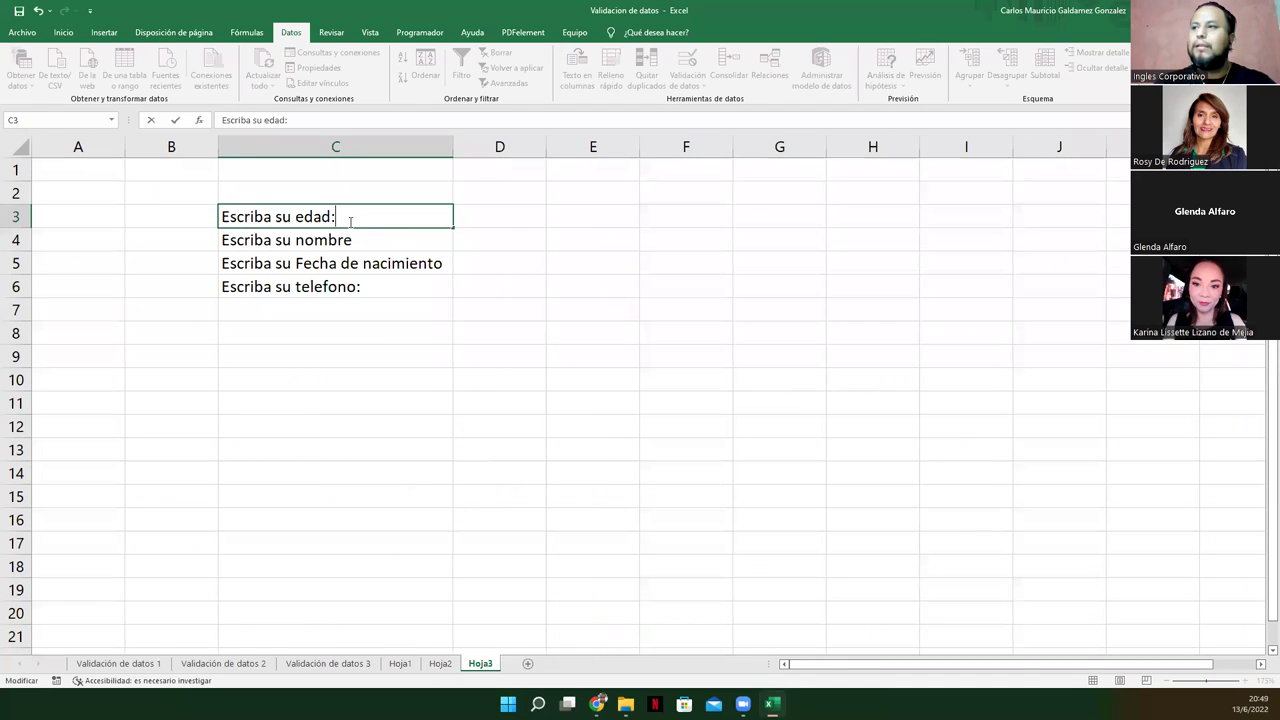
key("Return")
key("F2")
type(":")
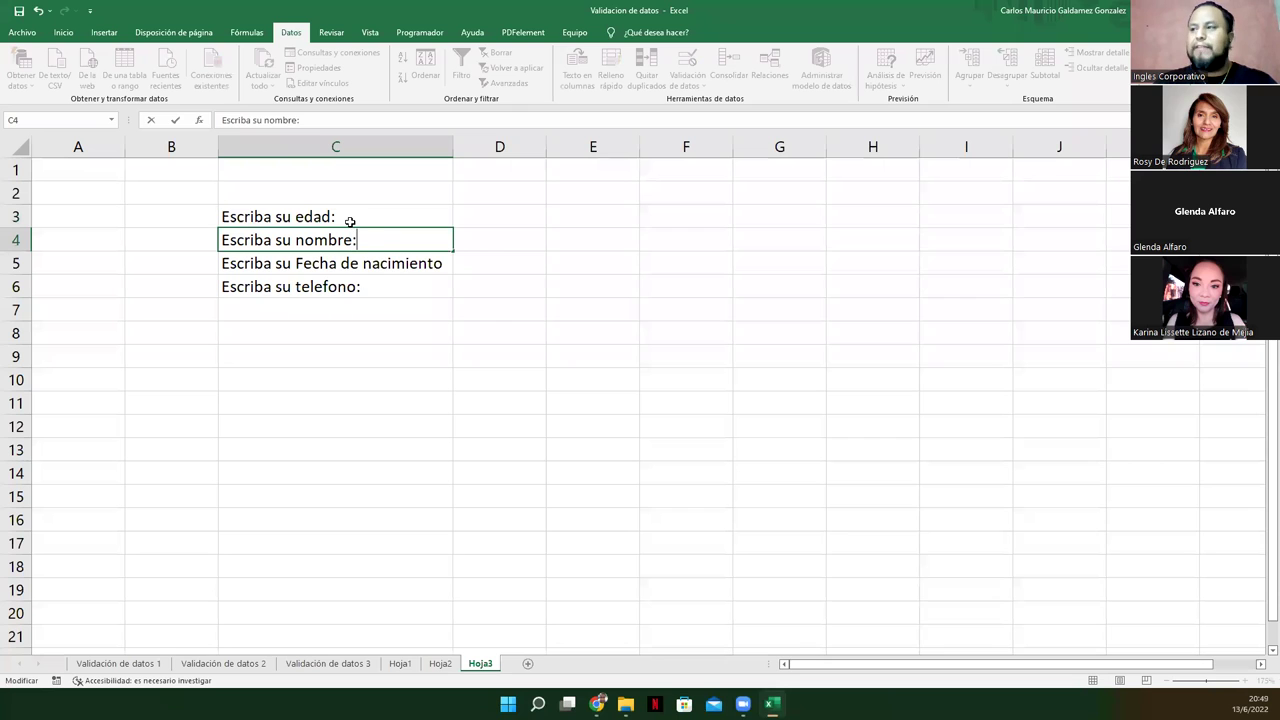
key("Return")
key("F2")
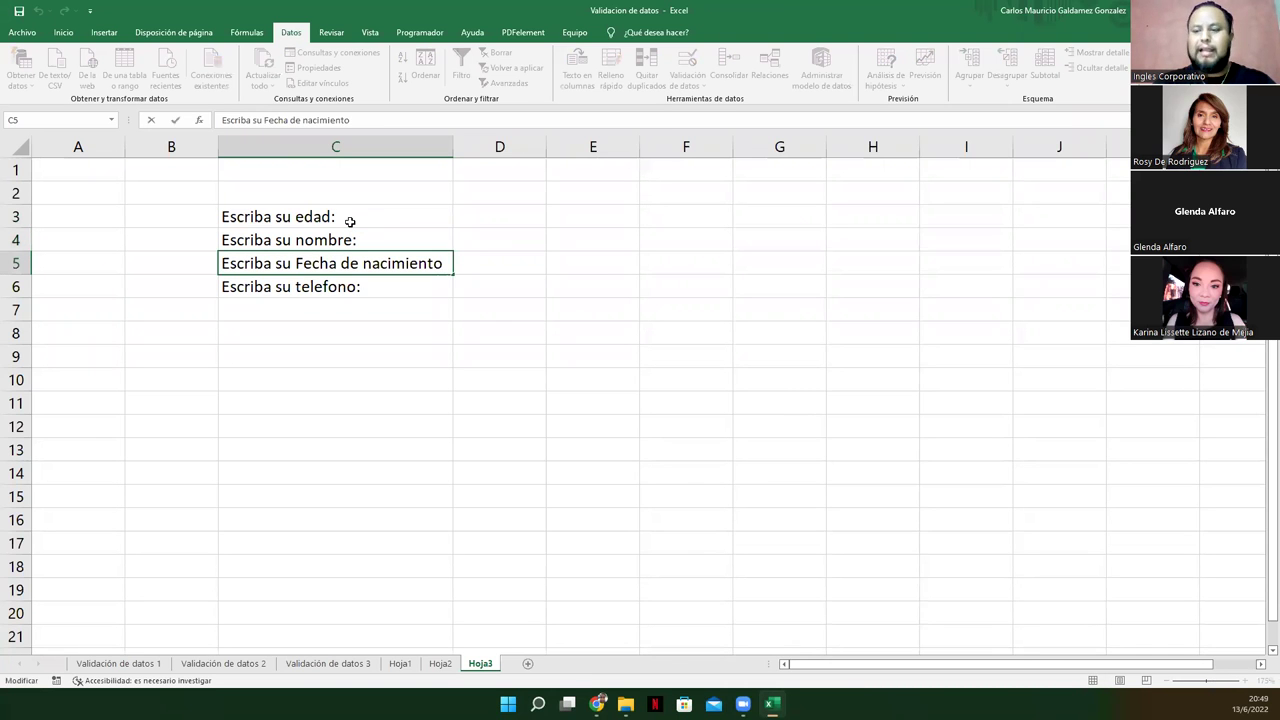
type(":")
key("Return")
key("Up")
key("Up")
key("Up")
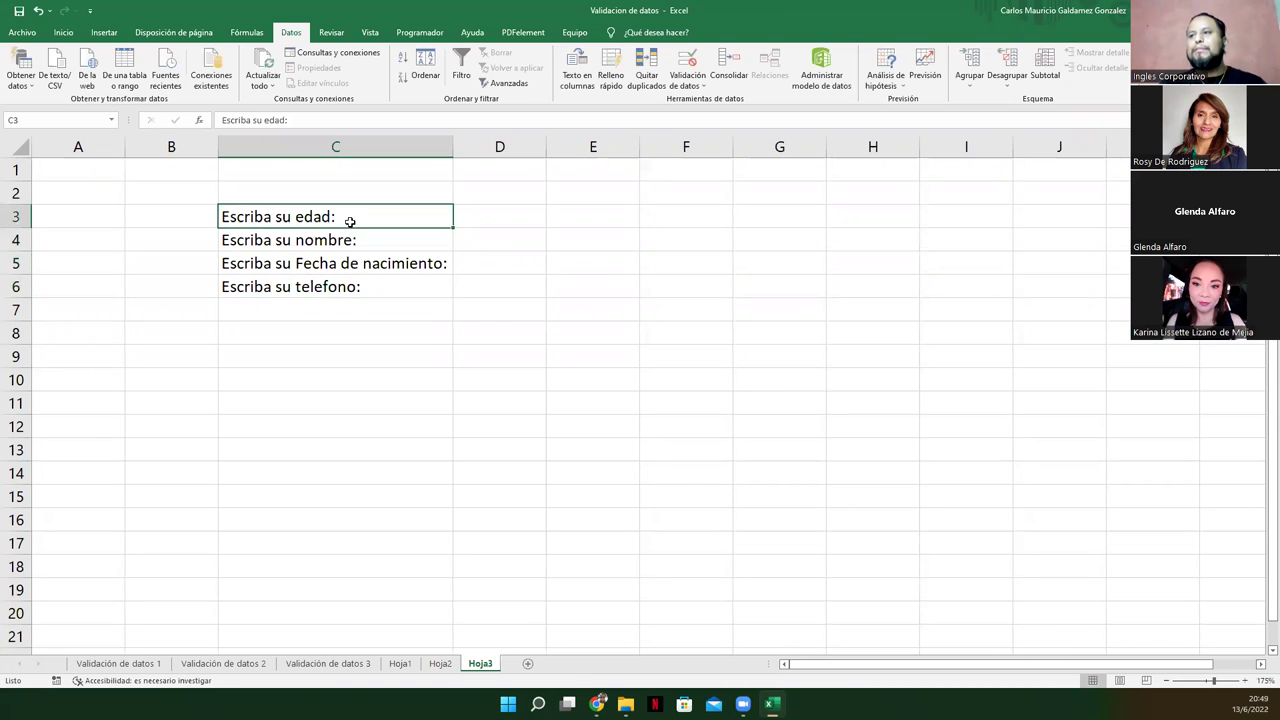
Step: Narrow column D and apply borders to all cells of the form range C3:E6
left_click_drag(546, 150, 486, 162)
left_click_drag(386, 209, 565, 290)
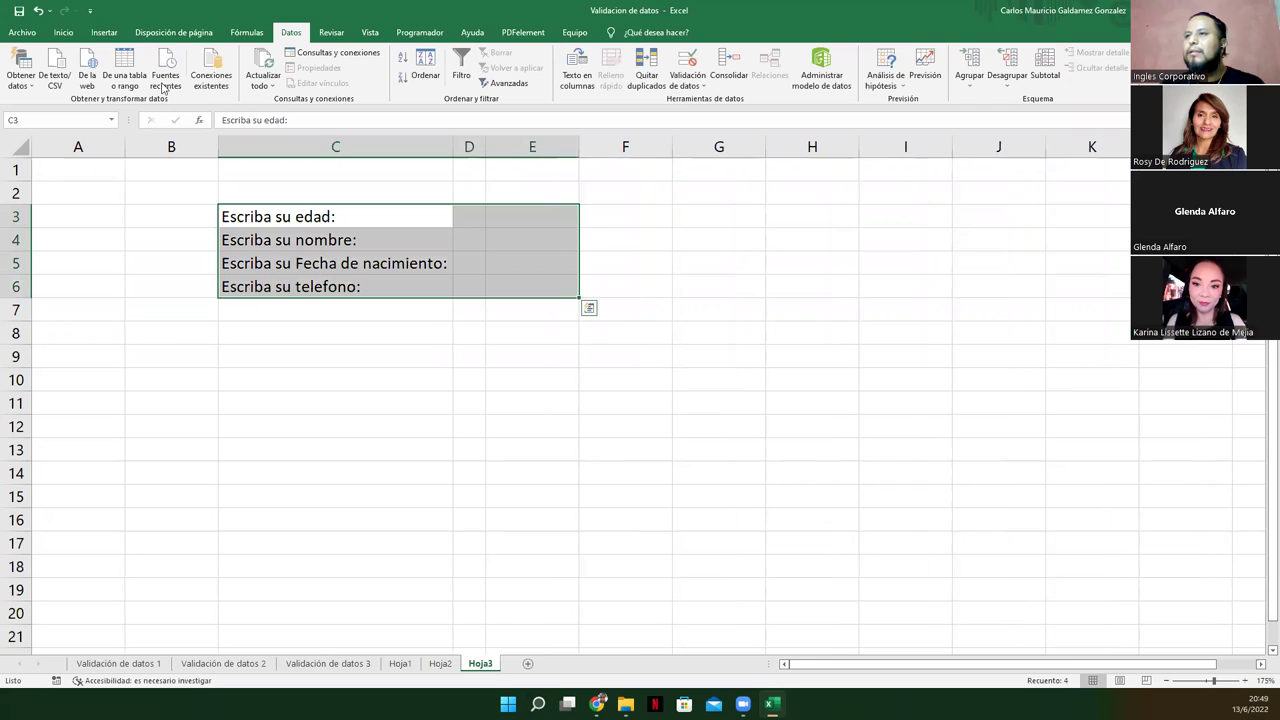
left_click(63, 32)
left_click(185, 79)
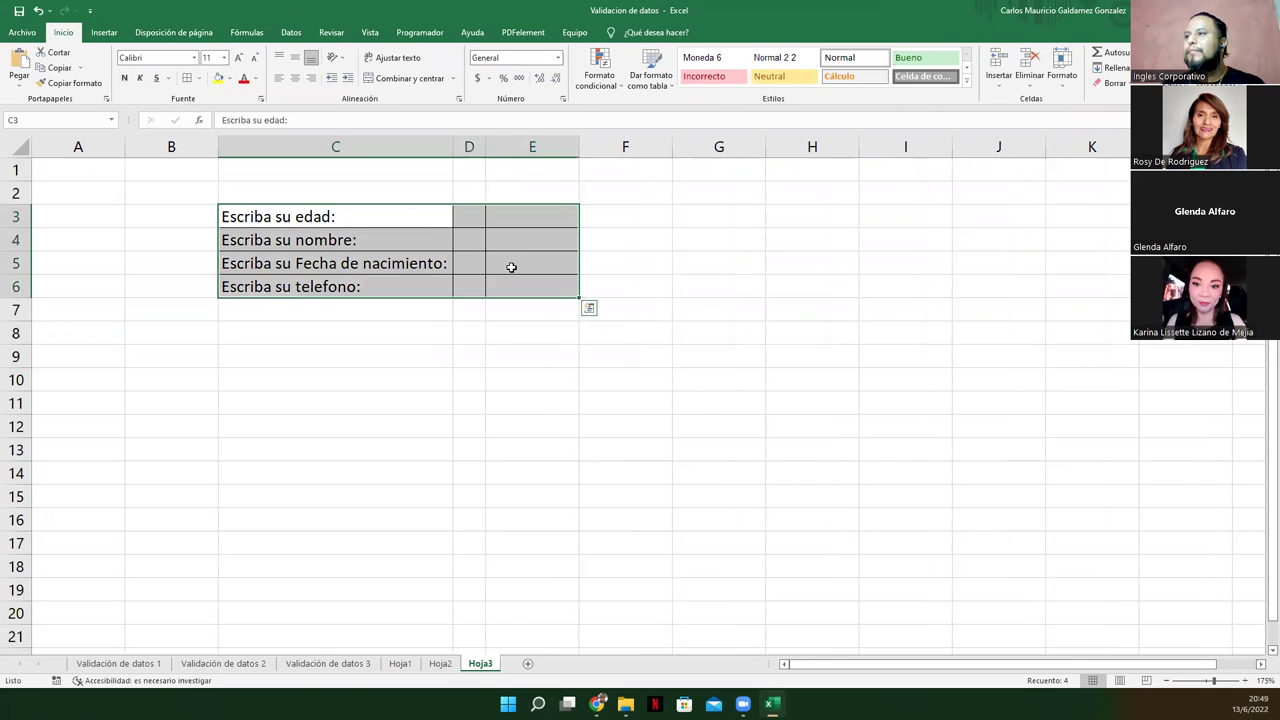
left_click(508, 265)
left_click(337, 195)
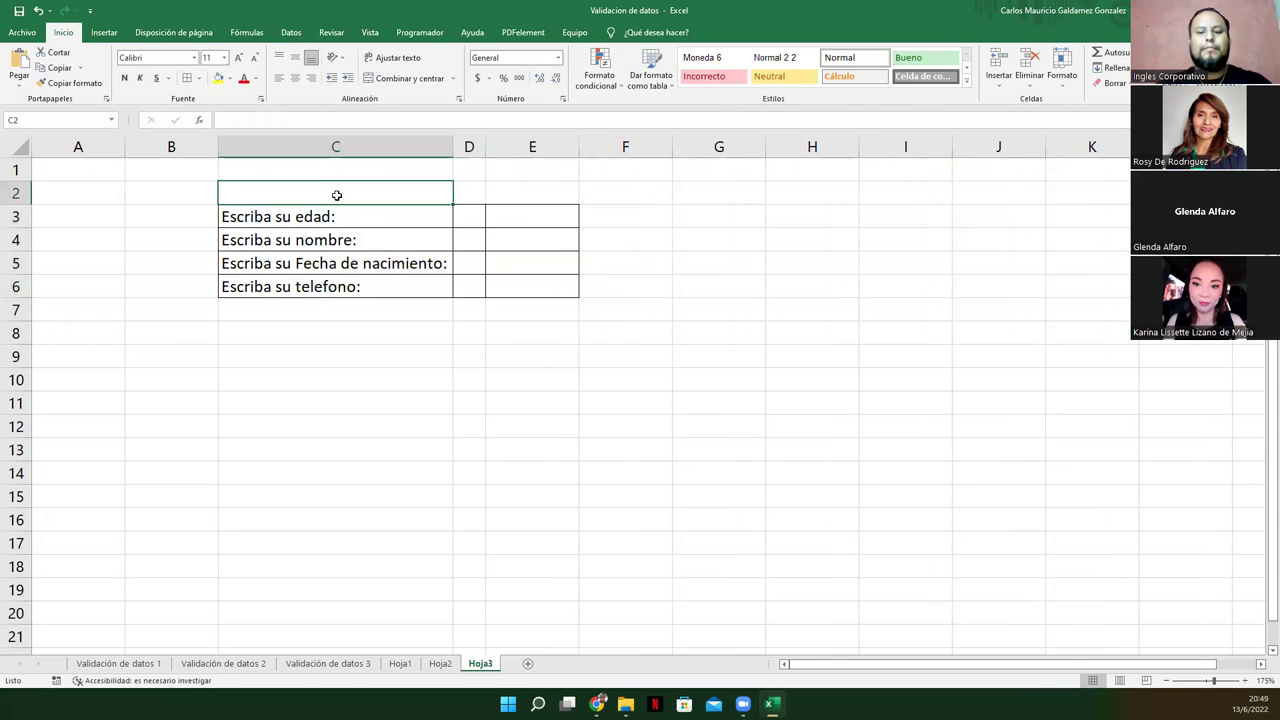
Step: Enter the column headers "Dato" in C2 and "Respuesta" in E2 above the form
type("Dato")
key("Tab")
key("Tab")
type("REs")
key("BackSpace")
key("BackSpace")
type("es")
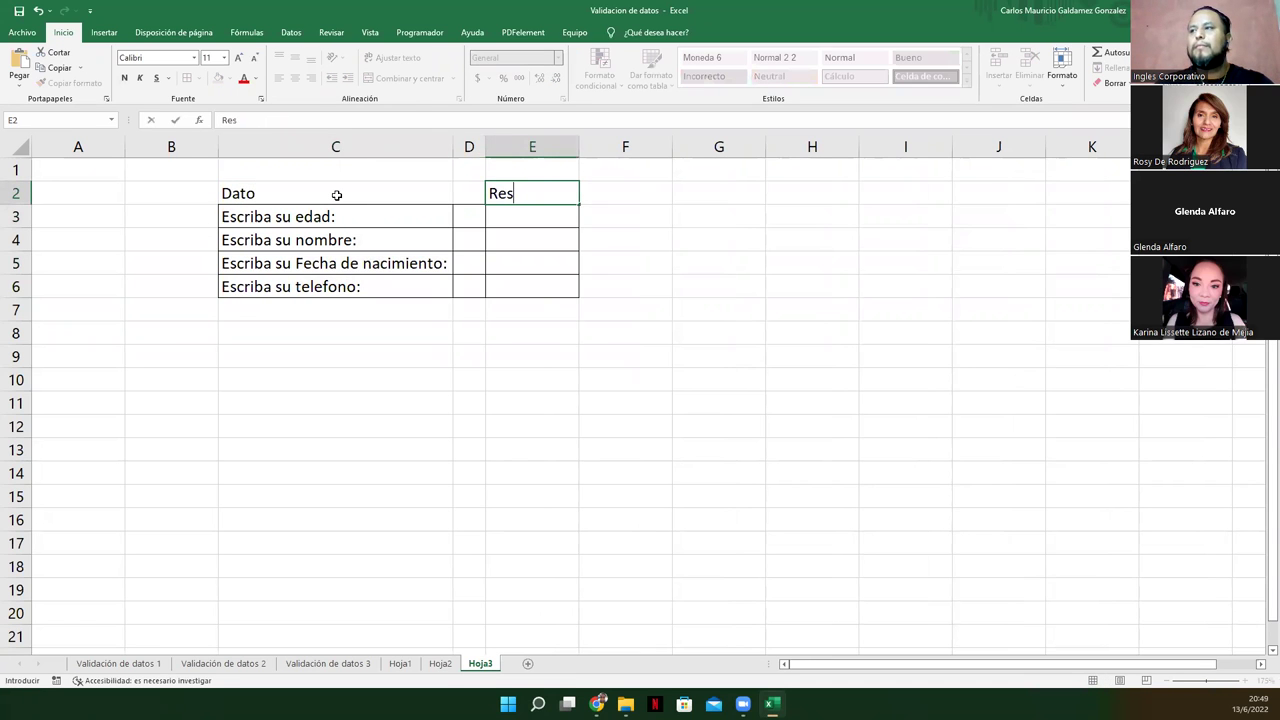
type("puesta")
key("Return")
Step: Apply borders to all cells of C2:E6 so the header row is framed with the form
left_click_drag(337, 195, 340, 286)
left_click_drag(504, 197, 326, 284)
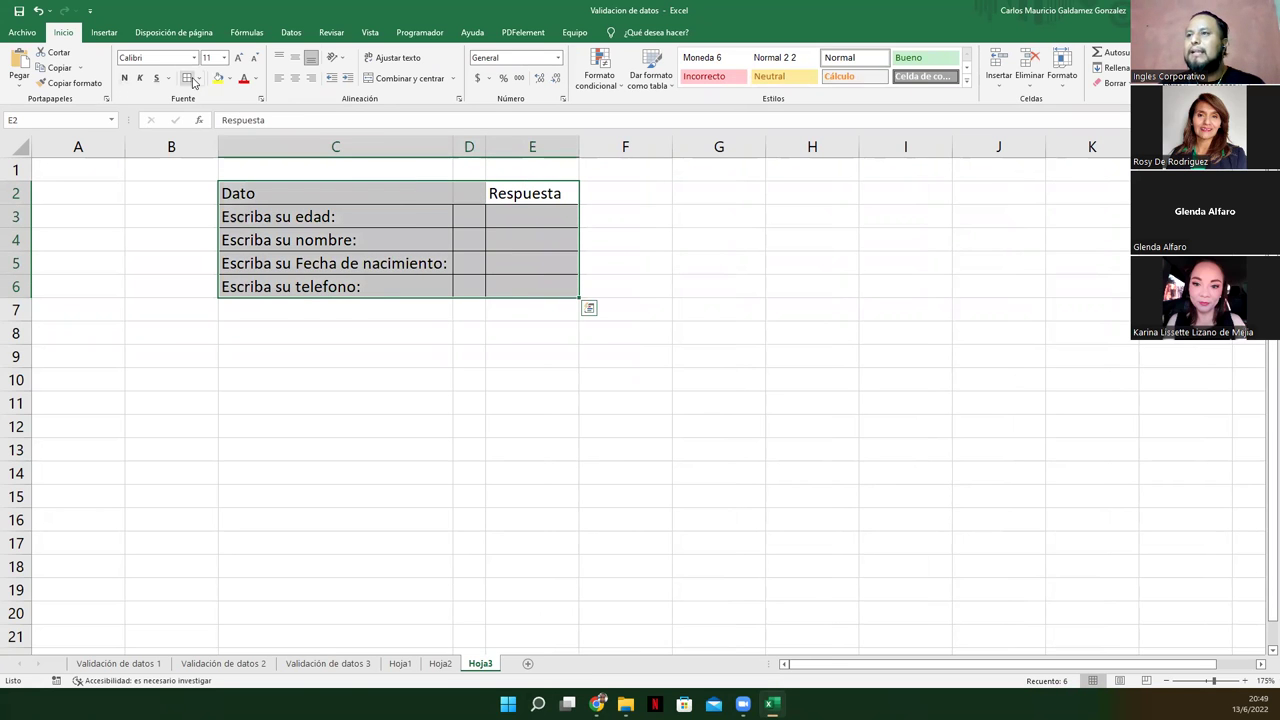
left_click(520, 240)
Step: Start a data validation rule for the age answer cell E3 that allows only whole numbers (Número entero)
left_click(549, 224)
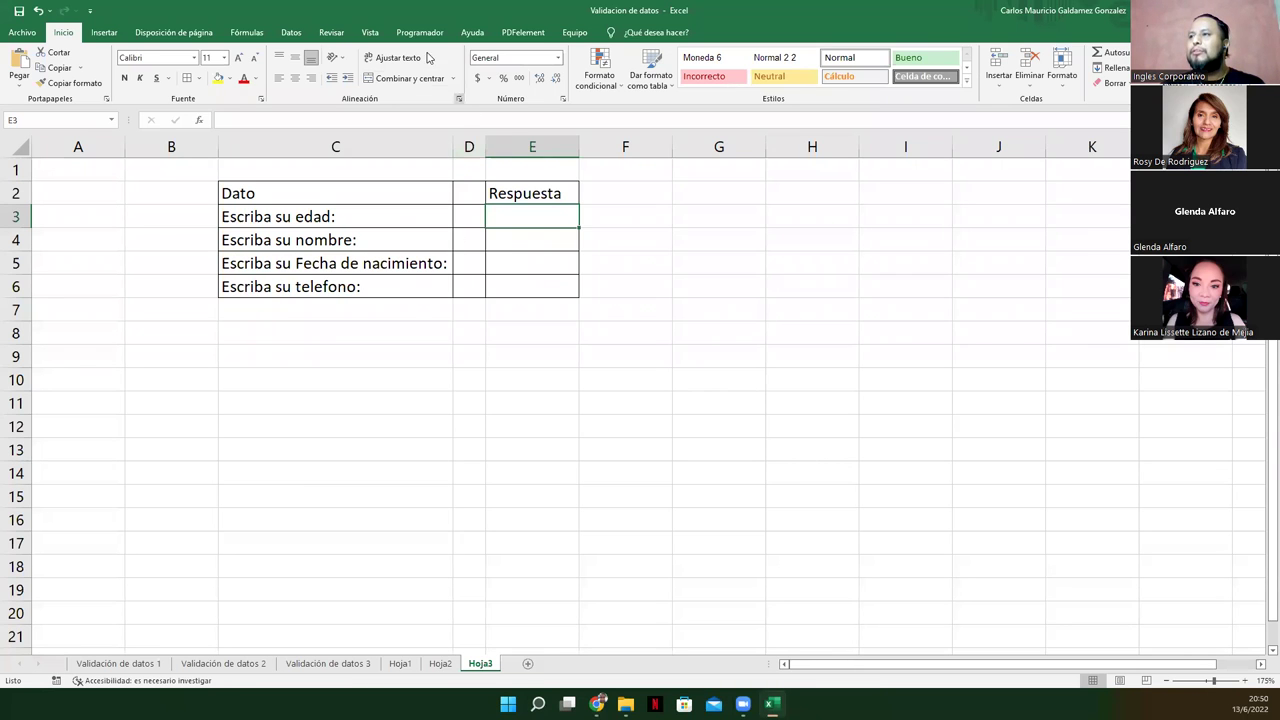
left_click(289, 33)
left_click(693, 74)
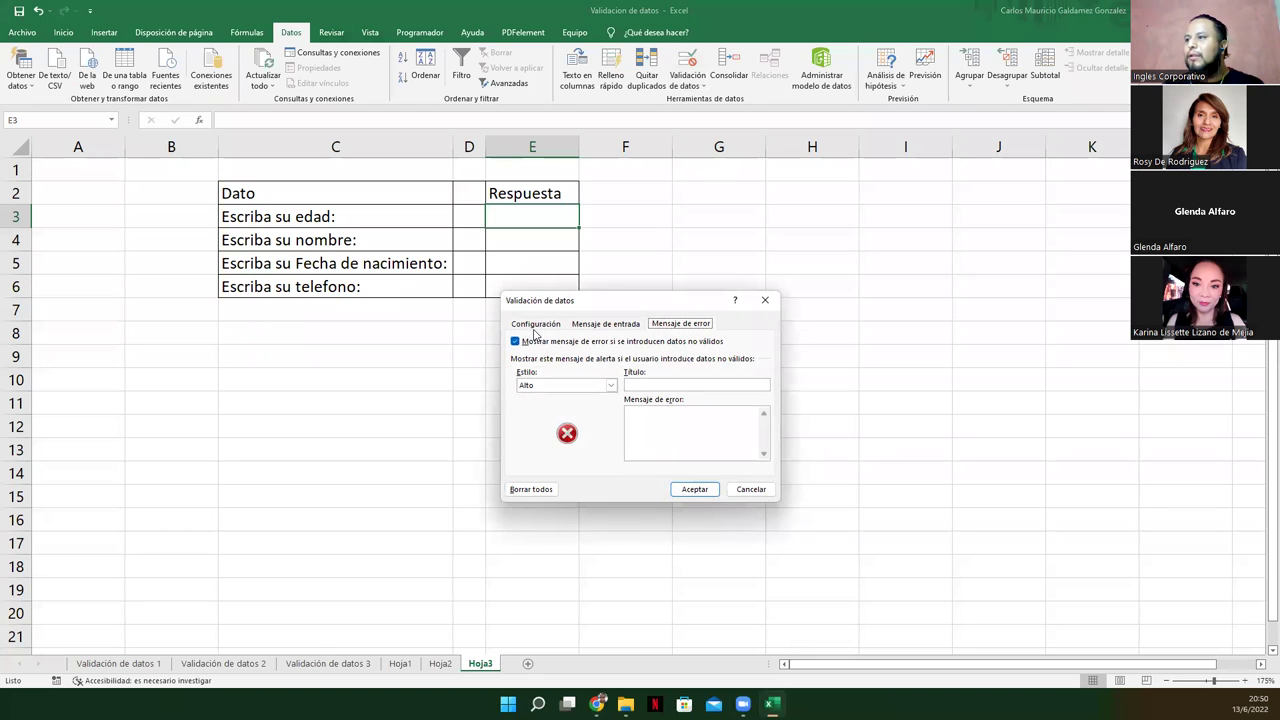
left_click(536, 324)
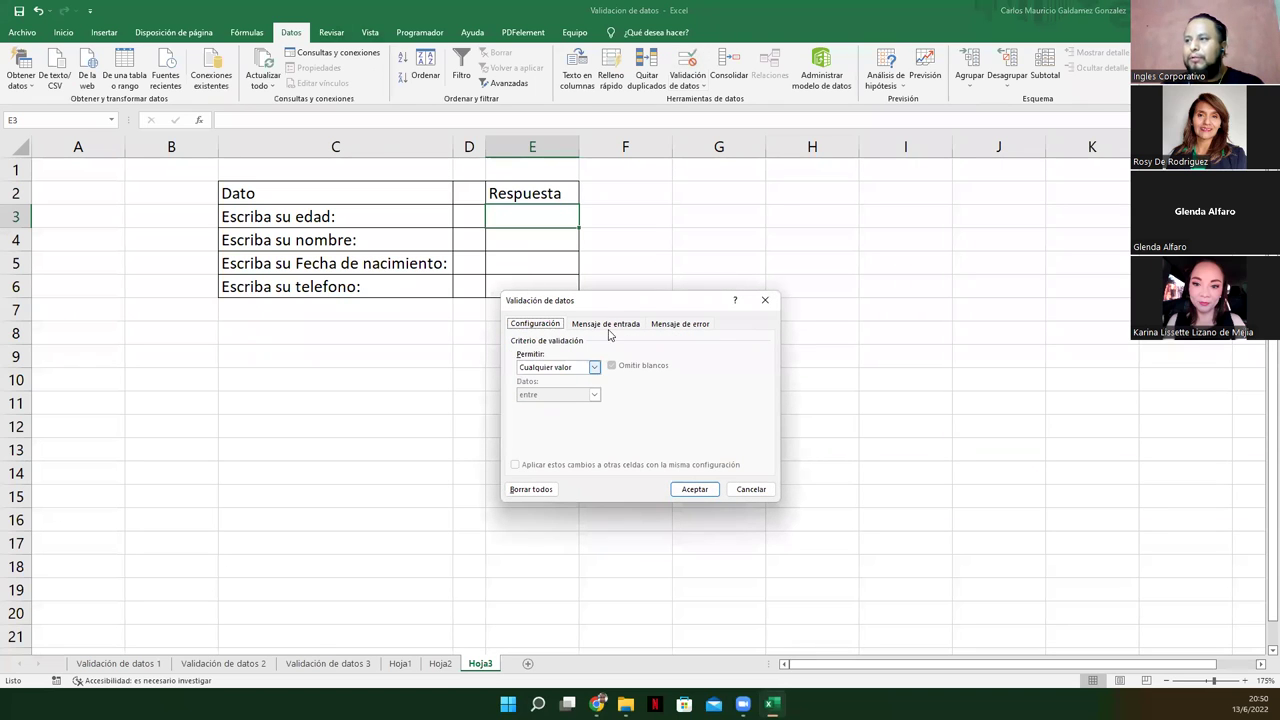
left_click_drag(618, 301, 723, 296)
left_click(698, 363)
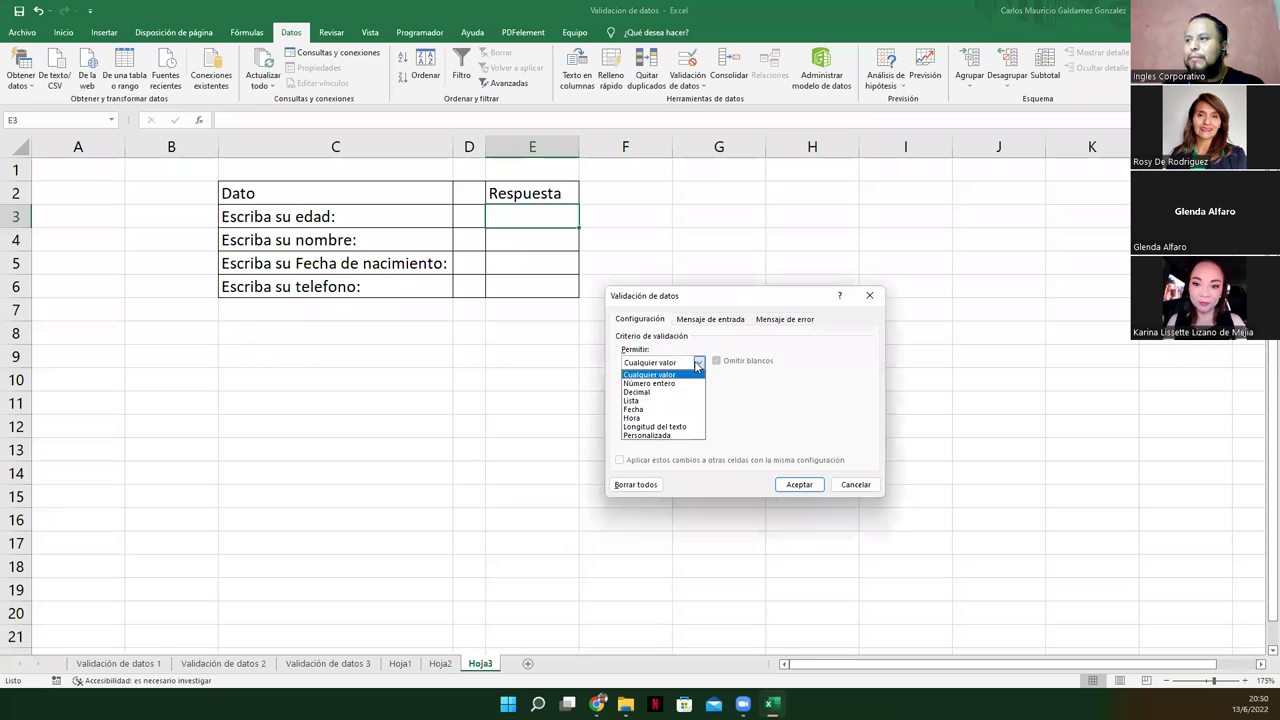
left_click(666, 385)
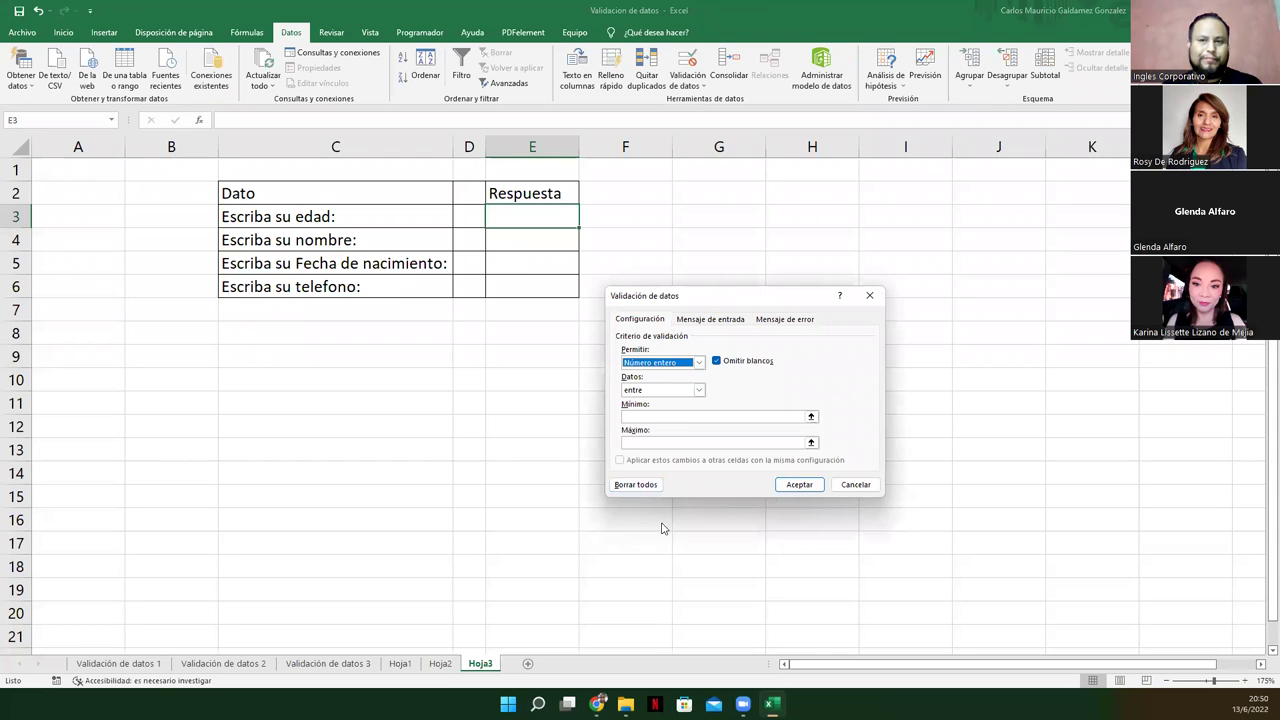
Step: Set the rule's condition to "mayor que" with a minimum of 1
left_click(650, 416)
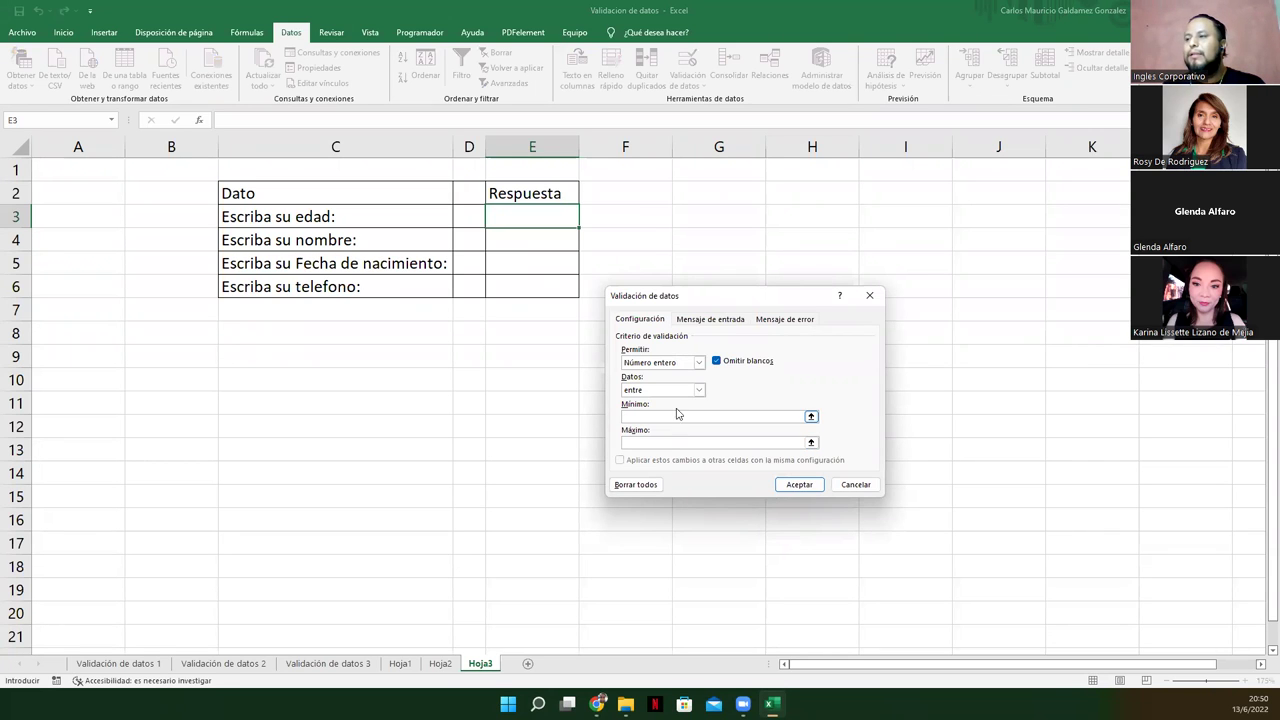
left_click(698, 390)
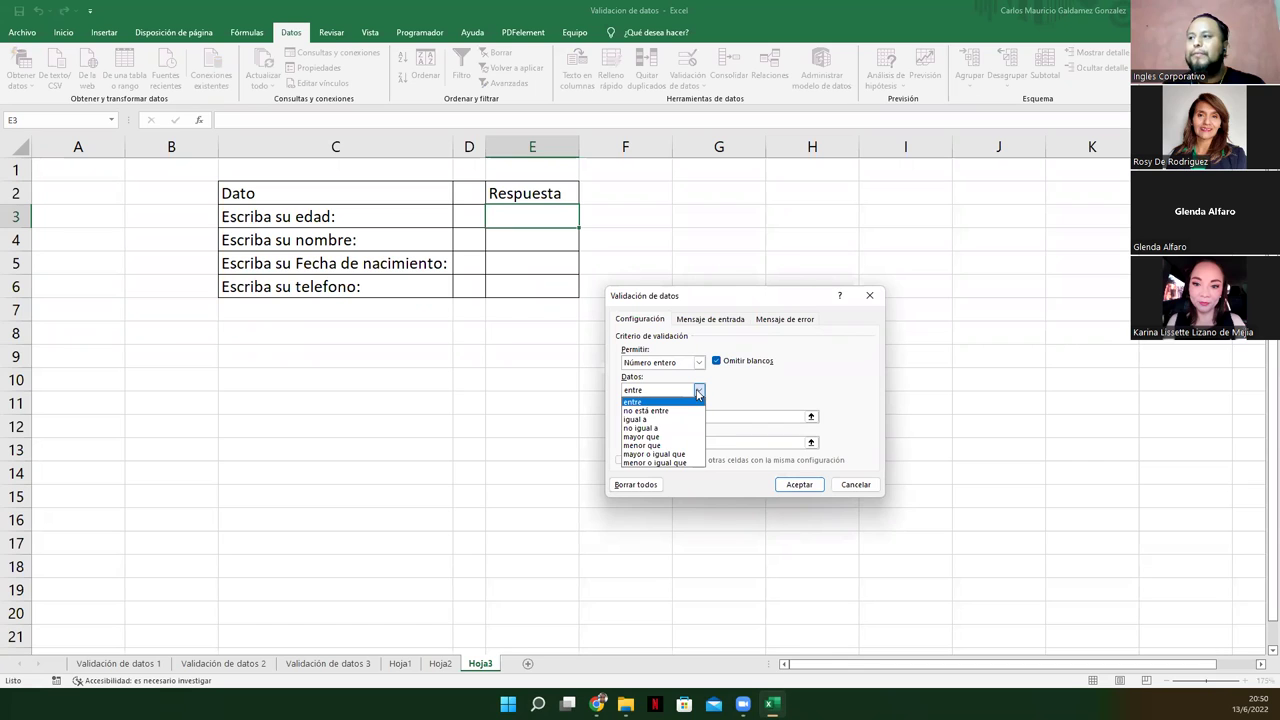
left_click(664, 437)
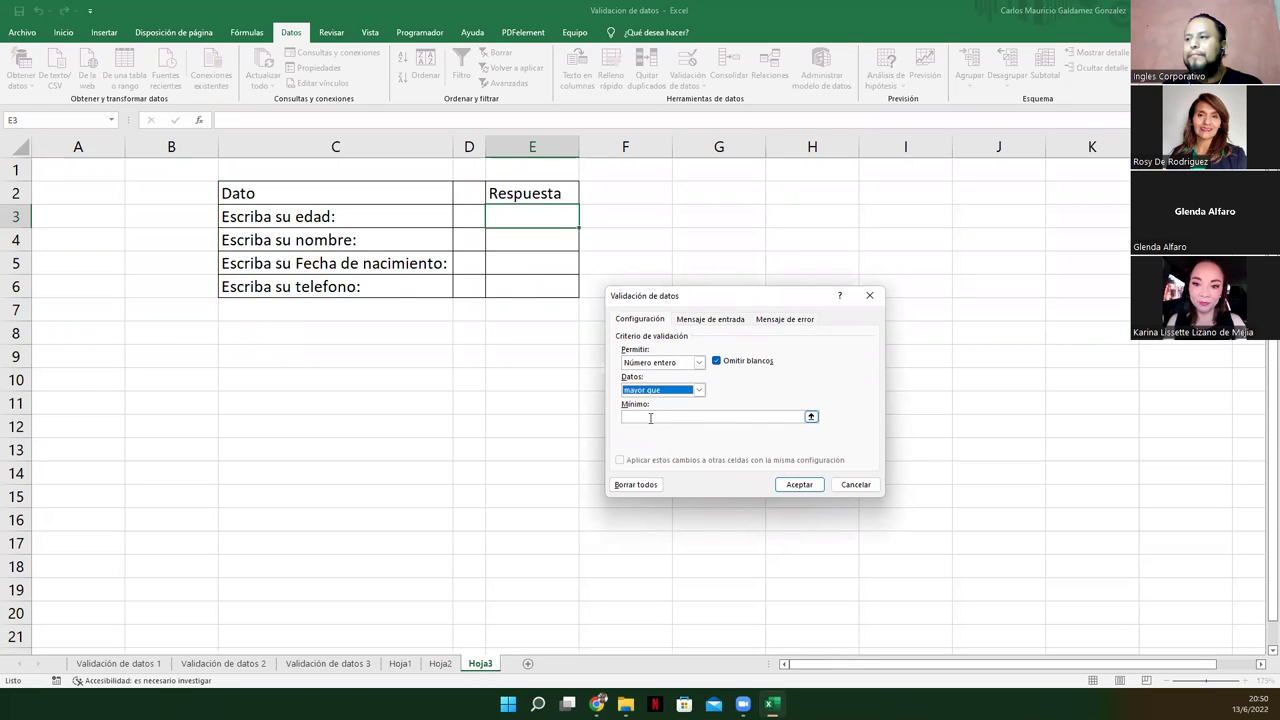
left_click(650, 418)
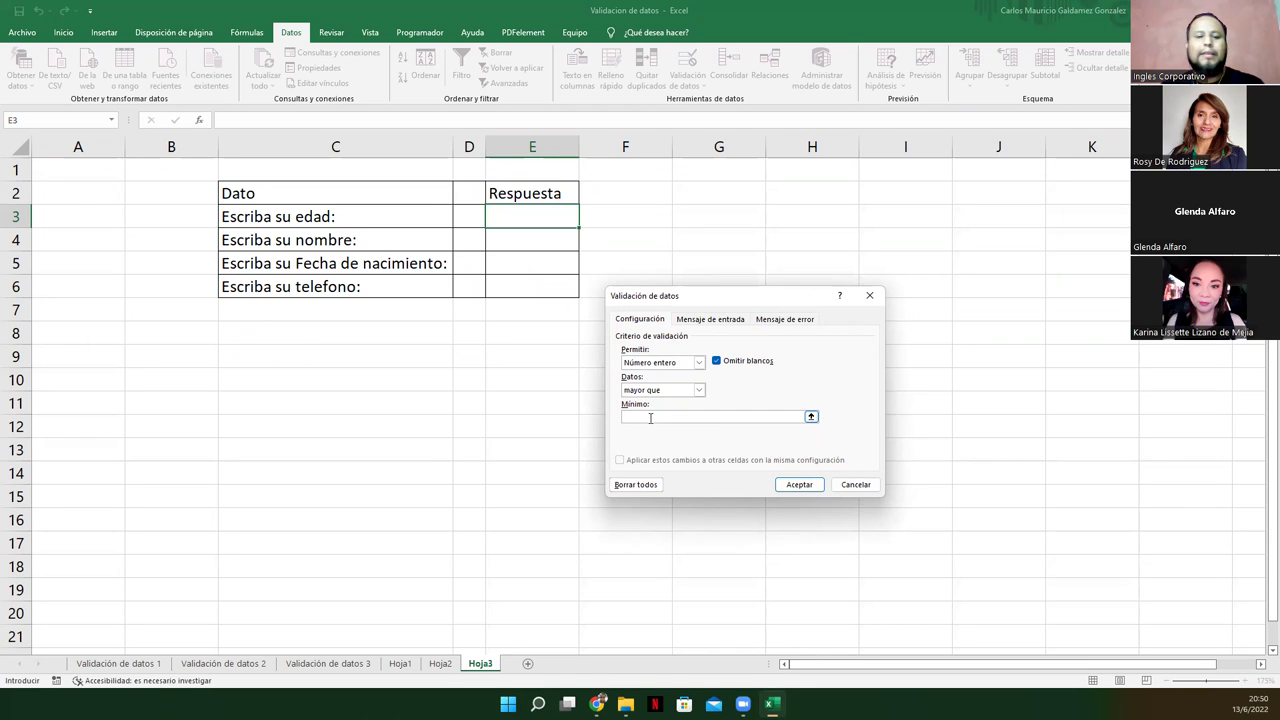
type("1")
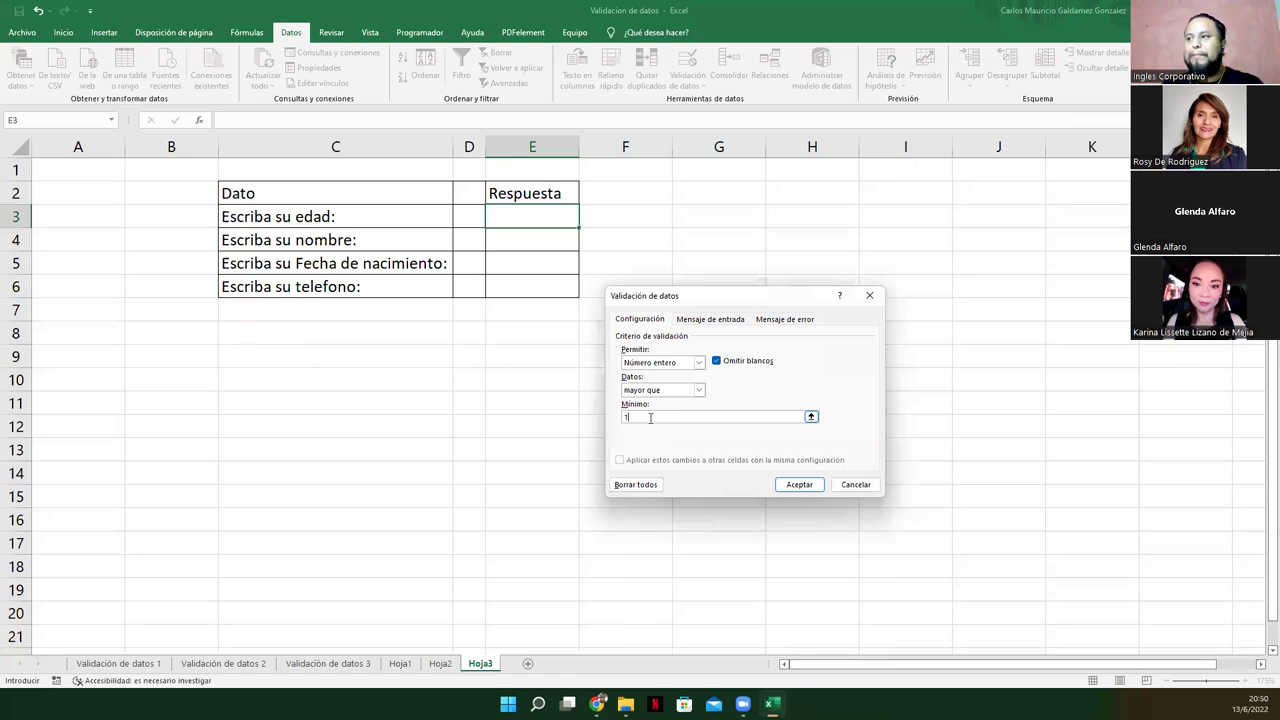
Step: Change the rule's condition to "entre" and set its maximum to 500
left_click(699, 390)
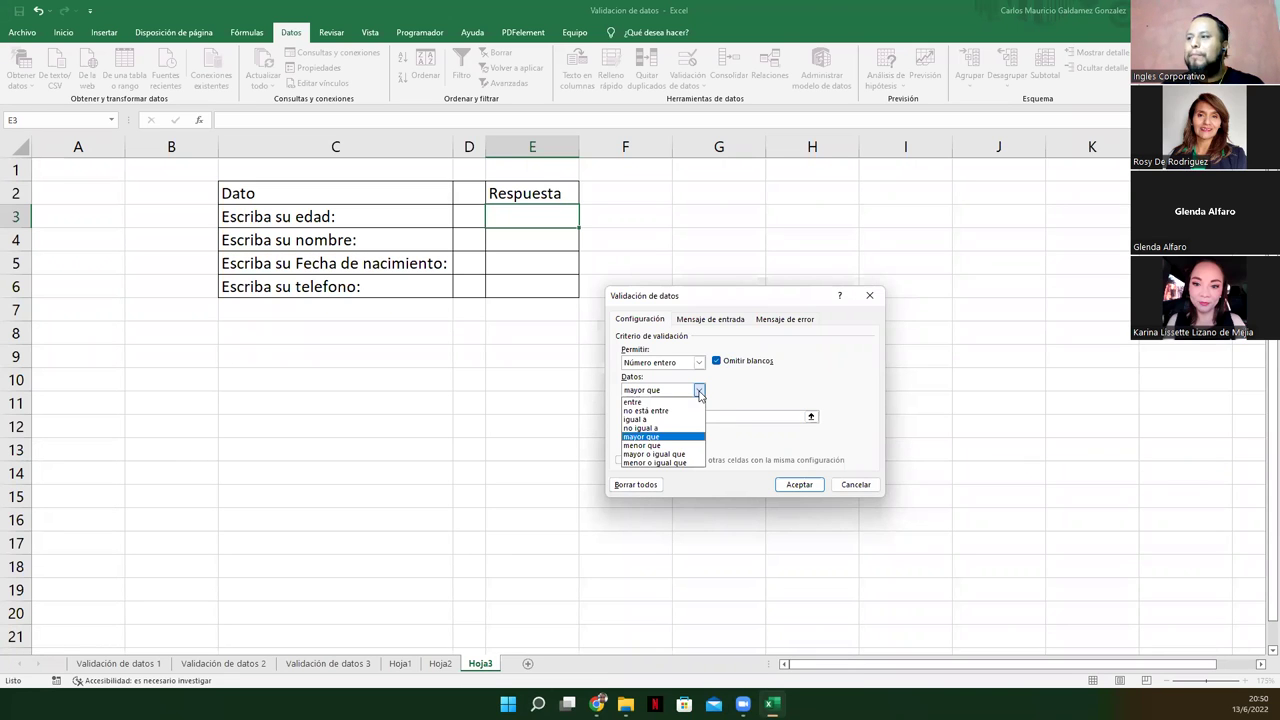
left_click(660, 401)
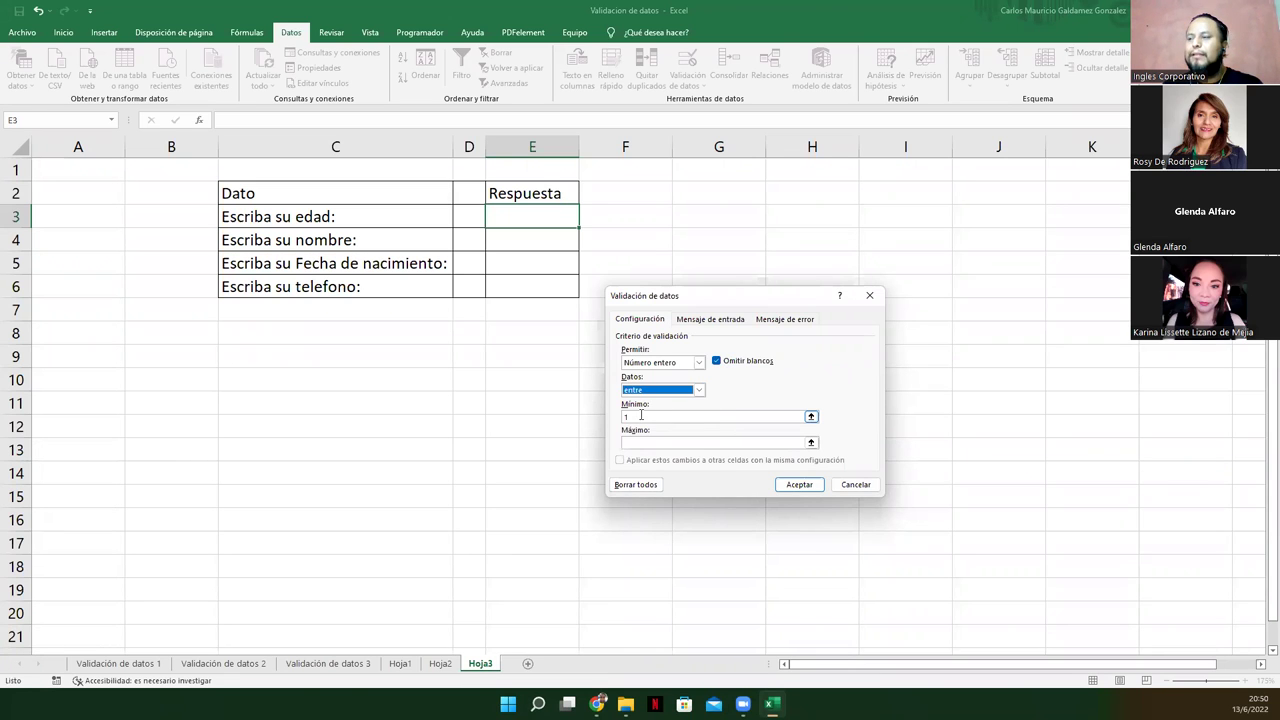
left_click(653, 443)
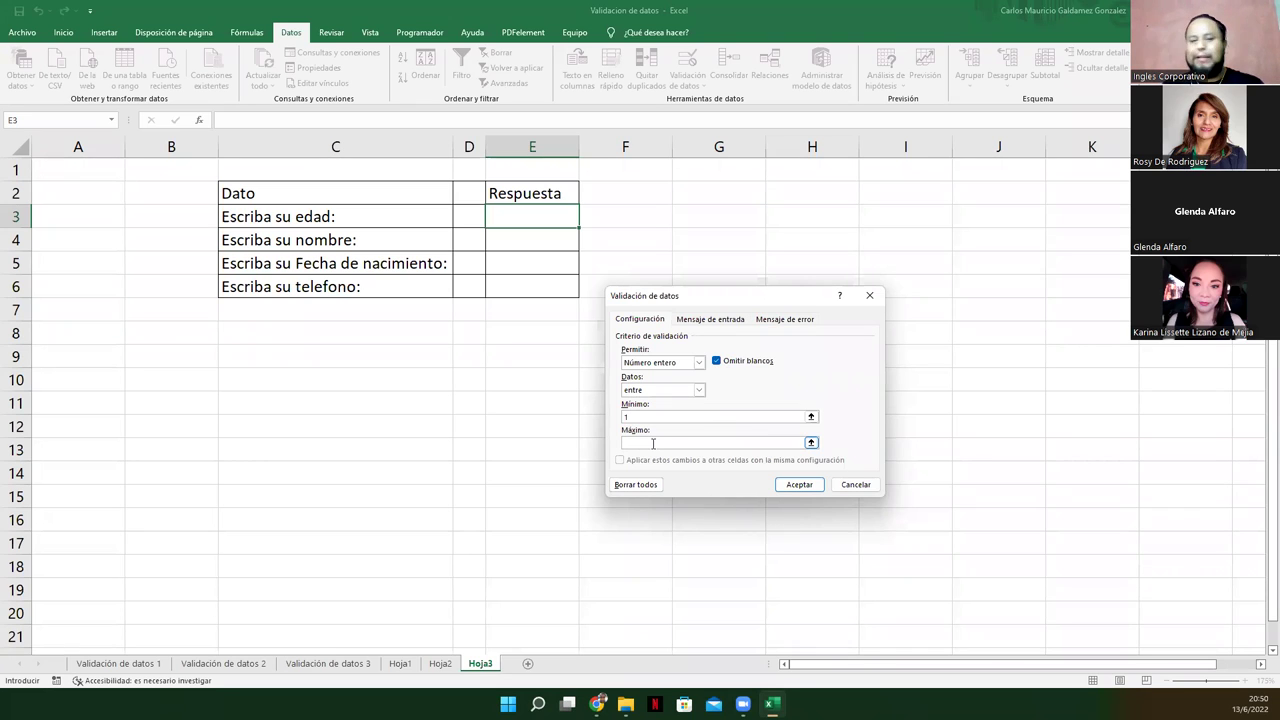
type("150")
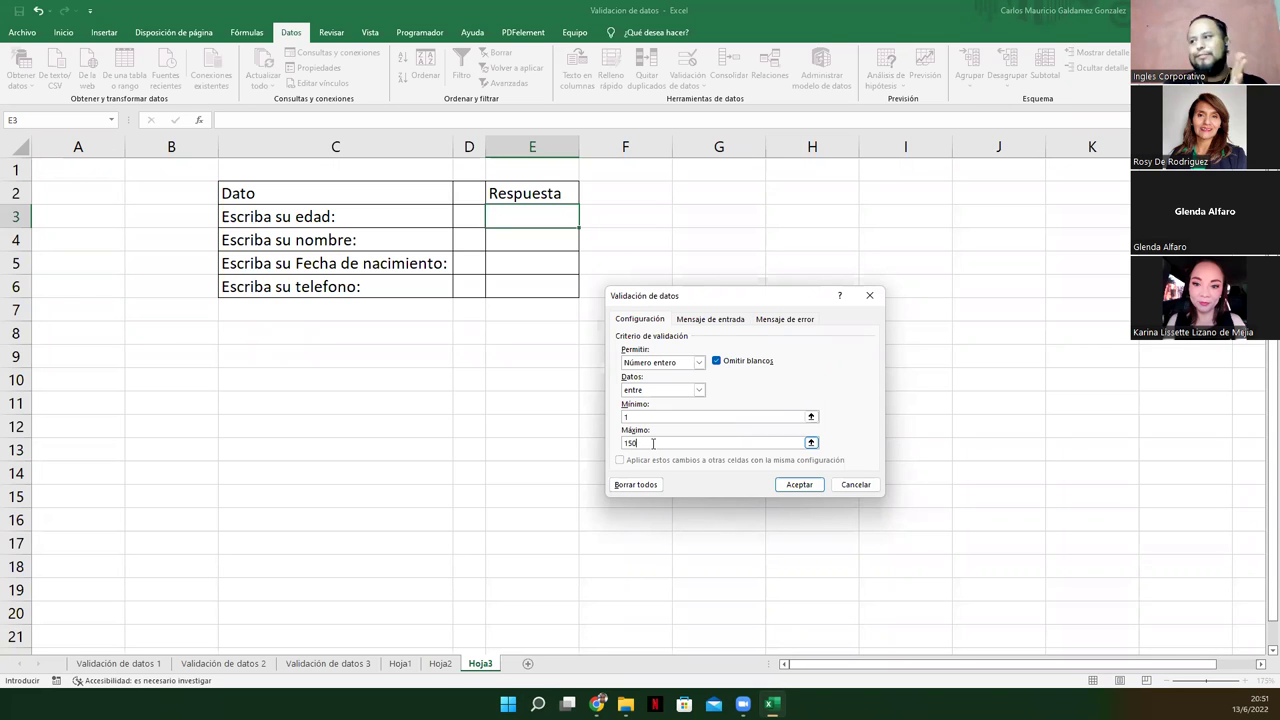
key("BackSpace")
key("BackSpace")
key("BackSpace")
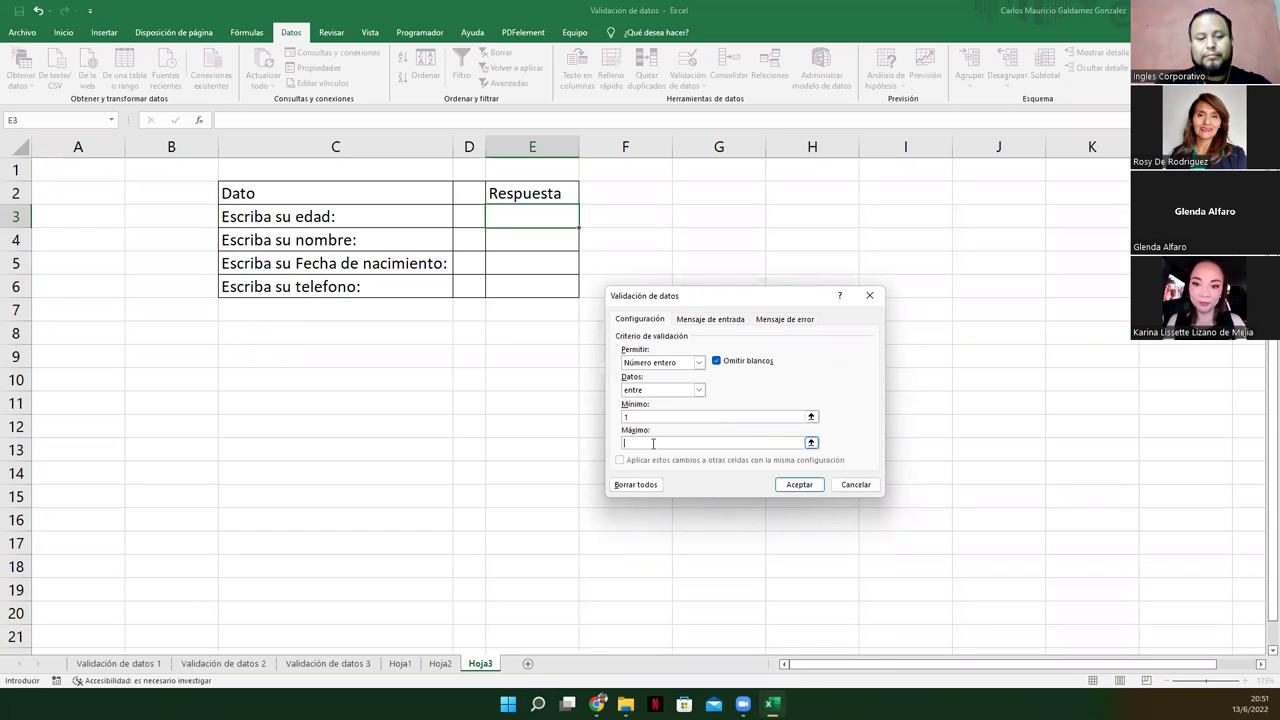
type("500")
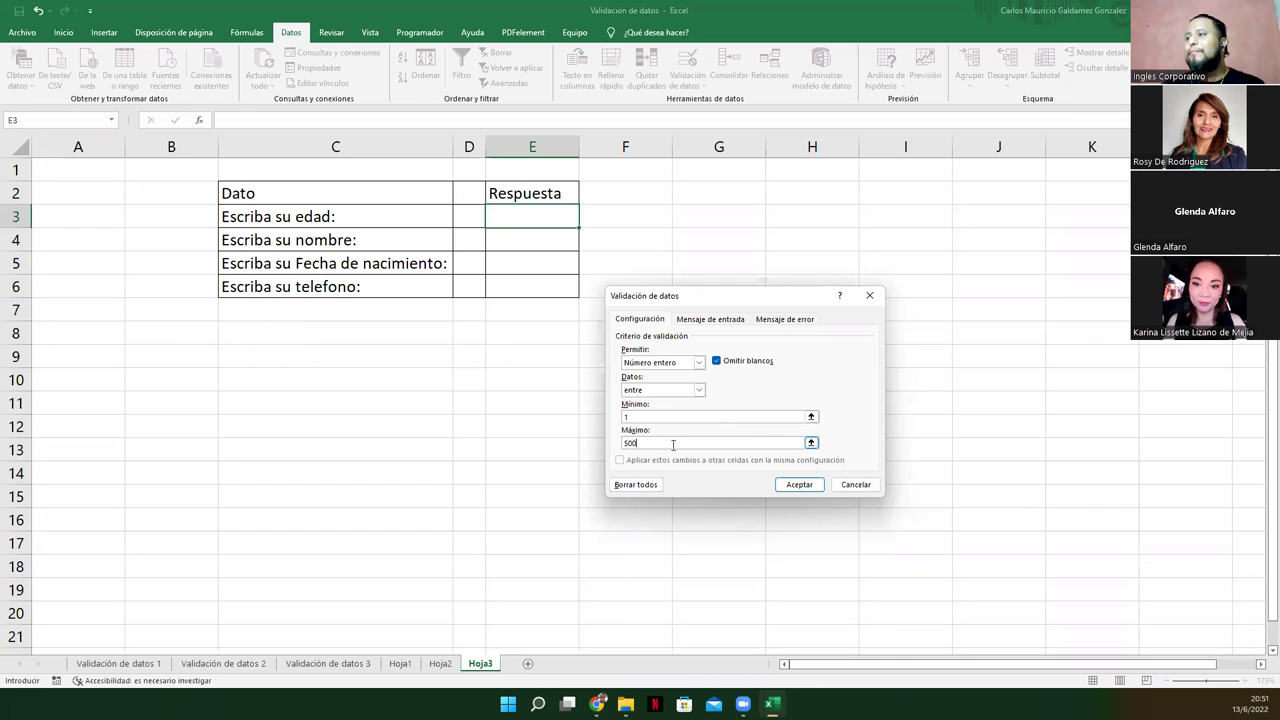
Step: Add an input message to the rule with the title "Tu Edad" and the text "Ingresa tu edad por favor."
left_click(706, 320)
left_click(696, 380)
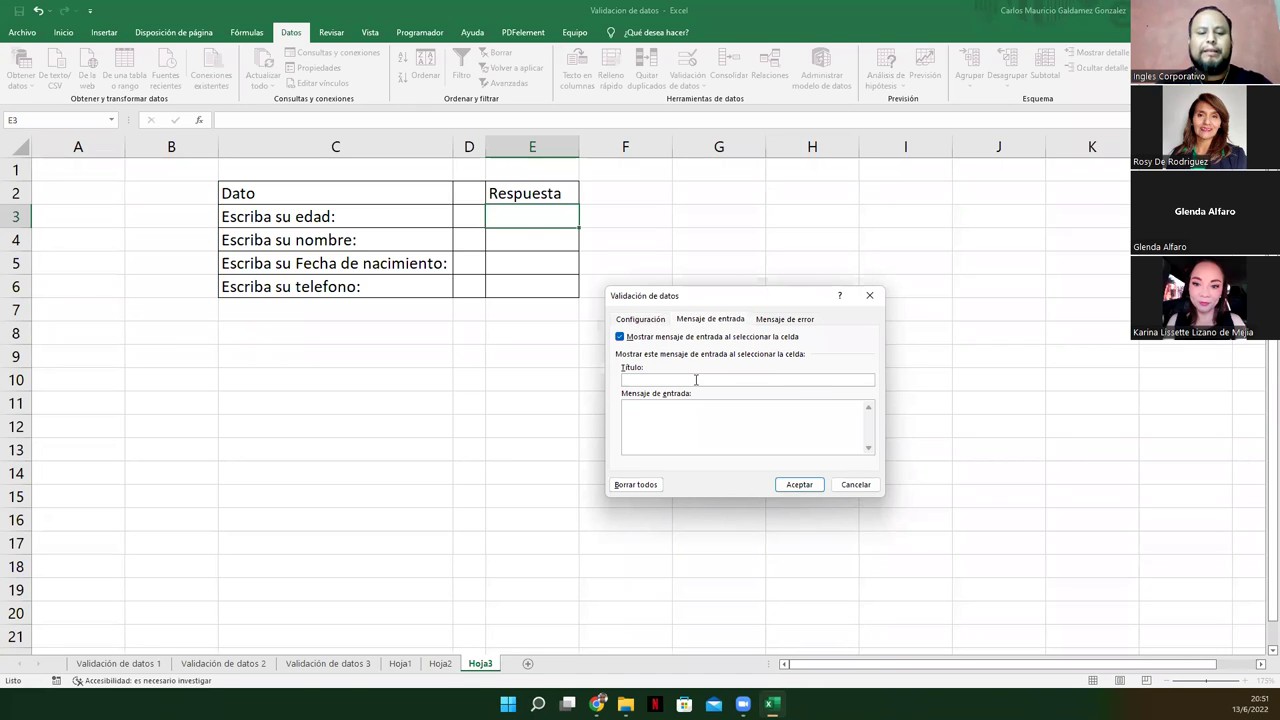
type("Intr")
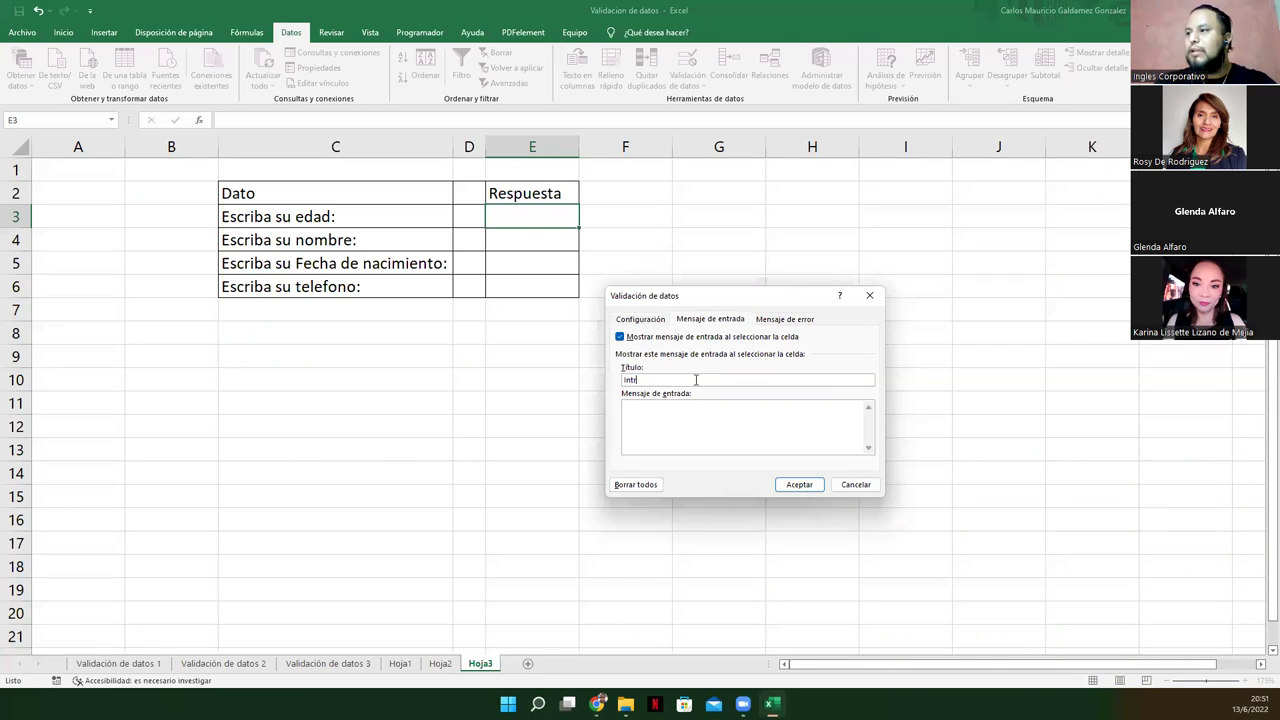
key("BackSpace")
key("BackSpace")
key("BackSpace")
key("BackSpace")
type("Edad")
key("BackSpace")
key("BackSpace")
key("BackSpace")
key("BackSpace")
type("Tu Edad")
key("Tab")
type("Ingresa tu edad po")
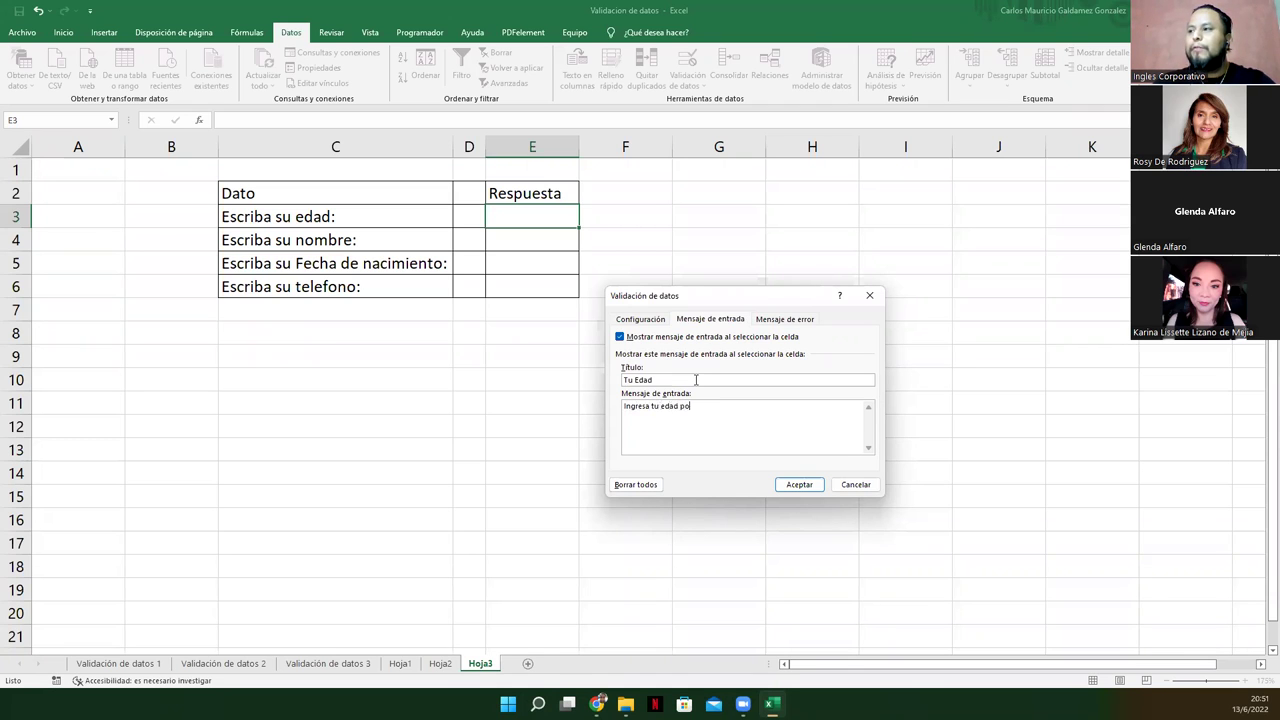
type("r favor.")
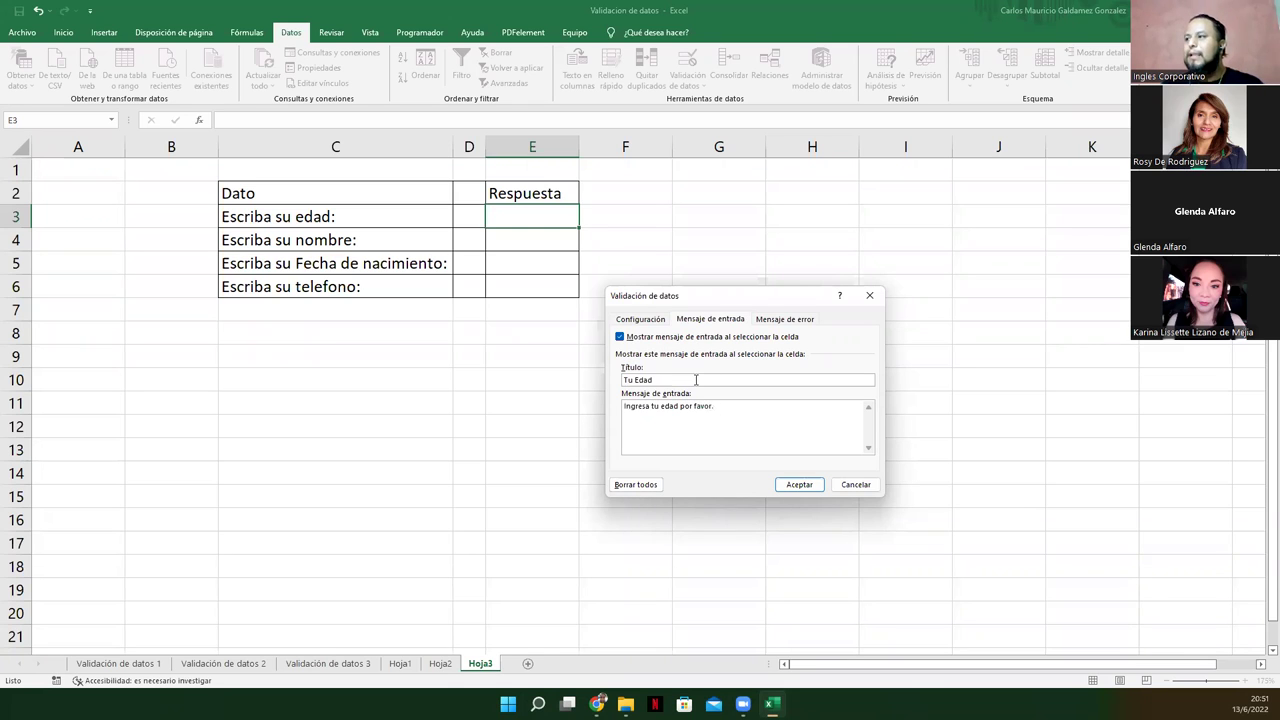
Step: Give the rule an error alert with the Alto style and the title "Error"
left_click(716, 380)
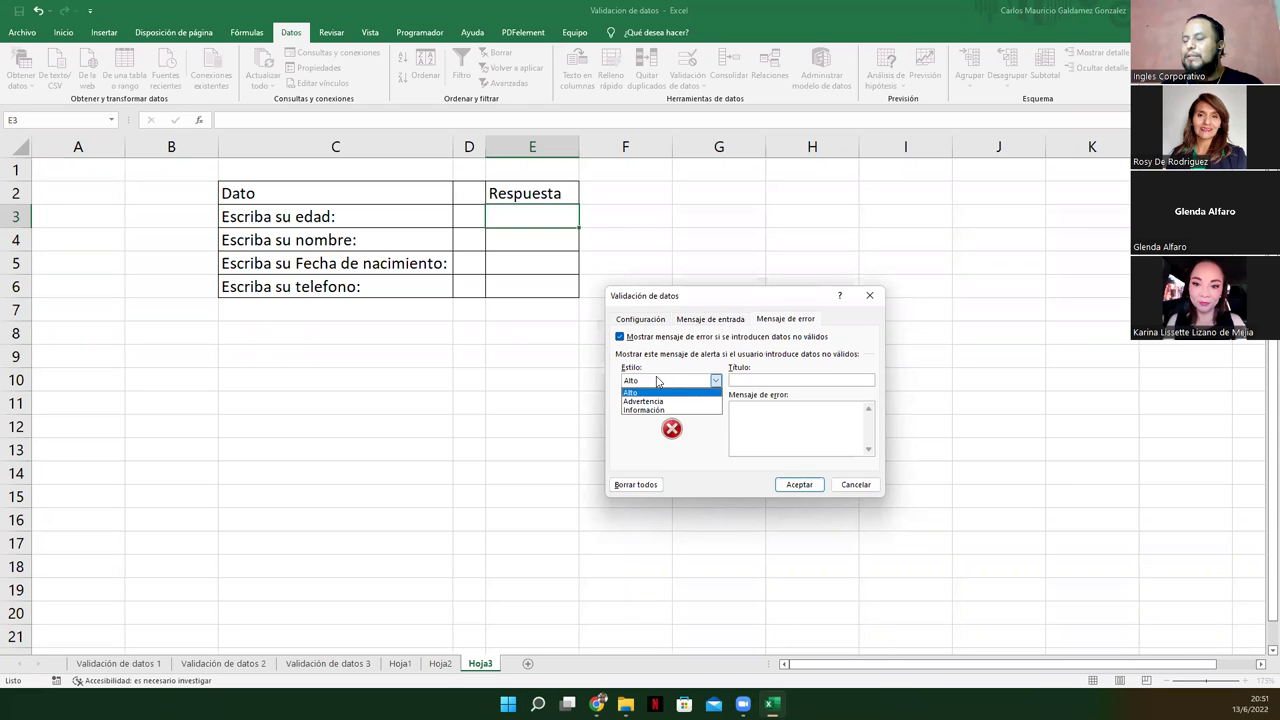
left_click(664, 388)
left_click(749, 380)
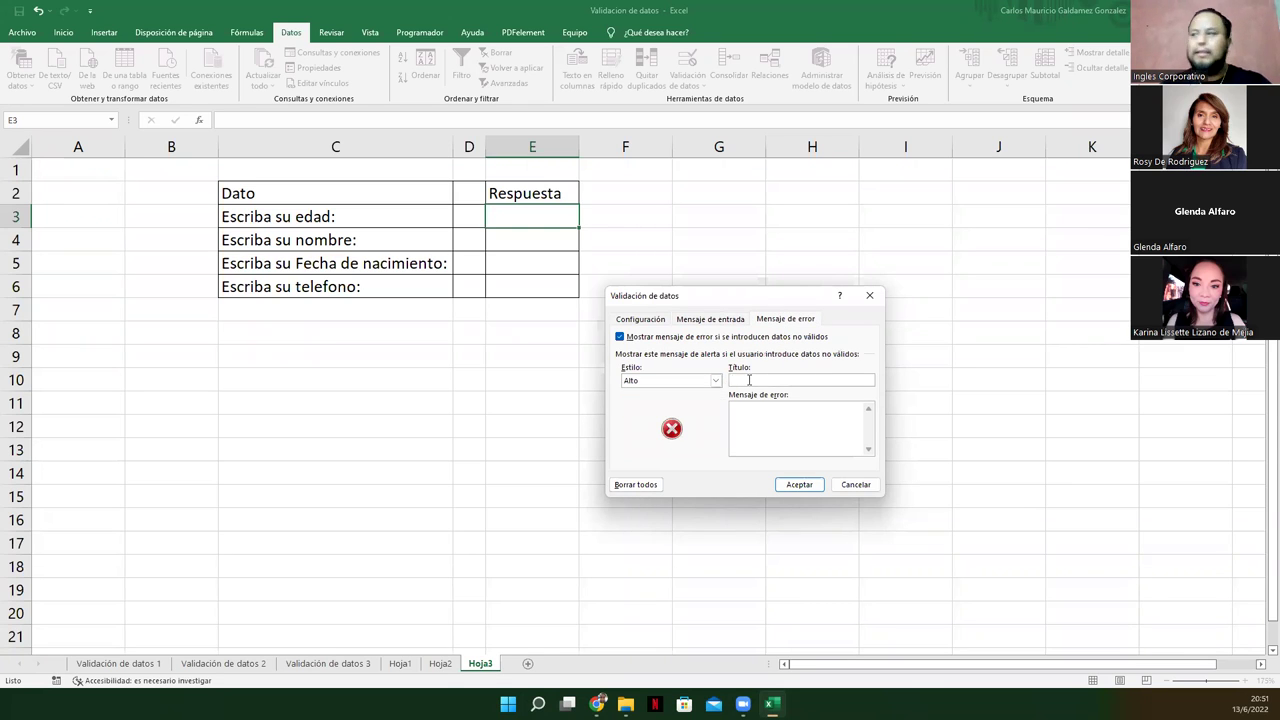
type("Error")
key("Tab")
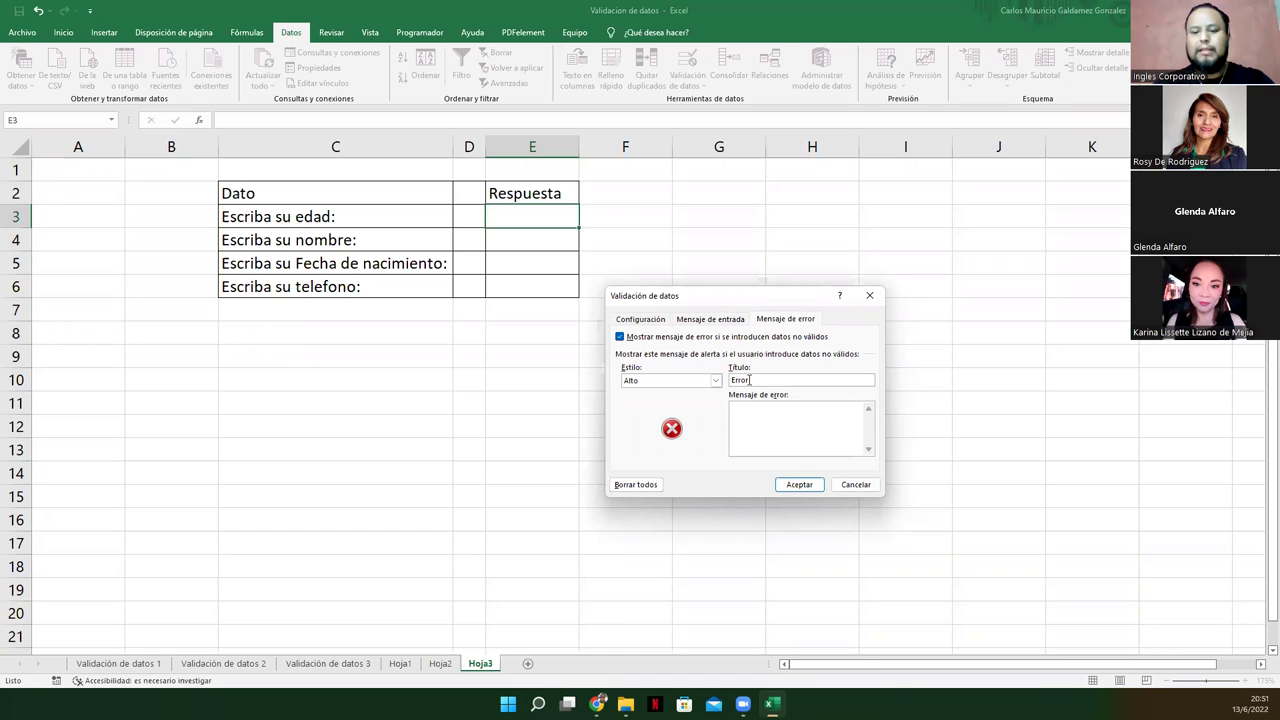
Step: Write the error message "El dato ingresado es Invalido." and apply the validation to E3
type("La")
key("BackSpace")
key("BackSpace")
key("BackSpace")
type("El dato e")
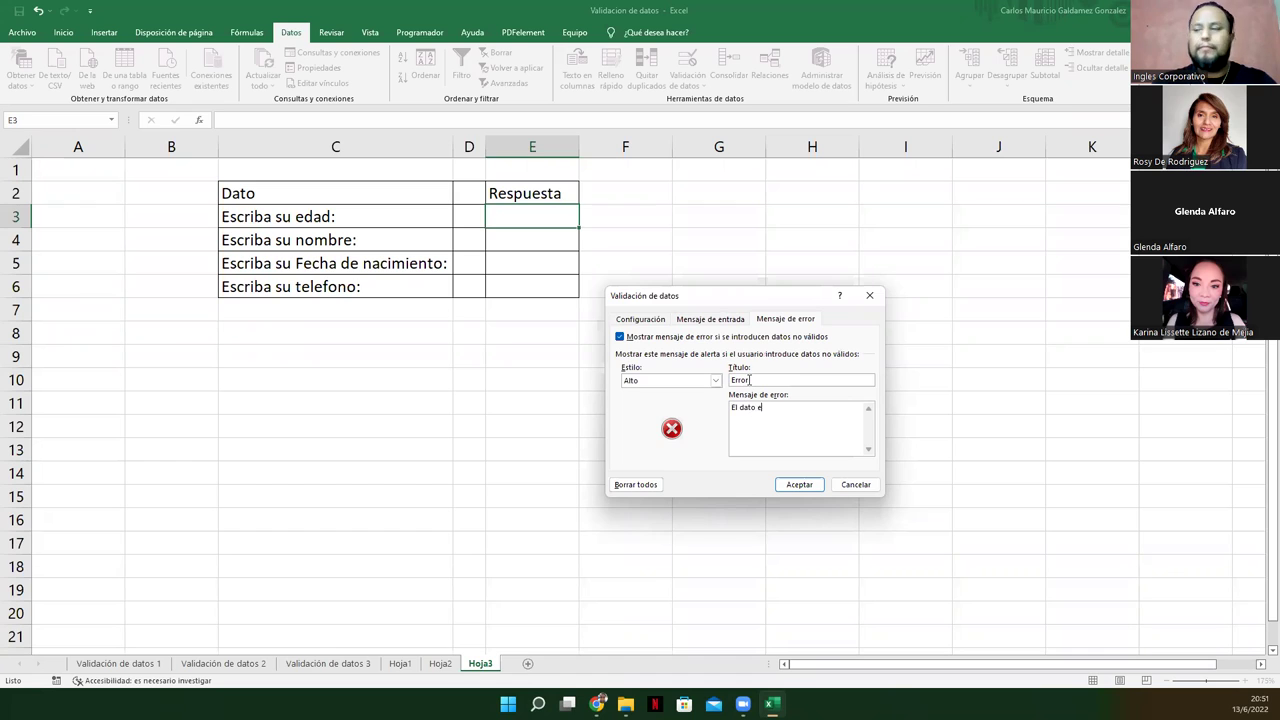
key("BackSpace")
type("ingresado")
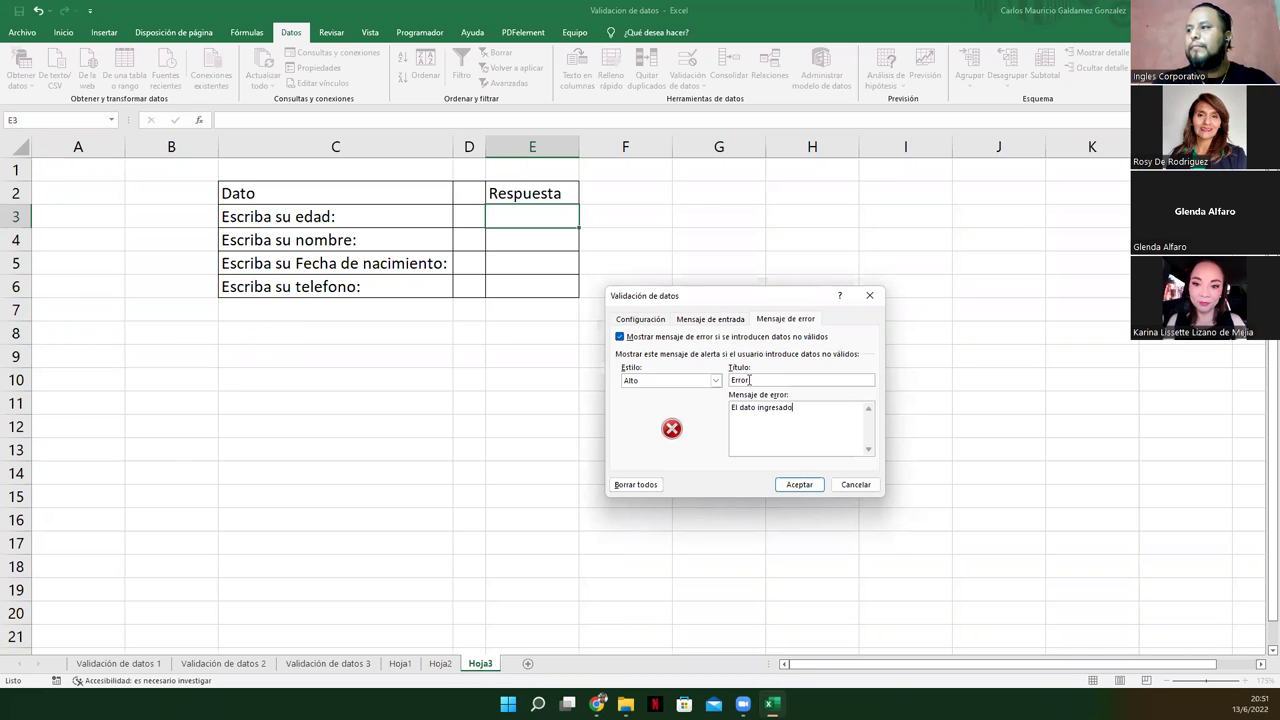
type(" es Inva")
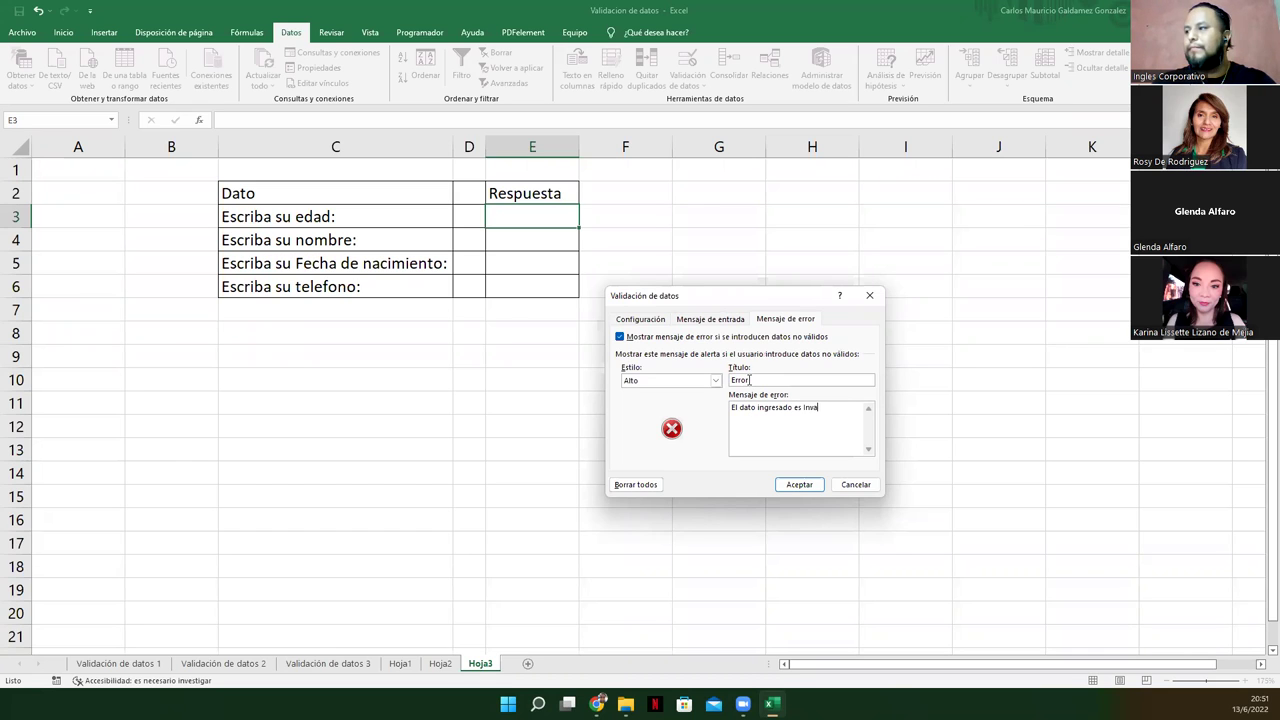
type("lida")
type("o.")
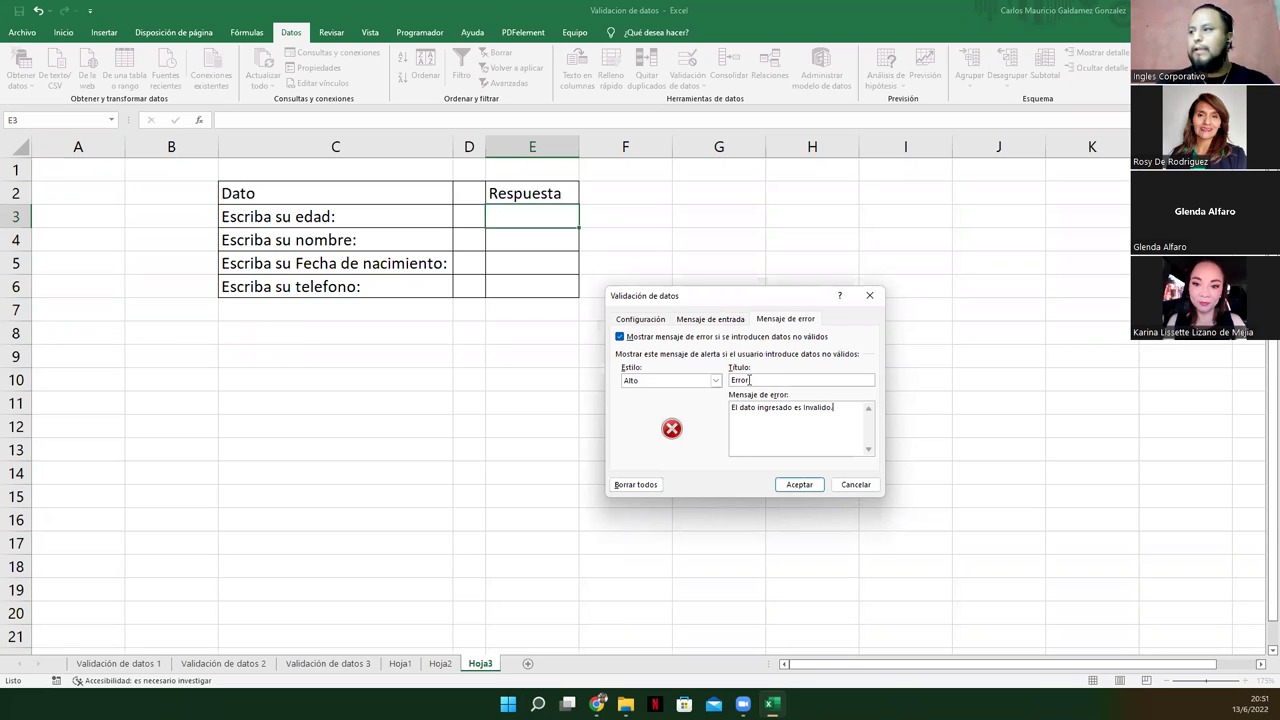
left_click(797, 484)
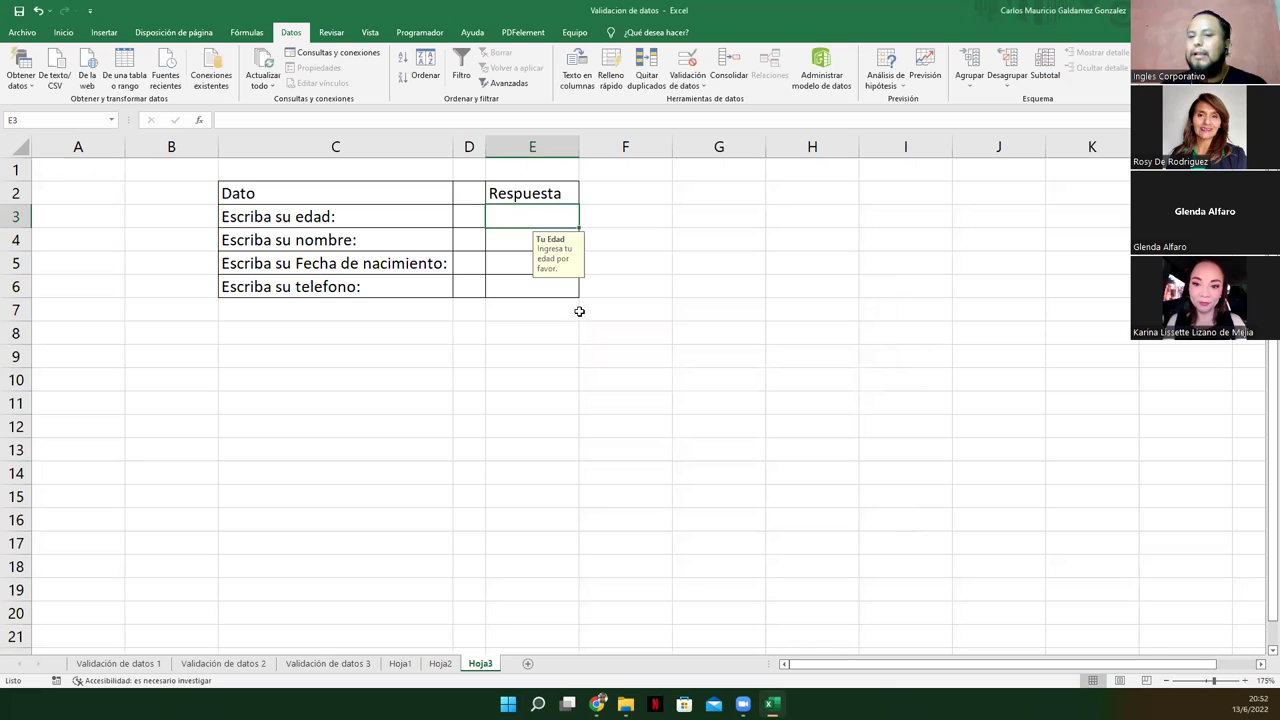
Step: Test the age validation by trying to enter A30 in E3
type("A")
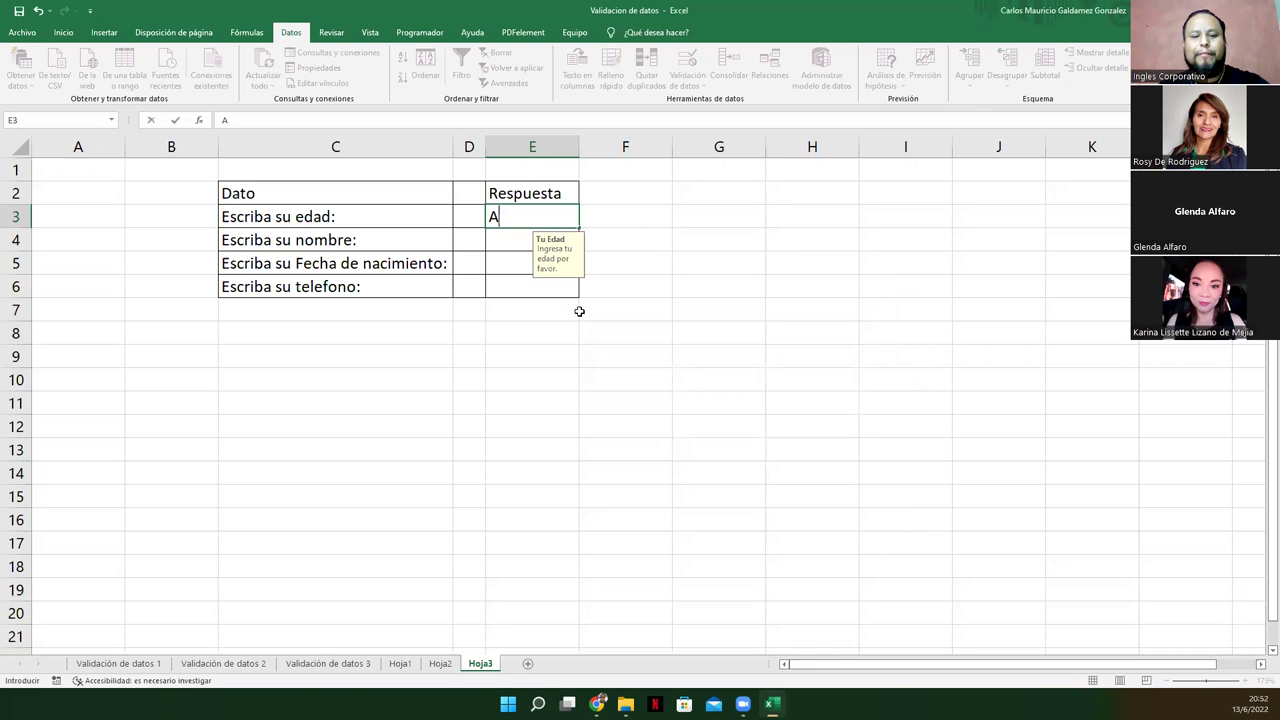
type("30")
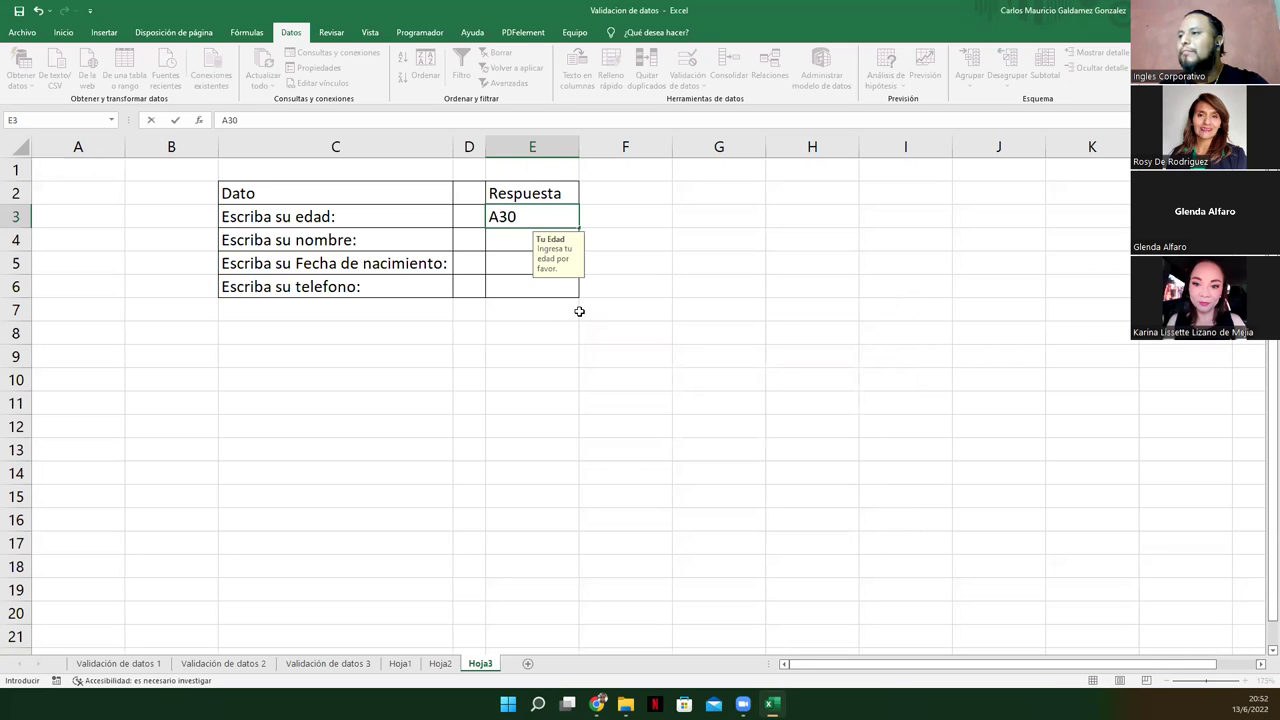
key("Return")
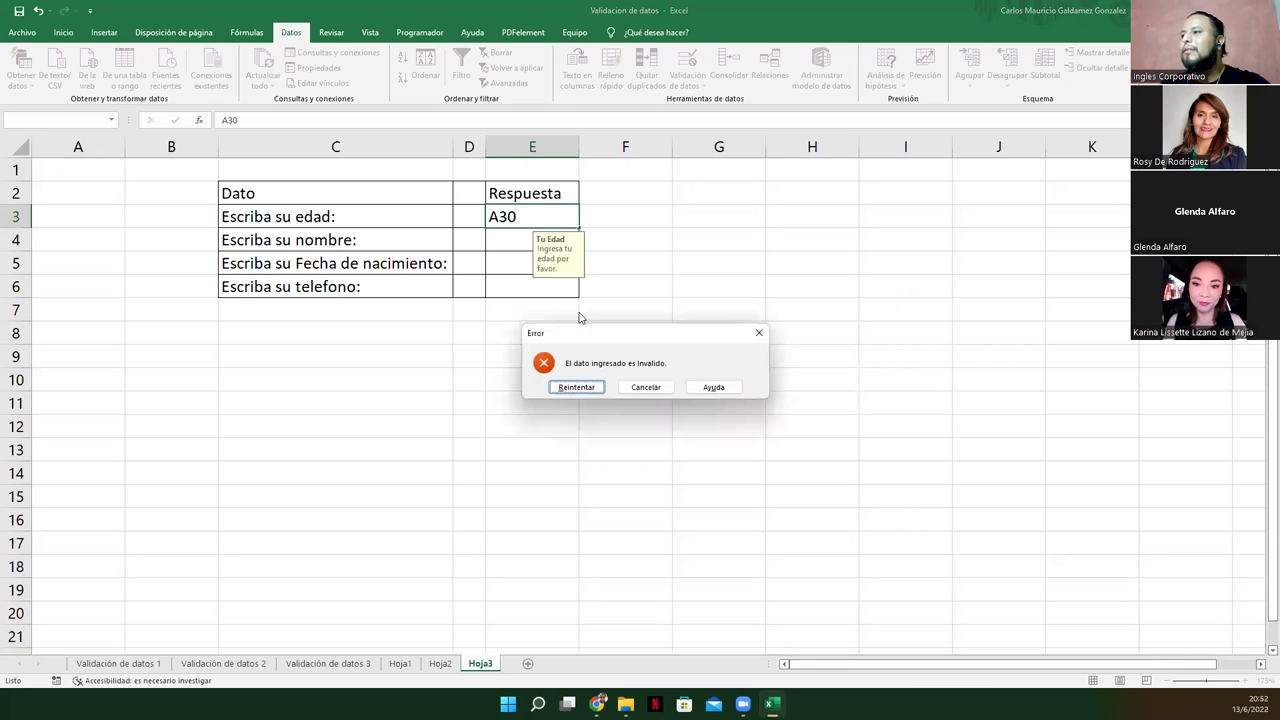
Step: Retry the age entry in E3 with the value 30 and select the cell again
left_click(575, 387)
type("30")
key("Return")
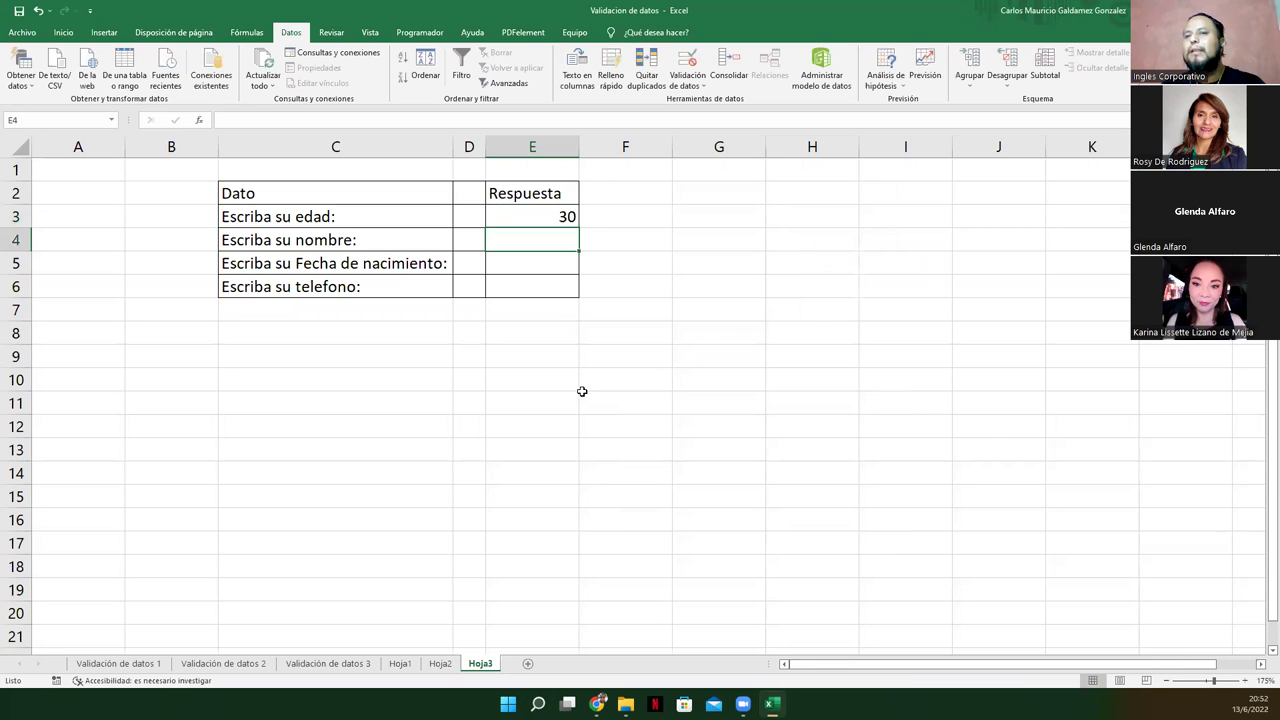
left_click(526, 217)
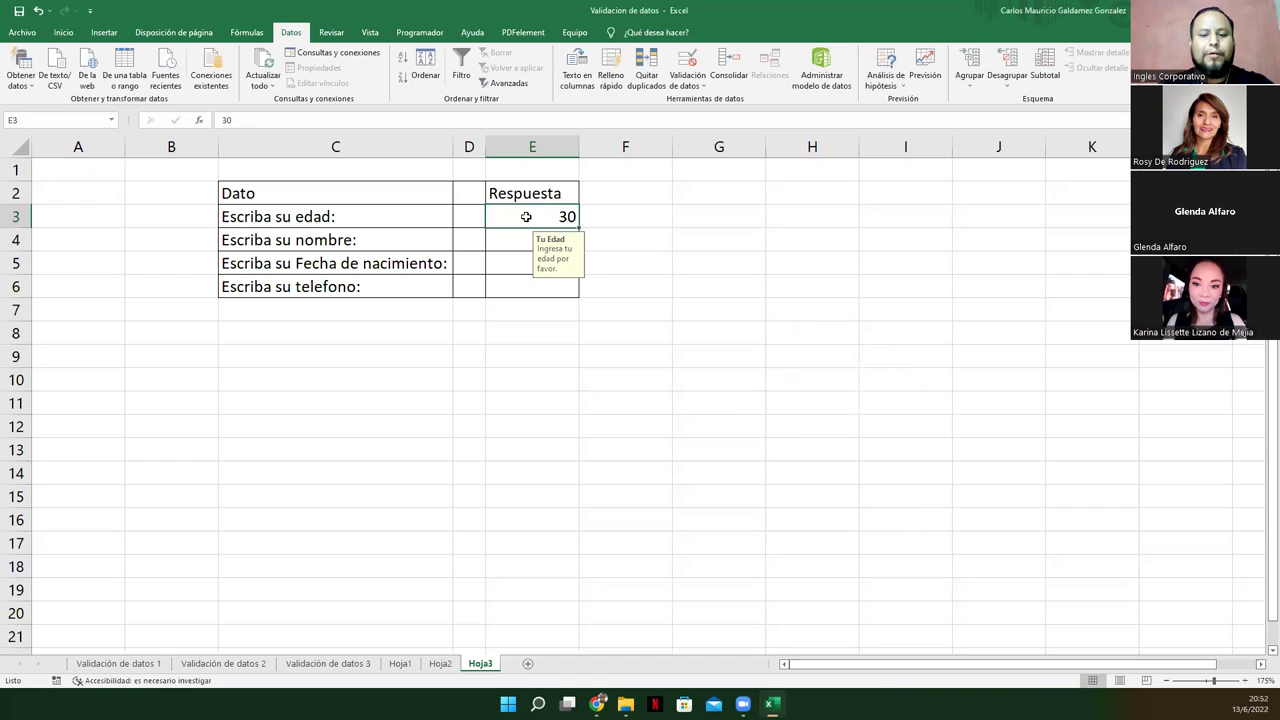
Step: Test the age validation in E3 by trying two dates, one separated by dots and one by hyphens
type("1.1.")
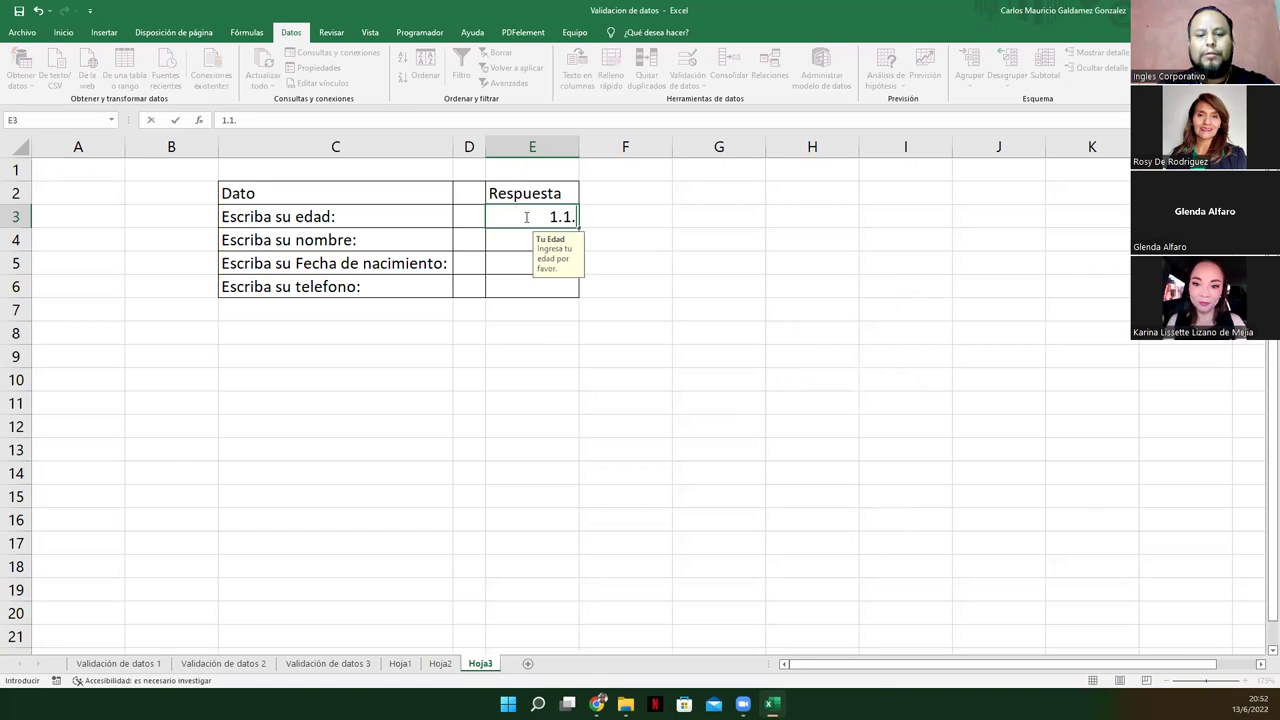
type("67")
key("Return")
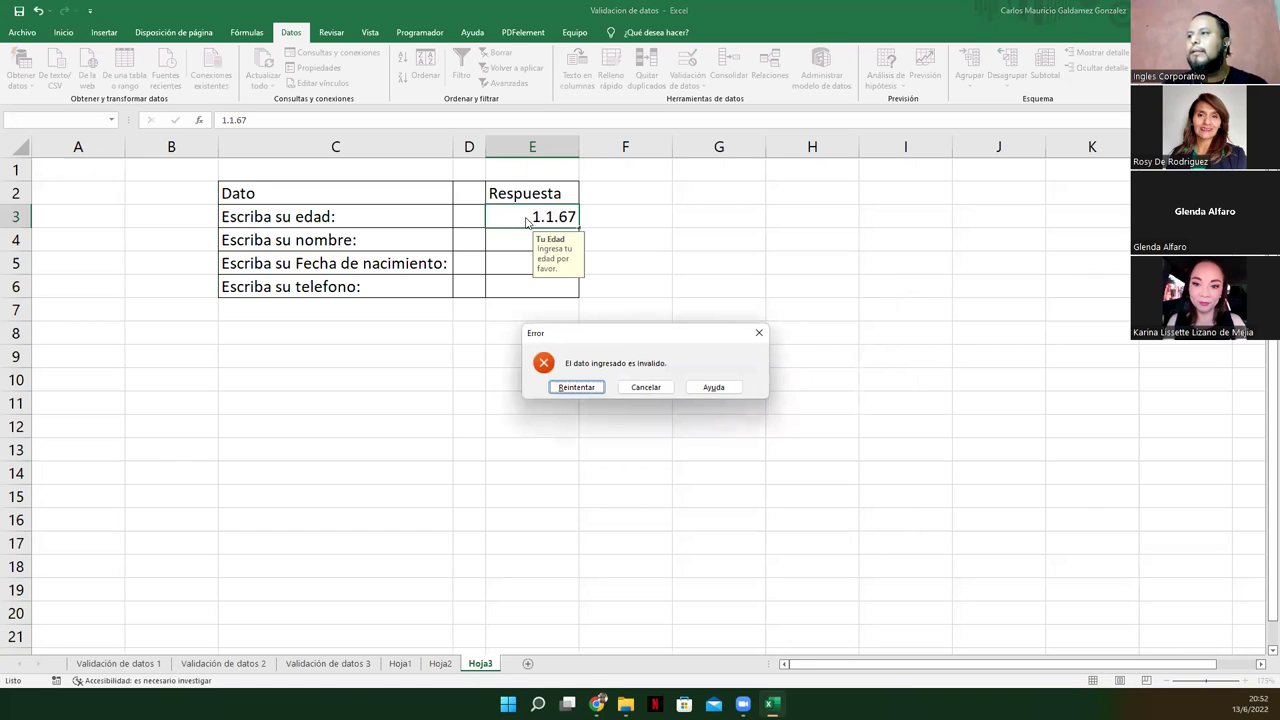
left_click(577, 387)
type("1-1-70")
key("Return")
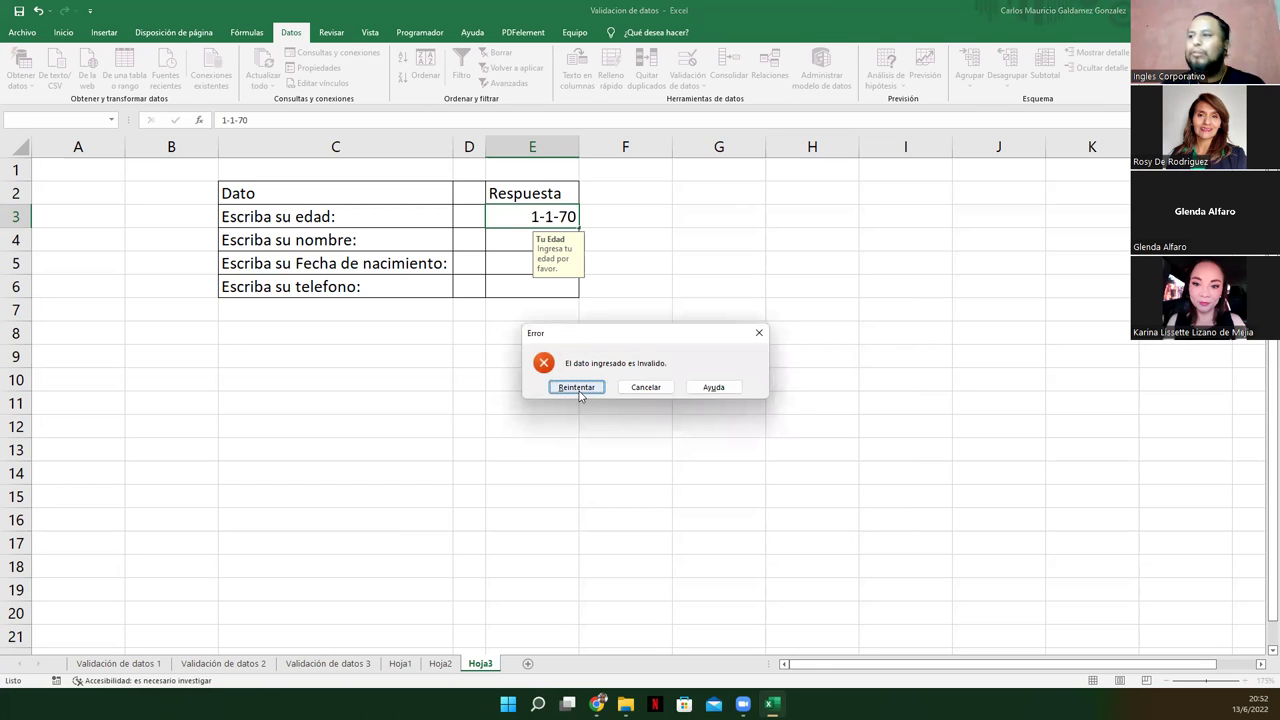
Step: Retry the rejected age entry in E3 with the value 38
left_click(578, 392)
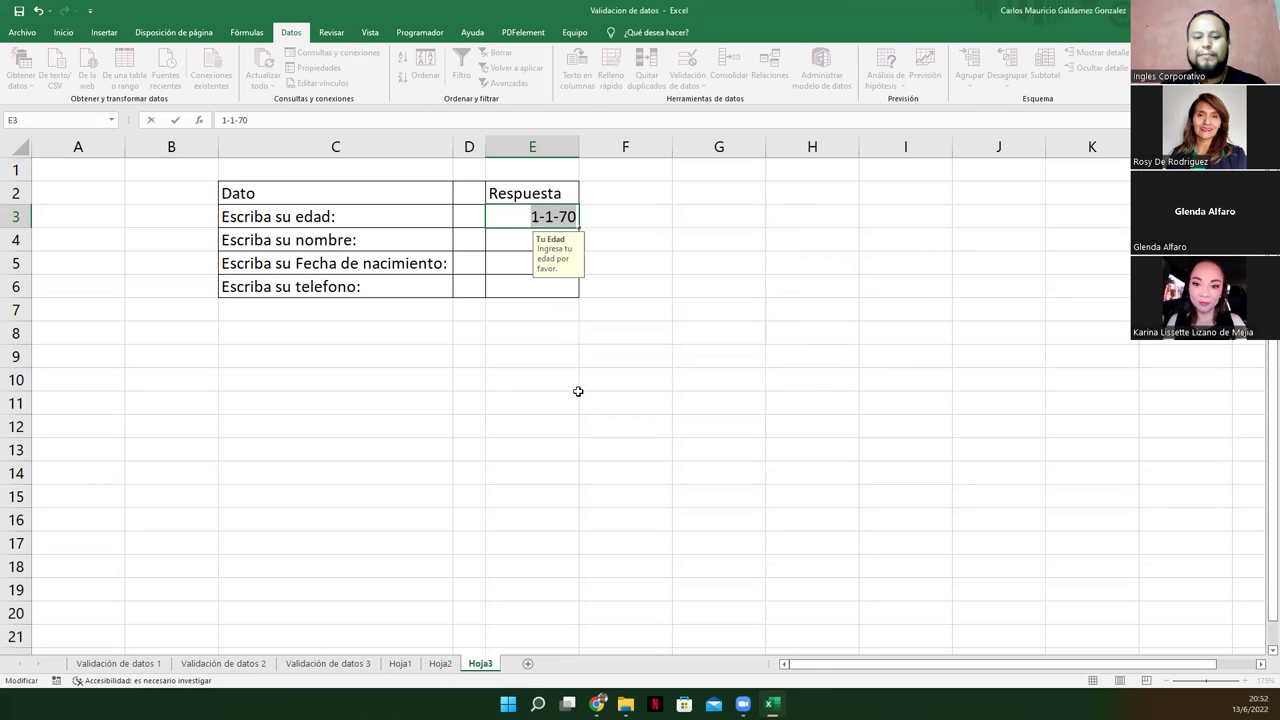
type("38")
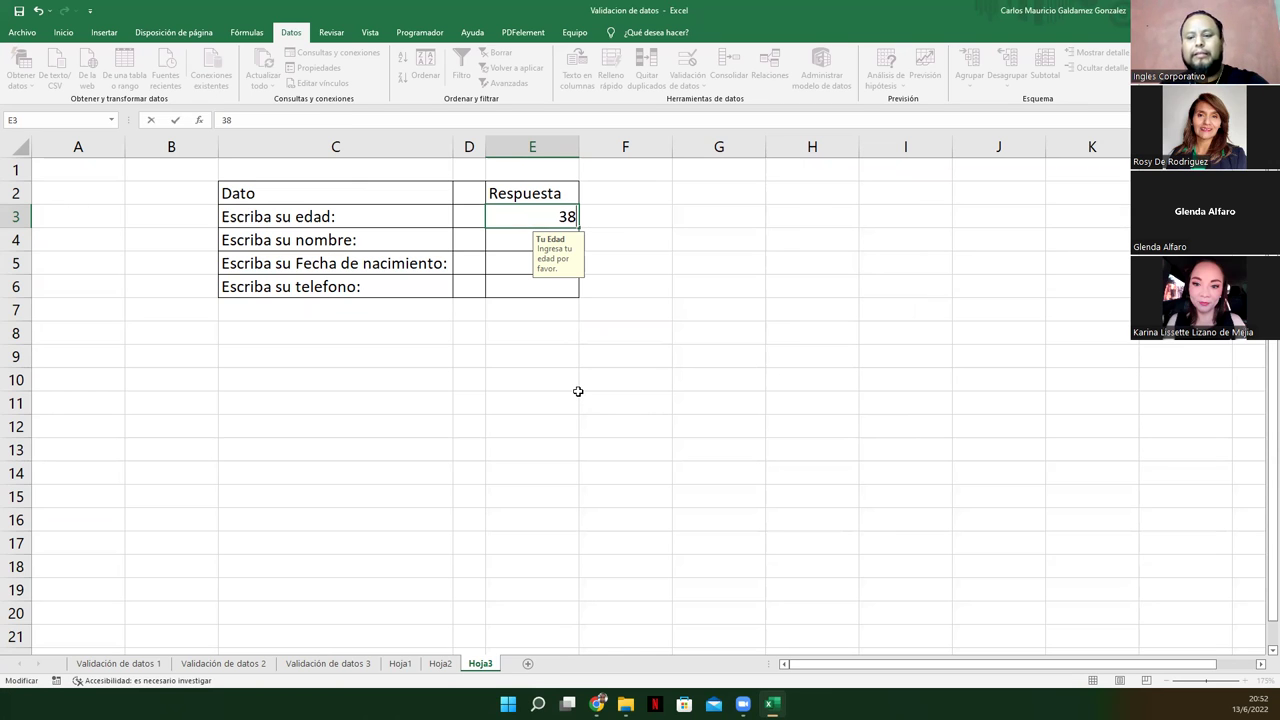
key("Return")
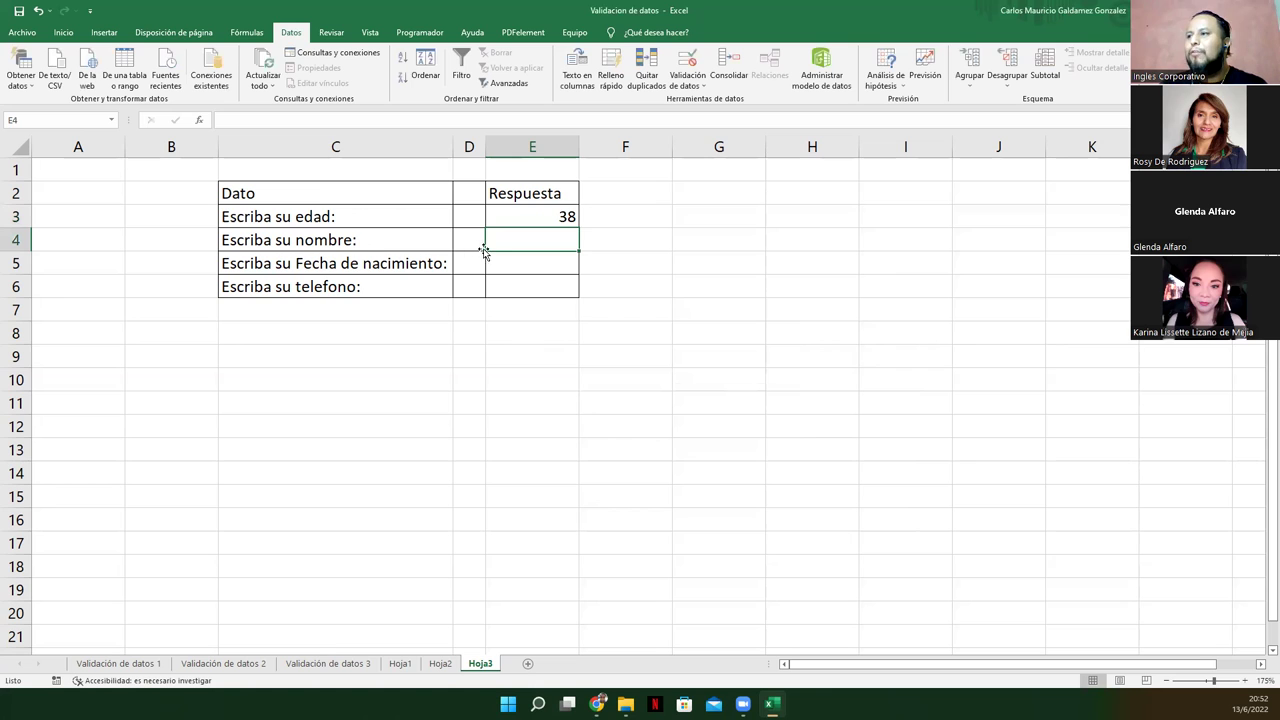
Step: Set a validation rule on the name cell E4 allowing Longitud del texto, menor que, with a maximum of 25
left_click(687, 62)
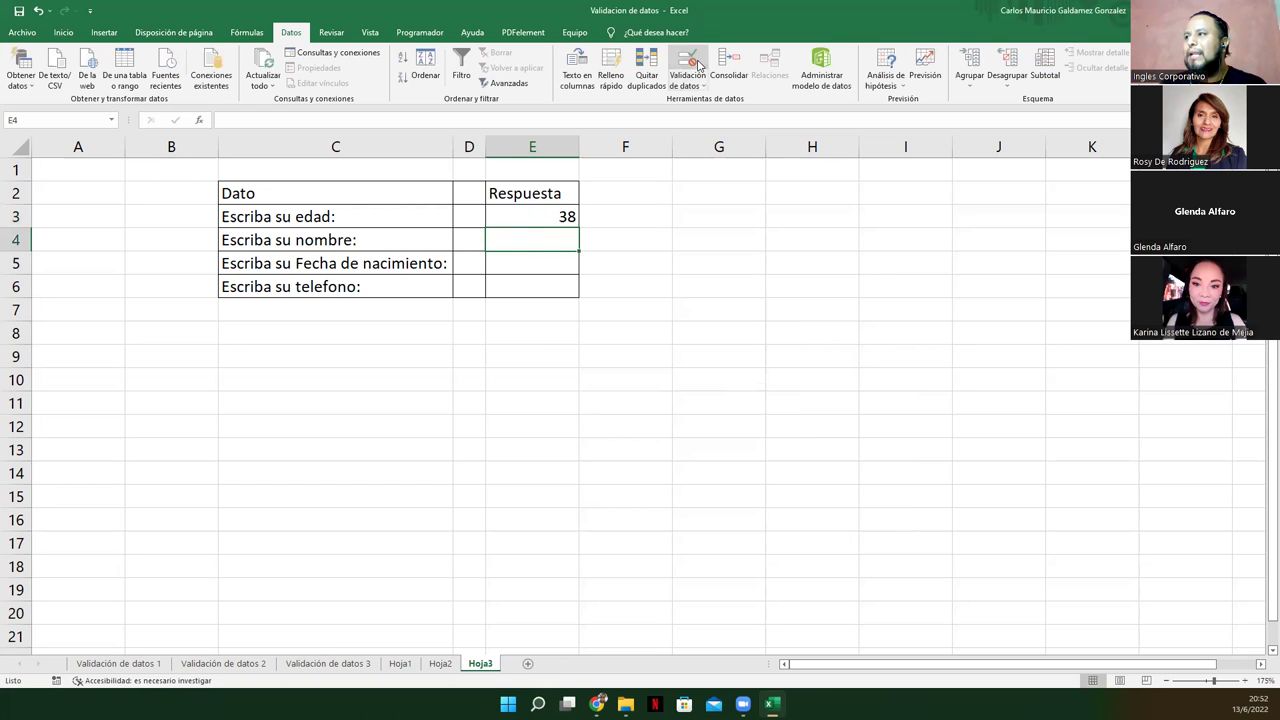
left_click(640, 318)
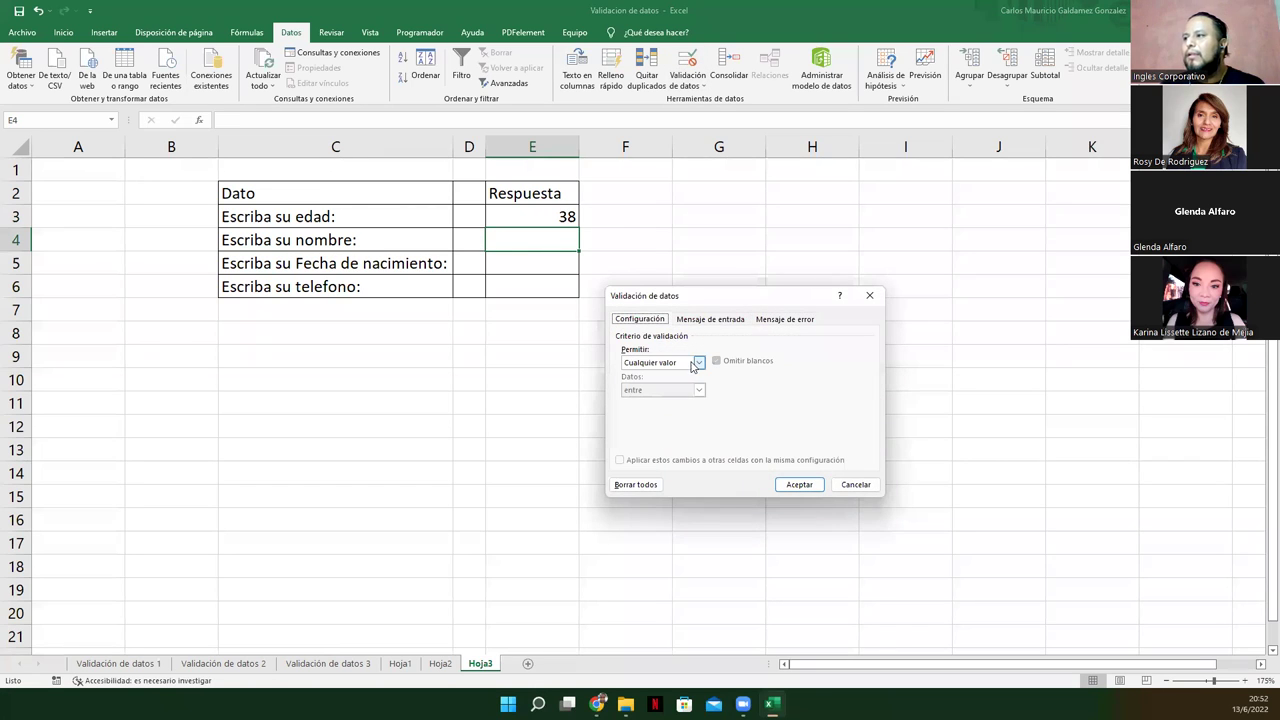
left_click(700, 363)
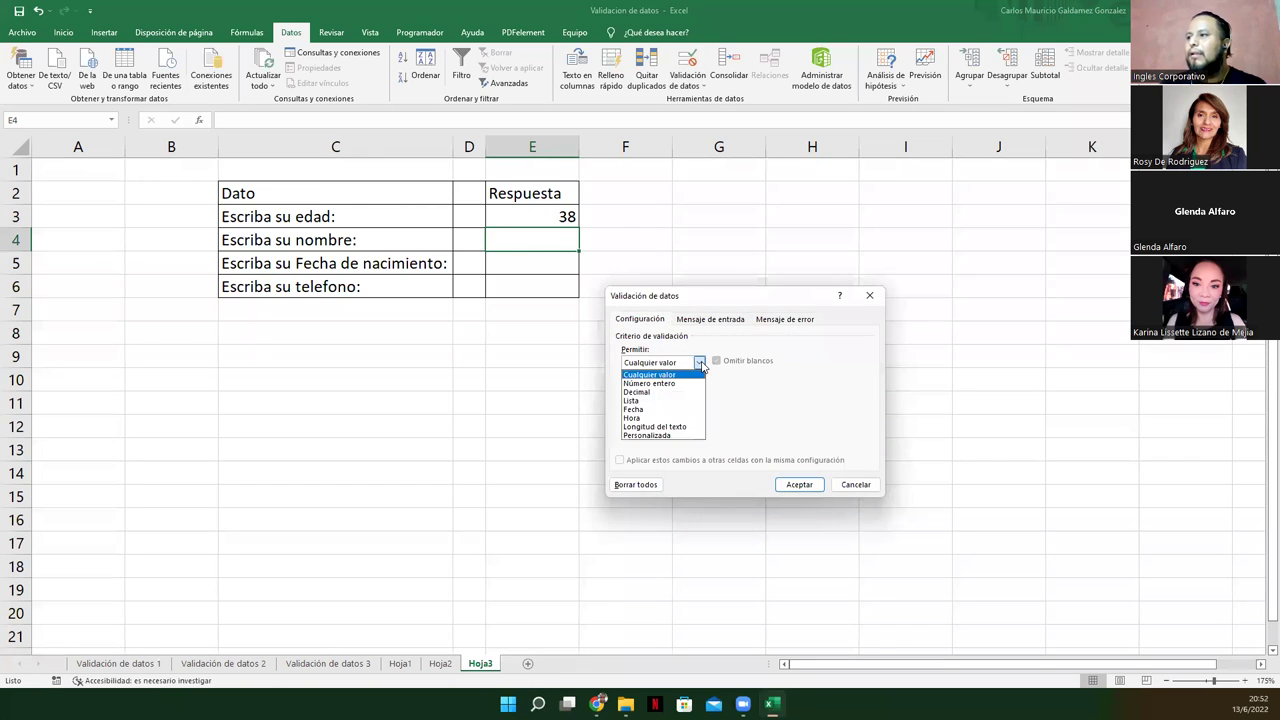
left_click(685, 427)
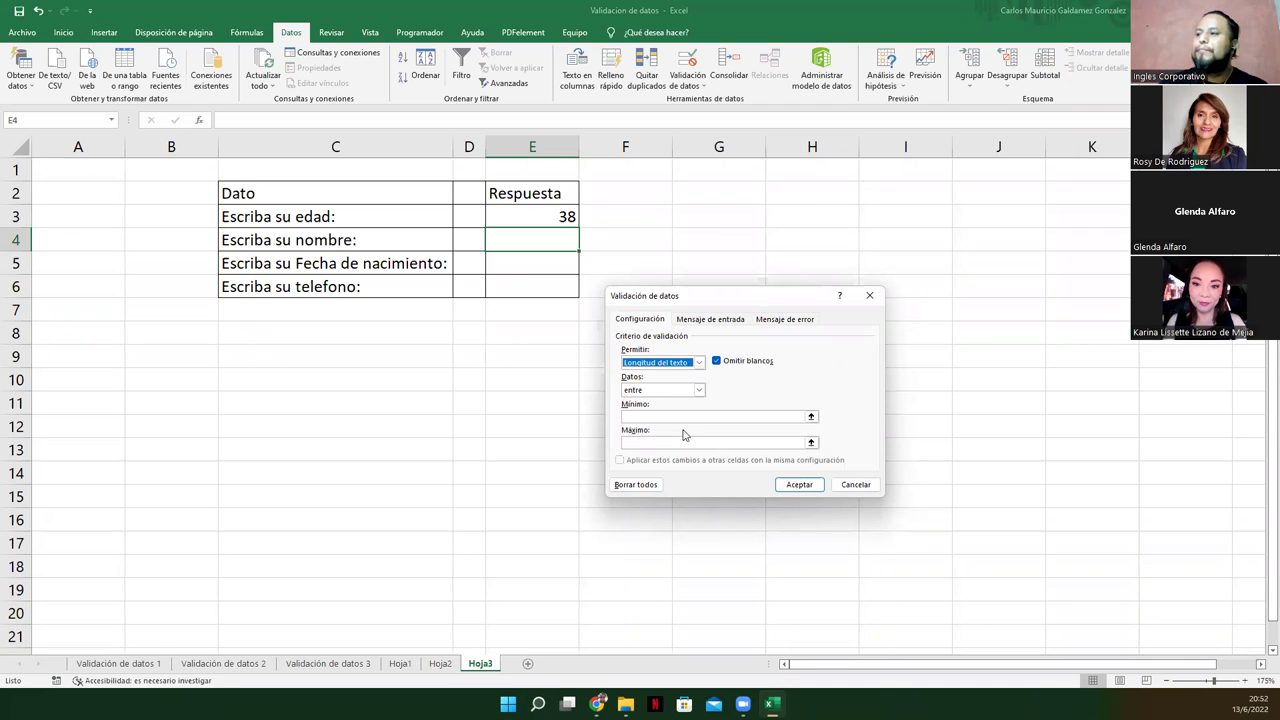
left_click(700, 390)
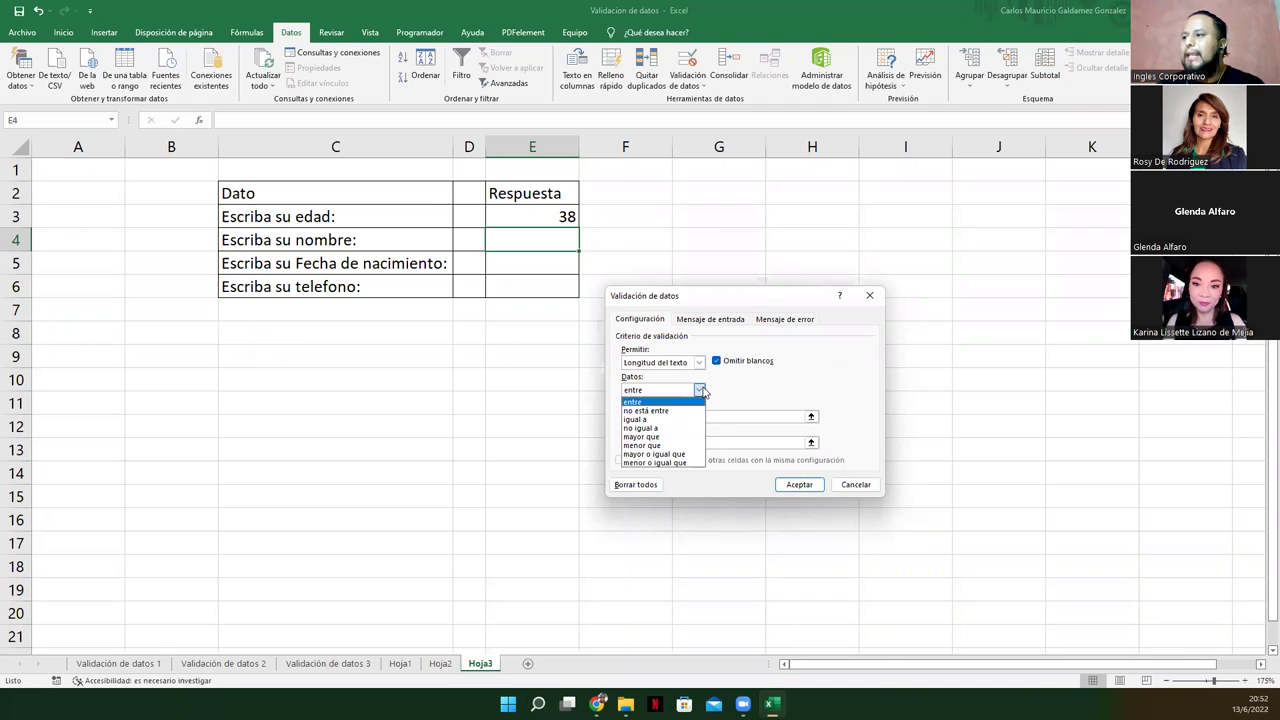
left_click(680, 445)
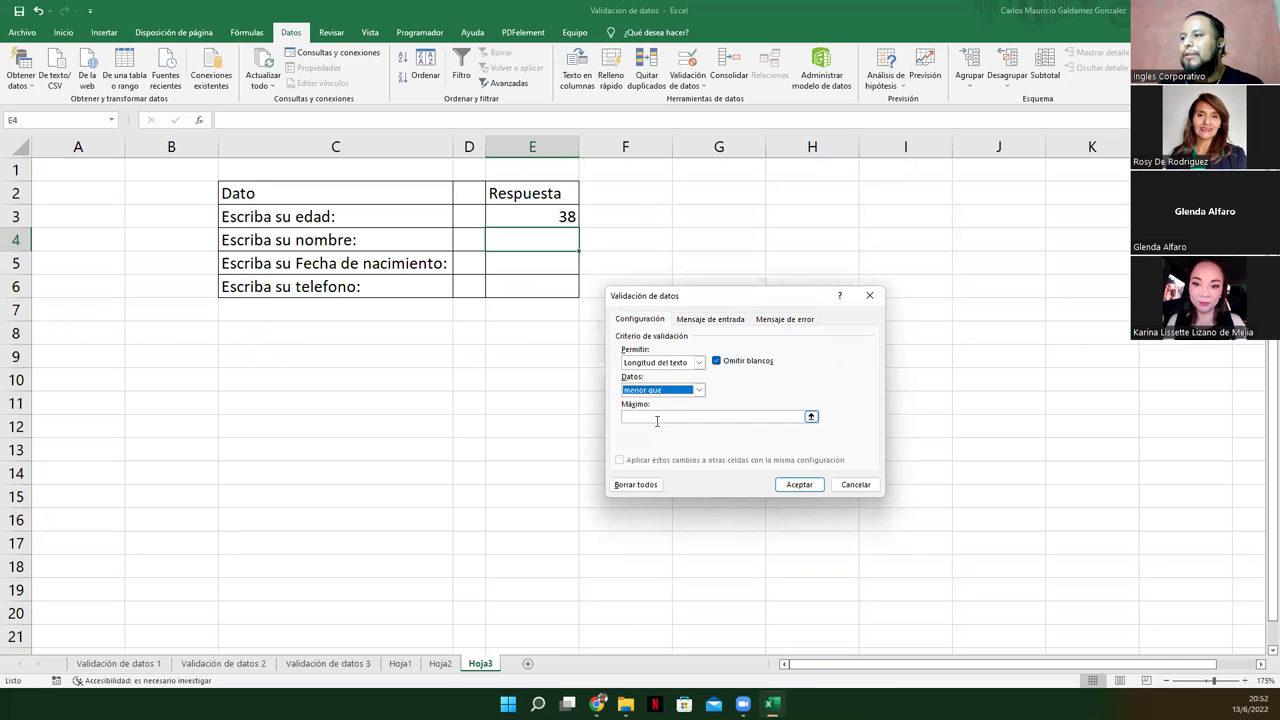
left_click(657, 418)
type("5")
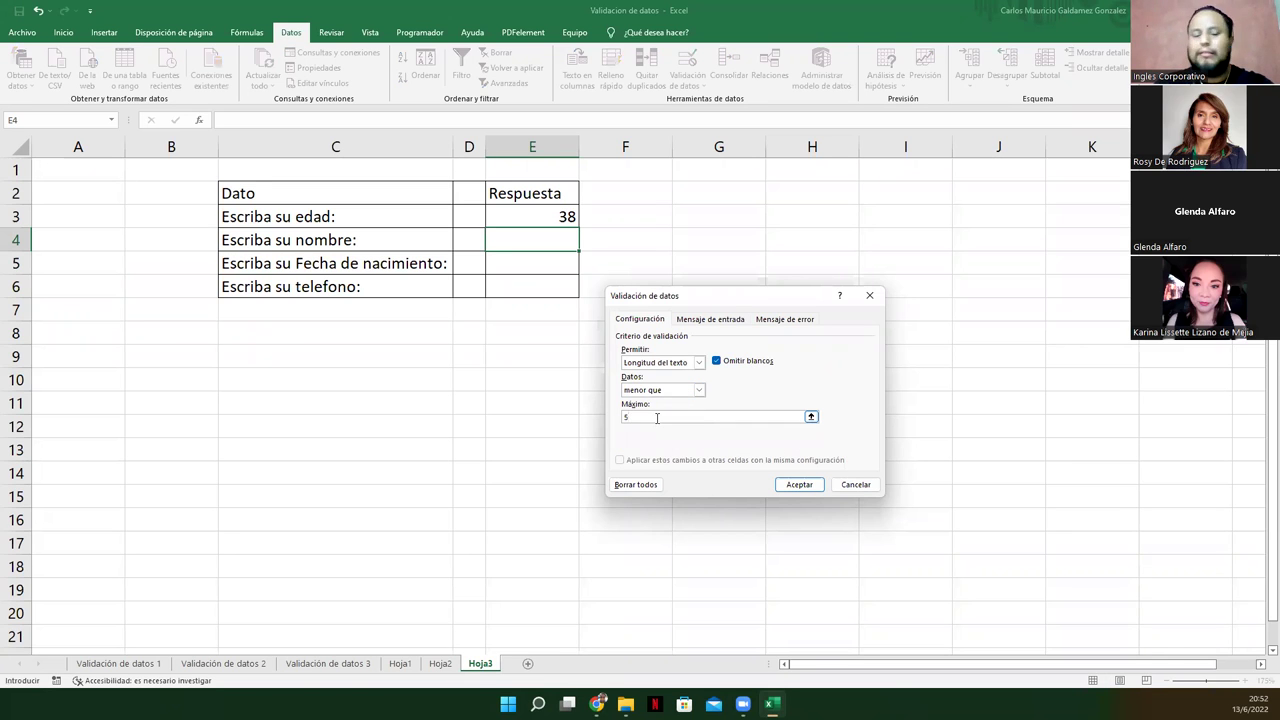
type("25")
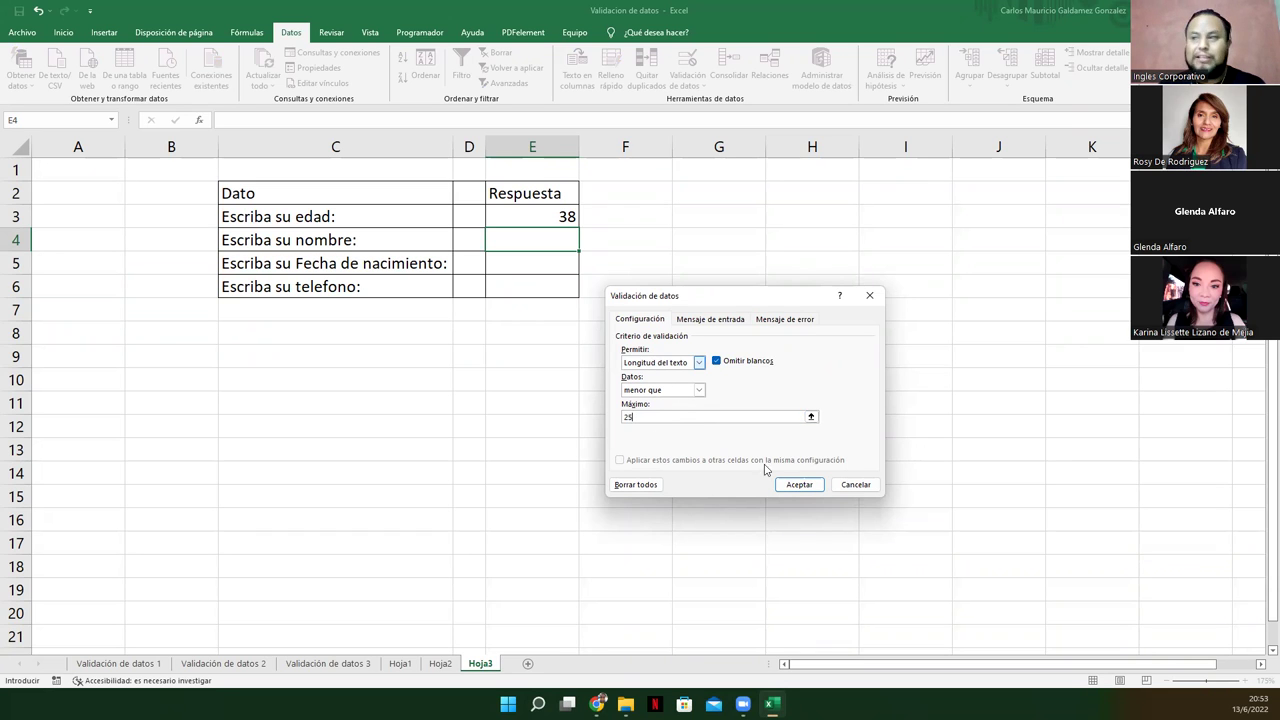
Step: Give the E4 rule an input message titled "Tu nombre" with the text "Ingresa tu nombre por favor."
left_click(706, 322)
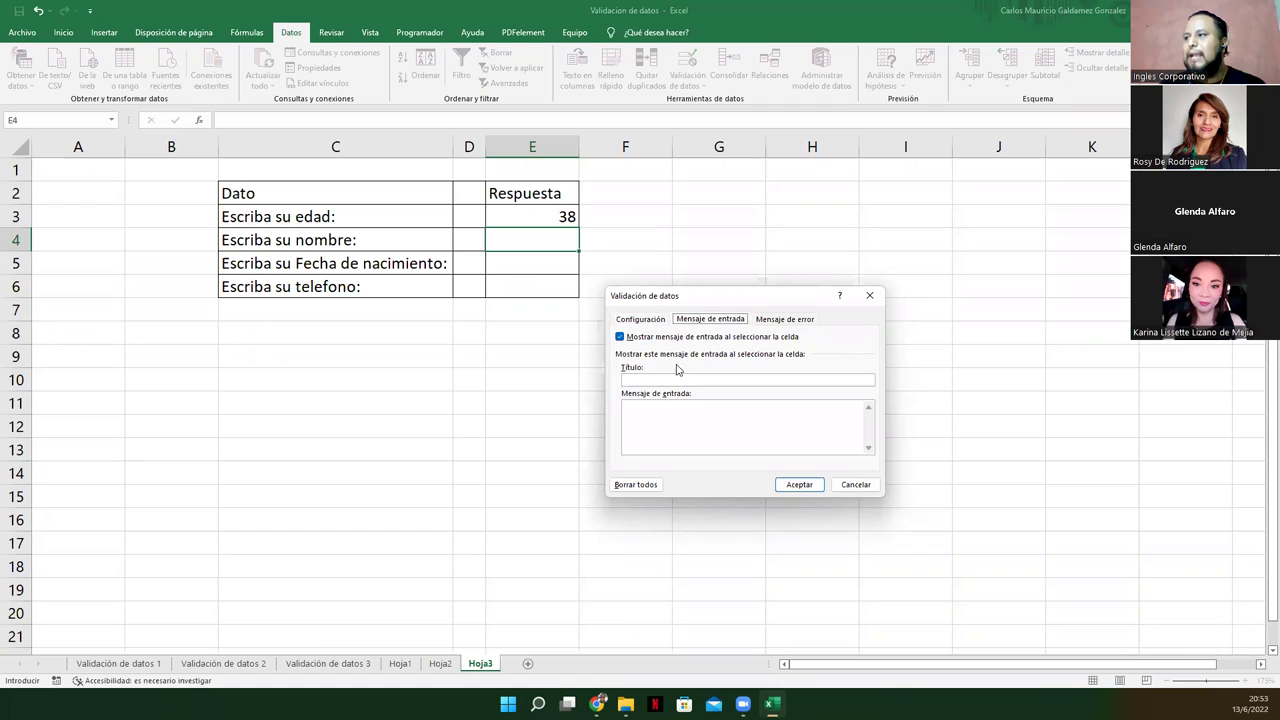
left_click(642, 379)
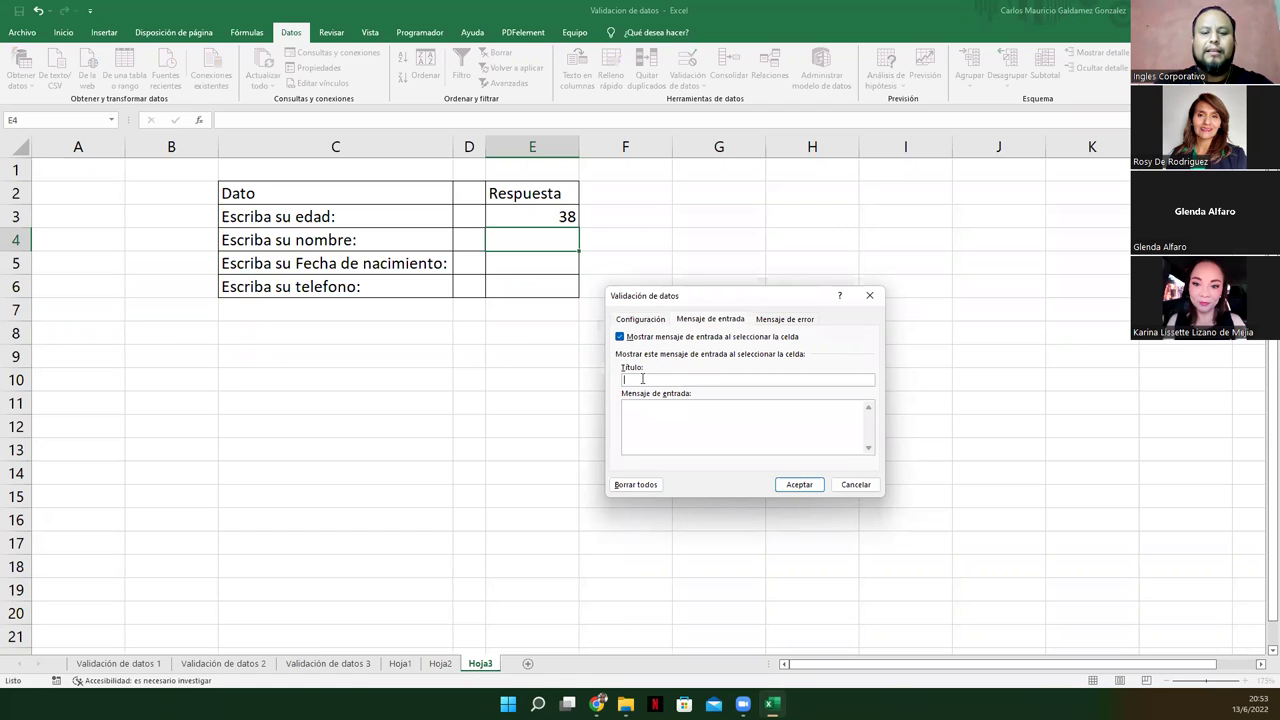
type("Tu nombre")
key("Tab")
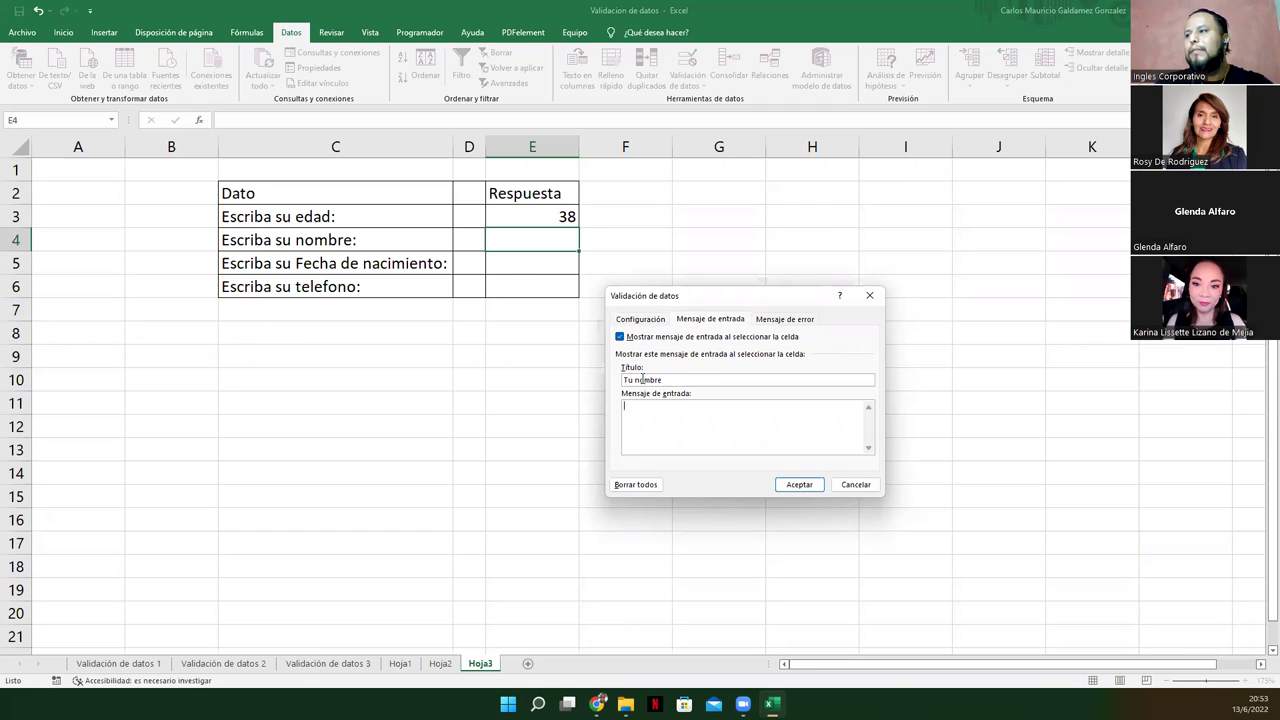
type("Ing")
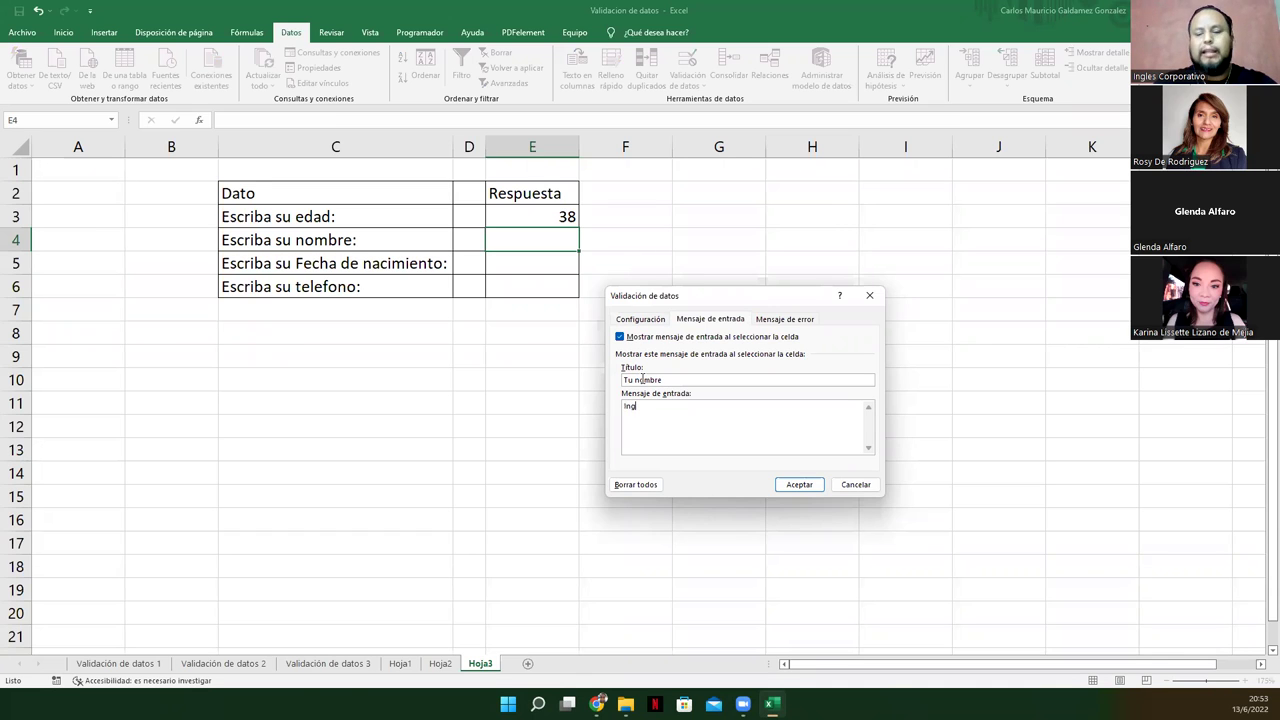
type("resa tu ")
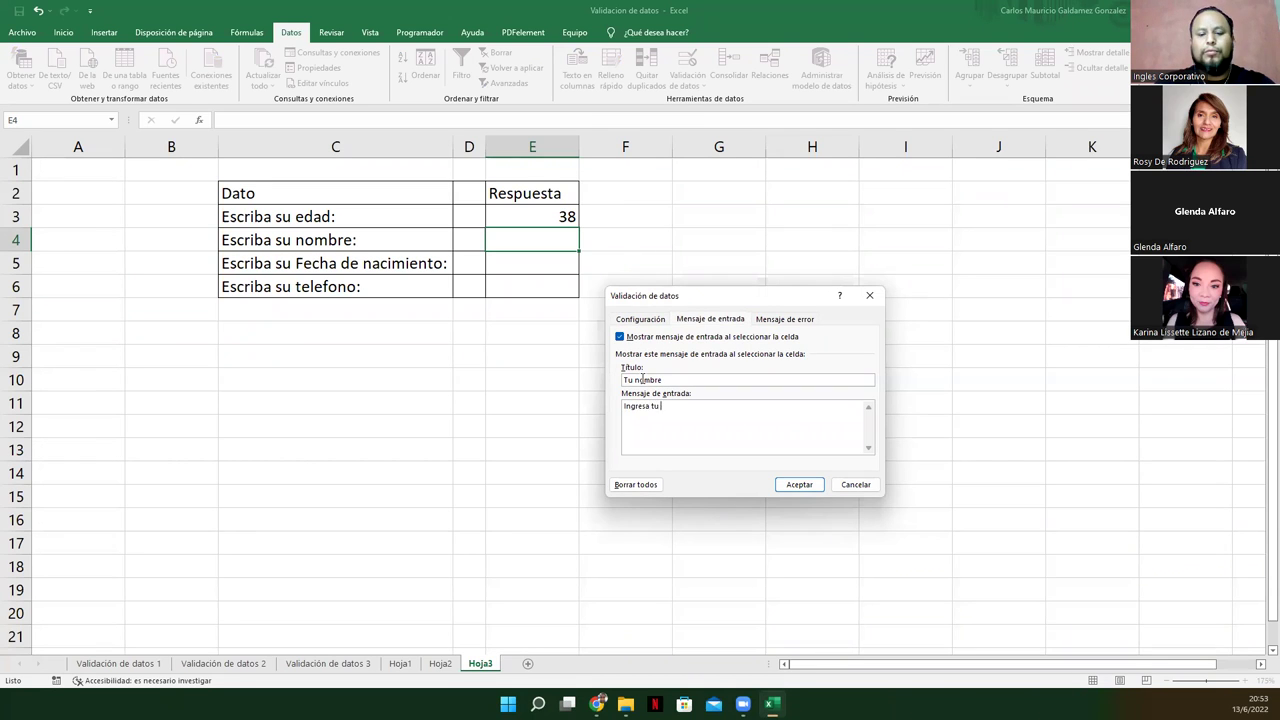
type("nombre por favor.")
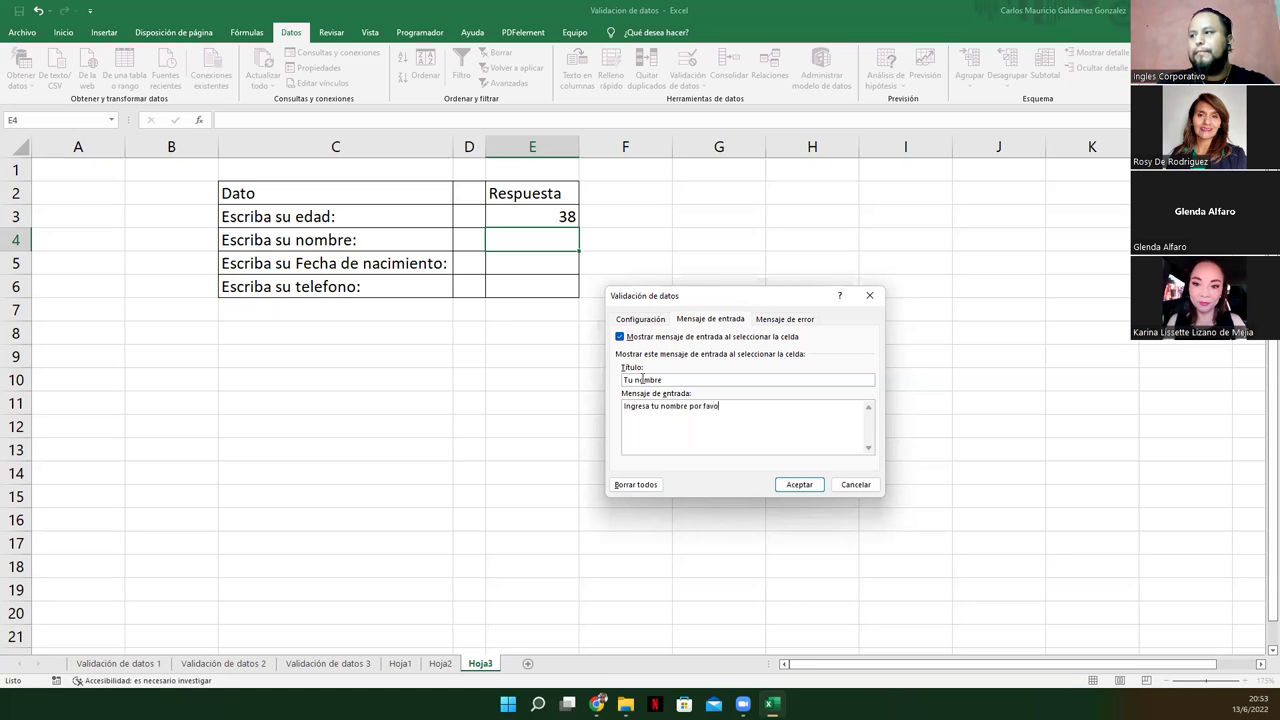
Step: Title the E4 rule's error alert "Error" and write the message "Lo ingresado debe ser tu nombre y no una combinacion de texto"
left_click(767, 320)
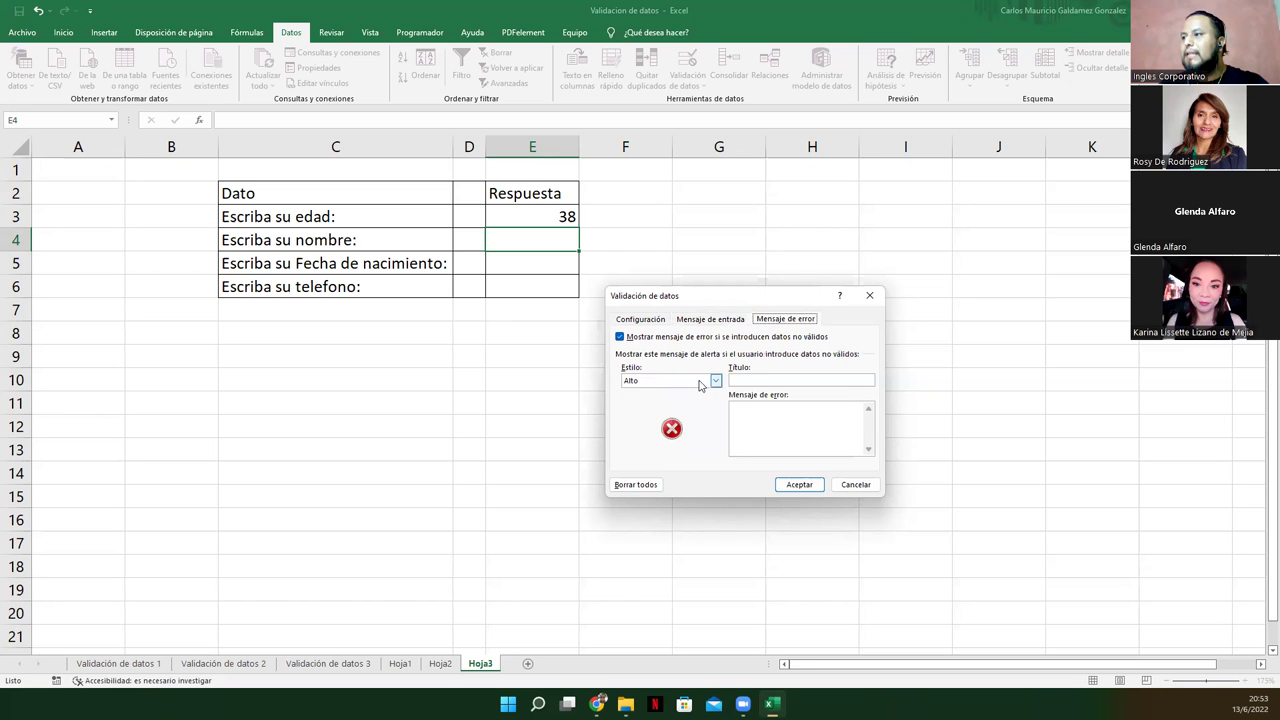
left_click(748, 380)
type("Er")
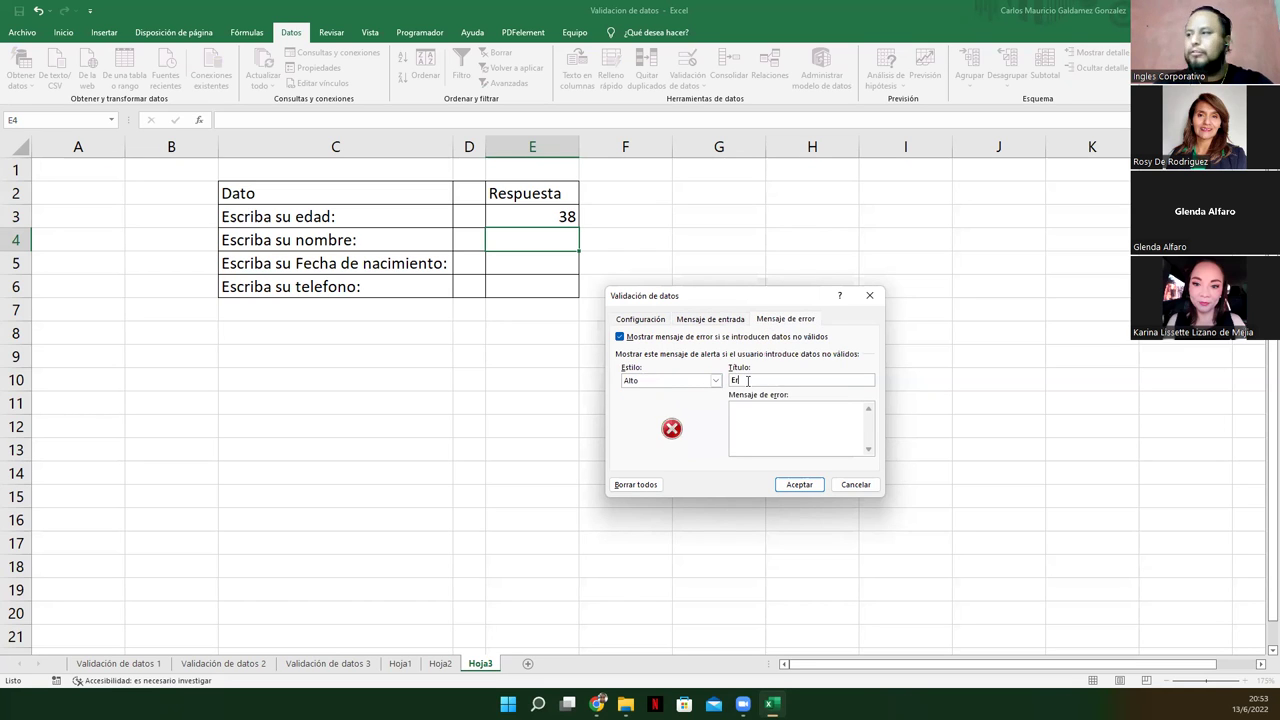
type("rorLo ingresado ")
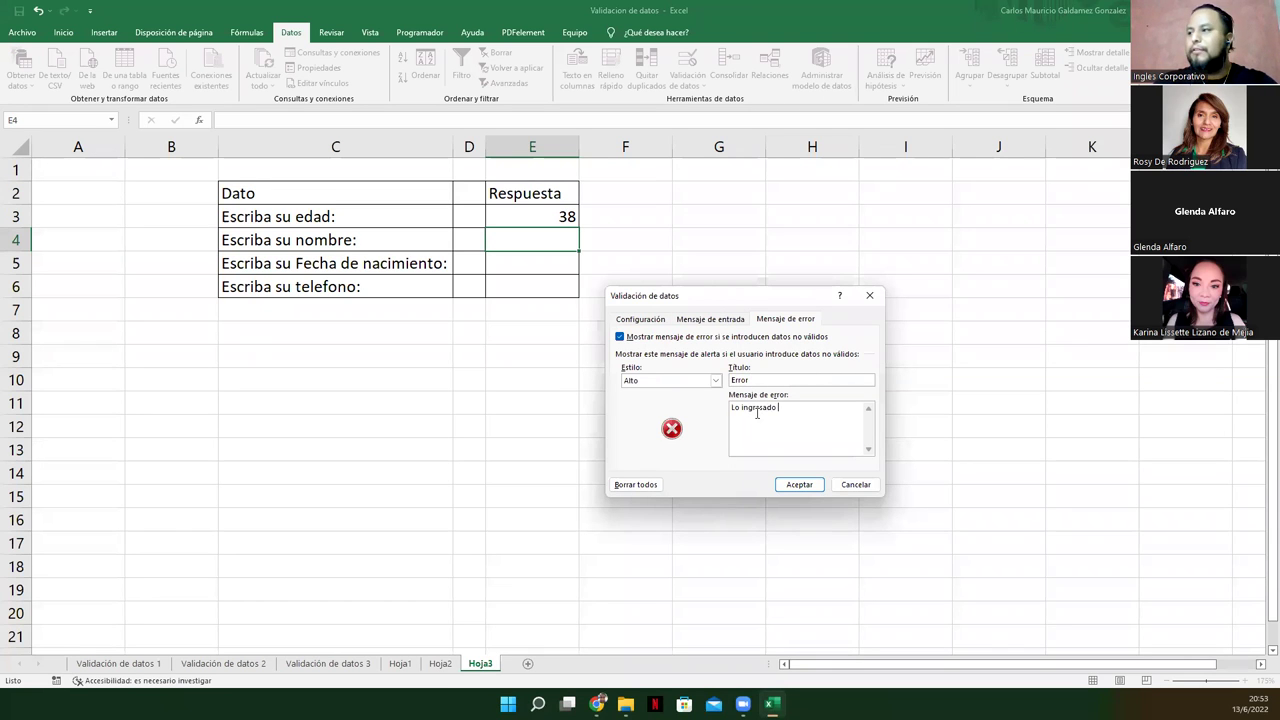
type("deb")
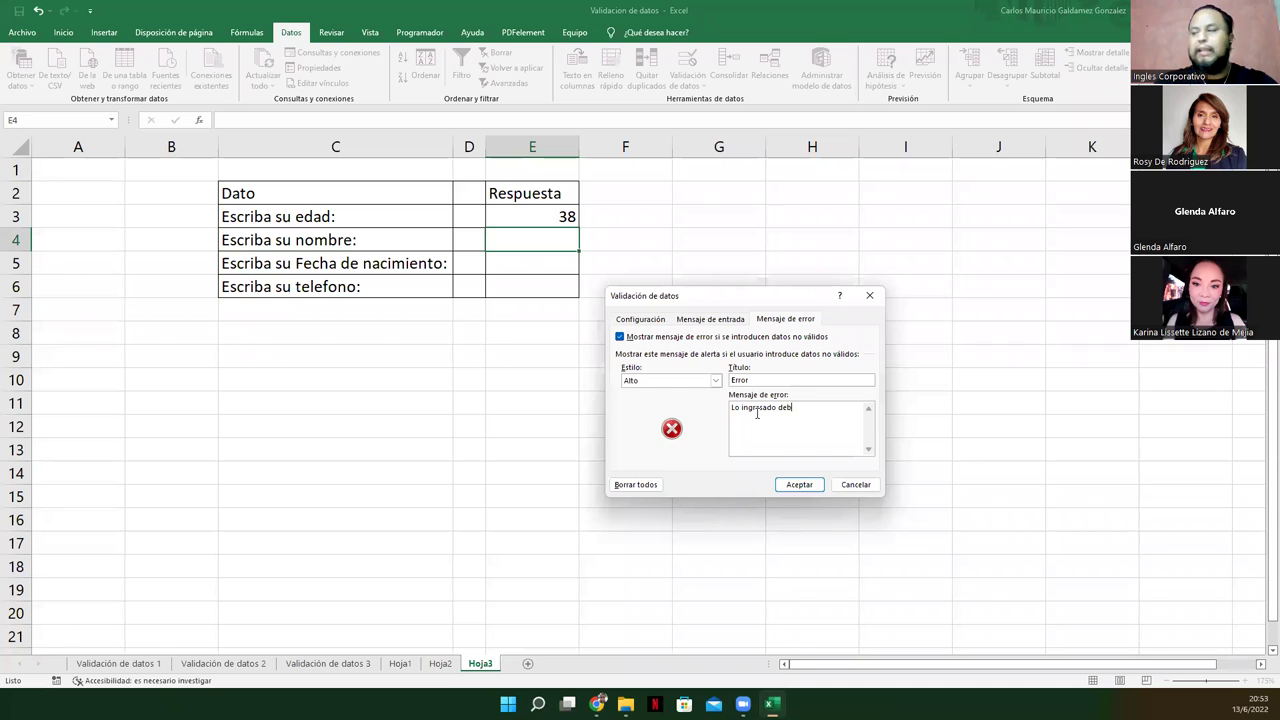
type("e ser tu nombre y")
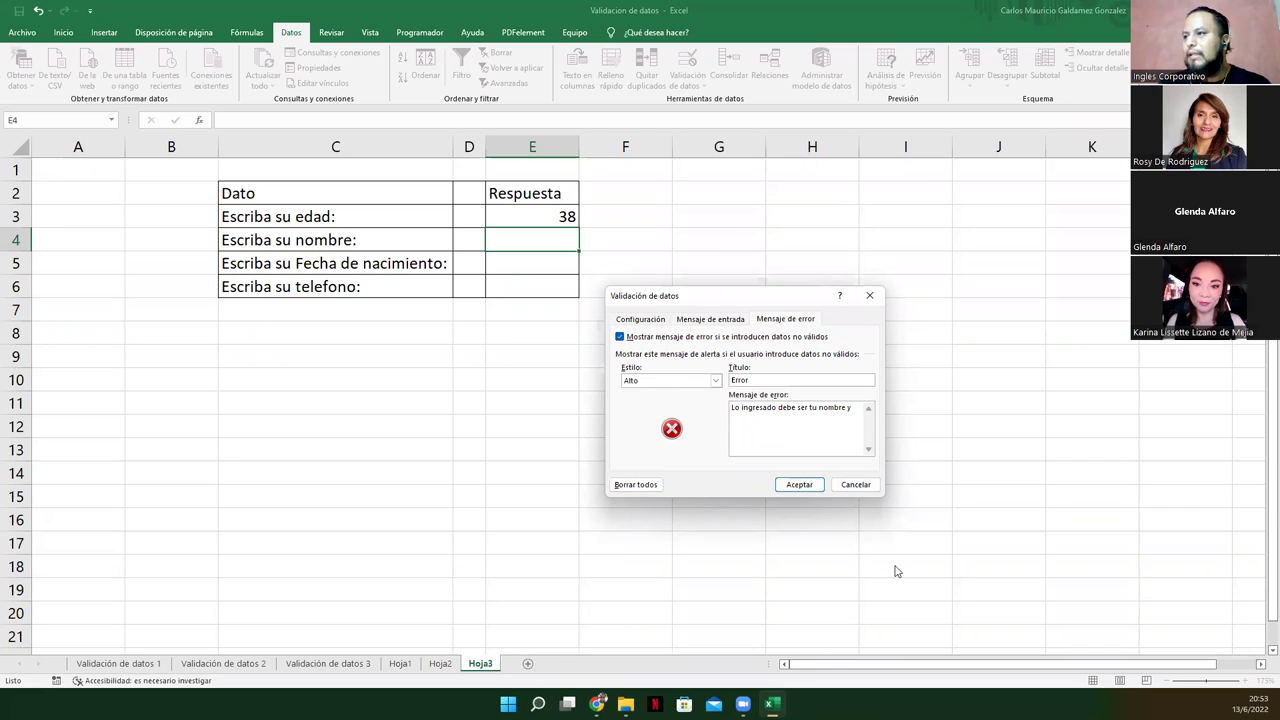
type("no u")
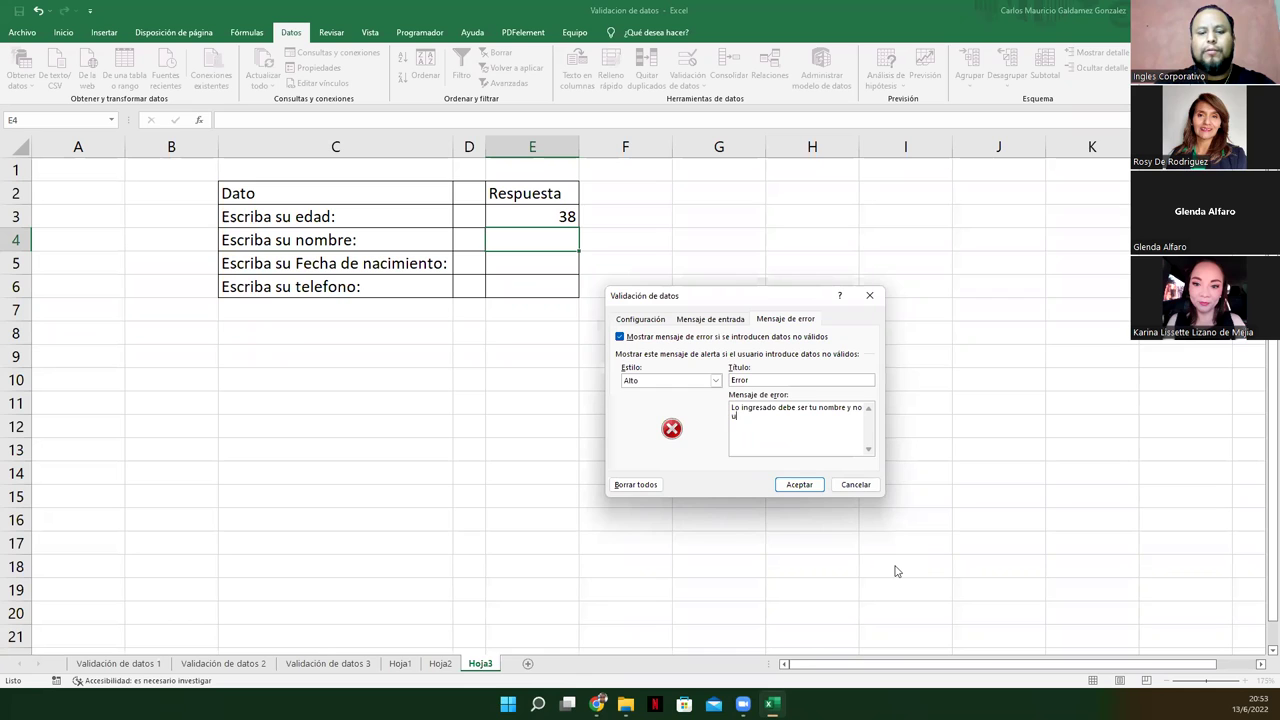
type("na combinacion ")
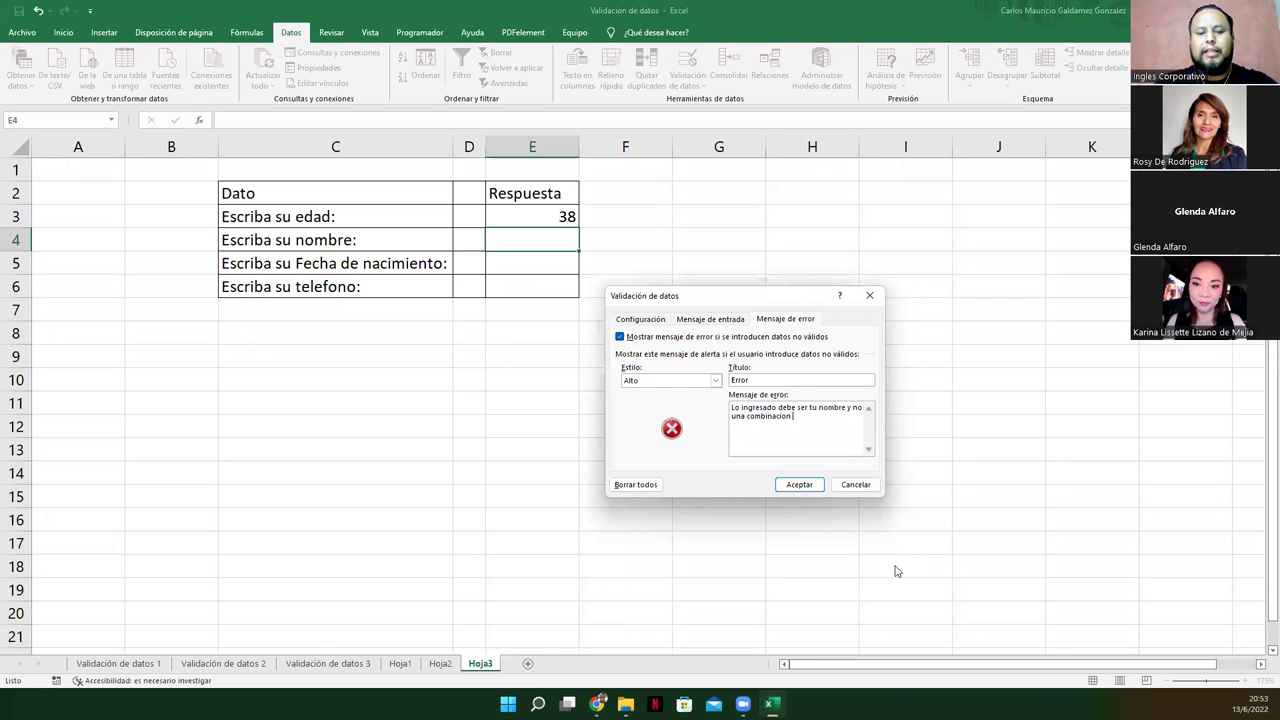
type("de textol")
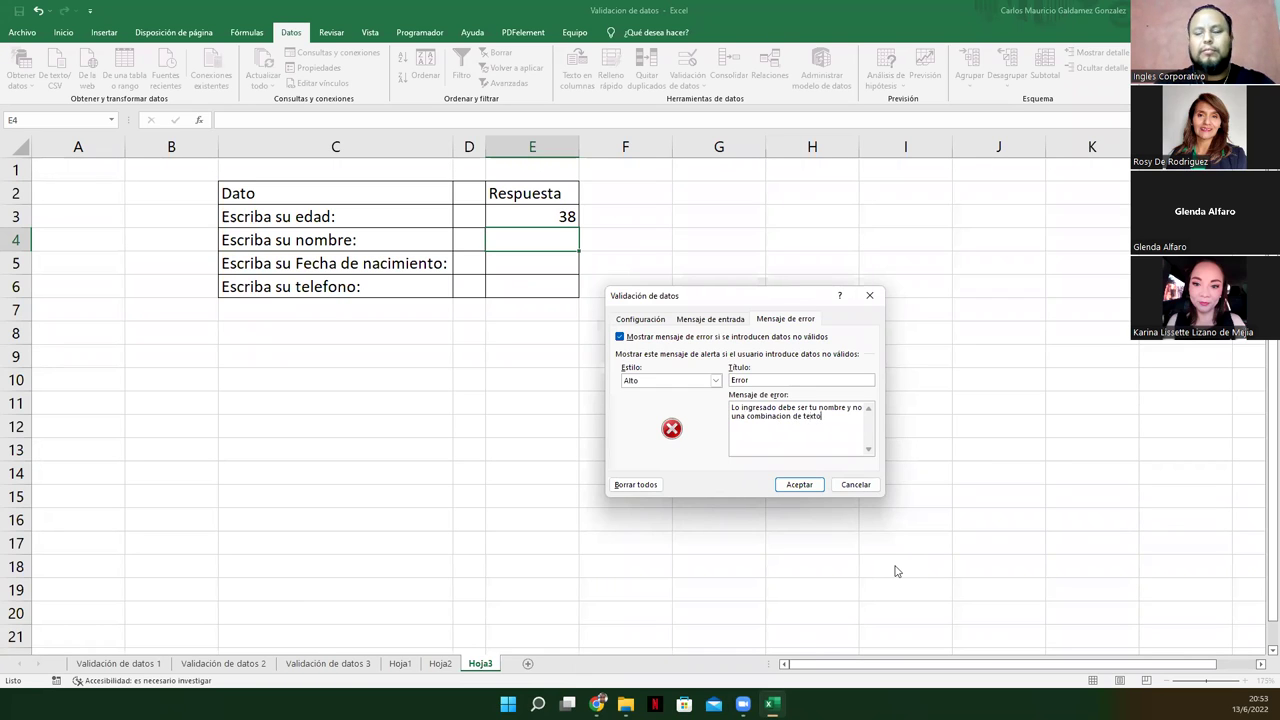
Step: Replace "texto" at the end of the error message with "ketras y numeros." and apply the validation to E4
key("BackSpace")
key("BackSpace")
key("BackSpace")
key("BackSpace")
key("BackSpace")
key("BackSpace")
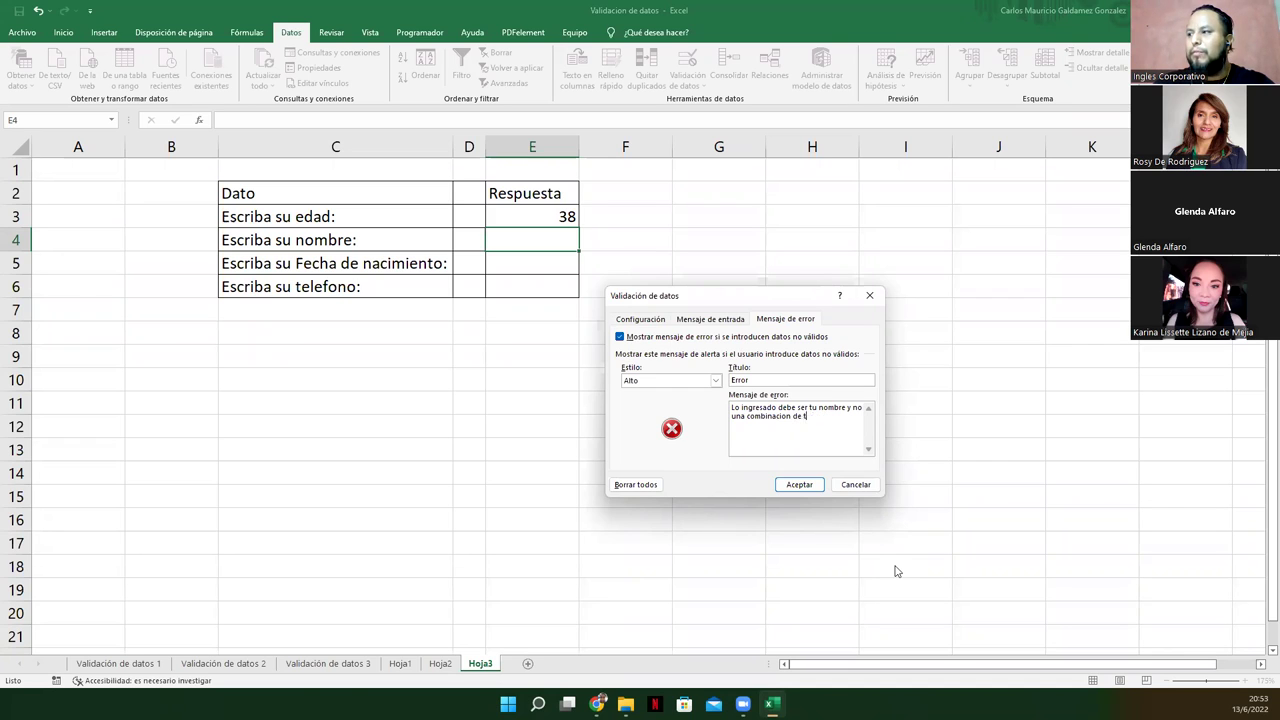
type("tetras y numeros")
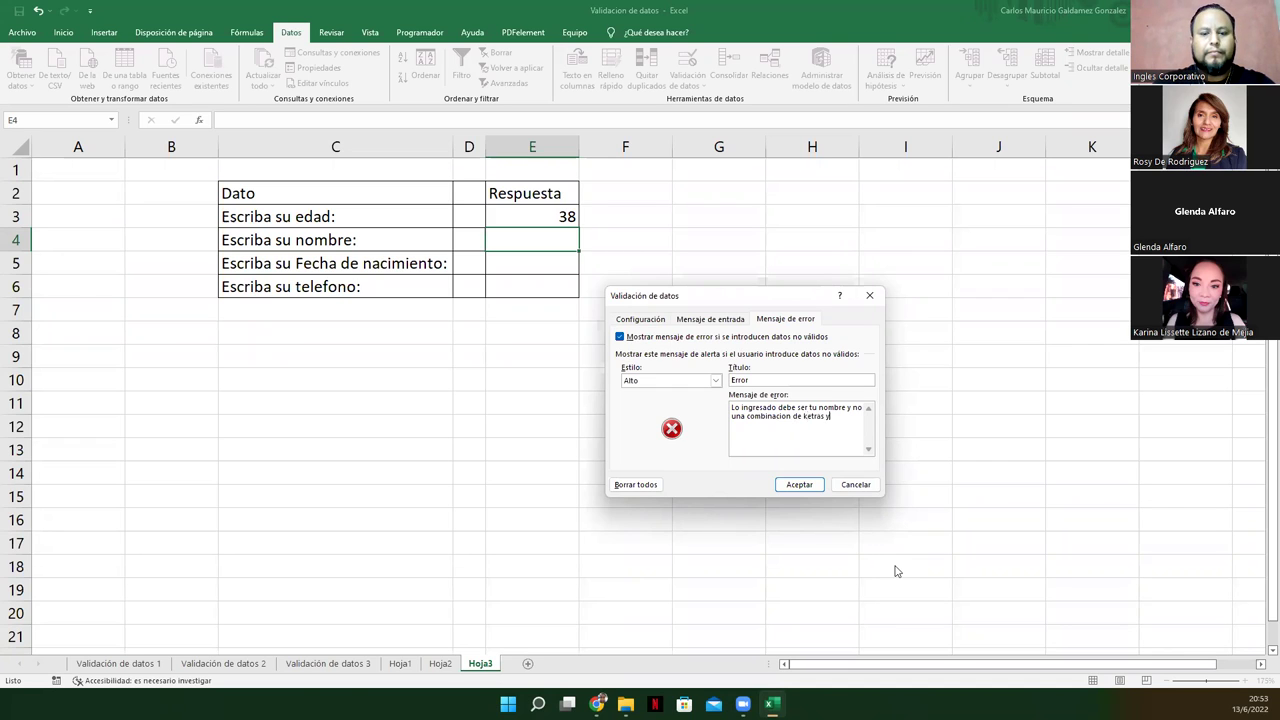
type(".")
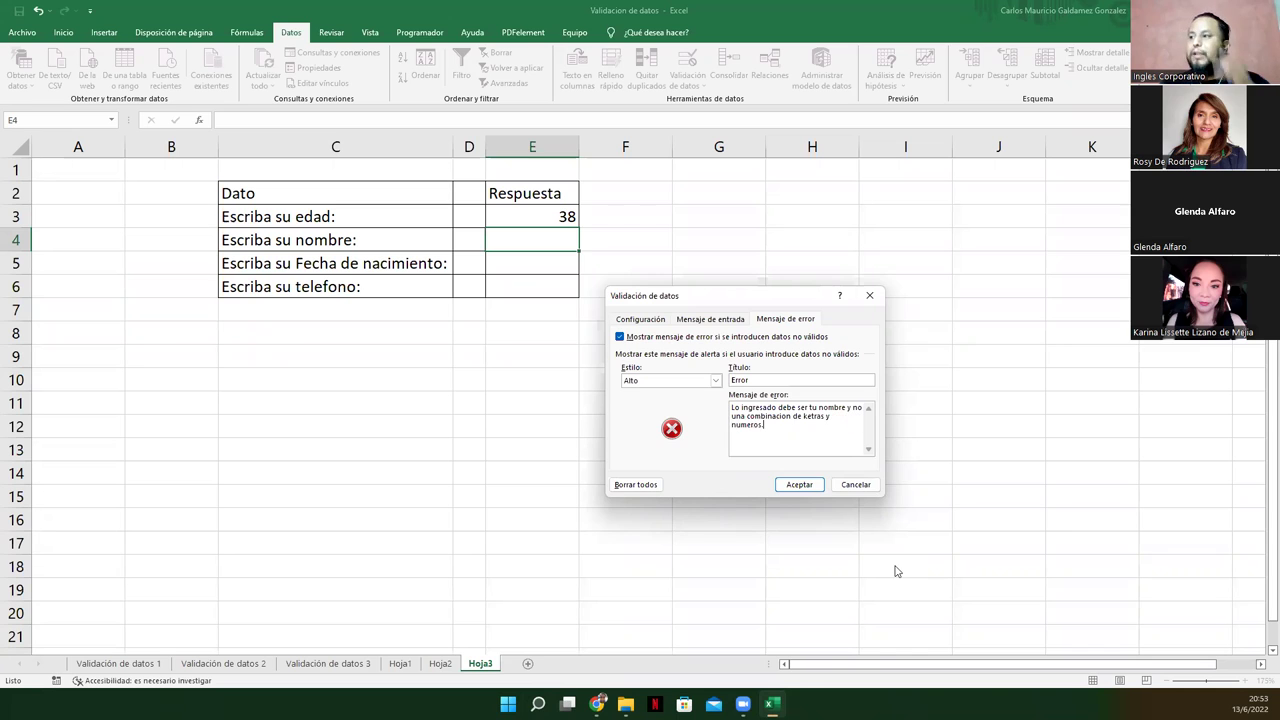
left_click(800, 484)
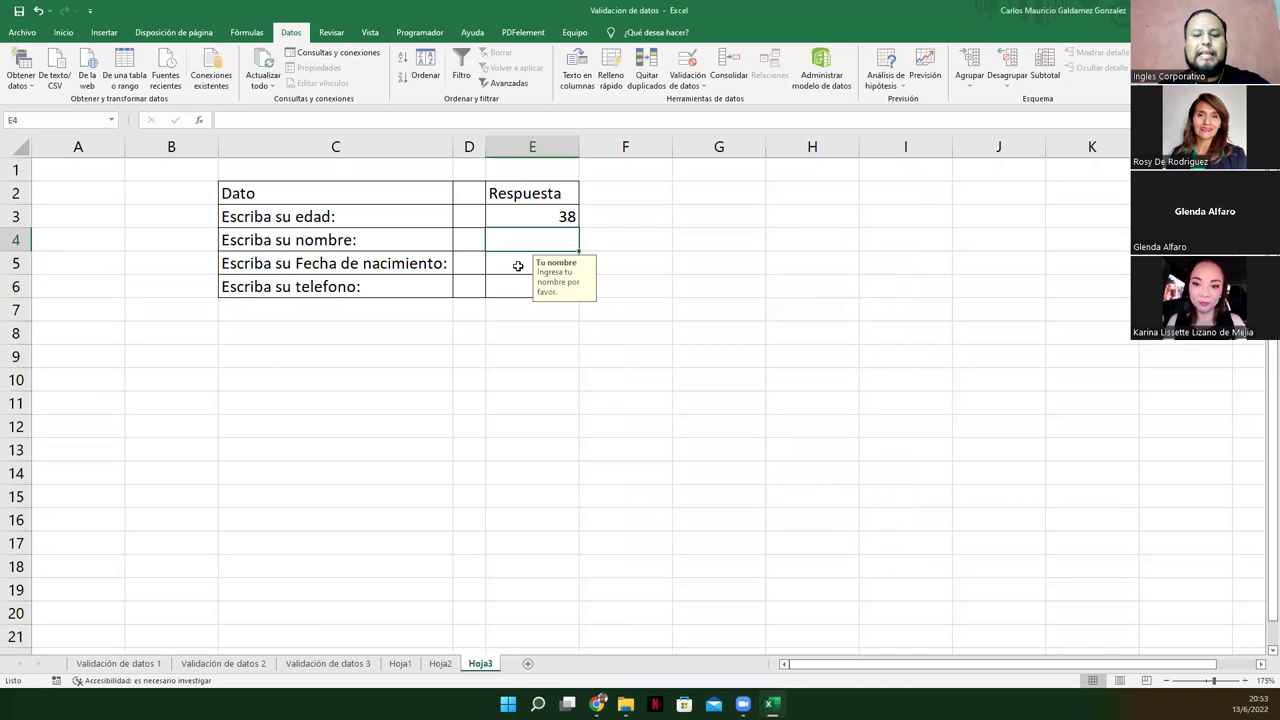
Step: Test the name validation by entering 56 in E4 and select the cell again
type("56")
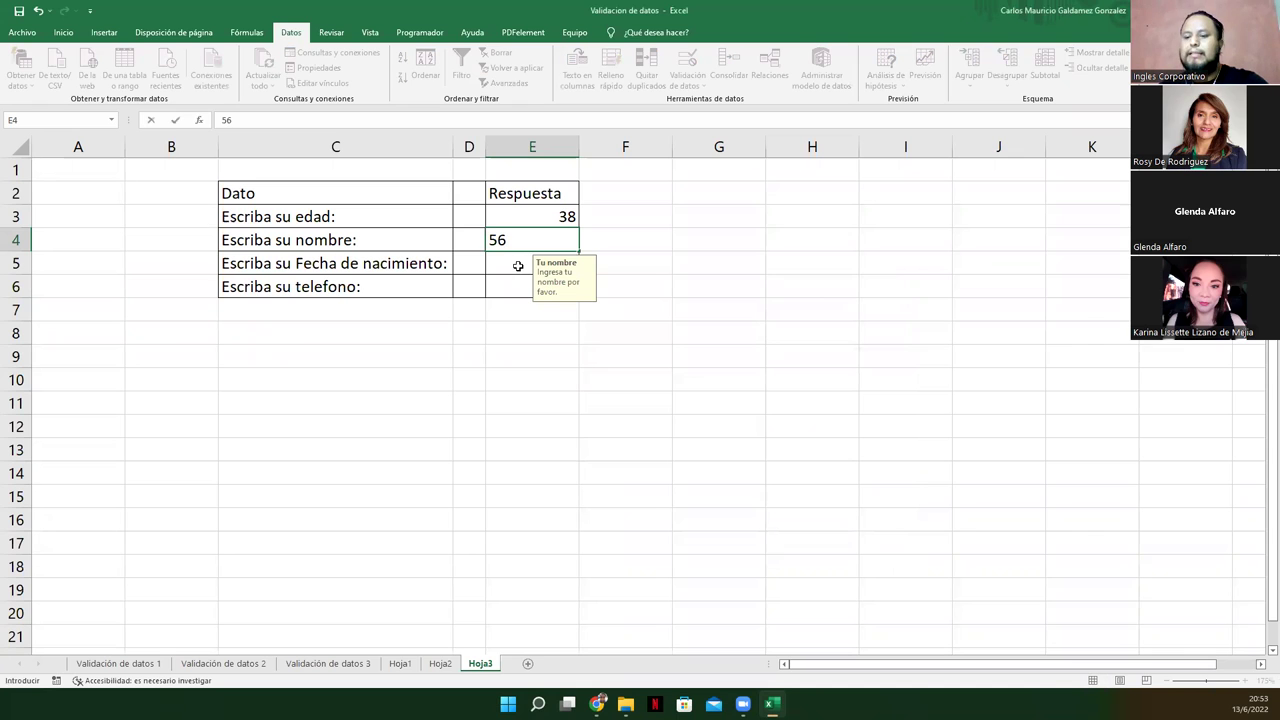
key("Return")
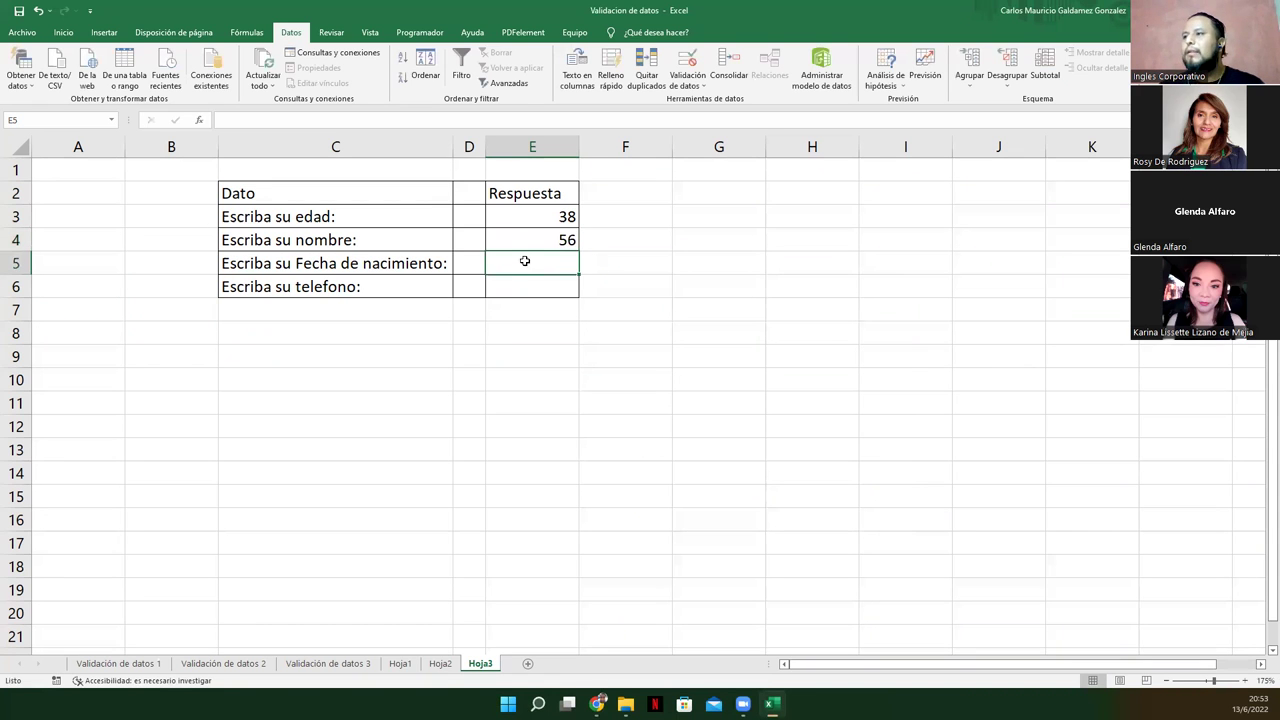
left_click(522, 241)
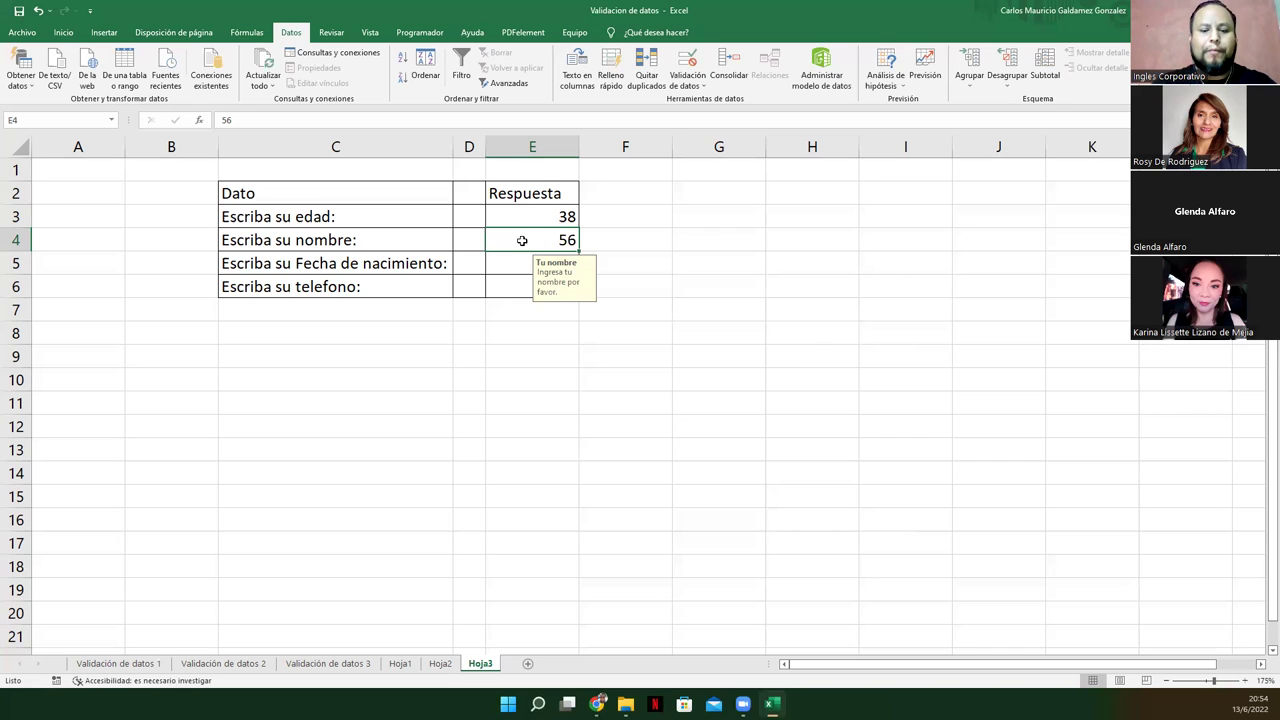
Step: Test the name validation in E4 with the string "Aghjskjkdjskf sj dsaj dak", and replace the rejected entry with a first name
type("AGhjs")
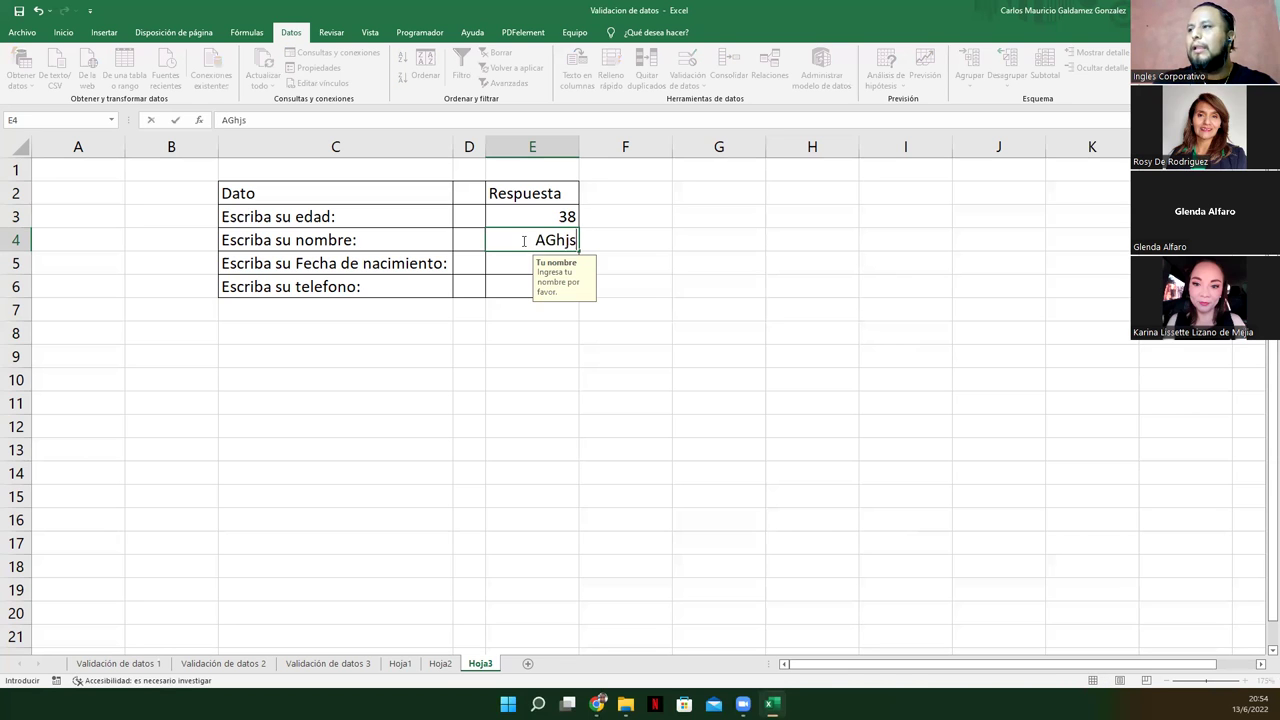
type("kjkdjskf sj dsaj dak")
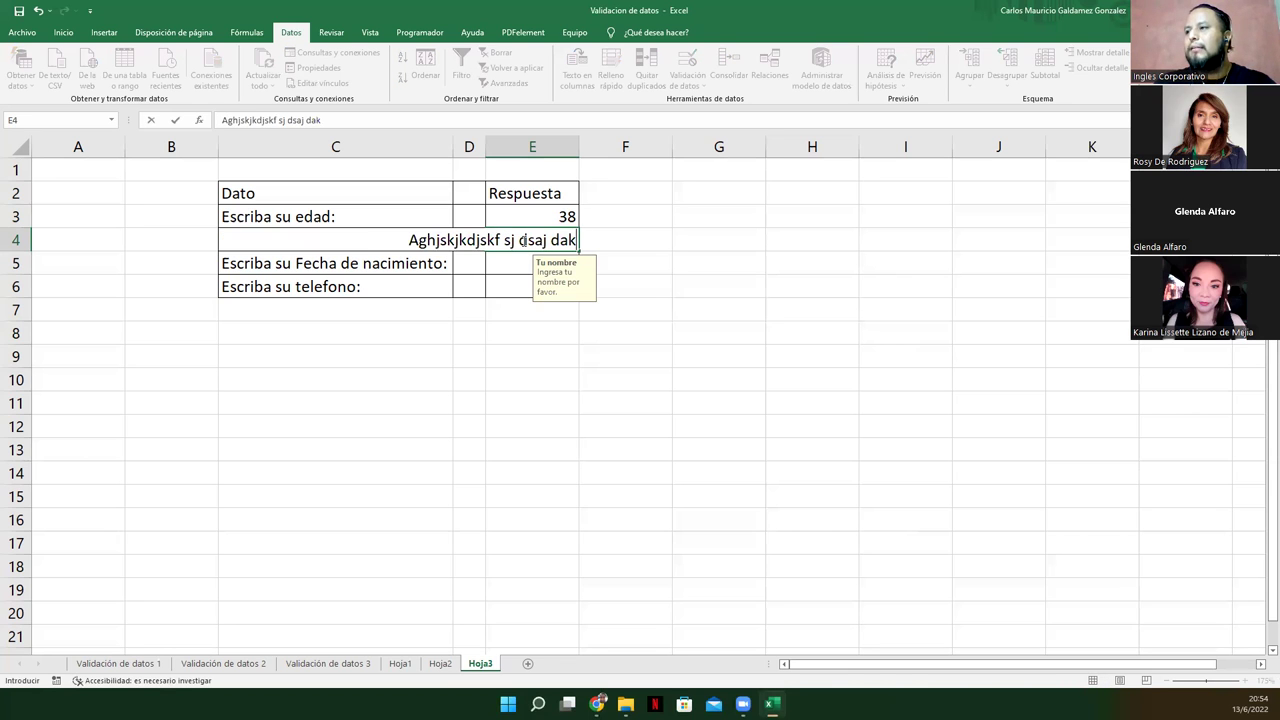
key("Return")
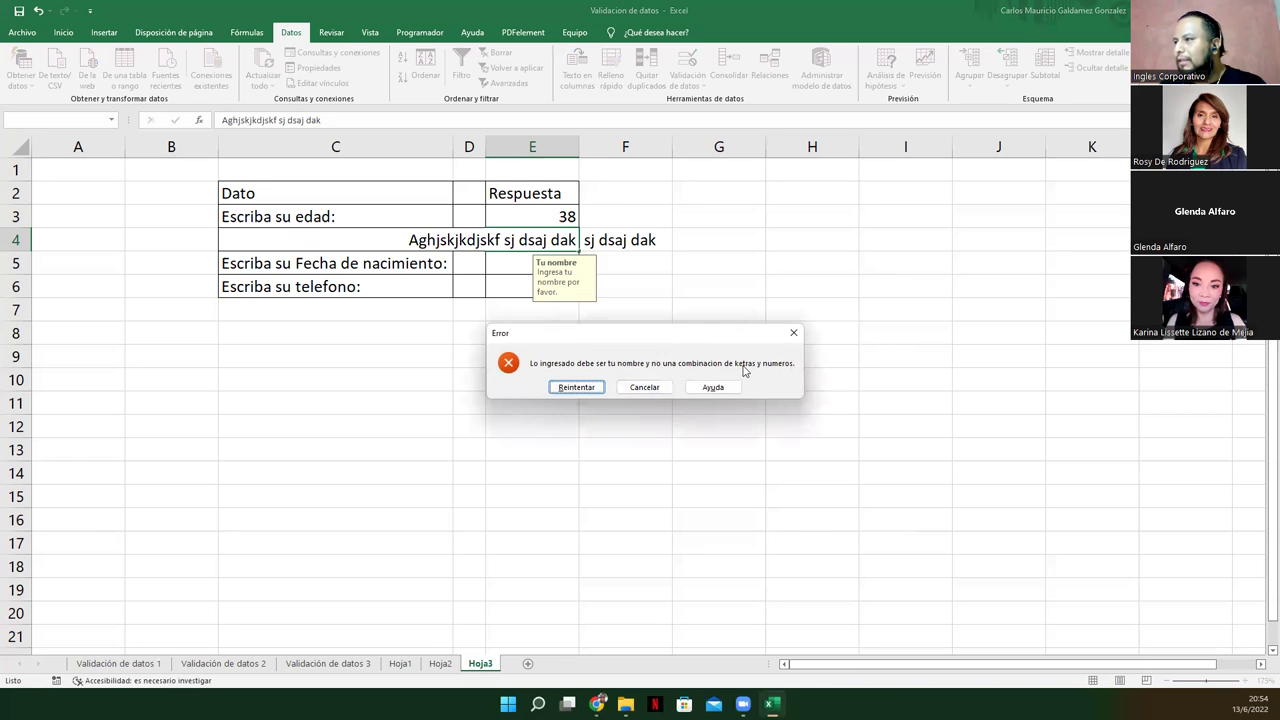
left_click(572, 389)
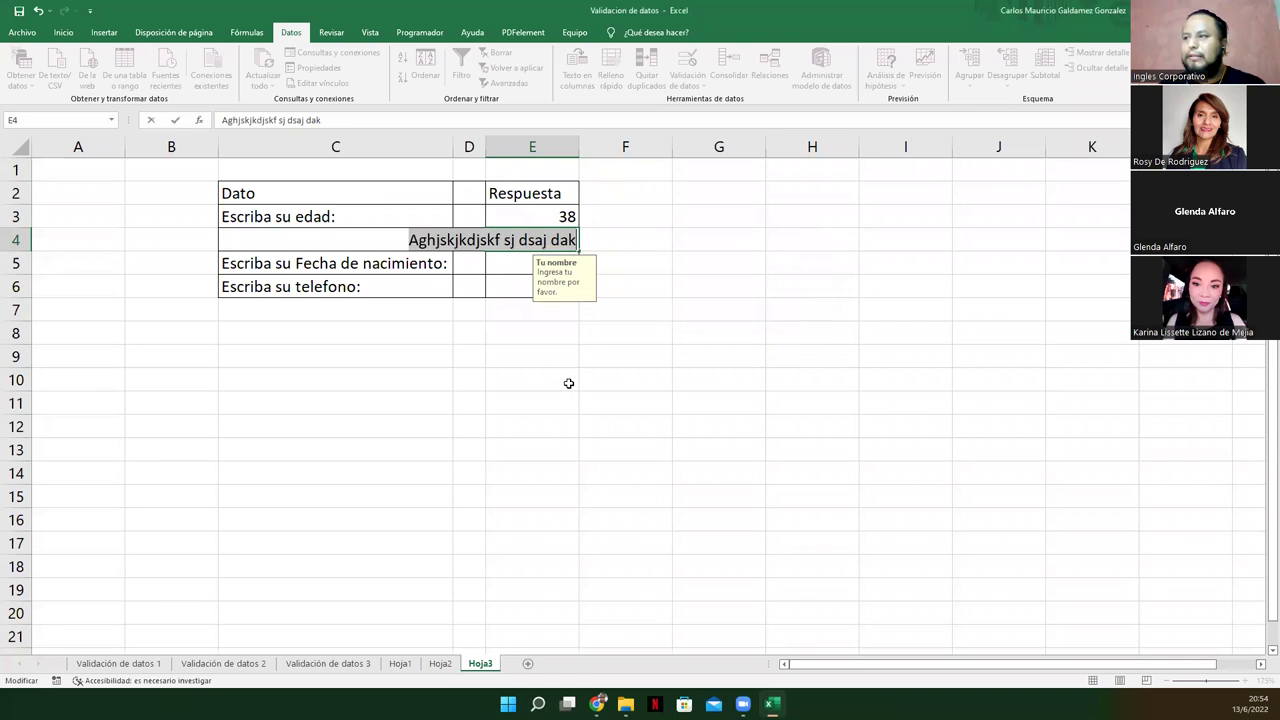
type("Carlos")
key("Return")
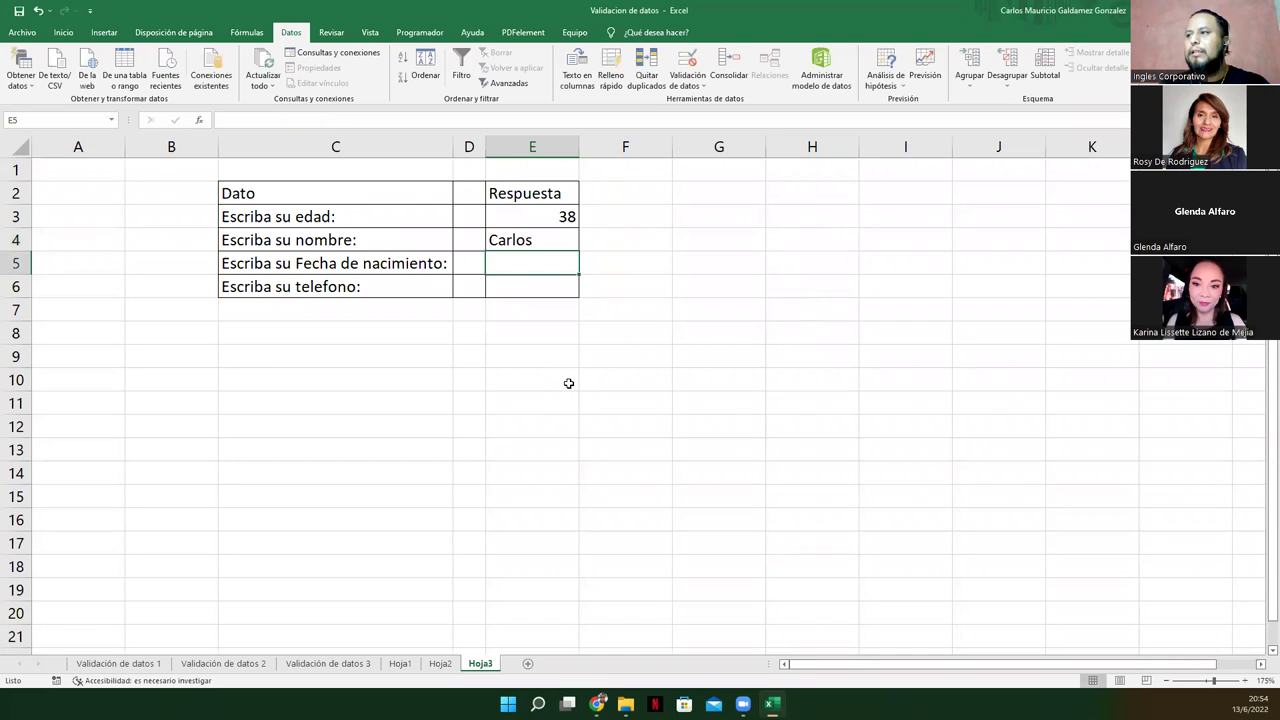
Step: Correct "ketras" to "letras" in E4's validation error message, review the rule's other settings, and apply the change
left_click(541, 245)
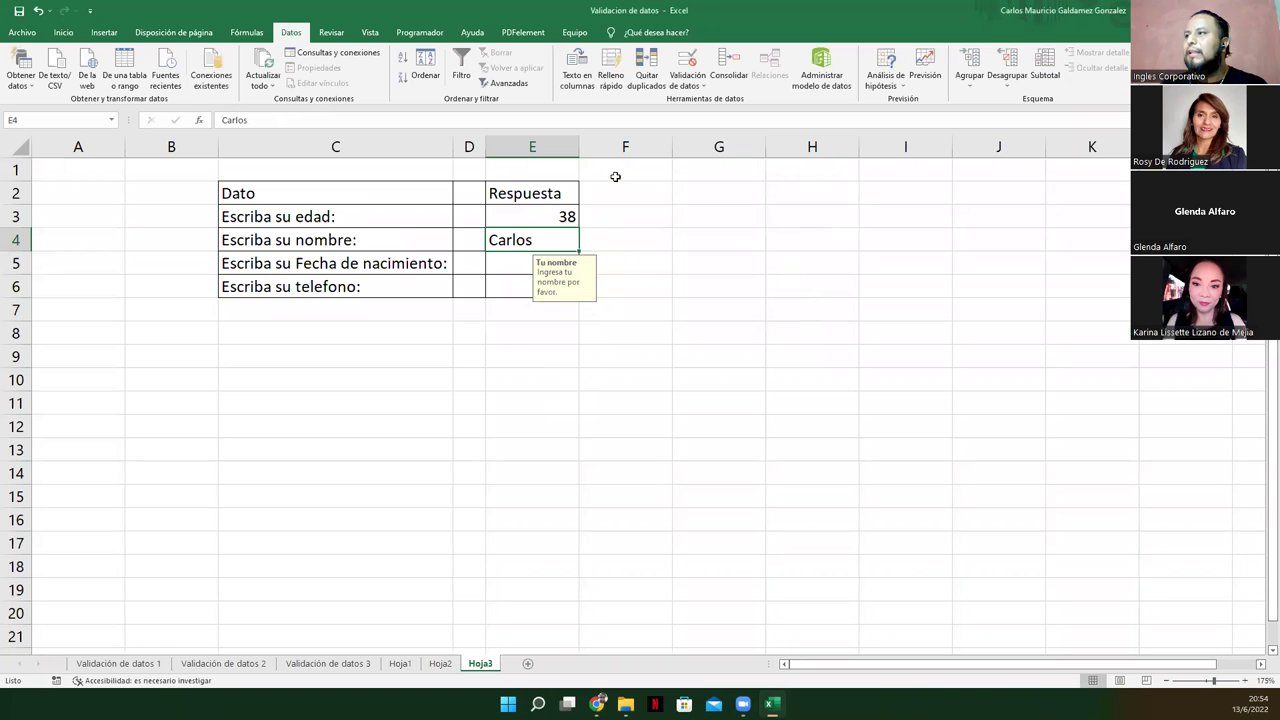
left_click(681, 62)
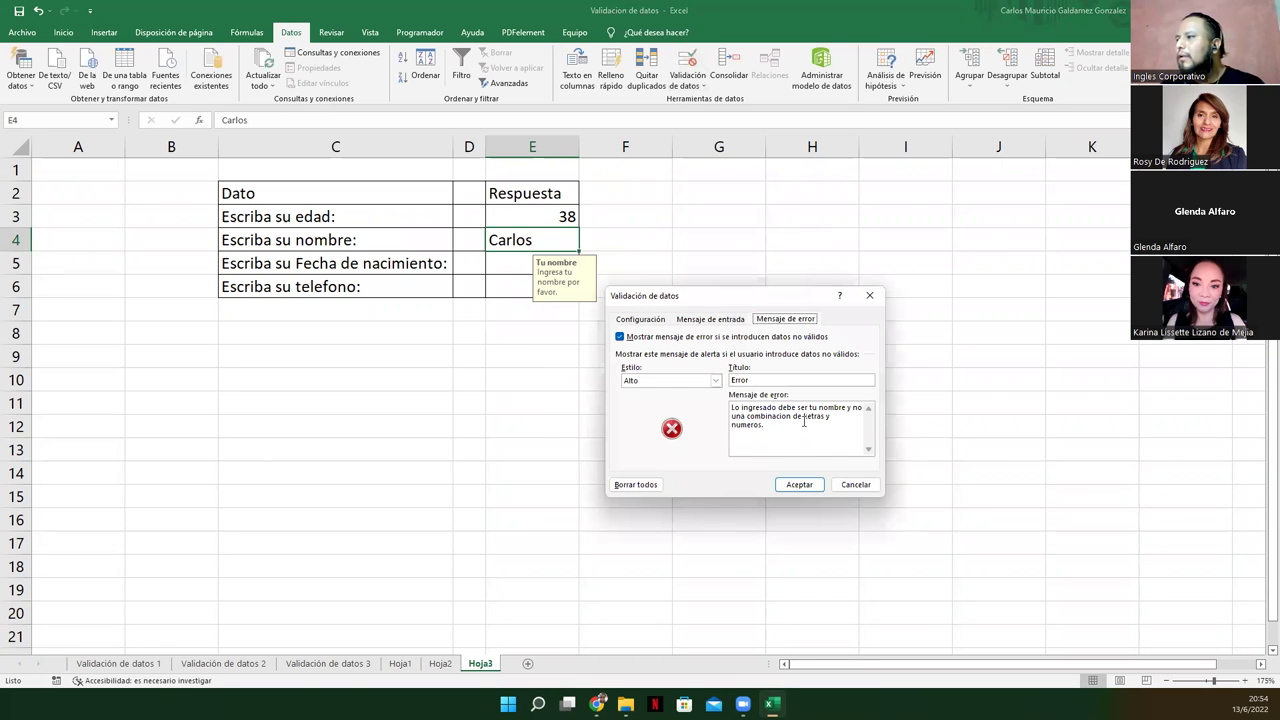
key("Up")
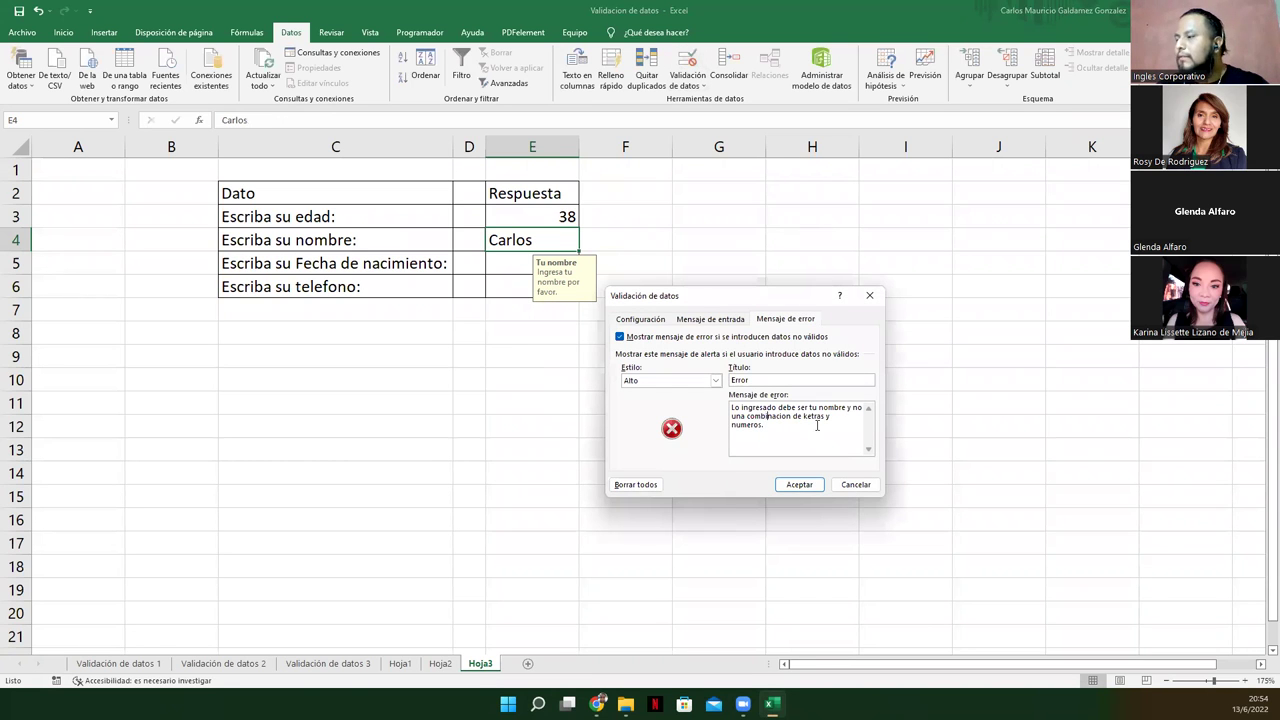
key("BackSpace")
type("l")
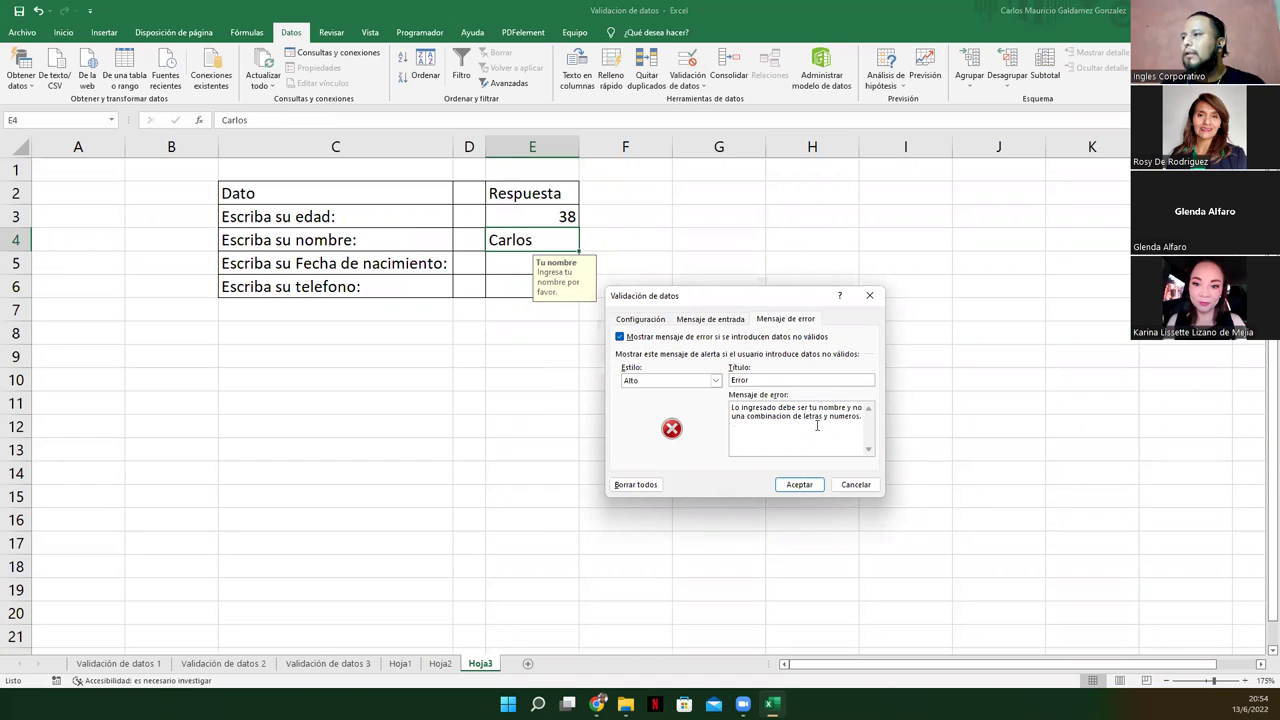
left_click(719, 319)
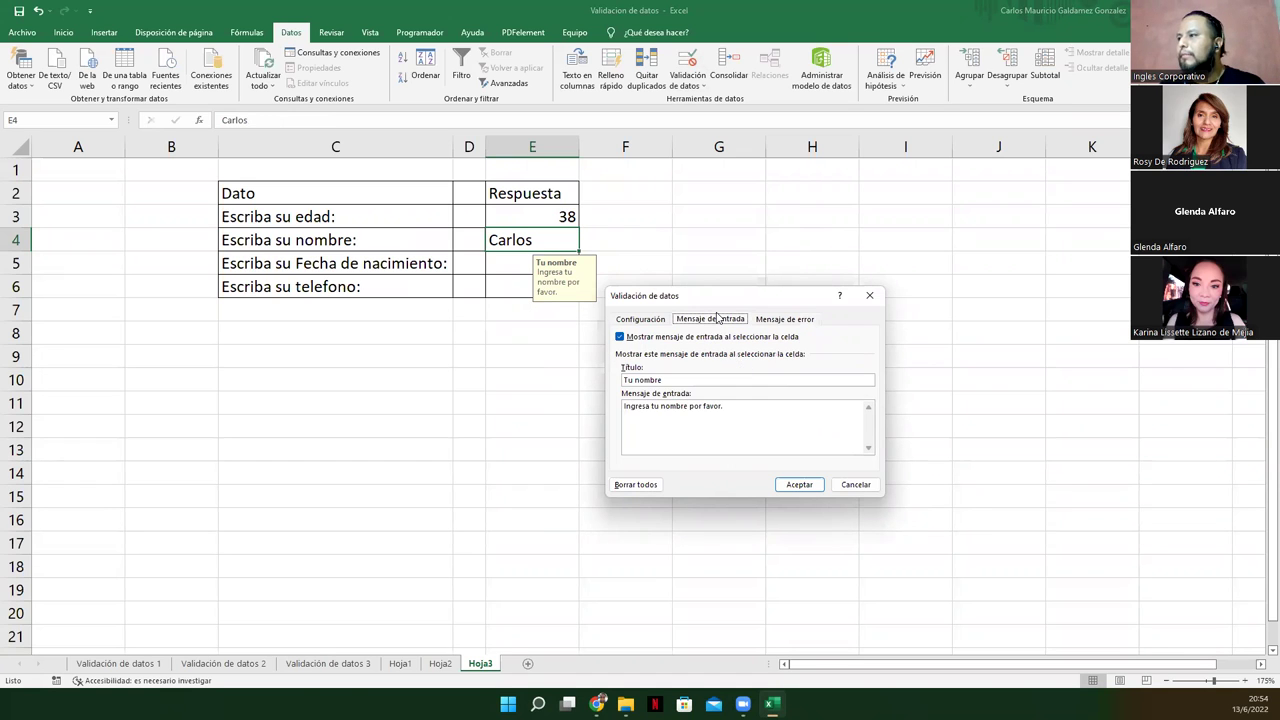
left_click(634, 320)
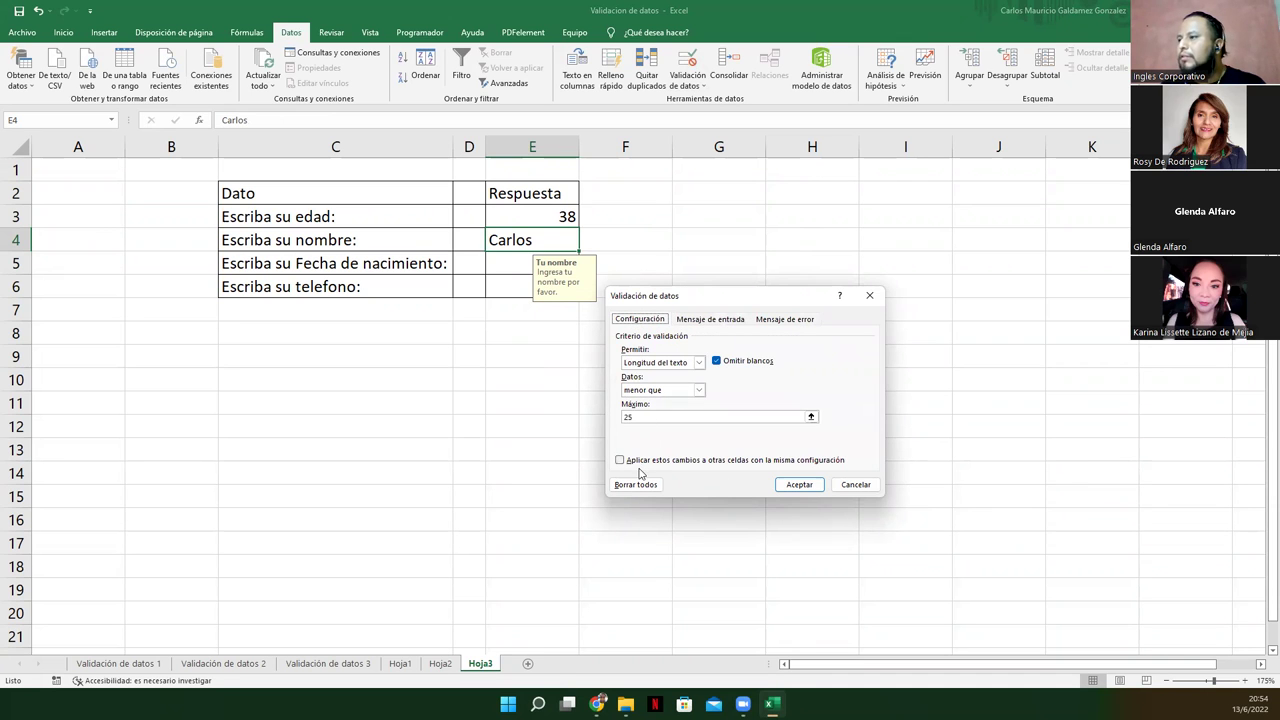
left_click(799, 484)
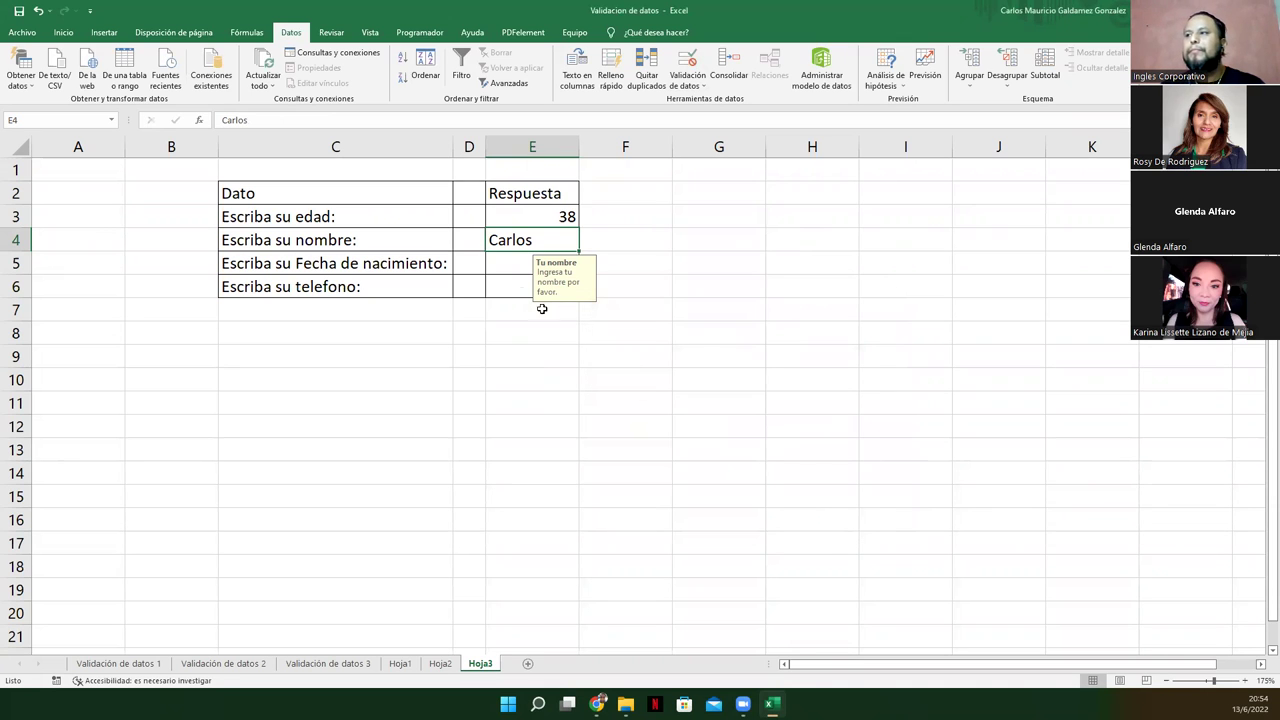
Step: Set up a data validation rule for the birth date cell E5 that allows only dates greater than (mayor que) 01/01/1950
left_click(513, 263)
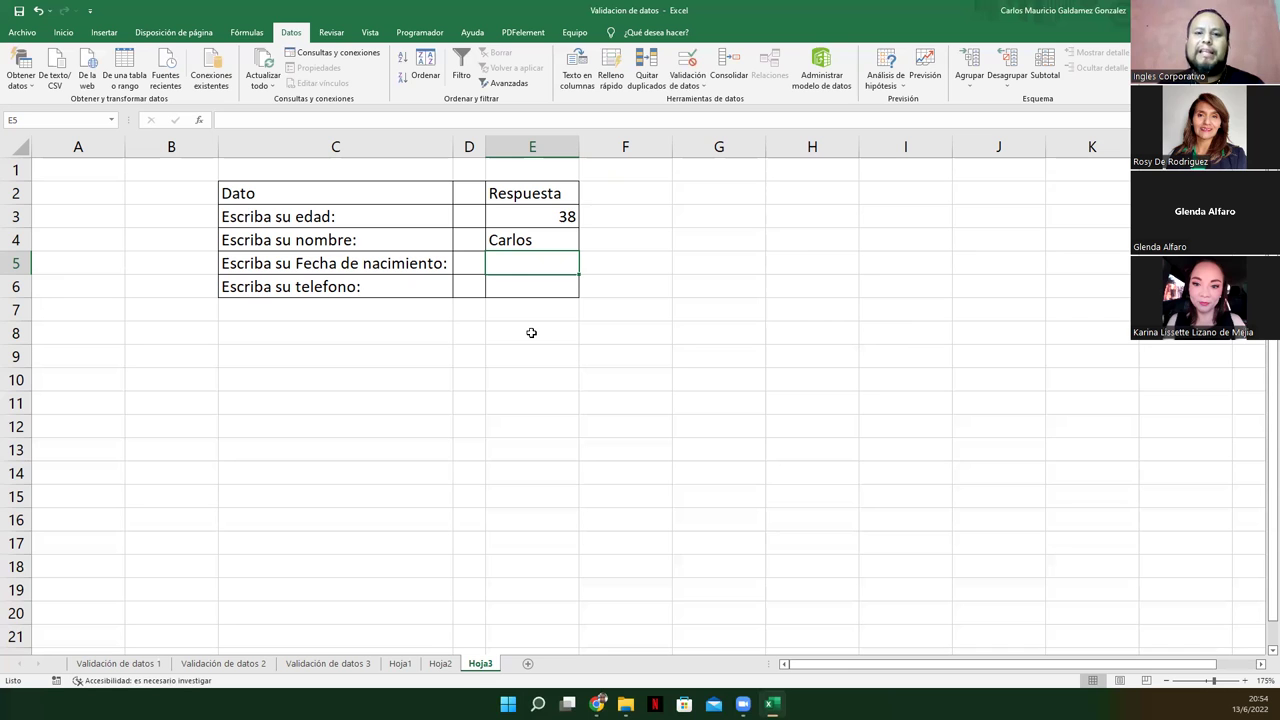
left_click(695, 61)
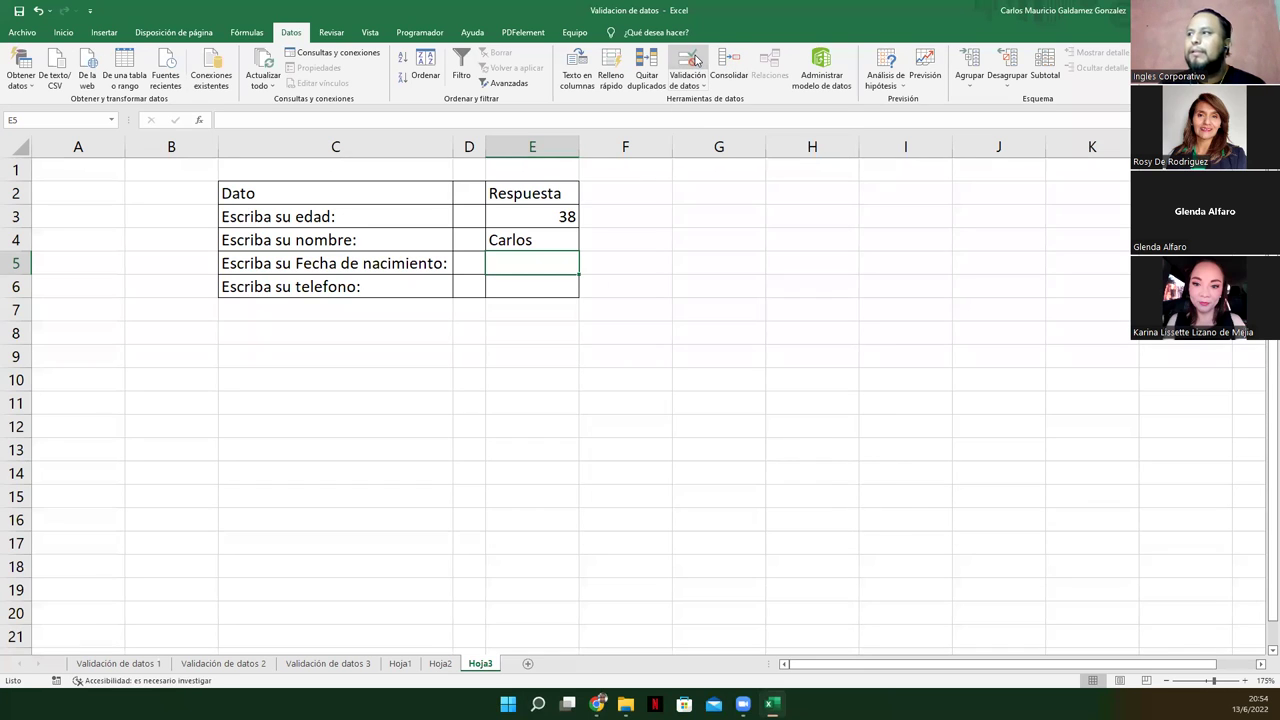
left_click(697, 363)
left_click(643, 409)
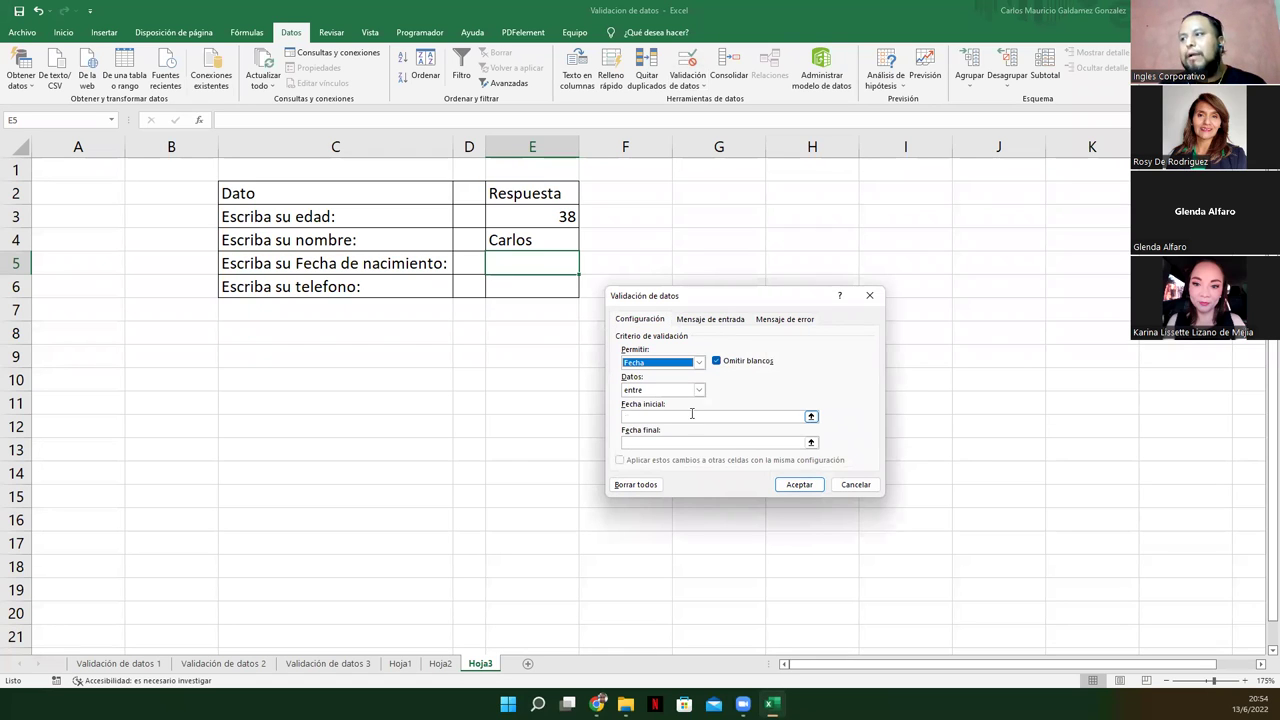
left_click(699, 390)
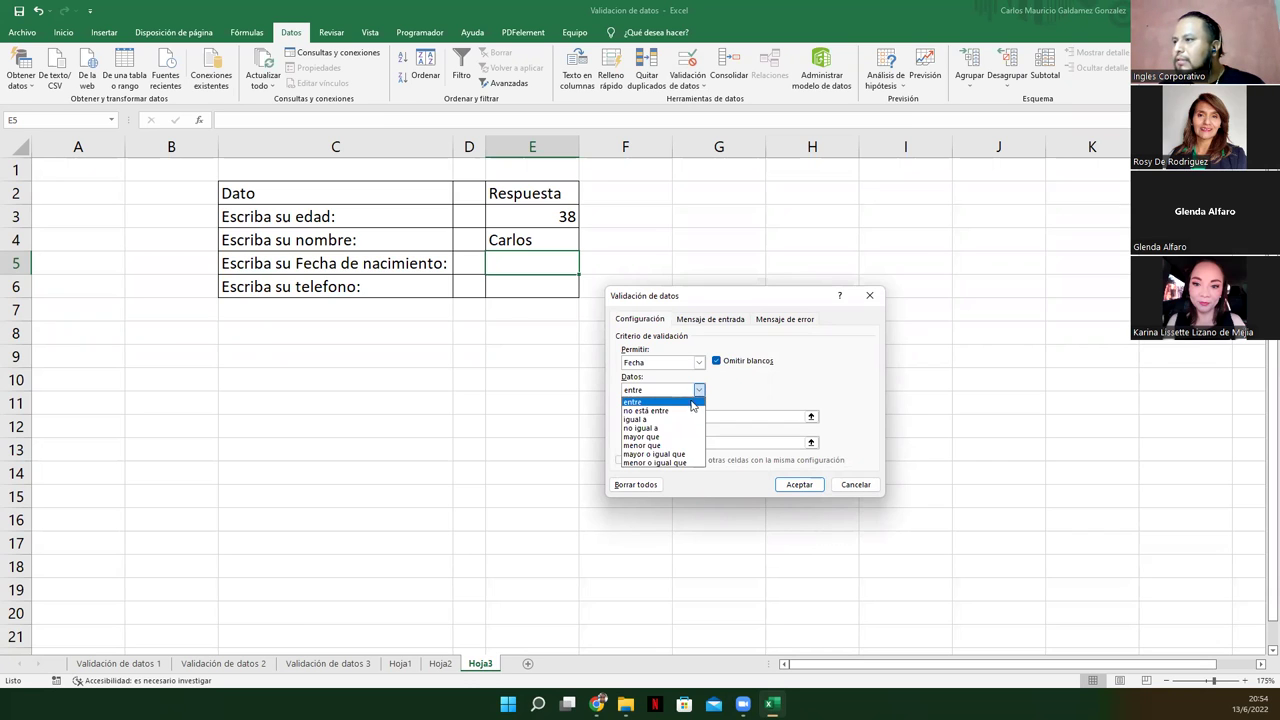
left_click(671, 441)
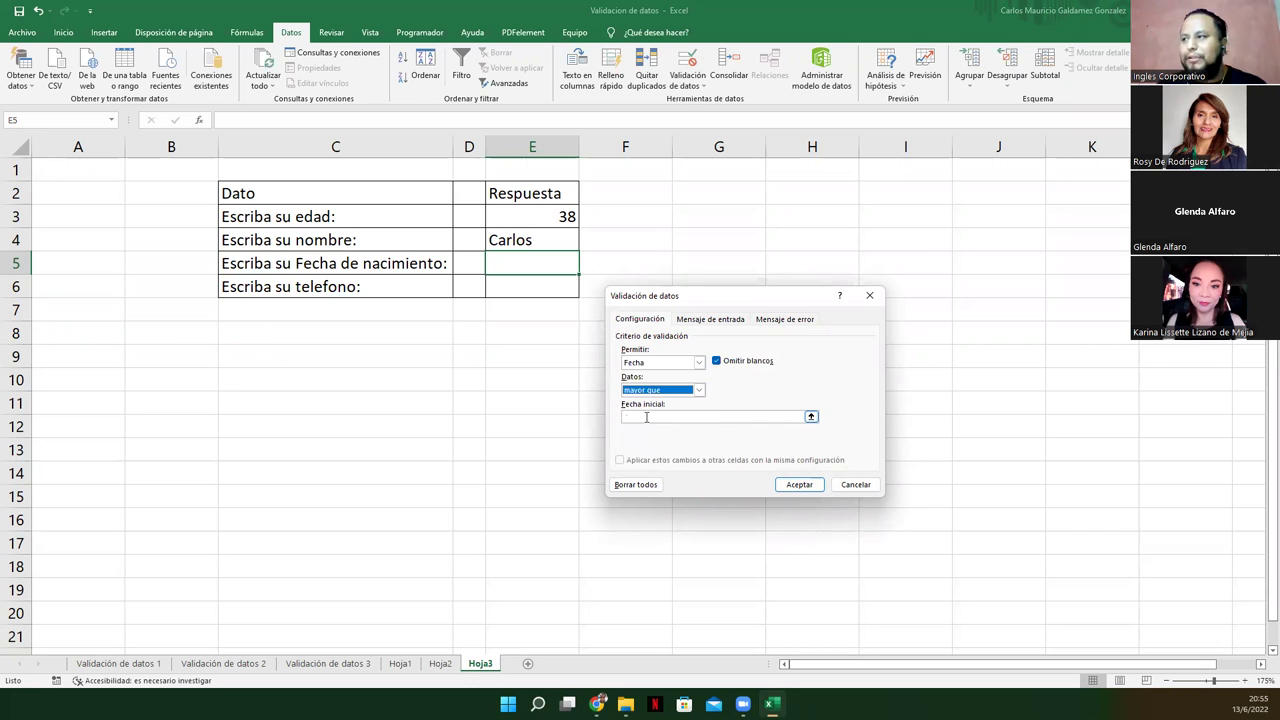
left_click(647, 417)
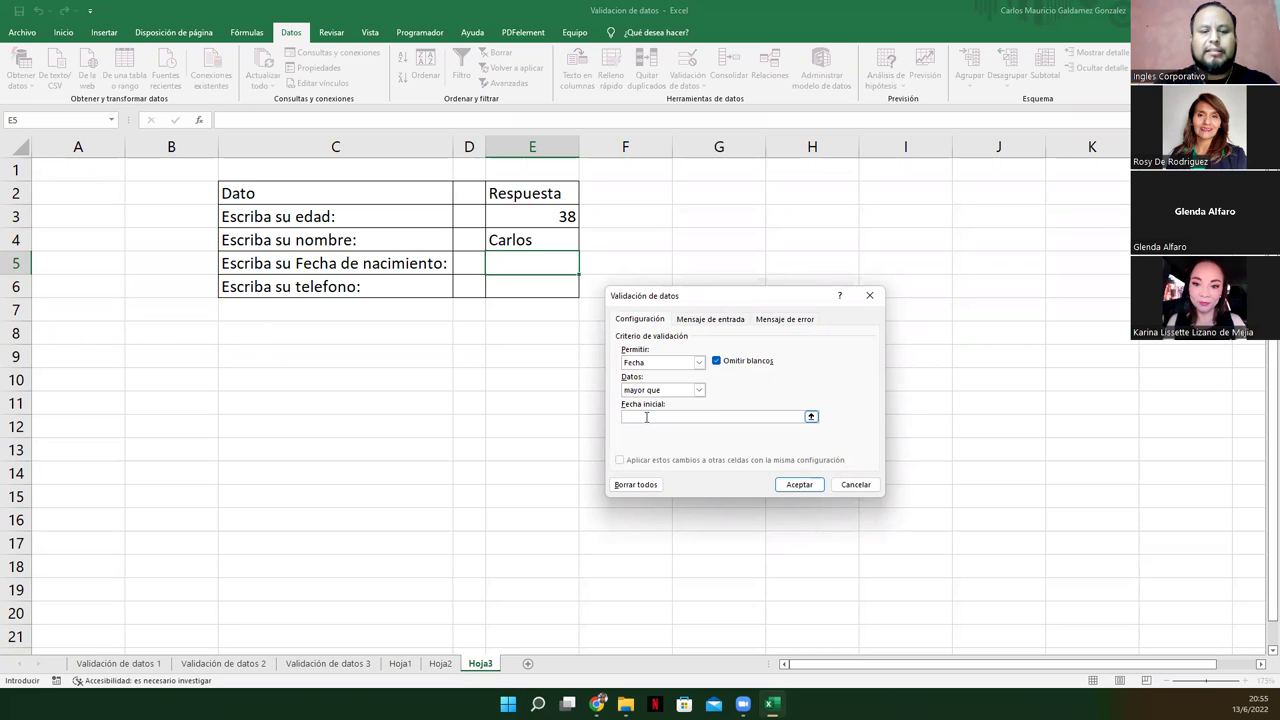
type("01/01")
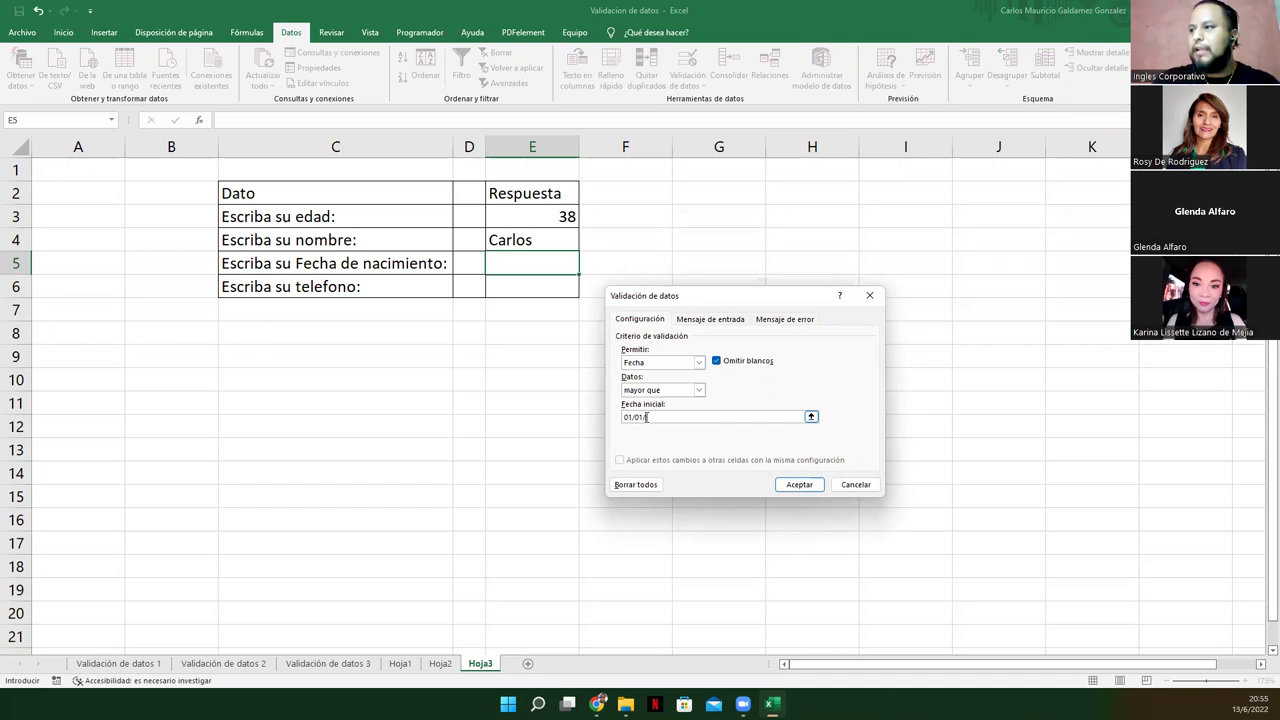
type("/1950")
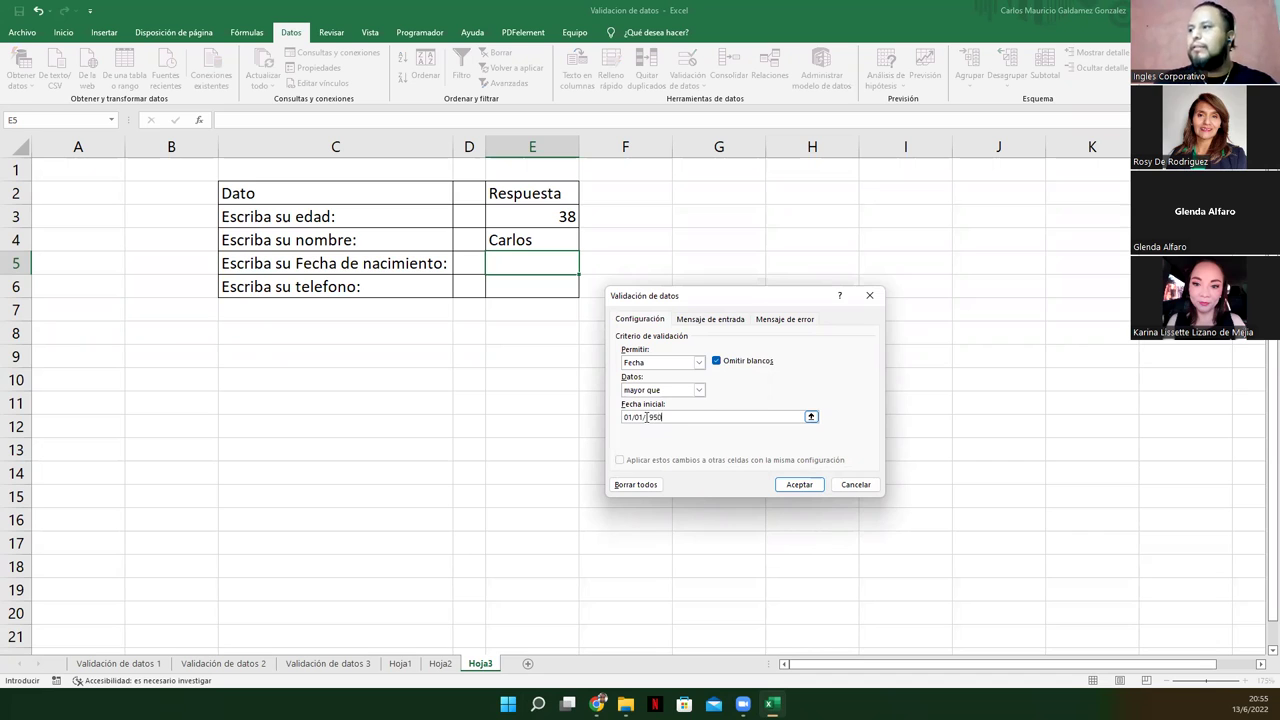
Step: Give the E5 rule an input message titled "Tu Fecha de Nacimiento" with the text "Ingresa una fecha valida."
left_click(710, 319)
left_click(686, 379)
type("Tu Fecga;;")
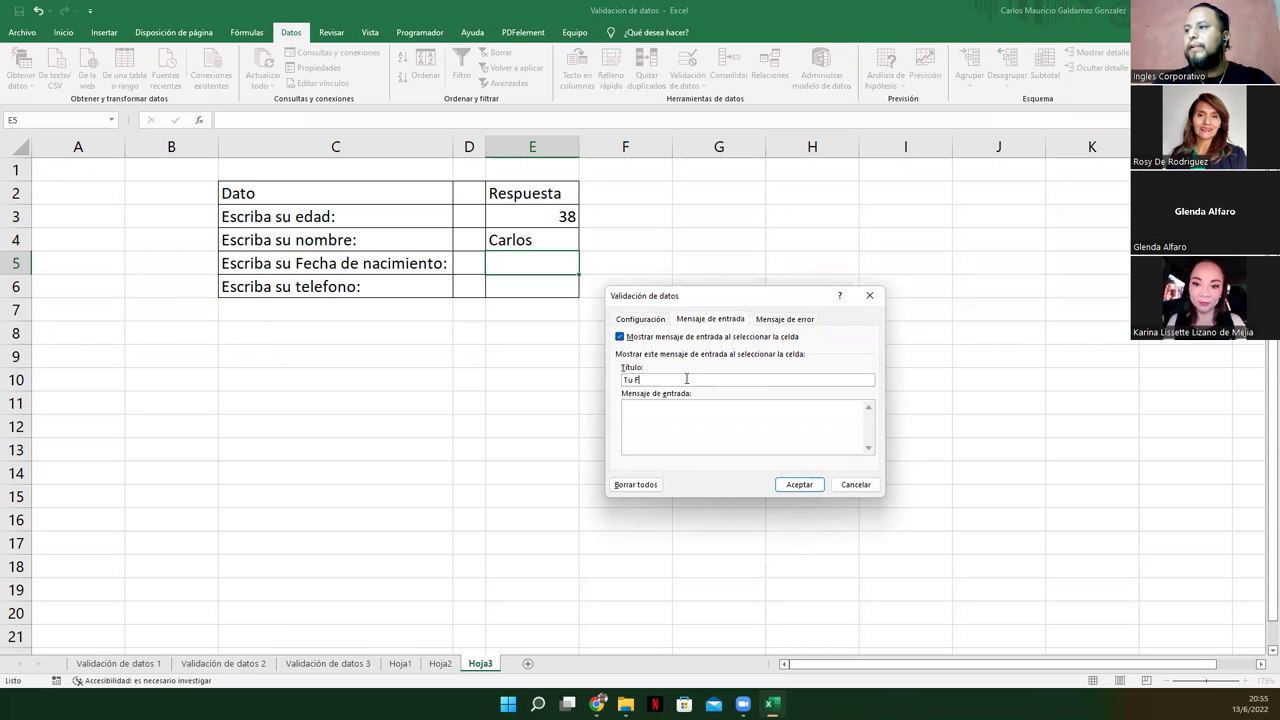
key("BackSpace")
key("BackSpace")
key("BackSpace")
key("BackSpace")
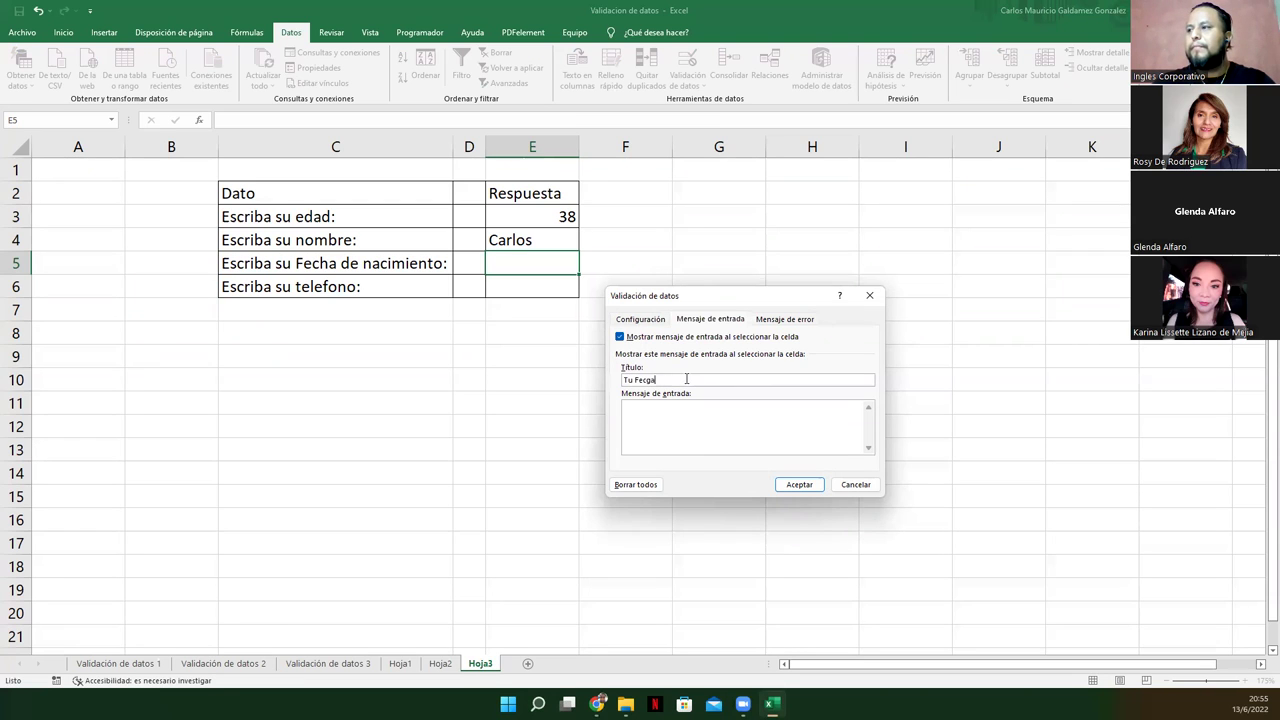
type("ha de Naci")
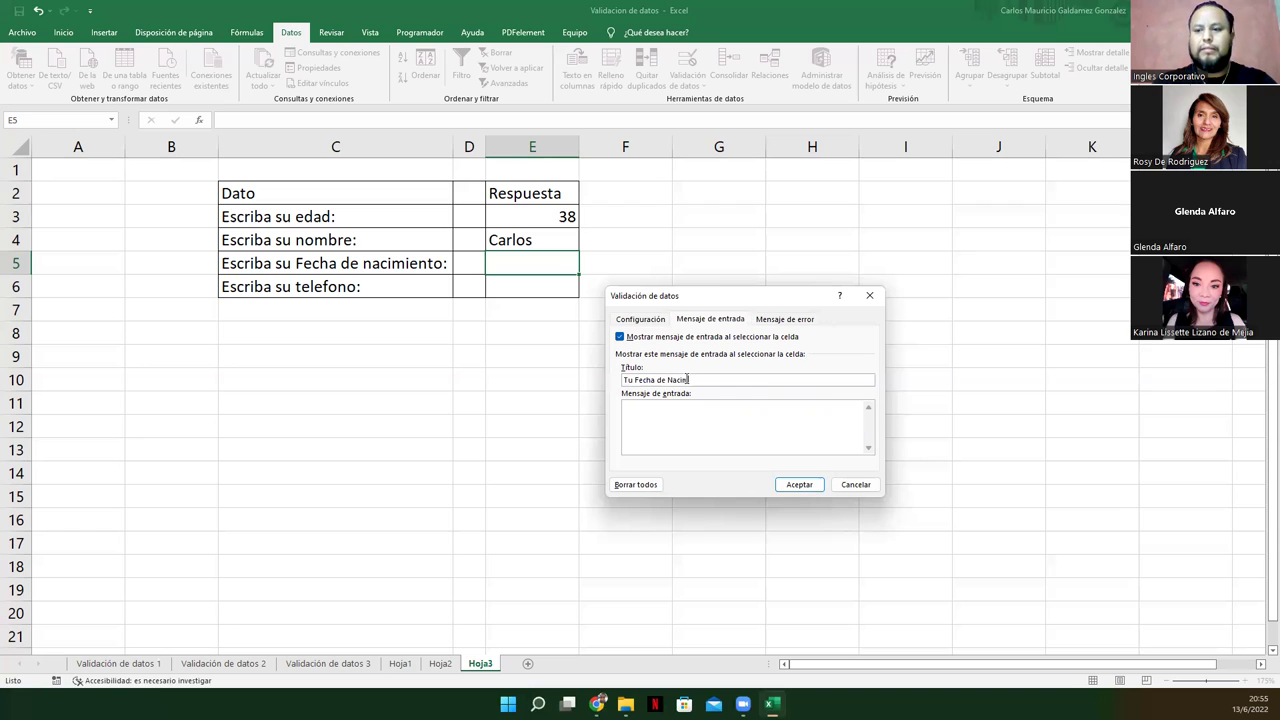
type("mientong")
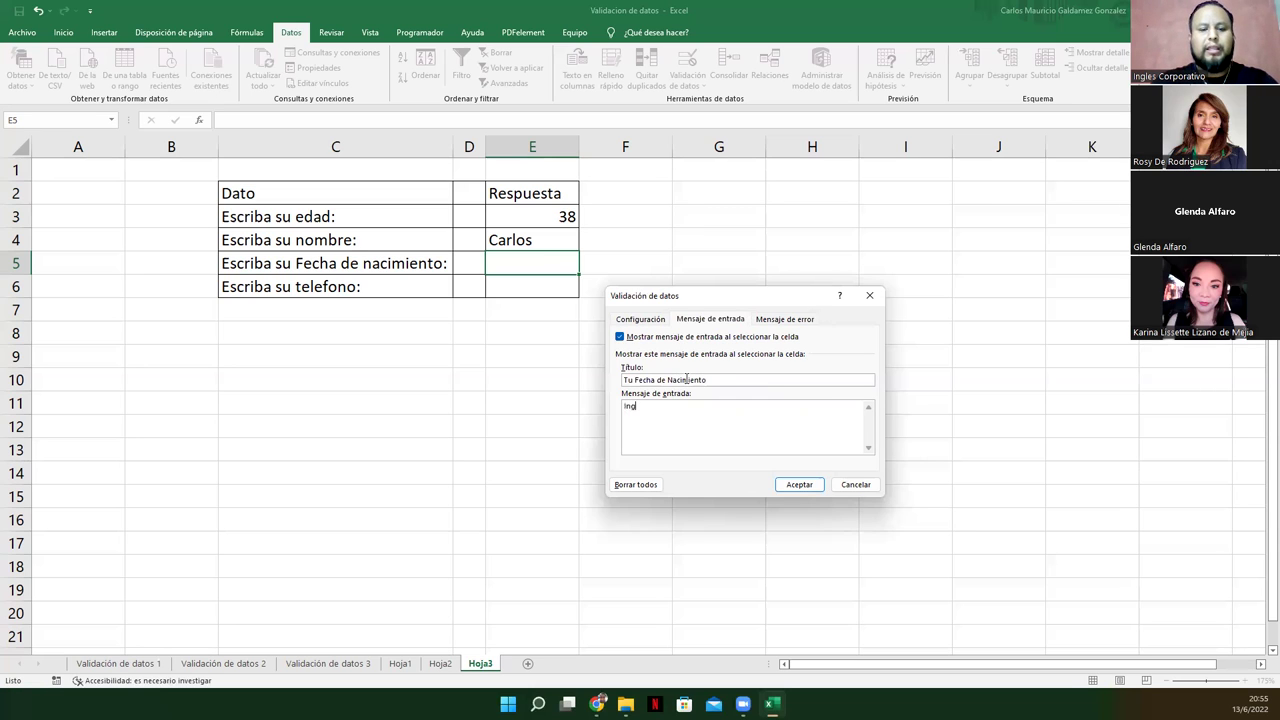
type("resa una fecha valida")
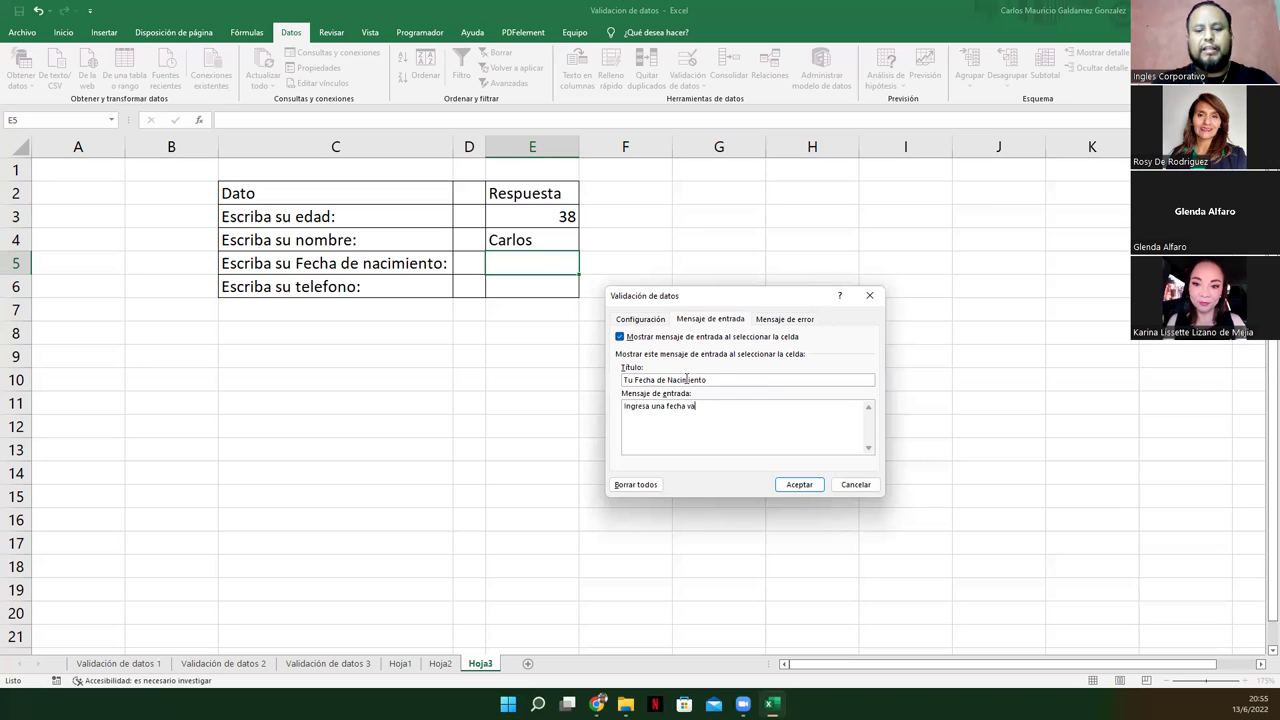
Step: Title the E5 rule's error alert "Error", write the message "El dato ingresado no es valido." and apply the validation
left_click(800, 318)
left_click(757, 378)
type("Error")
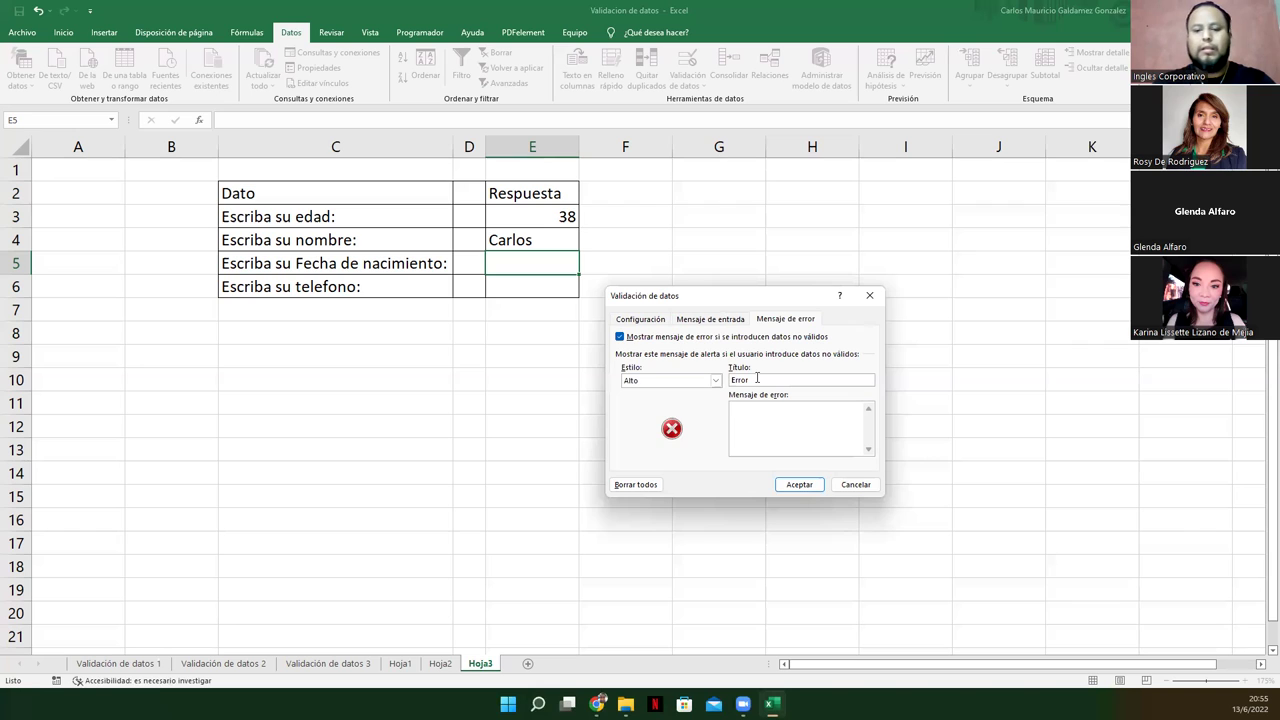
key("Tab")
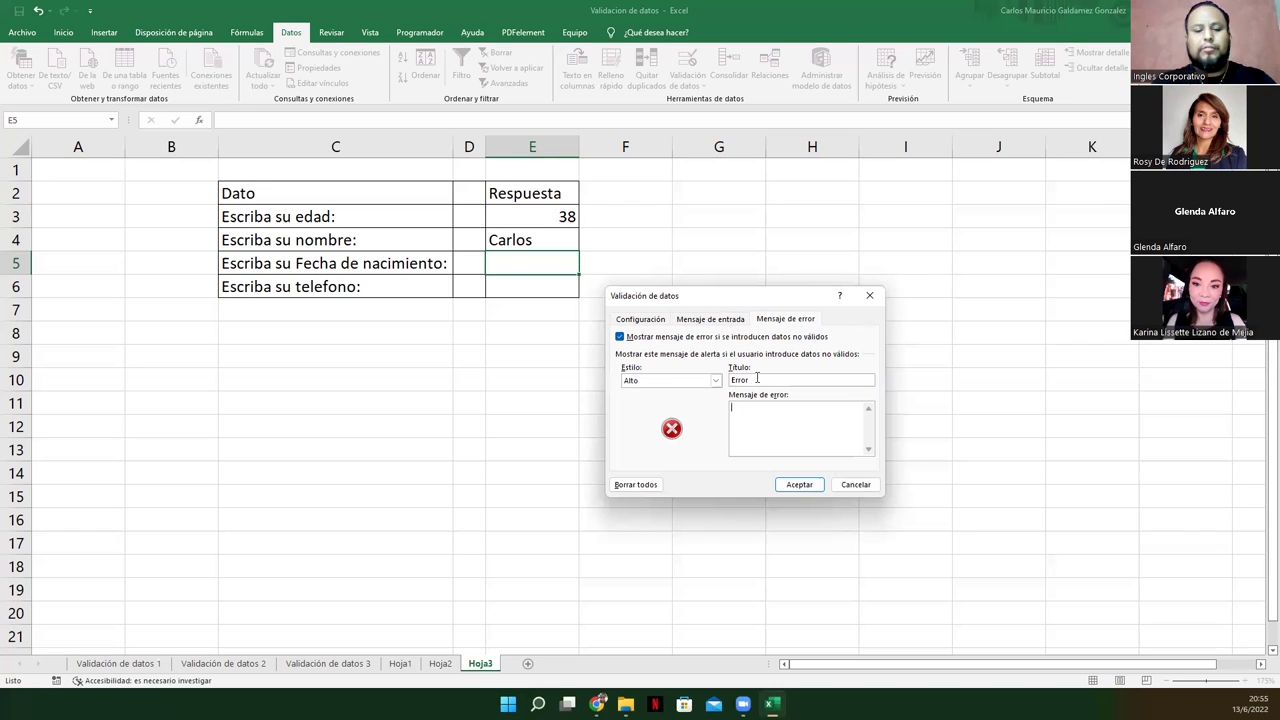
type("El dato ingresado no es valido.")
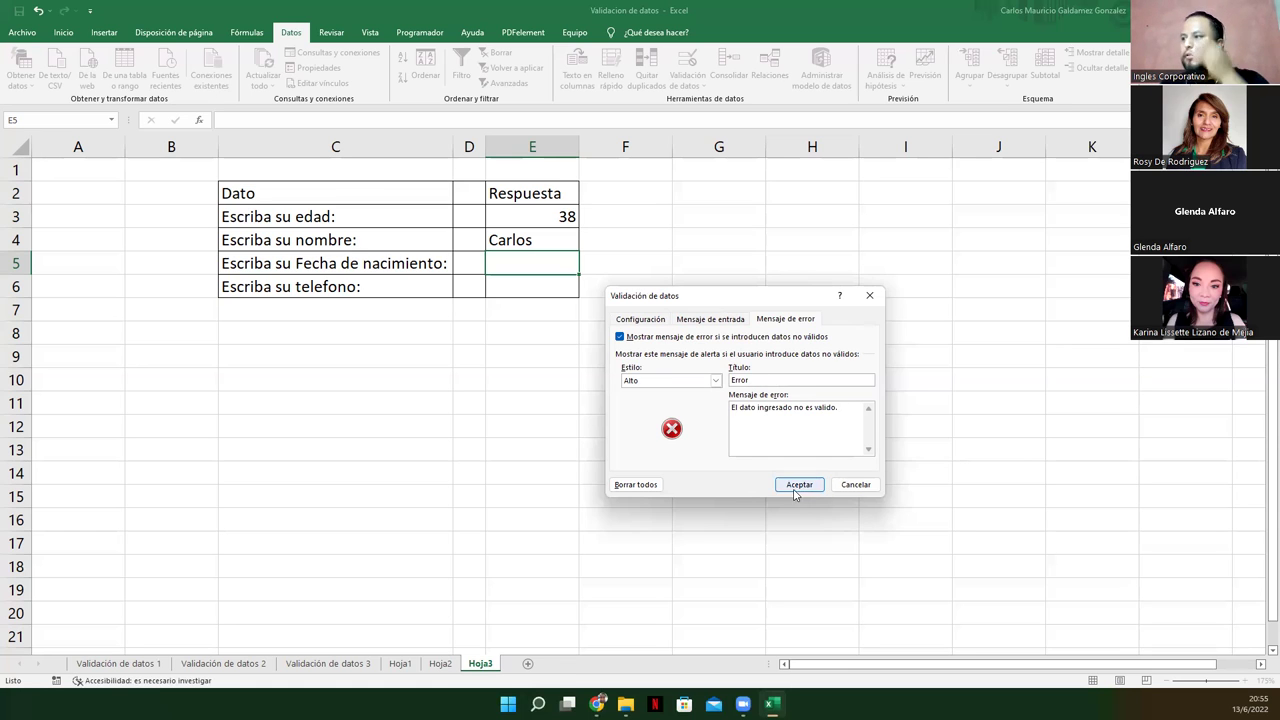
left_click(799, 485)
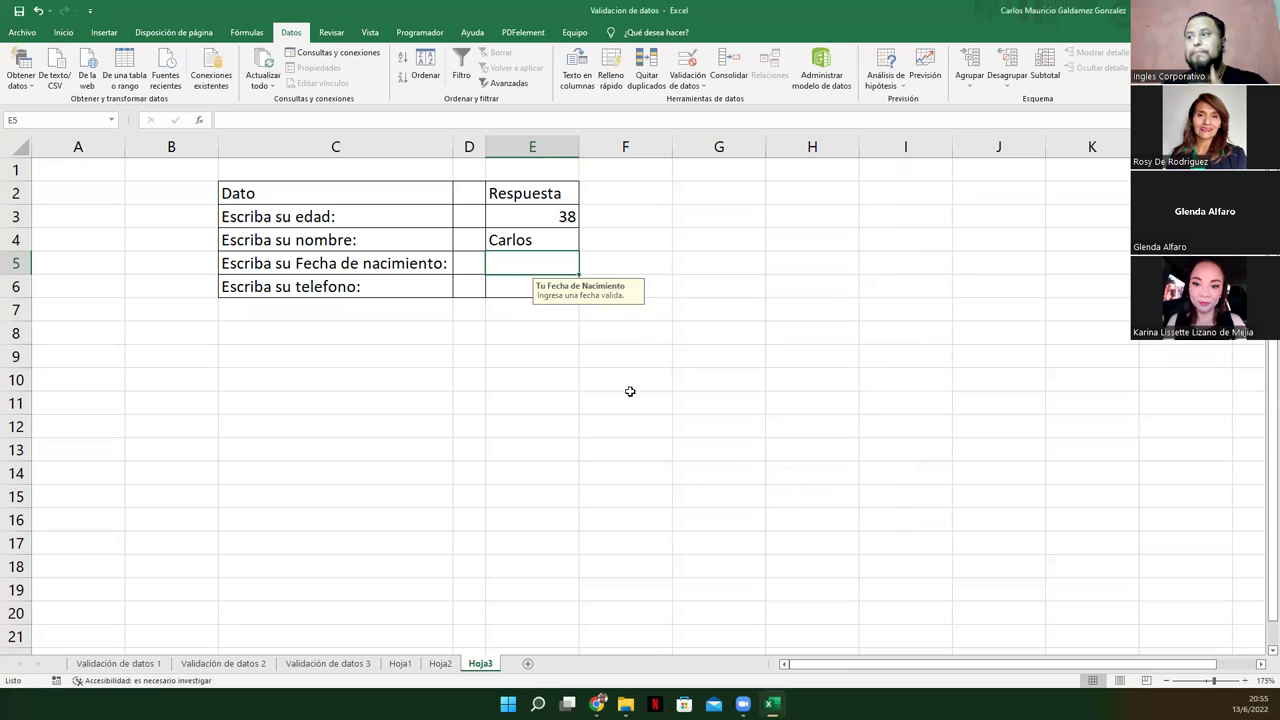
Step: Test the birth date validation in E5 with 34, and replace the rejected entry with a full date of birth
type("34")
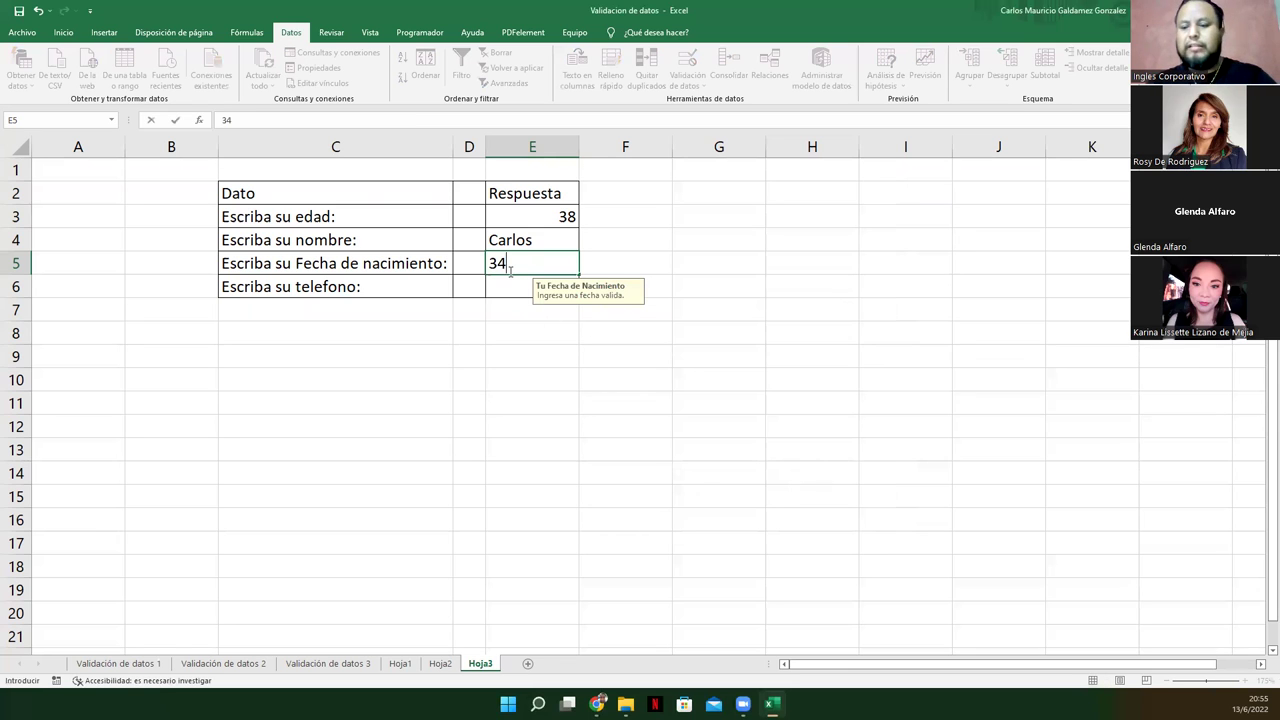
key("Return")
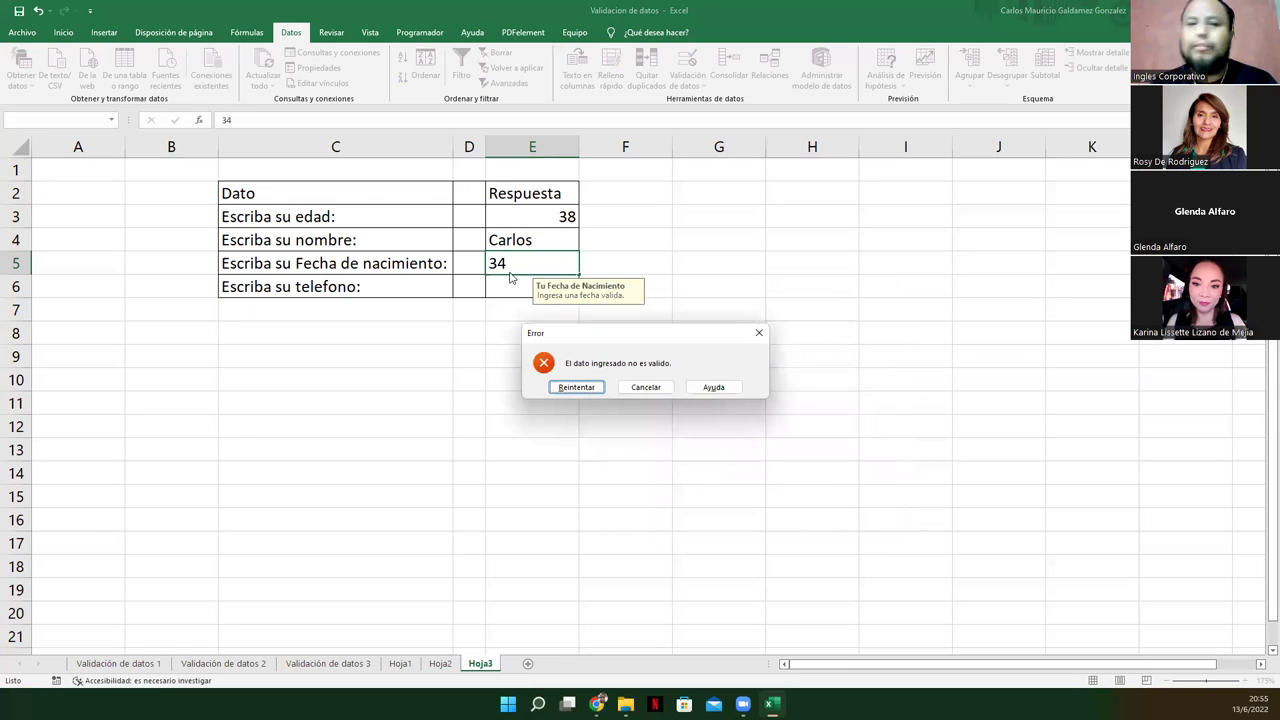
key("Return")
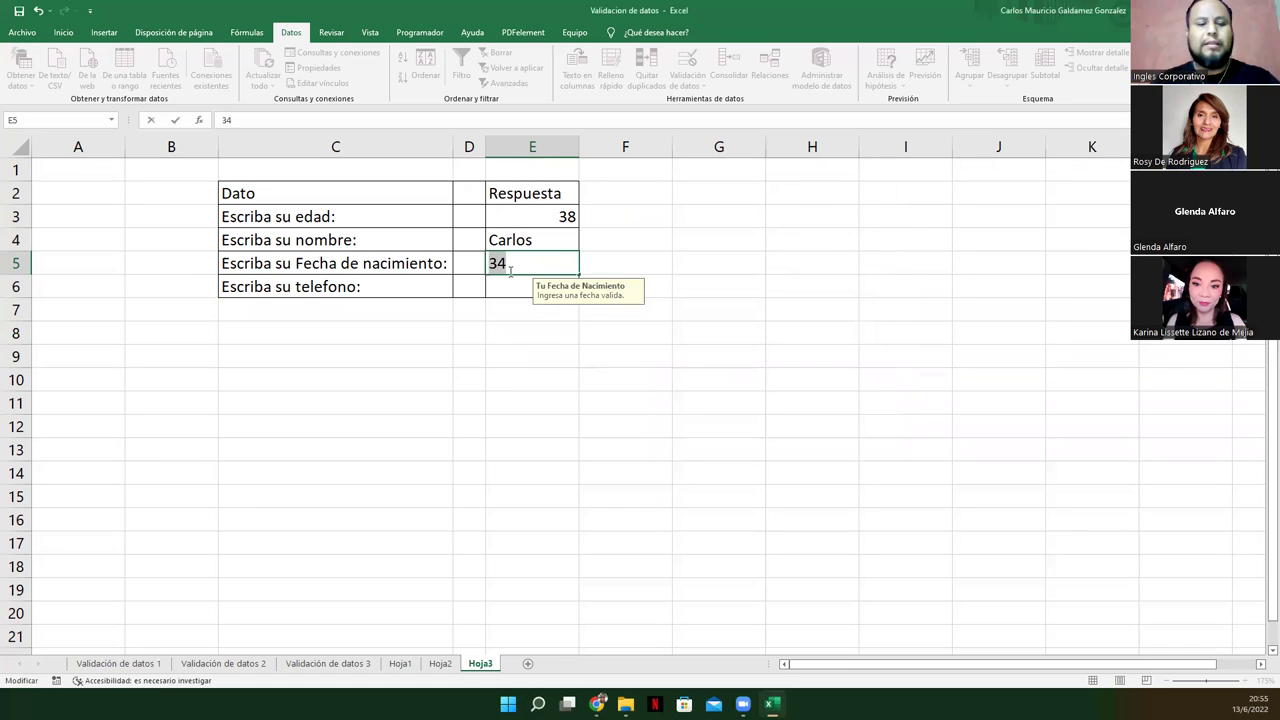
type("30/")
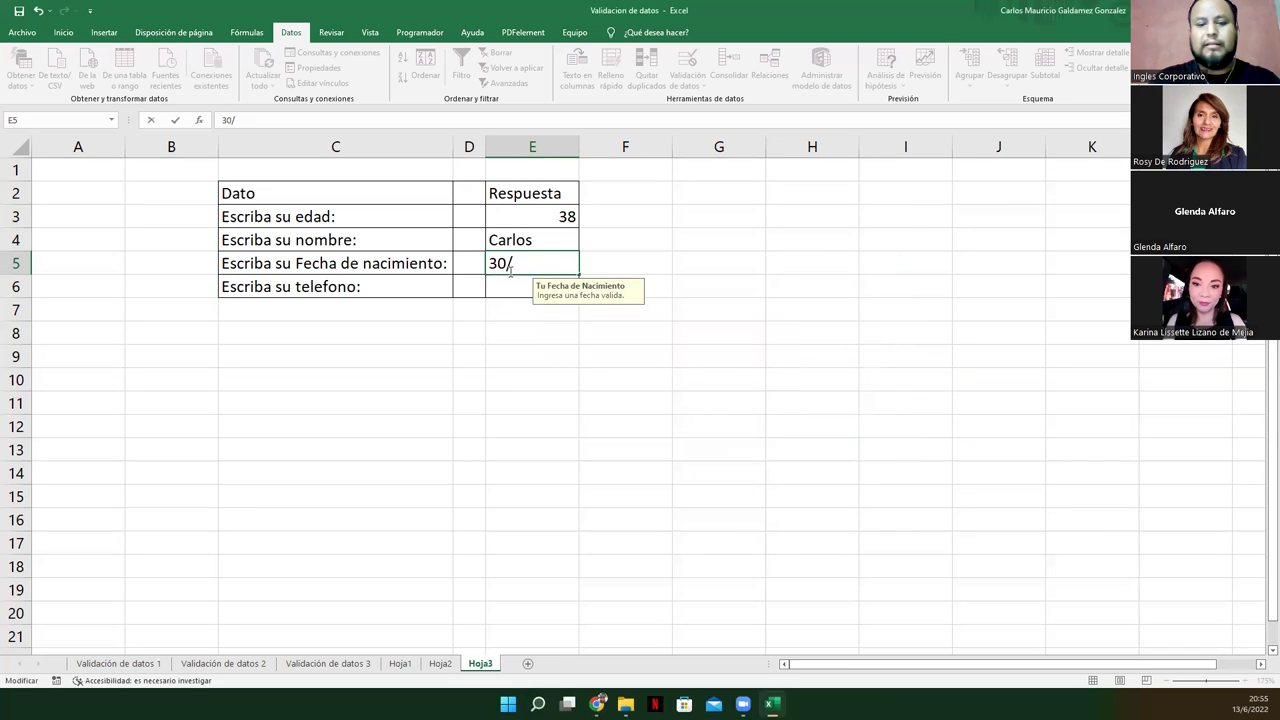
type("06/1984")
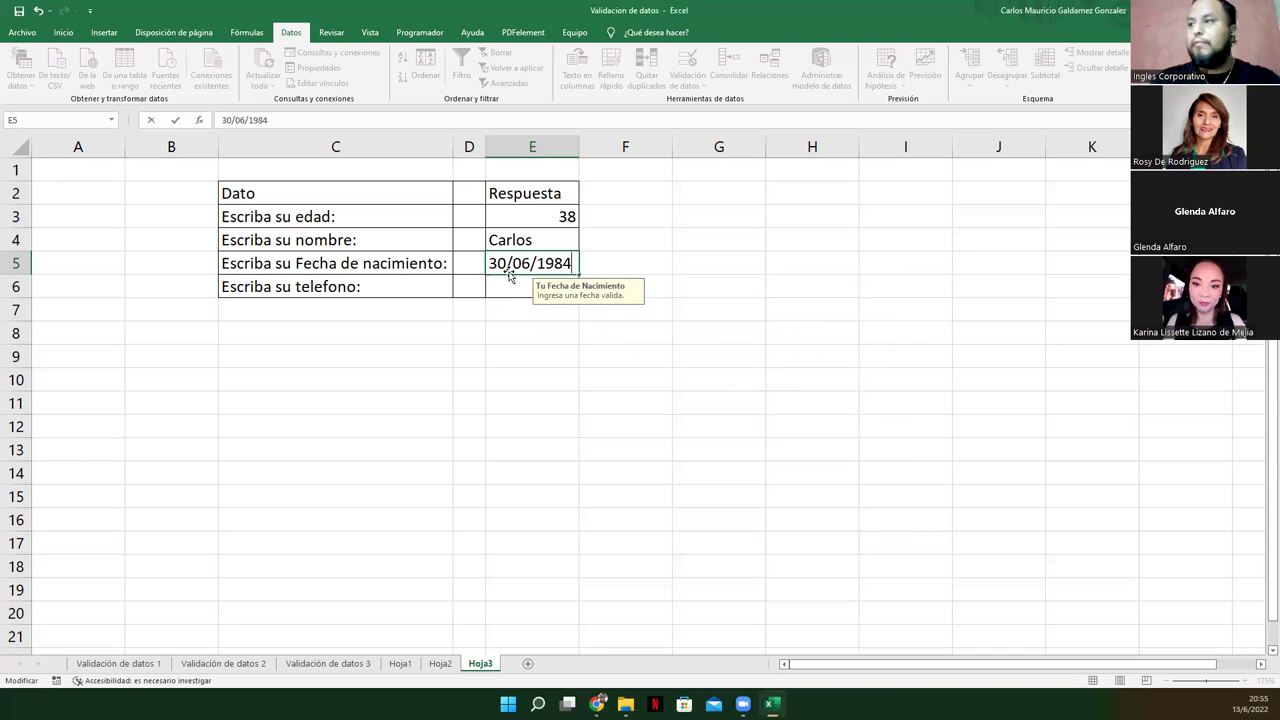
key("Return")
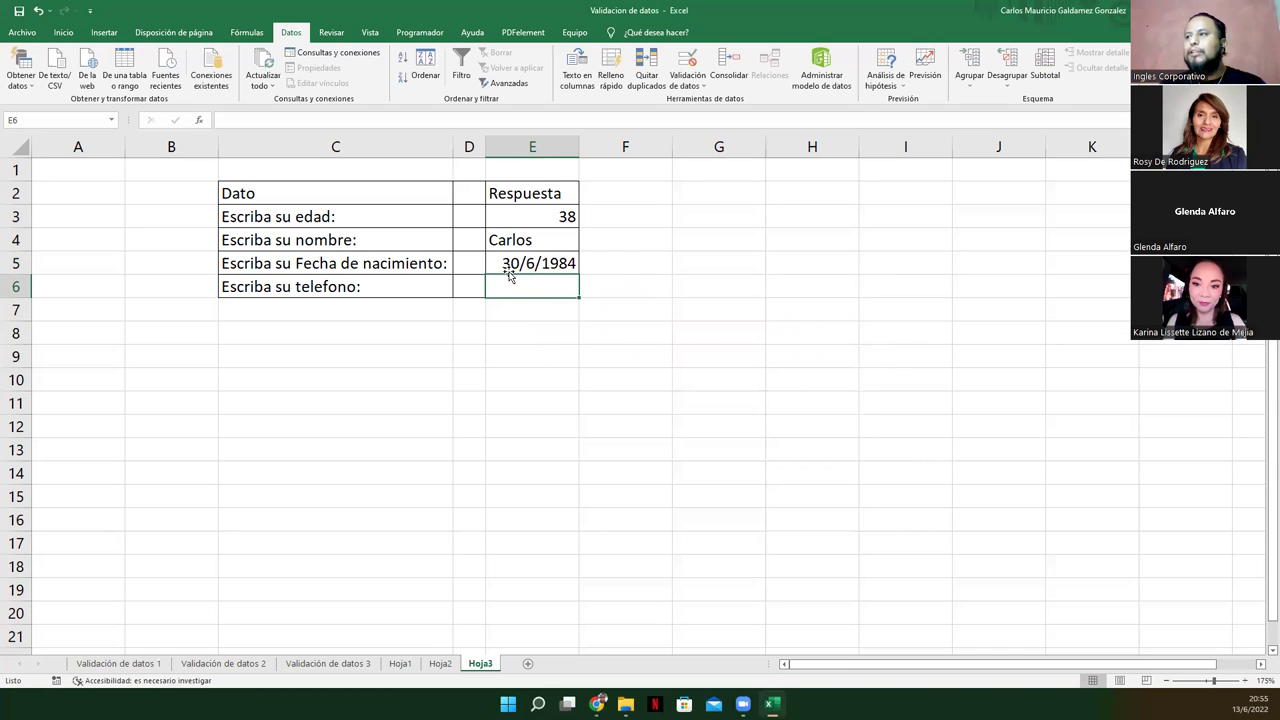
Step: Set up a data validation rule for the phone cell E6 that allows whole numbers (número entero) between 0 and 99999999
left_click(689, 62)
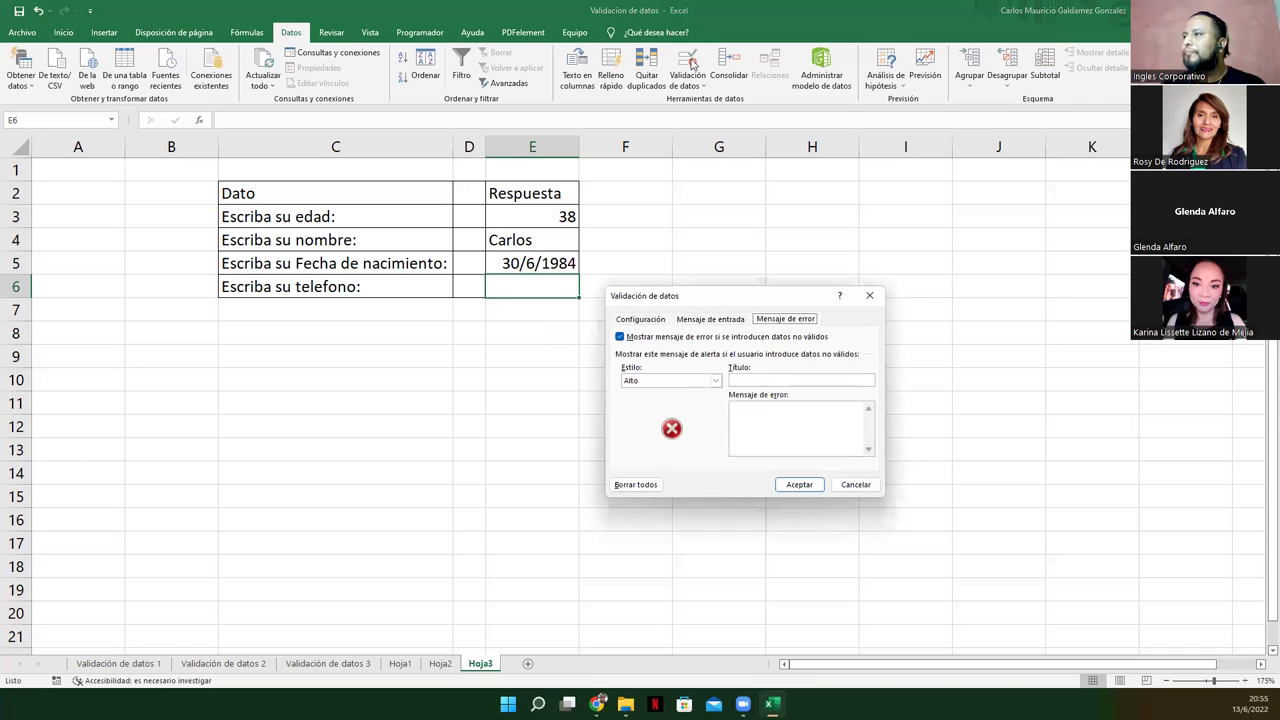
left_click(626, 318)
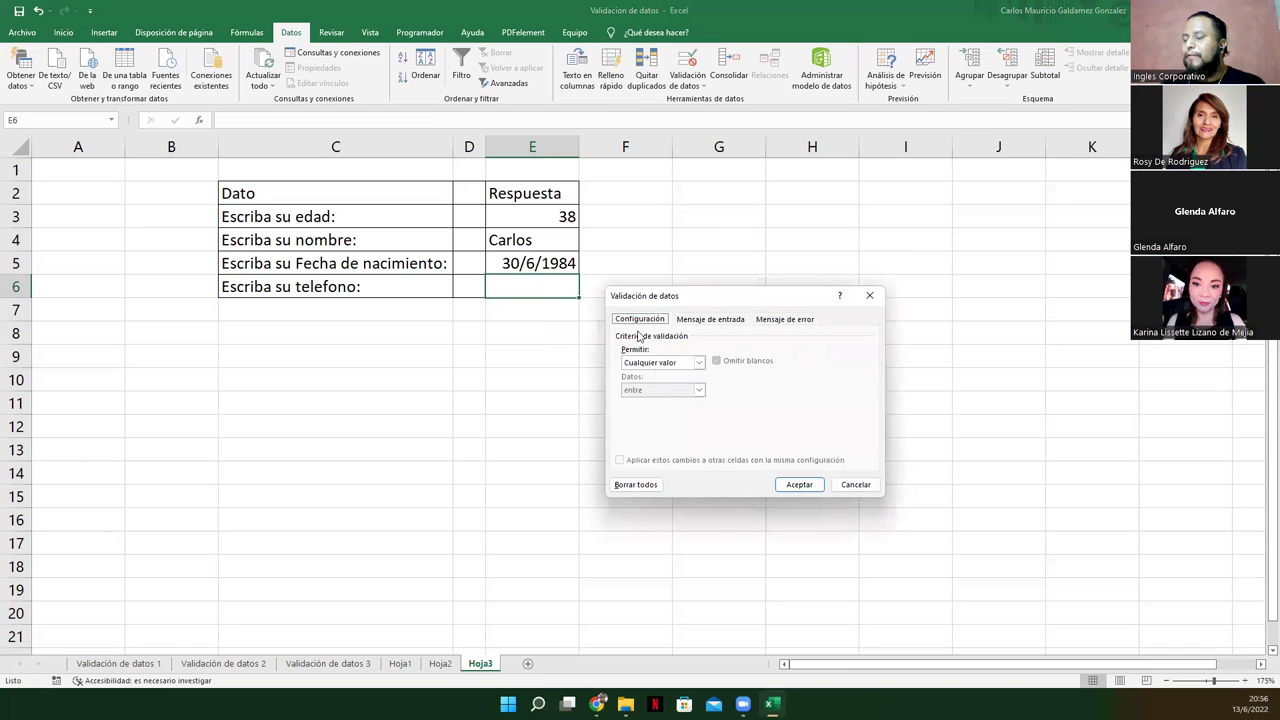
left_click(690, 364)
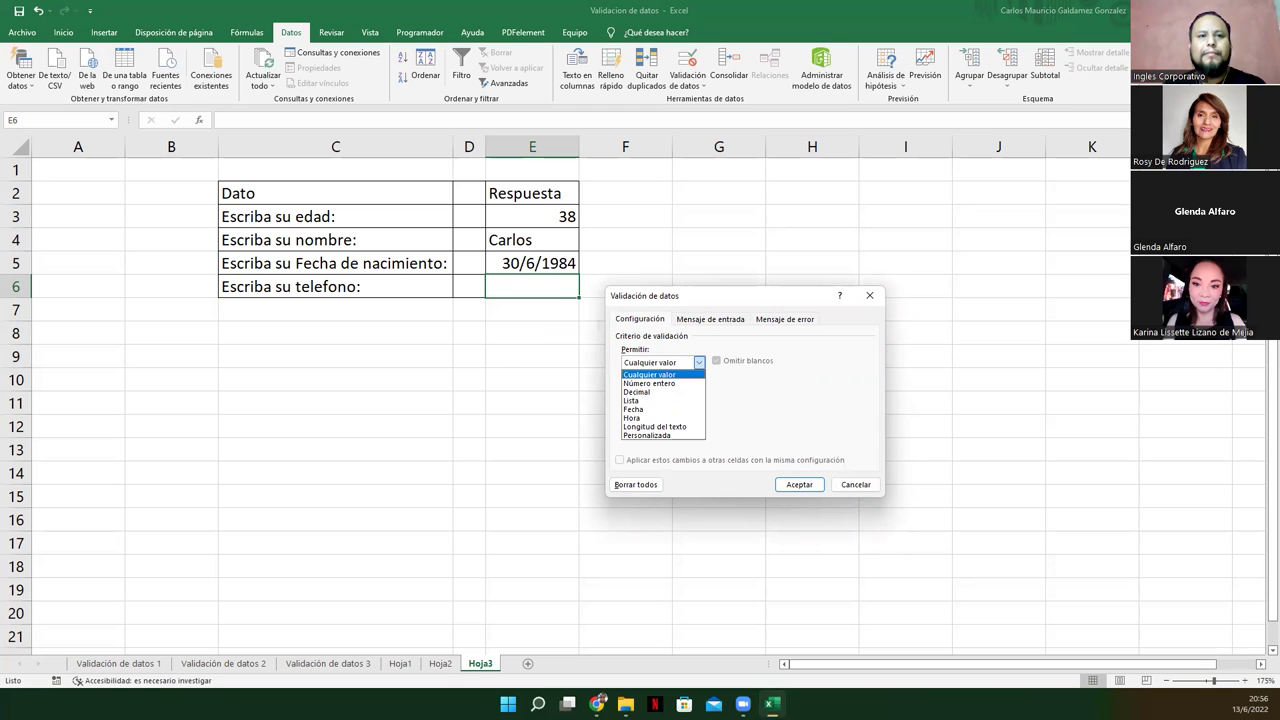
left_click(650, 384)
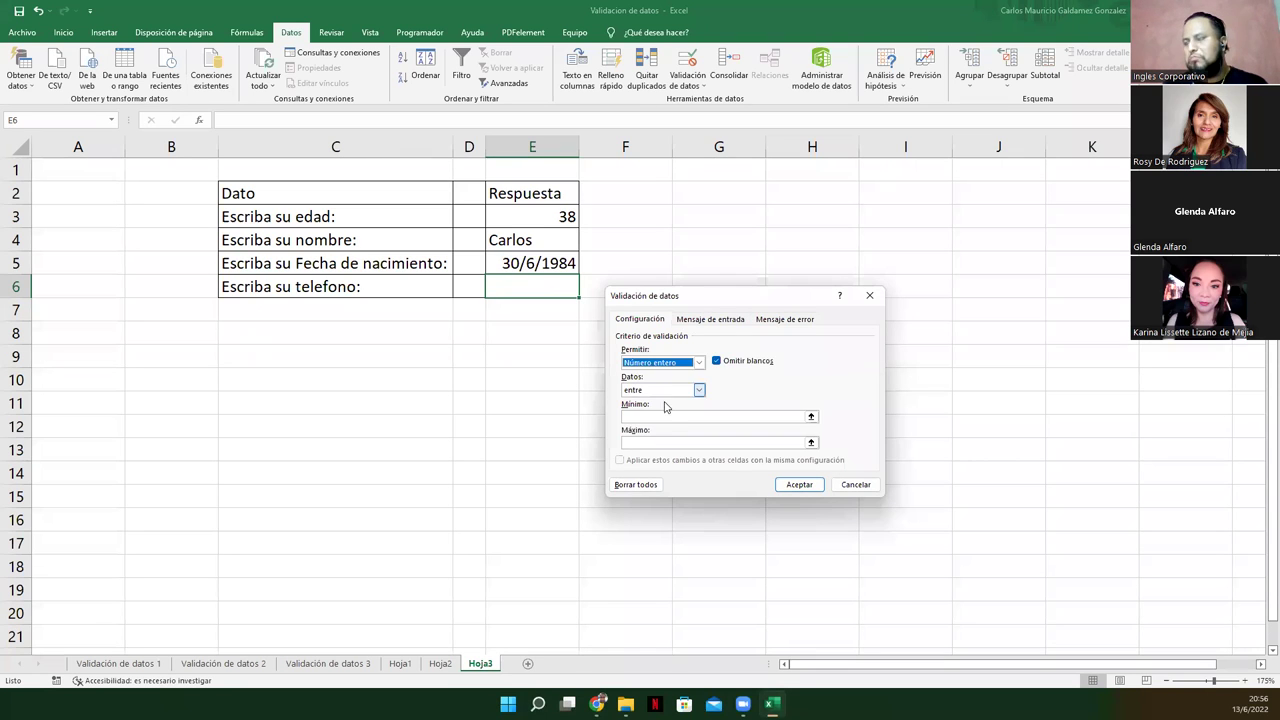
left_click(662, 417)
type("0")
left_click(666, 443)
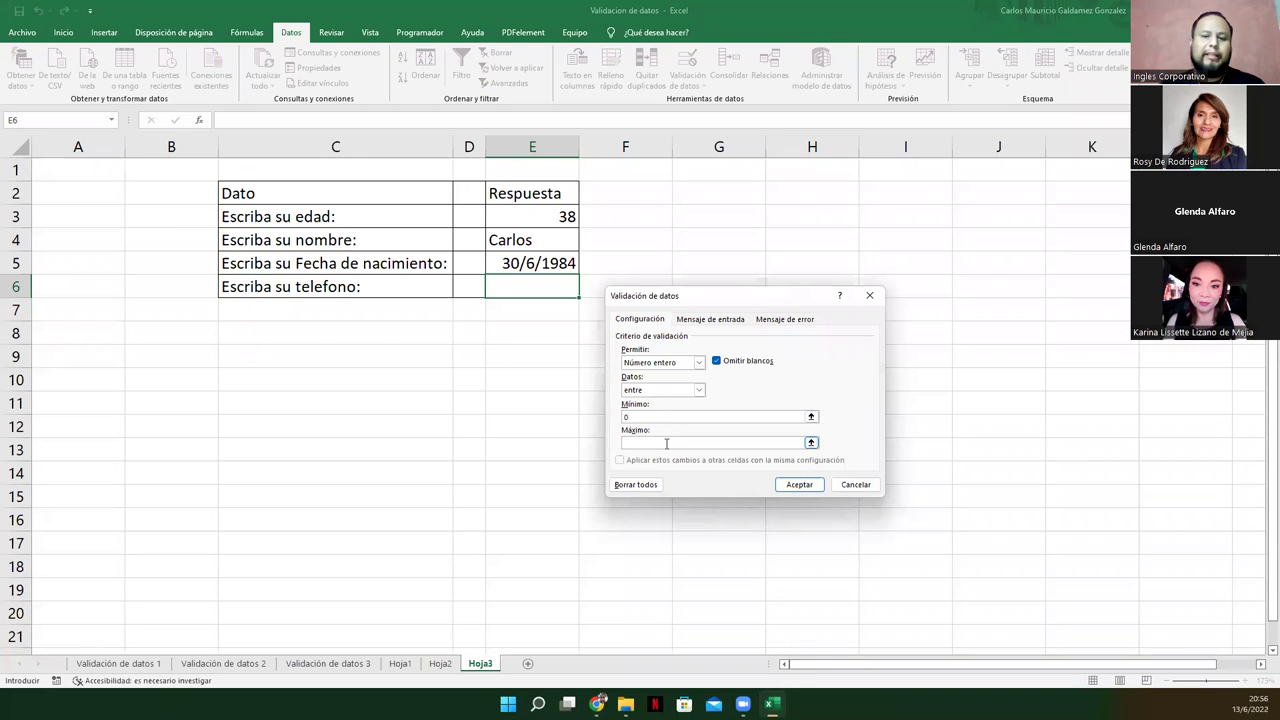
type("999")
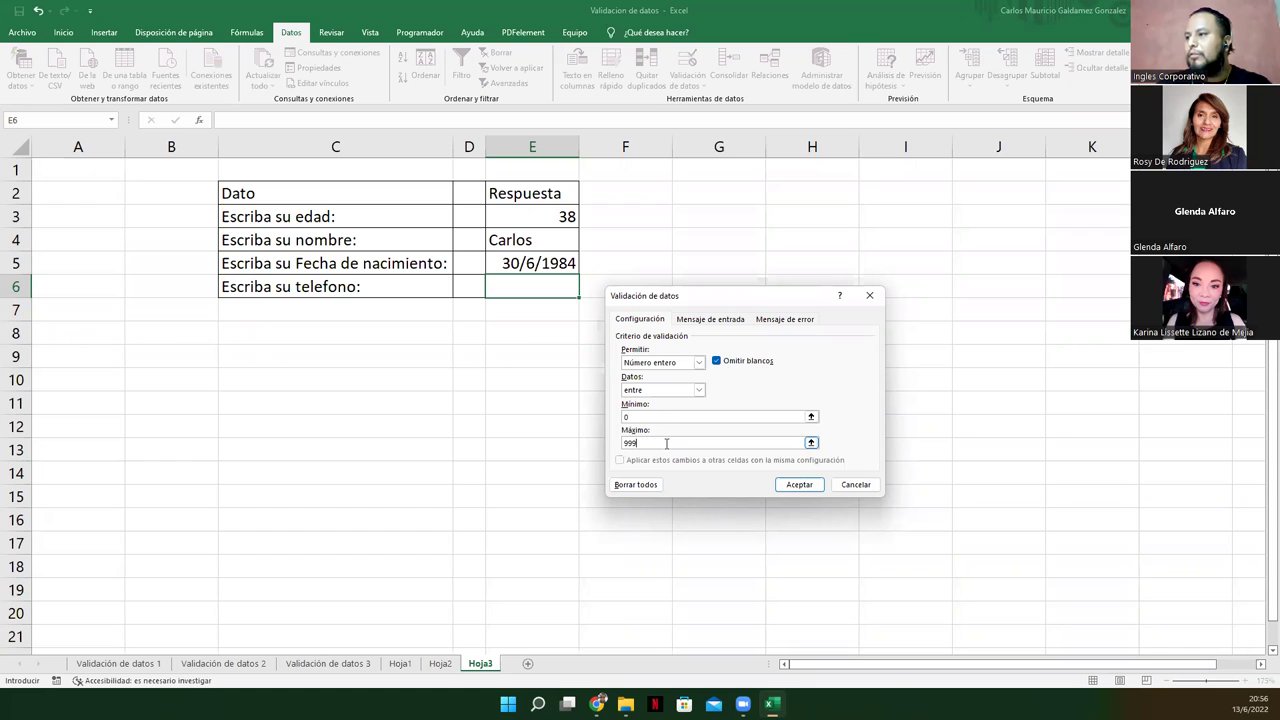
type("99999")
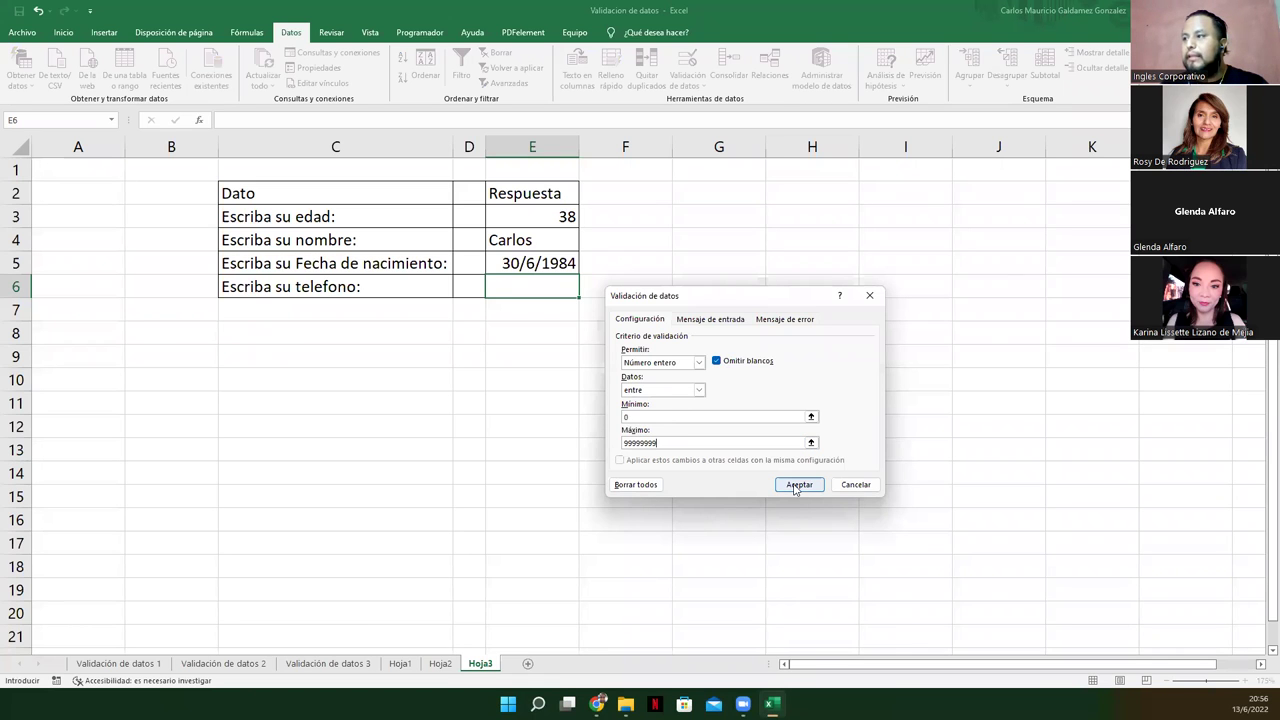
Step: Give the E6 rule an input message titled "Tu Telefono" with the text "Escribe tu numero de Whatsapp."
left_click(721, 322)
left_click(677, 378)
type("Tu Telefono")
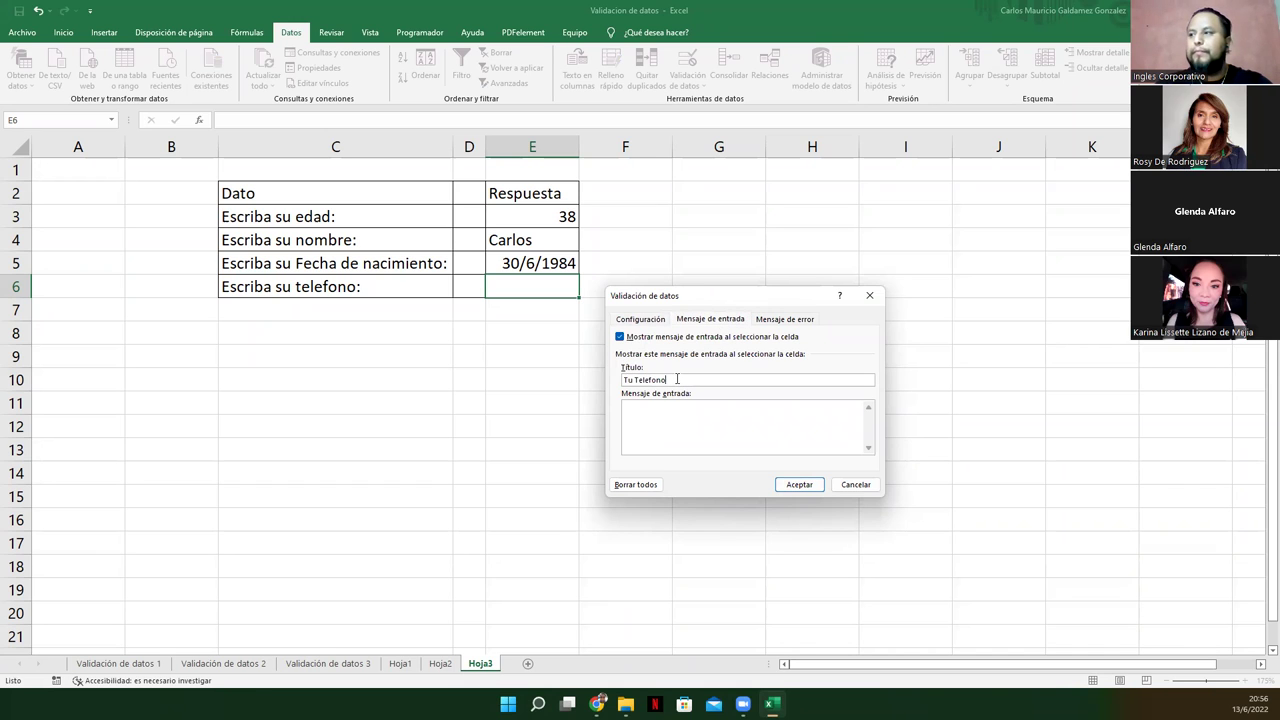
type("Escribe ")
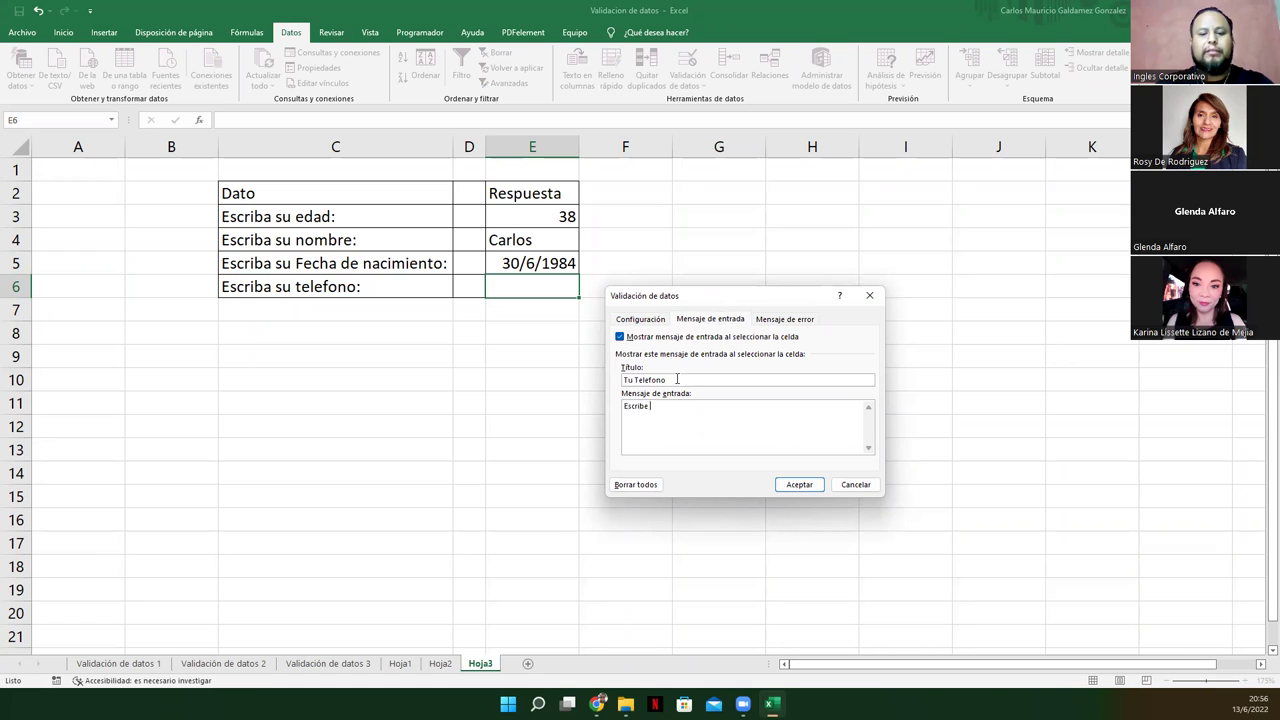
type("tu numero de Wh")
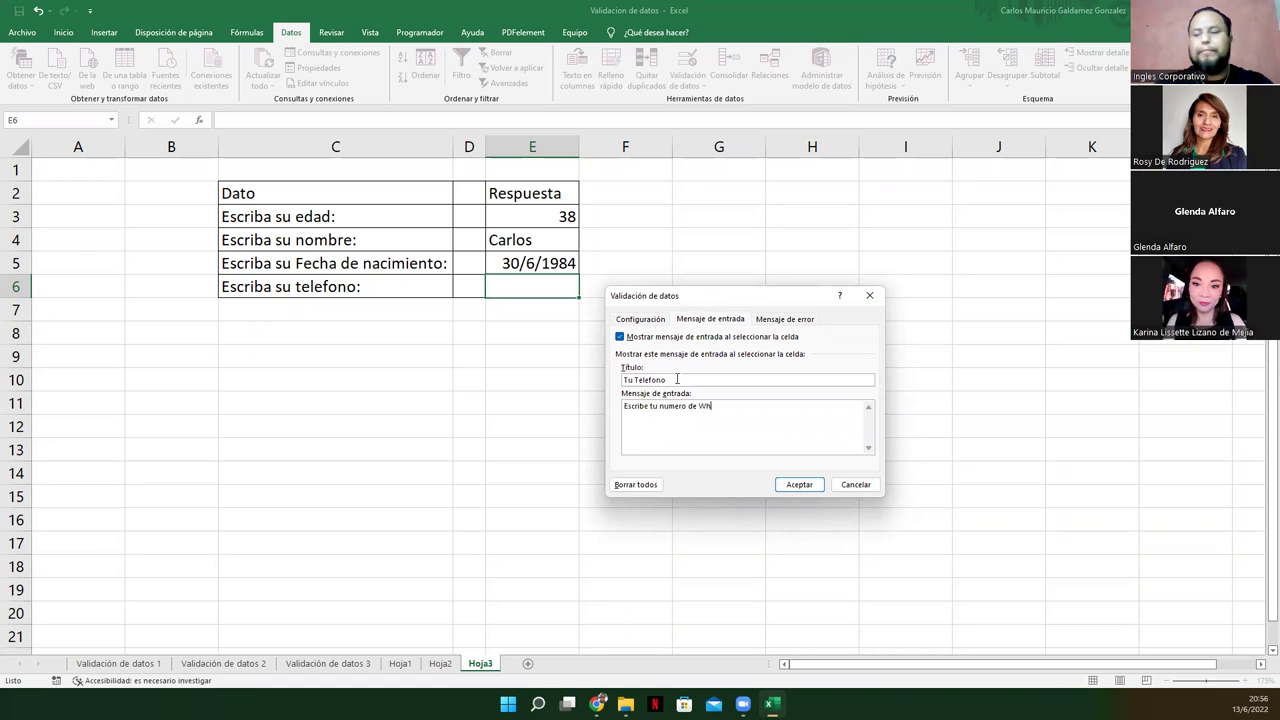
type("atsapp.")
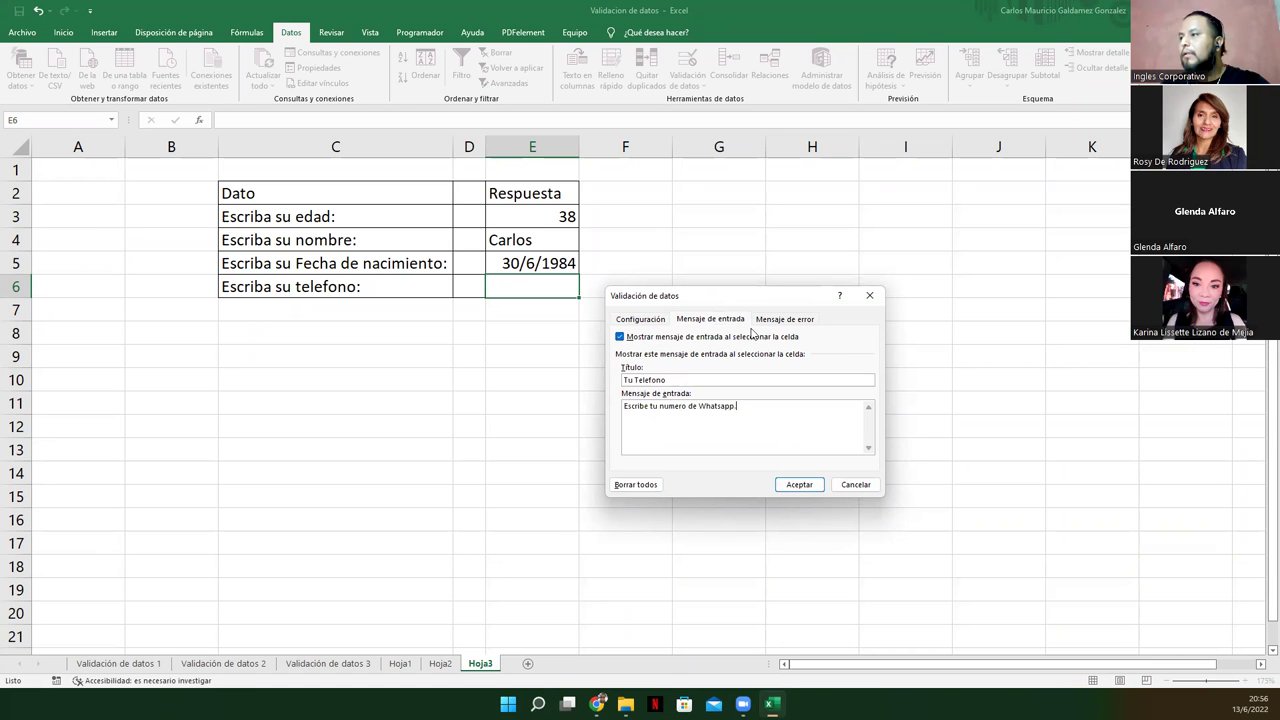
Step: Title the E6 rule's error alert "Error", write the message "El valor ingresado no es un numero de telefono." and apply the validation
left_click(766, 319)
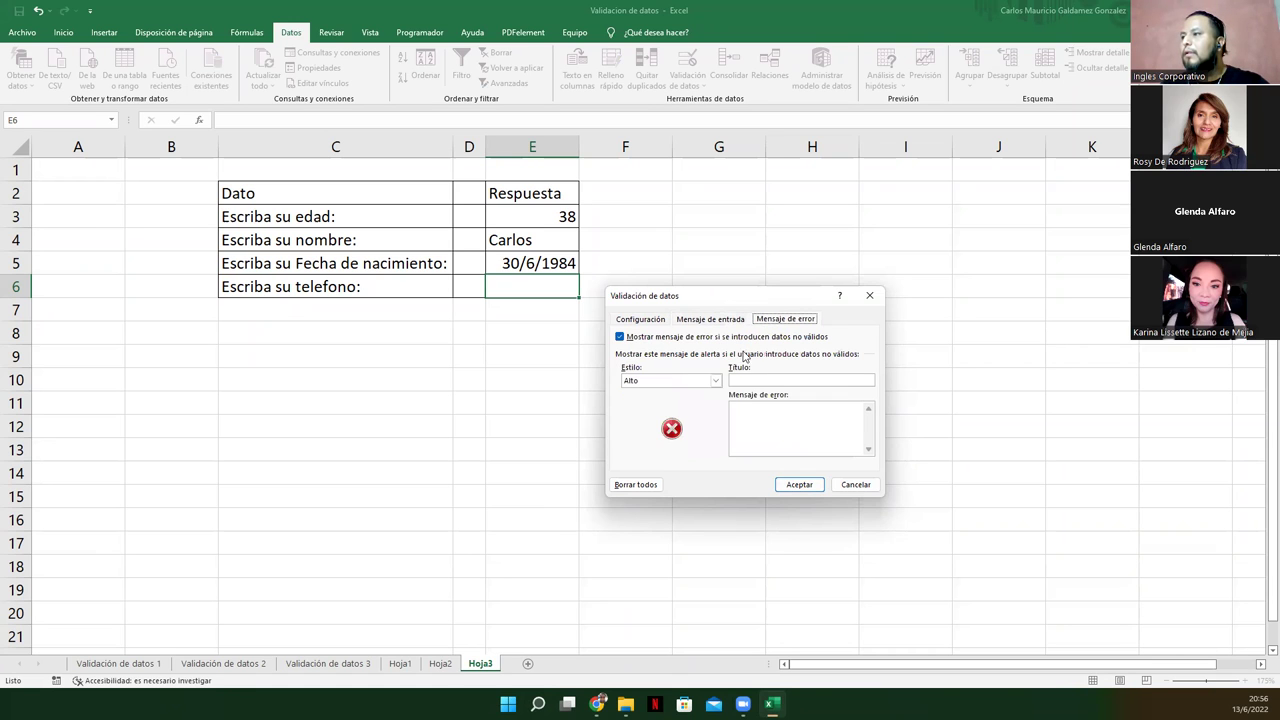
left_click(749, 380)
type("Error")
left_click(769, 428)
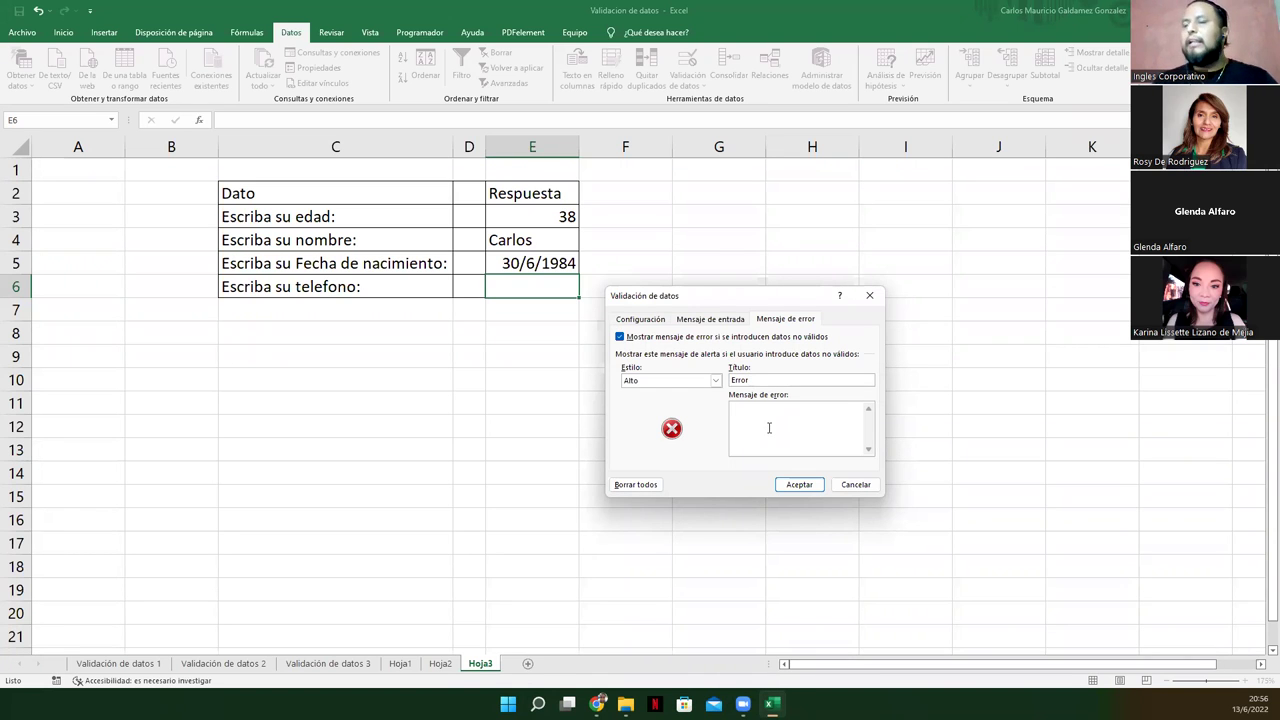
type("El")
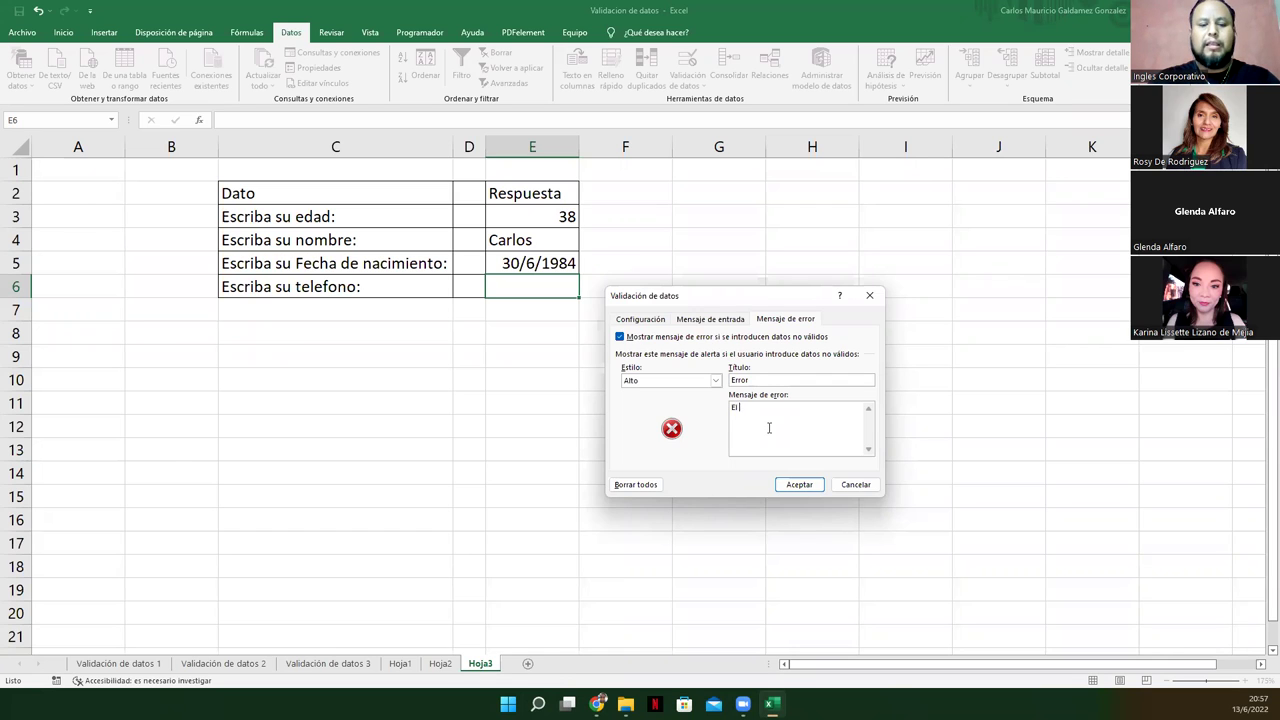
type(" valor ingresado ")
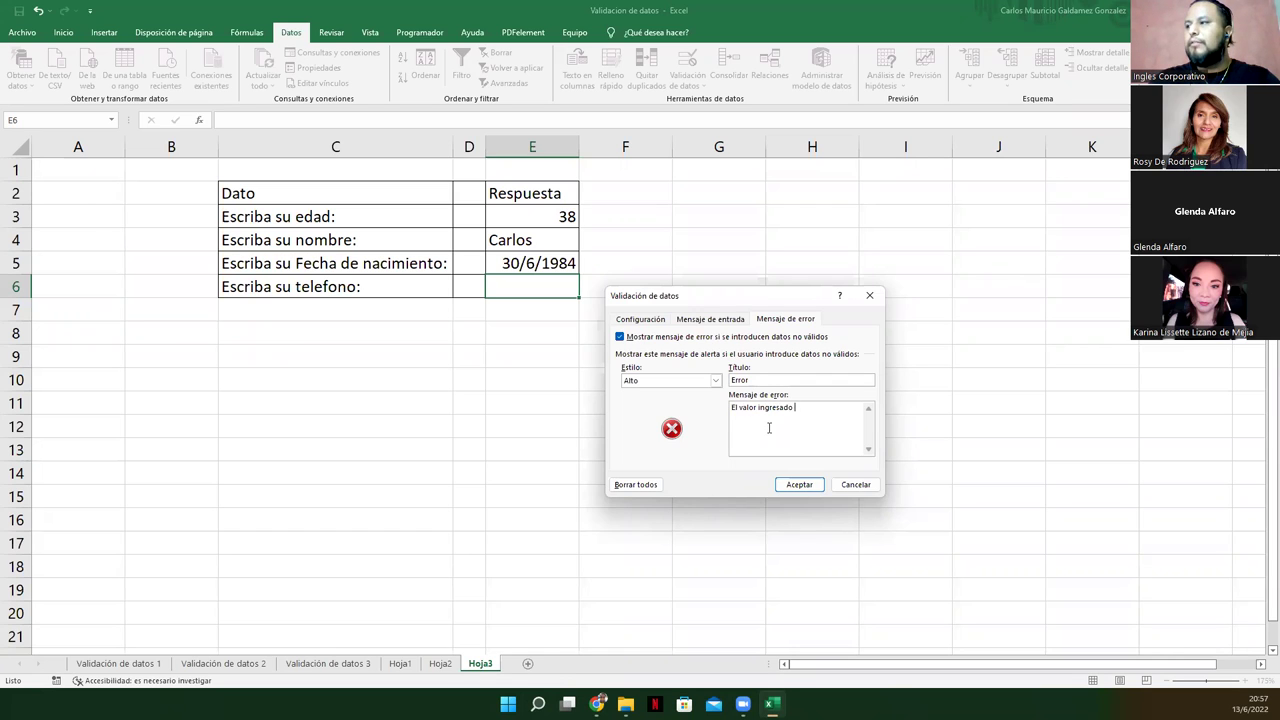
type("no es un numer")
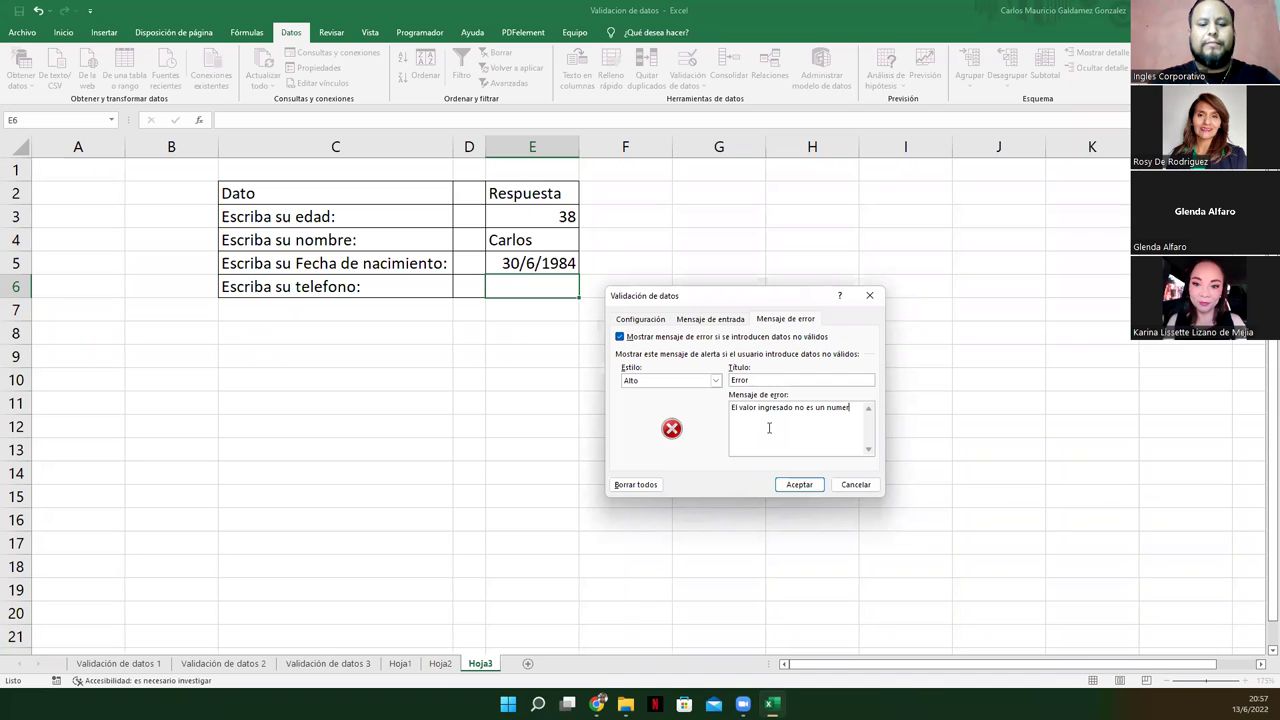
type("o de telefono.")
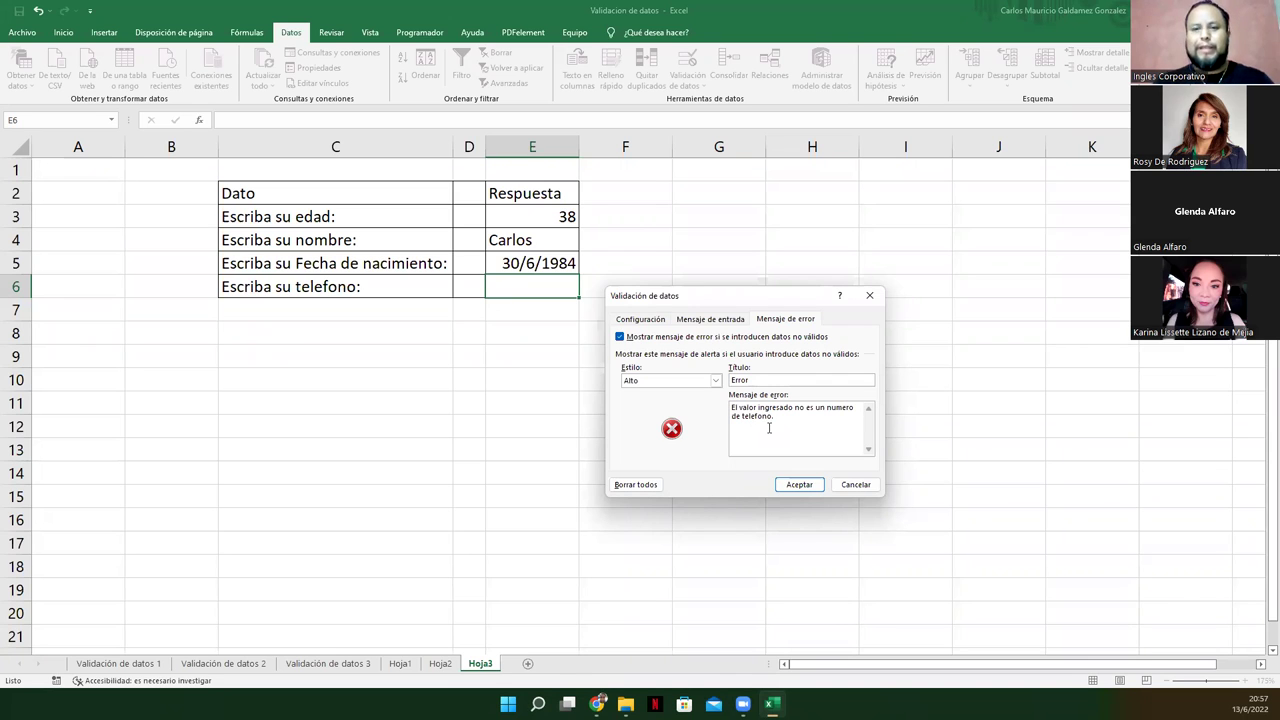
left_click(803, 484)
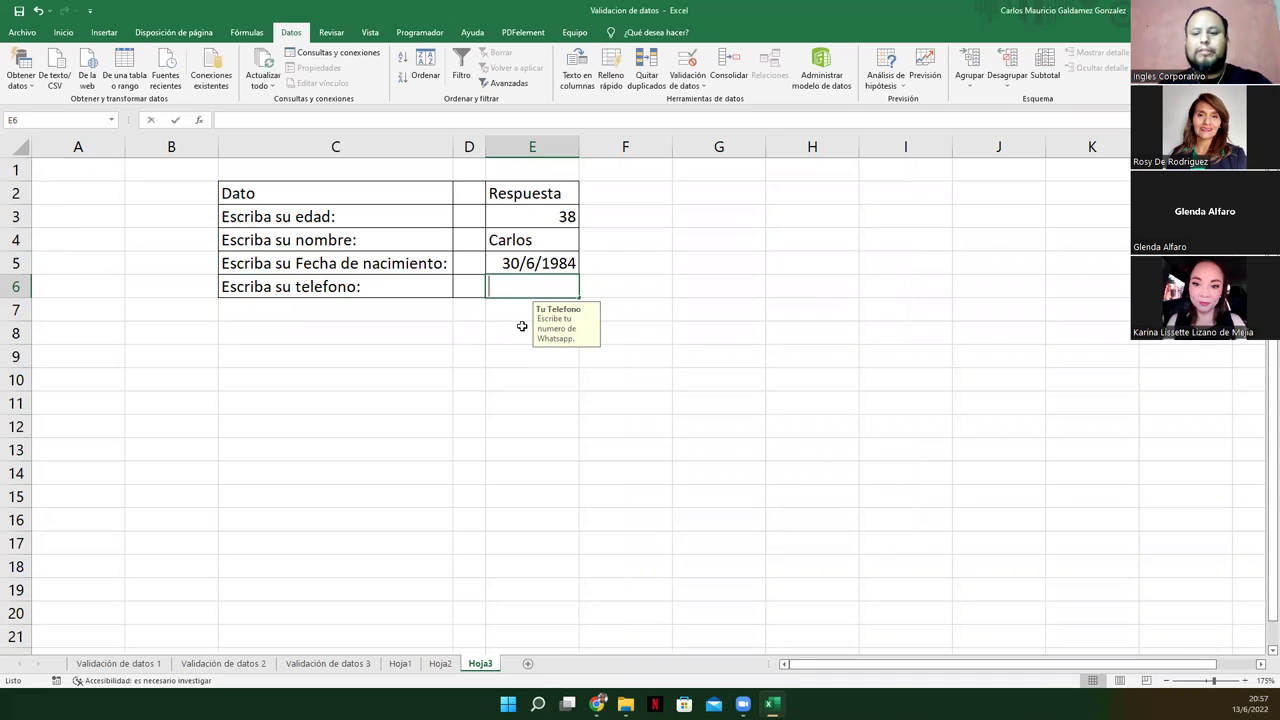
Step: Test the phone validation in E6 with the letter t, and retry with the date-like entry 1-1-44
type("t")
key("Return")
left_click(580, 391)
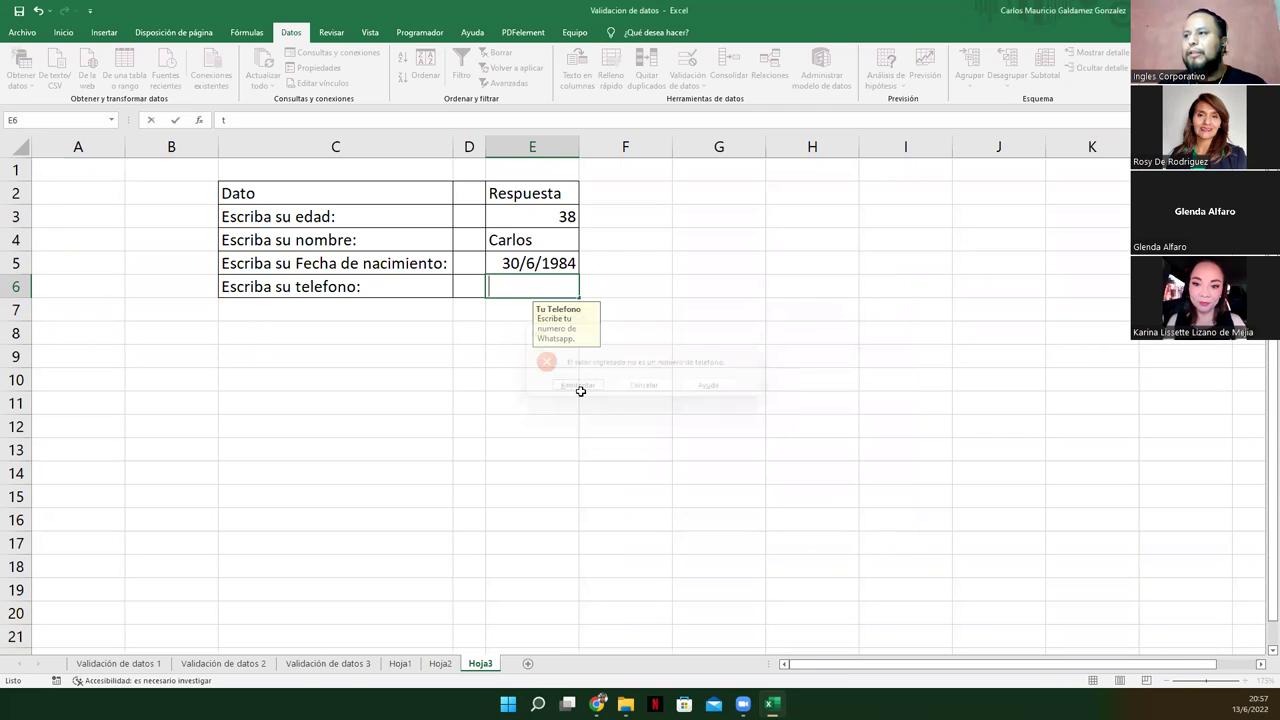
type("1-1--")
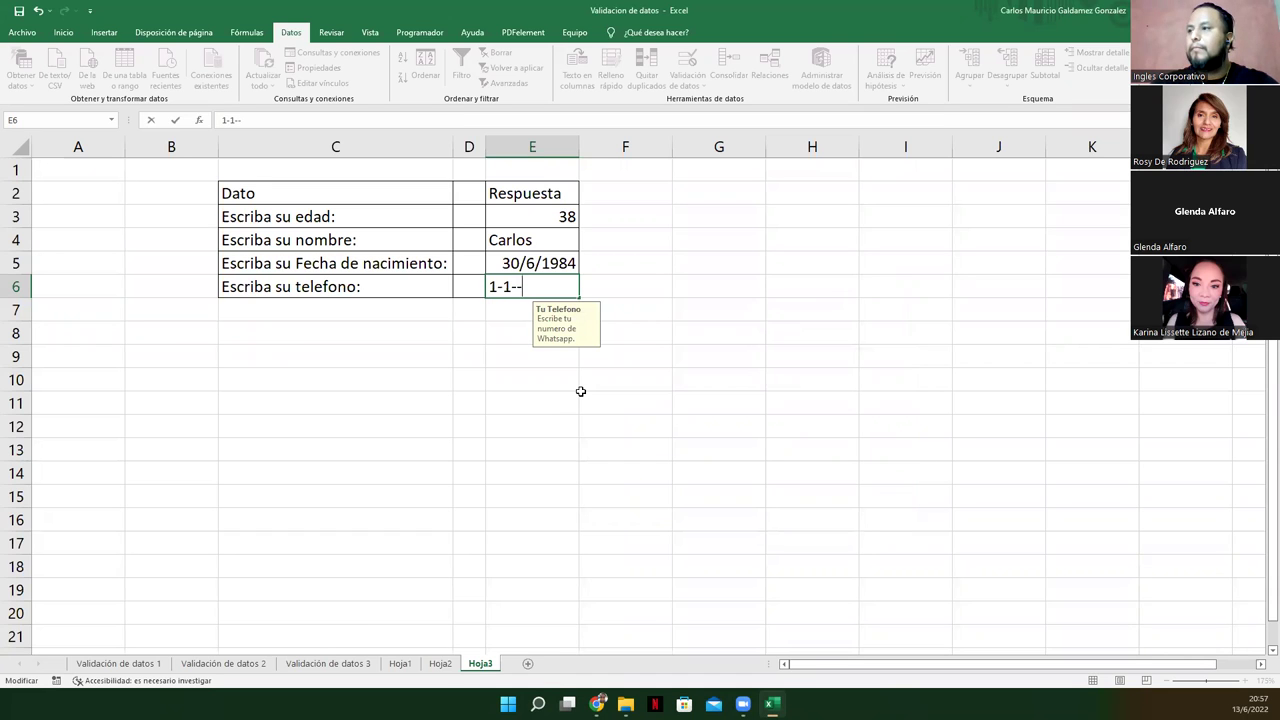
key("BackSpace")
type("44")
key("Return")
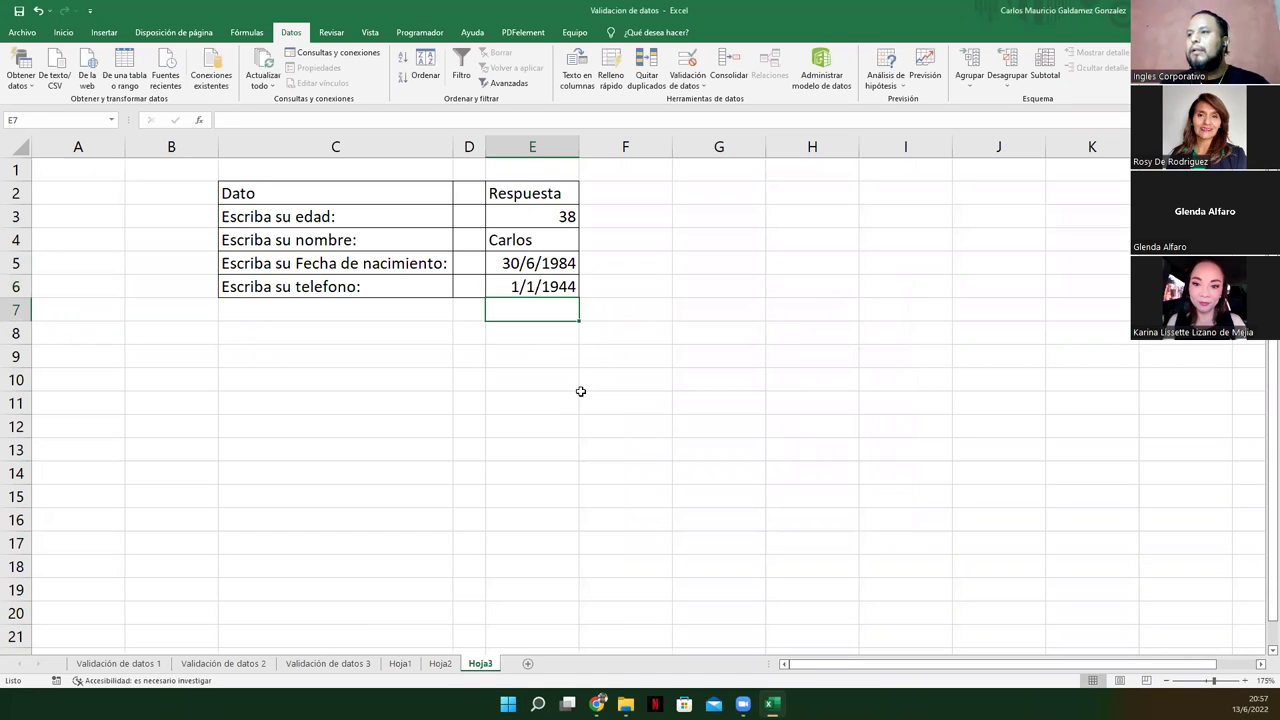
Step: Clear the date from the phone cell E6 and enter an eight-digit phone number instead
left_click(527, 294)
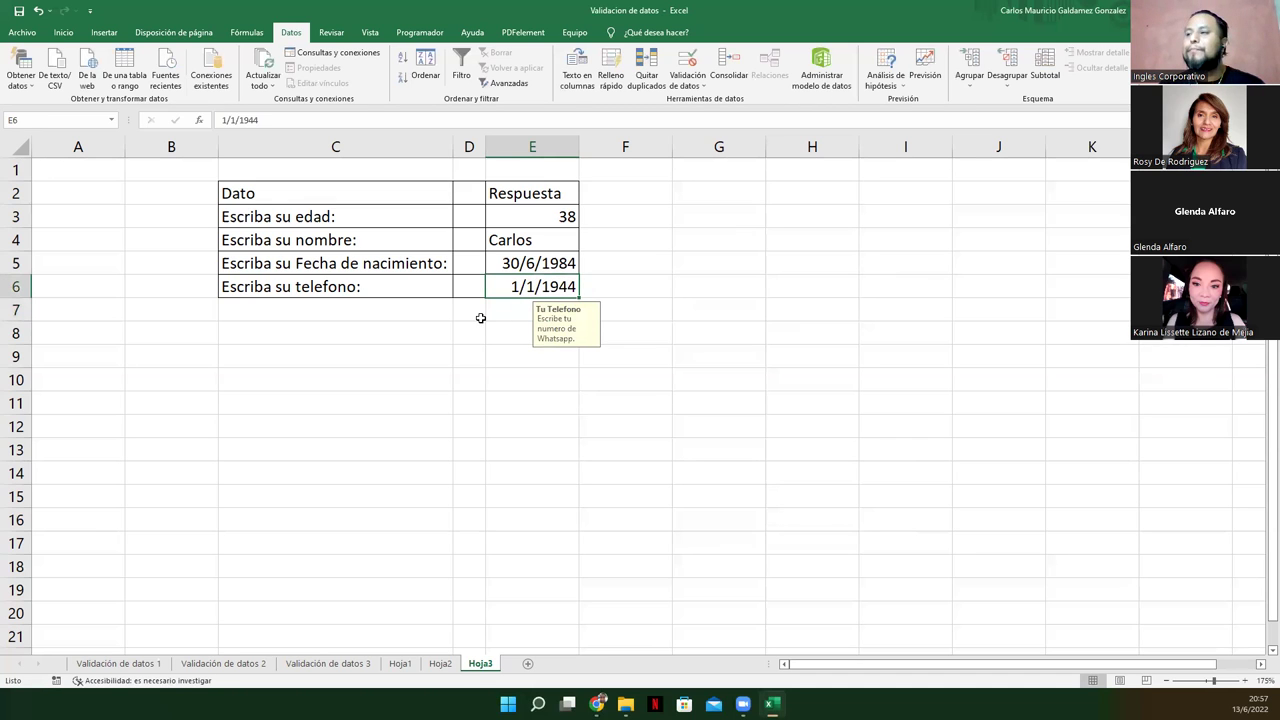
key("Delete")
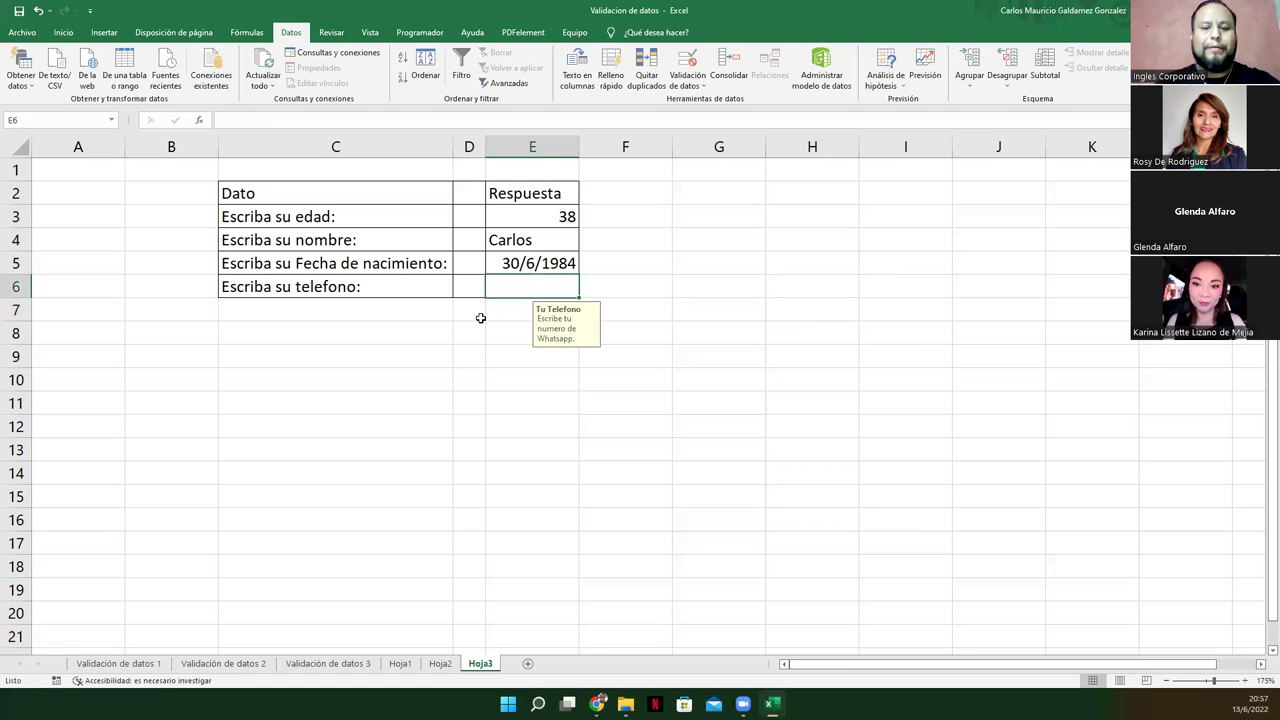
type("45678902")
key("Return")
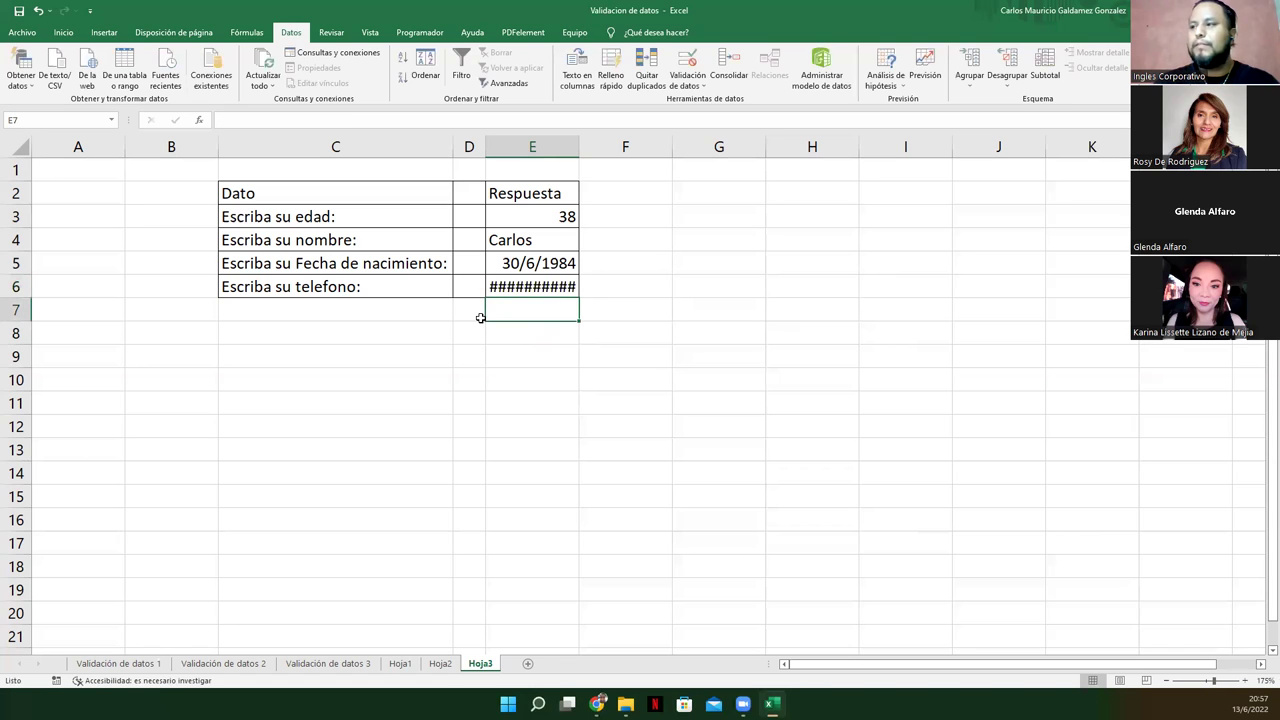
Step: Narrow column E slightly and set the number format of the phone cell E6 to General
left_click_drag(578, 147, 568, 147)
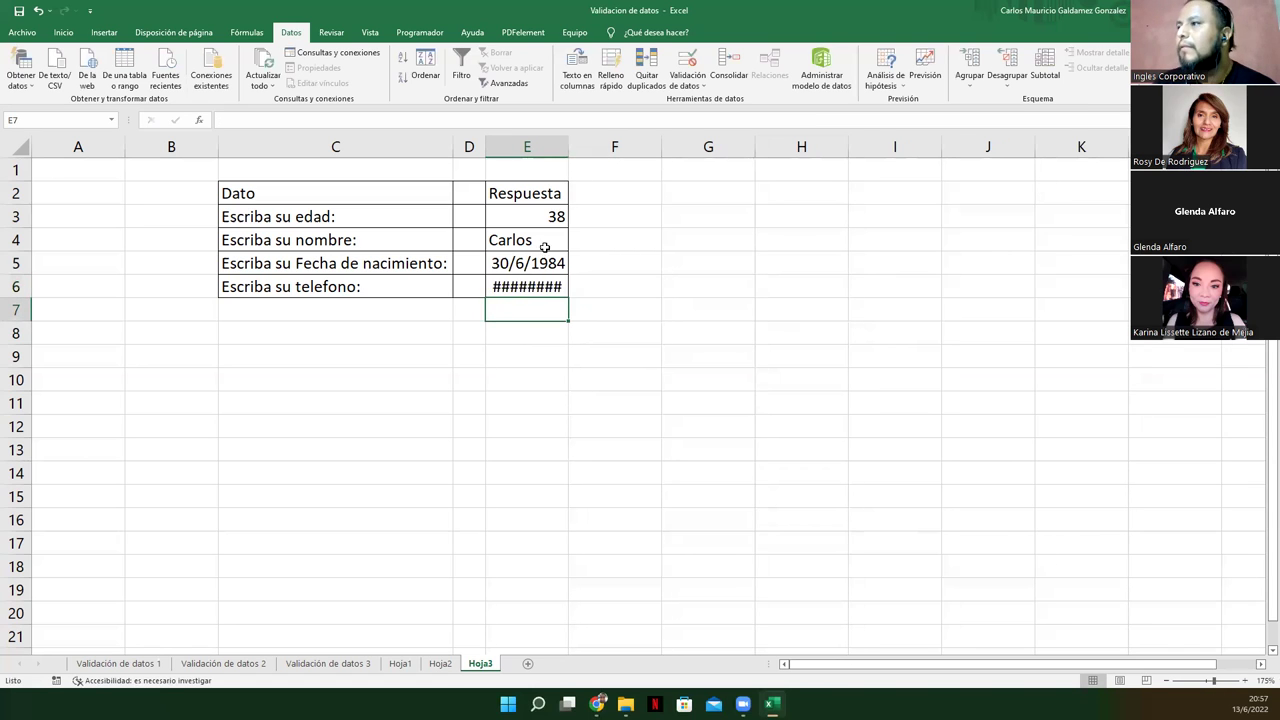
left_click(524, 285)
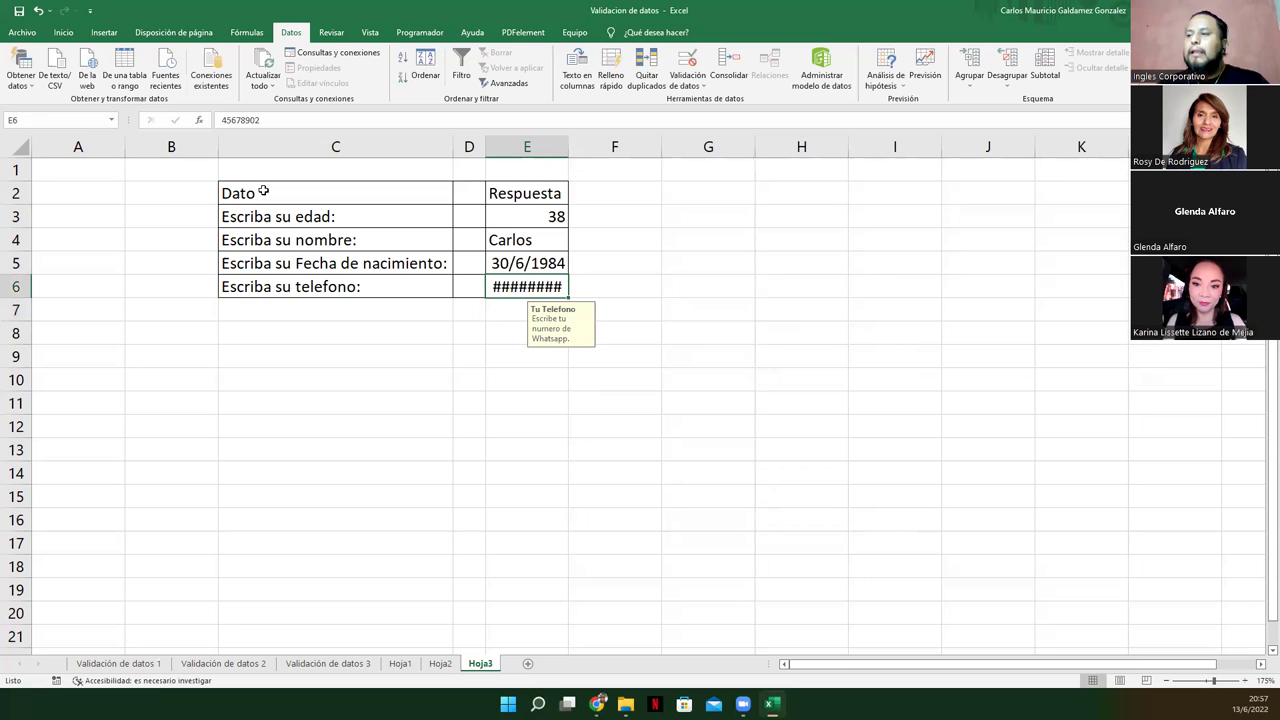
left_click(63, 35)
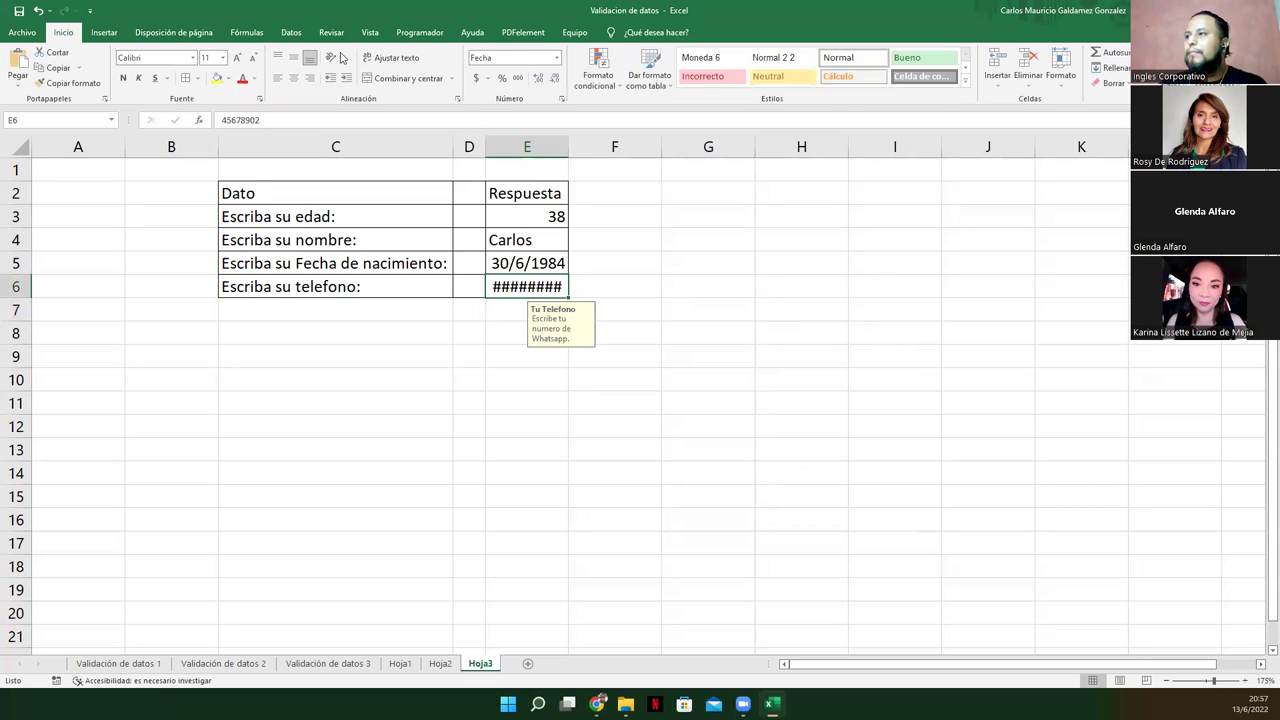
left_click(560, 60)
left_click(540, 77)
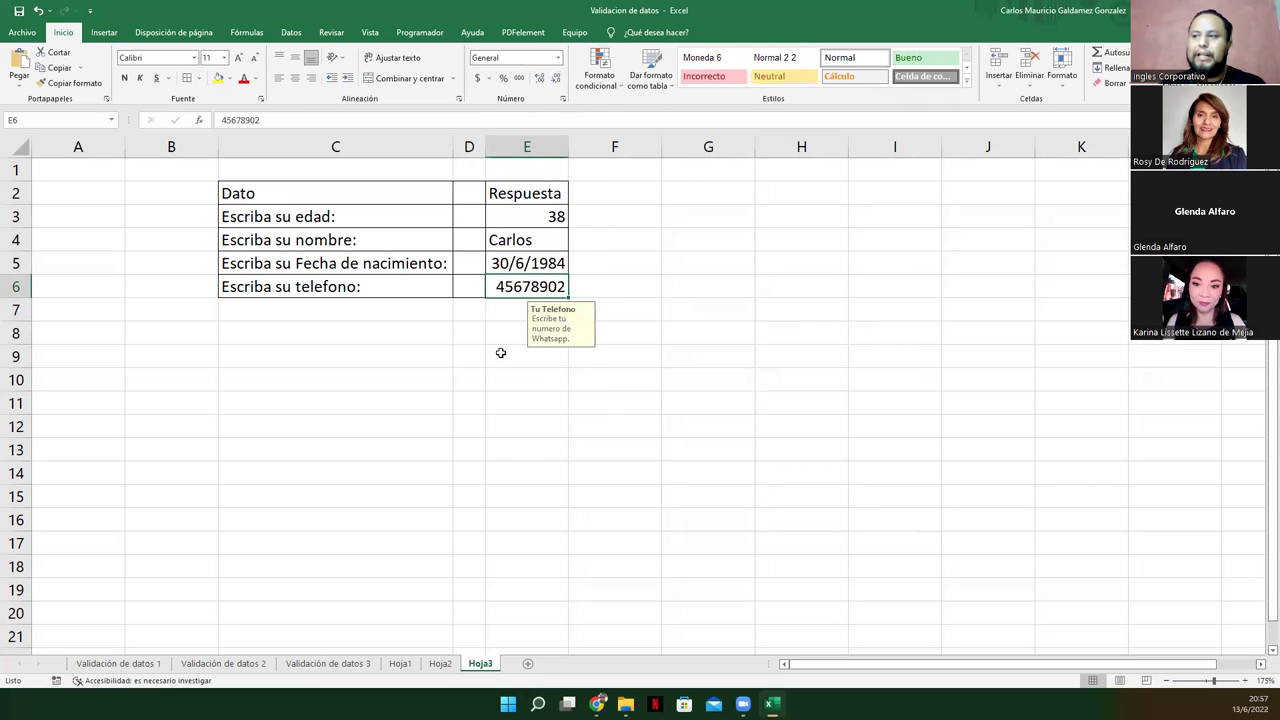
Step: Test the E6 validation by inserting an extra digit into the phone number, and discard the edit
double_click(555, 287)
type("9")
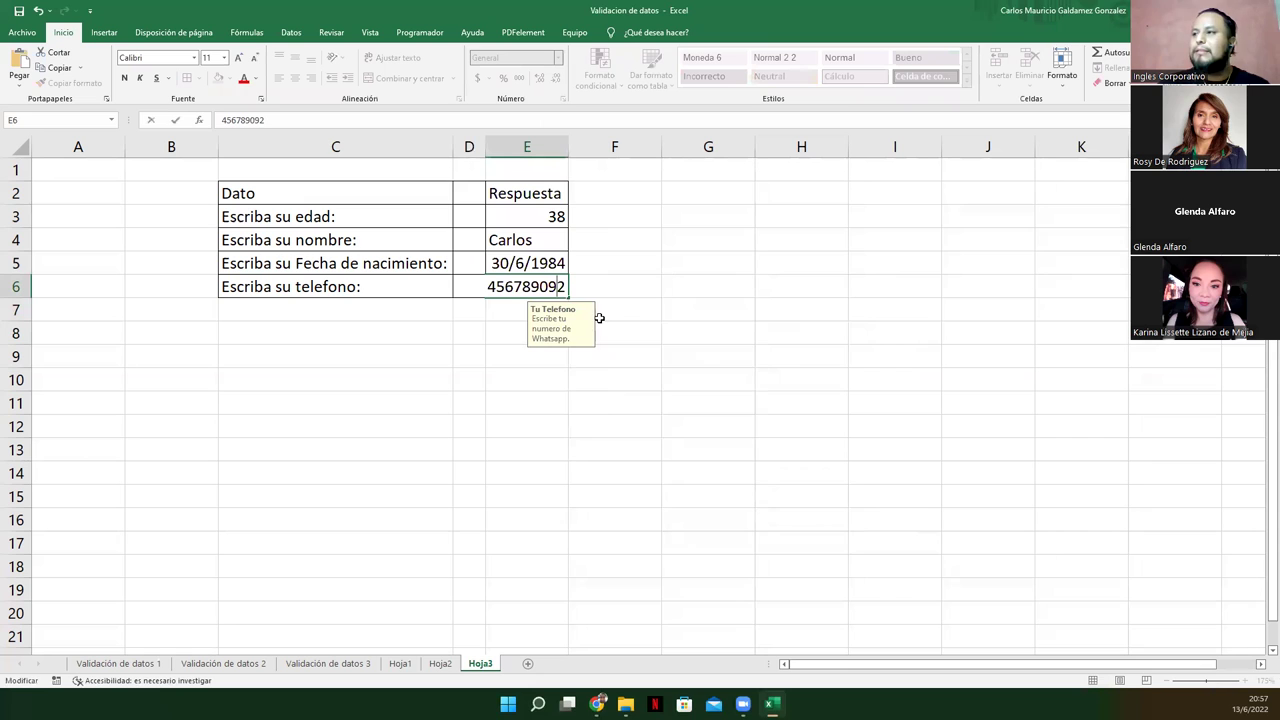
key("Return")
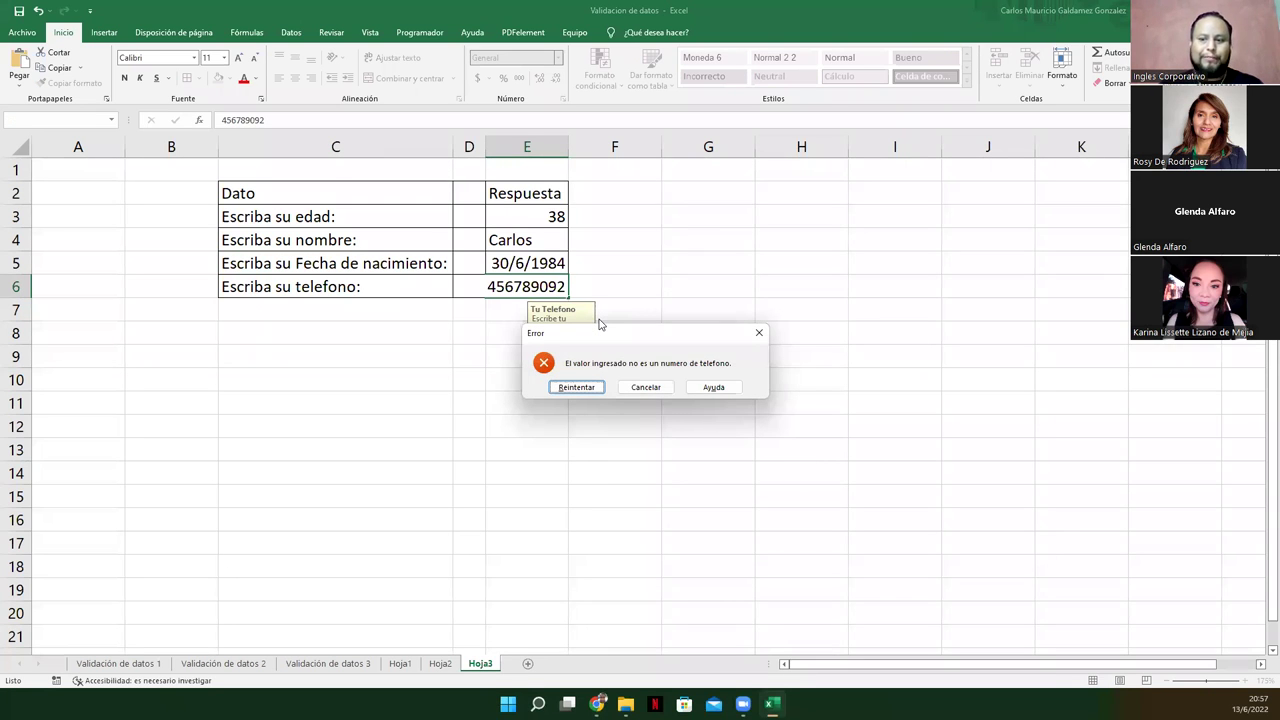
key("Return")
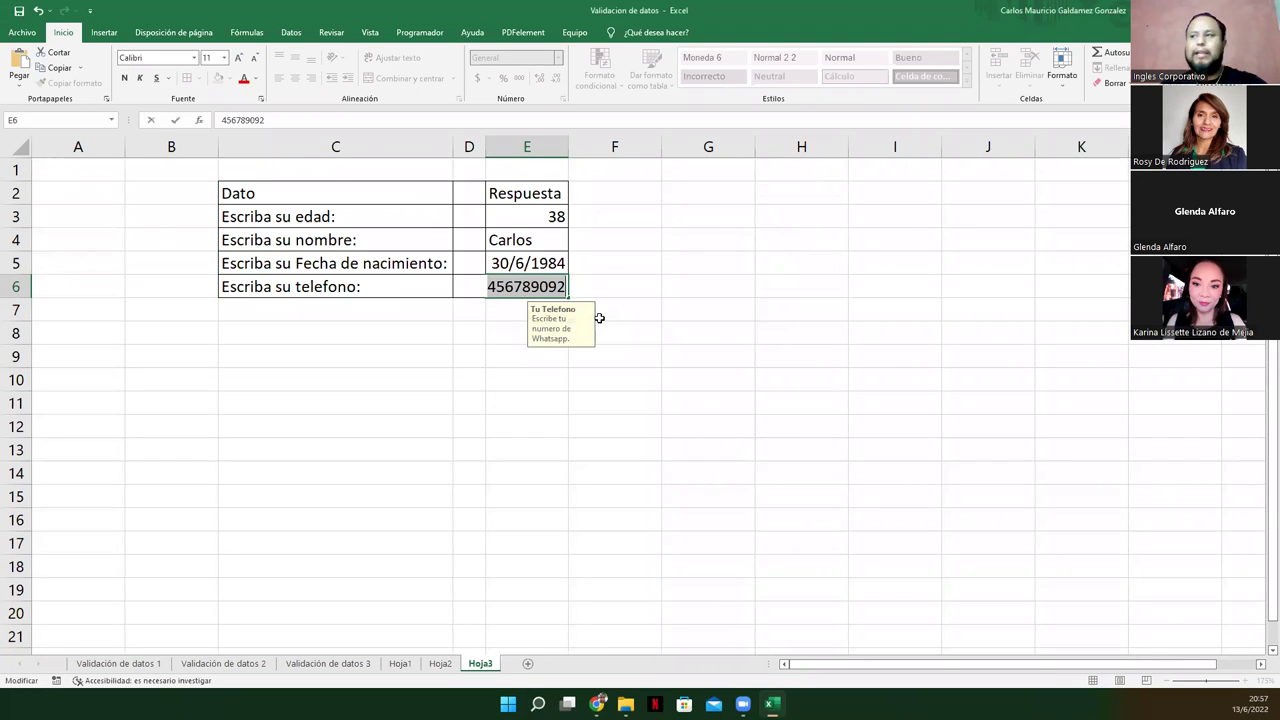
key("Escape")
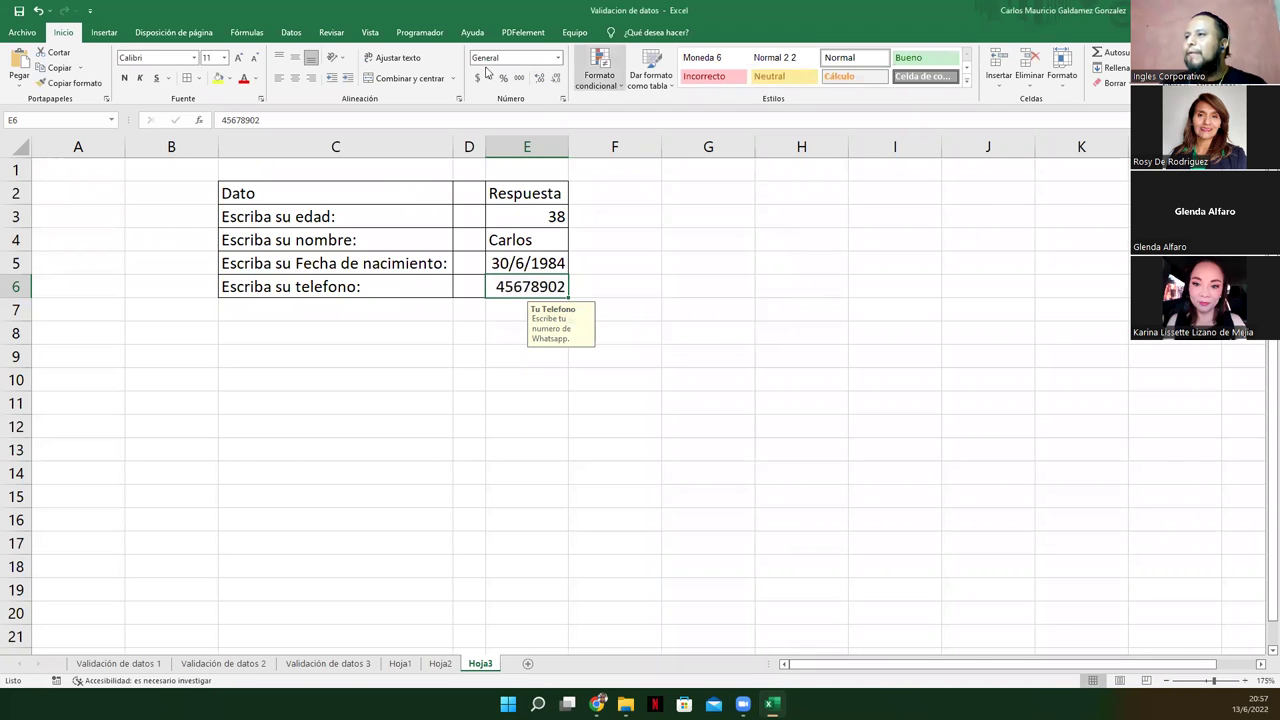
Step: Try a custom (Personalizada) data validation on the phone cell E6 with the formula ####-####
left_click(291, 32)
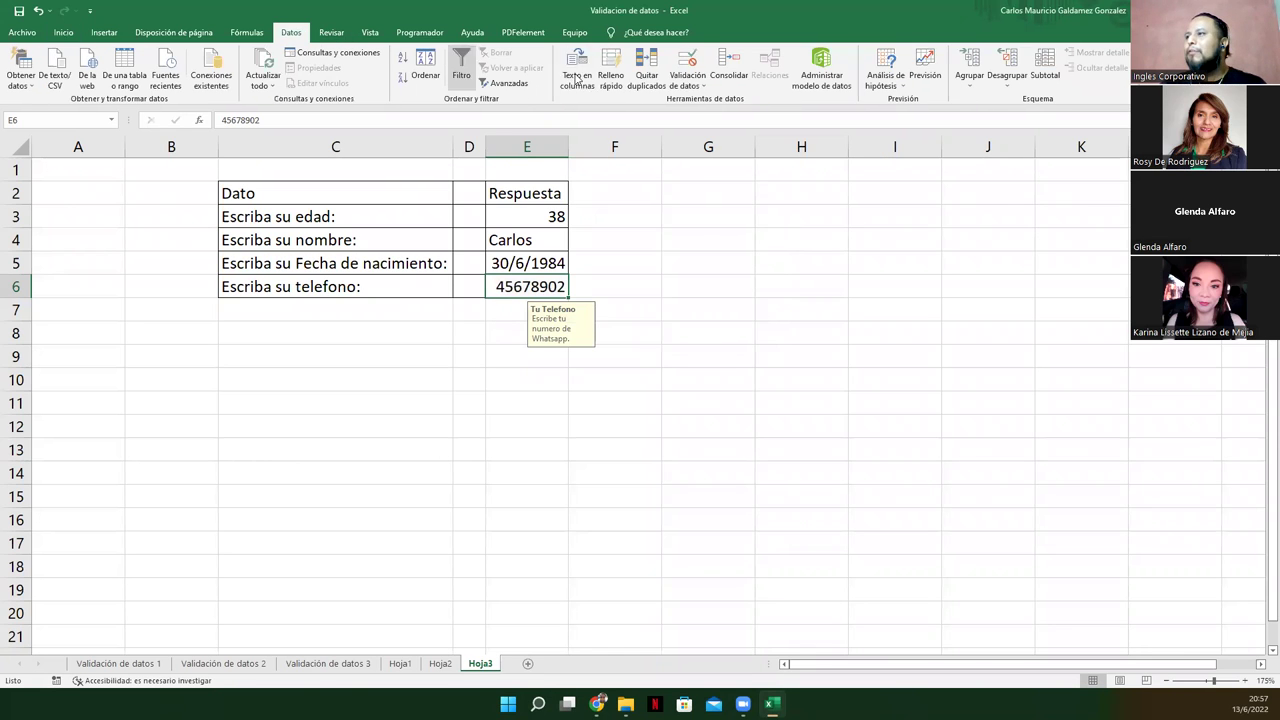
left_click(687, 62)
left_click(640, 319)
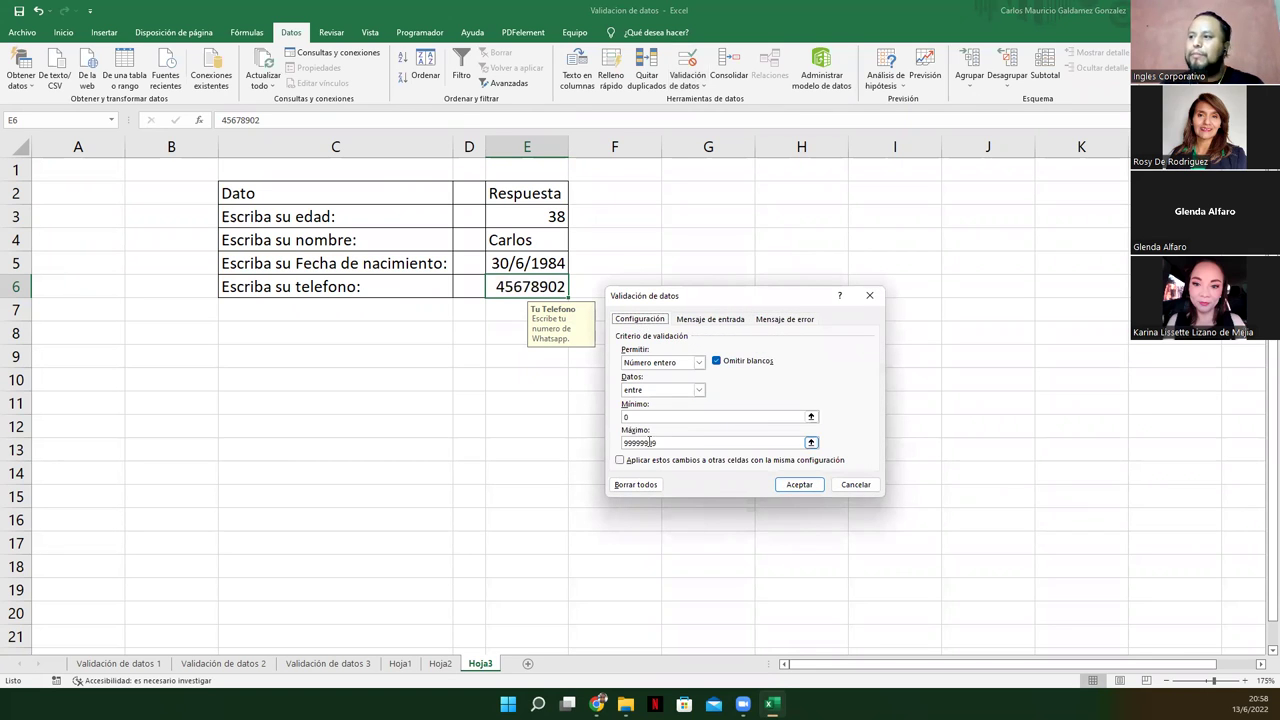
left_click(699, 362)
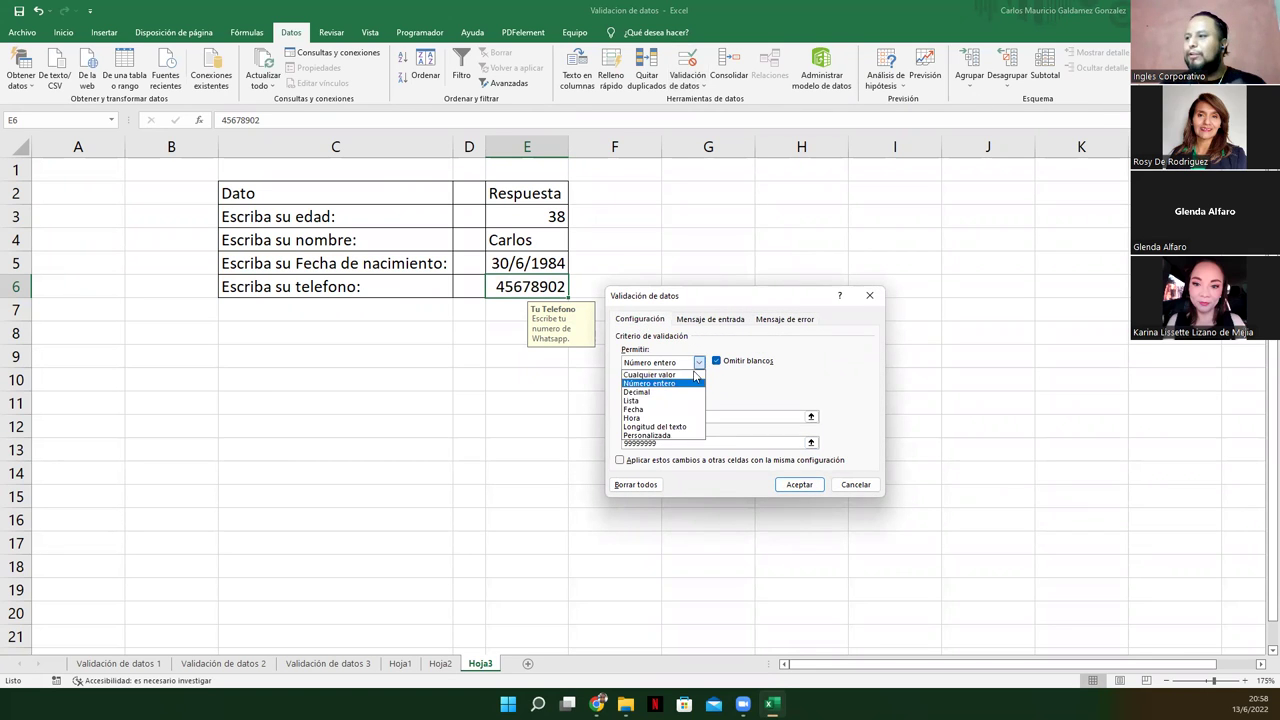
left_click(665, 436)
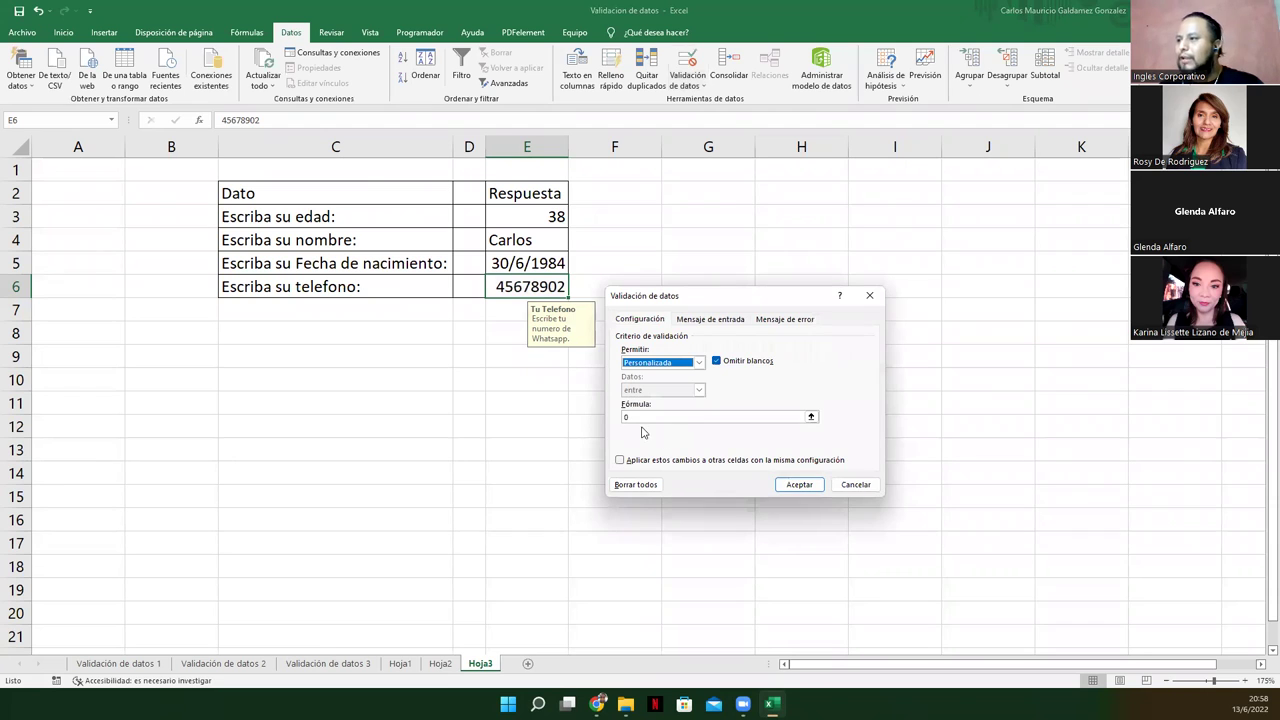
left_click(645, 416)
key("BackSpace")
type("=LAR")
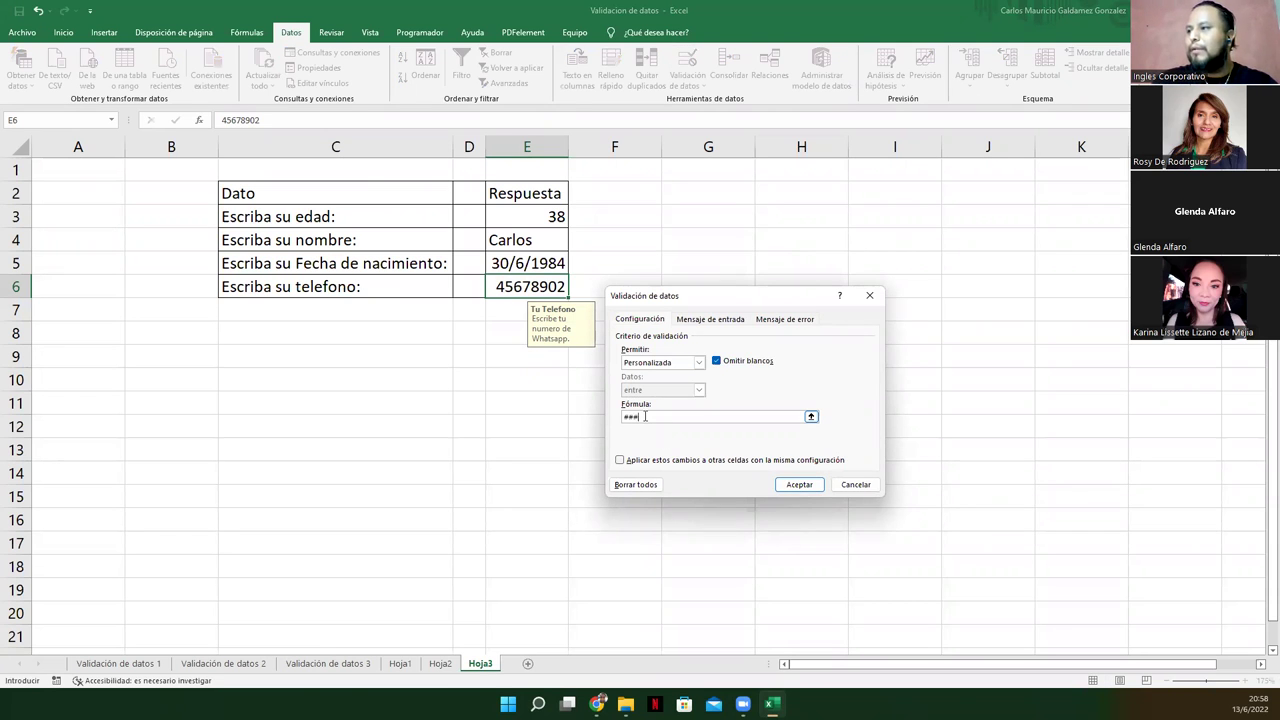
type("GO(")
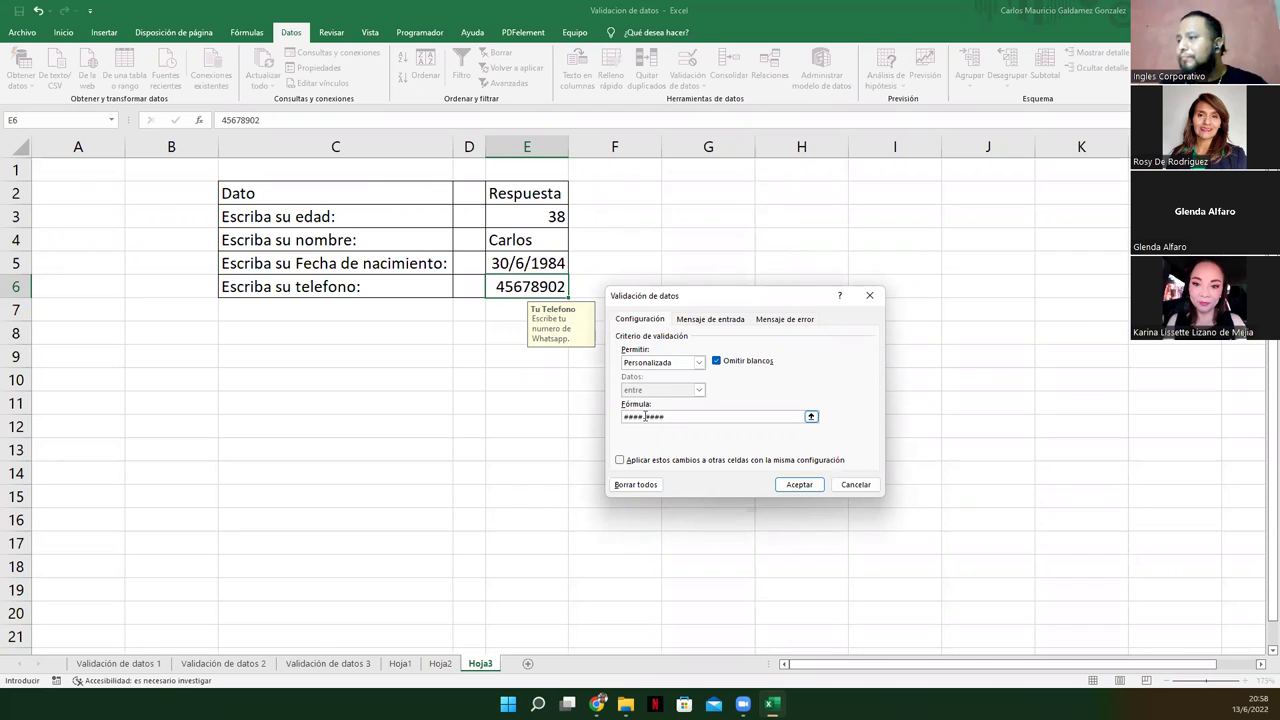
left_click(801, 485)
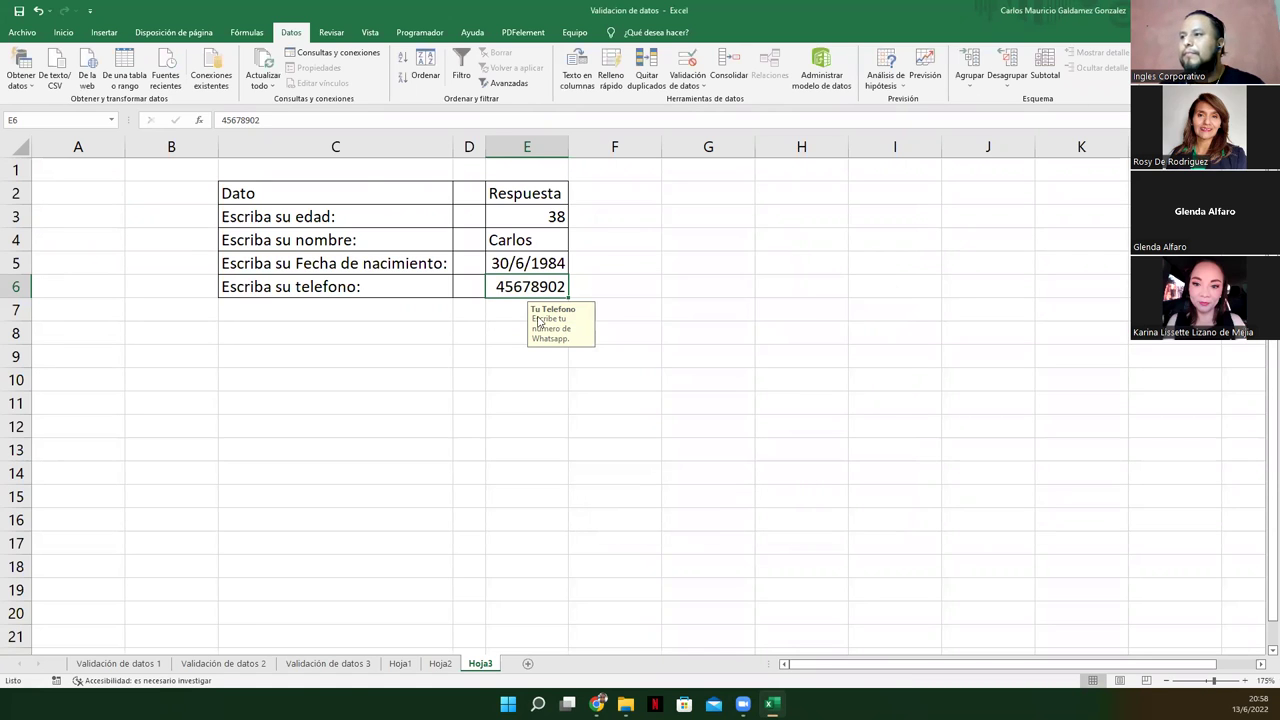
Step: Clear the phone cell E6, test its custom validation with an eight-digit phone number, and discard the entry
key("Delete")
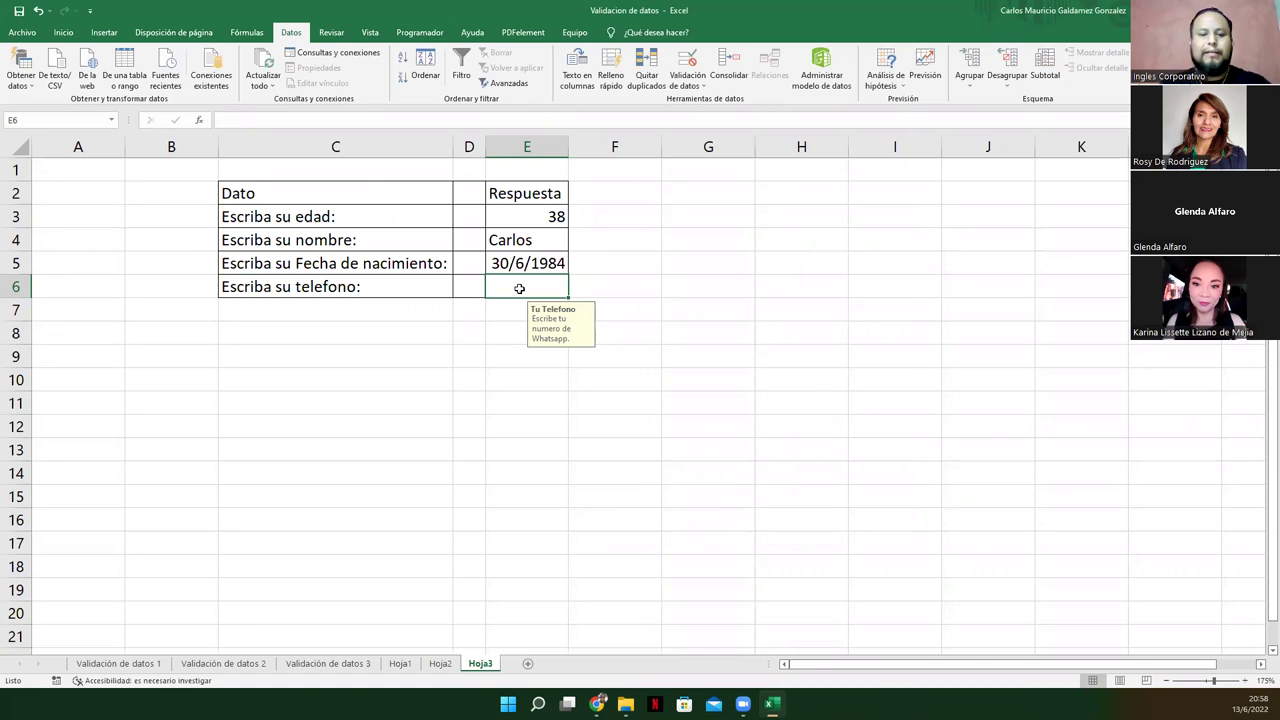
type("78")
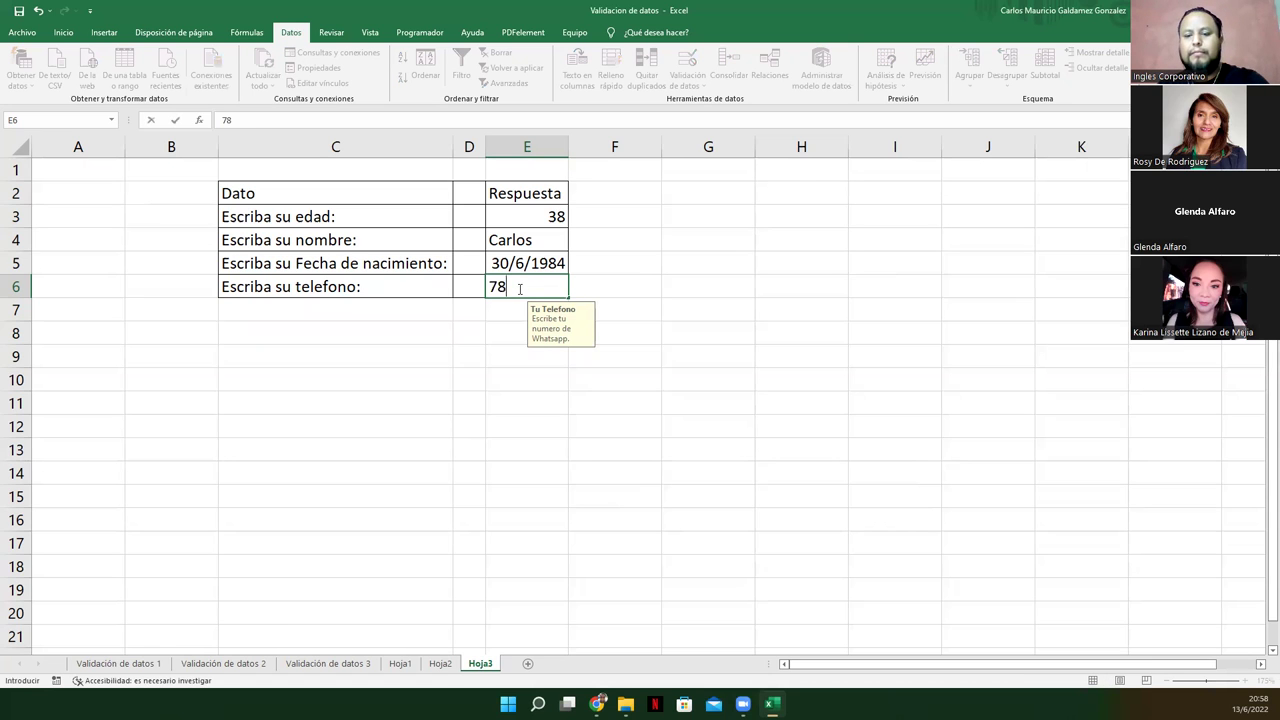
type("080725")
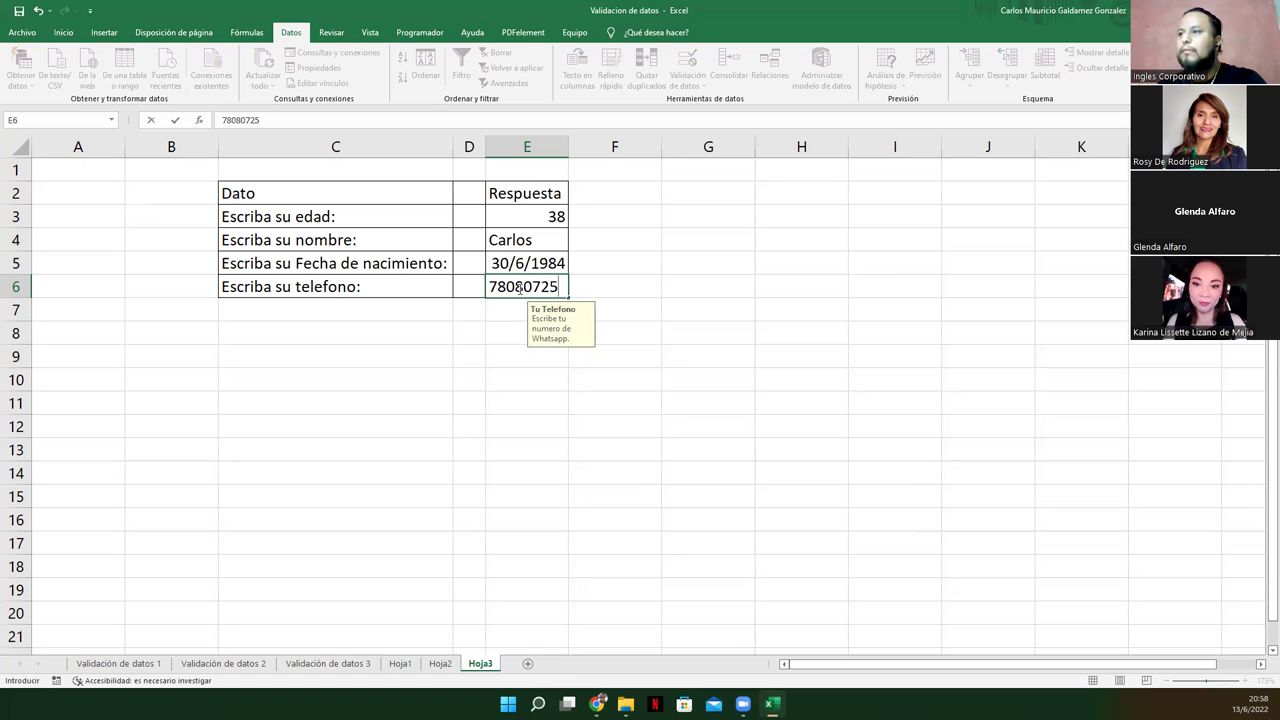
key("Return")
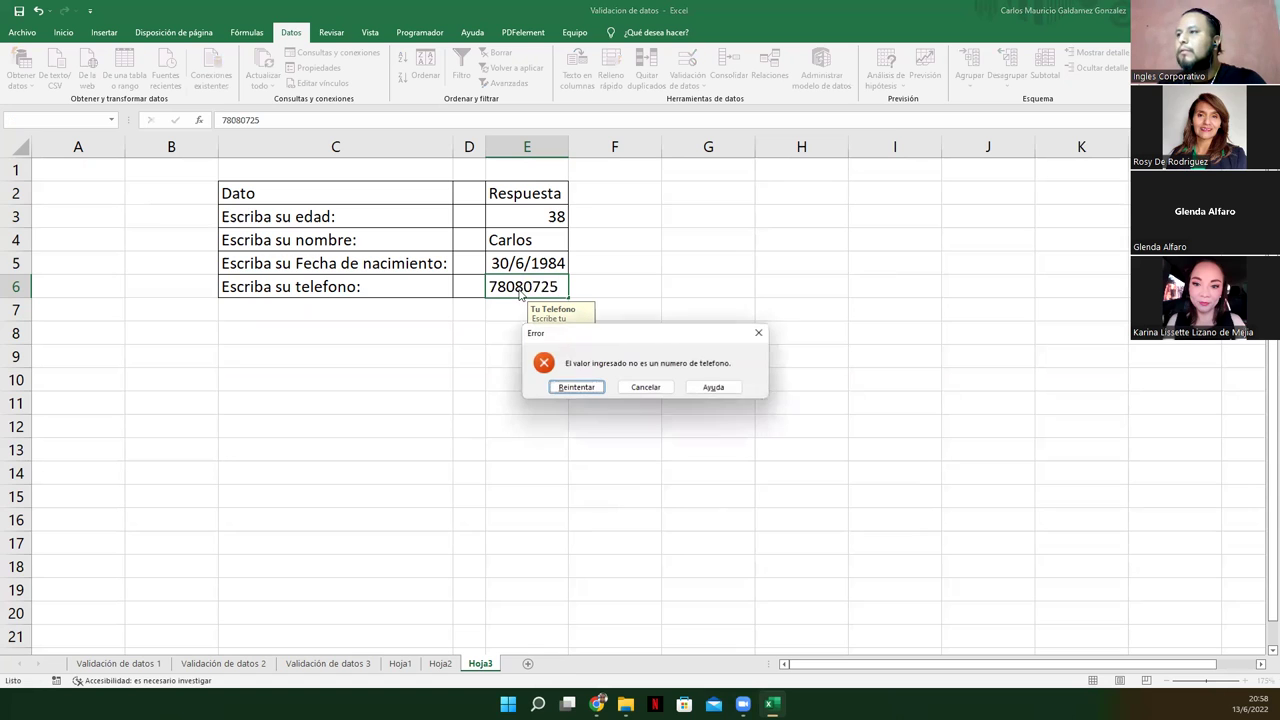
left_click(573, 388)
key("Escape")
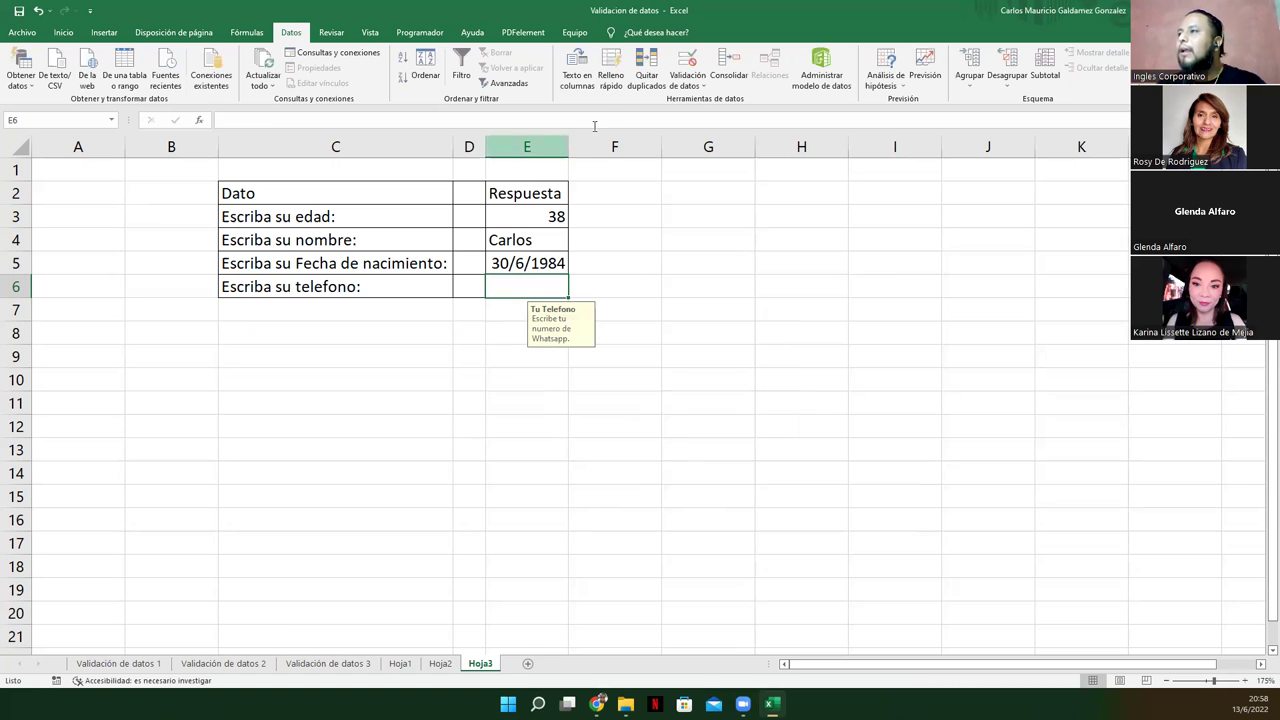
Step: Try to replace the custom validation formula of E6 with @@@@-@@@@
left_click(688, 62)
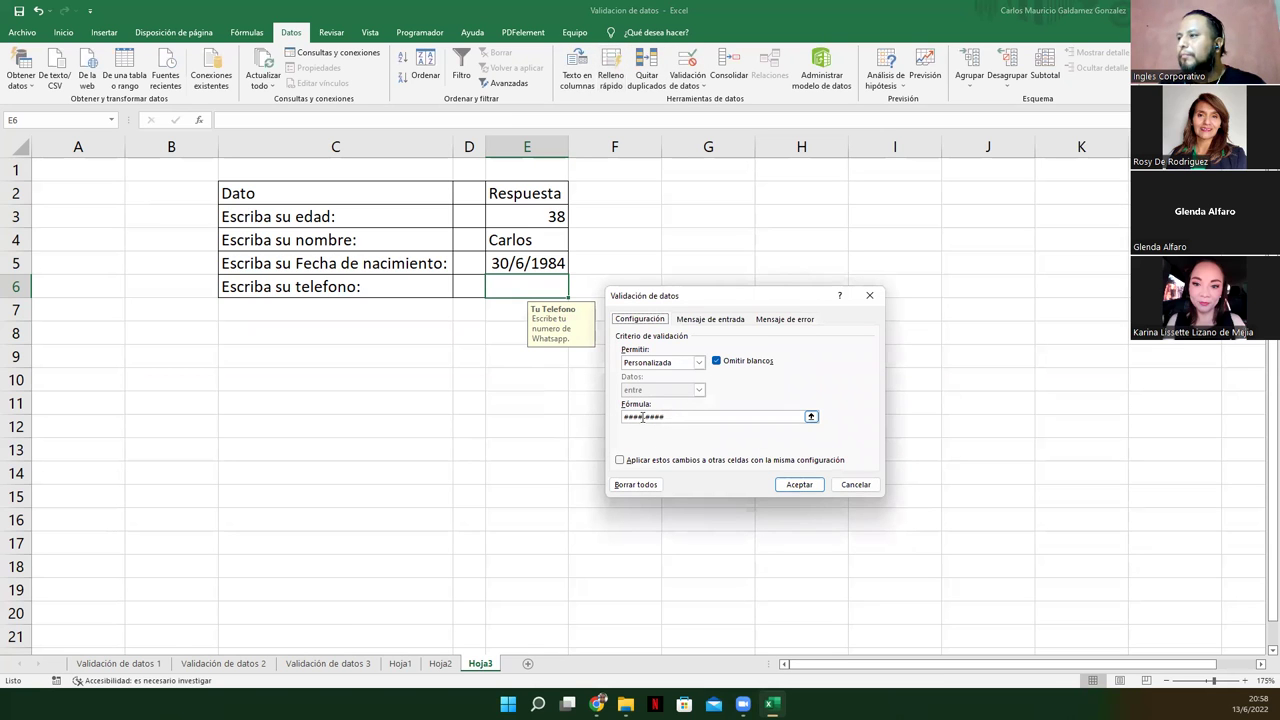
left_click_drag(641, 417, 566, 413)
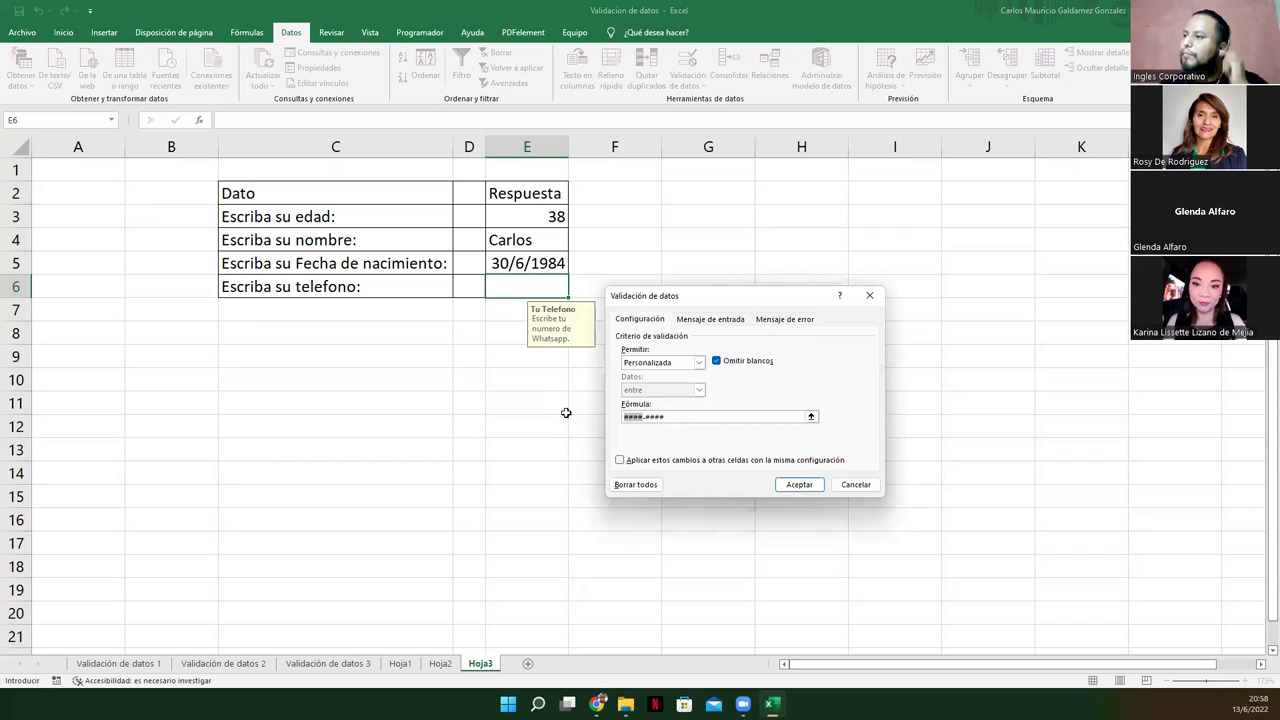
type("@")
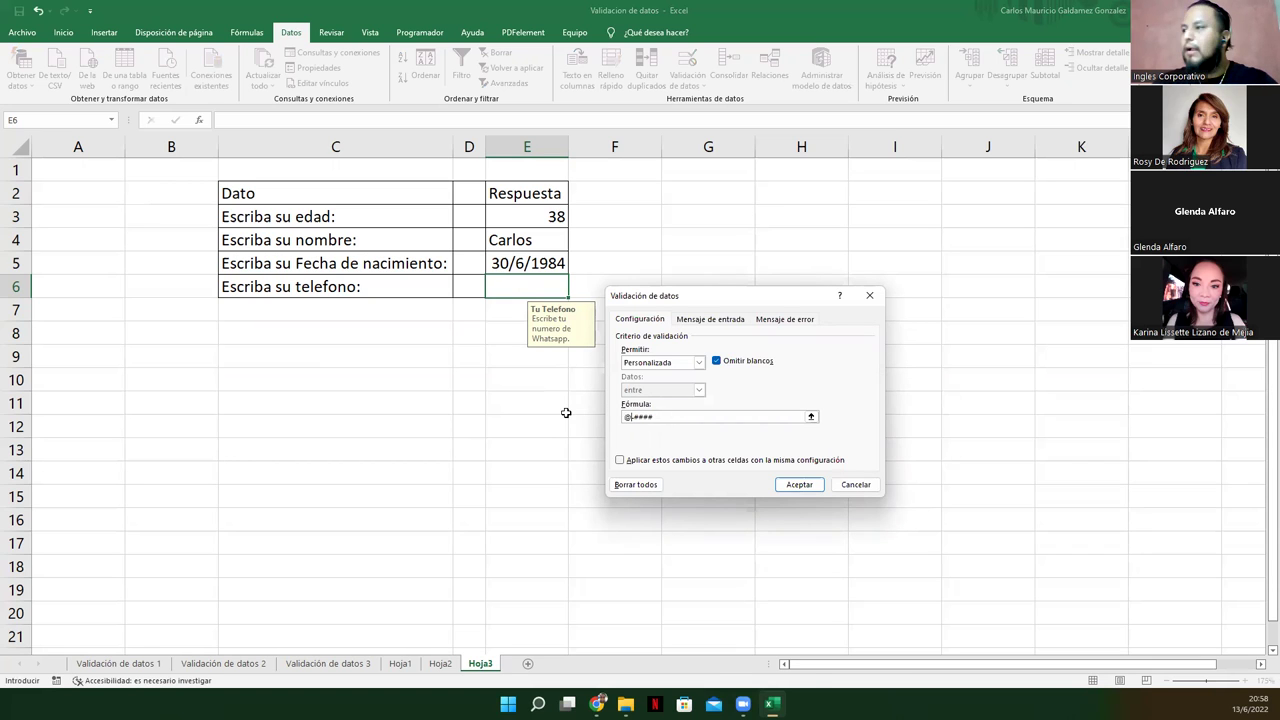
type("@@@")
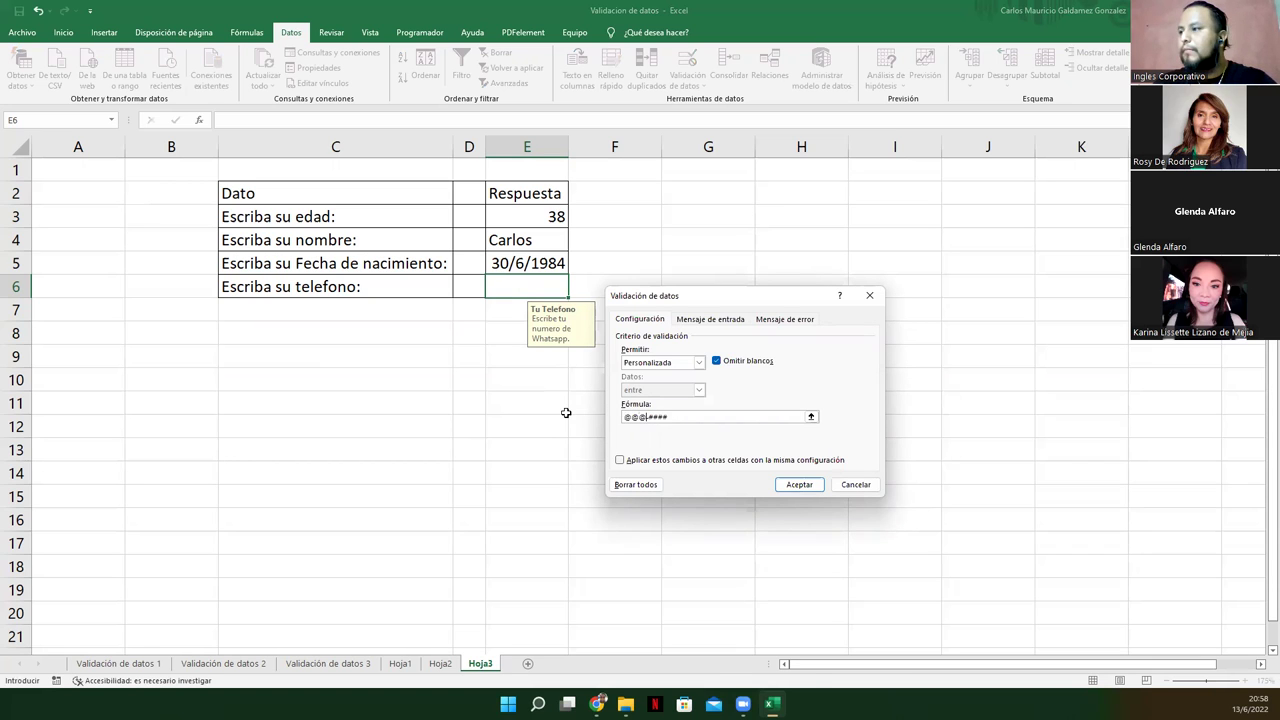
key("Right")
type("@")
key("BackSpace")
key("BackSpace")
key("BackSpace")
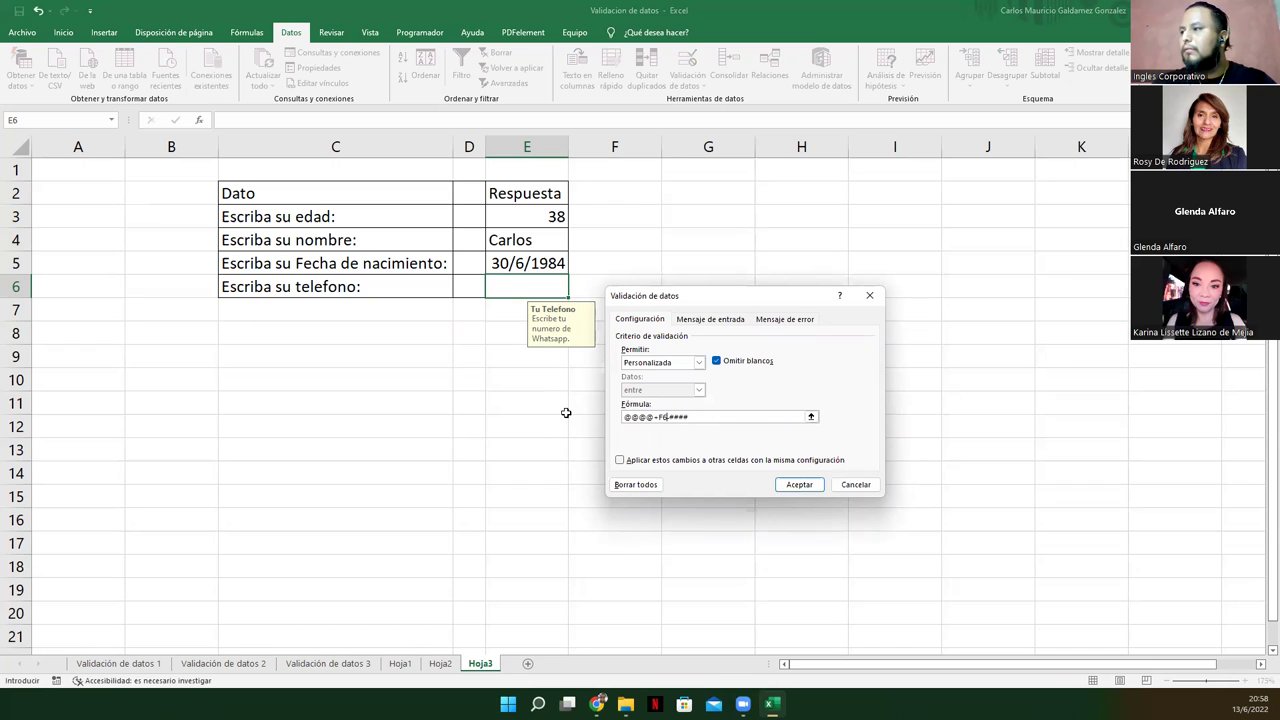
type("@@@@")
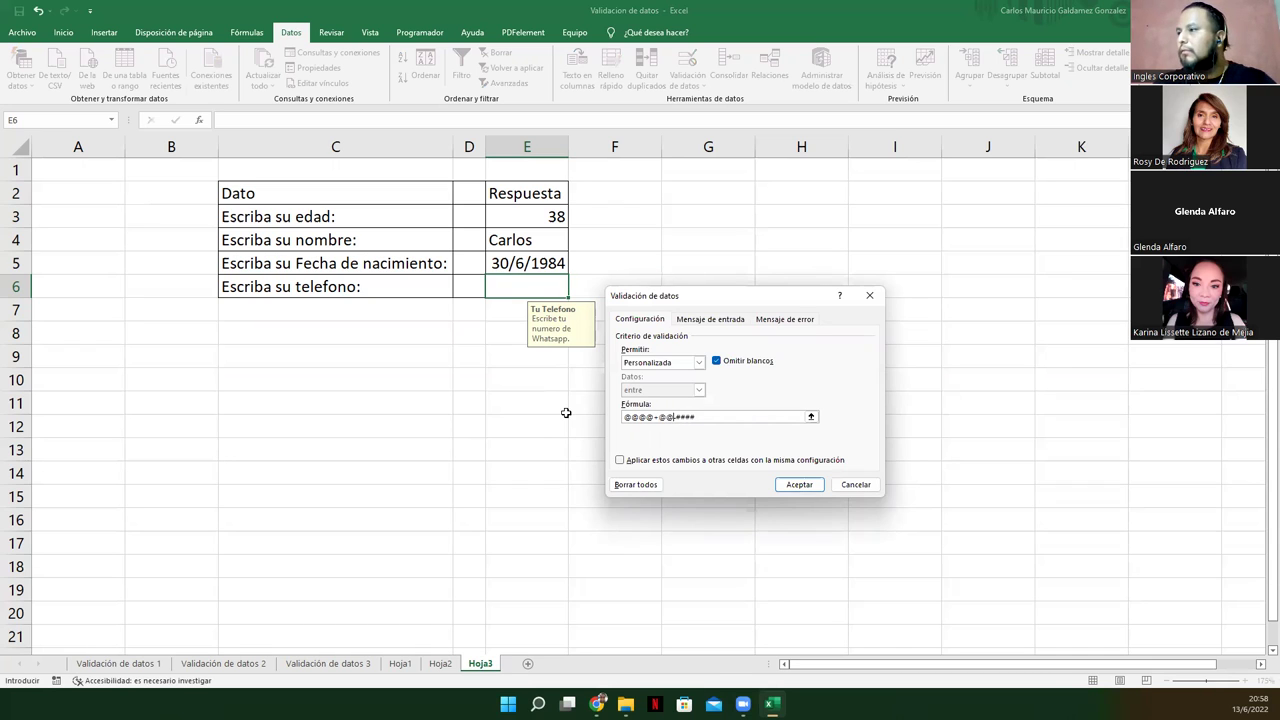
key("Delete")
key("Delete")
key("Delete")
key("Delete")
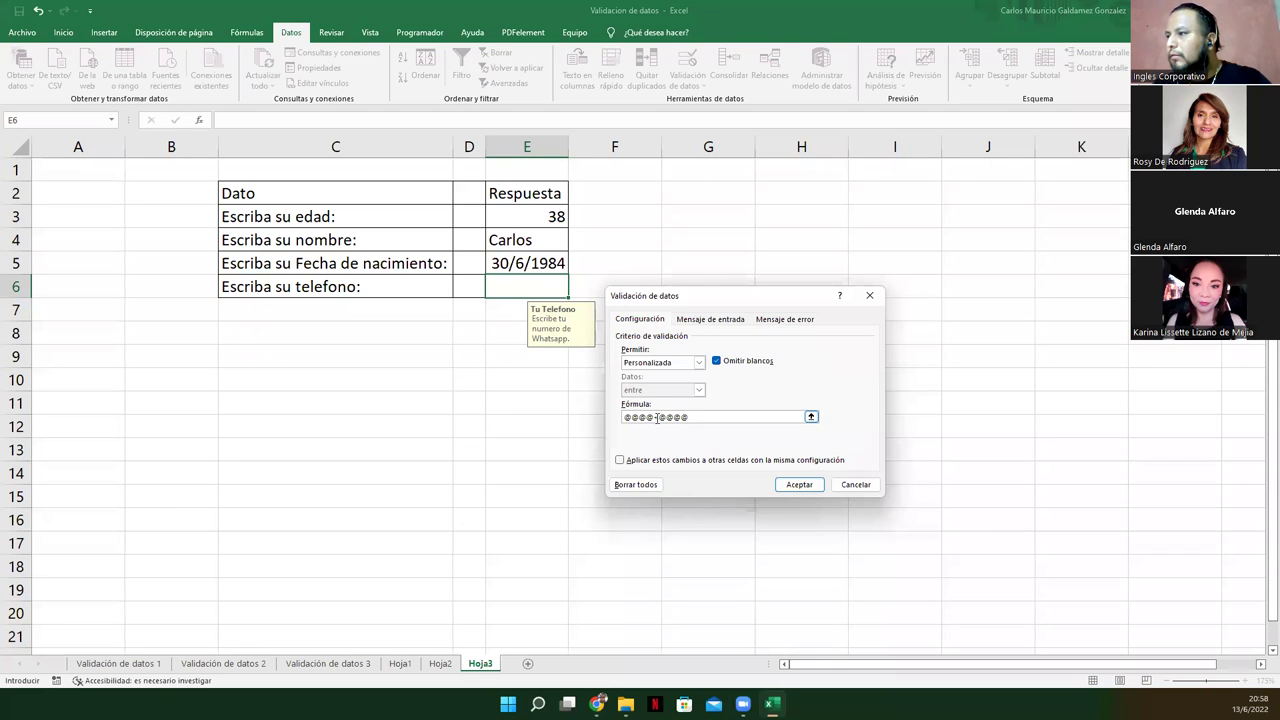
left_click(799, 489)
left_click(688, 421)
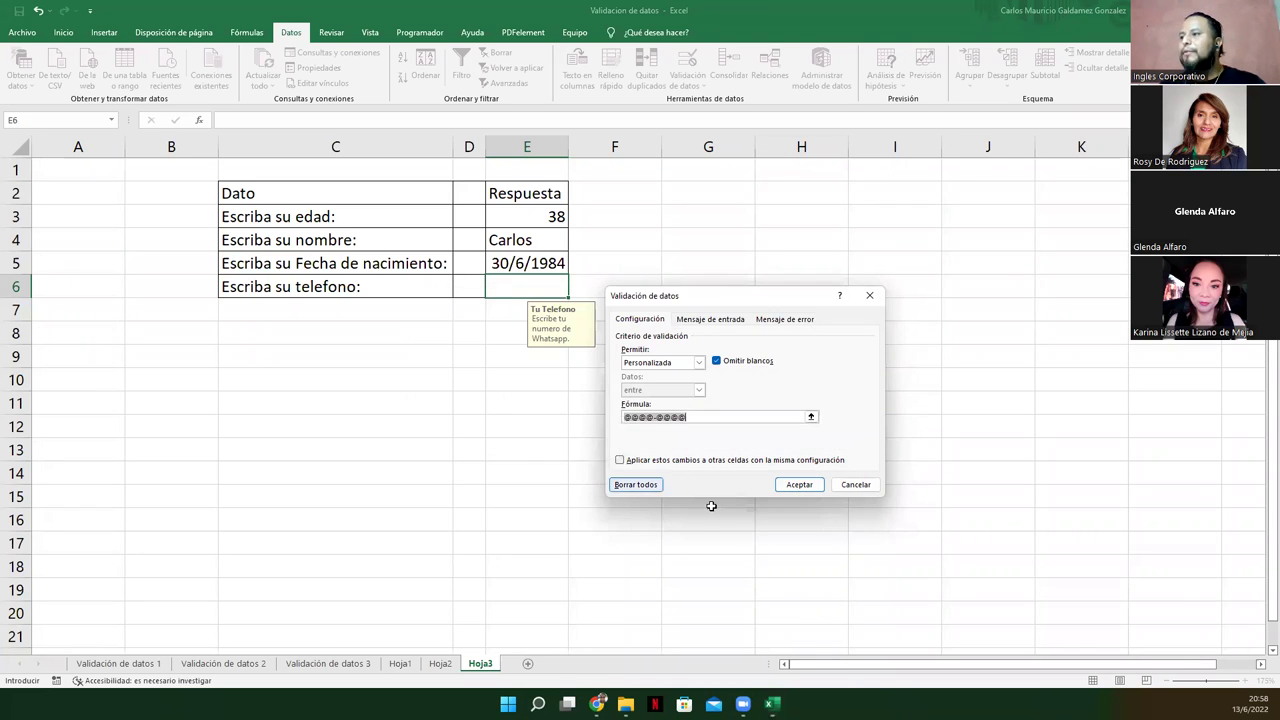
Step: Set the E6 validation to whole numbers (Número entero) between 1 and 99999999
left_click(698, 363)
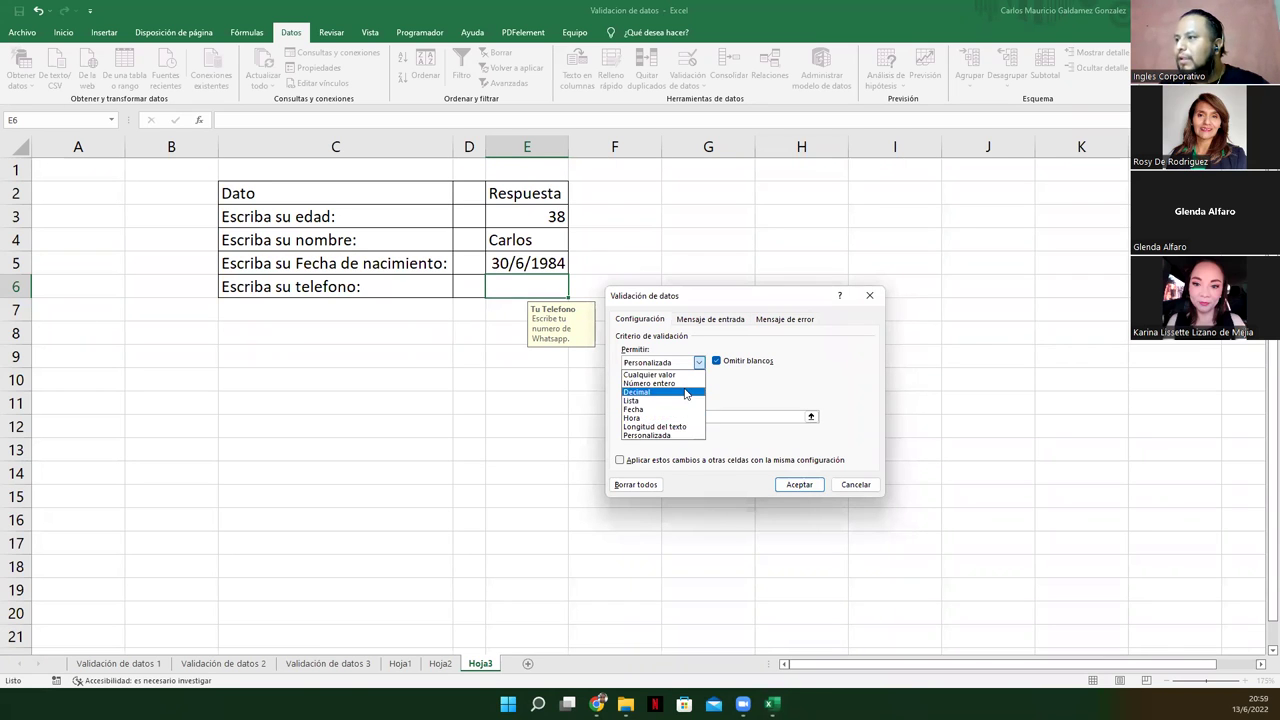
left_click(686, 384)
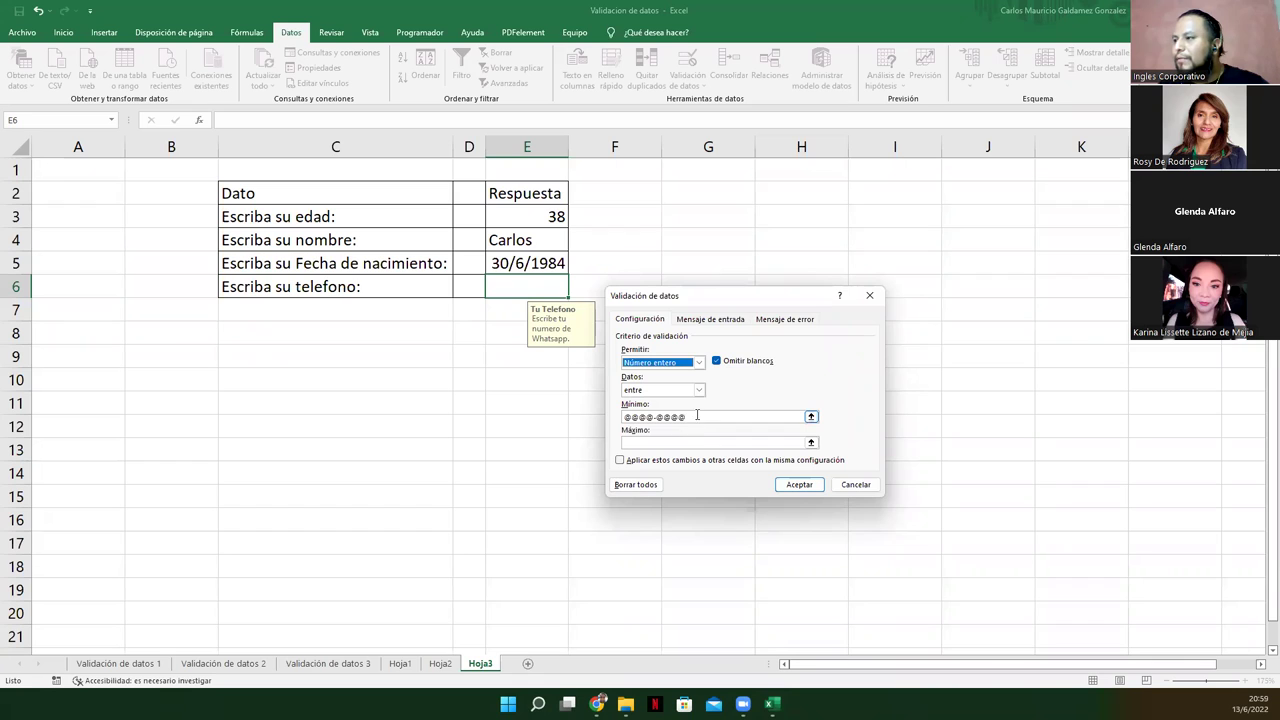
left_click(697, 417)
type("1")
left_click(649, 443)
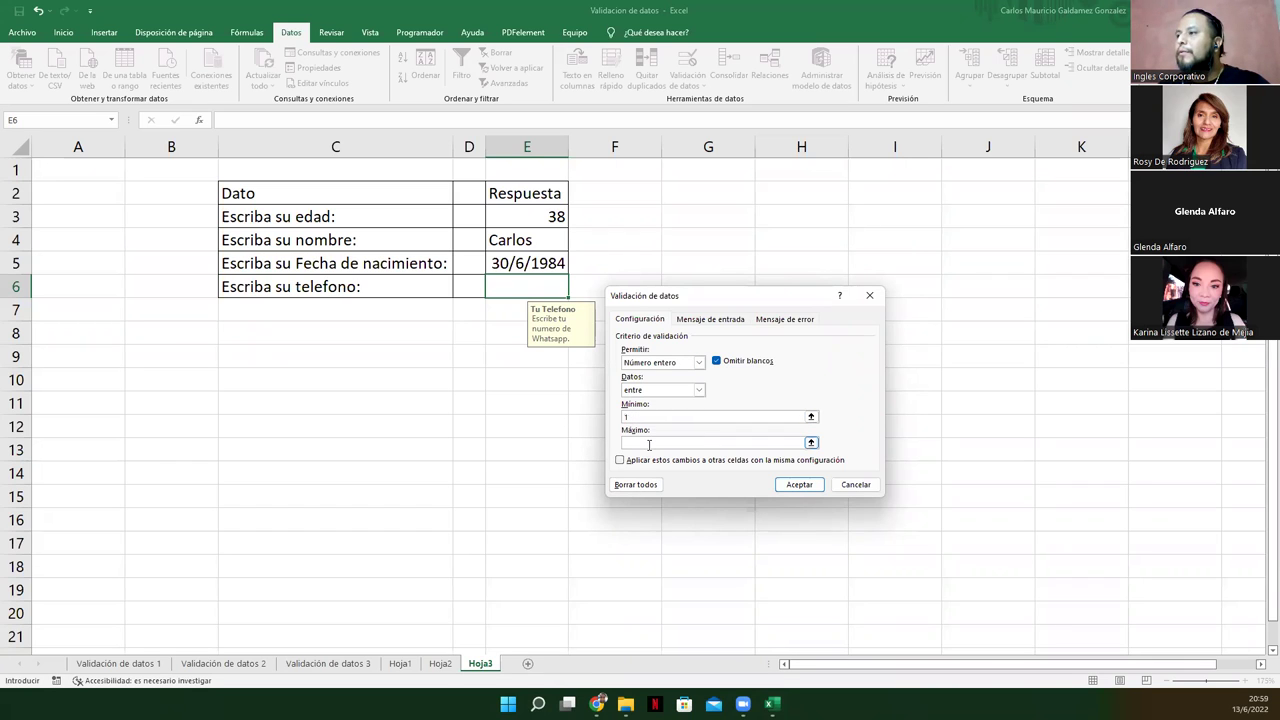
type("99999999")
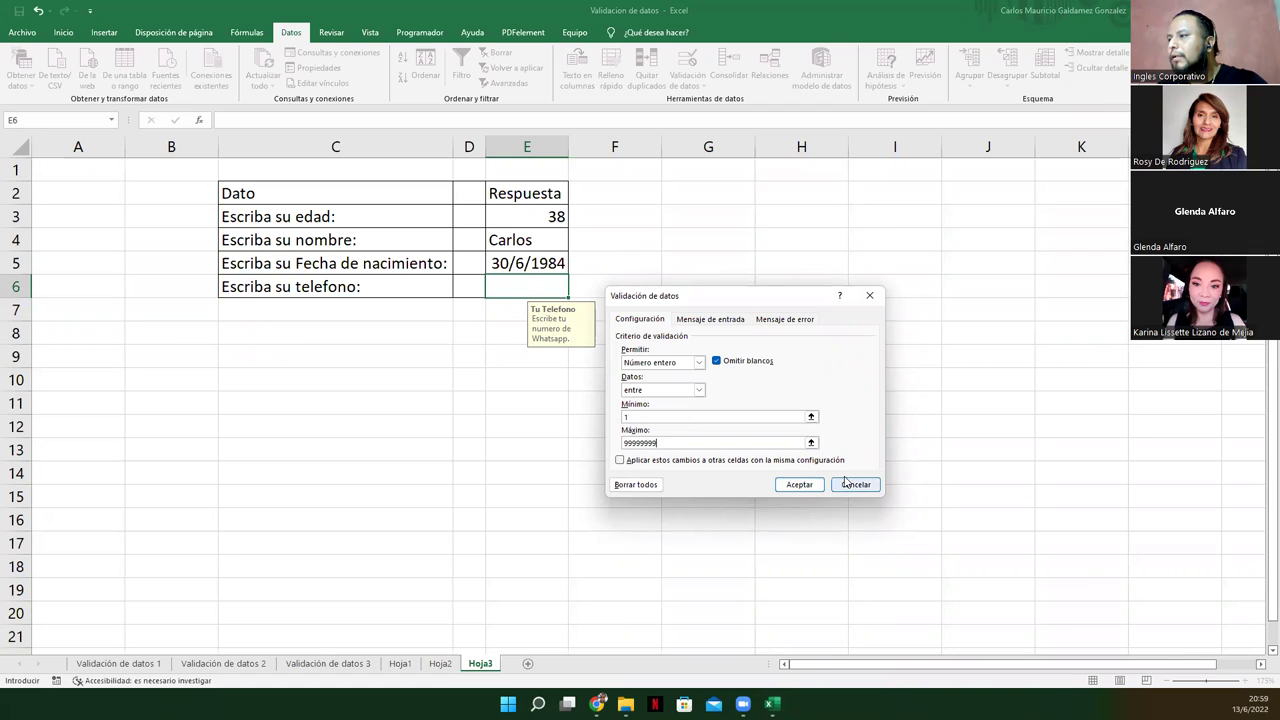
left_click(799, 485)
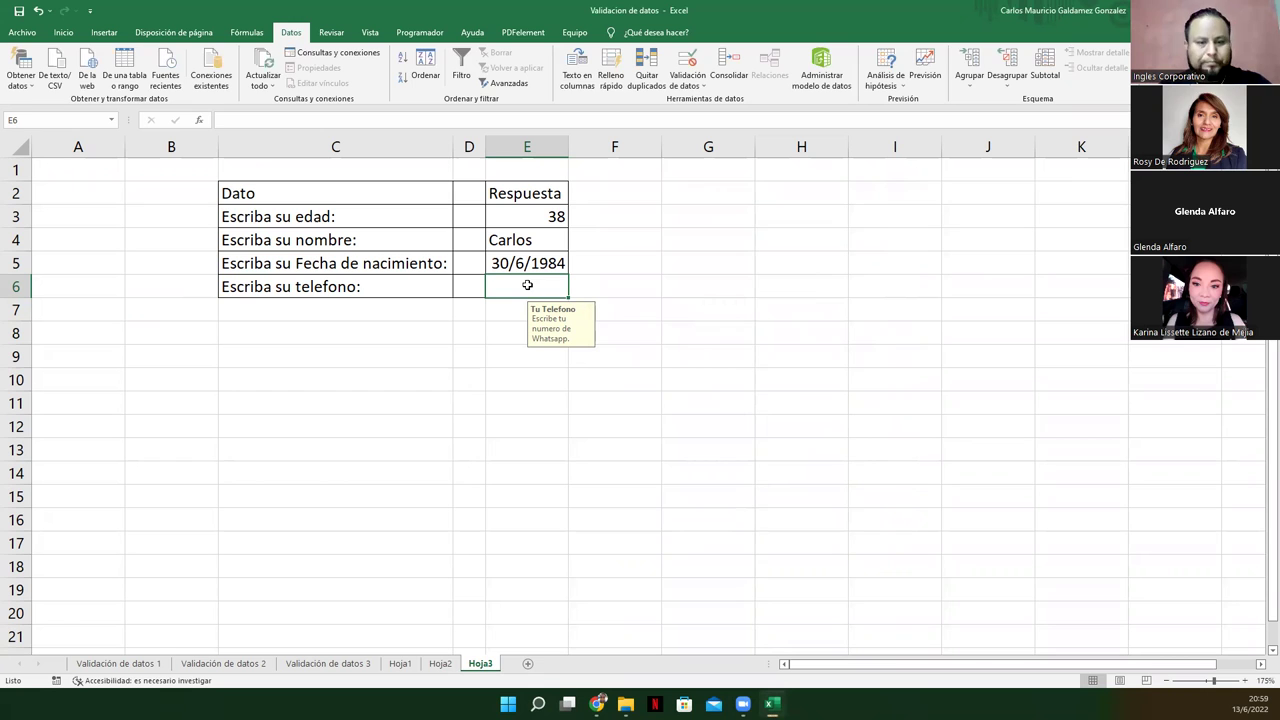
Step: Test the E6 validation with a seven-digit phone number, and insert one more digit to make it eight digits long
type("4567890")
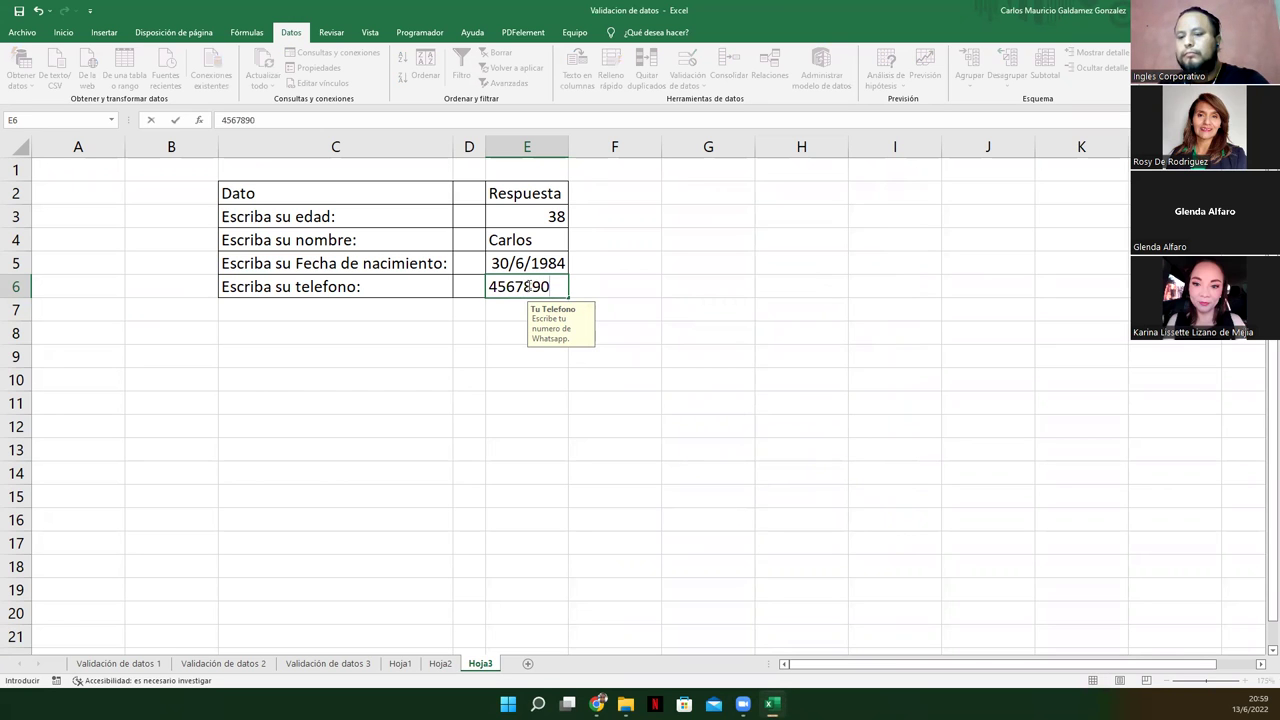
key("Return")
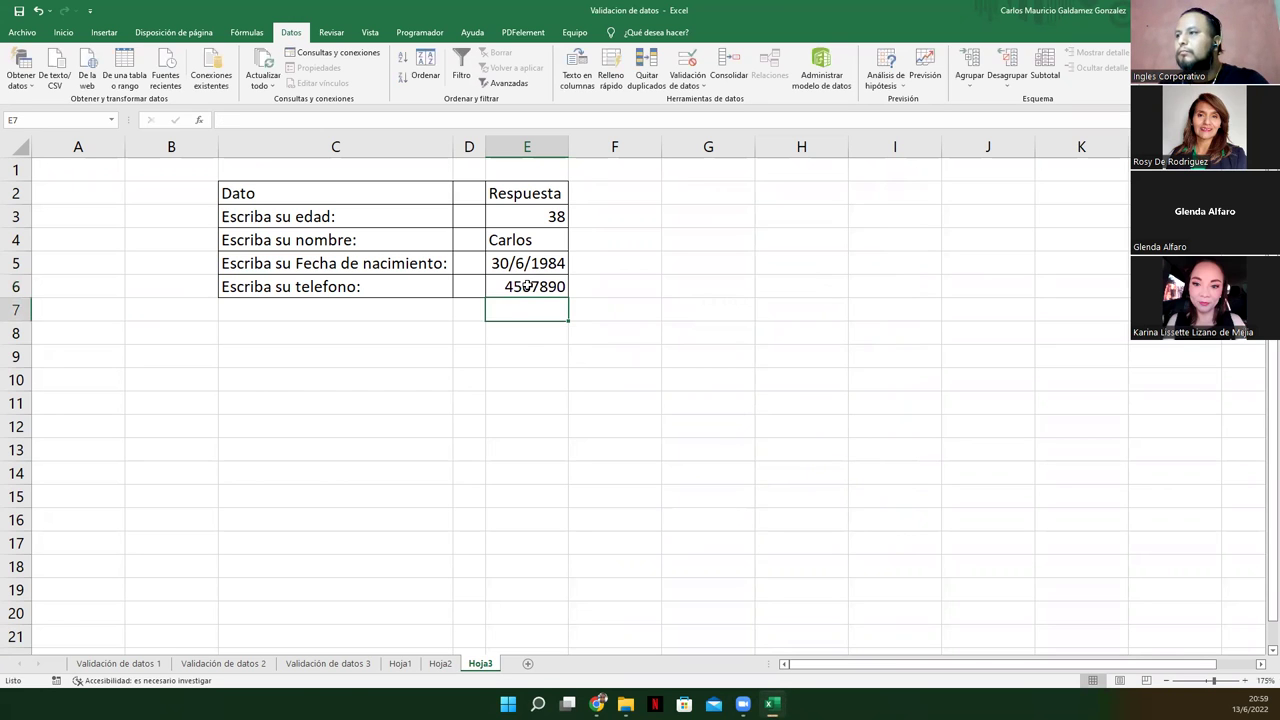
double_click(527, 288)
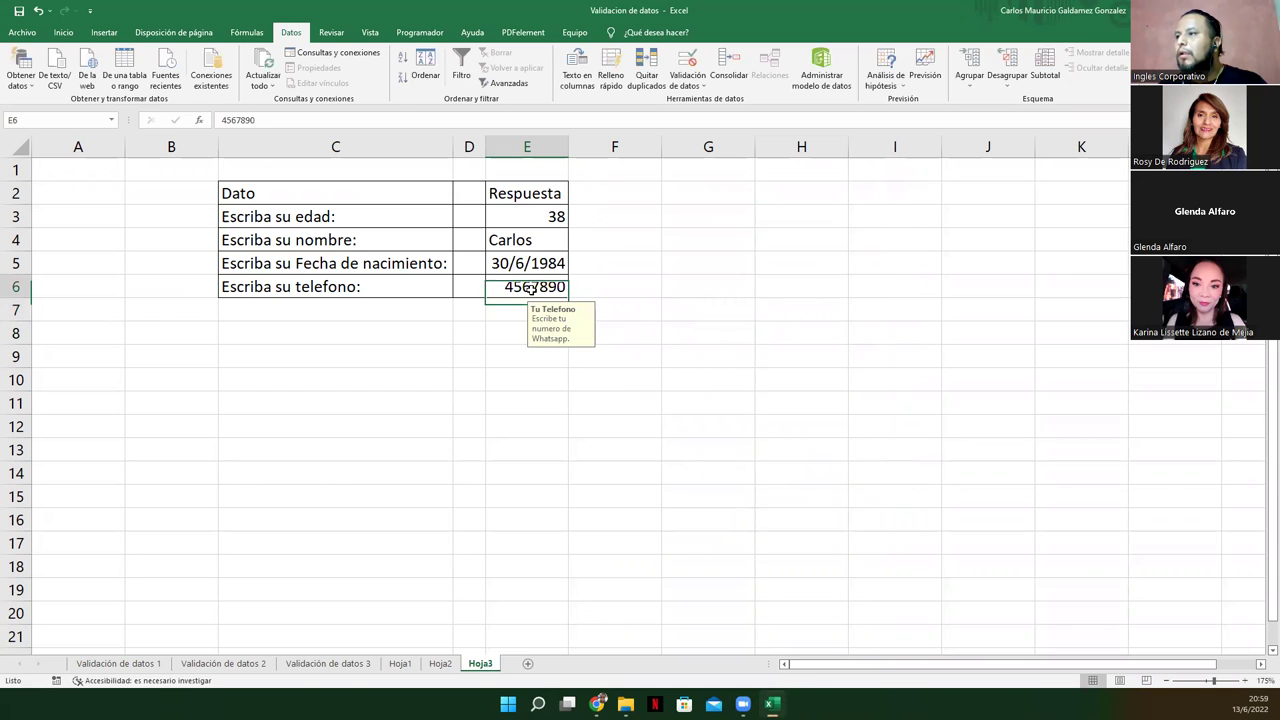
type("5")
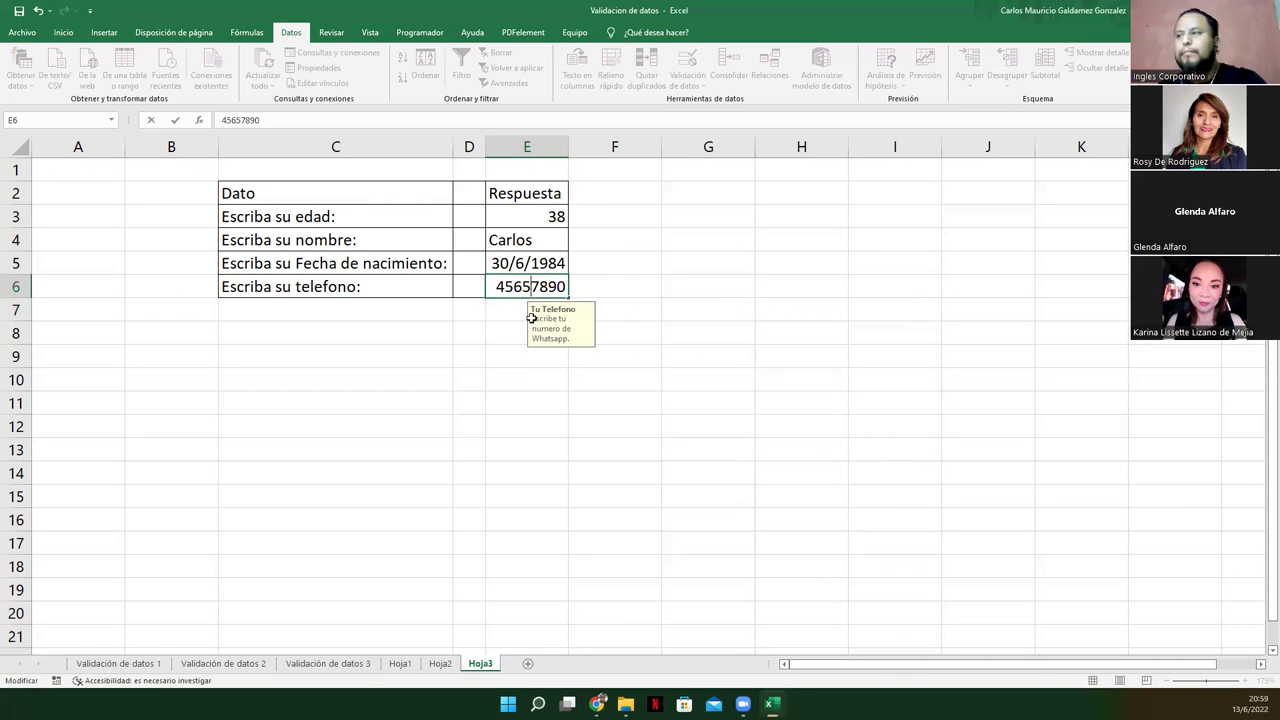
key("Return")
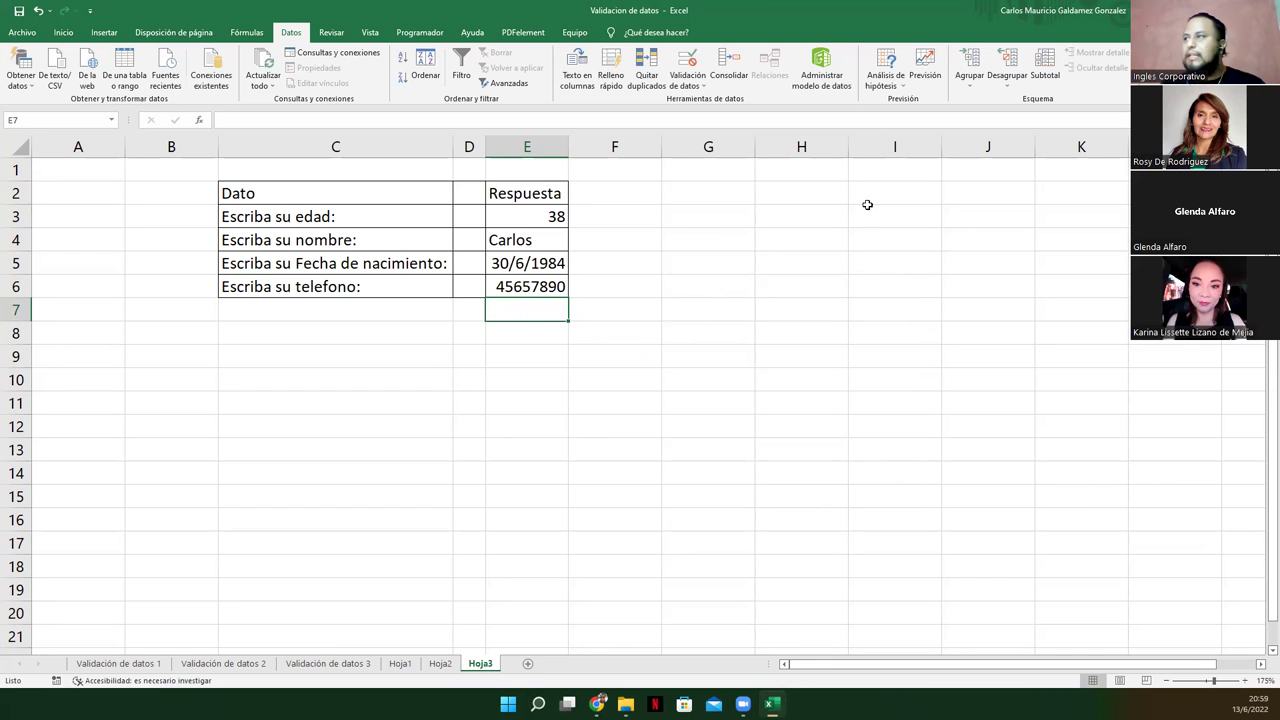
Step: Switch to the full-screen slide presentation and advance to the "Dudas o preguntas" slide
key("alt+Tab")
key("Right")
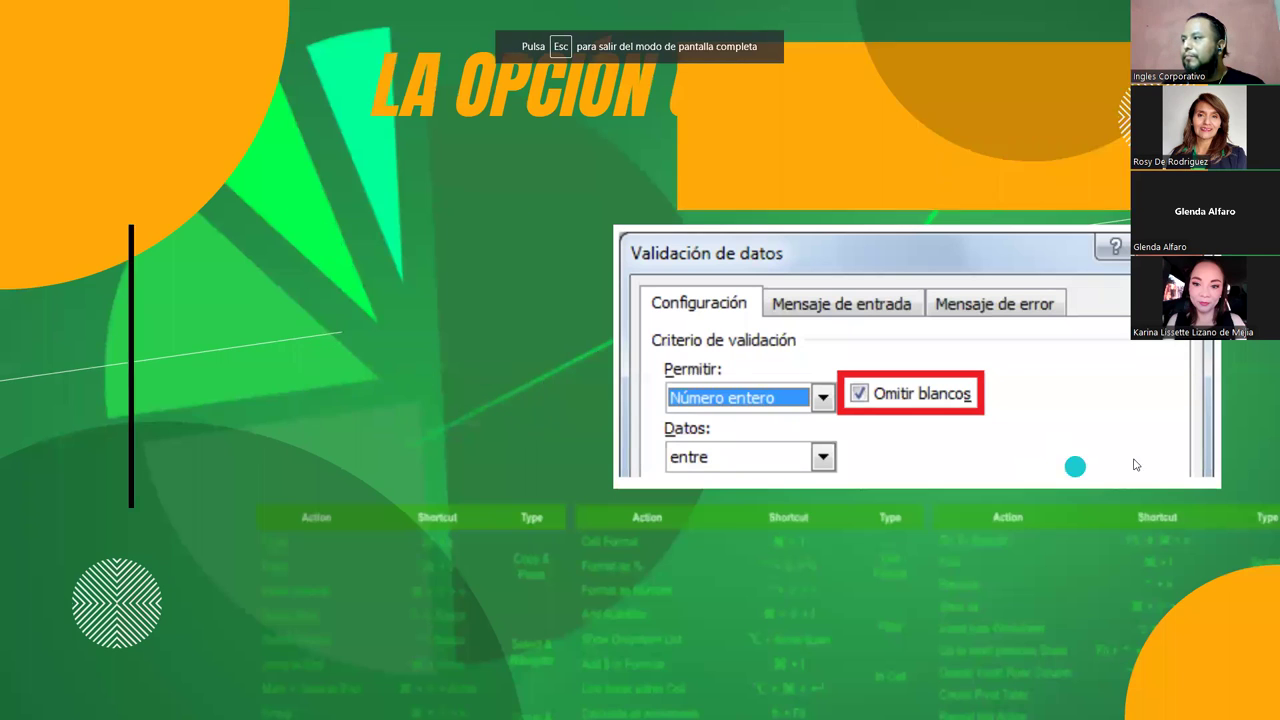
key("Right")
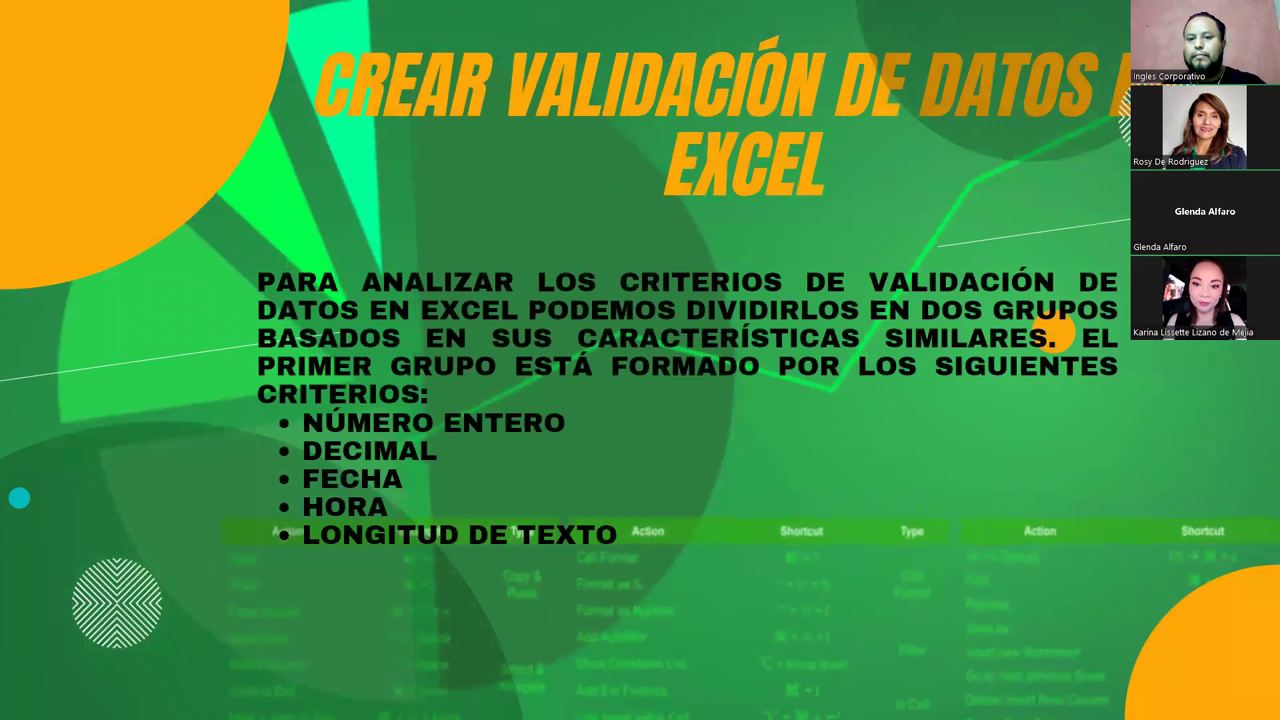
key("alt+Tab")
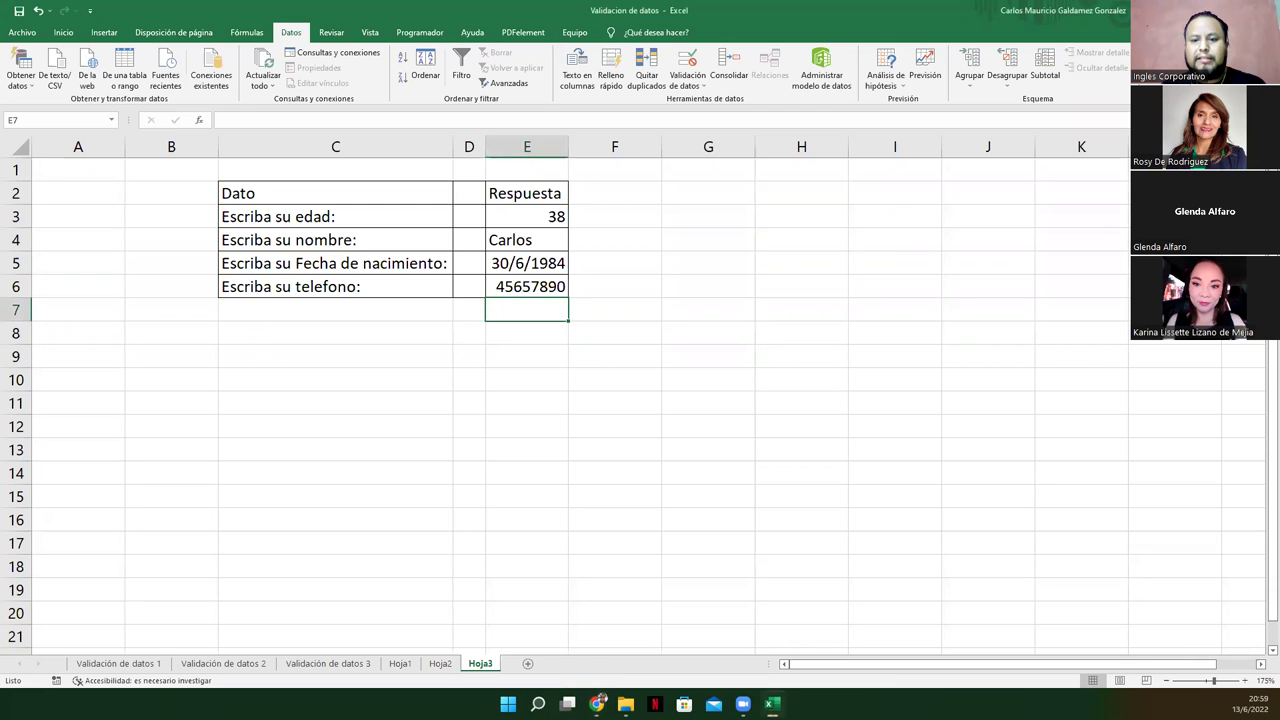
key("alt+Tab")
key("Right")
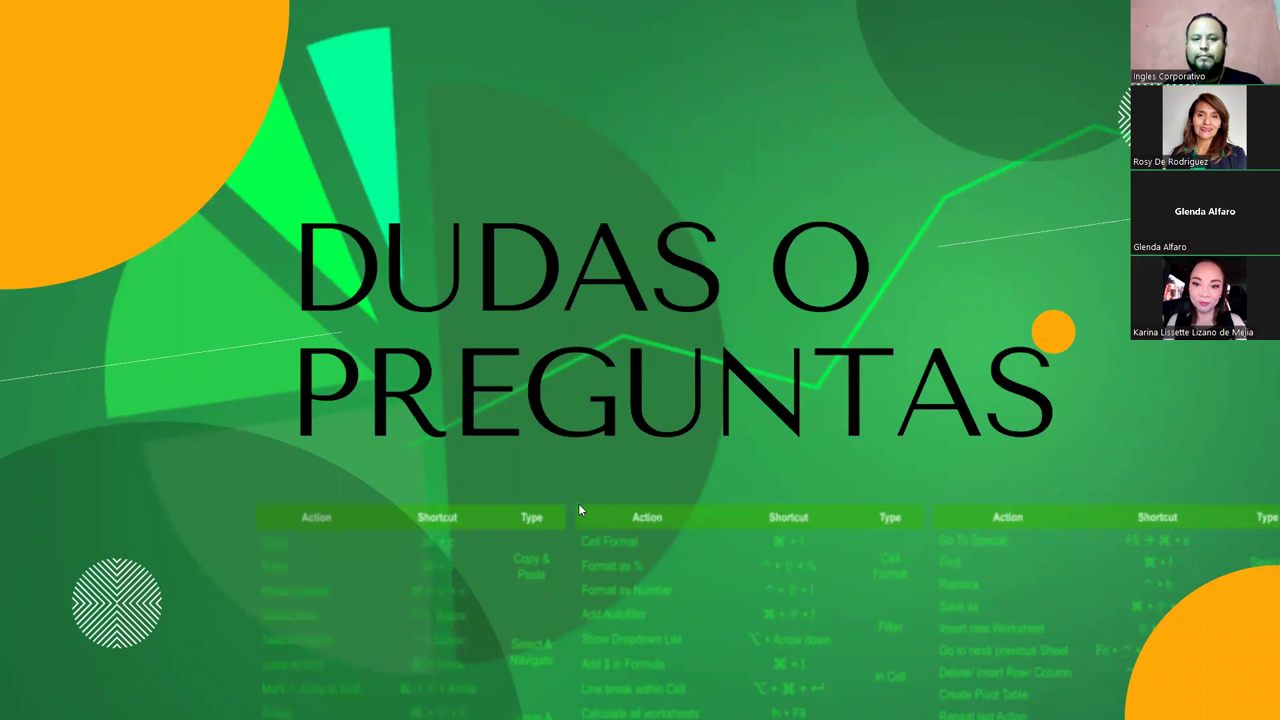
left_click(579, 507)
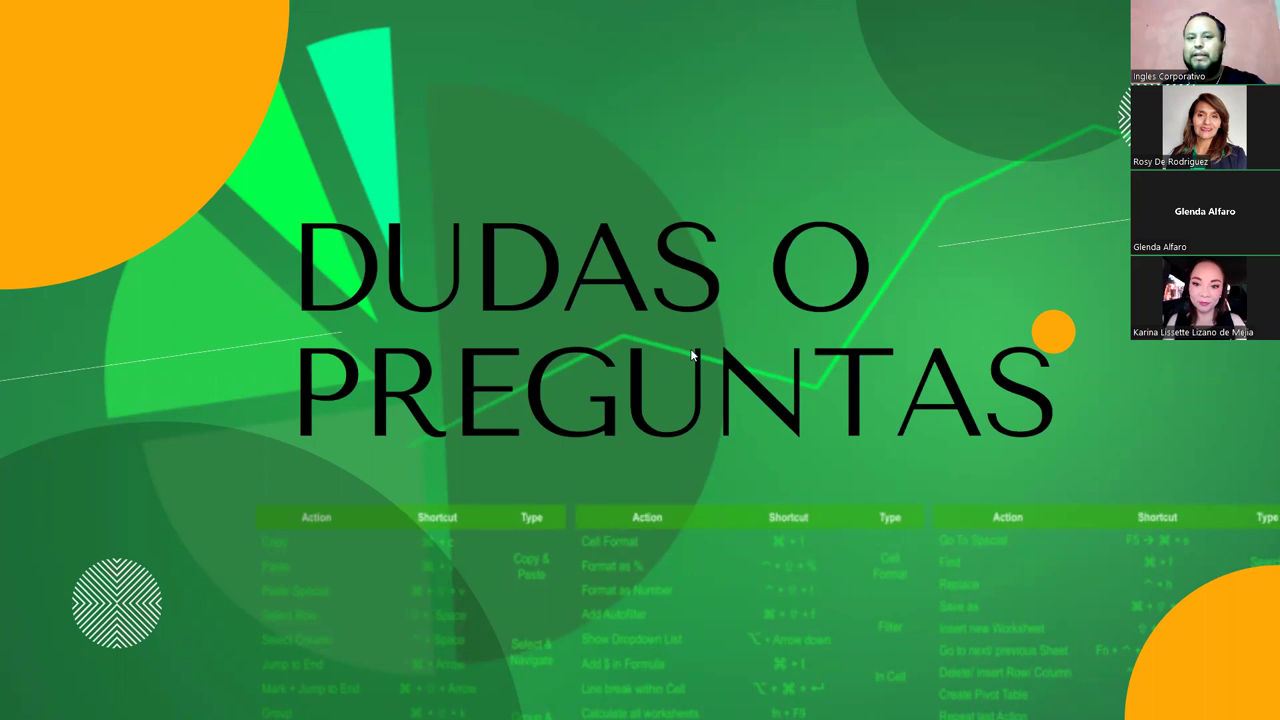
Step: Switch to the Excel workbook and review the Validación de datos 1 exercise sheet at 175% zoom
key("alt+Tab")
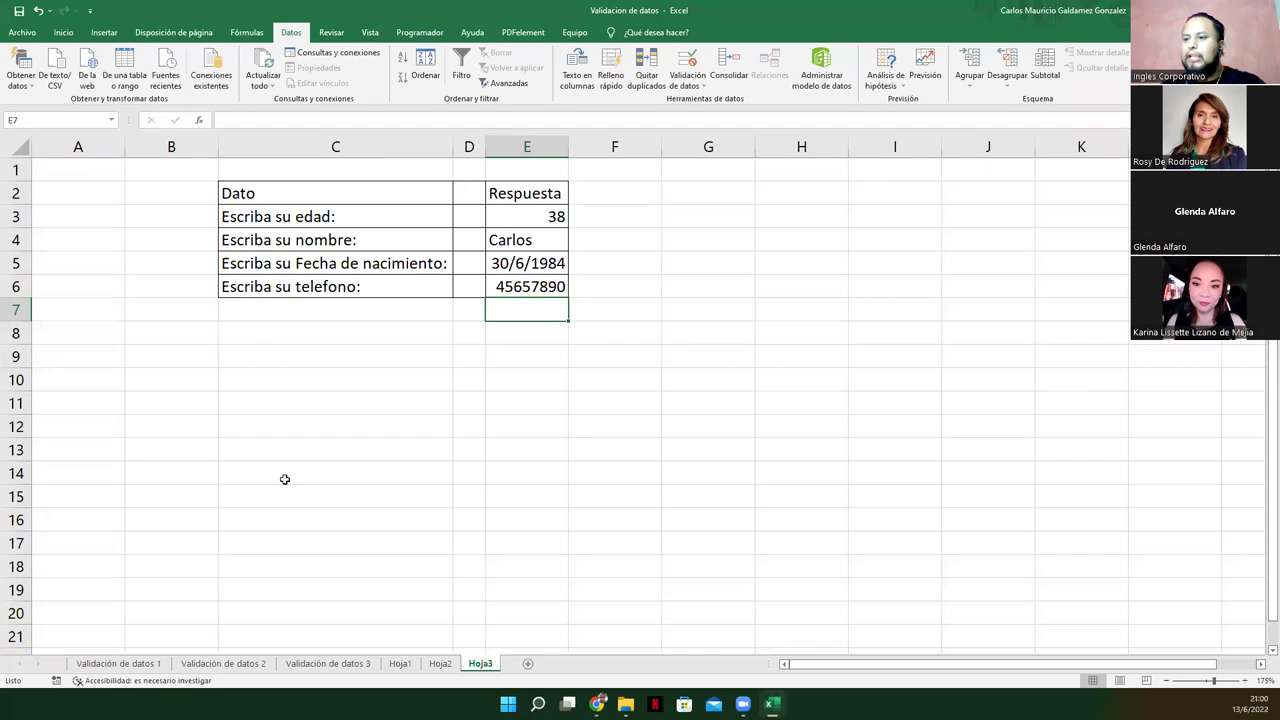
left_click(120, 664)
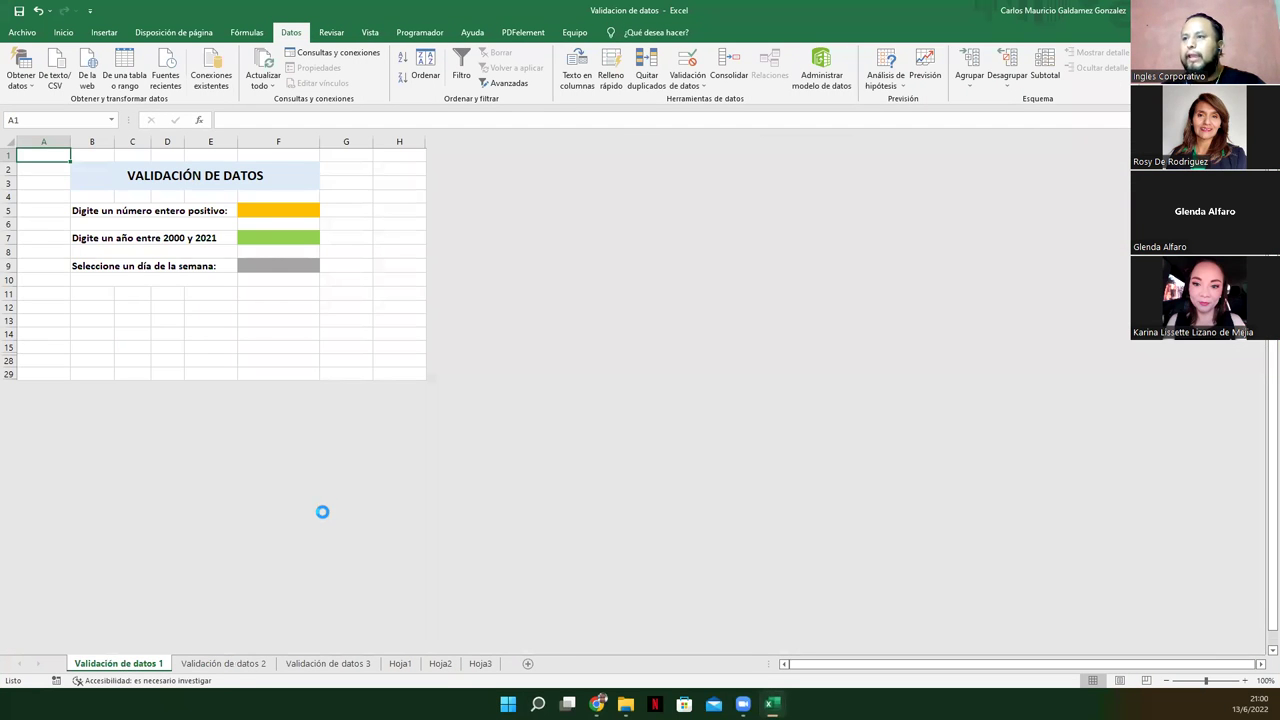
scroll(320, 510, "up", 5)
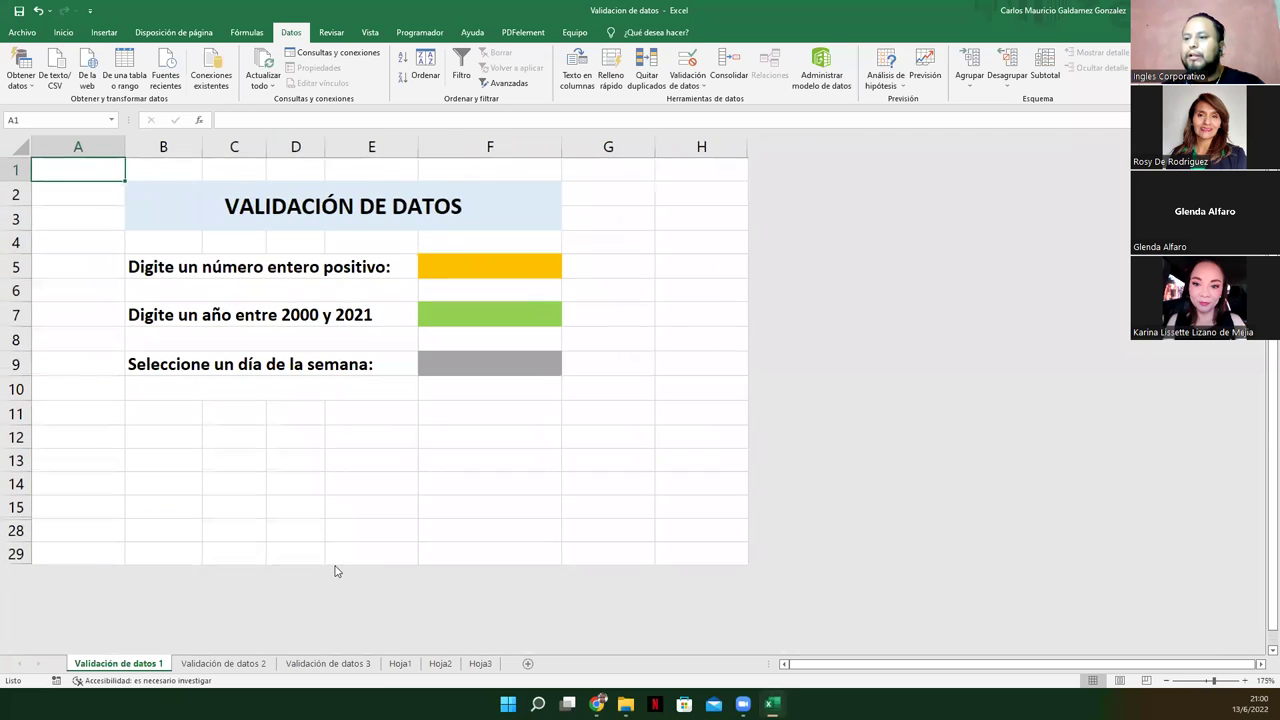
left_click(480, 664)
left_click(145, 662)
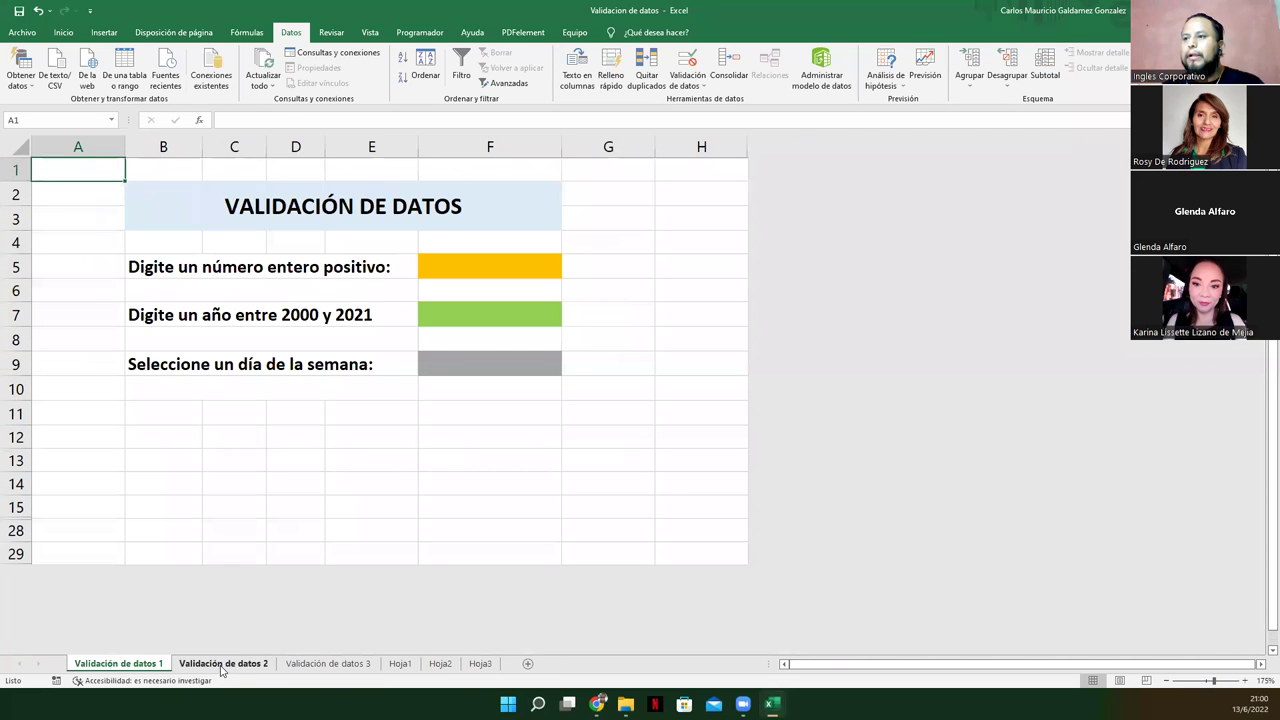
Step: Review the Validación de datos 2 and Validación de datos 3 sheets, and return to the full-screen "Dudas o preguntas" slide
left_click(225, 660)
left_click(327, 664)
scroll(311, 563, "up", 5)
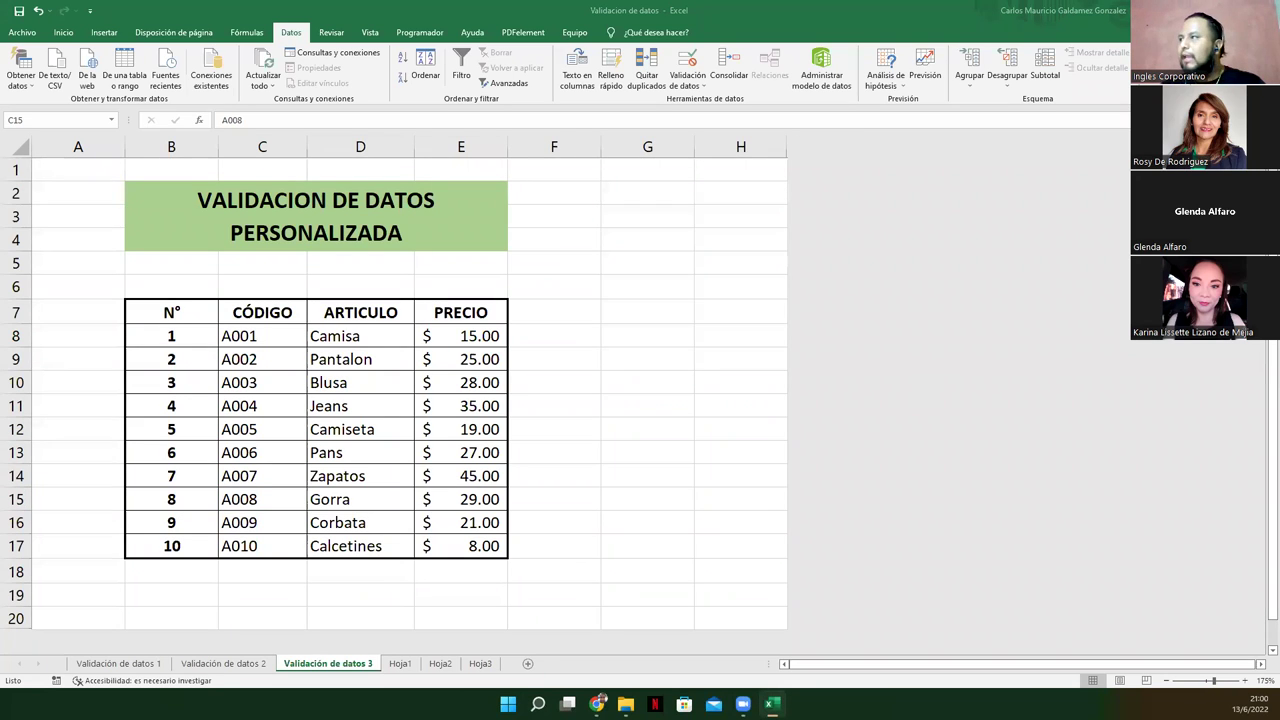
key("F5")
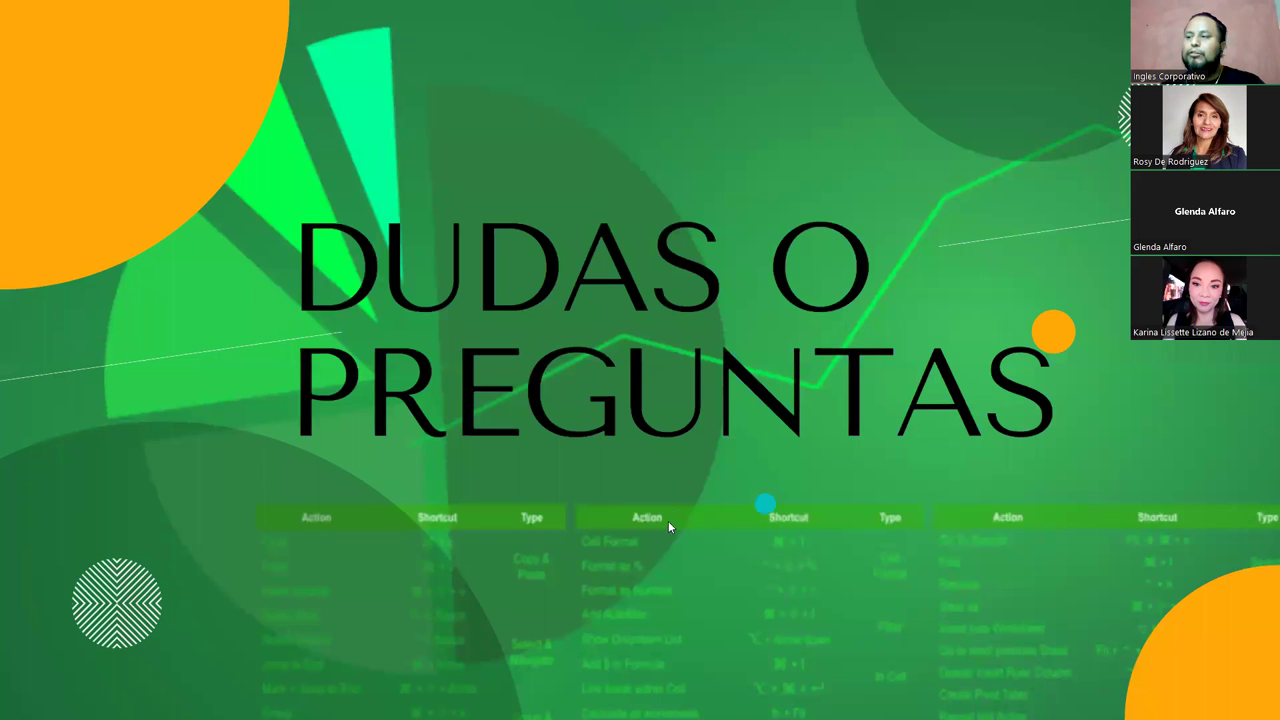